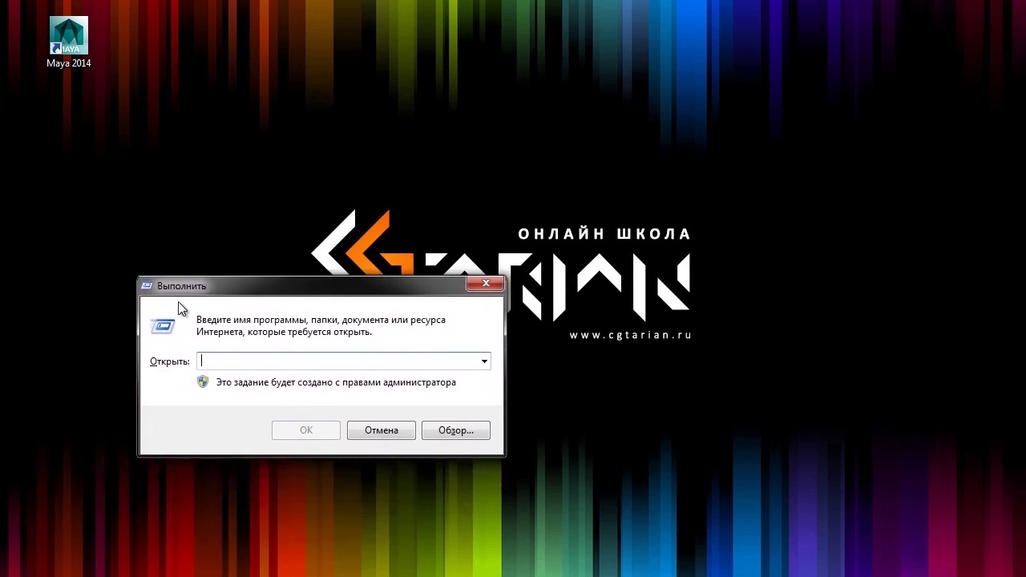
# Step: Launch Notepad from the Run dialog and close it, then run cmd to open Command Prompt
pyautogui.moveTo(238, 280); pyautogui.dragTo(256, 276)
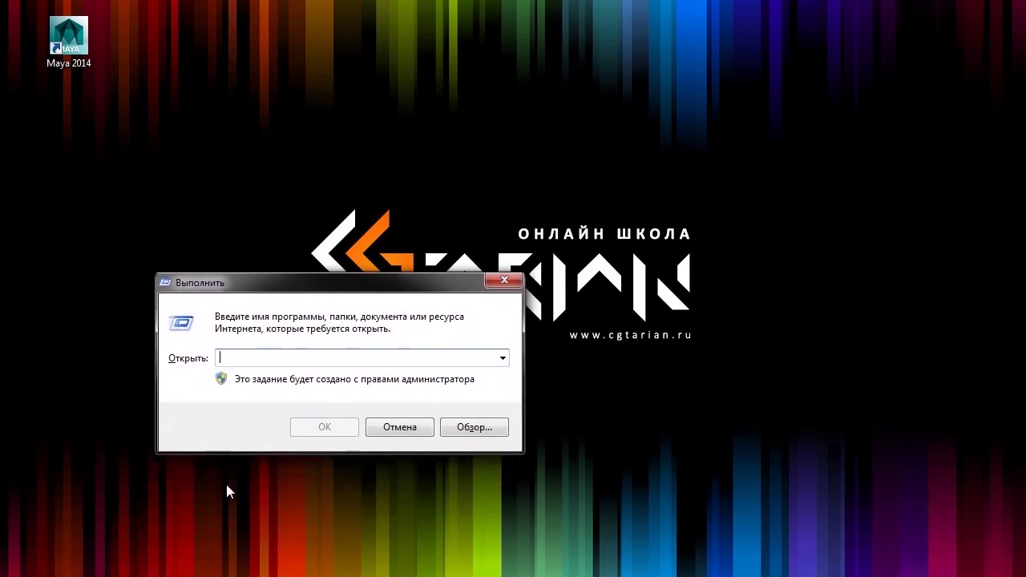
pyautogui.write('notepad')
pyautogui.press('Return')
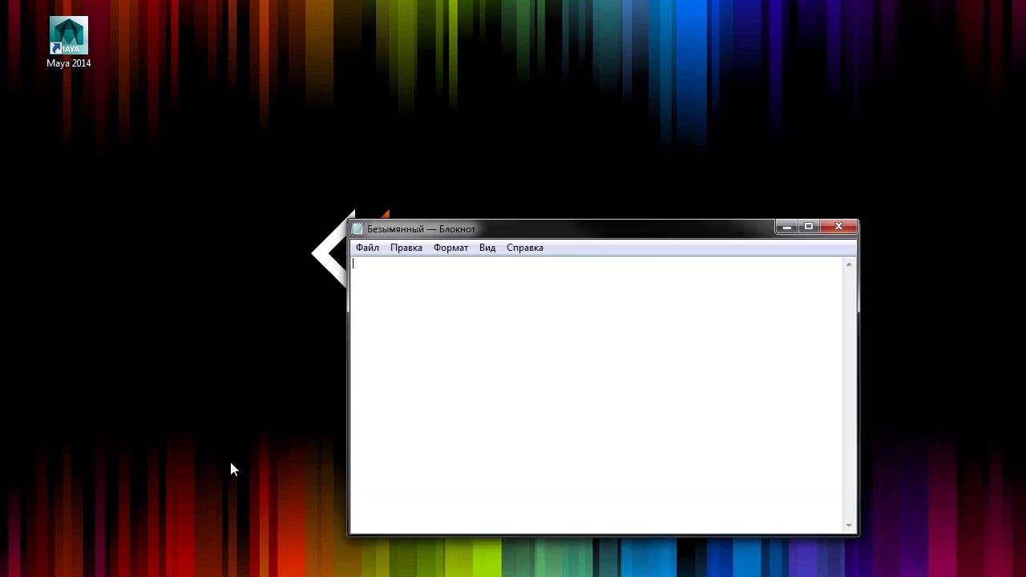
pyautogui.moveTo(449, 228); pyautogui.dragTo(417, 214)
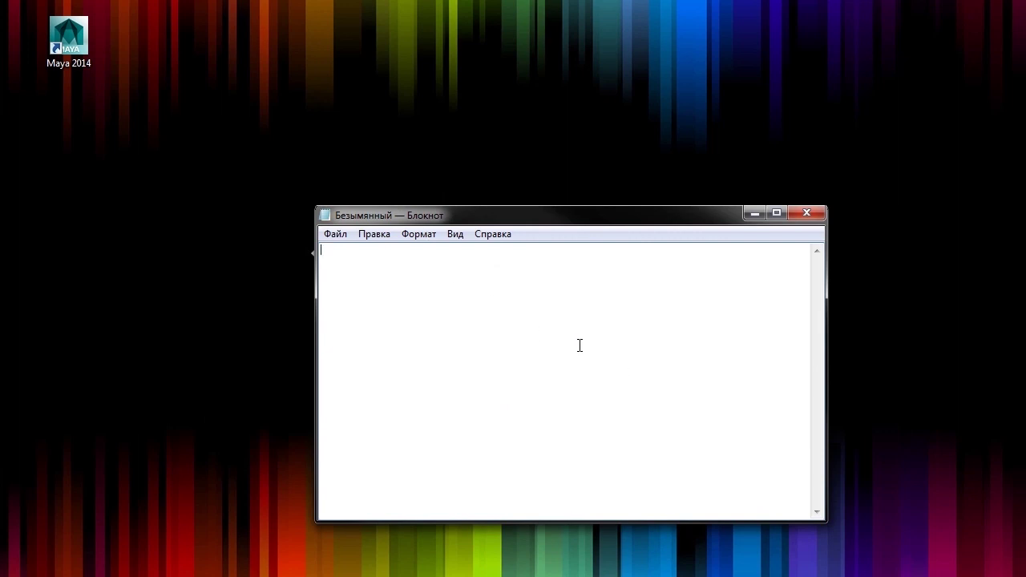
pyautogui.click(808, 212)
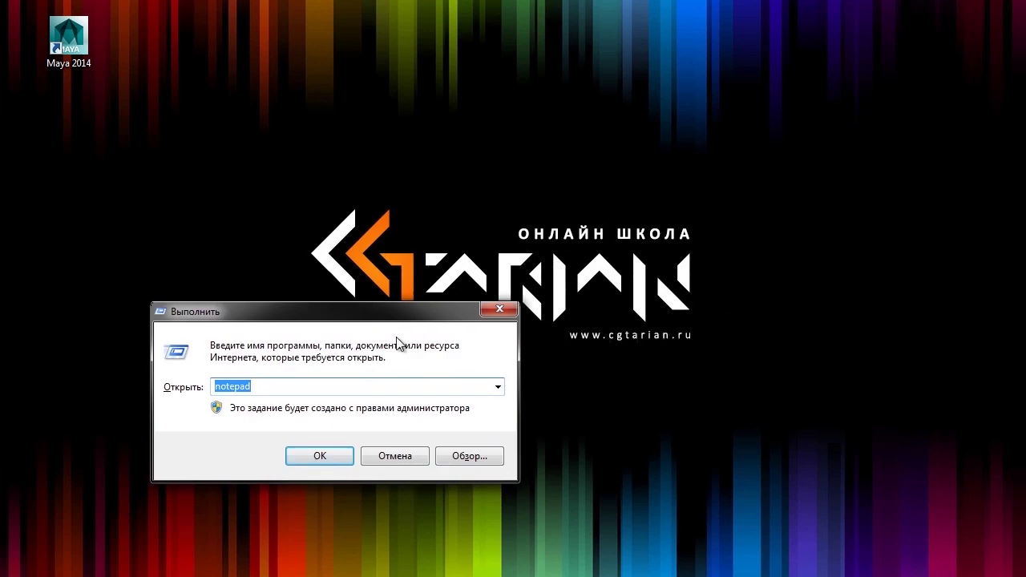
pyautogui.write('cmd')
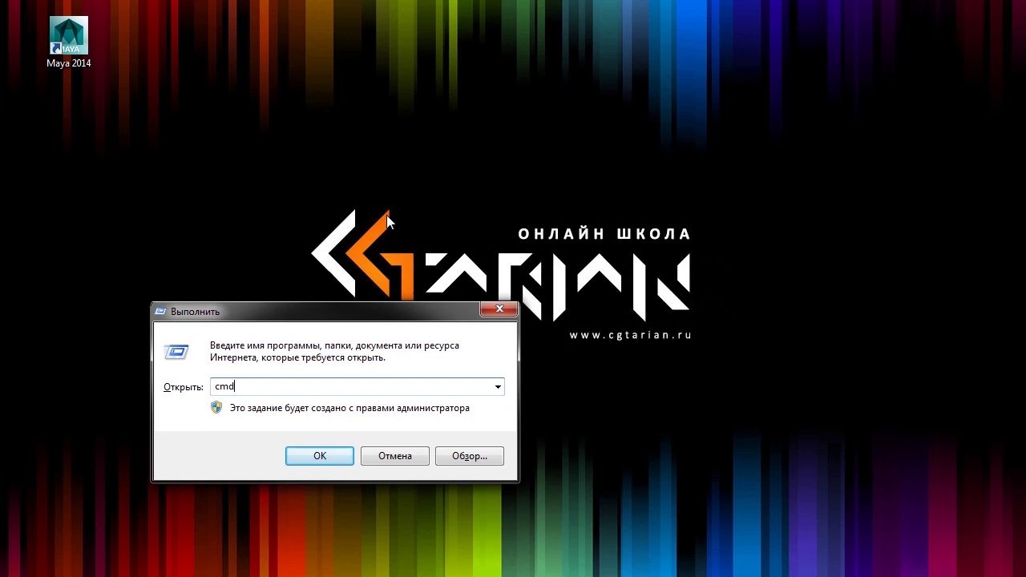
pyautogui.press('Return')
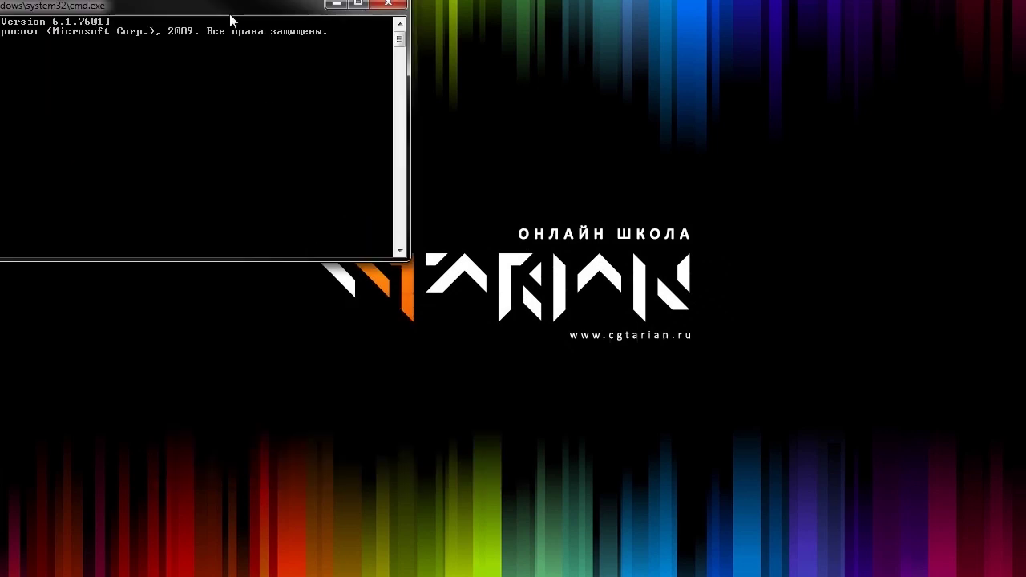
# Step: Start Notepad with the notepad command at the prompt, then close the untitled window
pyautogui.moveTo(233, 6); pyautogui.dragTo(512, 85)
pyautogui.moveTo(453, 69); pyautogui.dragTo(484, 97)
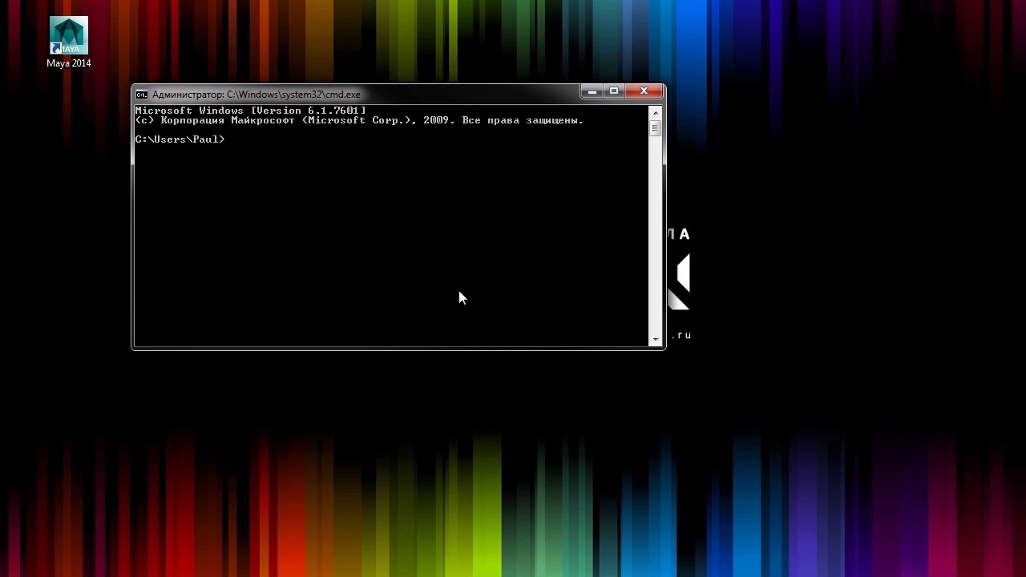
pyautogui.write('not')
pyautogui.write('epad')
pyautogui.press('Return')
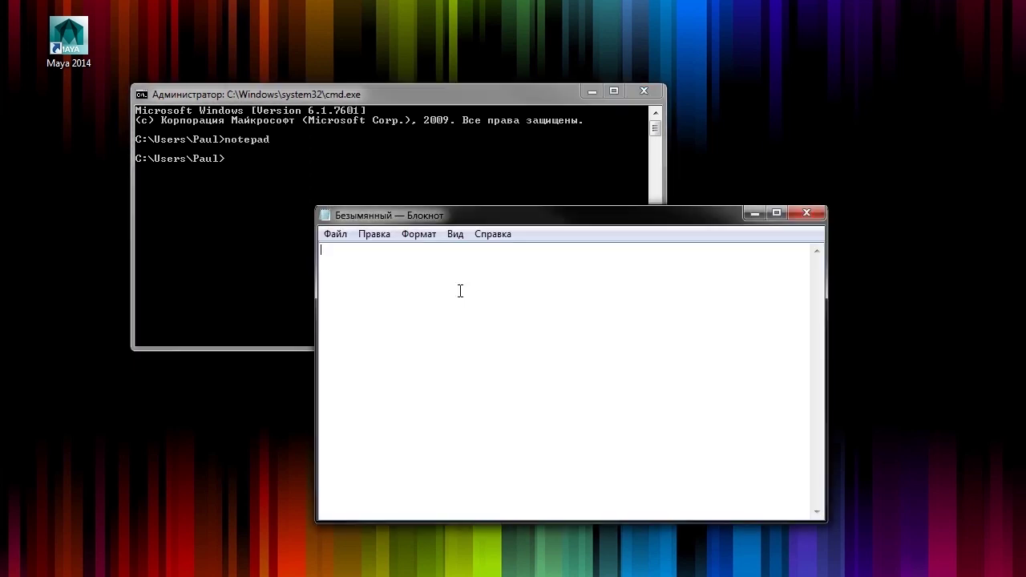
pyautogui.moveTo(476, 218); pyautogui.dragTo(476, 233)
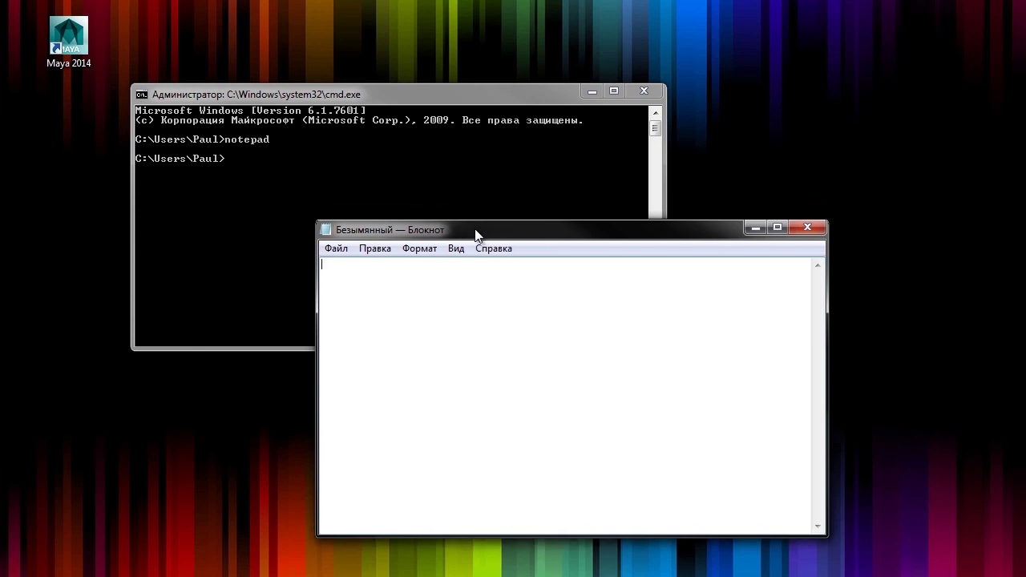
pyautogui.click(807, 229)
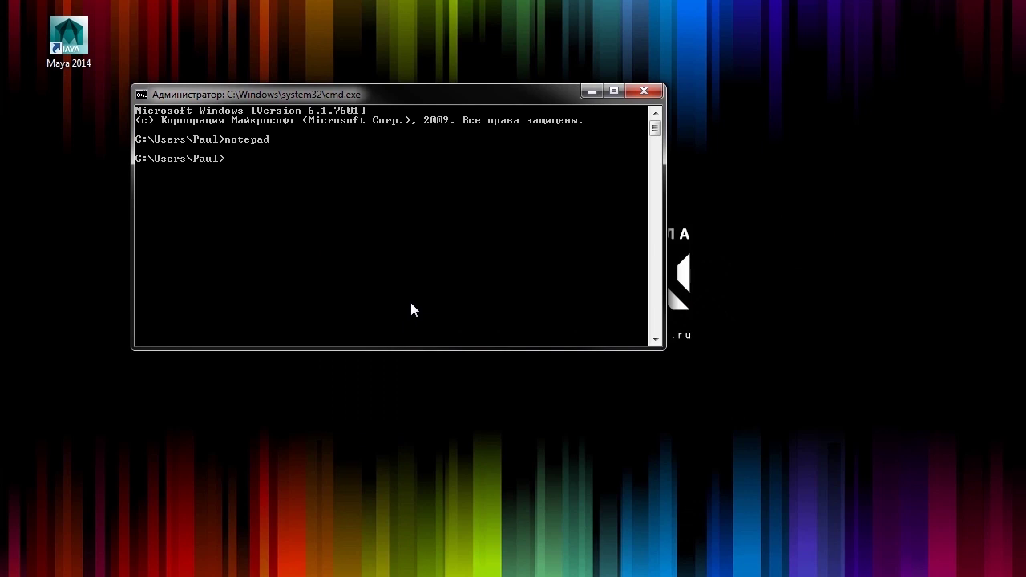
pyautogui.click(392, 158)
pyautogui.write('n')
# Step: Run notepad c:\test.txt to view the TEST FILE contents, then close Notepad
pyautogui.press('BackSpace')
pyautogui.press('Up')
pyautogui.write('c:\\')
pyautogui.write('test.txt')
pyautogui.press('Return')
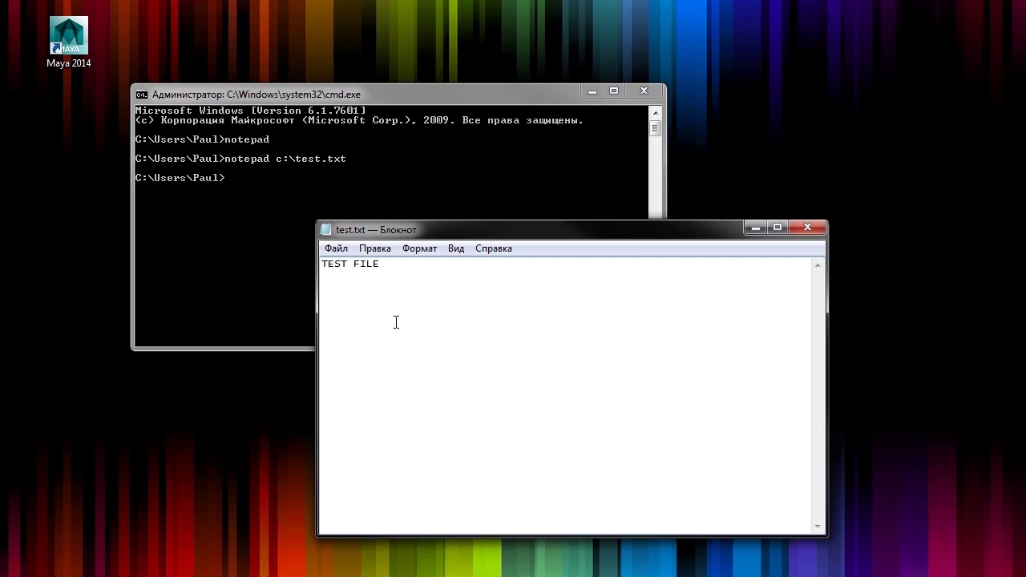
pyautogui.click(806, 229)
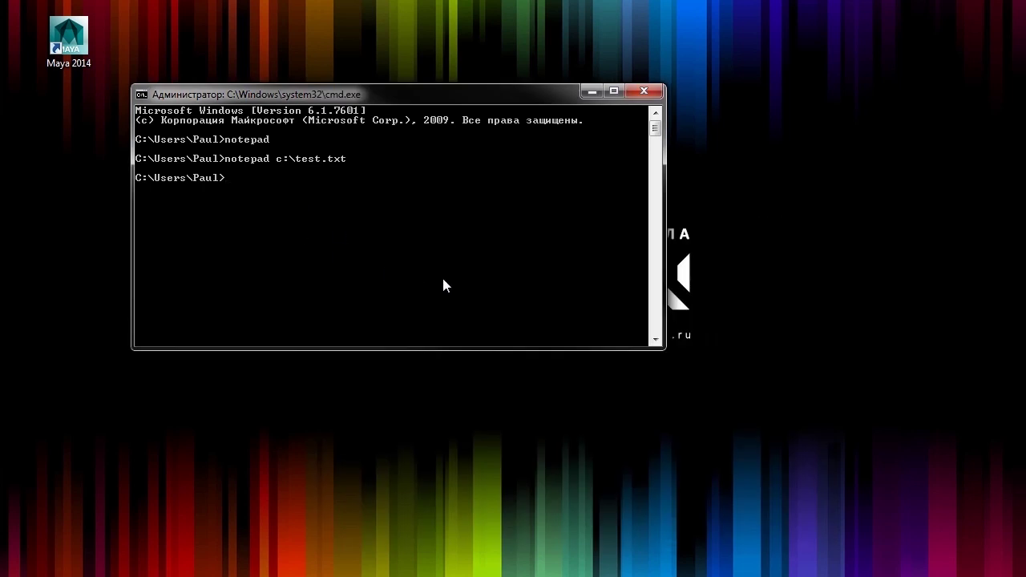
# Step: Try adding /P to the recalled notepad c:\test.txt command, then clear the prompt
pyautogui.press('Up')
pyautogui.write('/P c:\\test.txt')
pyautogui.press('Escape')
# Step: Drag maya.exe from the Maya2014 bin folder onto the prompt to enter C:\CG\maya\Maya2014\bin\maya.exe
pyautogui.hotkey('alt', 'Tab')
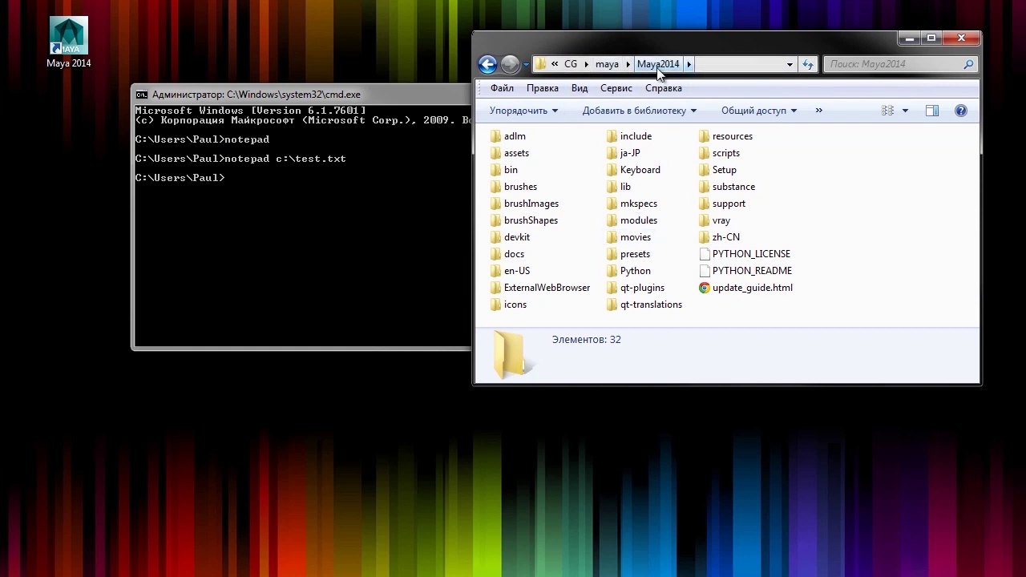
pyautogui.doubleClick(510, 171)
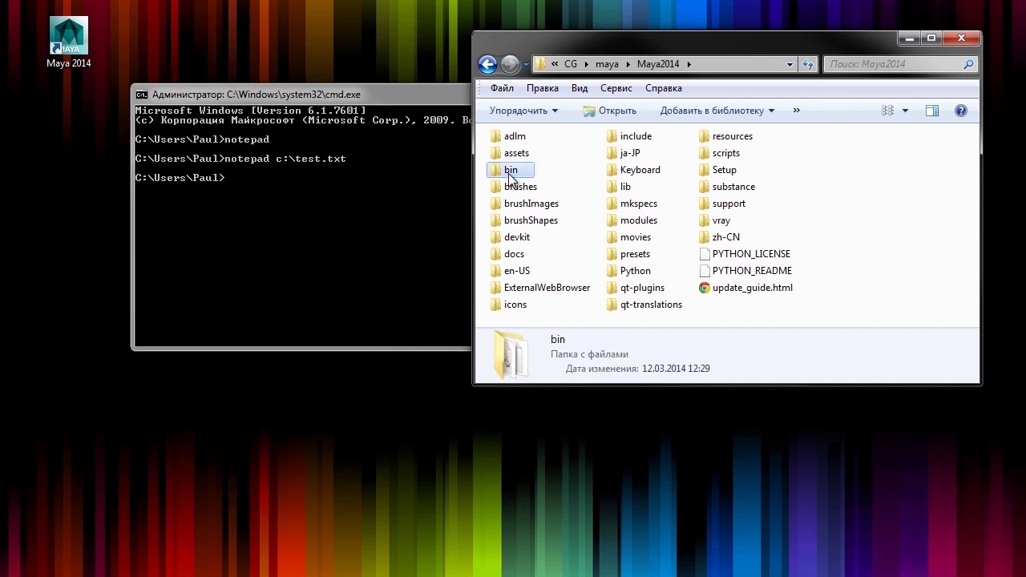
pyautogui.scroll(-4, 646, 289)
pyautogui.scroll(-4, 646, 287)
pyautogui.scroll(-3, 645, 285)
pyautogui.scroll(-3, 645, 284)
pyautogui.scroll(-3, 645, 283)
pyautogui.scroll(-3, 645, 282)
pyautogui.scroll(-4, 645, 283)
pyautogui.scroll(-3, 645, 283)
pyautogui.scroll(-3, 645, 283)
pyautogui.scroll(-1, 645, 283)
pyautogui.scroll(1, 616, 255)
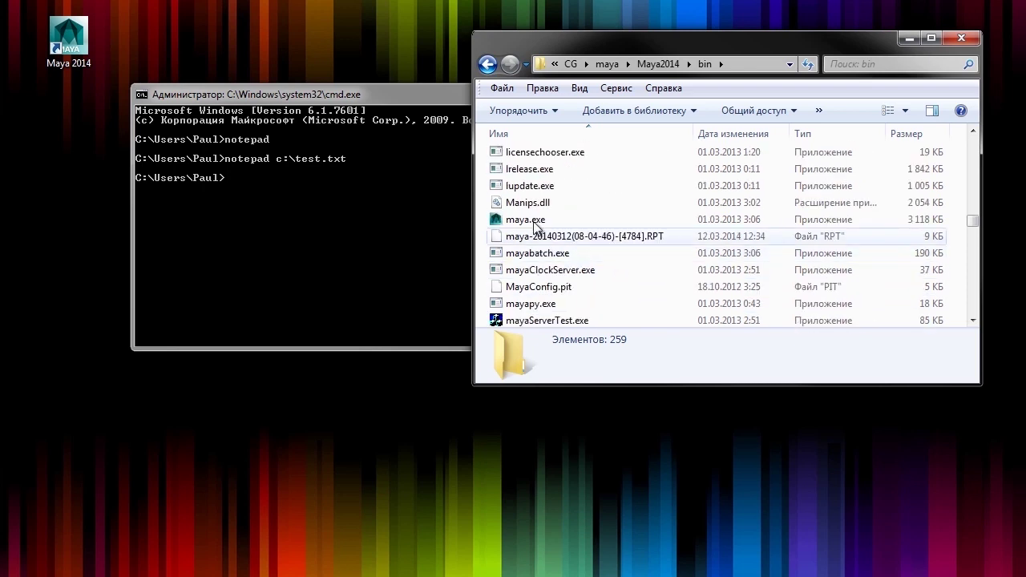
pyautogui.moveTo(521, 219)
pyautogui.mouseDown()
pyautogui.moveTo(332, 211)
pyautogui.moveTo(283, 198)
pyautogui.mouseUp()
# Step: Run C:\CG\maya\Maya2014\bin\maya.exe from the prompt, then quit Maya choosing Don't Save
pyautogui.click(437, 198)
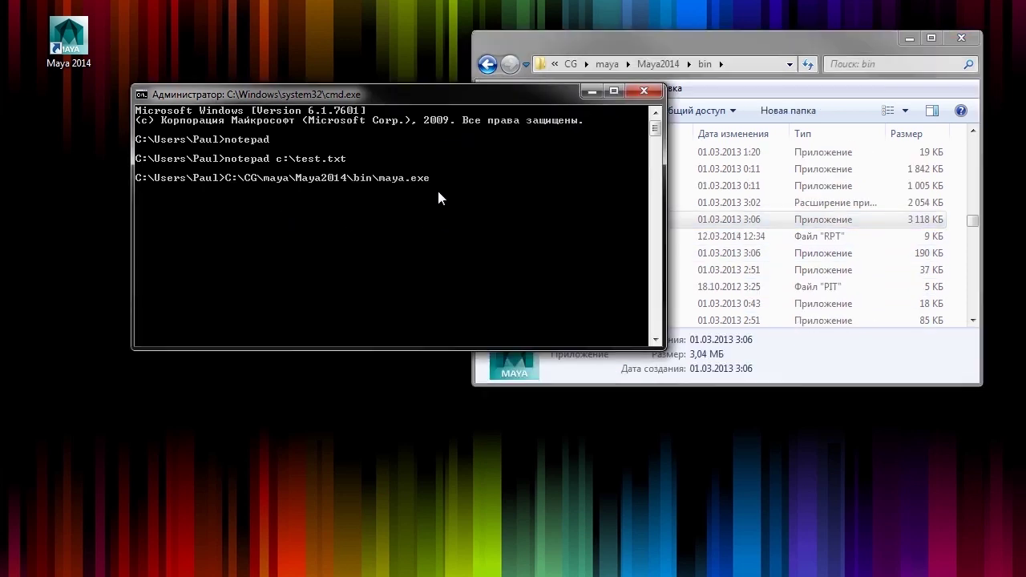
pyautogui.press('Return')
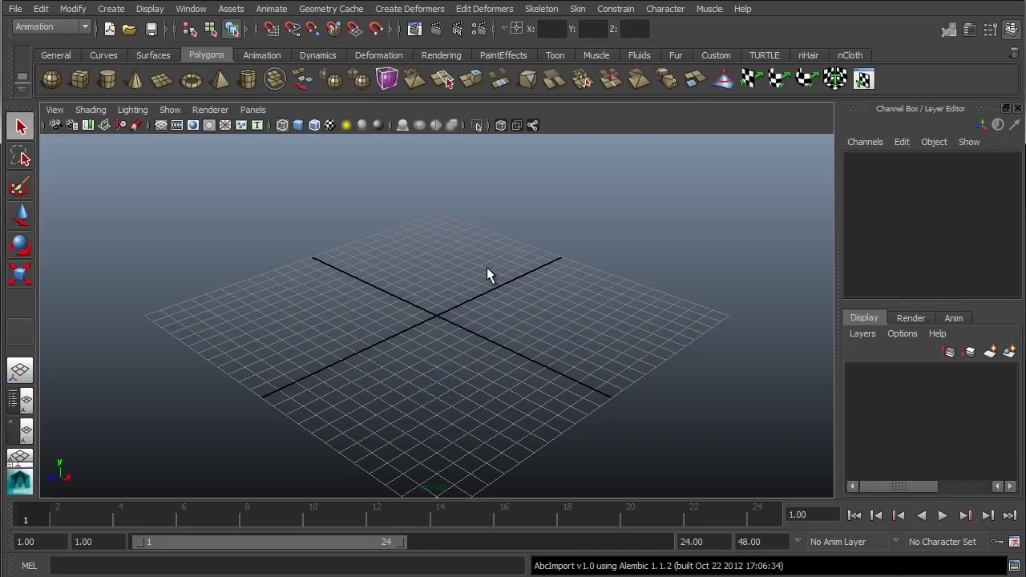
pyautogui.hotkey('ctrl', 'n')
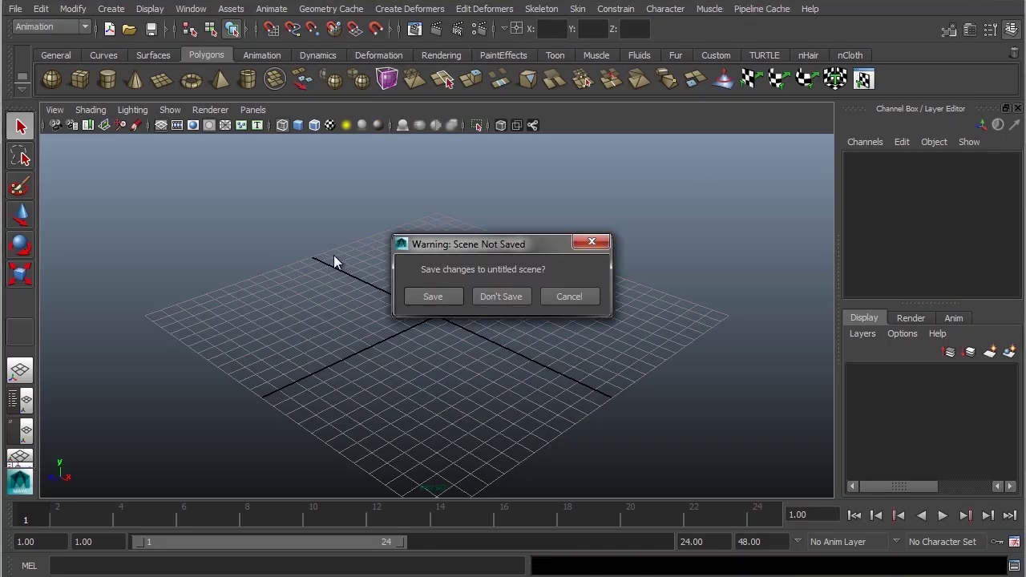
pyautogui.click(514, 298)
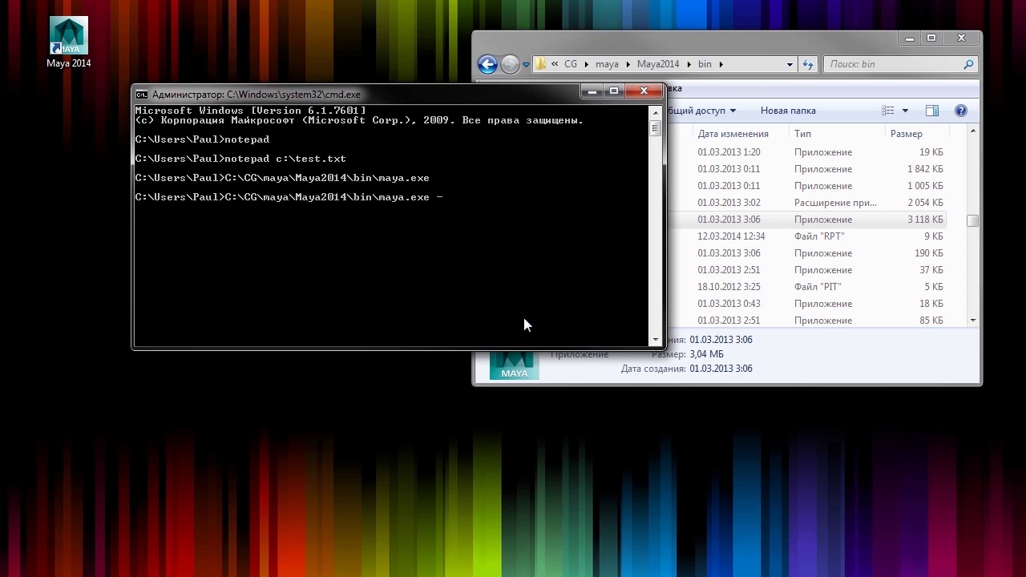
# Step: Run maya.exe -help and review the -help and -file flags in the output window
pyautogui.write('help')
pyautogui.press('Return')
pyautogui.moveTo(455, 139)
pyautogui.mouseDown()
pyautogui.moveTo(663, 85)
pyautogui.moveTo(651, 96)
pyautogui.mouseUp()
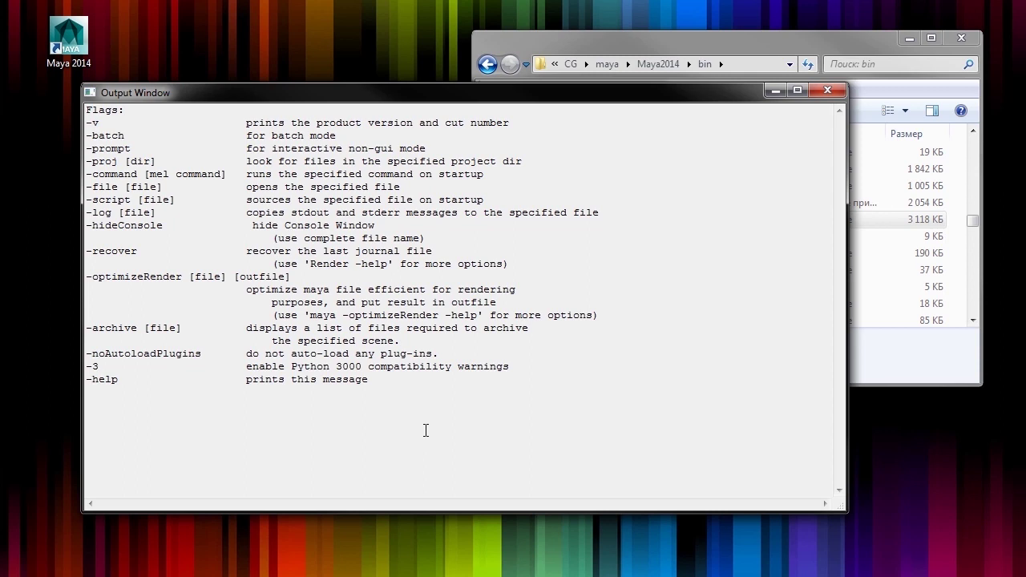
pyautogui.moveTo(129, 383); pyautogui.dragTo(86, 381)
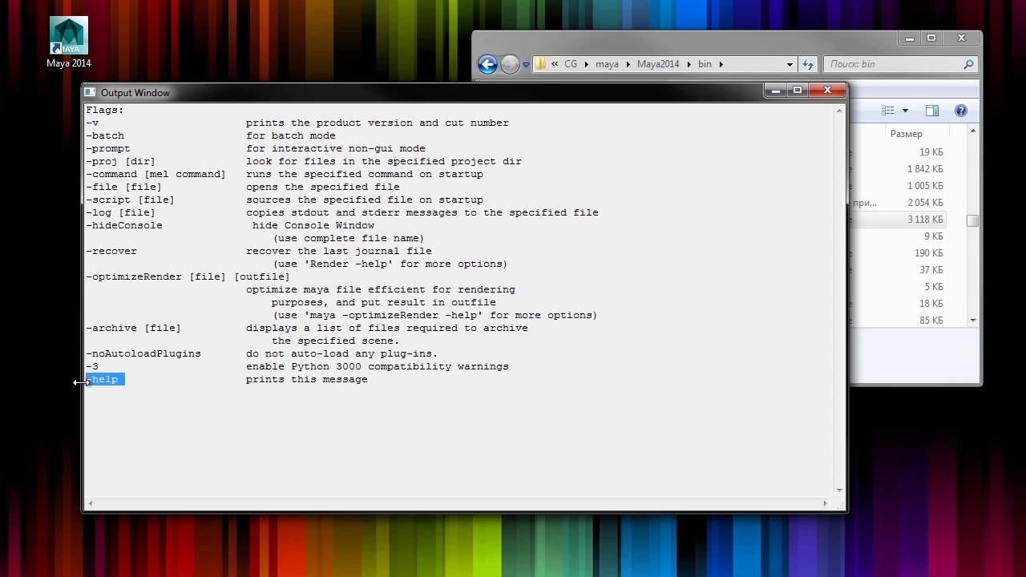
pyautogui.click(141, 413)
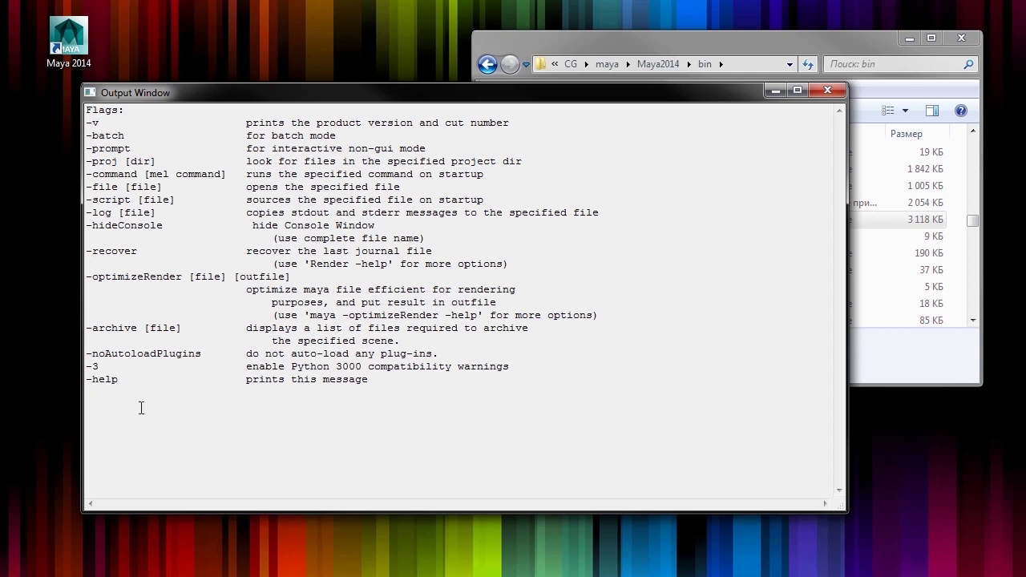
pyautogui.moveTo(119, 186); pyautogui.dragTo(86, 186)
pyautogui.click(828, 91)
# Step: Recall the last command and change it to maya.exe -file
pyautogui.press('Up')
pyautogui.press('BackSpace')
pyautogui.press('BackSpace')
pyautogui.press('BackSpace')
pyautogui.press('BackSpace')
pyautogui.write('file')
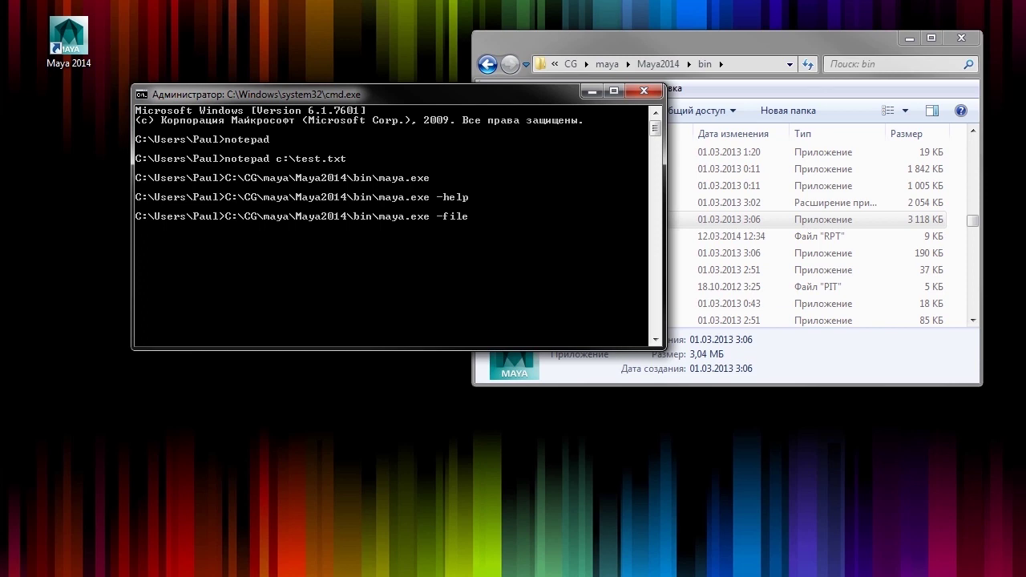
# Step: Append G:\scripts\scenes\objects.mb after -file and run the command to open it in Maya
pyautogui.moveTo(978, 262); pyautogui.dragTo(754, 154)
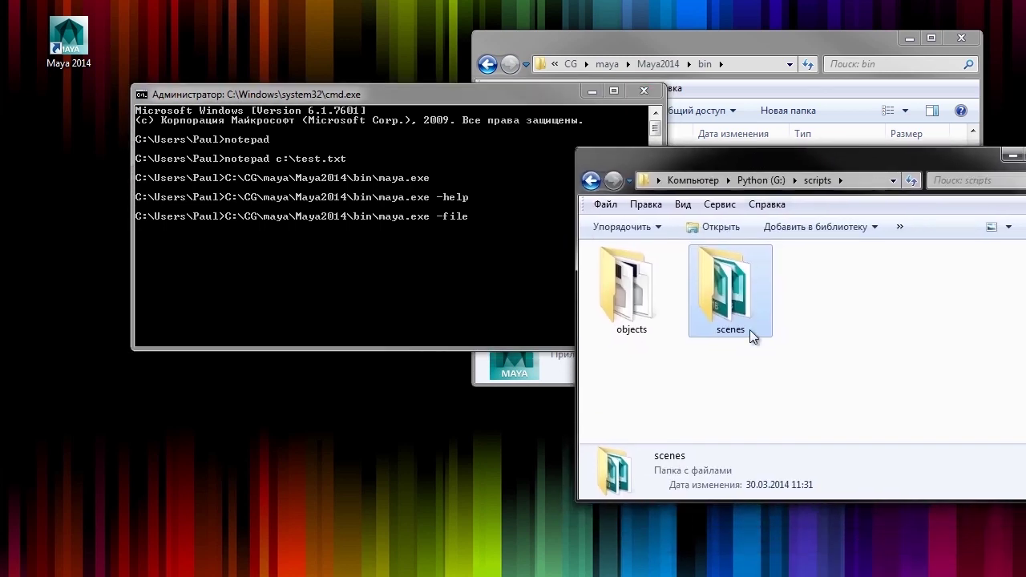
pyautogui.doubleClick(743, 289)
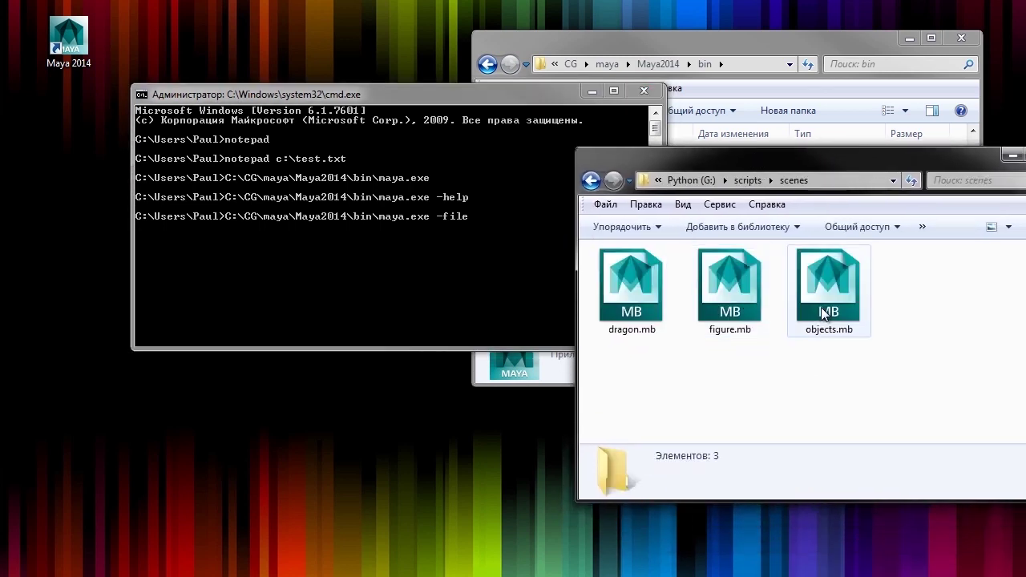
pyautogui.moveTo(821, 307); pyautogui.dragTo(532, 249)
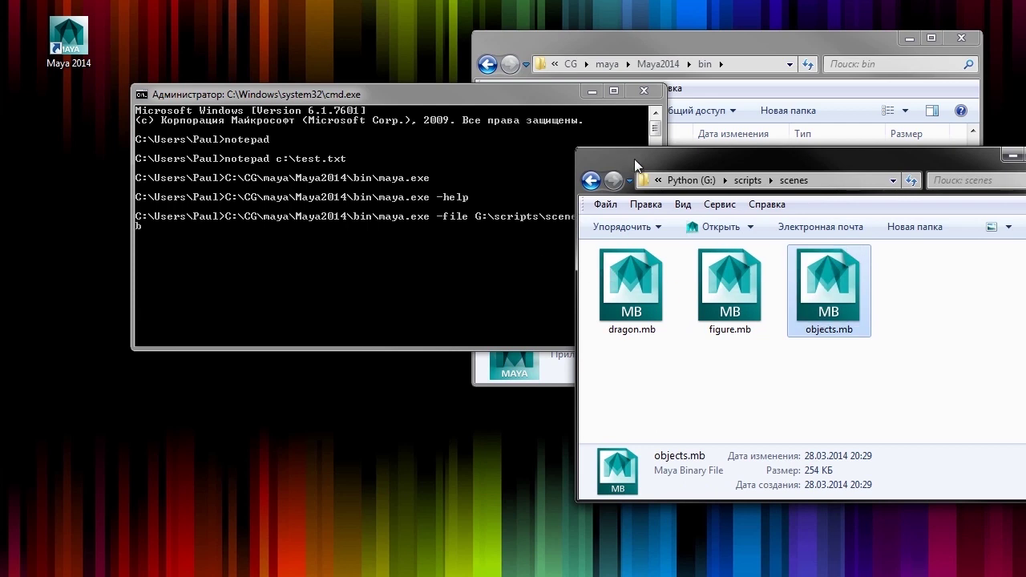
pyautogui.moveTo(633, 159); pyautogui.dragTo(926, 177)
pyautogui.click(426, 265)
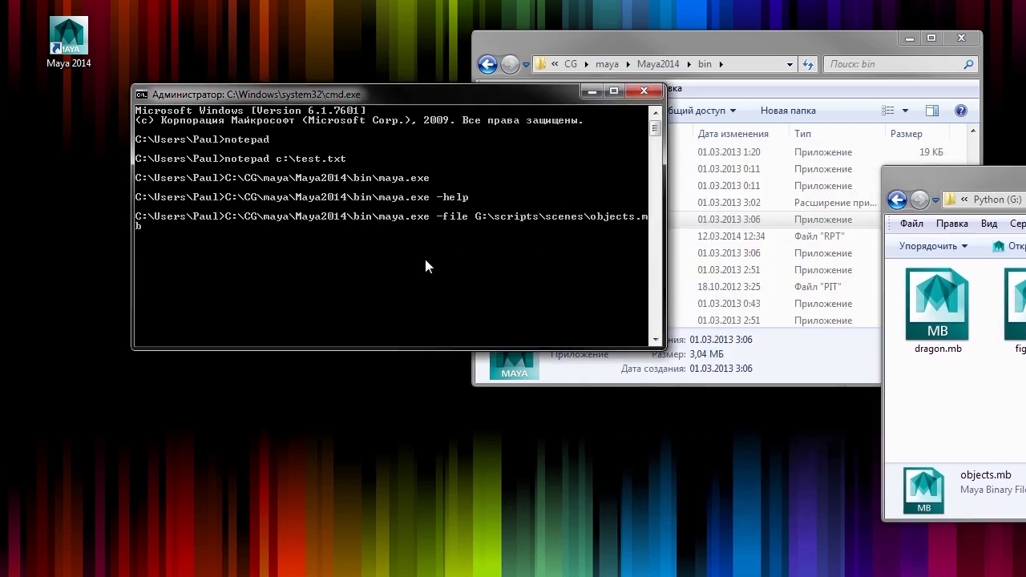
pyautogui.press('Return')
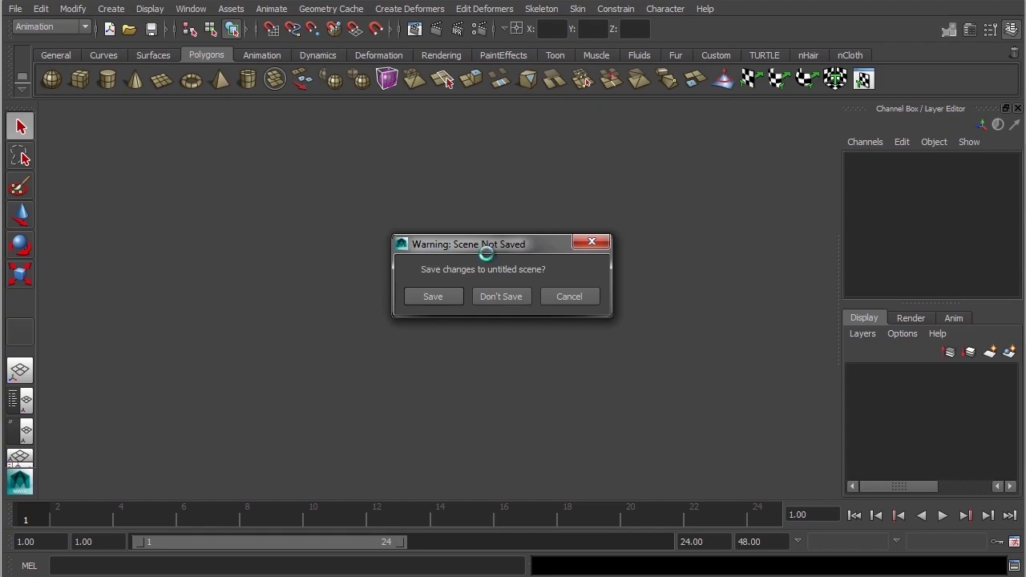
# Step: Discard the untitled scene, dismiss the stack trace error, and show objects.mb in perspective
pyautogui.click(501, 297)
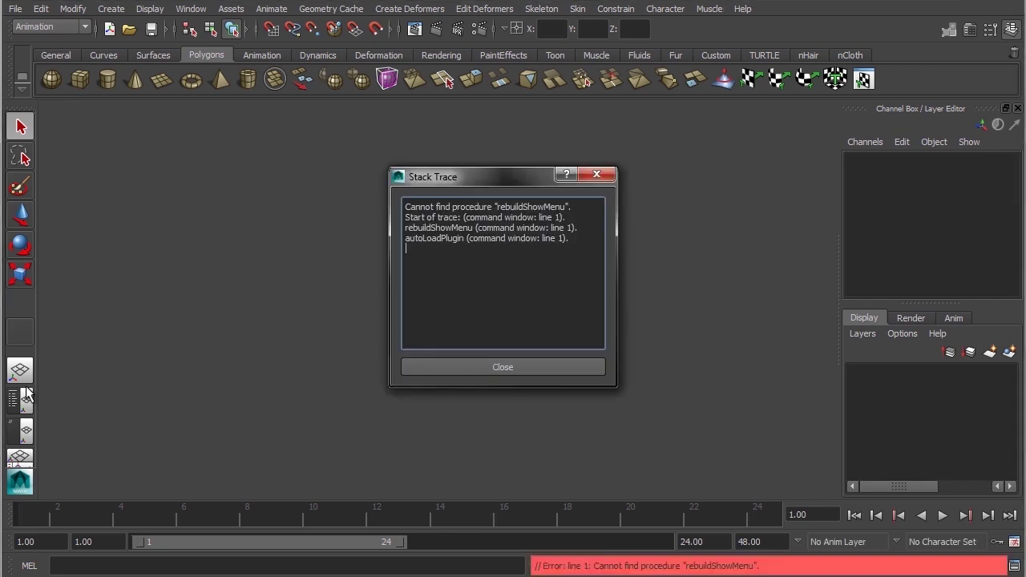
pyautogui.click(517, 367)
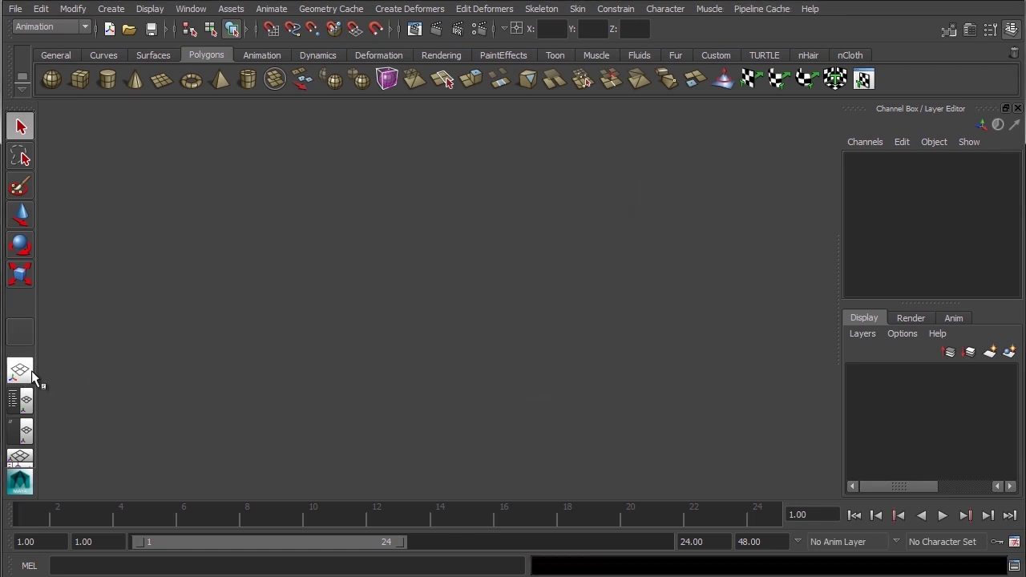
pyautogui.click(30, 370)
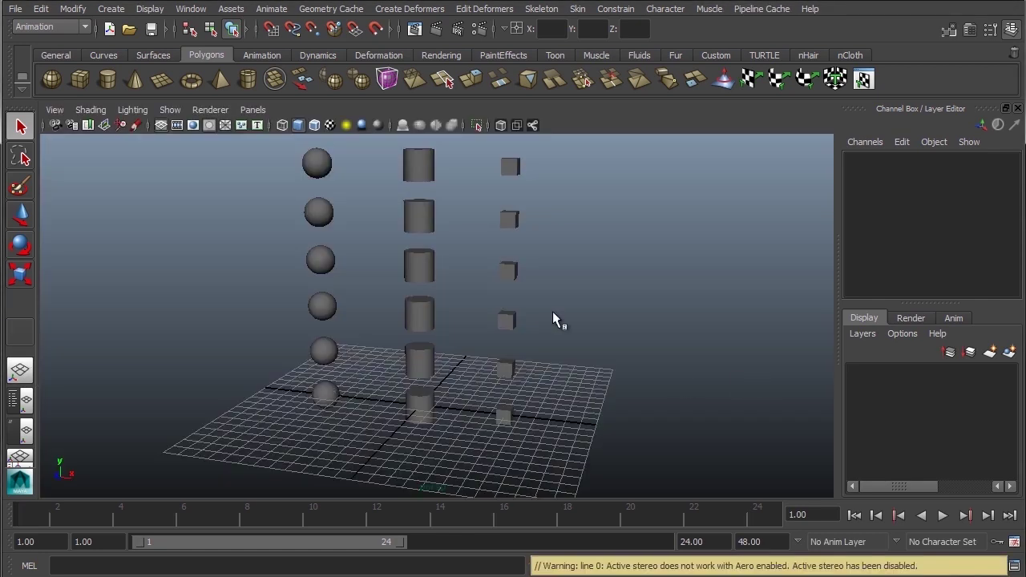
# Step: Quit Maya without saving and close the Python (G:) folder window
pyautogui.hotkey('ctrl', 'n')
pyautogui.click(499, 302)
pyautogui.click(905, 181)
pyautogui.hotkey('alt', 'F4')
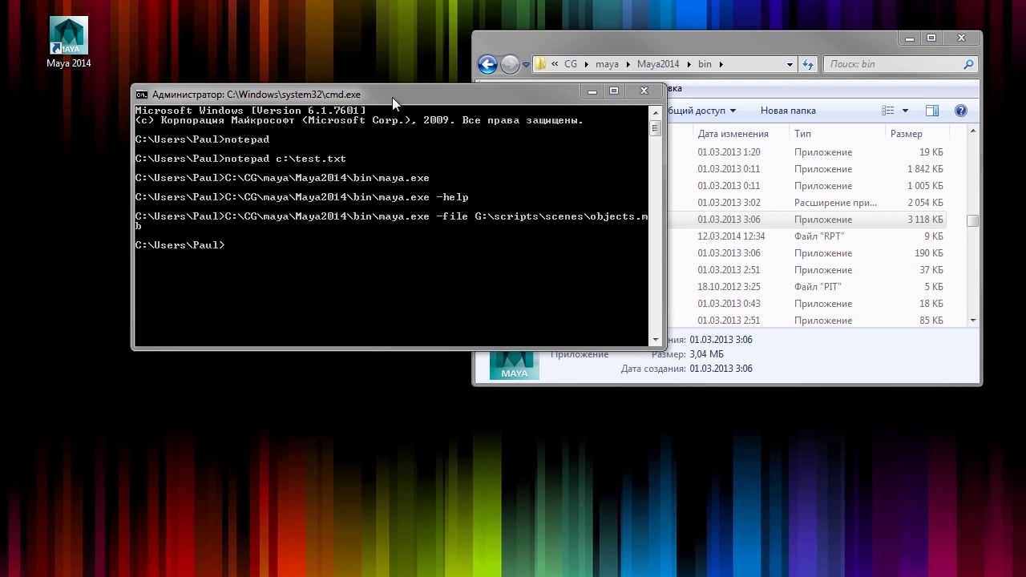
# Step: Append -style plastique to the Maya 2014 shortcut's target and save it
pyautogui.rightClick(74, 34)
pyautogui.click(408, 394)
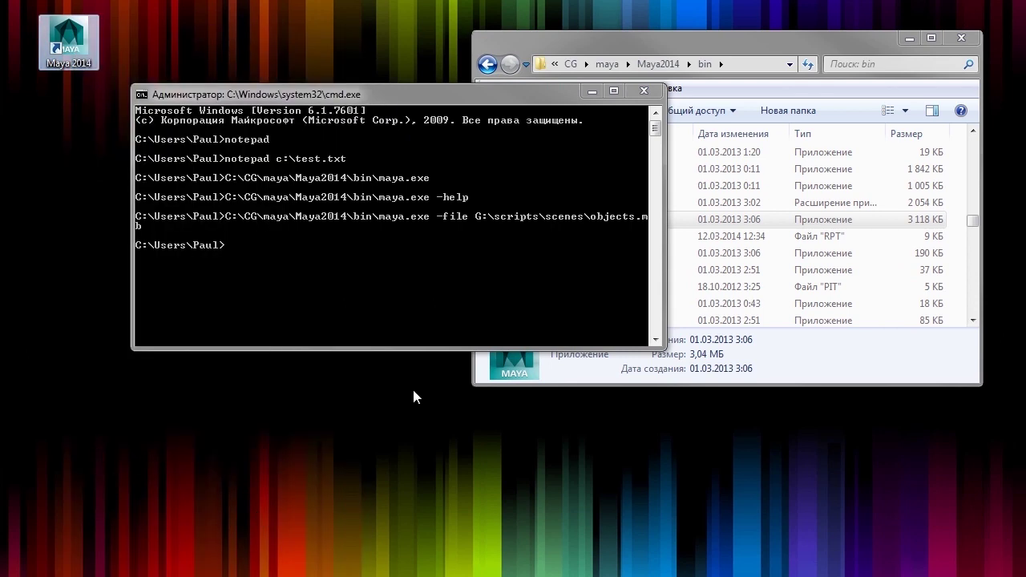
pyautogui.moveTo(311, 47); pyautogui.dragTo(375, 75)
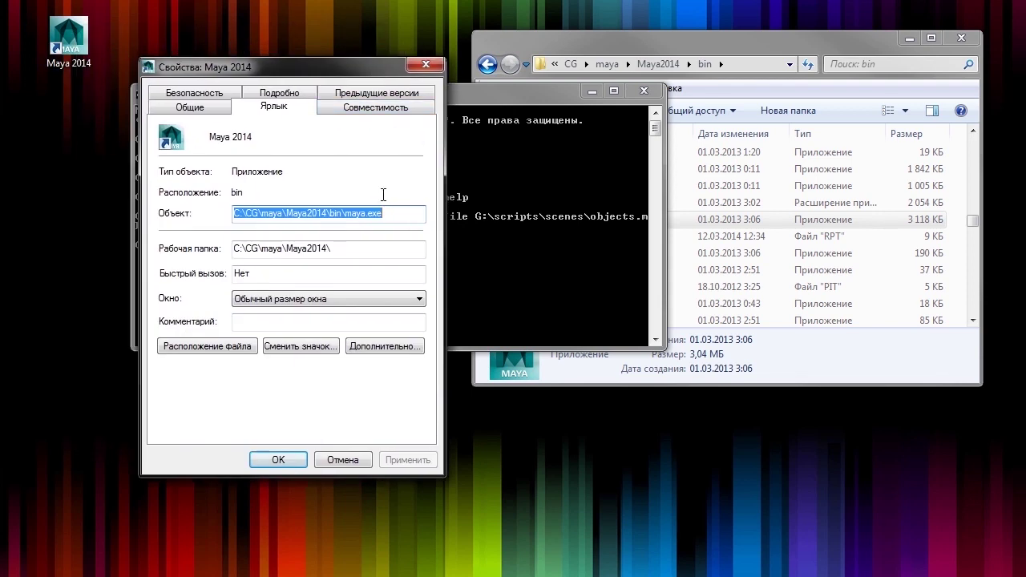
pyautogui.click(399, 215)
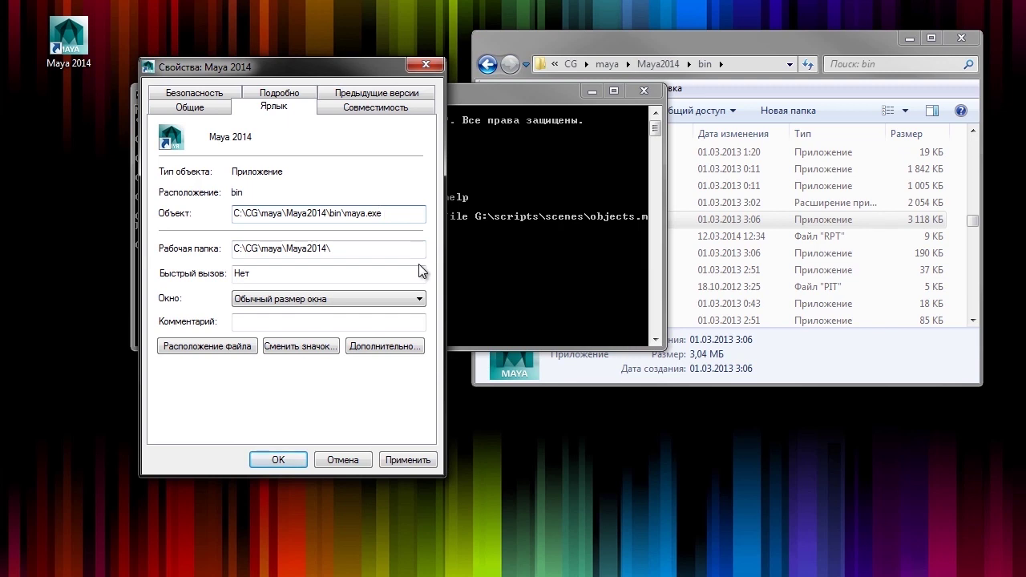
pyautogui.write('-style ')
pyautogui.write('pl')
pyautogui.write('asti')
pyautogui.write('c')
pyautogui.write('ue')
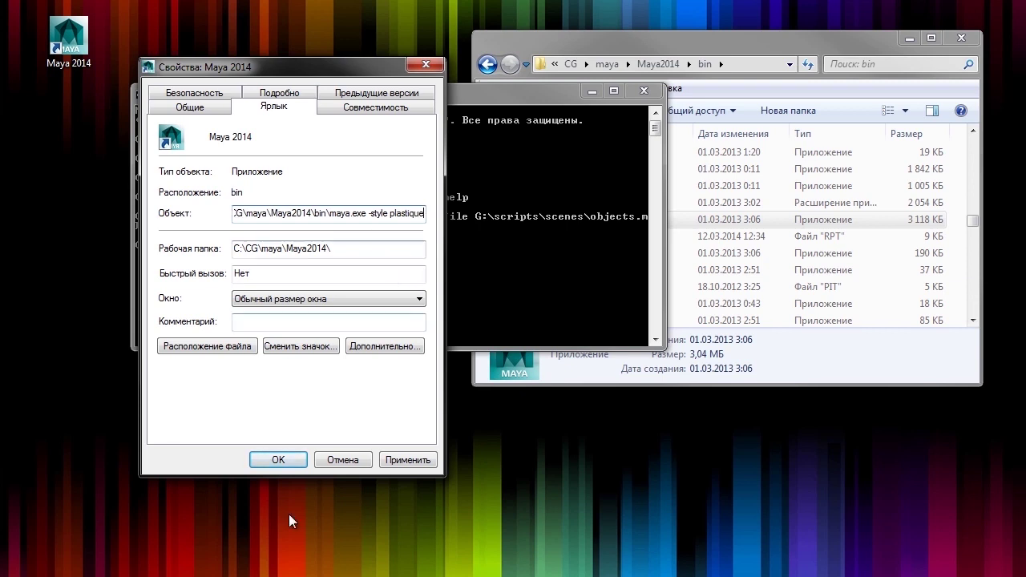
pyautogui.click(283, 457)
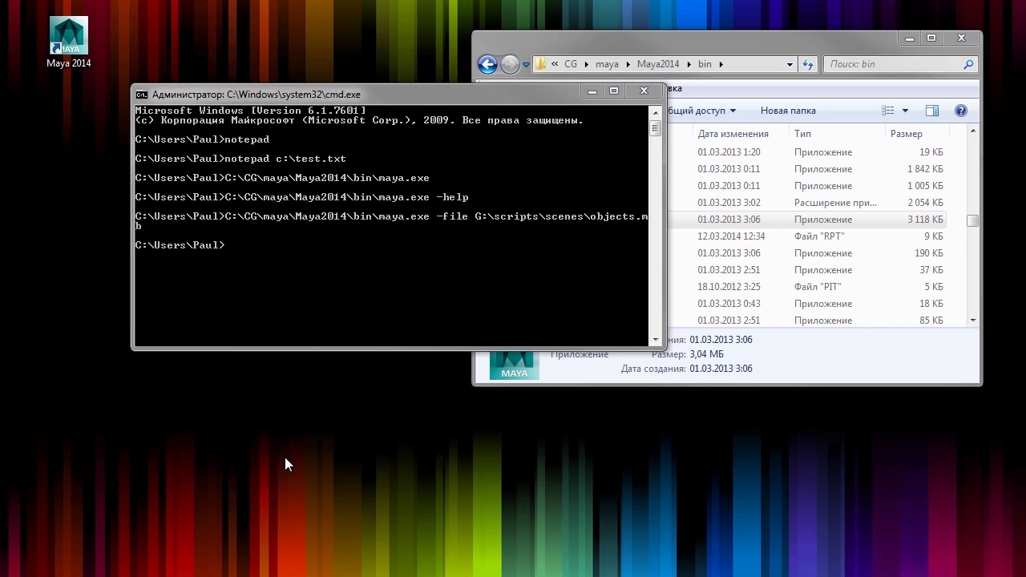
# Step: Launch Maya 2014 from the shortcut, then quit without saving
pyautogui.doubleClick(78, 37)
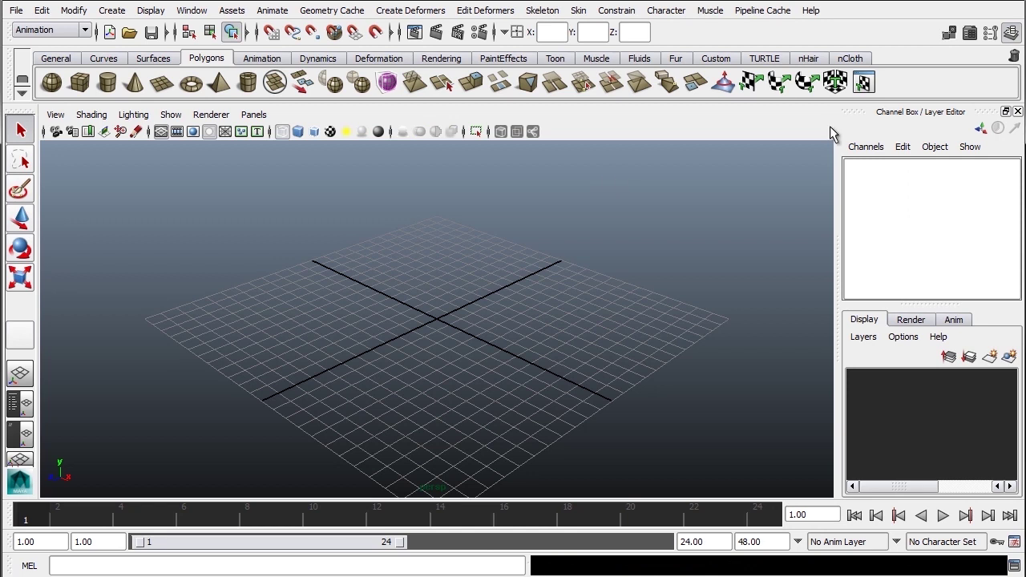
pyautogui.click(1007, 0)
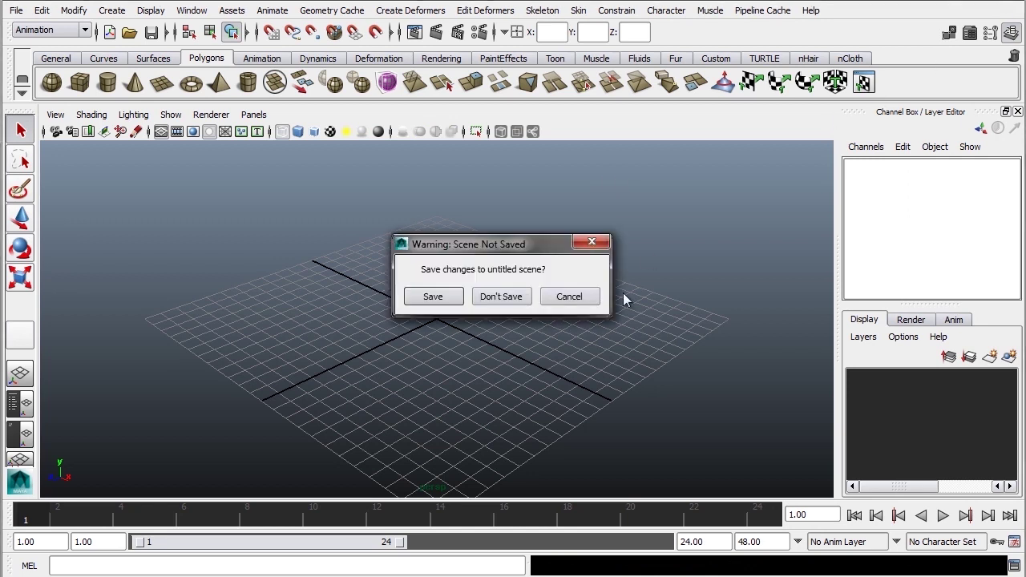
pyautogui.click(499, 295)
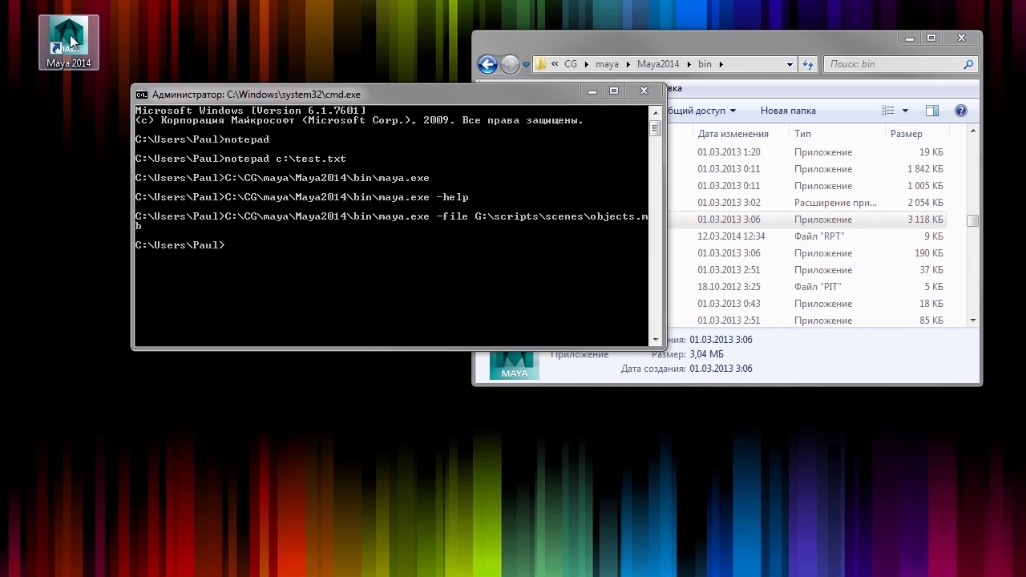
# Step: Delete -style plastique from the Maya 2014 shortcut's target path
pyautogui.rightClick(48, 41)
pyautogui.click(211, 565)
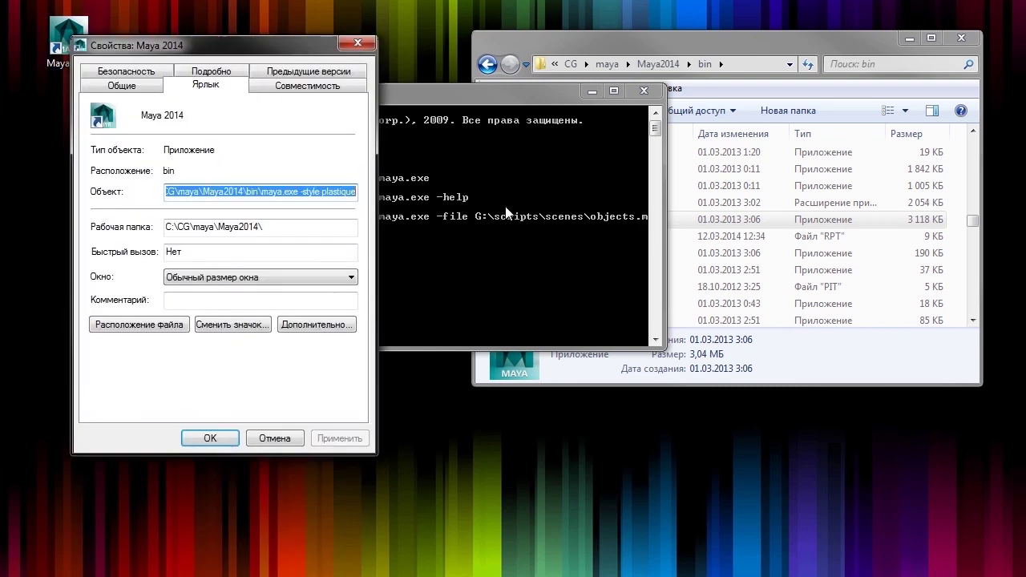
pyautogui.click(345, 192)
pyautogui.moveTo(298, 193); pyautogui.dragTo(416, 192)
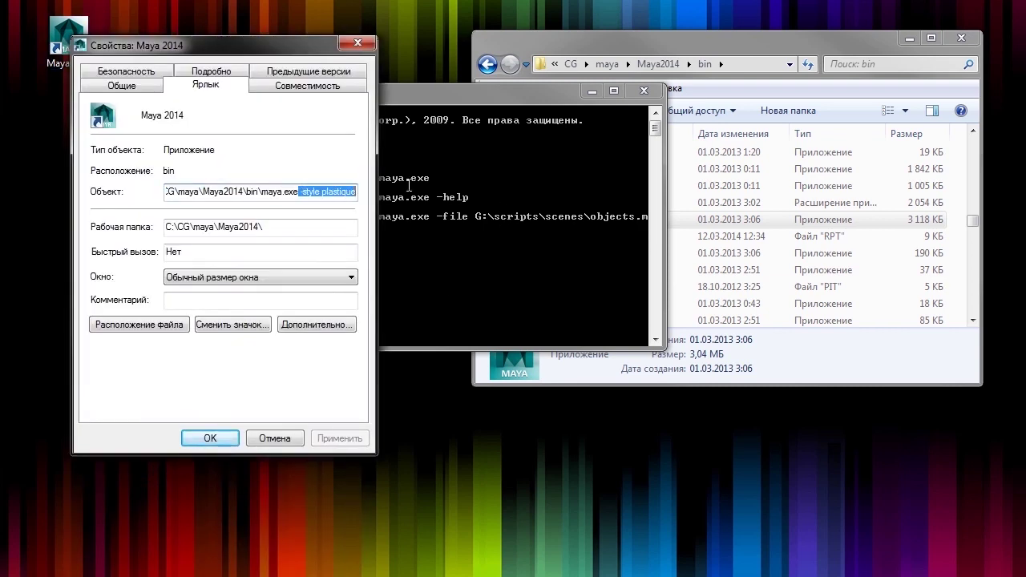
pyautogui.press('BackSpace')
pyautogui.click(210, 439)
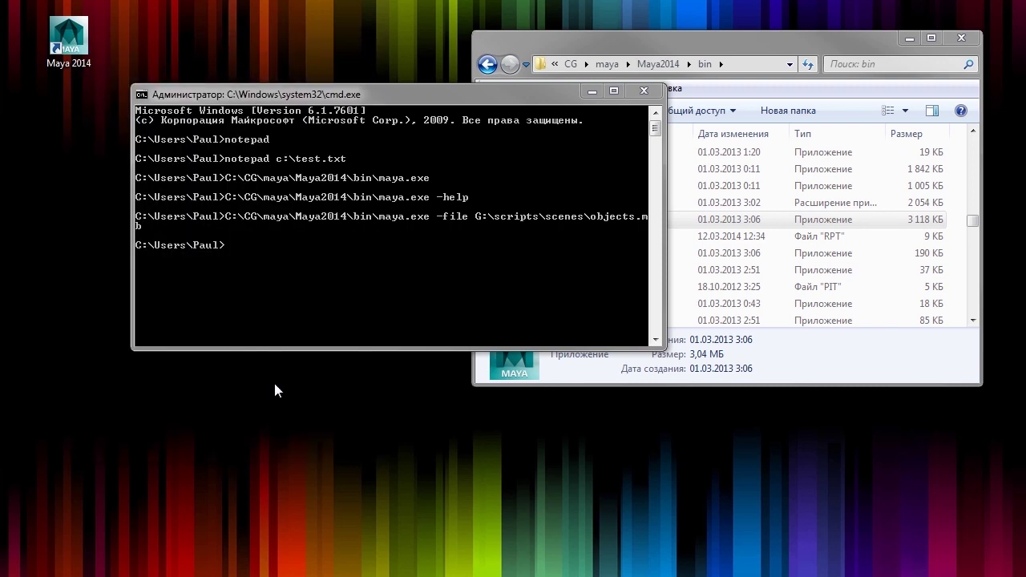
pyautogui.click(325, 275)
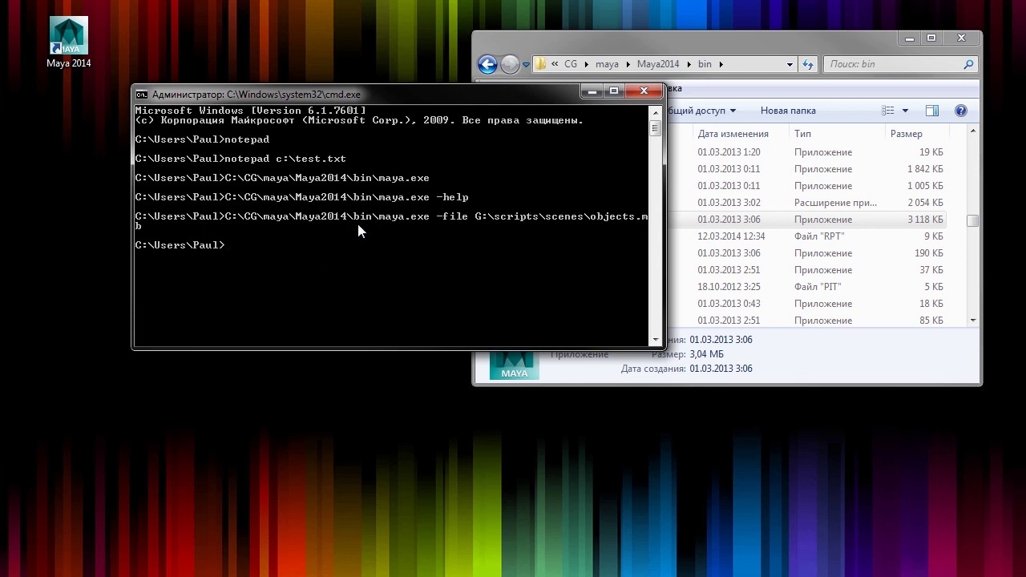
# Step: Launch mayapy.exe from Maya2014's bin folder and position the C:\Python27 folder window
pyautogui.click(761, 42)
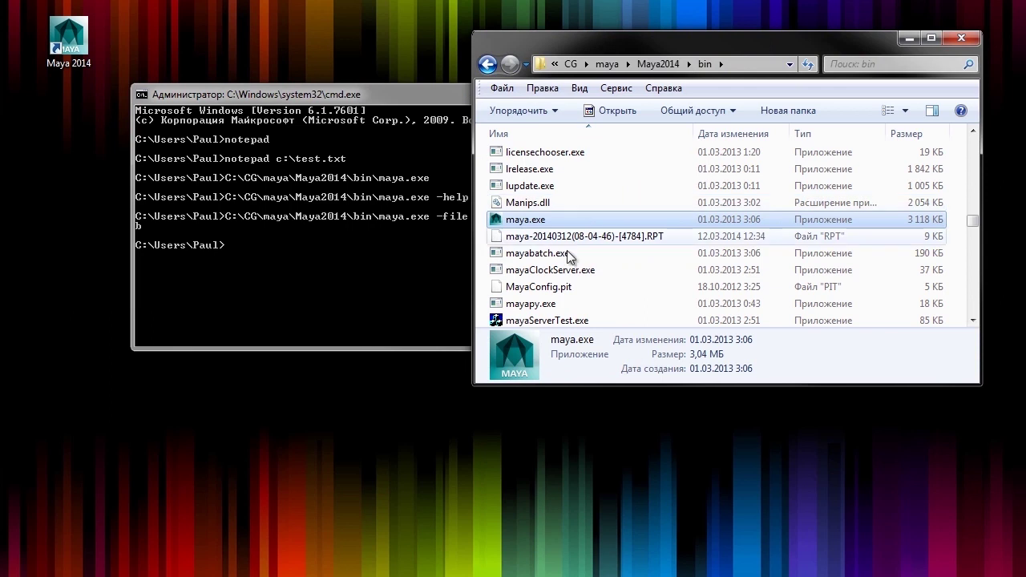
pyautogui.click(561, 309)
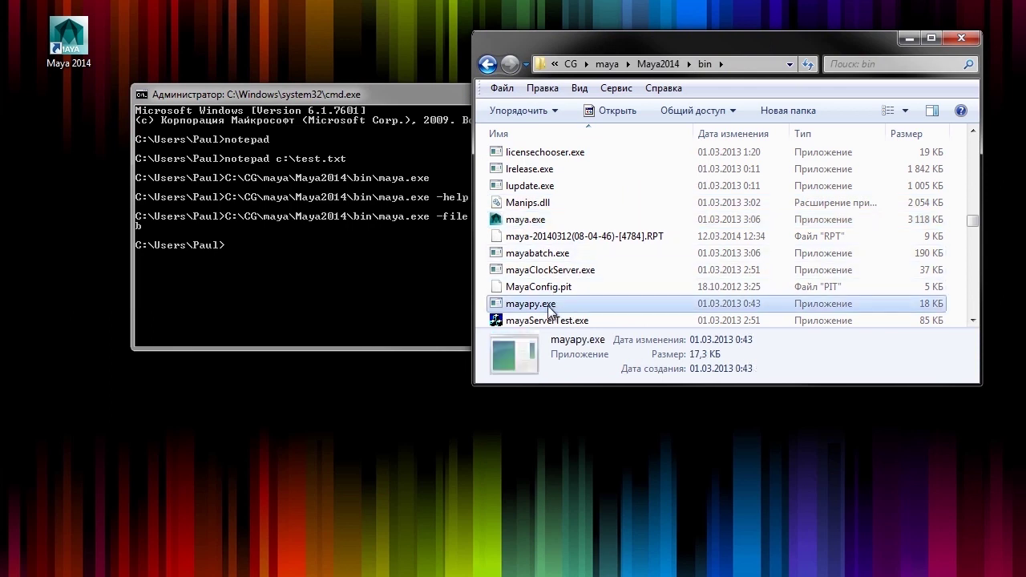
pyautogui.scroll(-1, 548, 306)
pyautogui.doubleClick(549, 273)
pyautogui.moveTo(694, 211); pyautogui.dragTo(843, 276)
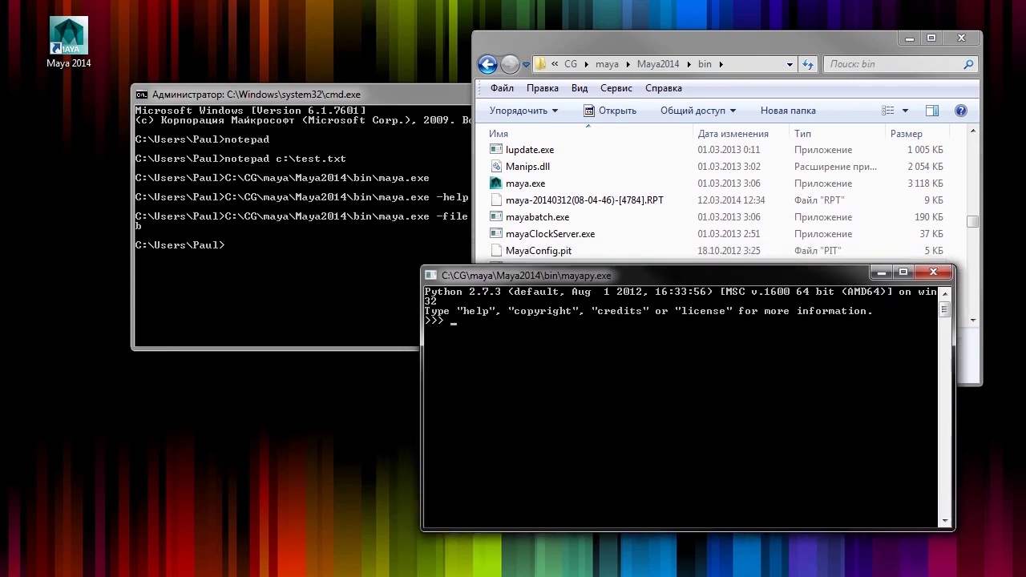
pyautogui.moveTo(739, 35); pyautogui.dragTo(413, 36)
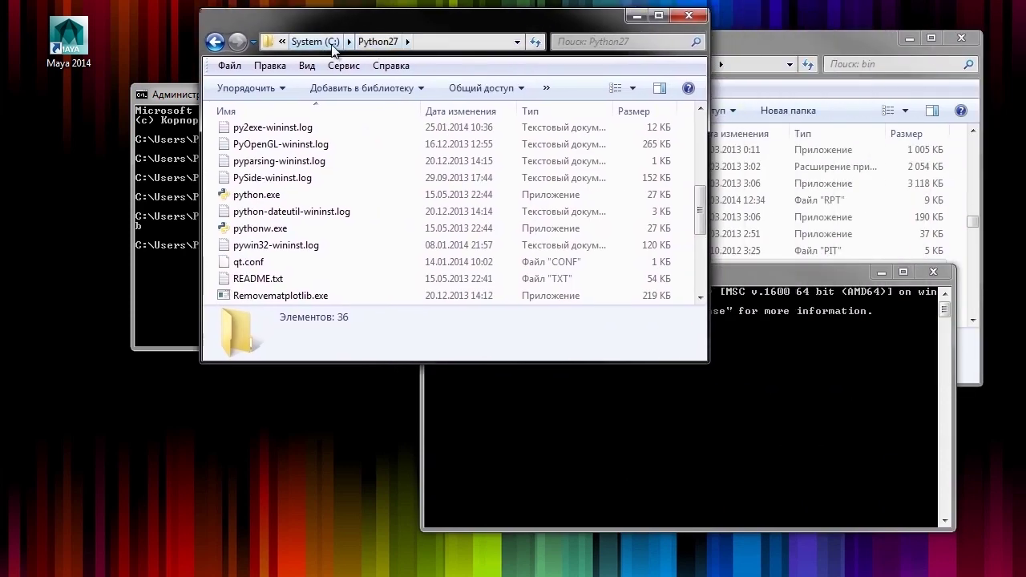
# Step: Run C:\Python27\python.exe and arrange its console beside the mayapy console
pyautogui.doubleClick(274, 195)
pyautogui.moveTo(500, 52); pyautogui.dragTo(579, 49)
pyautogui.click(763, 276)
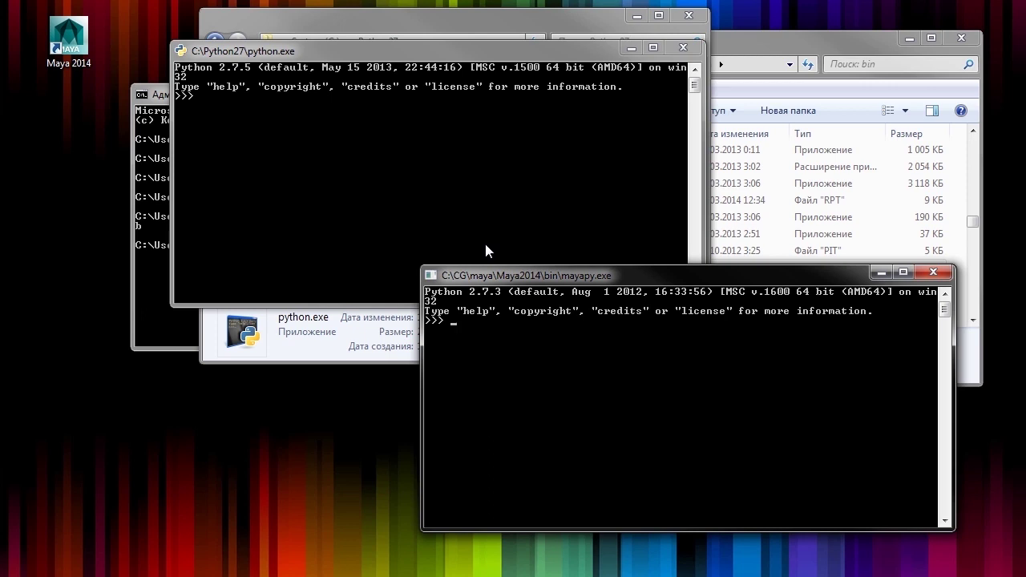
pyautogui.moveTo(500, 274); pyautogui.dragTo(497, 287)
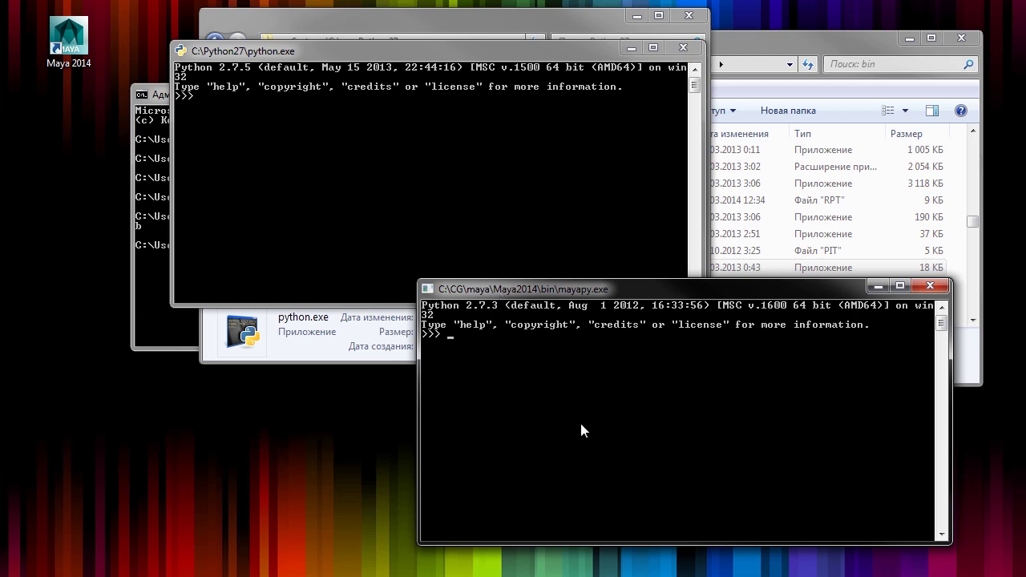
# Step: Enter import maya.cmds in mayapy and then in python.exe, which lacks the module
pyautogui.write('import maya.cmds')
pyautogui.click(443, 189)
pyautogui.write('import maya.cmds')
pyautogui.press('Return')
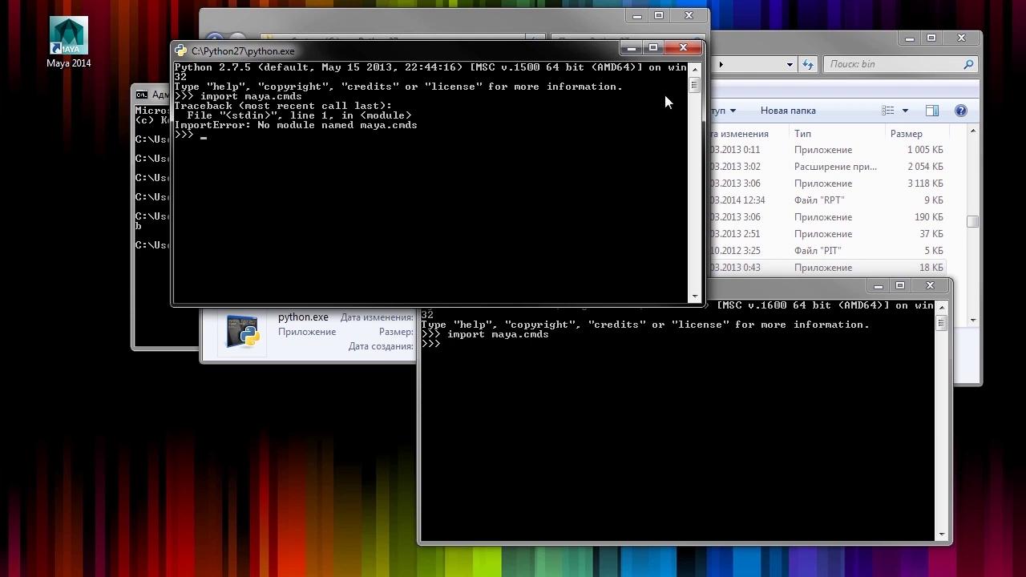
# Step: Open C:\Python27\Lib and scroll through its contents
pyautogui.click(585, 11)
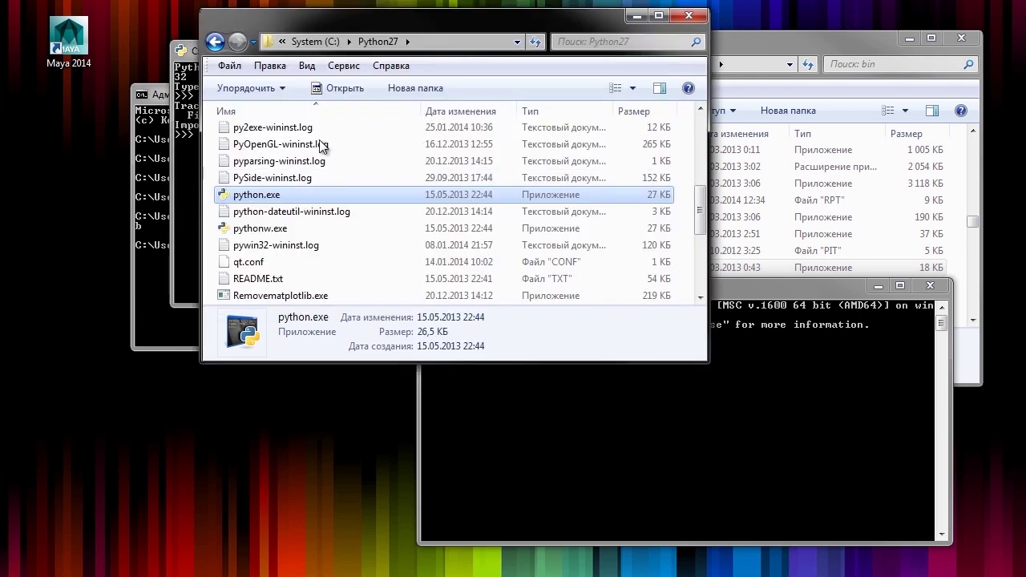
pyautogui.scroll(5, 320, 200)
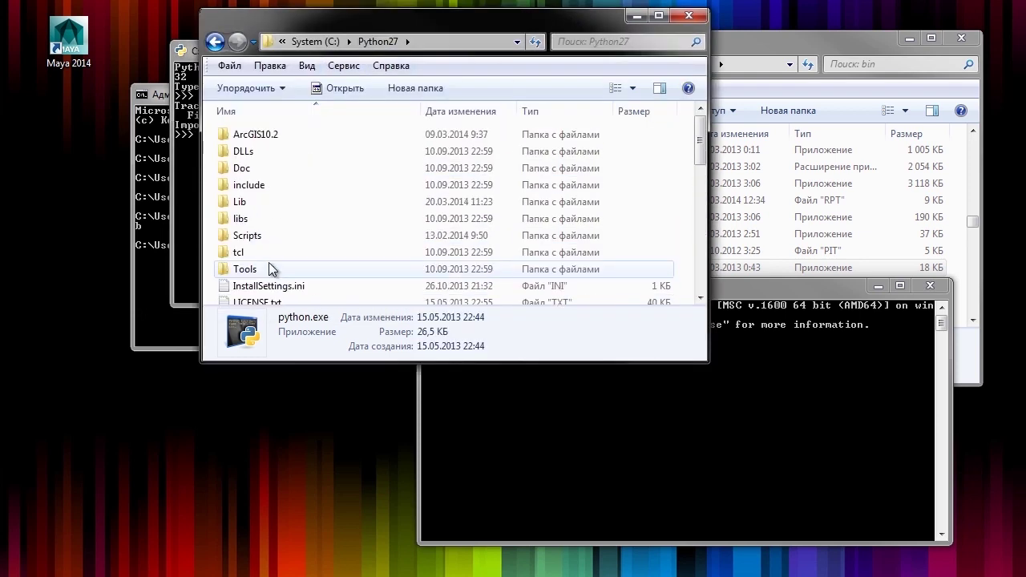
pyautogui.doubleClick(250, 205)
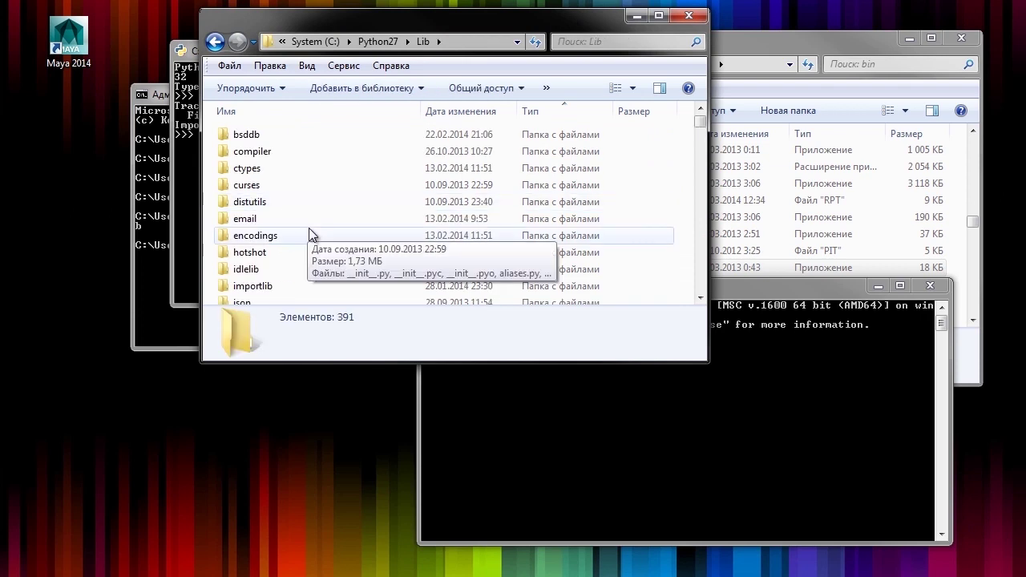
pyautogui.scroll(-3, 321, 165)
pyautogui.scroll(-1, 306, 196)
pyautogui.scroll(-1, 305, 195)
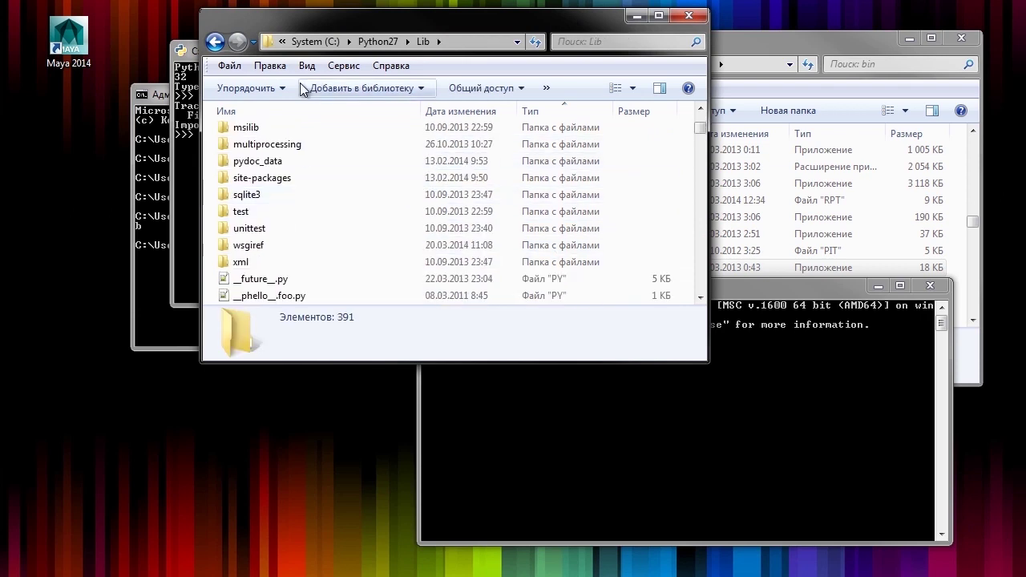
pyautogui.scroll(2, 263, 244)
pyautogui.scroll(-2, 284, 252)
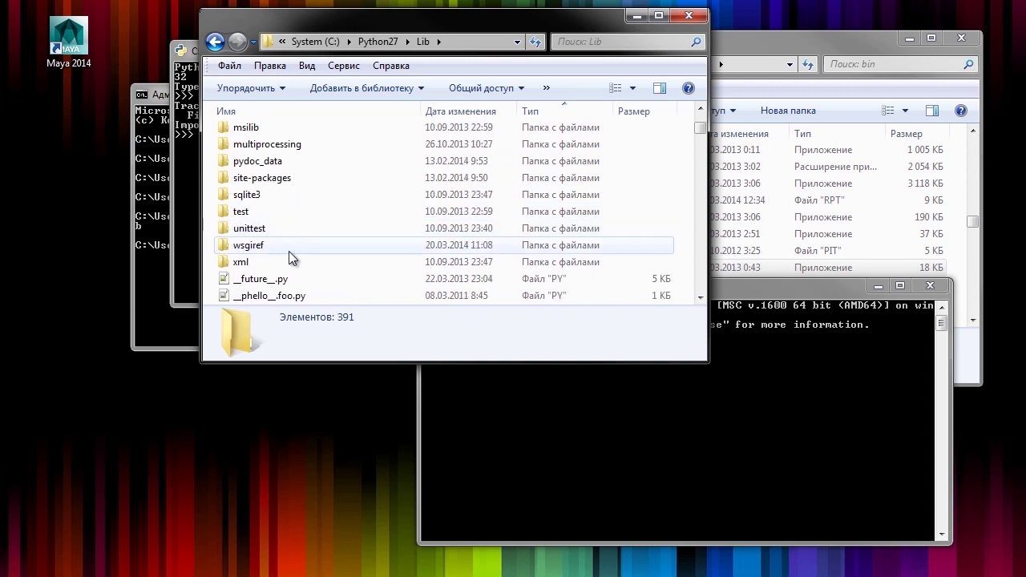
# Step: Open site-packages to review its 62 packages such as numpy and PySide, then return to Maya's bin window
pyautogui.doubleClick(286, 179)
pyautogui.scroll(-1, 416, 221)
pyautogui.scroll(-3, 415, 221)
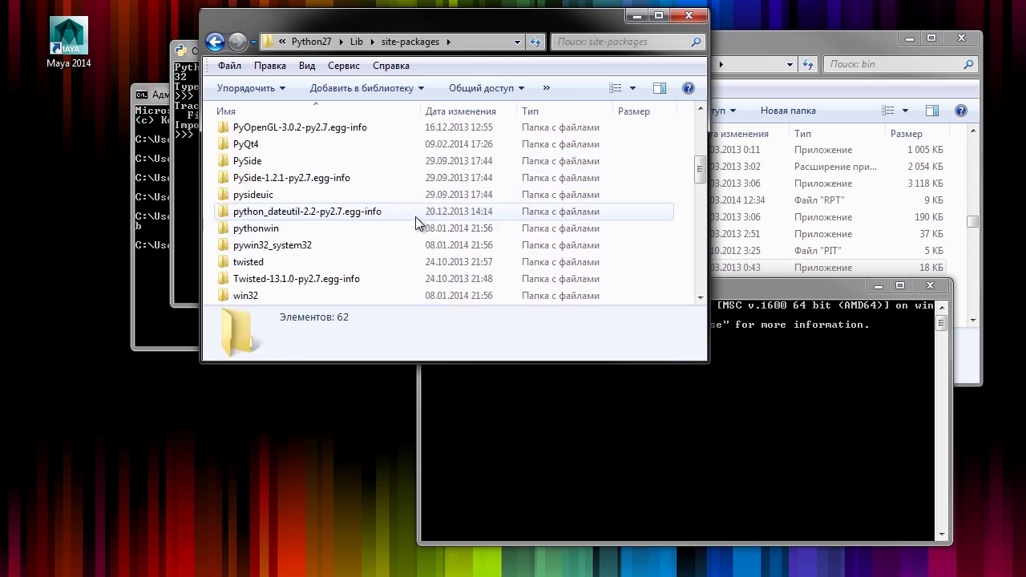
pyautogui.scroll(-2, 415, 221)
pyautogui.scroll(6, 415, 221)
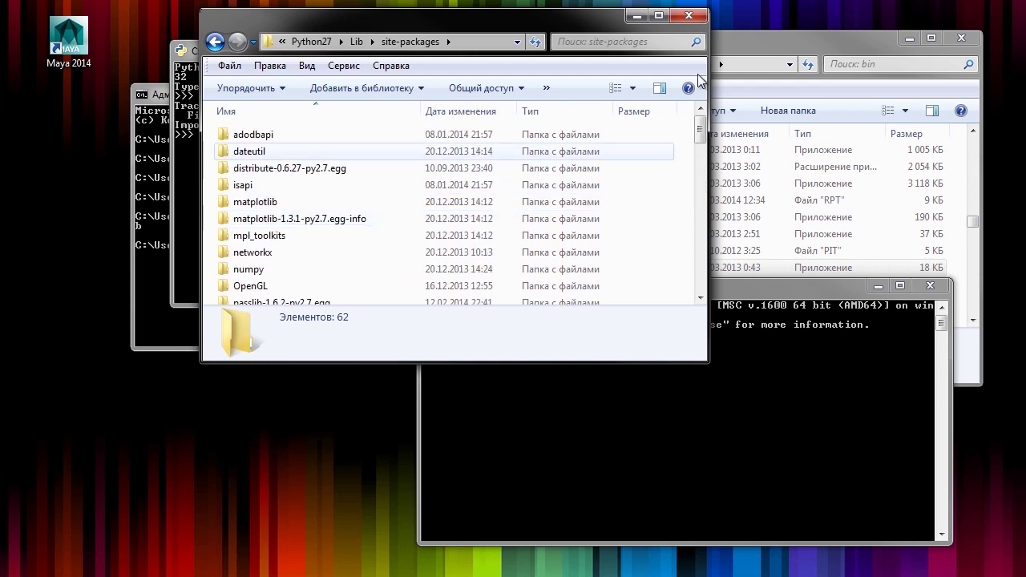
pyautogui.click(762, 44)
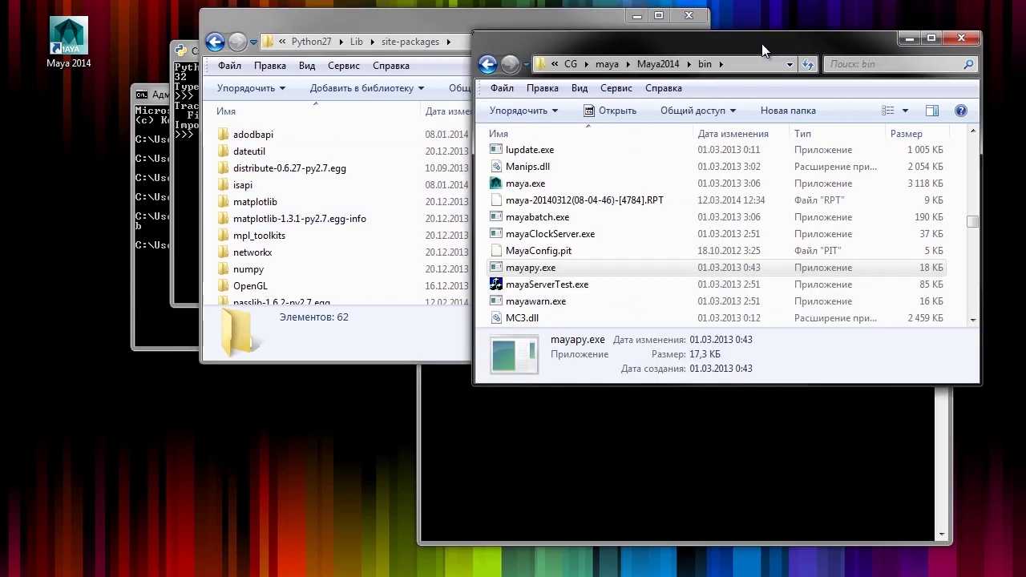
# Step: Browse Maya's Python Lib\site-packages into maya\cmds and inspect its __init__.py file
pyautogui.click(658, 64)
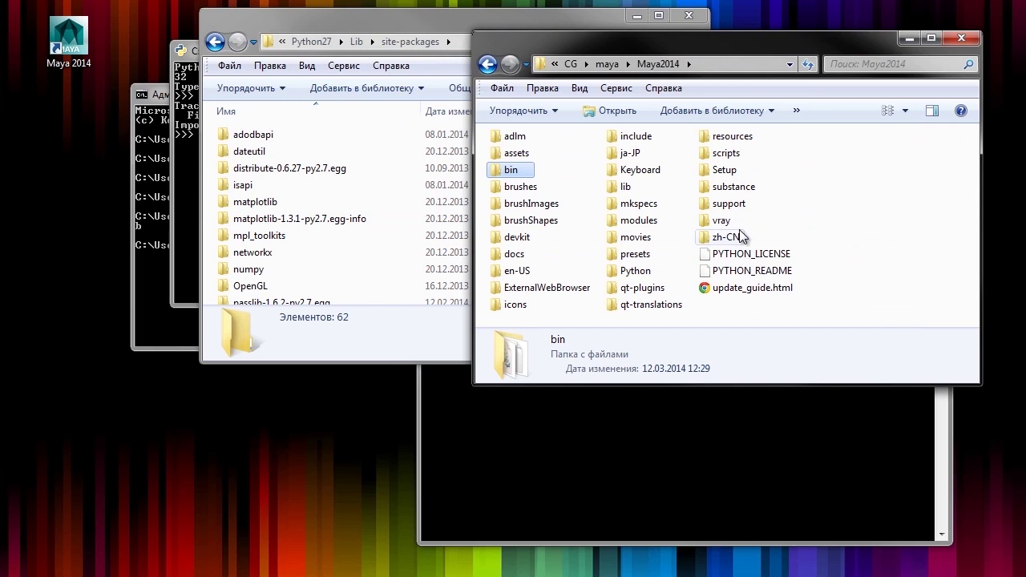
pyautogui.doubleClick(634, 271)
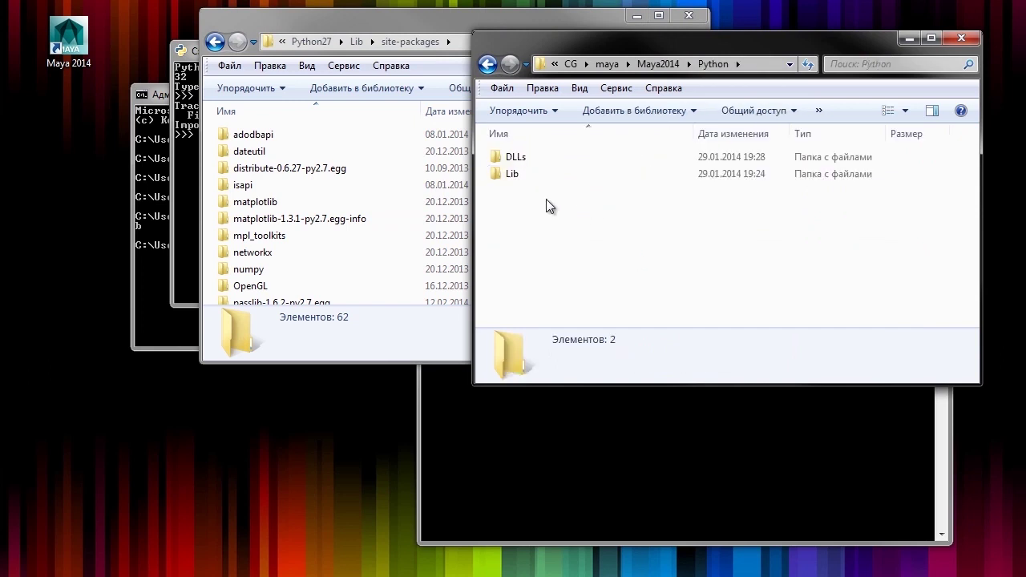
pyautogui.doubleClick(511, 174)
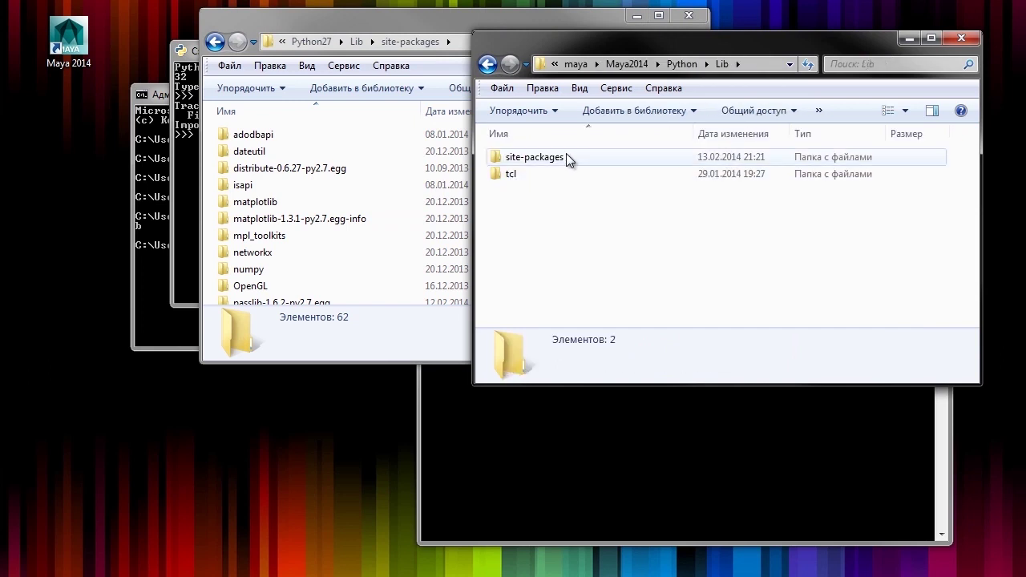
pyautogui.doubleClick(566, 155)
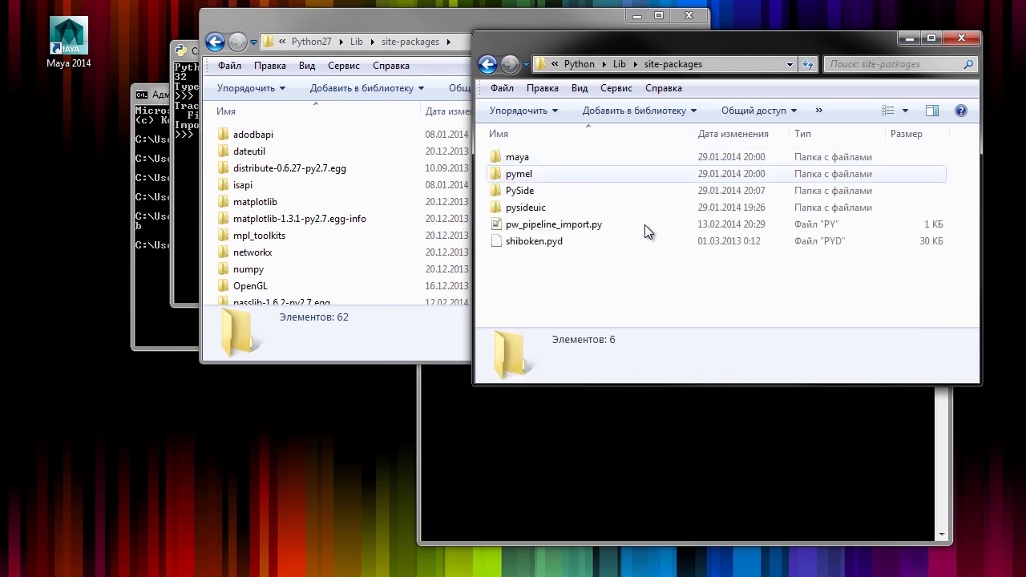
pyautogui.click(600, 156)
pyautogui.doubleClick(548, 156)
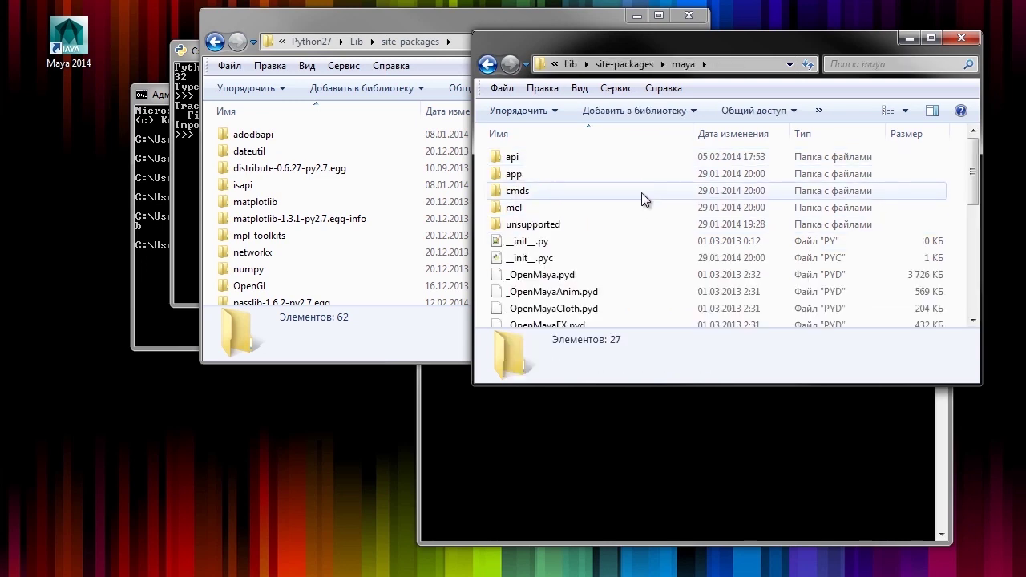
pyautogui.click(540, 196)
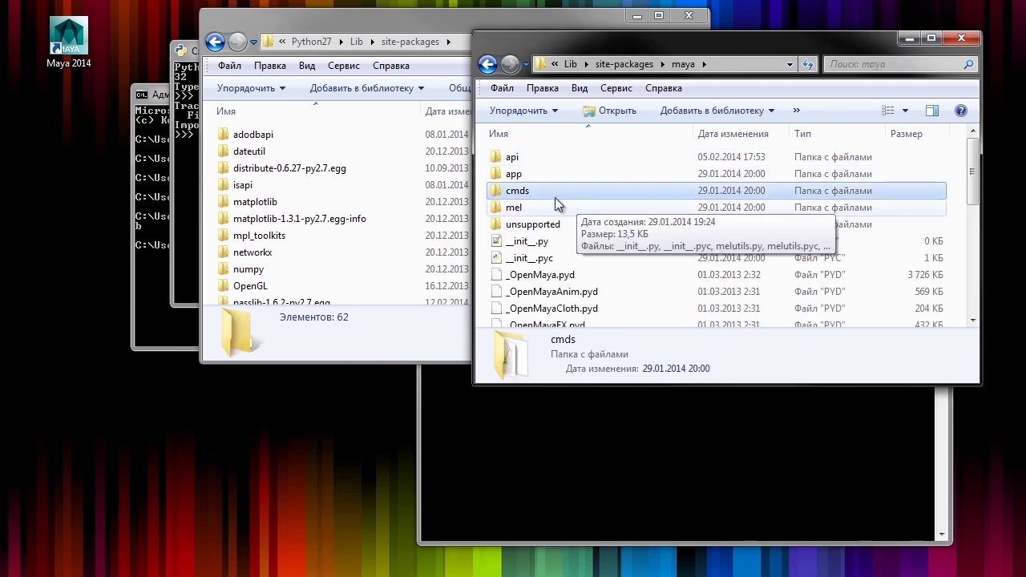
pyautogui.doubleClick(540, 191)
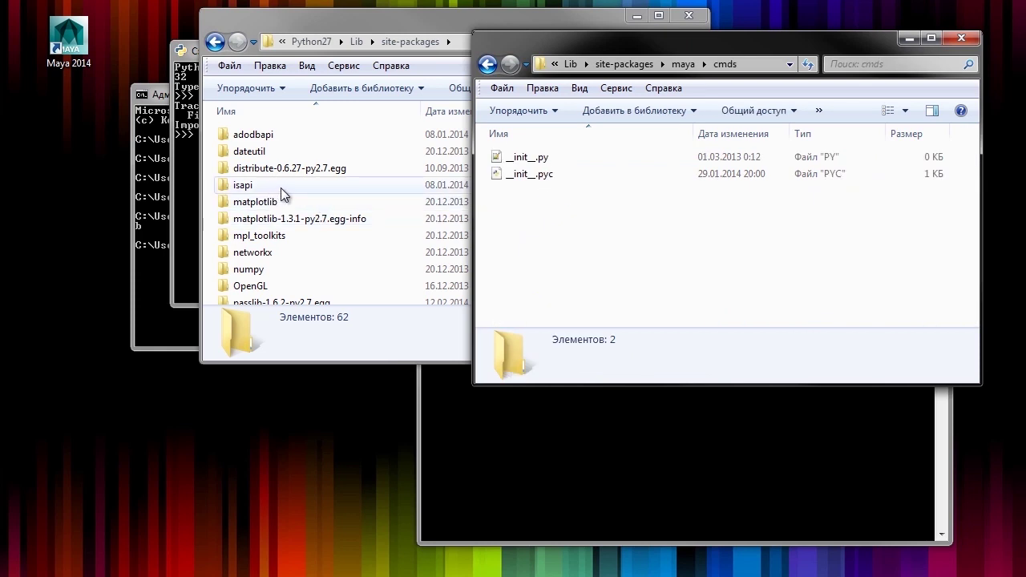
pyautogui.click(514, 157)
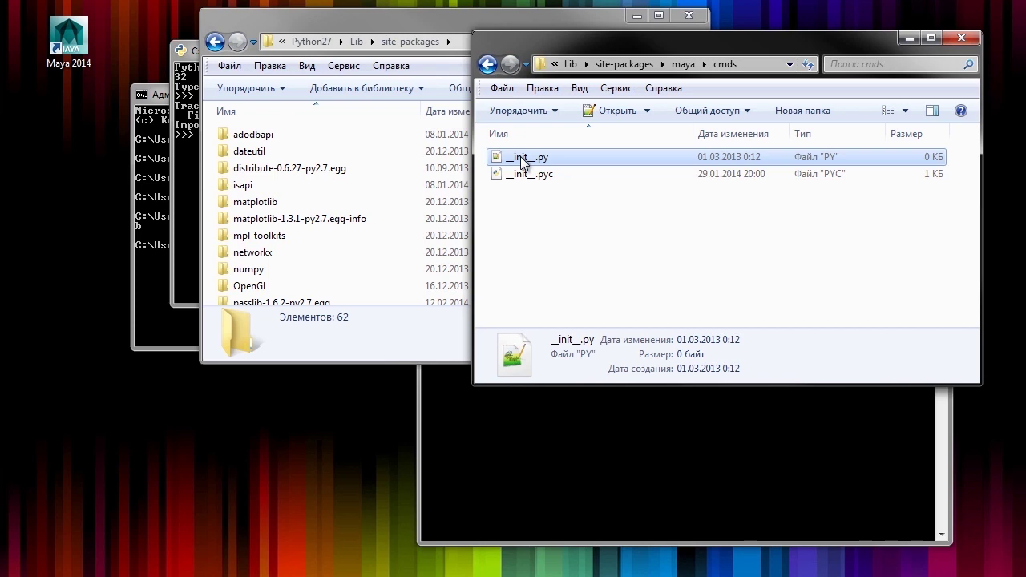
# Step: Go back up to the Maya2014 install folder and close that Explorer window
pyautogui.click(645, 64)
pyautogui.click(619, 65)
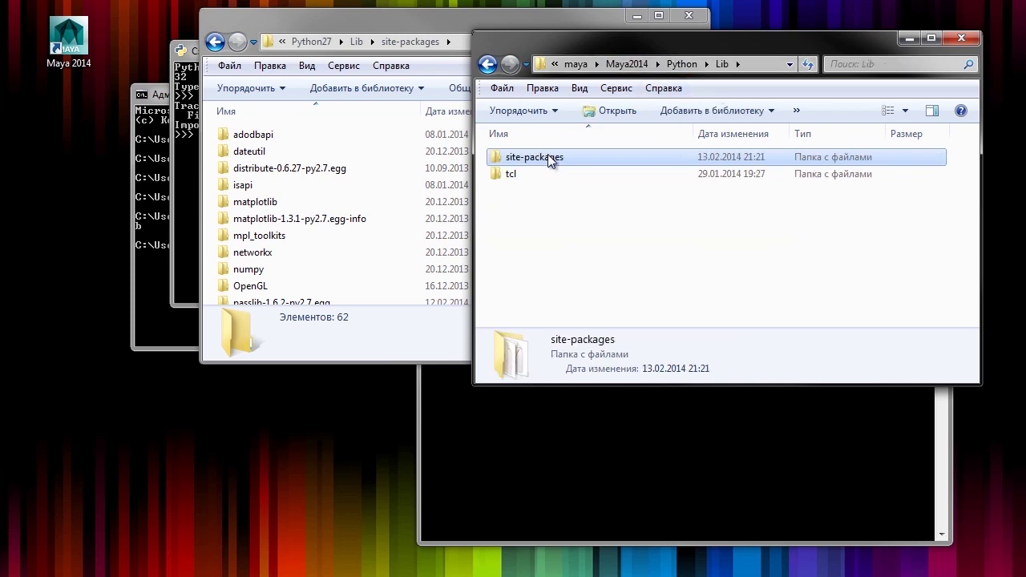
pyautogui.click(645, 66)
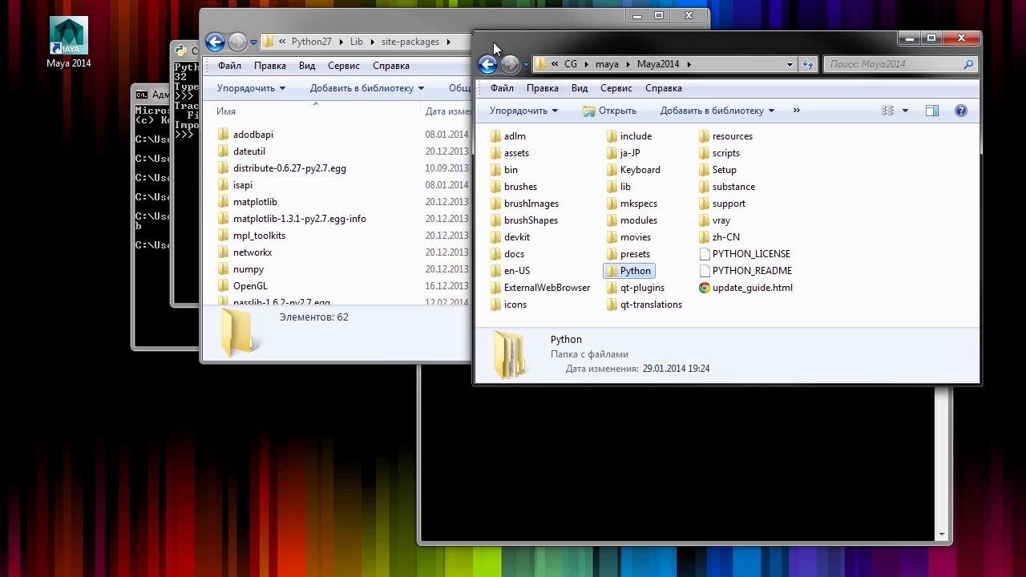
pyautogui.hotkey('alt', 'F4')
pyautogui.hotkey('alt', 'F4')
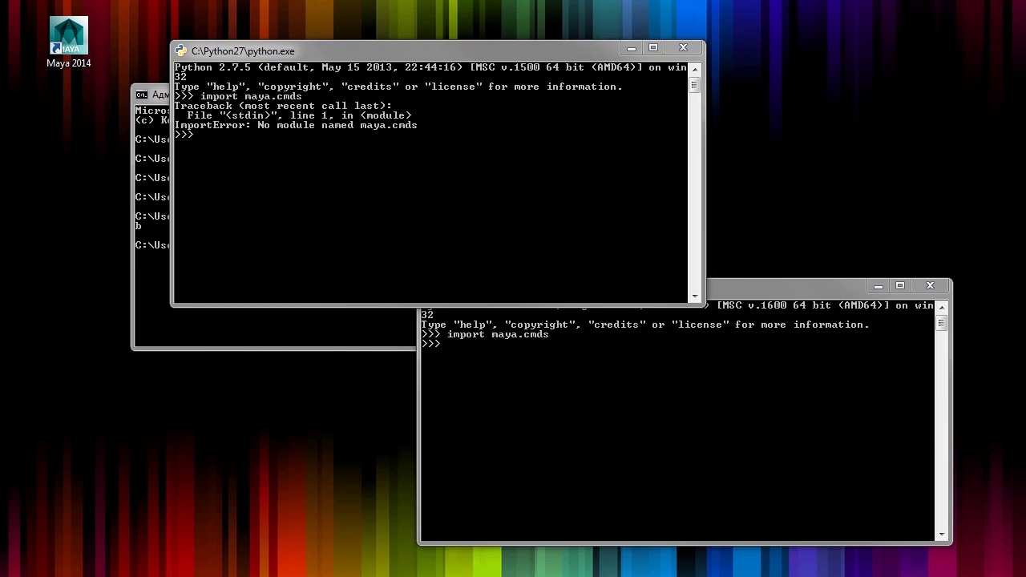
# Step: Close the Python 2.7 console and open the Maya User's Guide page Scripting > Python > 'Python from an external interpreter'
pyautogui.click(678, 50)
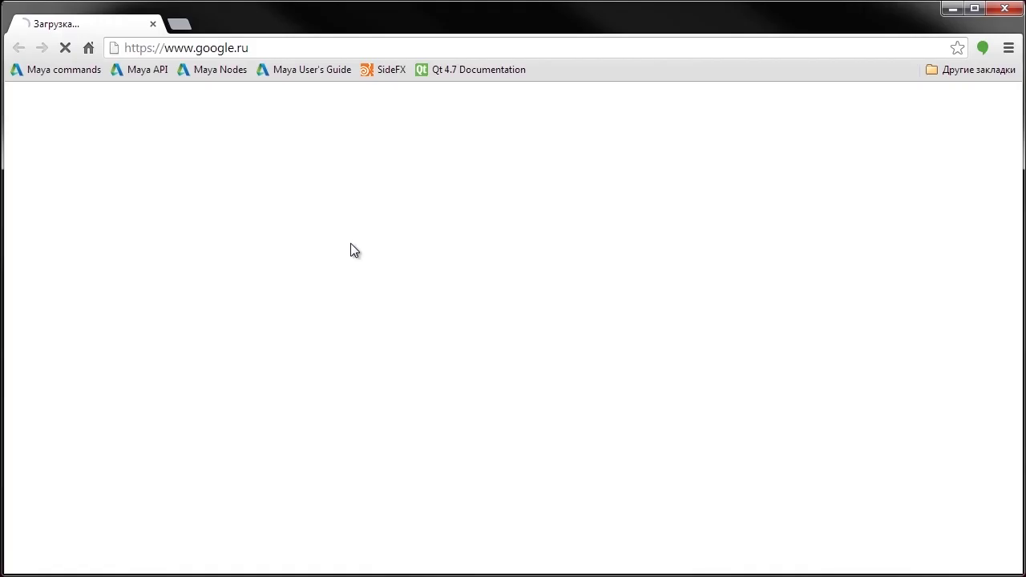
pyautogui.click(311, 71)
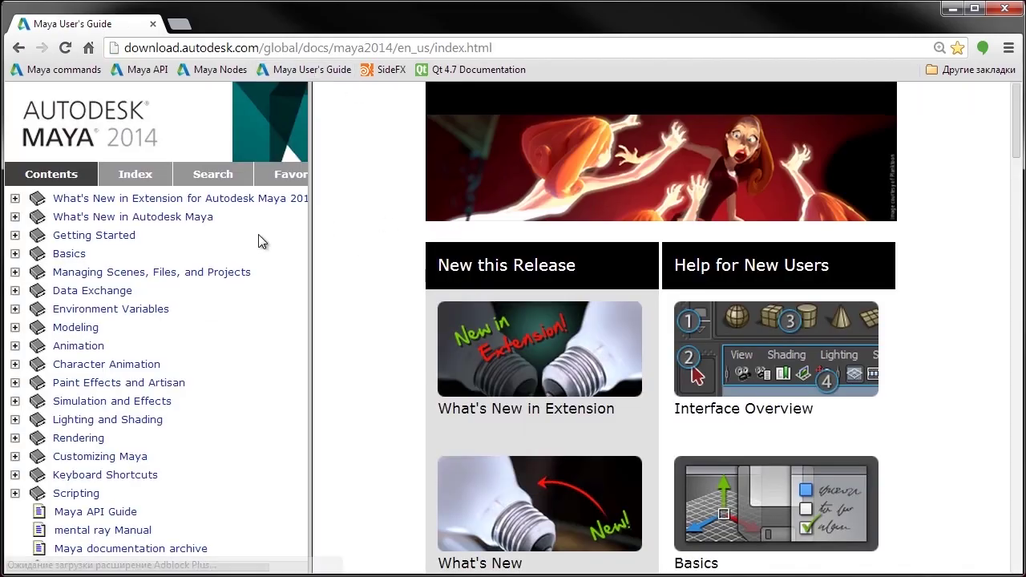
pyautogui.click(15, 476)
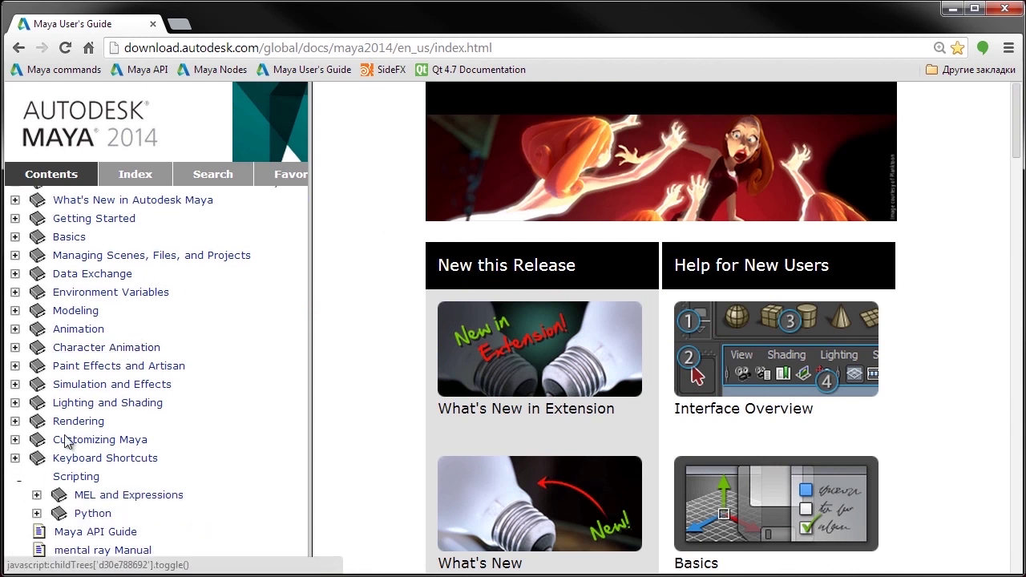
pyautogui.scroll(-1, 80, 432)
pyautogui.click(37, 476)
pyautogui.scroll(-2, 113, 376)
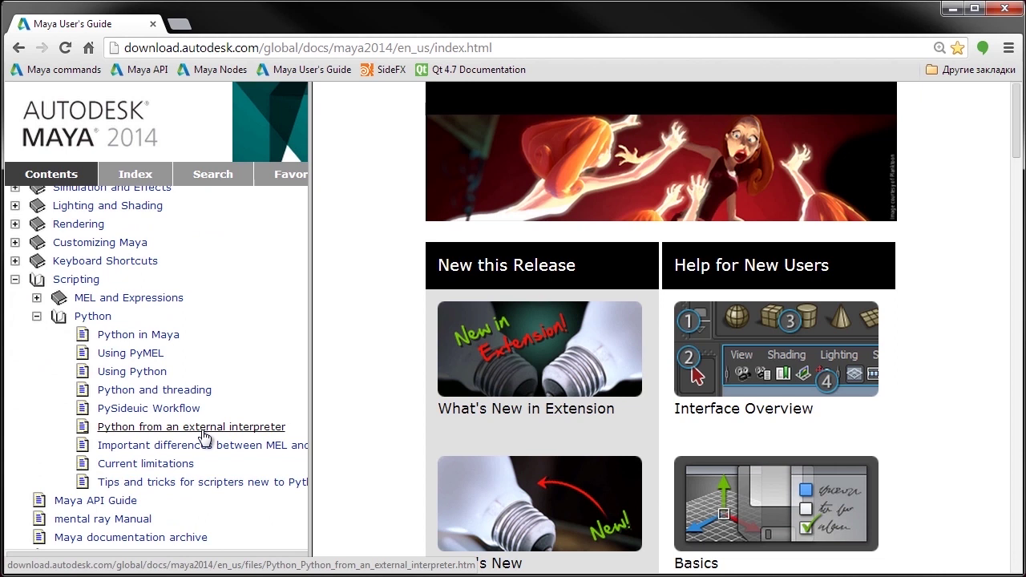
pyautogui.click(261, 433)
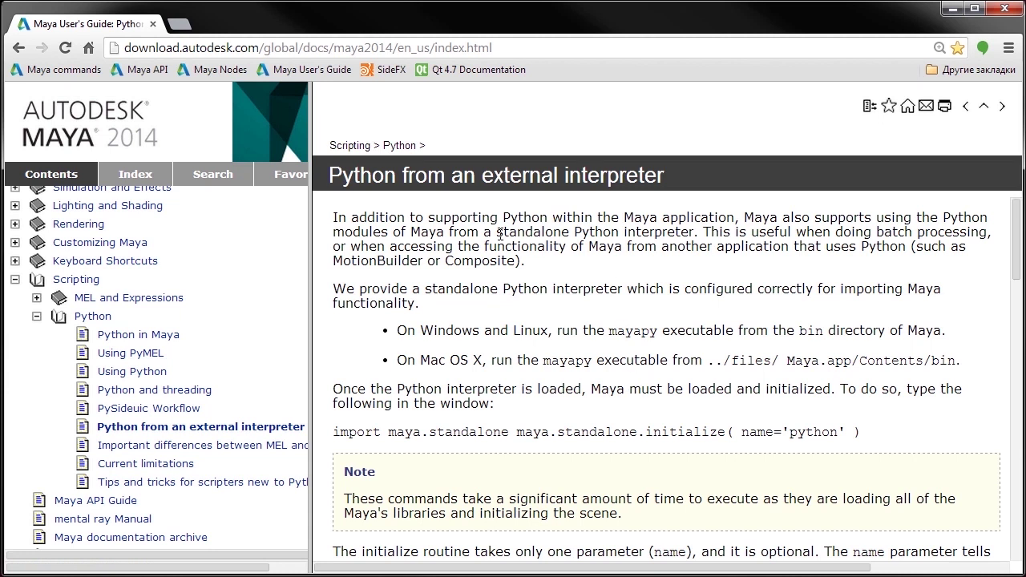
# Step: Highlight the passages about the standalone interpreter and the mayapy executable in the bin directory
pyautogui.moveTo(496, 231); pyautogui.dragTo(636, 233)
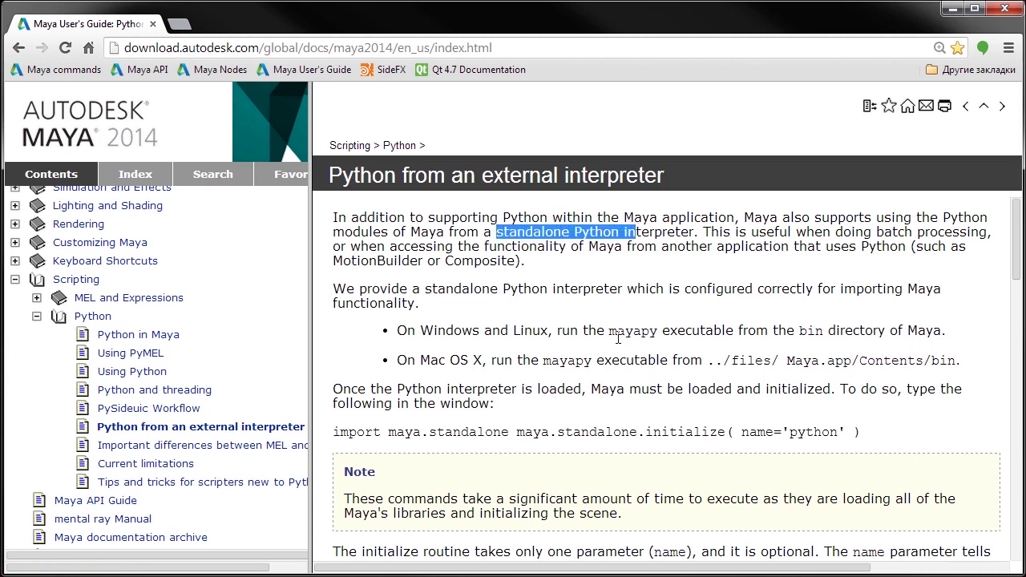
pyautogui.moveTo(609, 330); pyautogui.dragTo(659, 332)
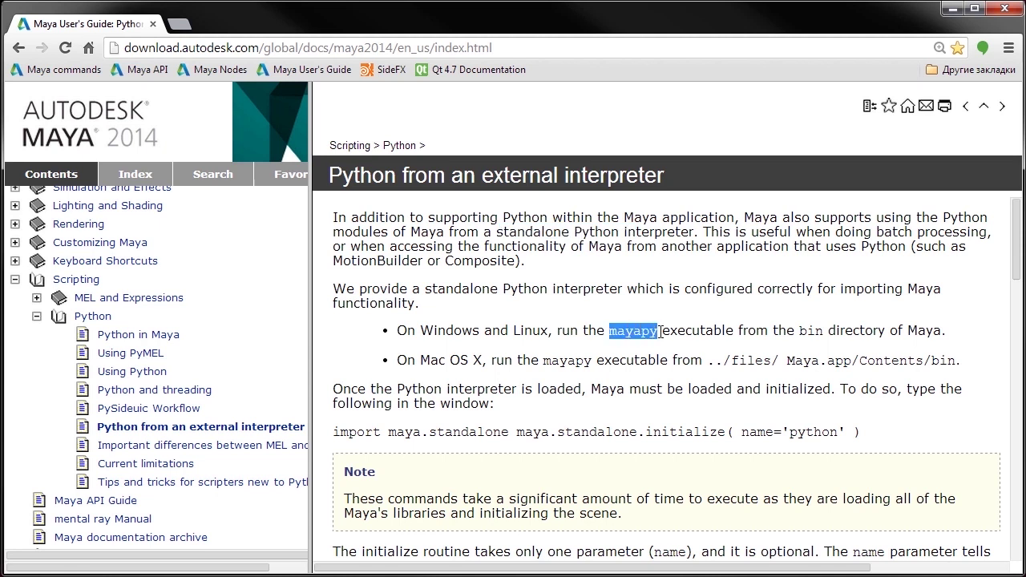
pyautogui.moveTo(795, 331); pyautogui.dragTo(822, 331)
pyautogui.moveTo(609, 331); pyautogui.dragTo(664, 331)
pyautogui.moveTo(420, 360); pyautogui.dragTo(491, 360)
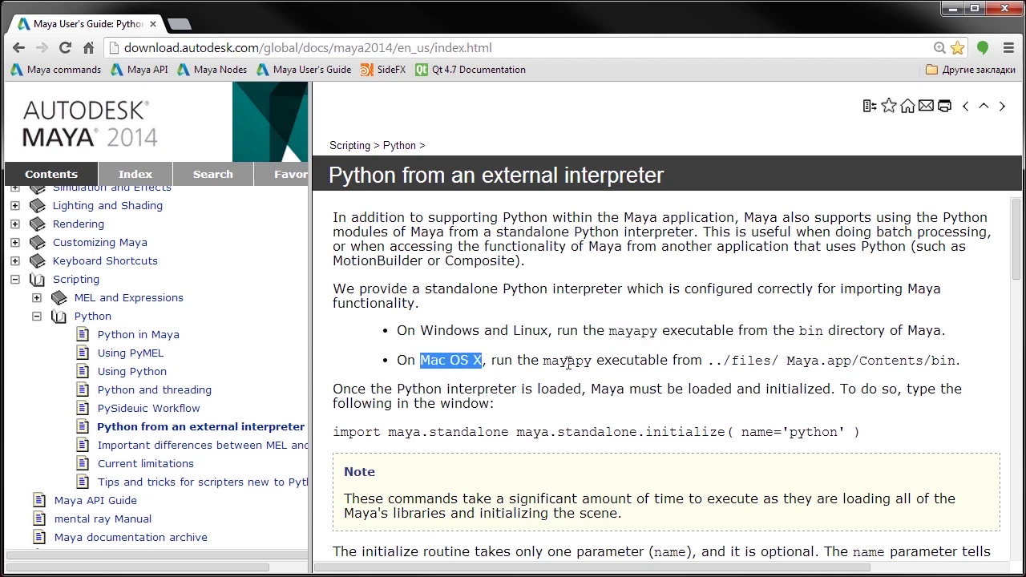
pyautogui.moveTo(544, 360); pyautogui.dragTo(596, 360)
pyautogui.click(597, 360)
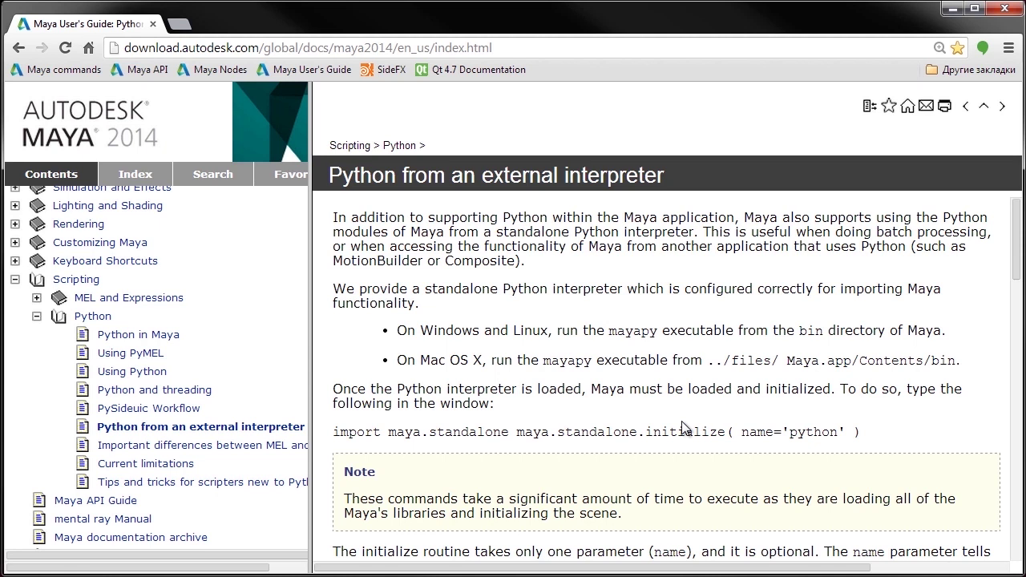
# Step: Highlight the initialization notes and select the import maya.standalone and initialize code
pyautogui.moveTo(393, 388); pyautogui.dragTo(583, 388)
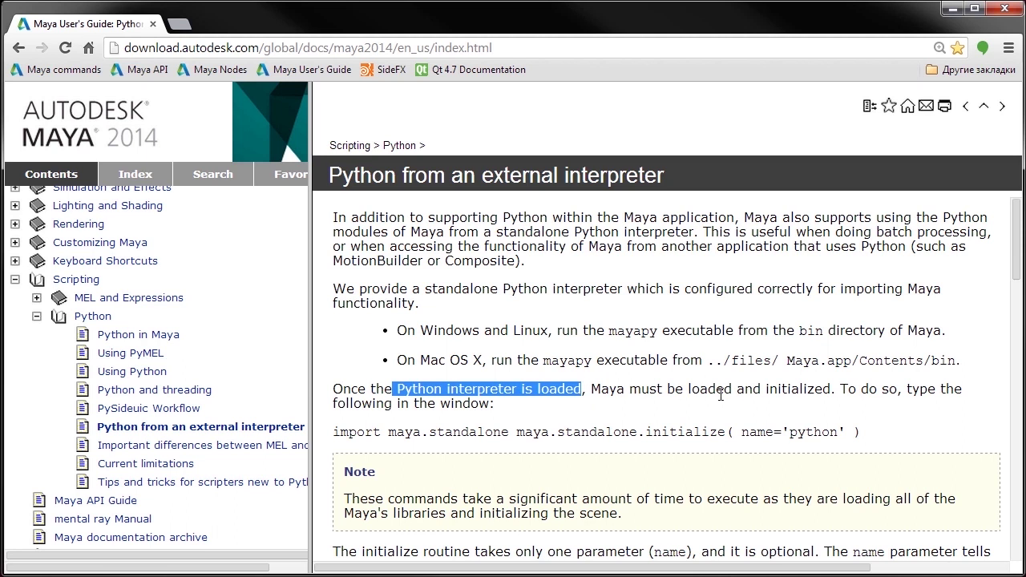
pyautogui.moveTo(765, 390); pyautogui.dragTo(834, 390)
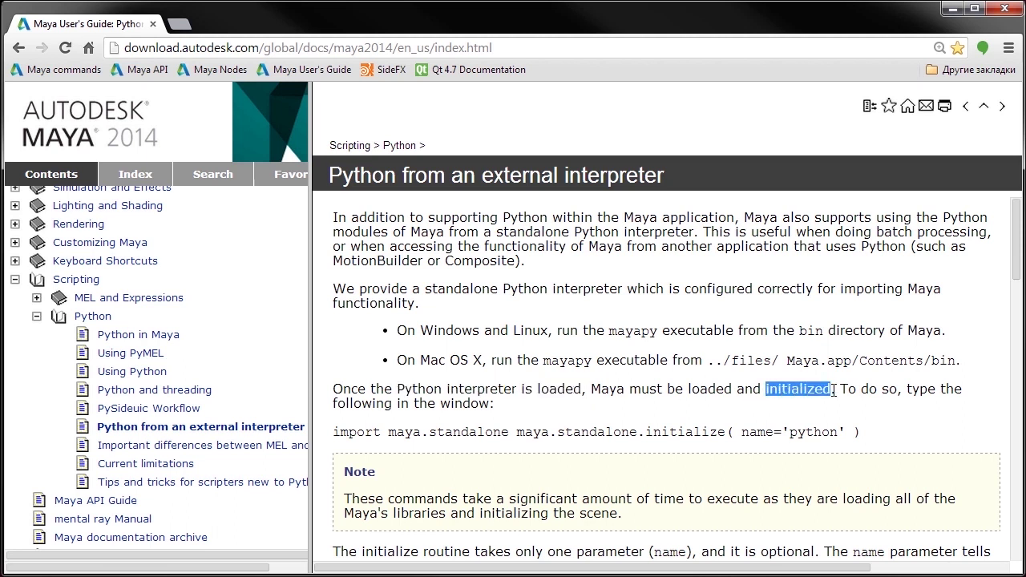
pyautogui.click(835, 413)
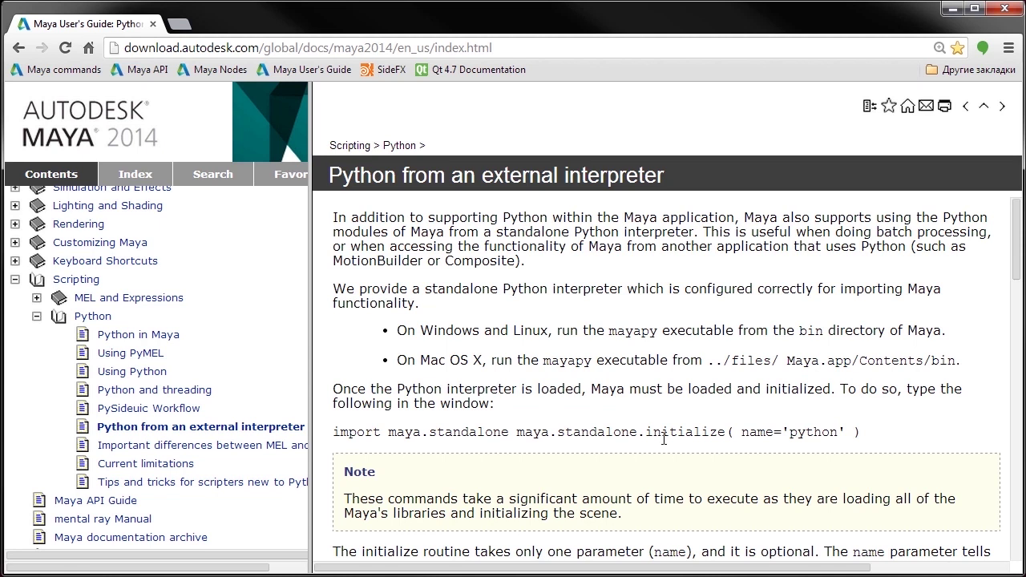
pyautogui.moveTo(333, 433); pyautogui.dragTo(513, 434)
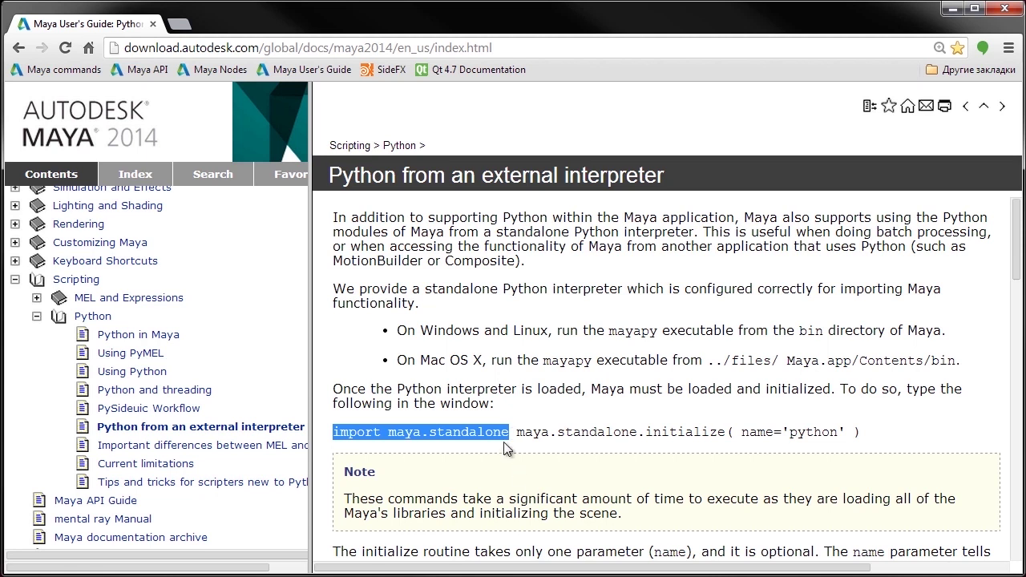
pyautogui.moveTo(516, 433); pyautogui.dragTo(863, 430)
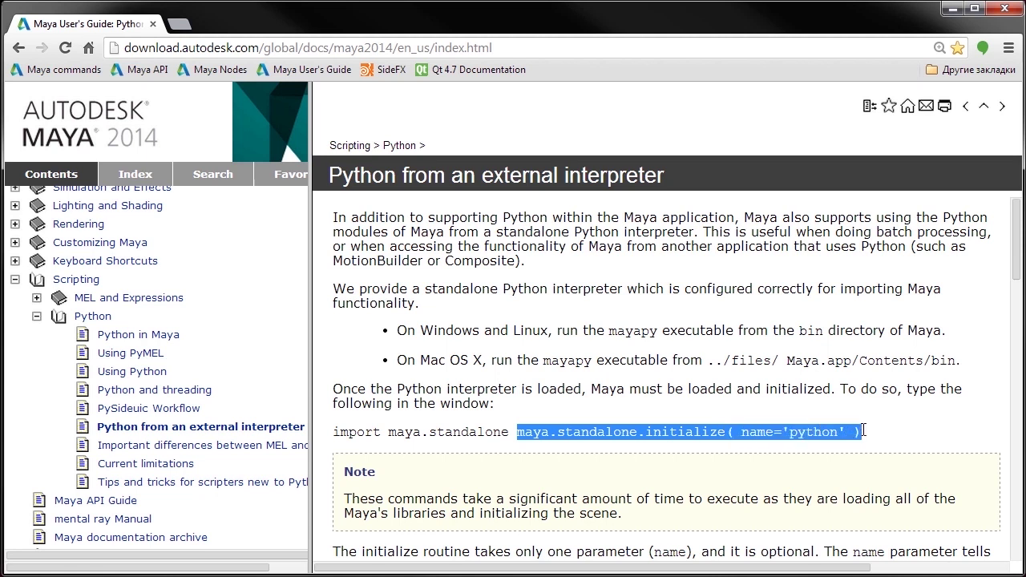
# Step: Copy import maya.standalone from the help page and paste it into the mayapy console
pyautogui.moveTo(510, 434); pyautogui.dragTo(319, 427)
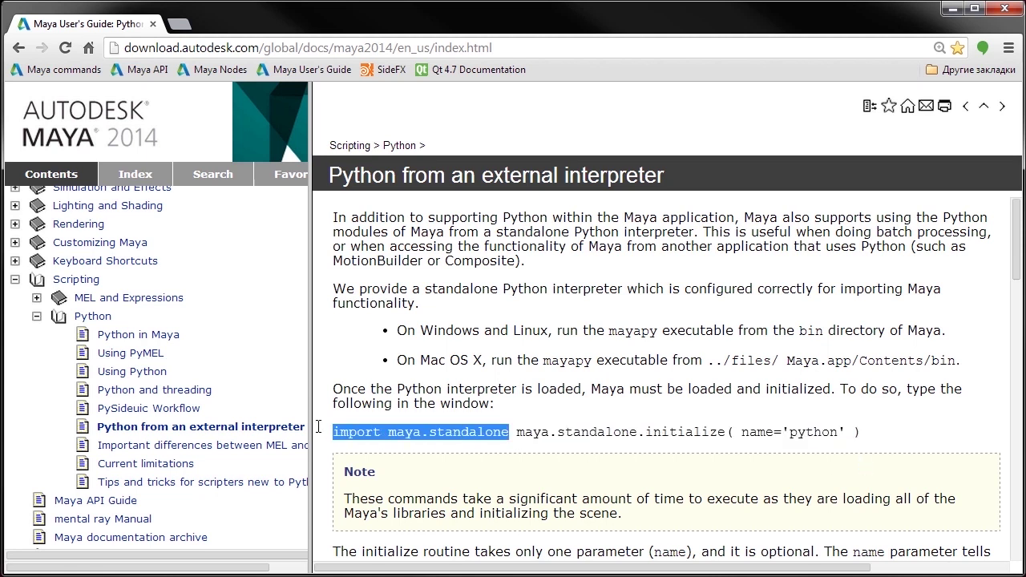
pyautogui.rightClick(442, 432)
pyautogui.click(475, 443)
pyautogui.hotkey('alt', 'Tab')
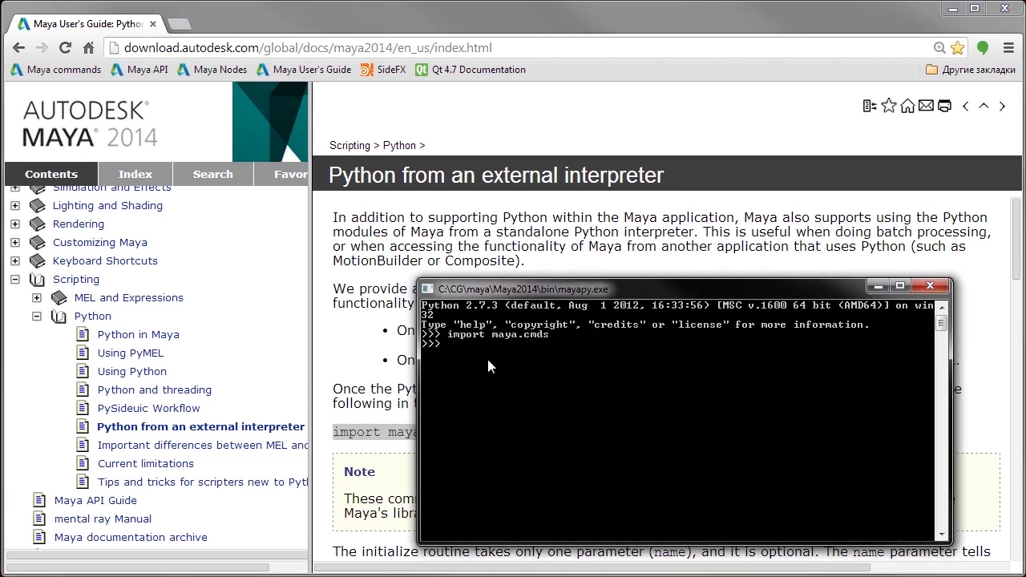
pyautogui.moveTo(505, 289); pyautogui.dragTo(511, 270)
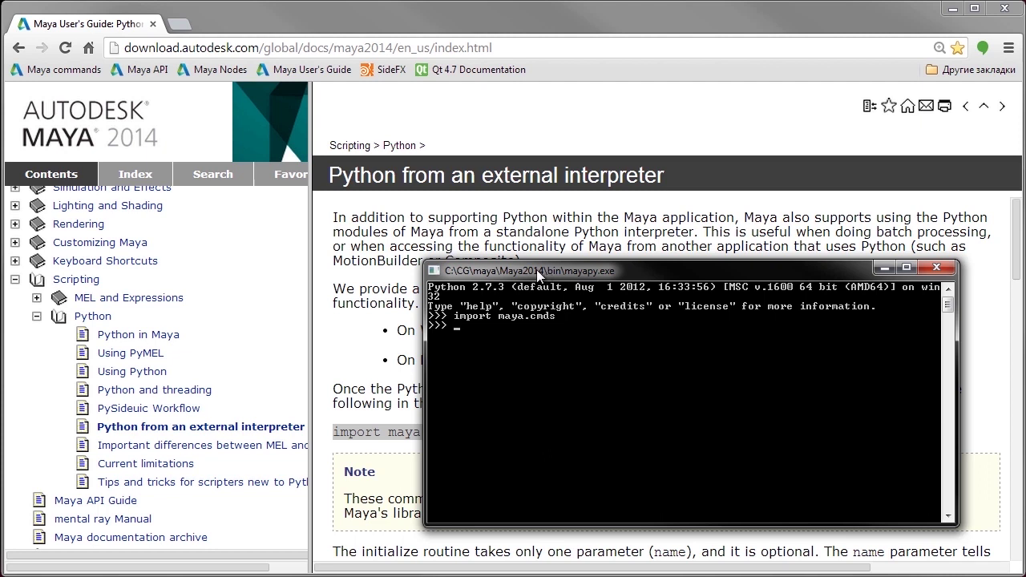
pyautogui.moveTo(537, 269); pyautogui.dragTo(525, 268)
pyautogui.rightClick(605, 266)
pyautogui.moveTo(655, 389)
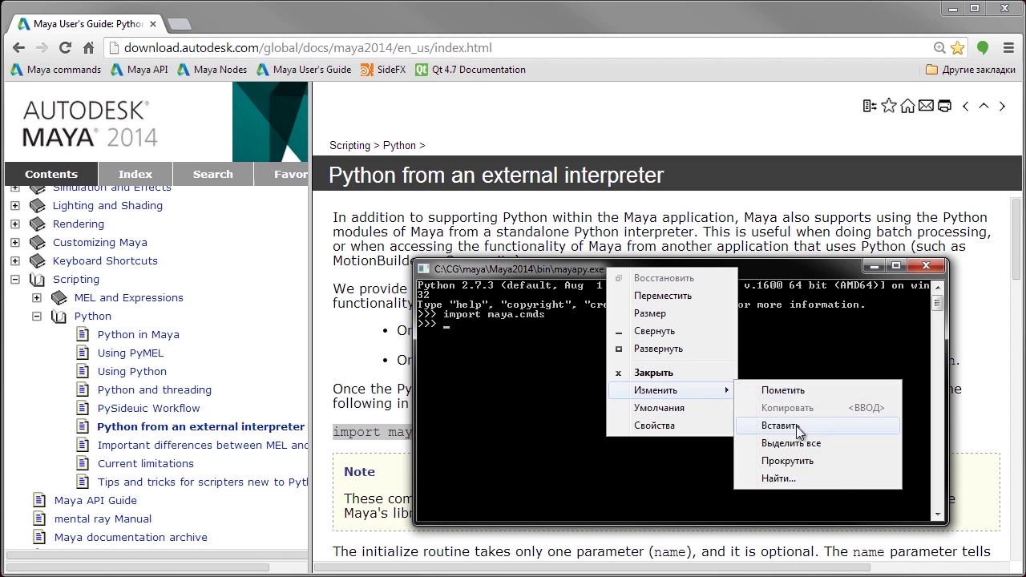
pyautogui.click(795, 426)
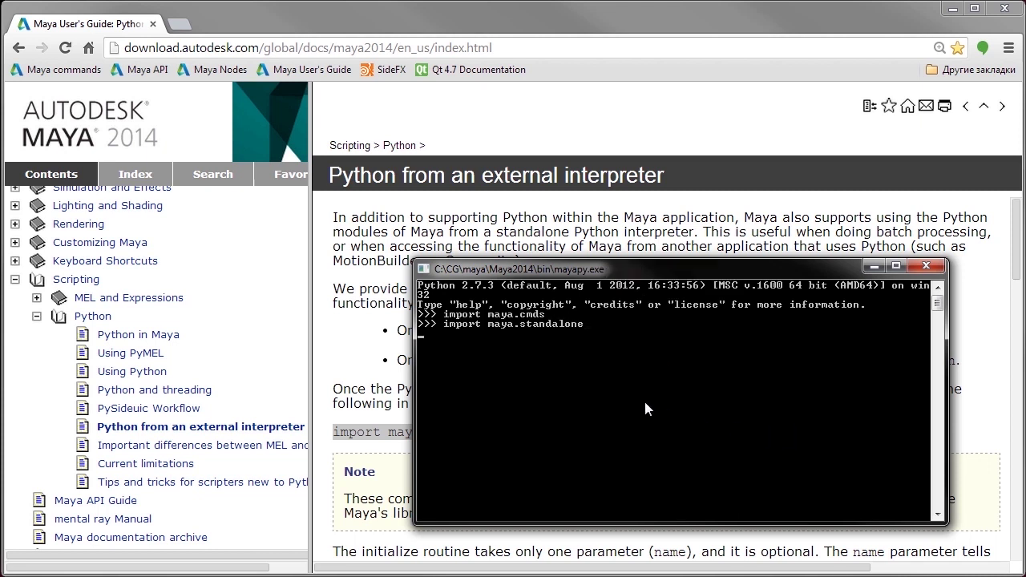
# Step: Paste maya.standalone.initialize( name='python' ) into mayapy, then enter import maya.cmds as cmds
pyautogui.moveTo(549, 267); pyautogui.dragTo(709, 285)
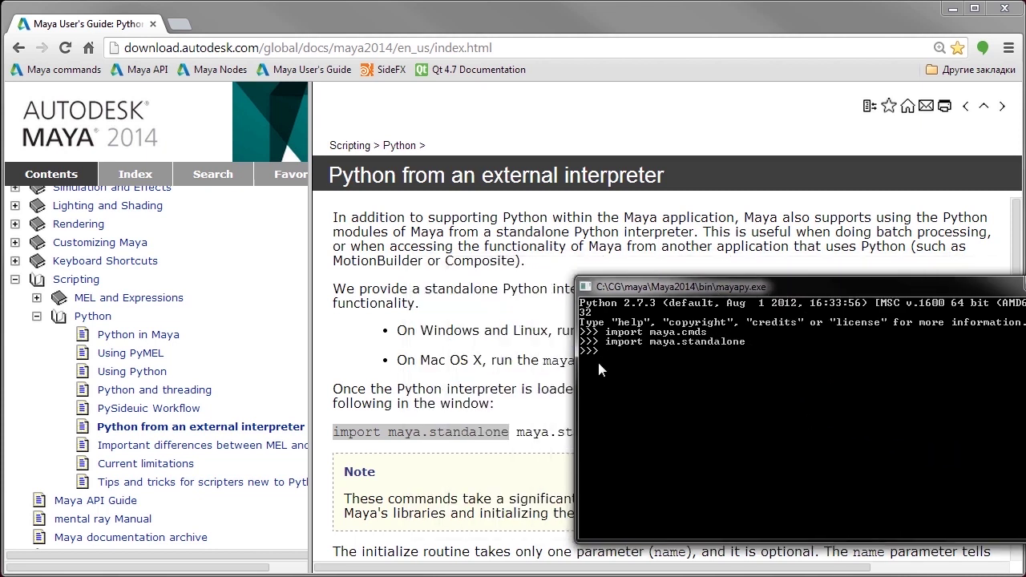
pyautogui.moveTo(516, 432); pyautogui.dragTo(861, 432)
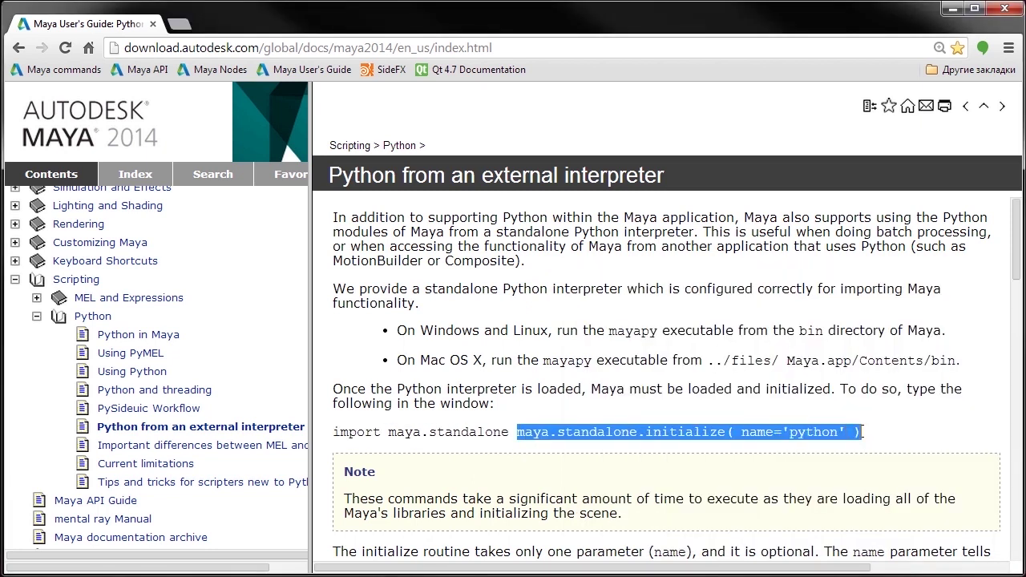
pyautogui.rightClick(781, 441)
pyautogui.click(847, 464)
pyautogui.hotkey('alt', 'Tab')
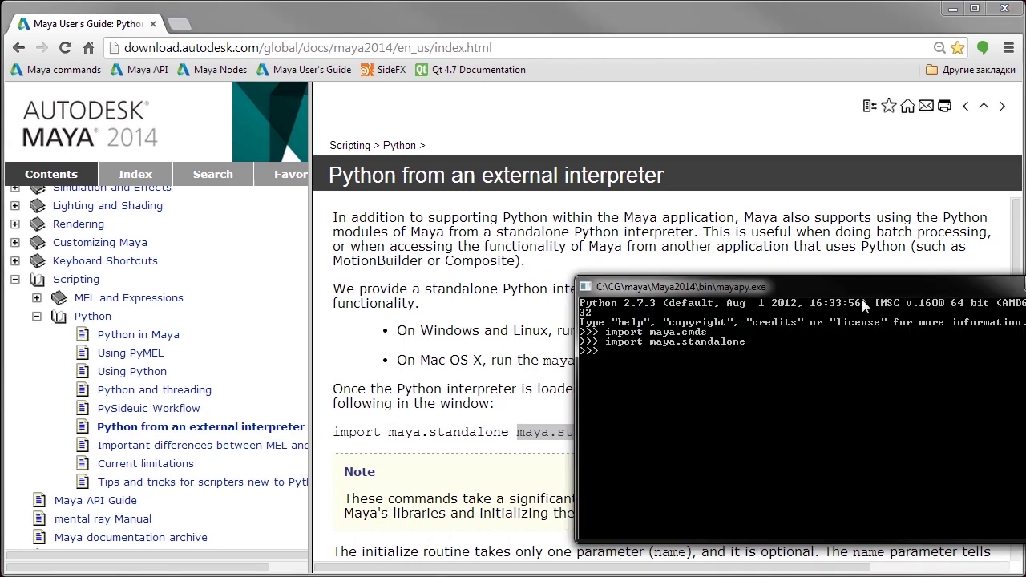
pyautogui.rightClick(709, 282)
pyautogui.moveTo(759, 404)
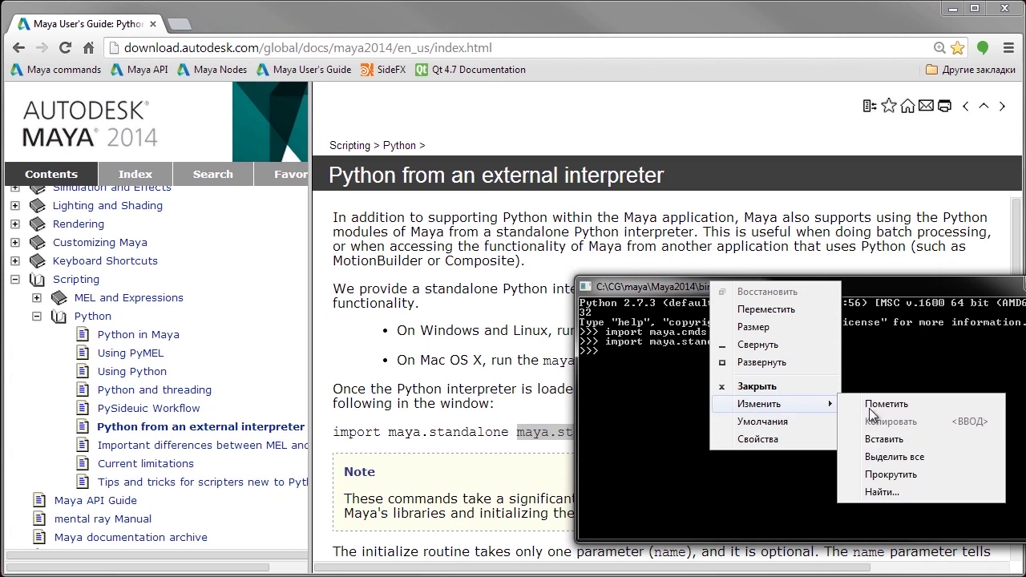
pyautogui.click(905, 446)
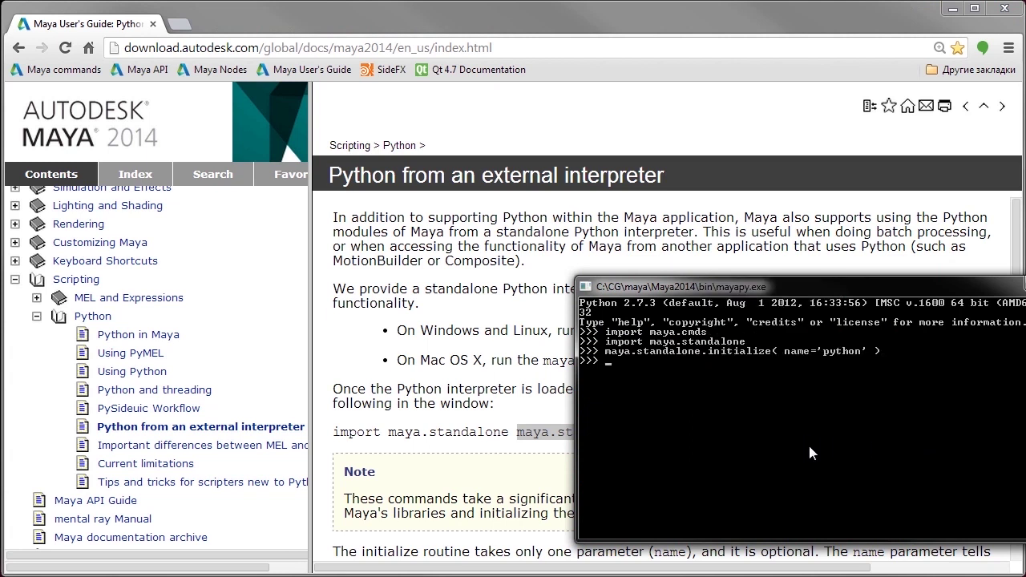
pyautogui.write('import maya.cmds as cmds')
# Step: Create a polygon cube in mayapy with cmds.polyCube()
pyautogui.click(951, 8)
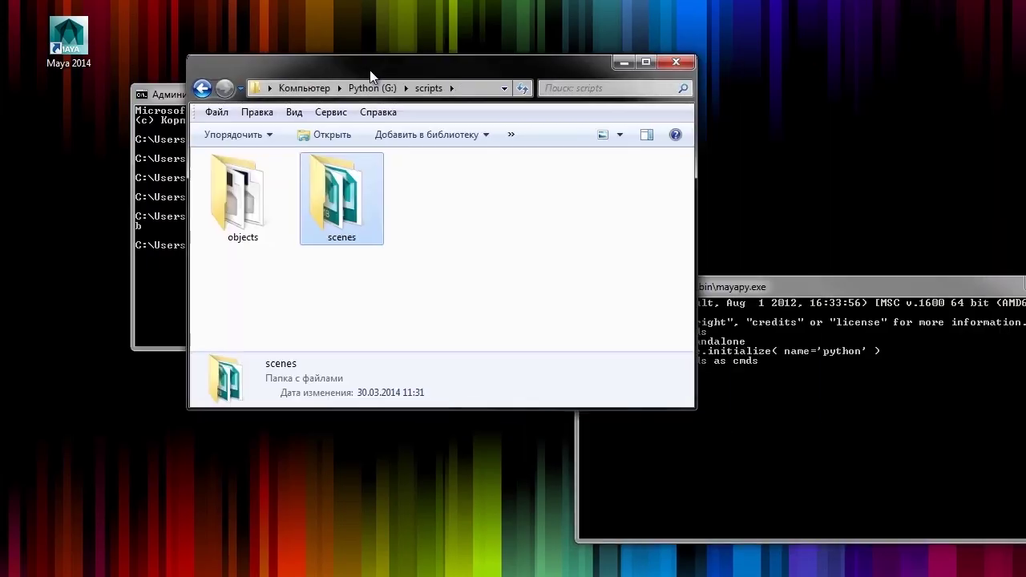
pyautogui.click(843, 377)
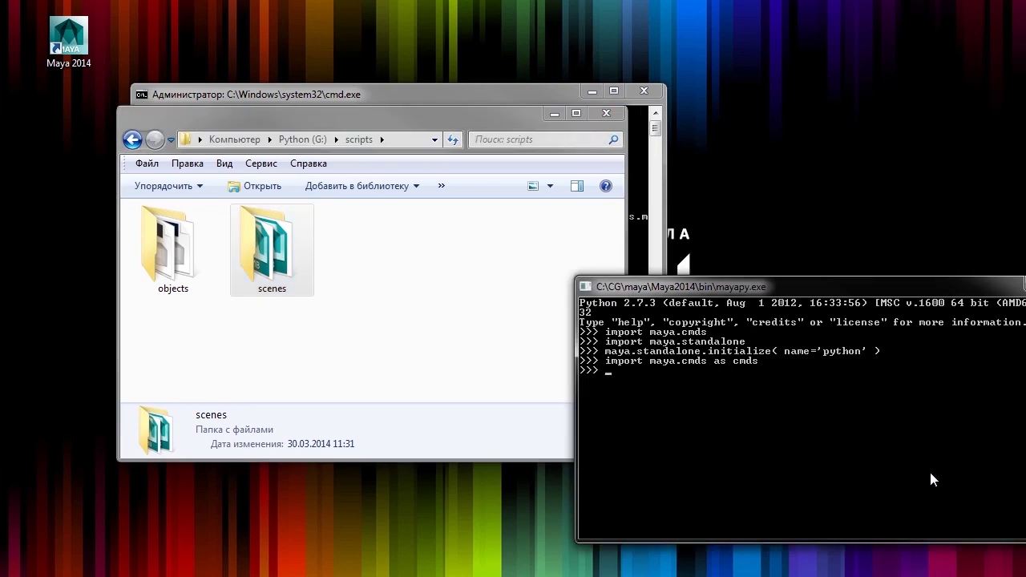
pyautogui.write('m')
pyautogui.press('BackSpace')
pyautogui.write('cmds.')
pyautogui.write('poly')
pyautogui.write('Cube()')
pyautogui.press('Return')
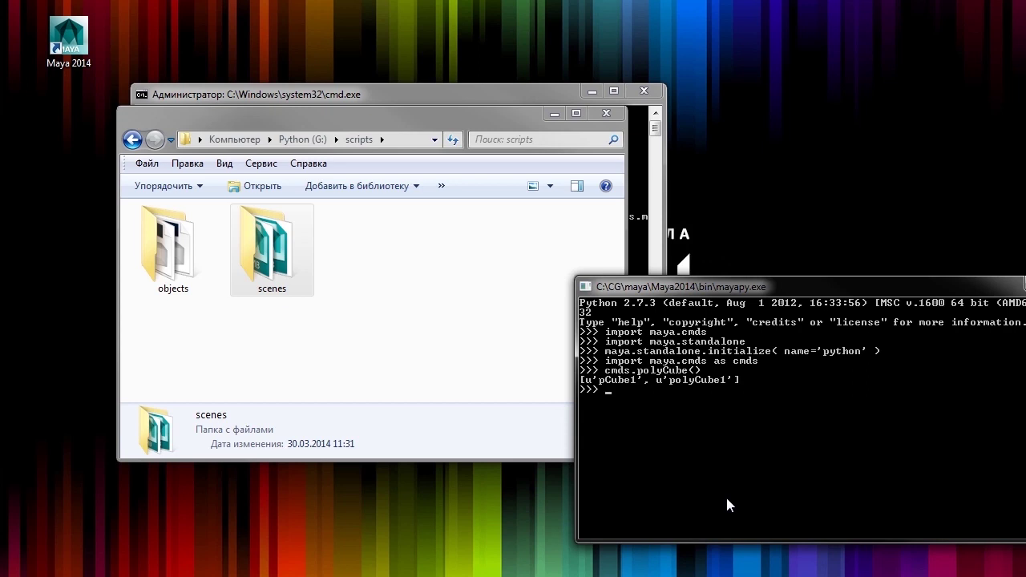
# Step: Save the scene as g:/scripts/cube.mb and open that file in Maya 2014
pyautogui.write('cmds.')
pyautogui.write("file(rename='")
pyautogui.write('g:/sc')
pyautogui.write("ripts/cube.mb')")
pyautogui.press('Return')
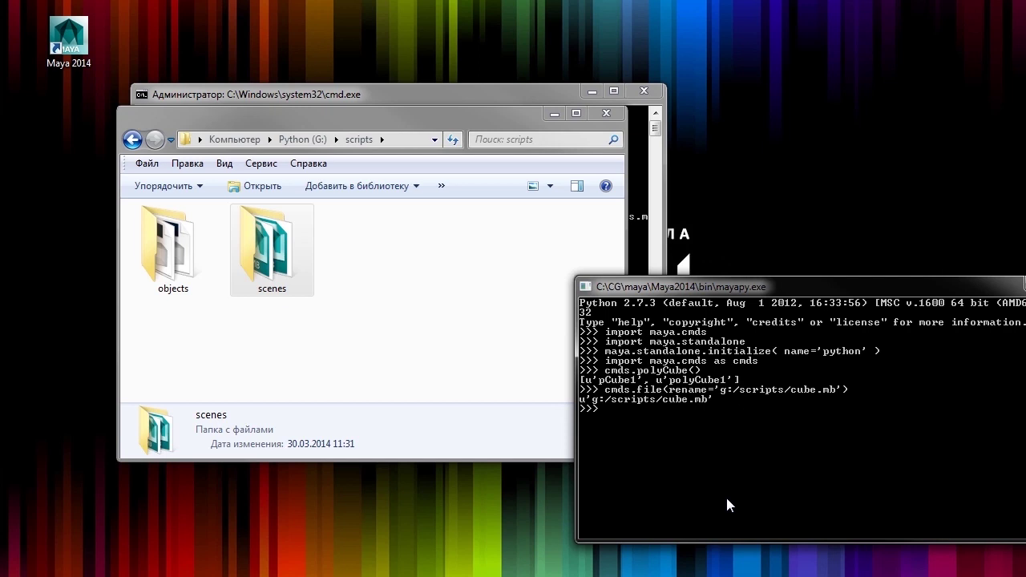
pyautogui.write('cmds.')
pyautogui.write('file(save=True')
pyautogui.write(')')
pyautogui.press('Return')
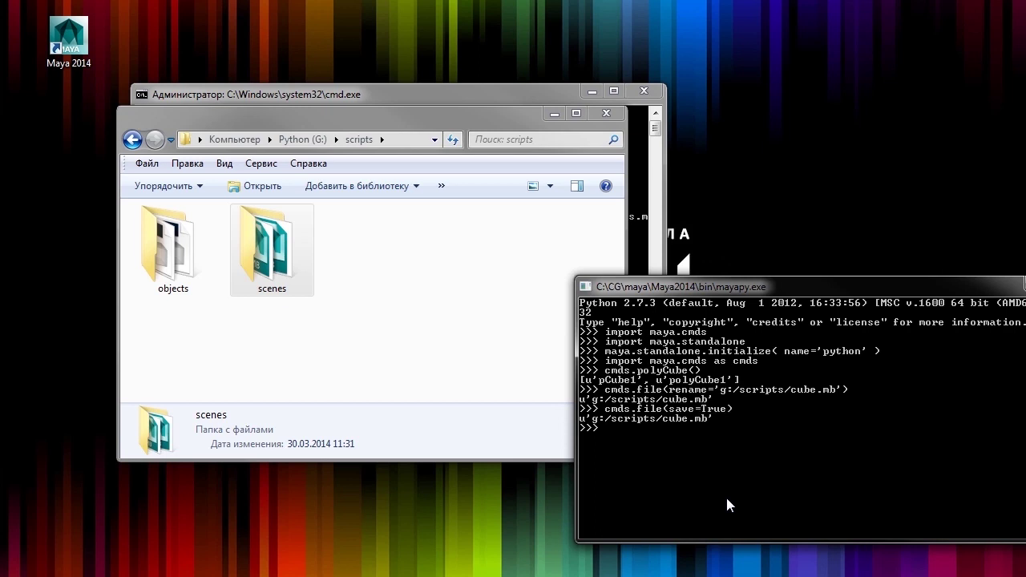
pyautogui.click(364, 243)
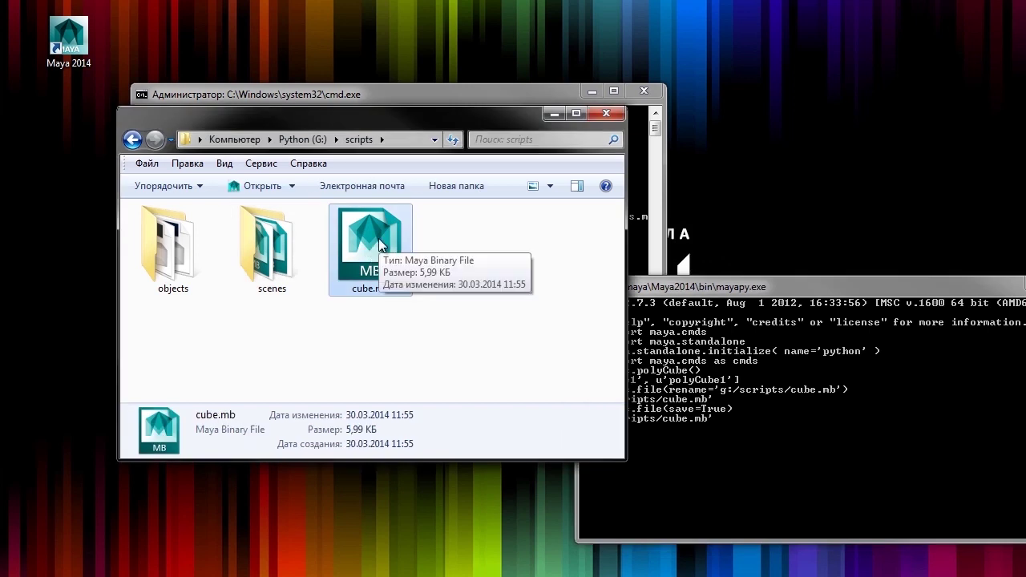
pyautogui.moveTo(377, 257); pyautogui.dragTo(69, 36)
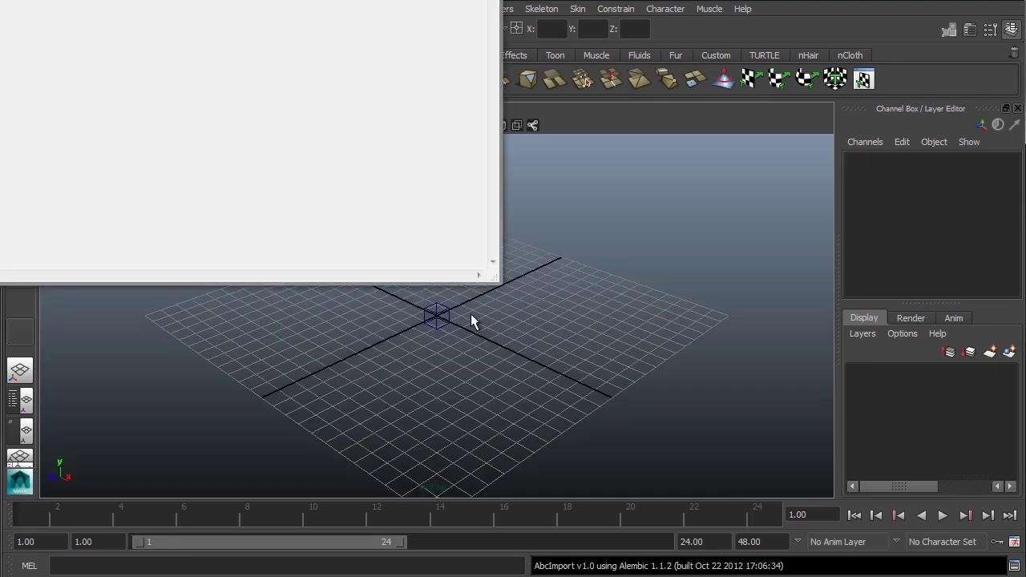
# Step: Inspect pCube1 in the viewport, then quit Maya choosing Don't Save
pyautogui.keyDown('alt'); pyautogui.moveTo(389, 334); pyautogui.dragTo(641, 346, button='right'); pyautogui.keyUp('alt')
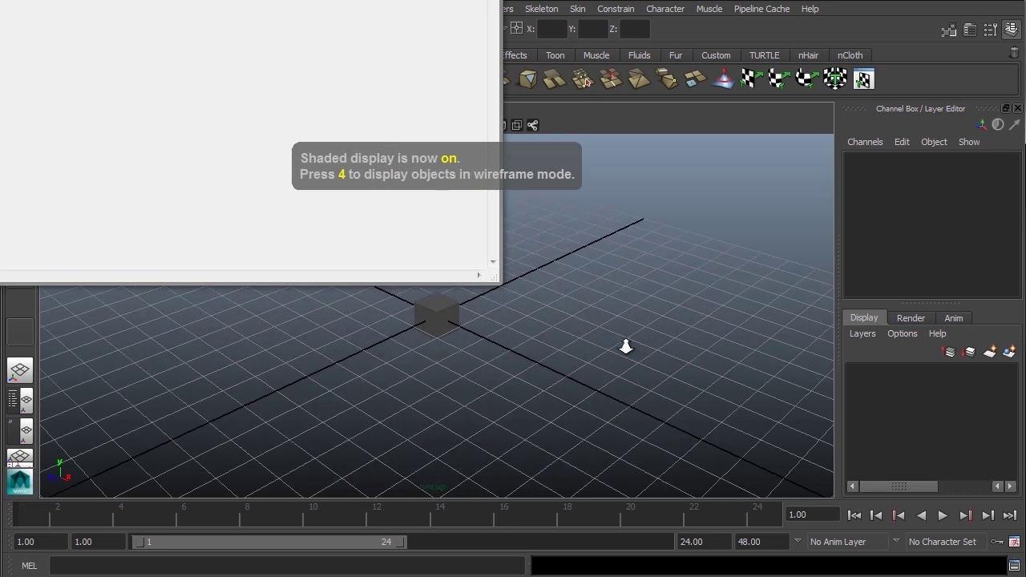
pyautogui.moveTo(430, 371)
pyautogui.keyDown('alt'); pyautogui.mouseDown()
pyautogui.moveTo(452, 318)
pyautogui.moveTo(535, 366)
pyautogui.mouseUp(); pyautogui.keyUp('alt')
pyautogui.click(447, 312)
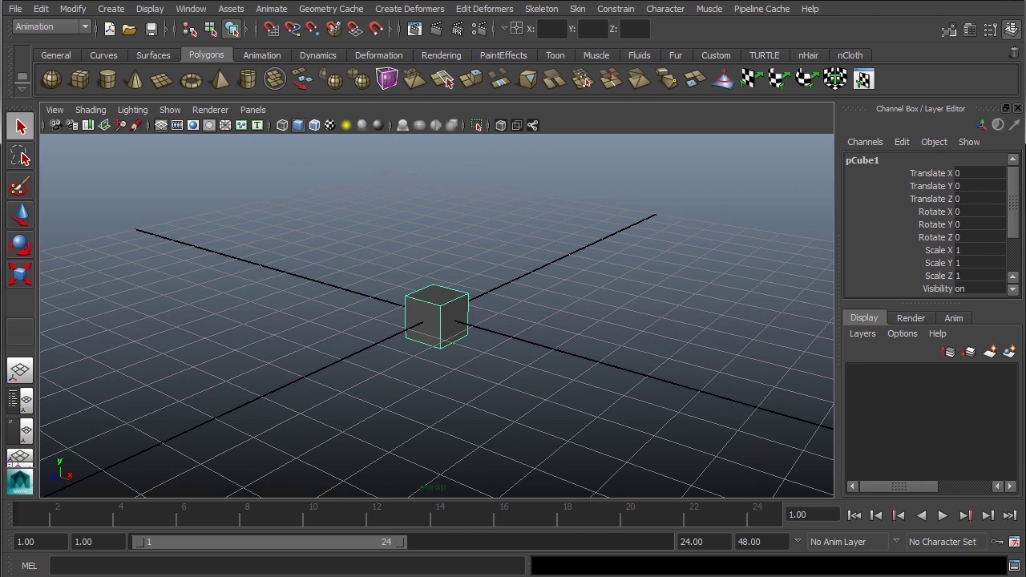
pyautogui.hotkey('ctrl', 'n')
pyautogui.click(520, 297)
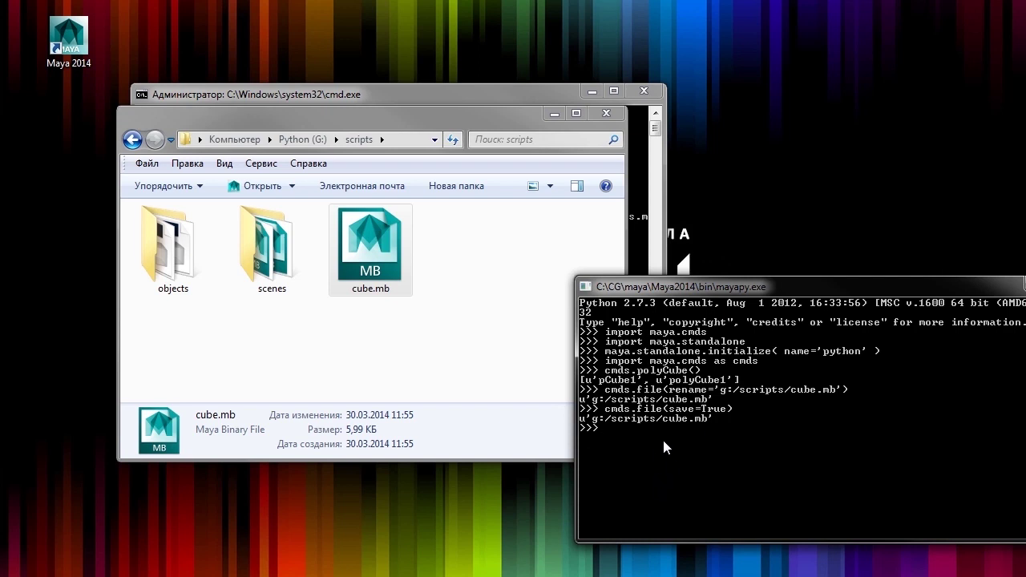
# Step: Create a new text document in G:\scripts, rename it cube.py, and open it in Notepad++
pyautogui.click(451, 307)
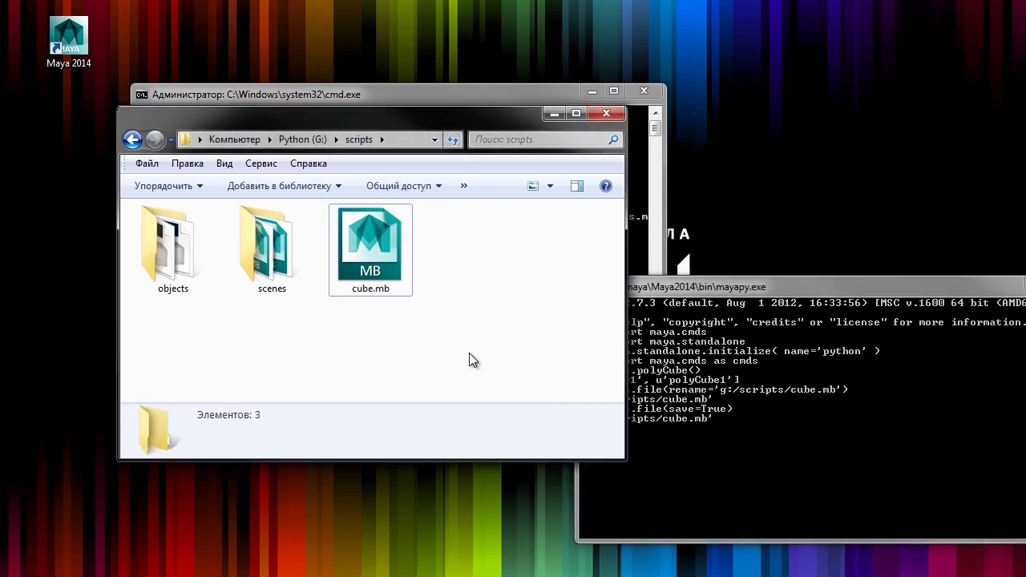
pyautogui.rightClick(457, 271)
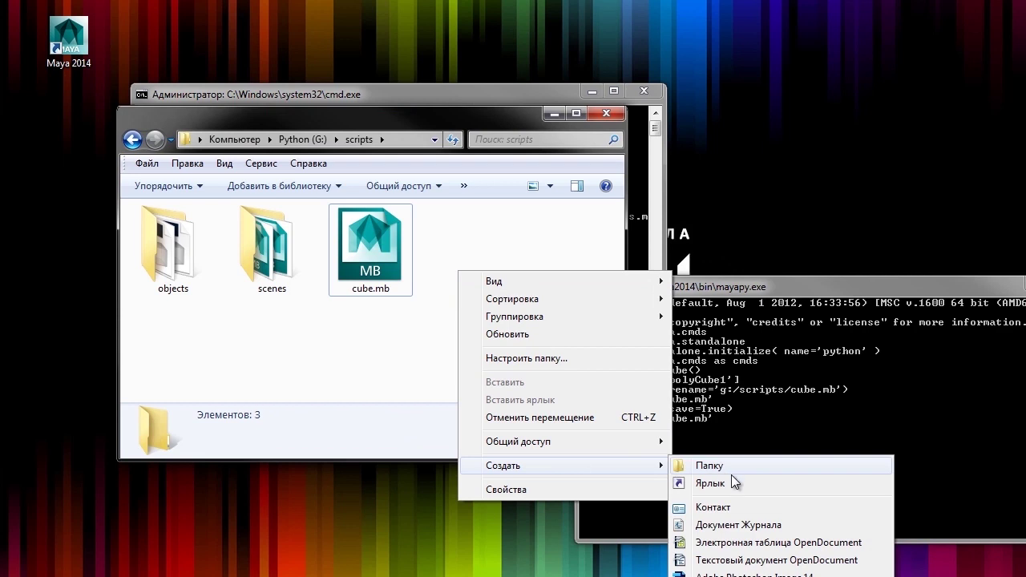
pyautogui.click(741, 574)
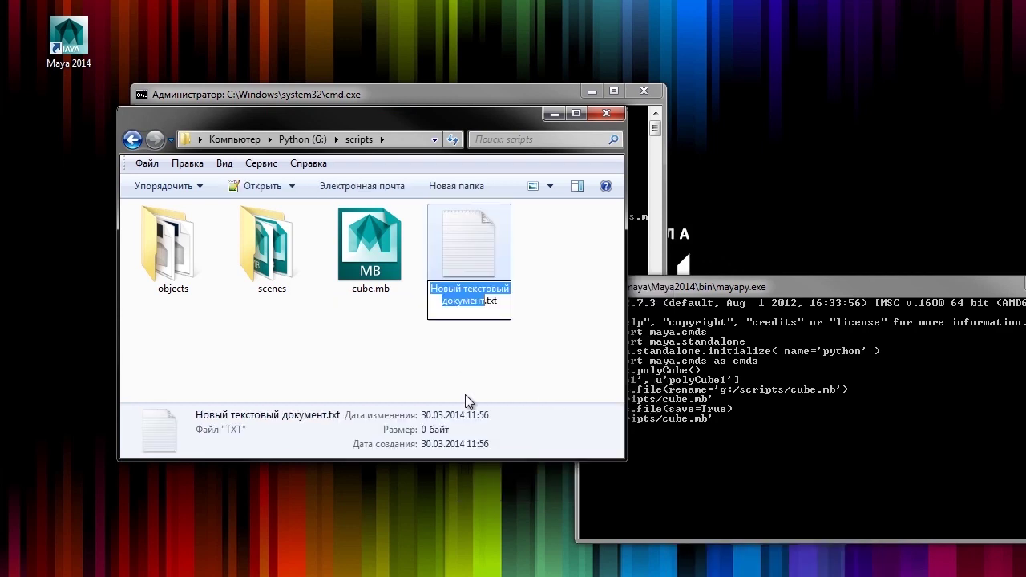
pyautogui.write('cube')
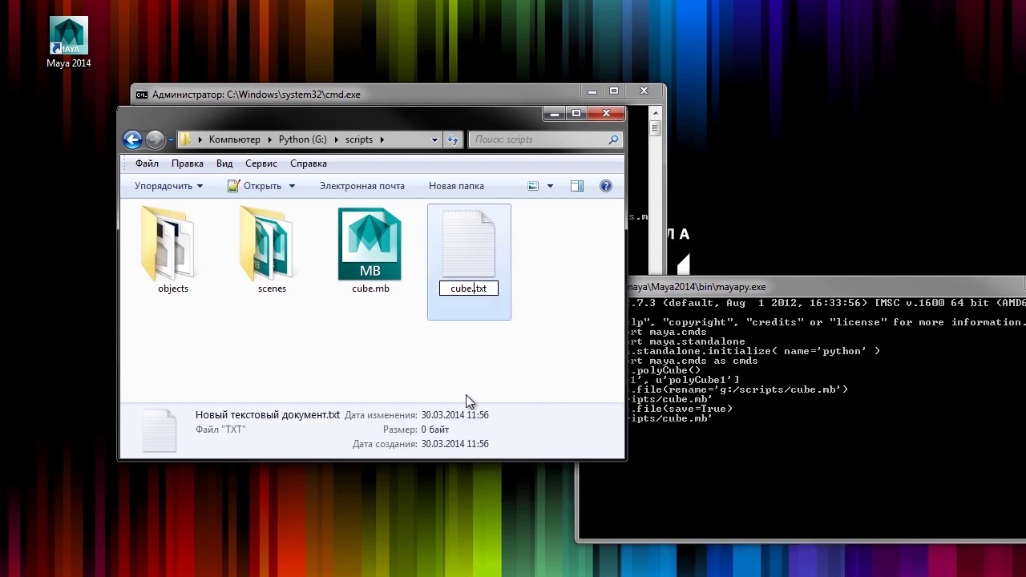
pyautogui.write('py')
pyautogui.hotkey('shift', 'End')
pyautogui.press('Delete')
pyautogui.press('Return')
pyautogui.click(591, 304)
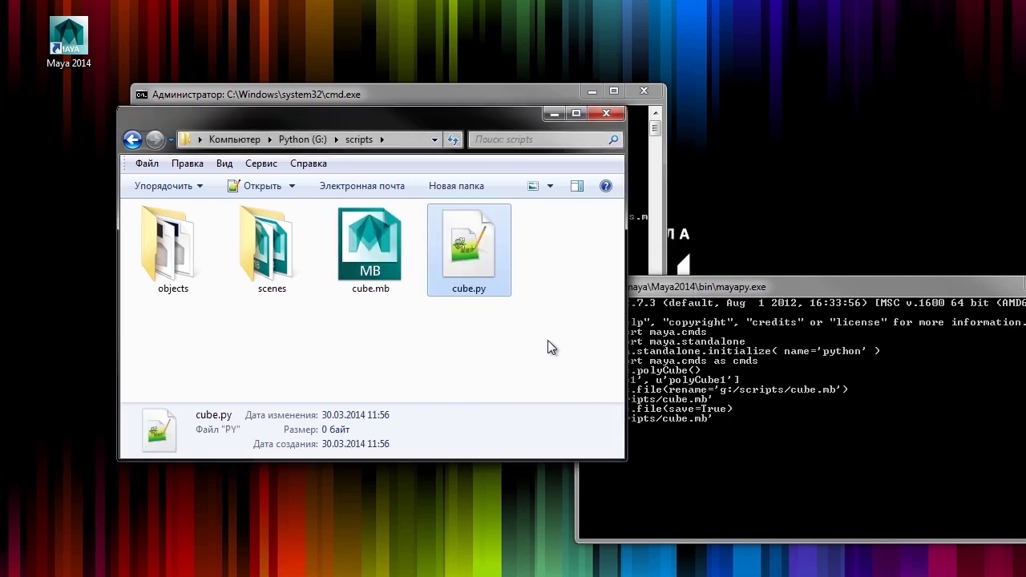
pyautogui.doubleClick(474, 250)
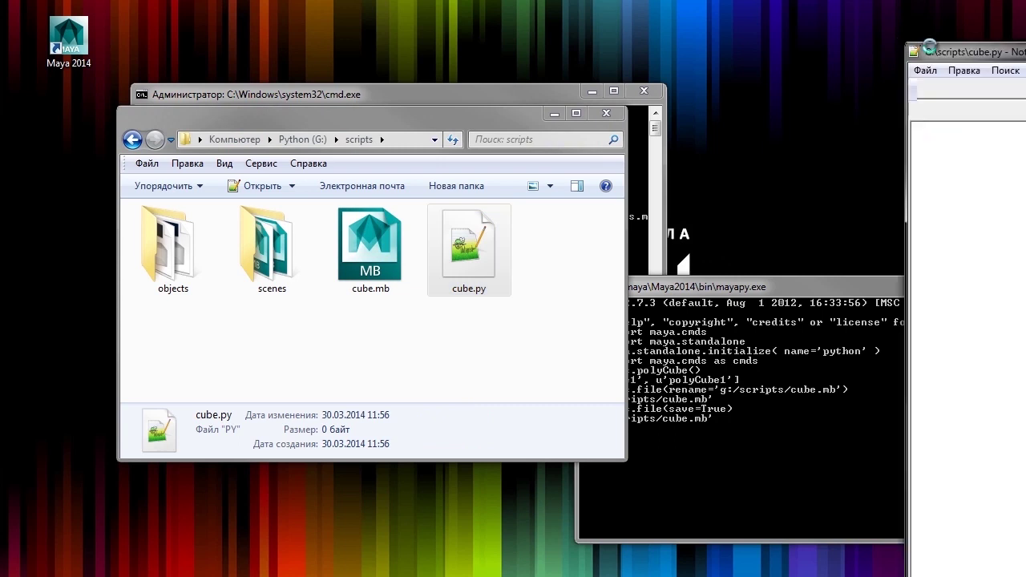
pyautogui.moveTo(775, 47)
pyautogui.mouseDown()
pyautogui.moveTo(273, 4)
pyautogui.moveTo(370, 154)
pyautogui.moveTo(216, 129)
pyautogui.mouseUp()
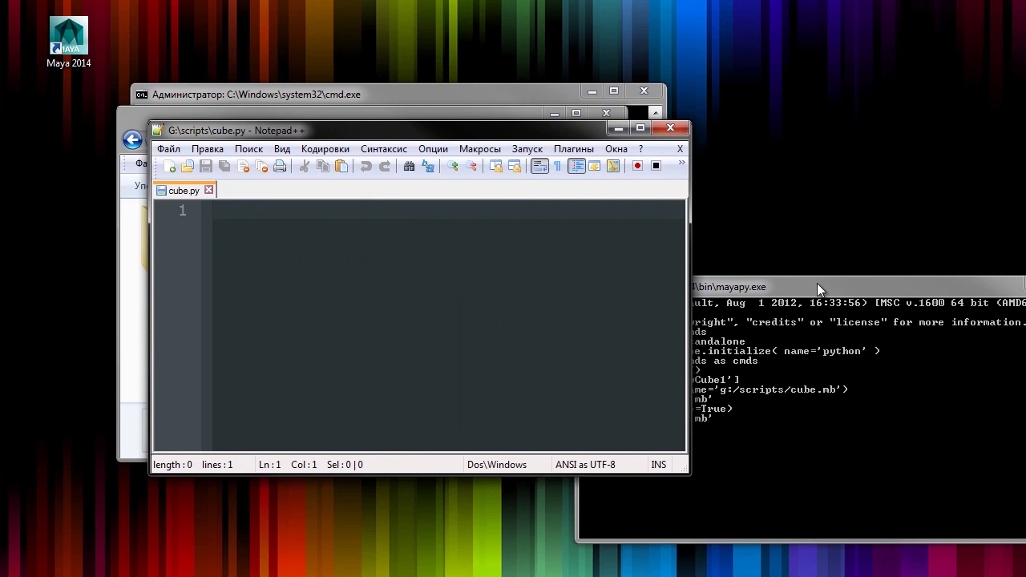
# Step: Paste the import maya.standalone and initialize line from the help into cube.py, split onto two lines
pyautogui.click(739, 372)
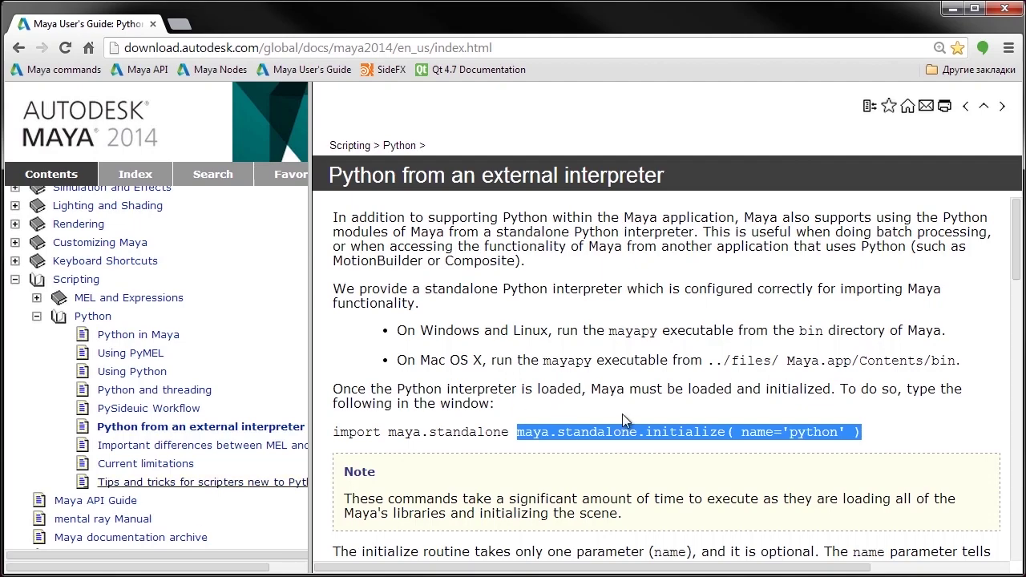
pyautogui.moveTo(881, 435); pyautogui.dragTo(368, 433)
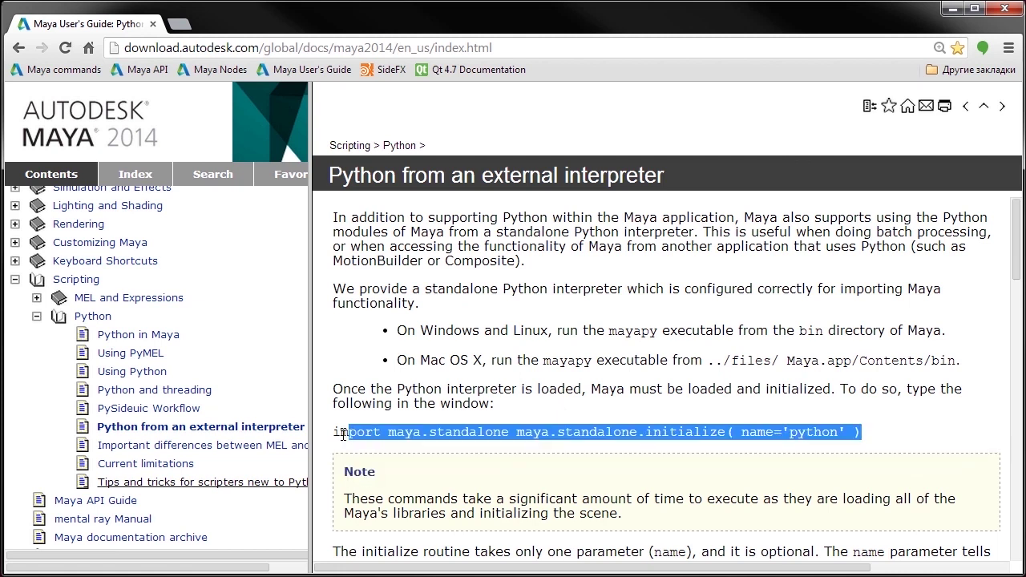
pyautogui.click(952, 9)
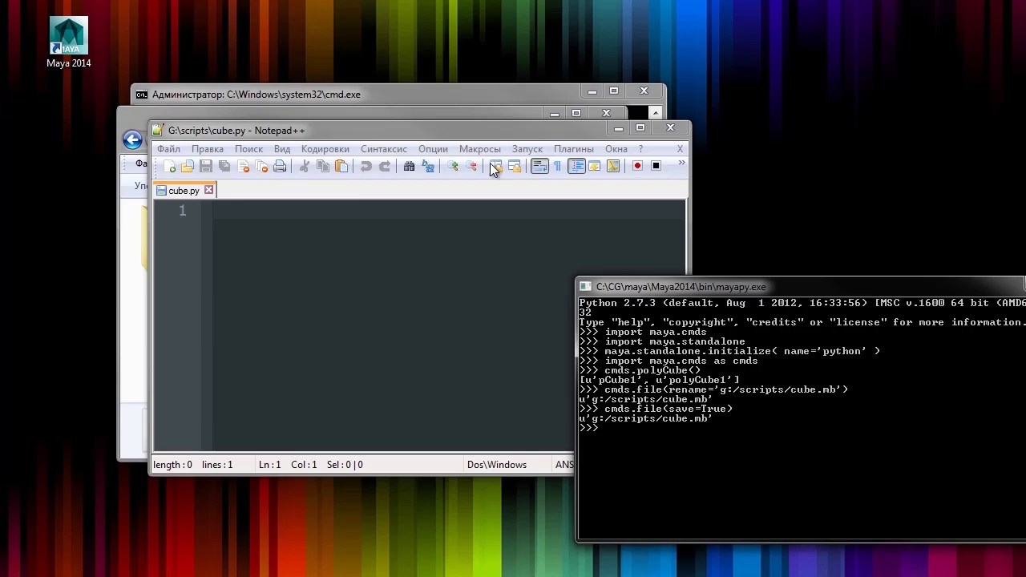
pyautogui.rightClick(329, 255)
pyautogui.click(384, 302)
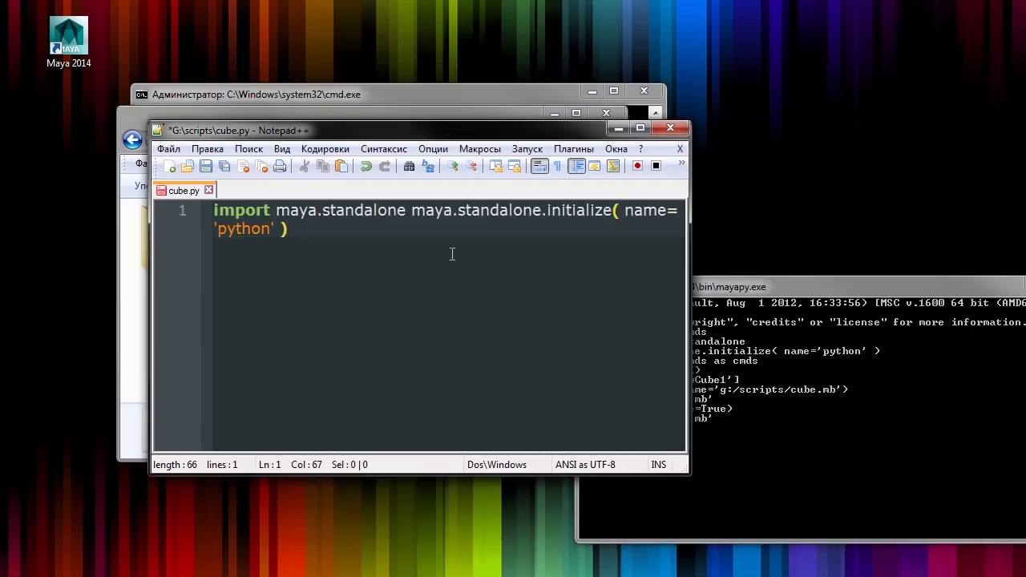
pyautogui.click(414, 218)
pyautogui.press('Return')
# Step: Add import maya.cmds as cmds, cmds.polyCube(), and file rename/save lines for g:/scripts/cube.mb, then save
pyautogui.click(596, 258)
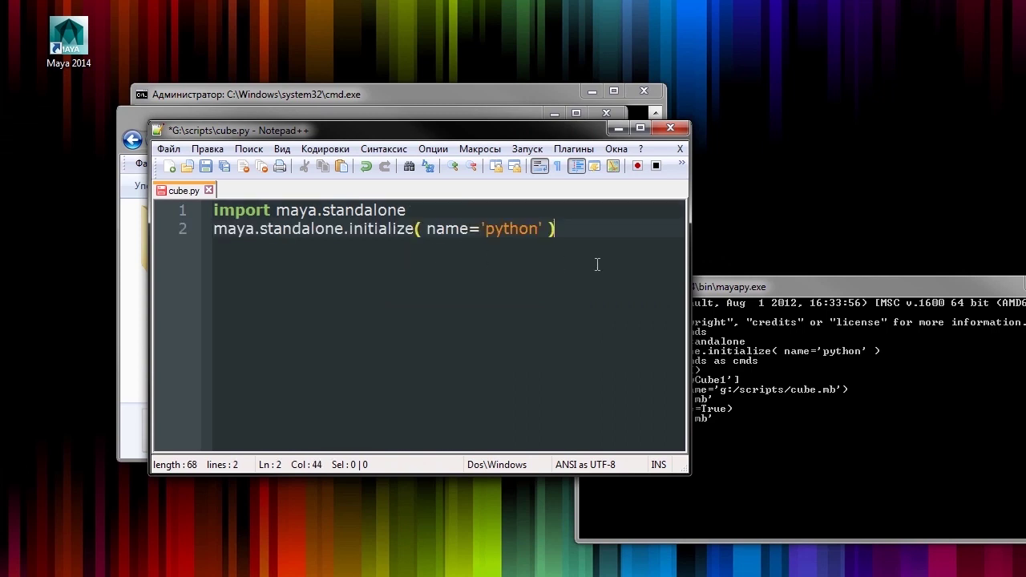
pyautogui.press('Return')
pyautogui.write('import maya.cmds as cmds')
pyautogui.press('Return')
pyautogui.press('Return')
pyautogui.write('cmds.polyCube()')
pyautogui.press('Return')
pyautogui.write('cmds.file(rename=')
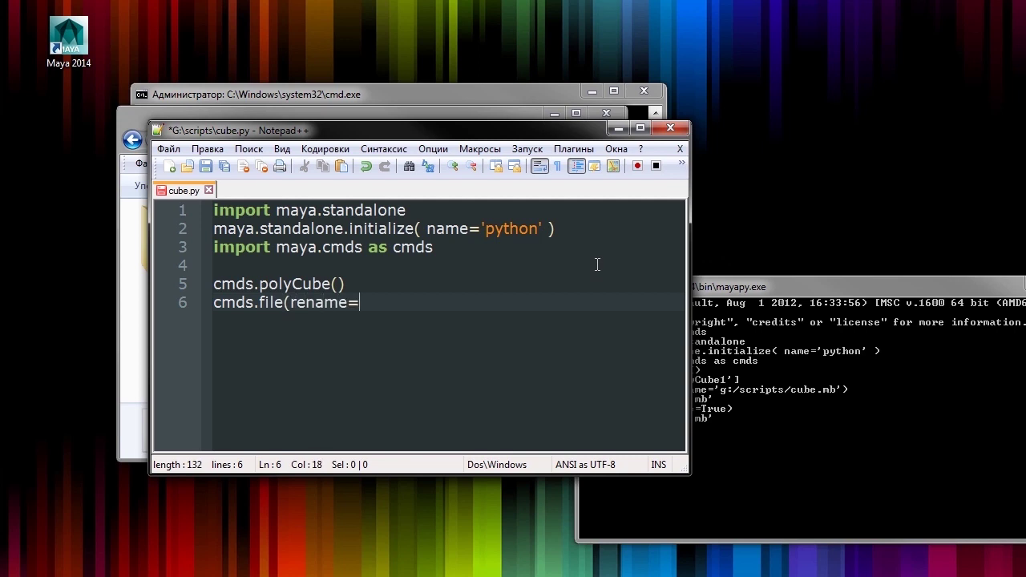
pyautogui.write("'g:/scripts/cube.mb')")
pyautogui.press('Return')
pyautogui.write('cmds.file(save=true)')
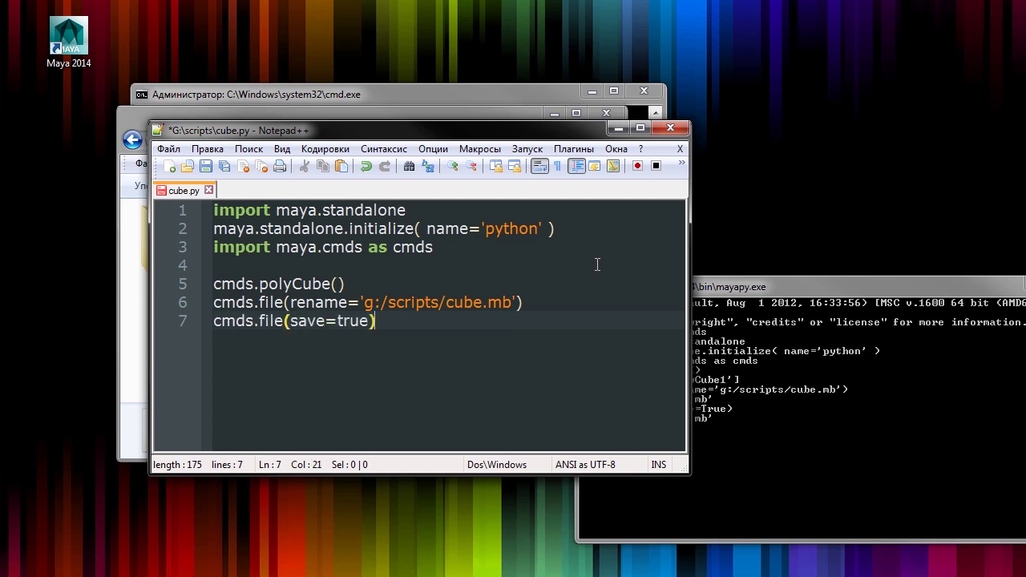
pyautogui.click(209, 171)
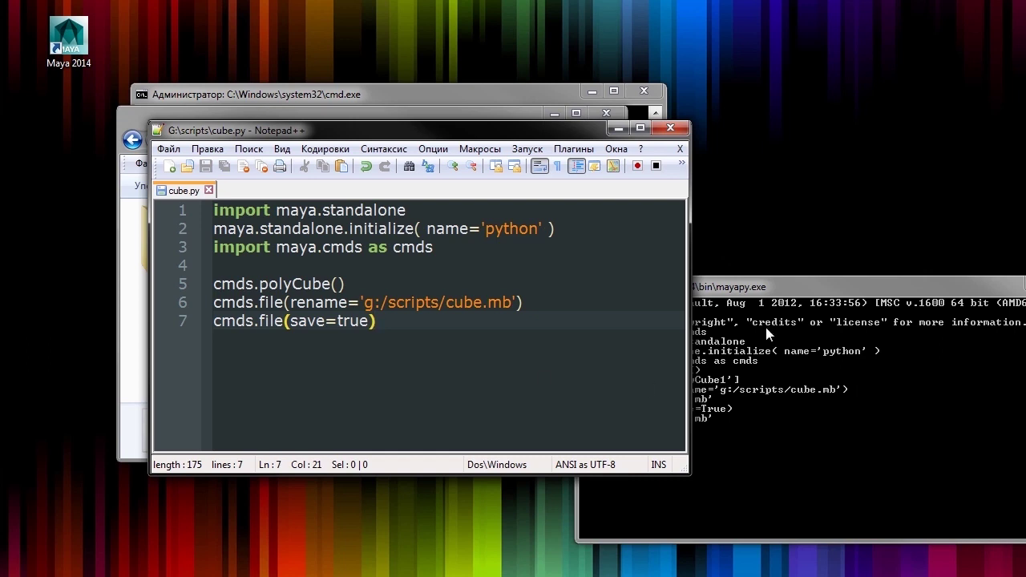
pyautogui.moveTo(784, 295); pyautogui.dragTo(799, 225)
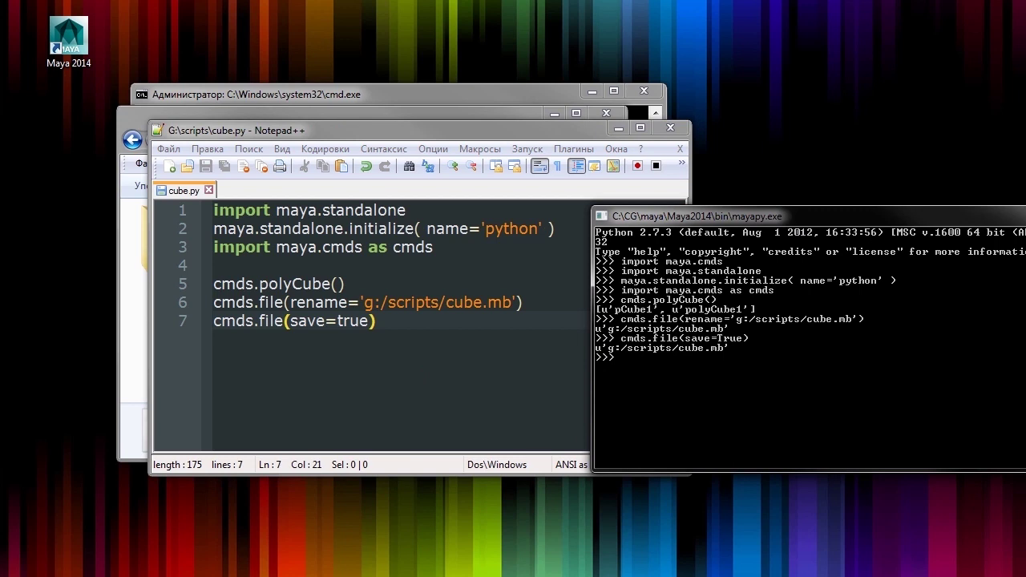
# Step: Exit the mayapy console and return focus to the G:\scripts folder window
pyautogui.hotkey('alt', 'F4')
pyautogui.click(406, 96)
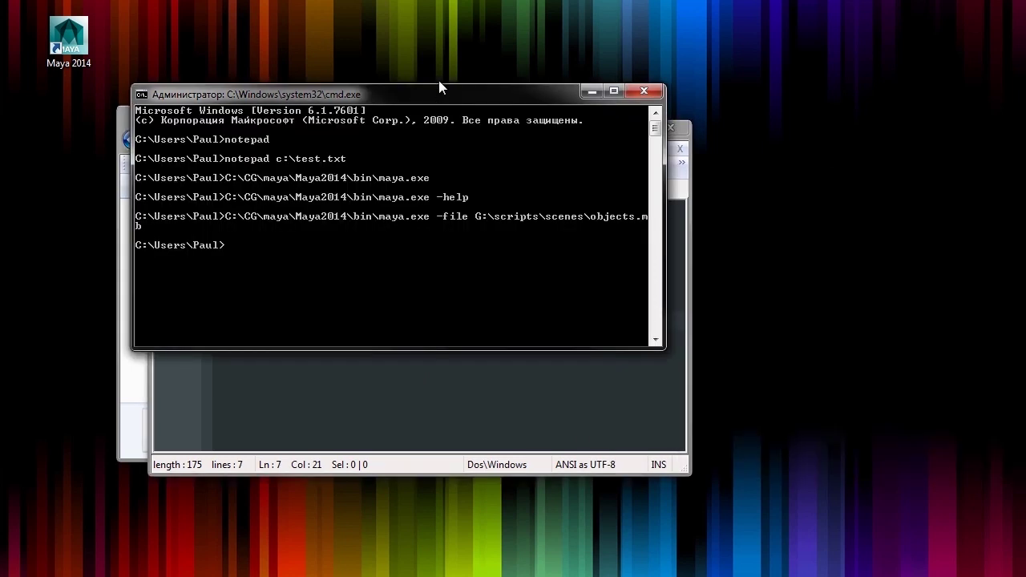
pyautogui.moveTo(406, 97); pyautogui.dragTo(410, 81)
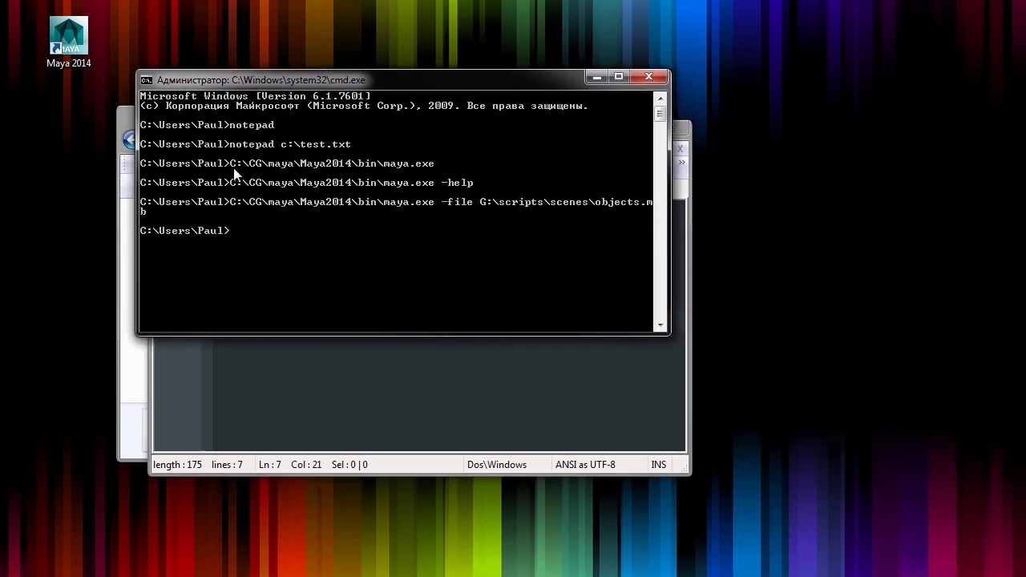
pyautogui.rightClick(129, 120)
pyautogui.click(343, 114)
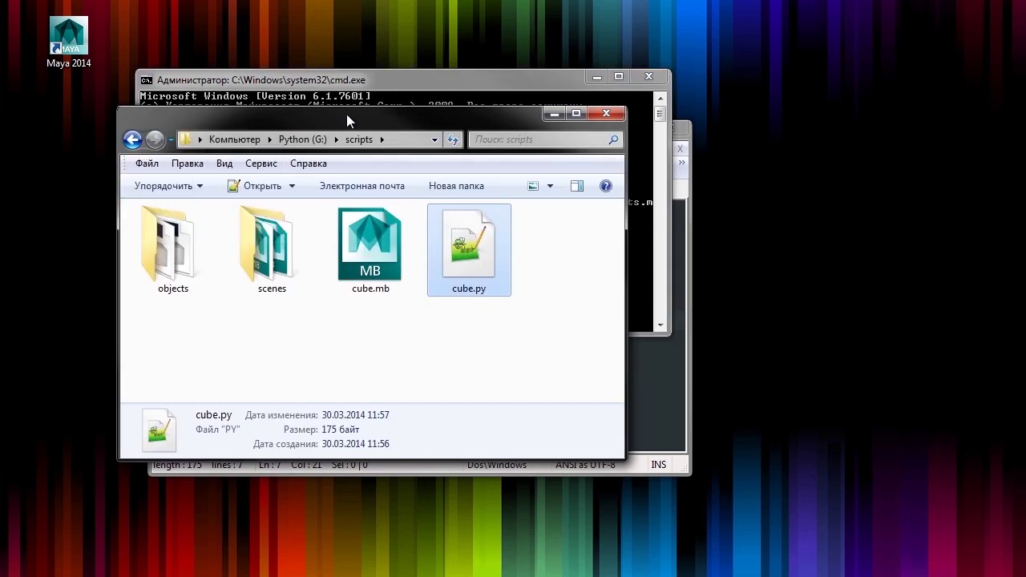
# Step: Open C:\CG\maya\Maya2014\bin and locate mayapy.exe in its file list
pyautogui.press('super')
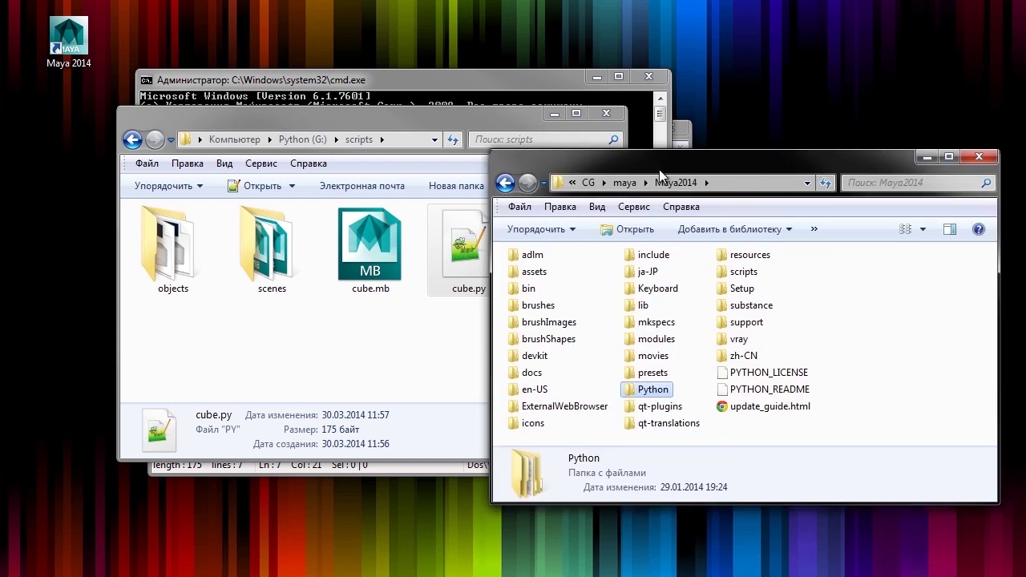
pyautogui.doubleClick(552, 236)
pyautogui.scroll(-5, 683, 275)
pyautogui.scroll(-4, 682, 276)
pyautogui.scroll(-3, 683, 277)
pyautogui.scroll(-5, 682, 278)
pyautogui.scroll(-4, 683, 278)
pyautogui.scroll(-2, 683, 278)
pyautogui.scroll(-5, 683, 278)
pyautogui.scroll(-3, 683, 278)
pyautogui.scroll(-2, 682, 278)
pyautogui.scroll(-4, 682, 278)
pyautogui.scroll(-4, 682, 278)
pyautogui.scroll(-1, 665, 282)
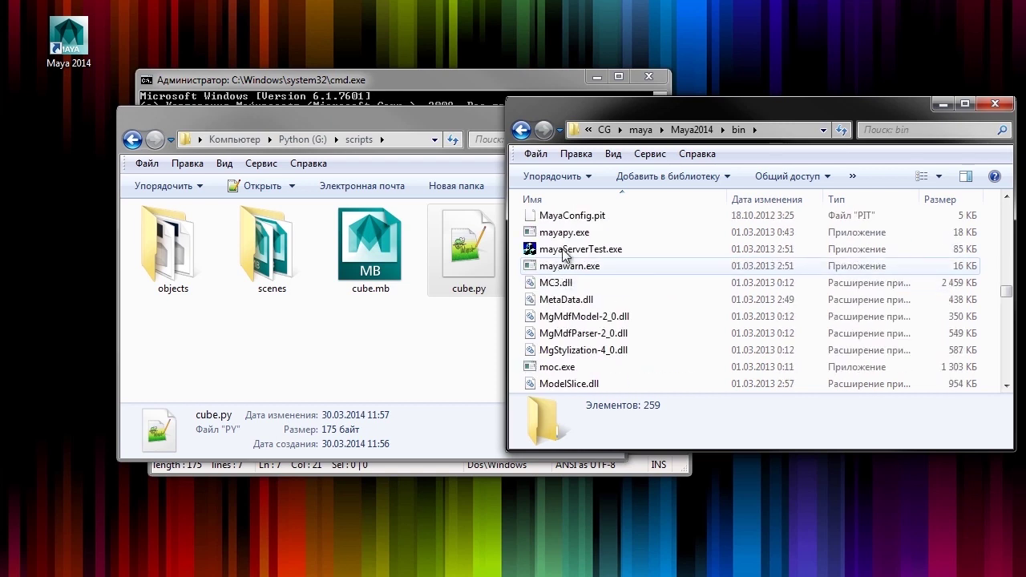
pyautogui.click(609, 232)
pyautogui.click(463, 75)
# Step: Drop mayapy.exe's path into the console and run it with help
pyautogui.moveTo(706, 105); pyautogui.dragTo(843, 122)
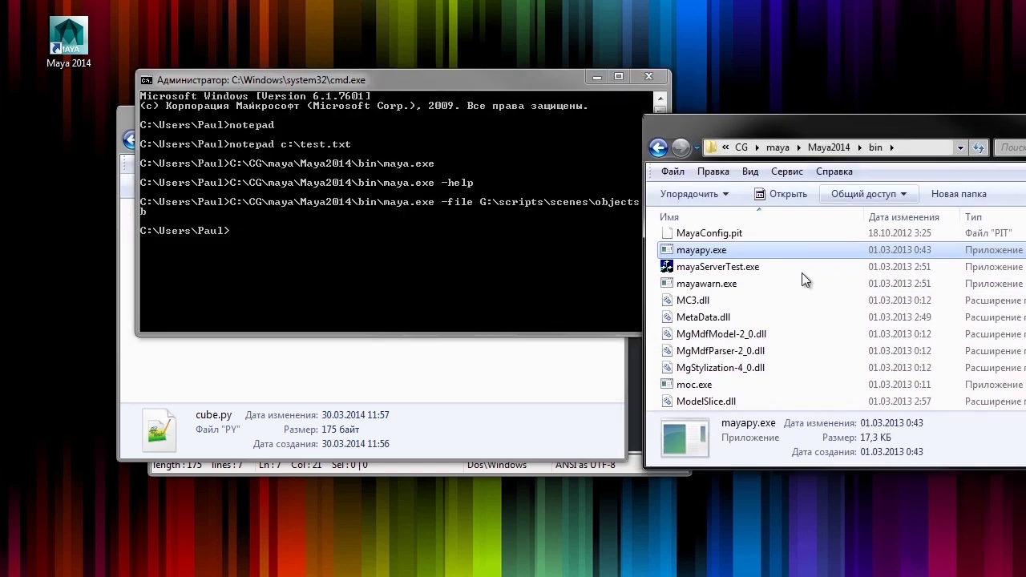
pyautogui.moveTo(801, 273); pyautogui.dragTo(503, 278)
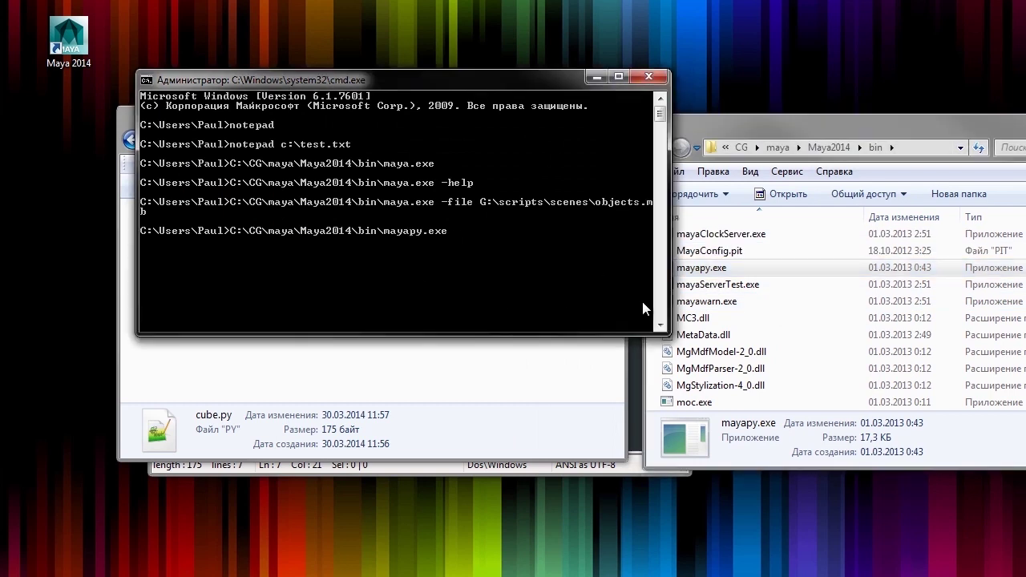
pyautogui.write(' -help')
pyautogui.press('Return')
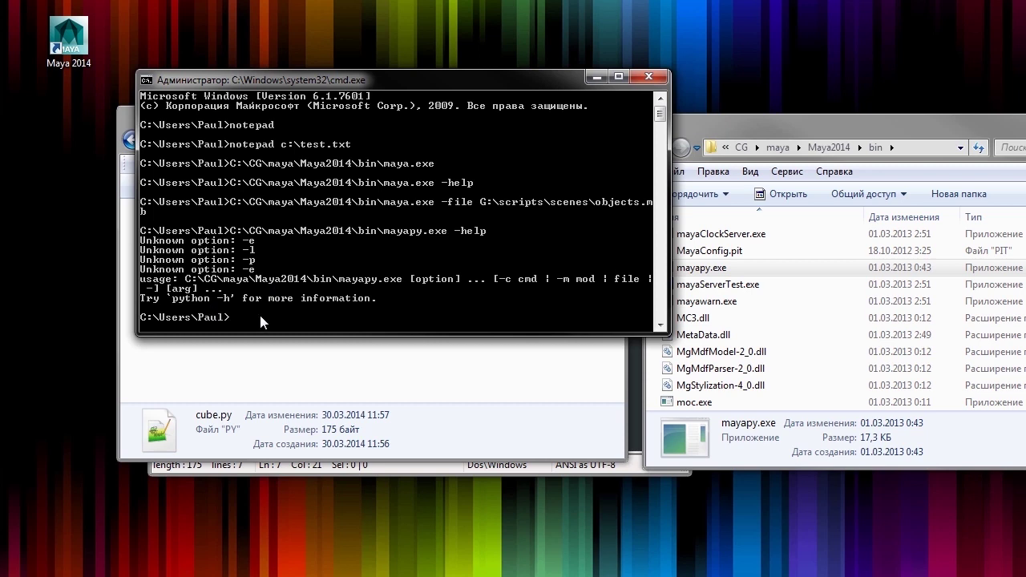
# Step: Run Python's help command and enlarge the console to read the listed options
pyautogui.moveTo(356, 81); pyautogui.dragTo(379, 82)
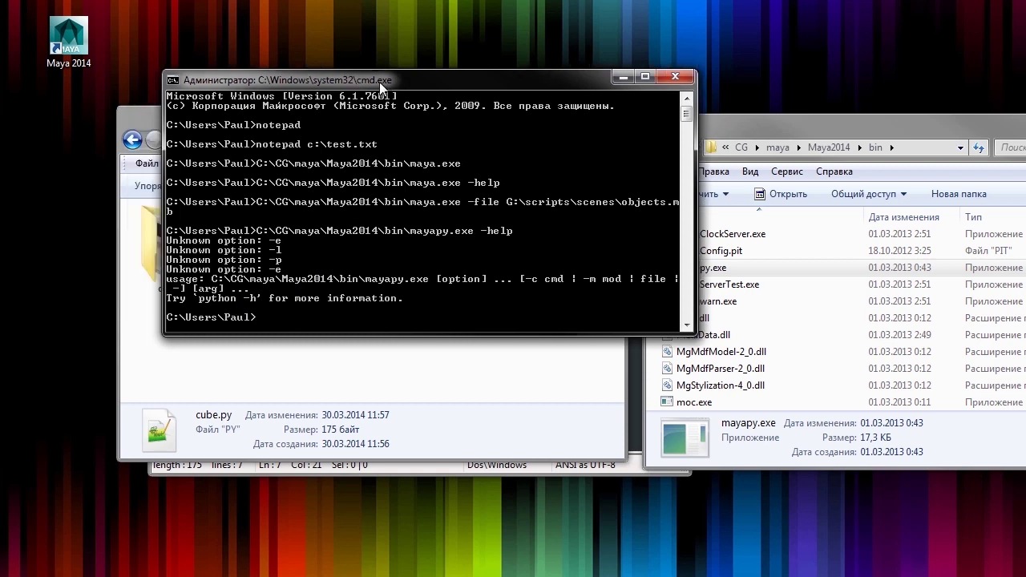
pyautogui.write('pyt')
pyautogui.write('tho')
pyautogui.write('hon -h')
pyautogui.press('Return')
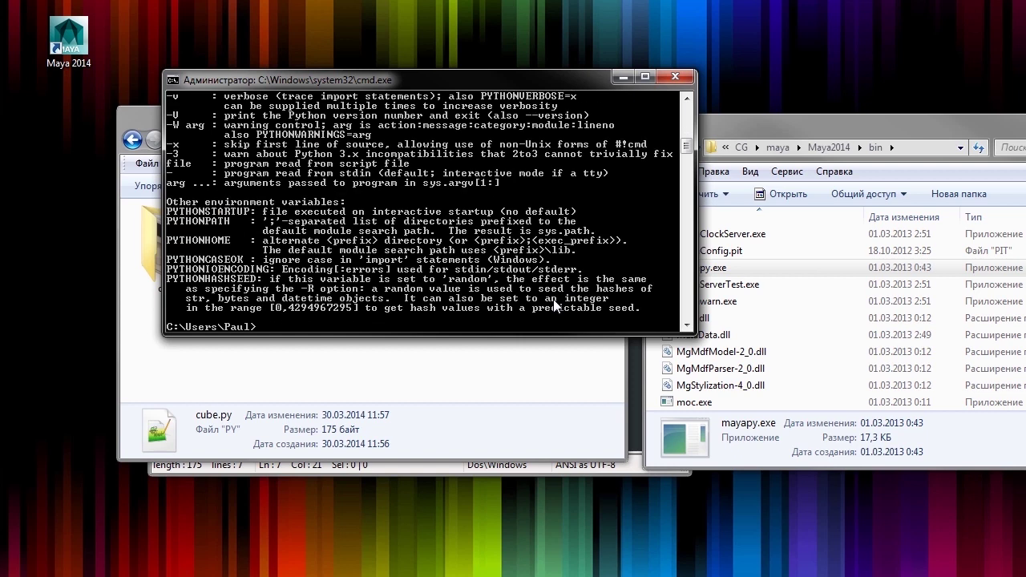
pyautogui.moveTo(475, 337); pyautogui.dragTo(475, 507)
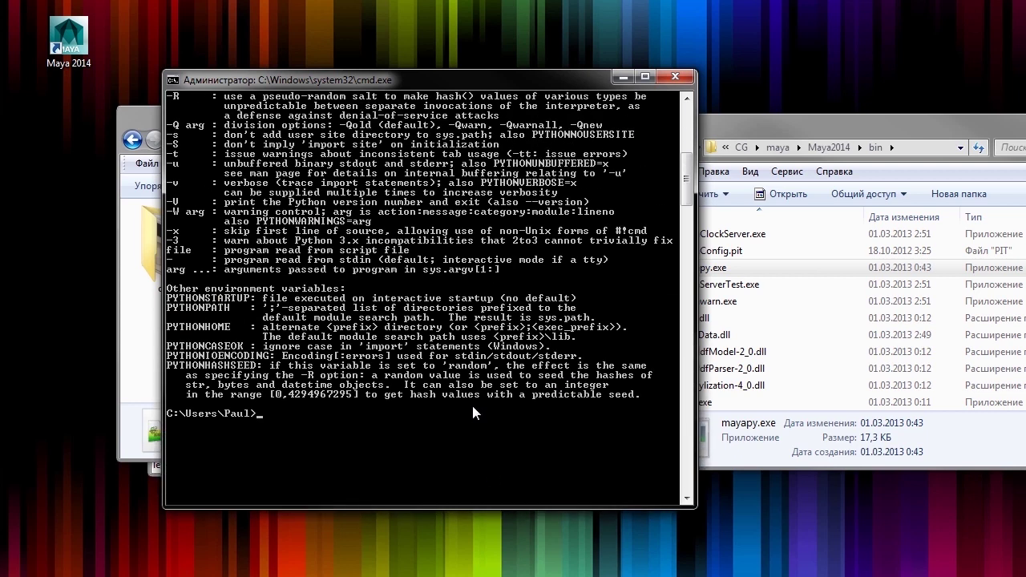
pyautogui.scroll(3, 472, 406)
pyautogui.scroll(3, 472, 405)
pyautogui.scroll(1, 472, 406)
pyautogui.scroll(-2, 473, 411)
pyautogui.scroll(-1, 472, 406)
pyautogui.scroll(-1, 472, 405)
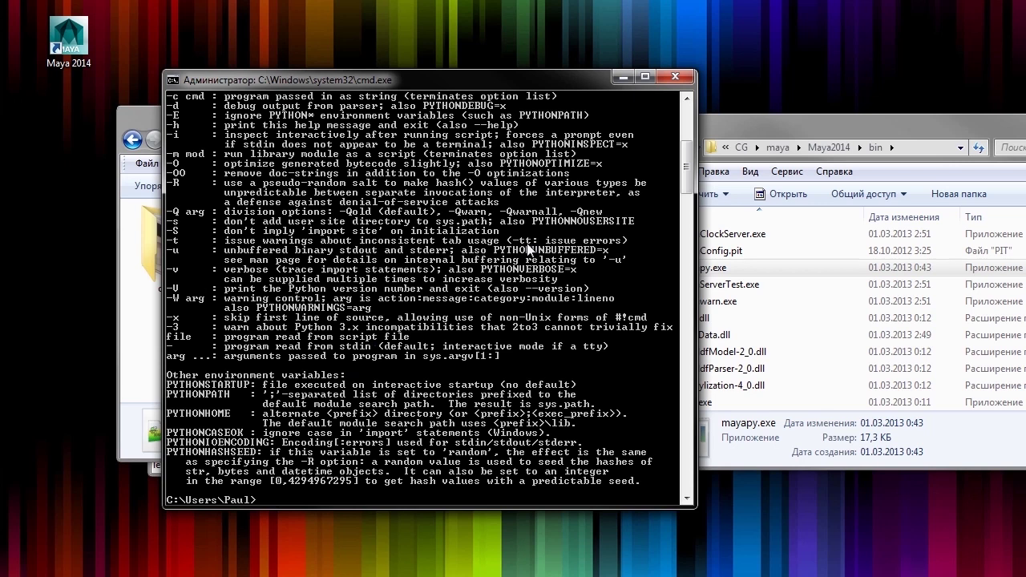
# Step: Insert the full C:\CG\maya\Maya2014\bin\mayapy.exe path at the prompt
pyautogui.moveTo(686, 171); pyautogui.dragTo(688, 194)
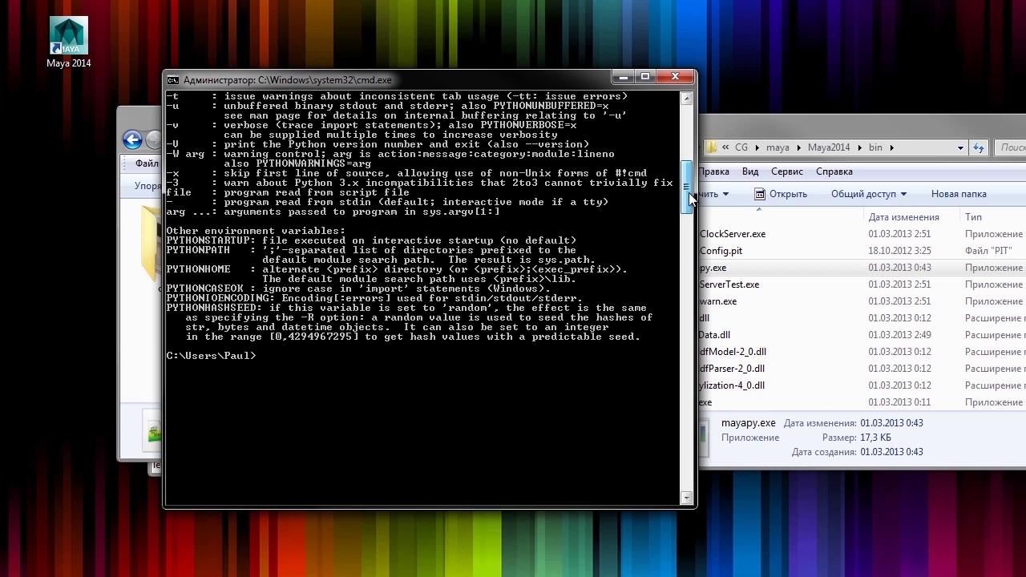
pyautogui.click(795, 131)
pyautogui.moveTo(701, 268); pyautogui.dragTo(451, 351)
pyautogui.click(502, 338)
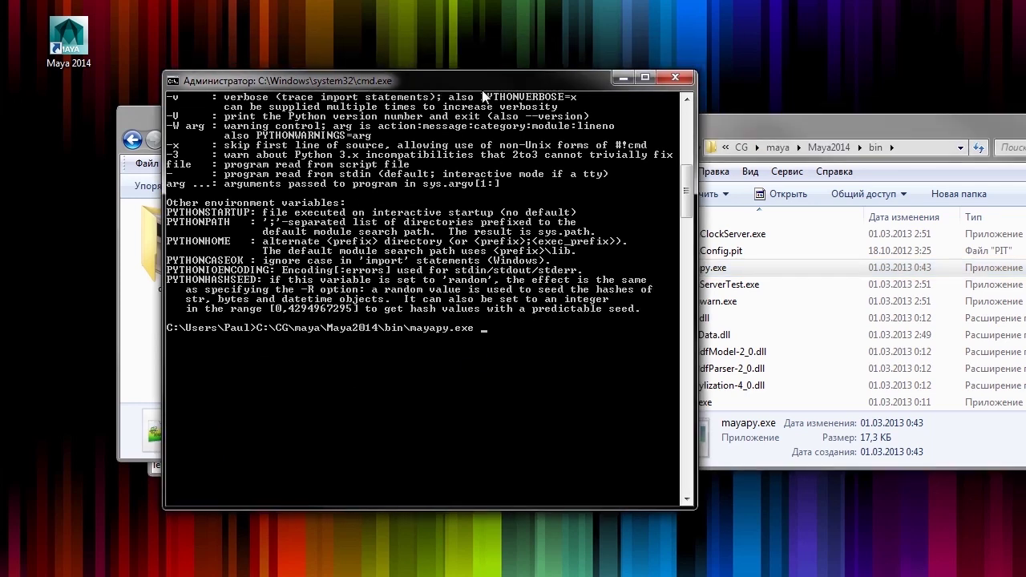
# Step: Add the cube.py path to the mayapy command, delete the old cube.mb, and run it
pyautogui.moveTo(481, 79); pyautogui.dragTo(805, 65)
pyautogui.moveTo(479, 289)
pyautogui.mouseDown()
pyautogui.moveTo(692, 350)
pyautogui.moveTo(820, 349)
pyautogui.mouseUp()
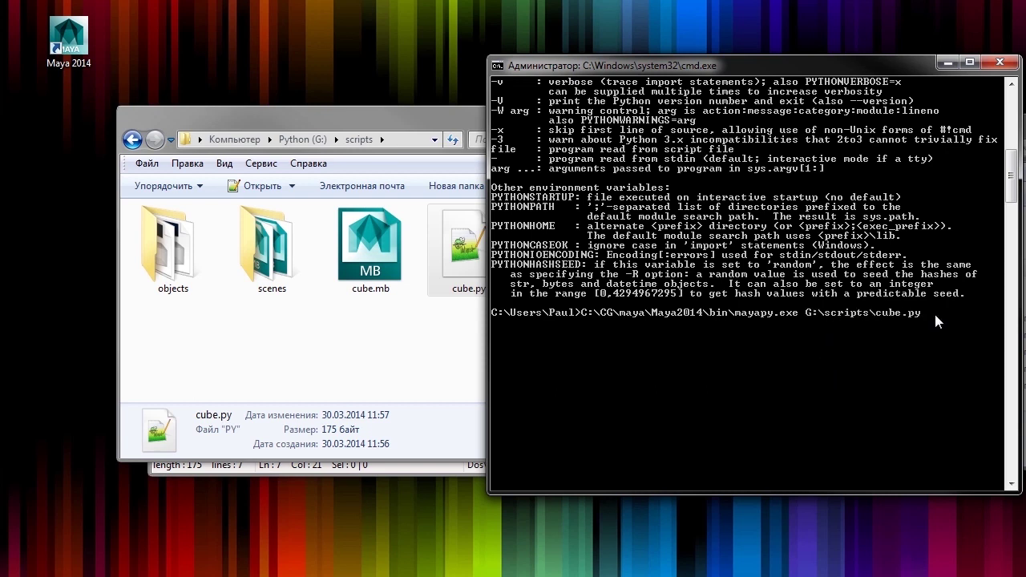
pyautogui.click(364, 244)
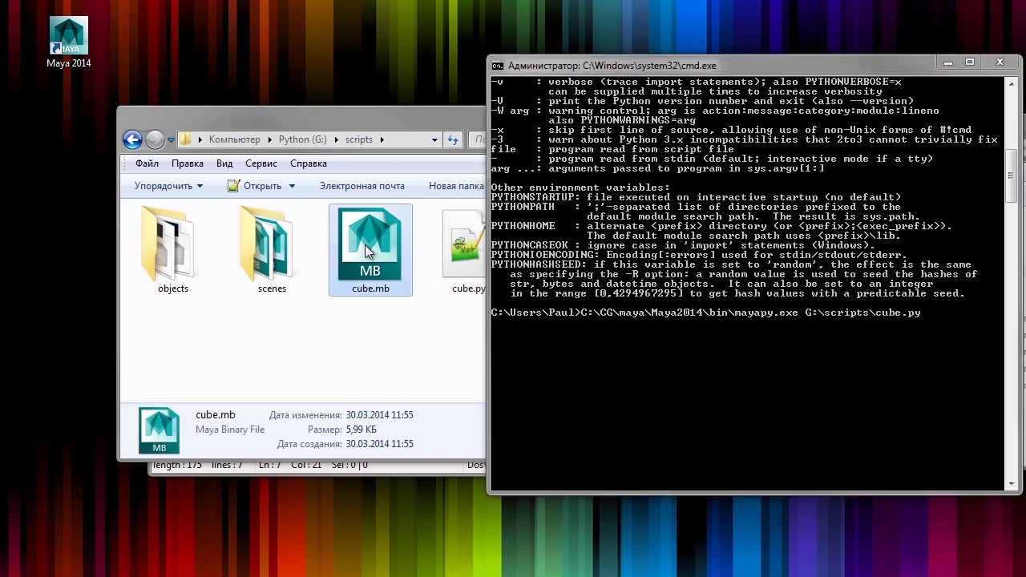
pyautogui.press('Delete')
pyautogui.click(976, 421)
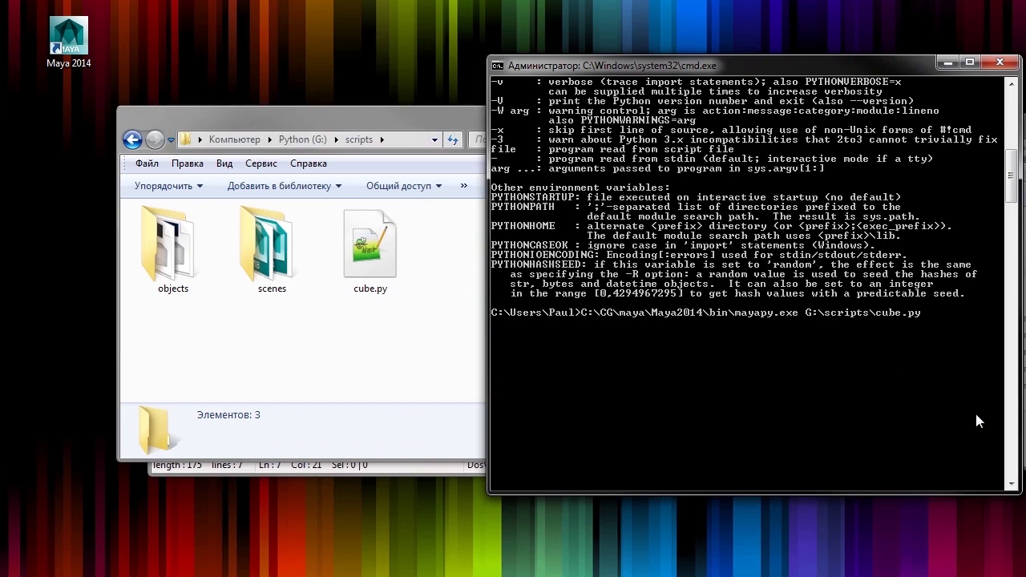
pyautogui.press('Return')
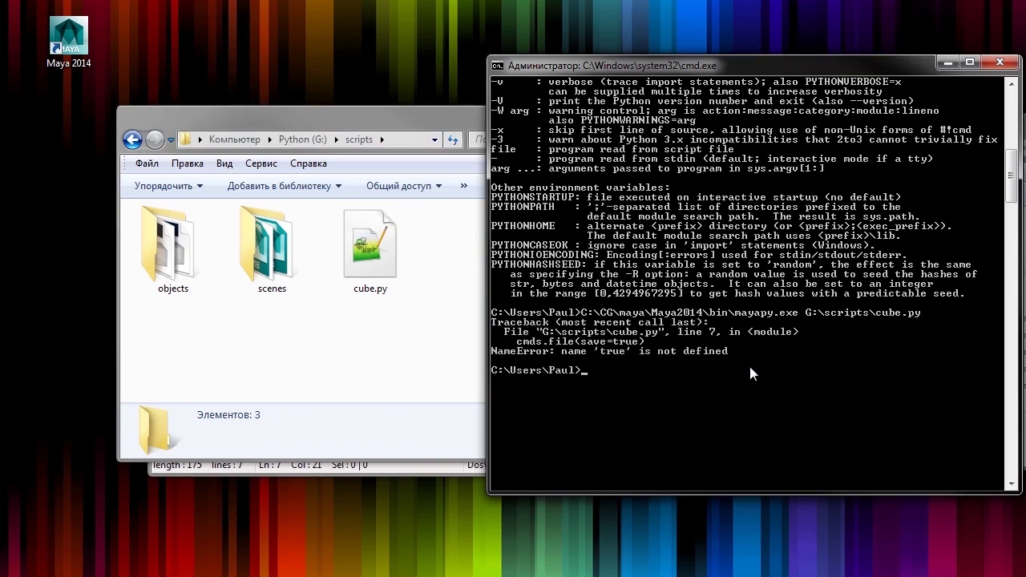
# Step: Fix lowercase true to True on line 7 of cube.py and save it
pyautogui.doubleClick(369, 248)
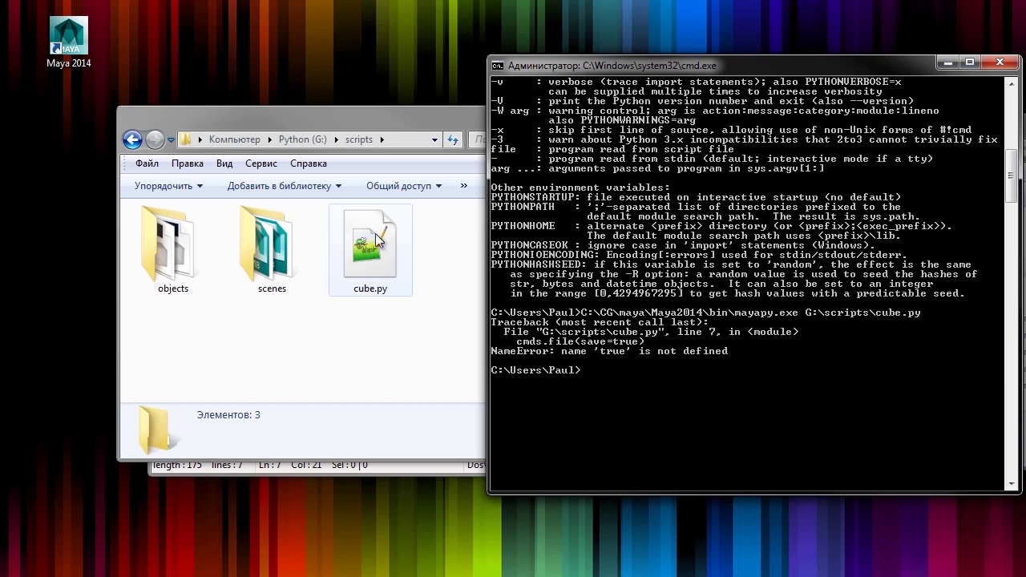
pyautogui.moveTo(345, 321); pyautogui.dragTo(337, 320)
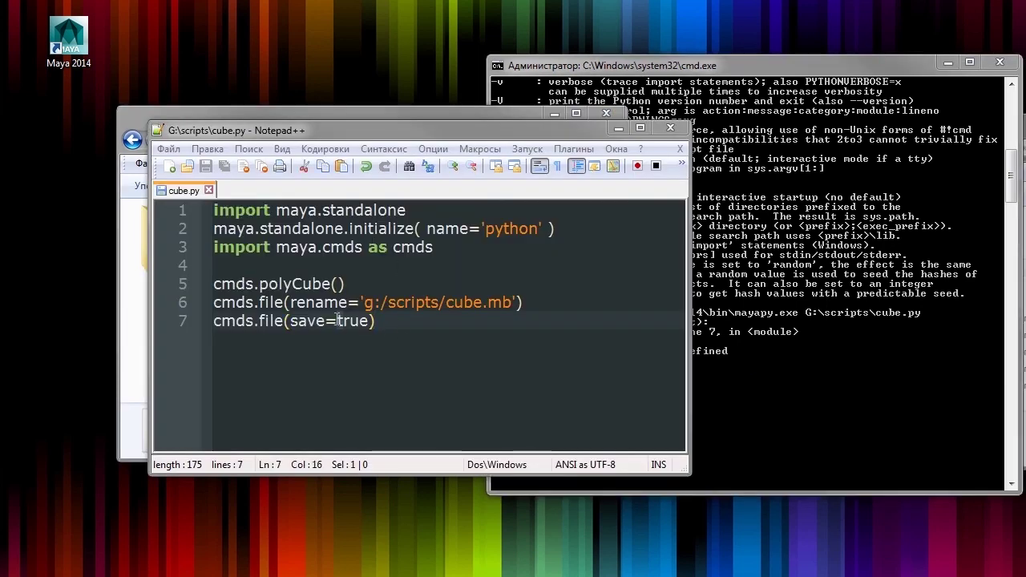
pyautogui.write('T')
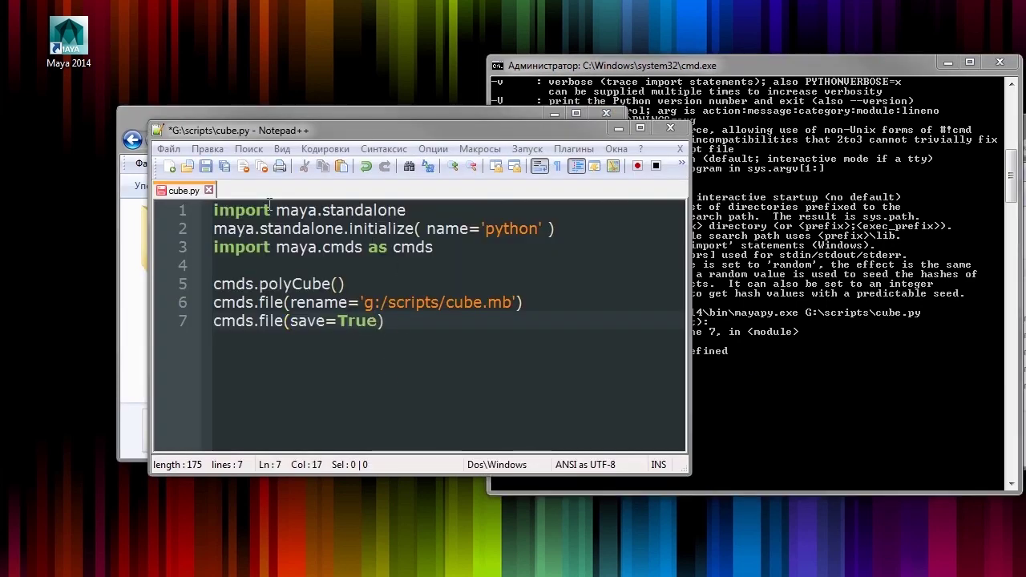
pyautogui.click(206, 174)
# Step: Rerun mayapy with cube.py and check the fresh cube.mb in G:\scripts
pyautogui.click(885, 417)
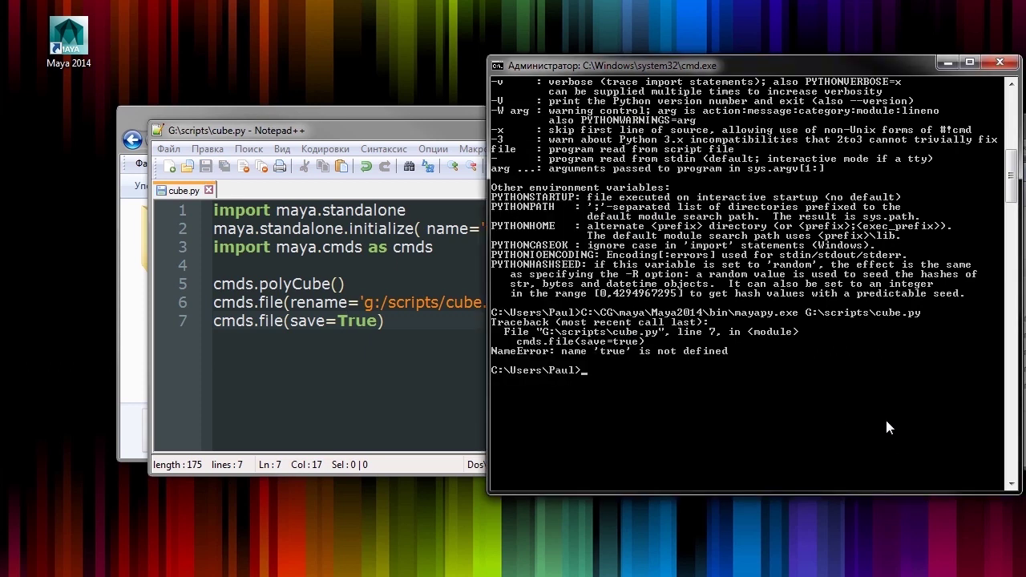
pyautogui.press('Up')
pyautogui.press('Return')
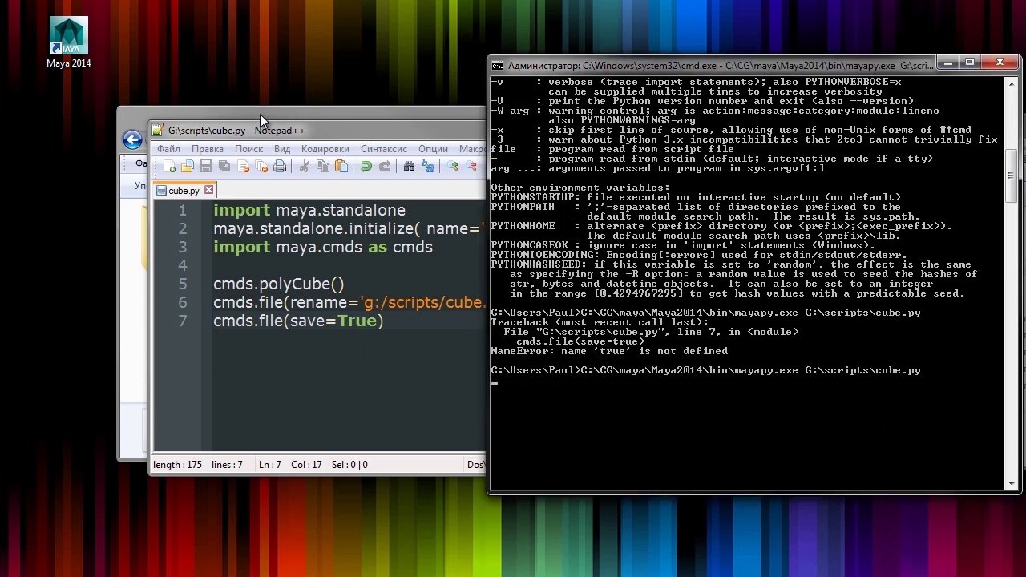
pyautogui.click(260, 114)
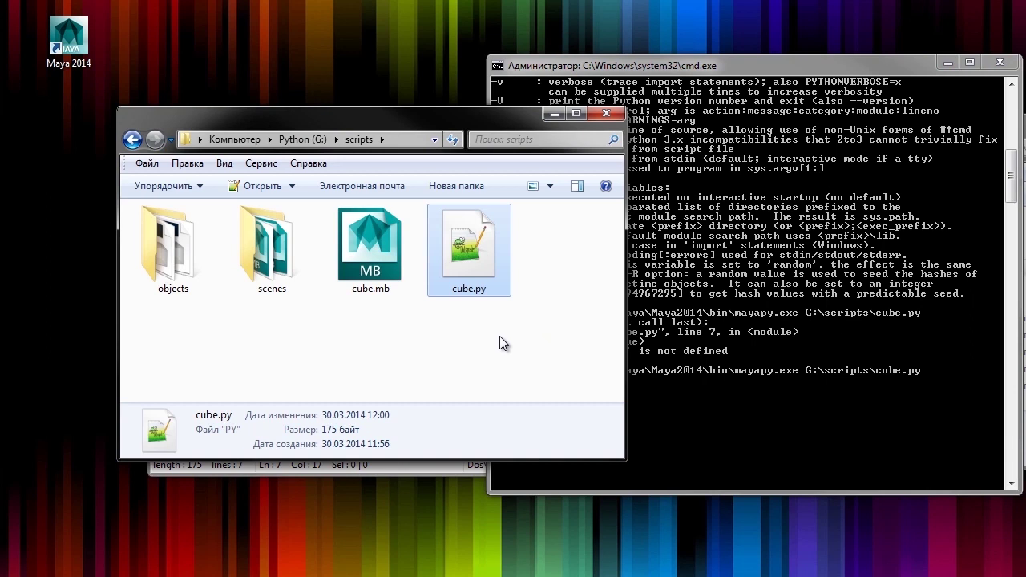
pyautogui.click(370, 248)
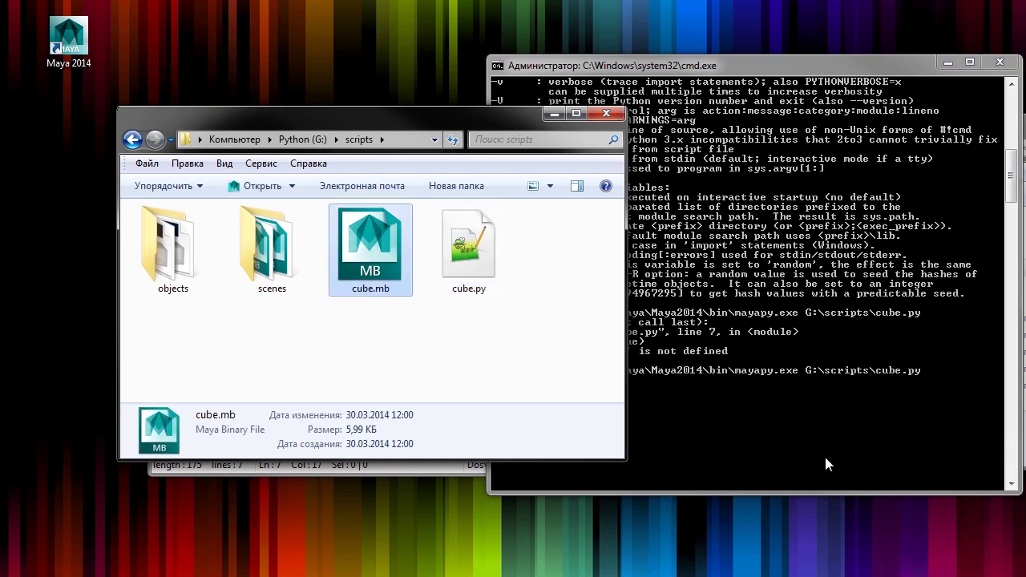
pyautogui.click(826, 458)
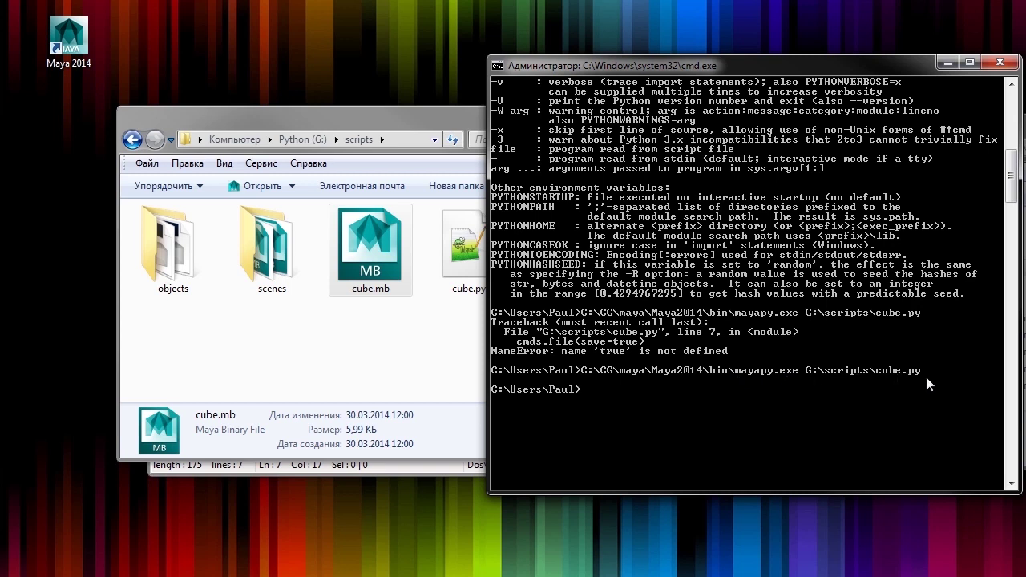
# Step: Comment out the cube-building lines 5–7 in cube.py with Ctrl+Q
pyautogui.moveTo(443, 126); pyautogui.dragTo(409, 166)
pyautogui.click(408, 133)
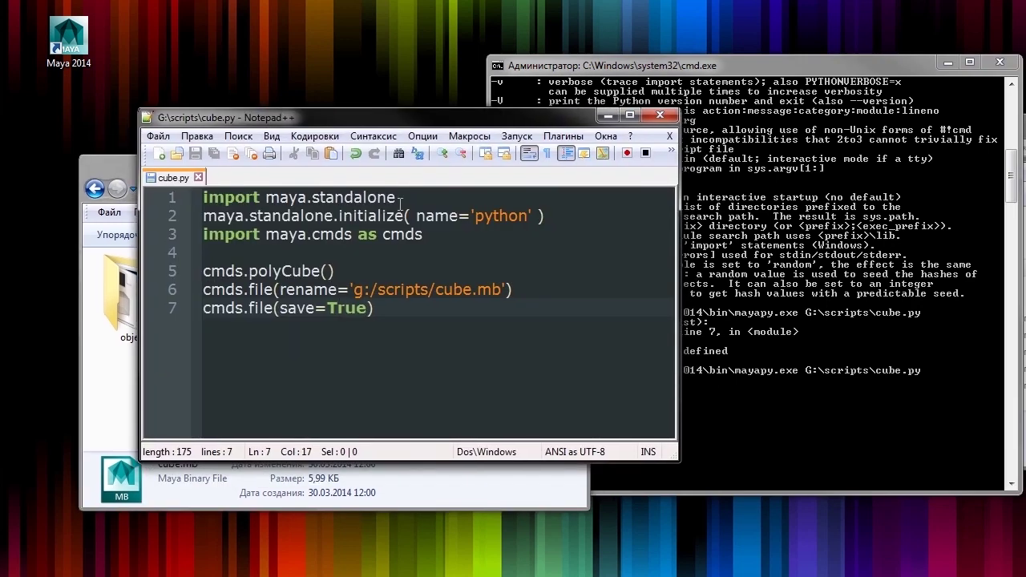
pyautogui.moveTo(553, 218); pyautogui.dragTo(202, 197)
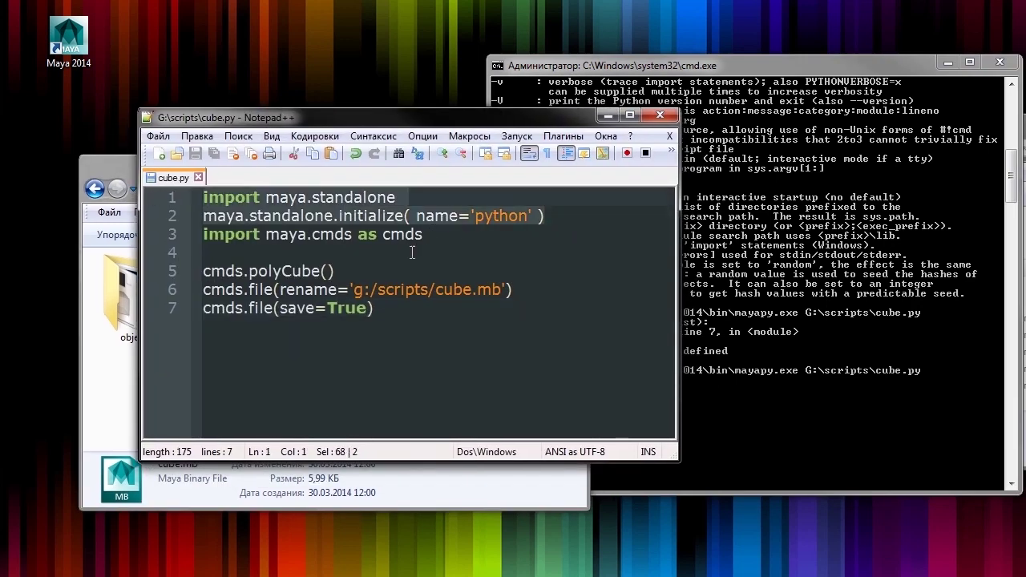
pyautogui.click(454, 255)
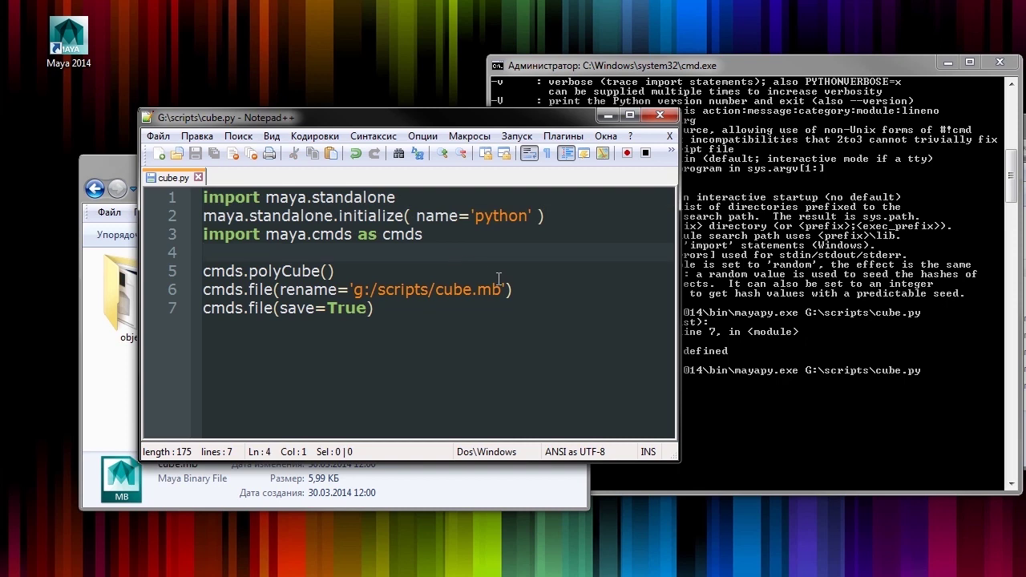
pyautogui.click(456, 322)
pyautogui.moveTo(373, 307); pyautogui.dragTo(203, 270)
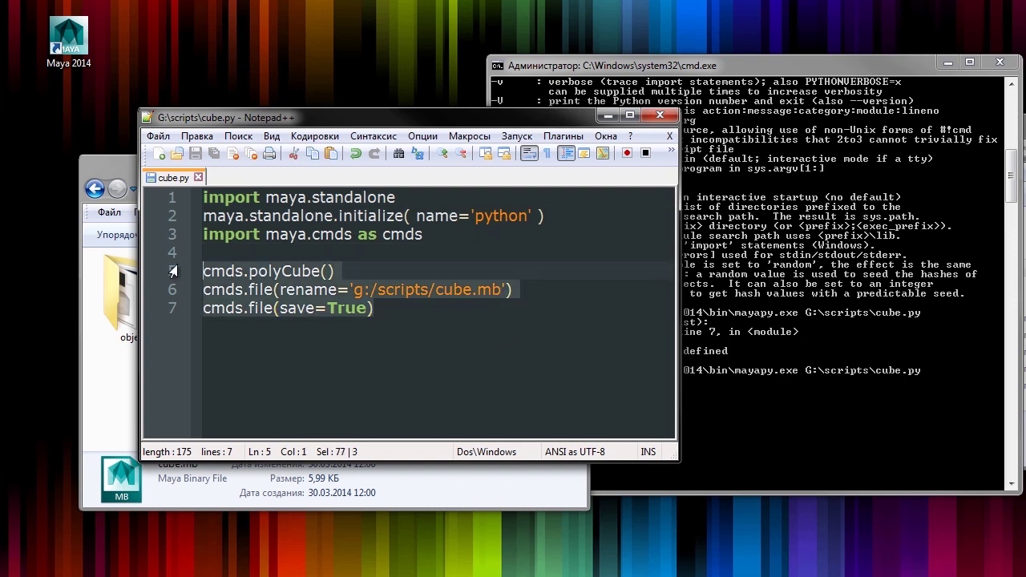
pyautogui.hotkey('ctrl', 'q')
pyautogui.click(550, 349)
pyautogui.press('Return')
pyautogui.press('Return')
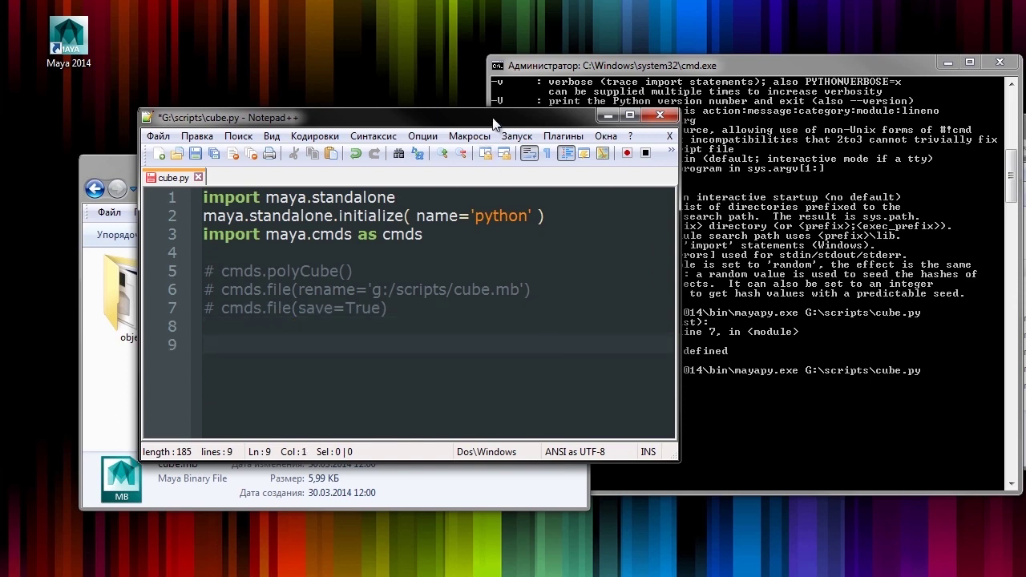
# Step: Add 'import sys' and 'print sys.argv' lines, then save cube.py
pyautogui.moveTo(490, 119); pyautogui.dragTo(502, 112)
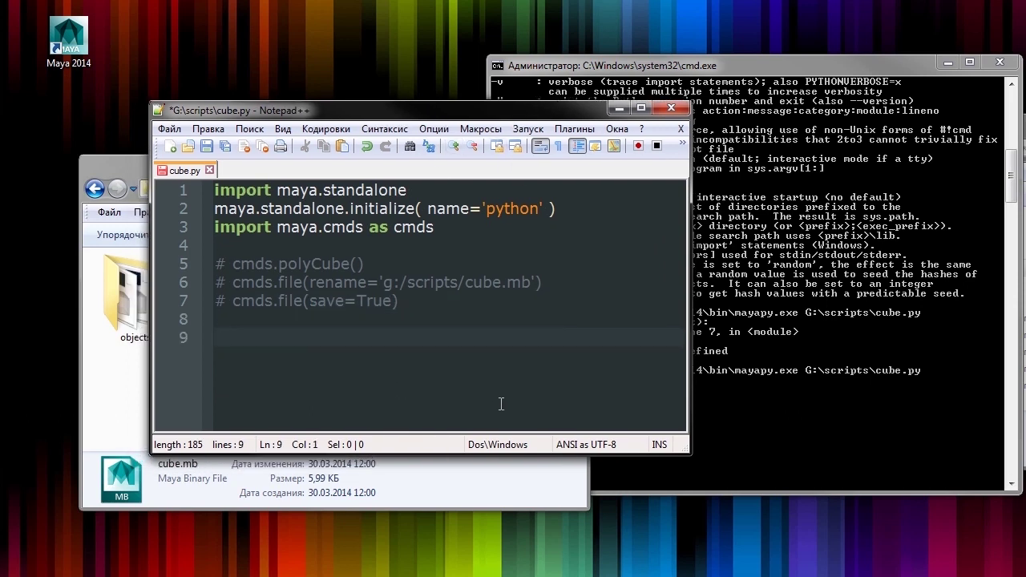
pyautogui.write('import sys')
pyautogui.press('Return')
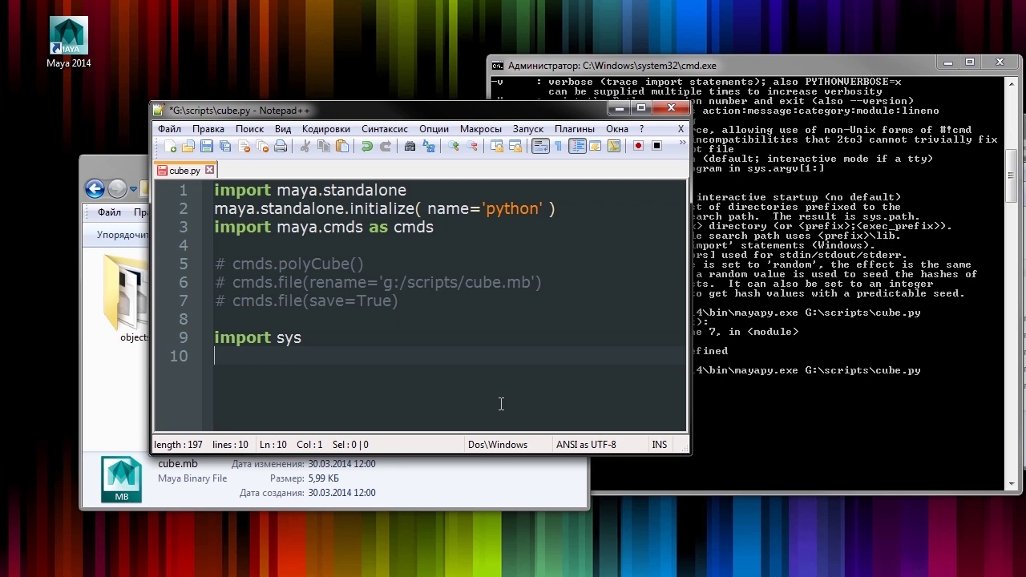
pyautogui.write('print ')
pyautogui.write('sys.argv')
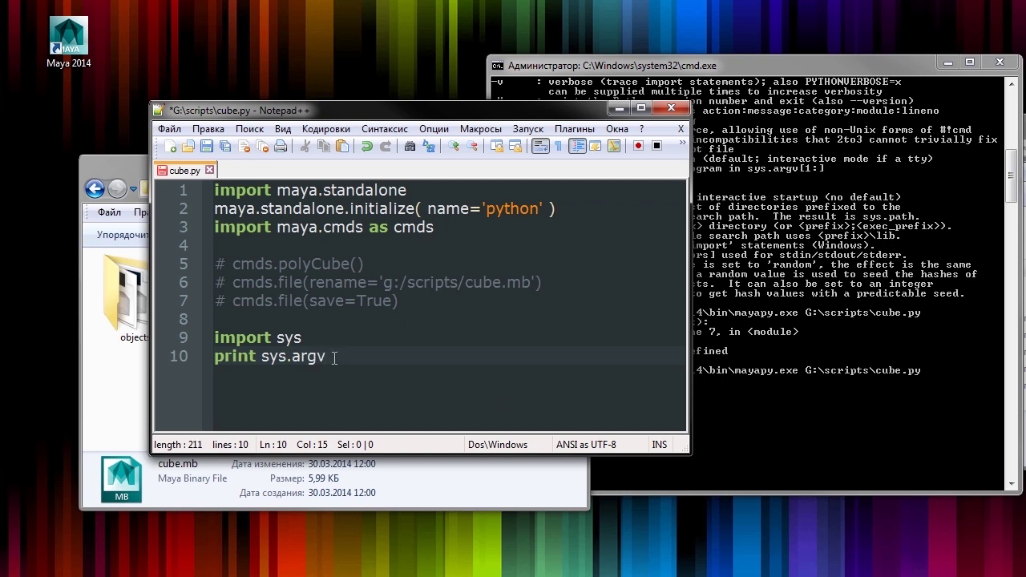
pyautogui.click(206, 146)
# Step: Rerun the mayapy cube.py command to print the script's arguments
pyautogui.click(935, 444)
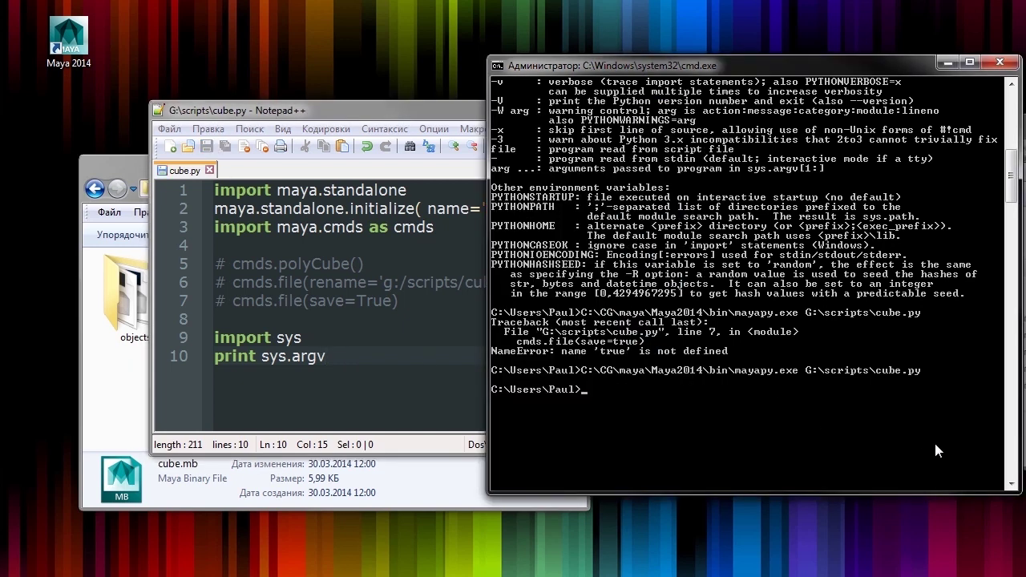
pyautogui.press('Up')
pyautogui.press('Return')
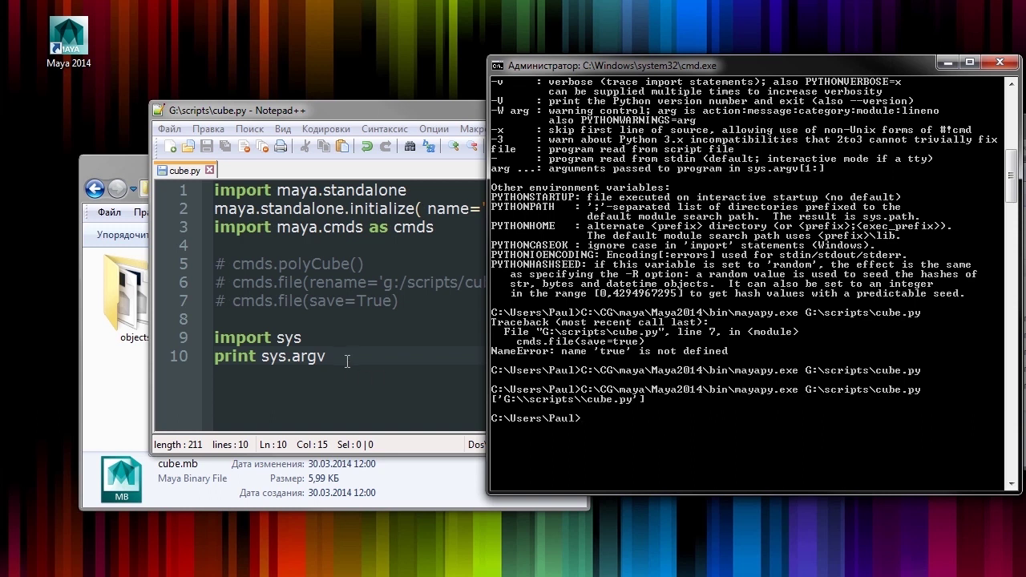
pyautogui.moveTo(342, 337)
pyautogui.mouseDown()
pyautogui.moveTo(202, 338)
pyautogui.moveTo(232, 243)
pyautogui.mouseUp()
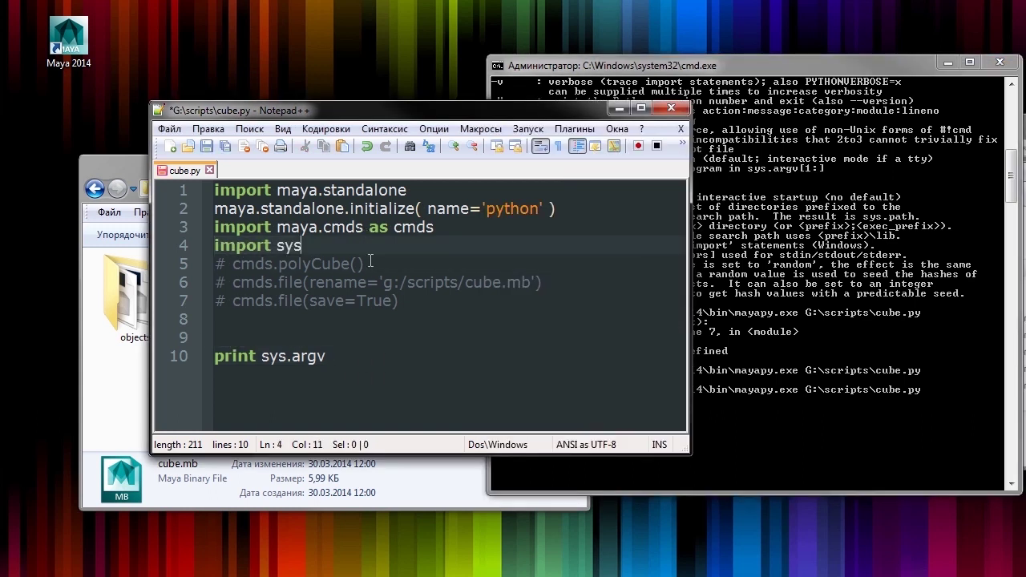
# Step: Move import sys up, uncomment the cube lines, and start a 'name =' line
pyautogui.press('Return')
pyautogui.moveTo(344, 282); pyautogui.dragTo(353, 319)
pyautogui.hotkey('ctrl', 'q')
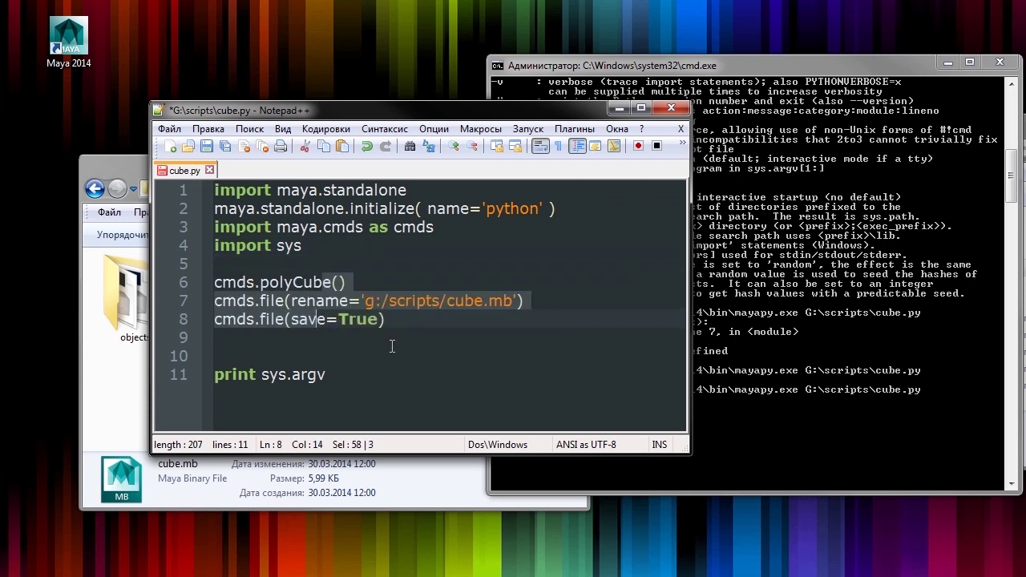
pyautogui.press('End')
pyautogui.click(365, 265)
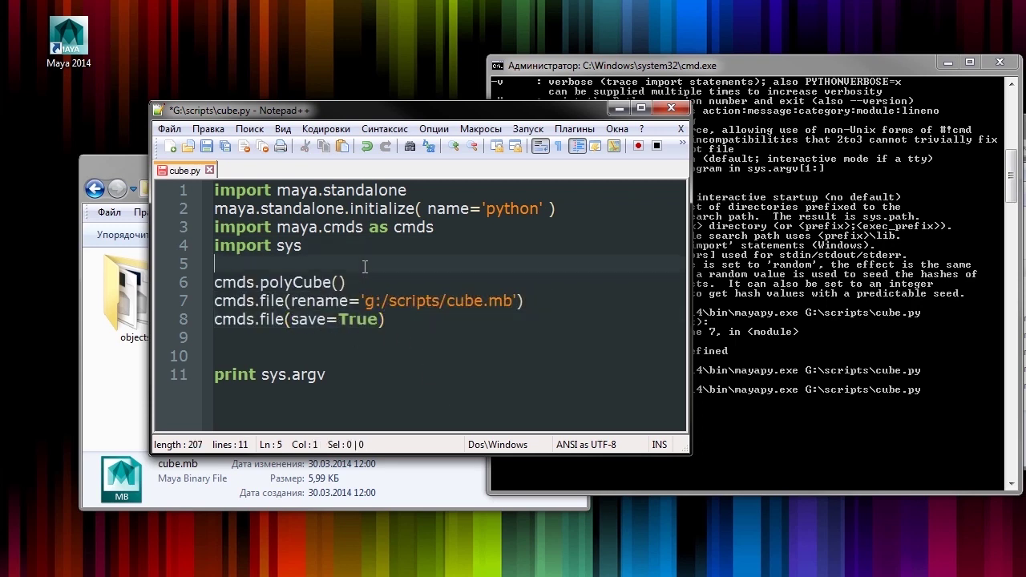
pyautogui.press('Return')
pyautogui.press('Return')
pyautogui.press('Up')
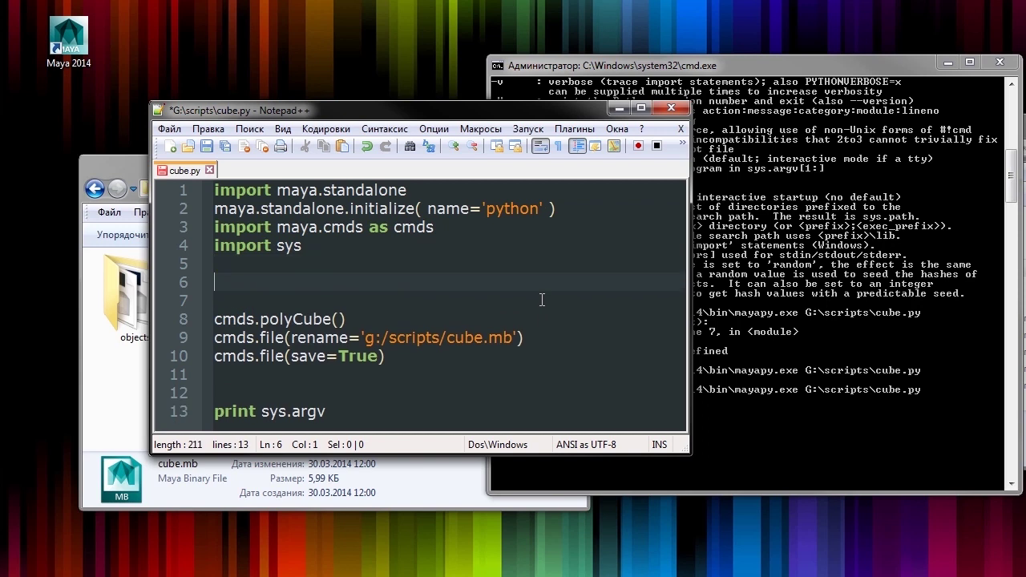
pyautogui.write('name =')
# Step: Comment out the cube and name lines, save, and run mayapy cube.py newName
pyautogui.click(889, 461)
pyautogui.press('Up')
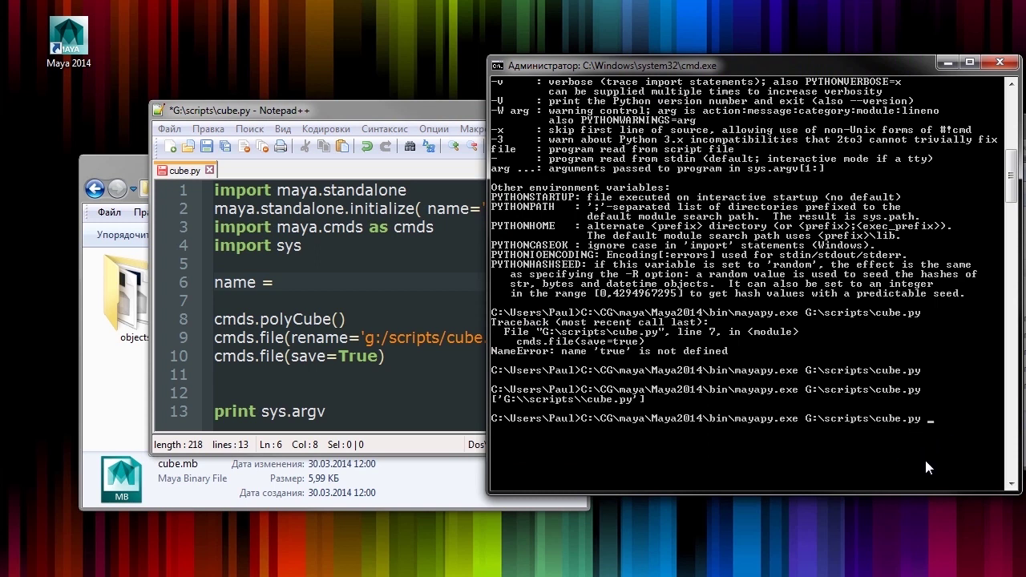
pyautogui.write('newName')
pyautogui.moveTo(261, 319); pyautogui.dragTo(272, 356)
pyautogui.hotkey('ctrl', 'q')
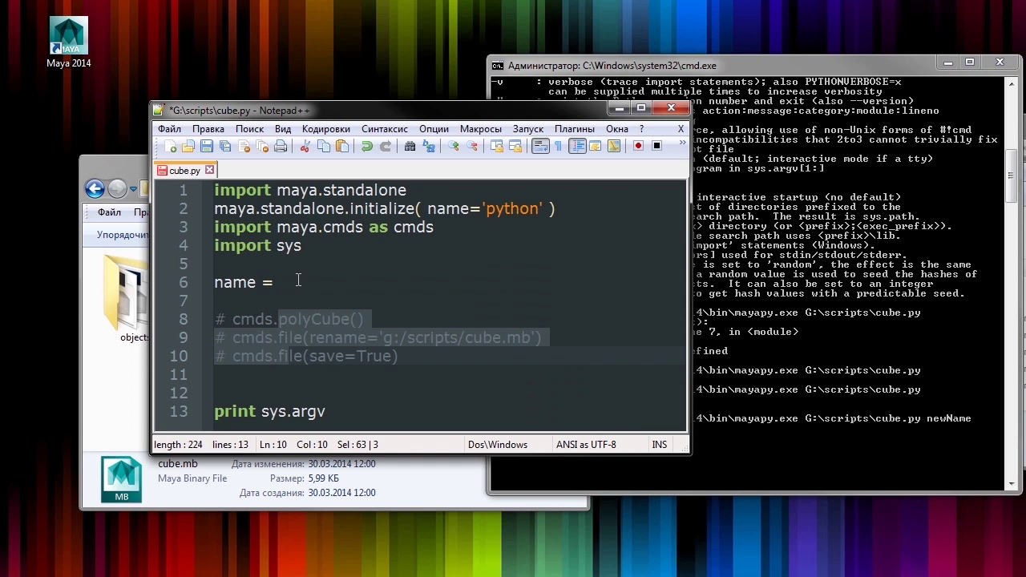
pyautogui.click(302, 280)
pyautogui.hotkey('ctrl', 'q')
pyautogui.click(335, 411)
pyautogui.hotkey('ctrl', 's')
pyautogui.click(944, 425)
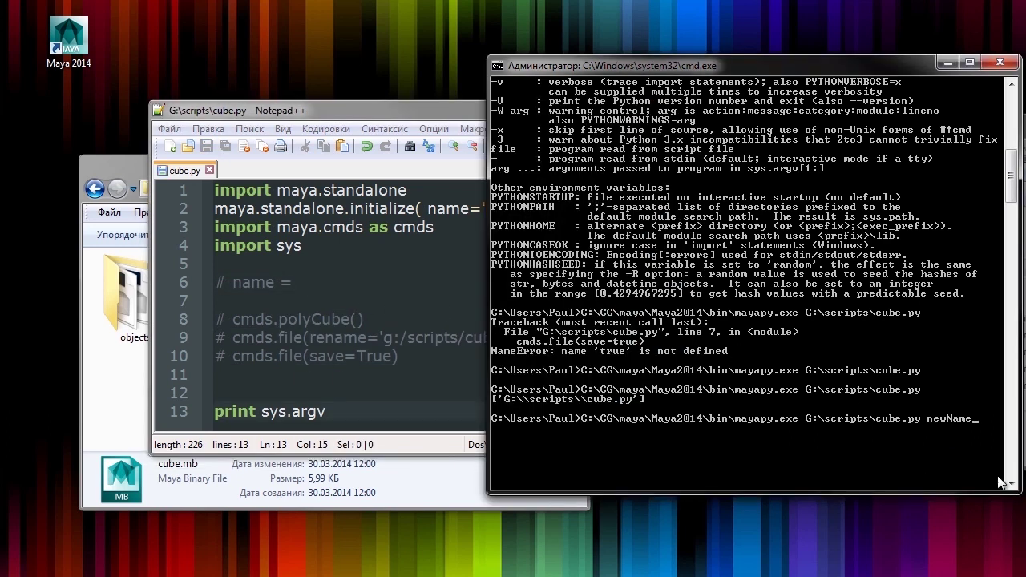
pyautogui.press('Return')
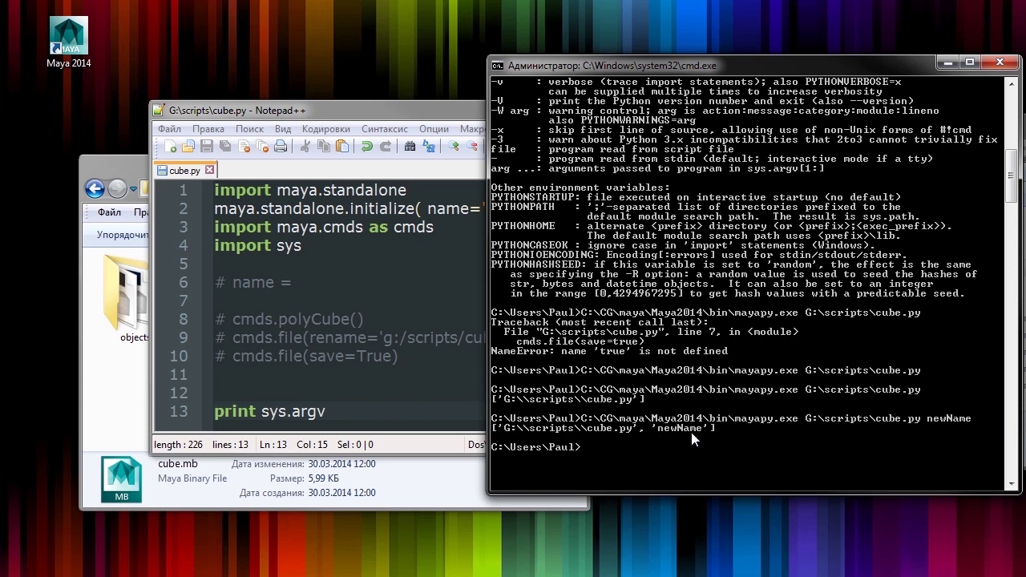
# Step: Complete the line as name = sys.argv[-1] and uncomment the cube creation and saving lines
pyautogui.click(305, 285)
pyautogui.hotkey('ctrl', 'q')
pyautogui.moveTo(347, 422); pyautogui.dragTo(262, 412)
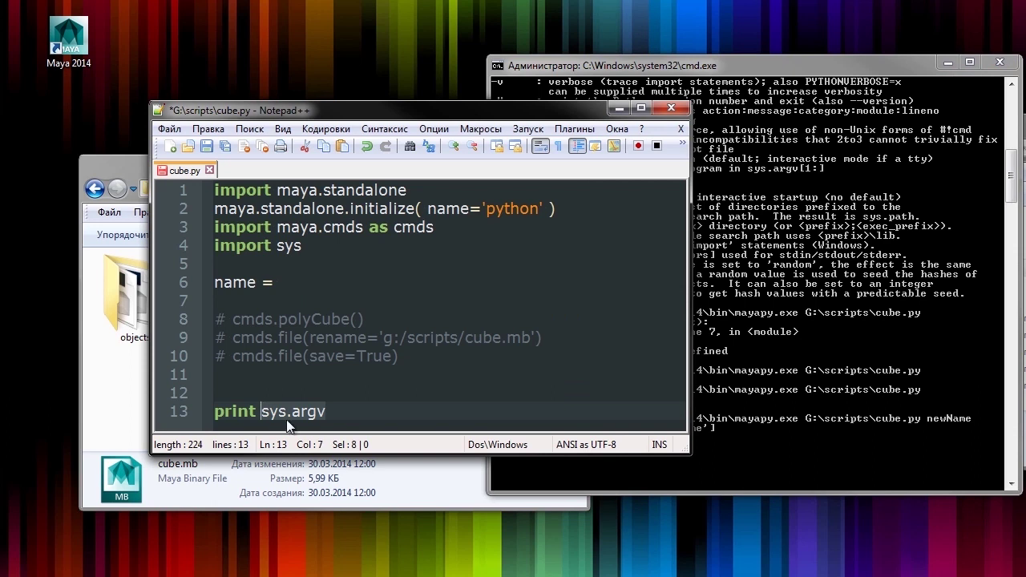
pyautogui.keyDown('ctrl'); pyautogui.moveTo(294, 285); pyautogui.dragTo(294, 282); pyautogui.keyUp('ctrl')
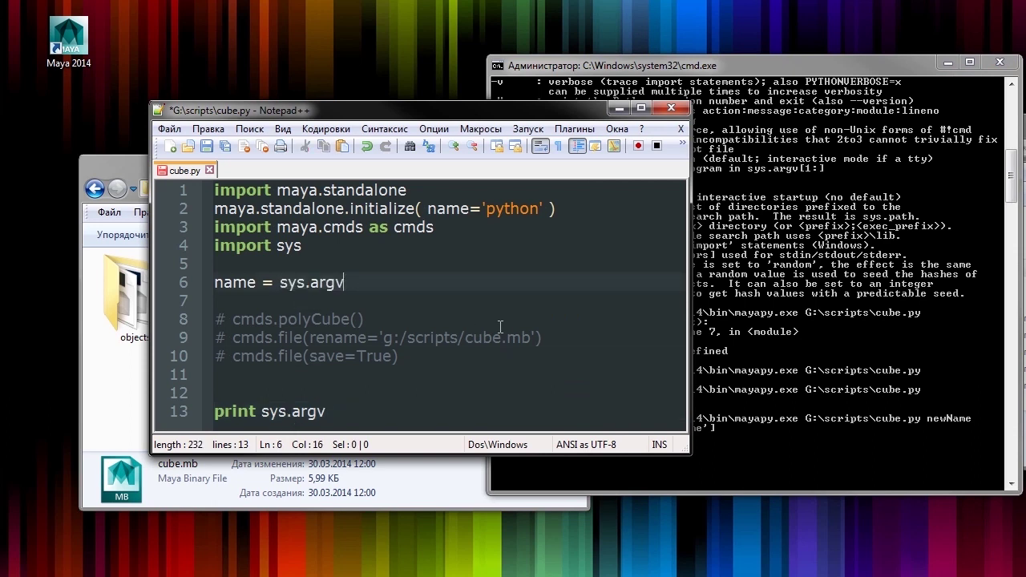
pyautogui.write('[-1]')
pyautogui.click(417, 318)
pyautogui.hotkey('shift', 'Down')
pyautogui.hotkey('shift', 'Down')
pyautogui.hotkey('ctrl', 'q')
pyautogui.press('Up')
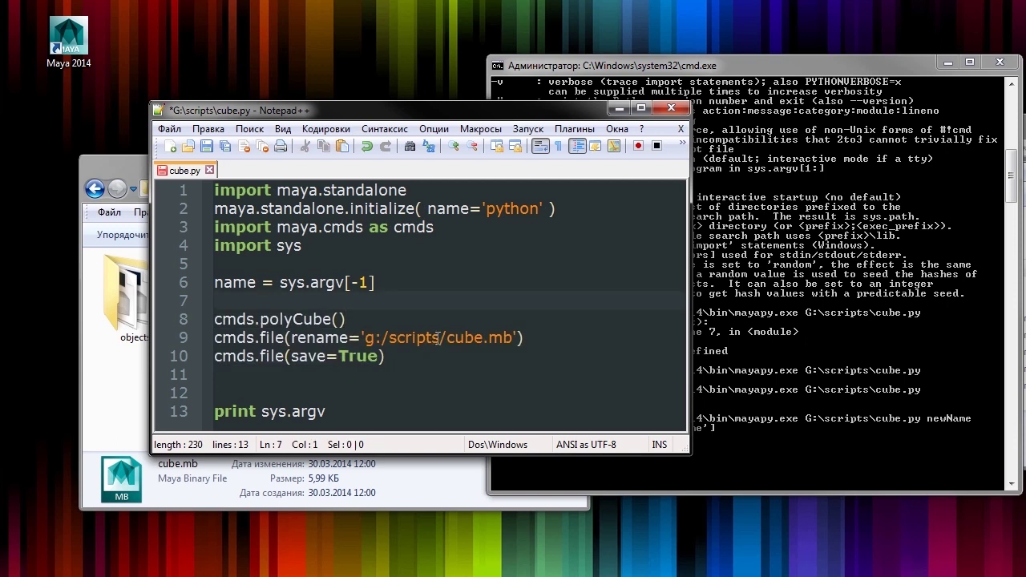
pyautogui.click(360, 337)
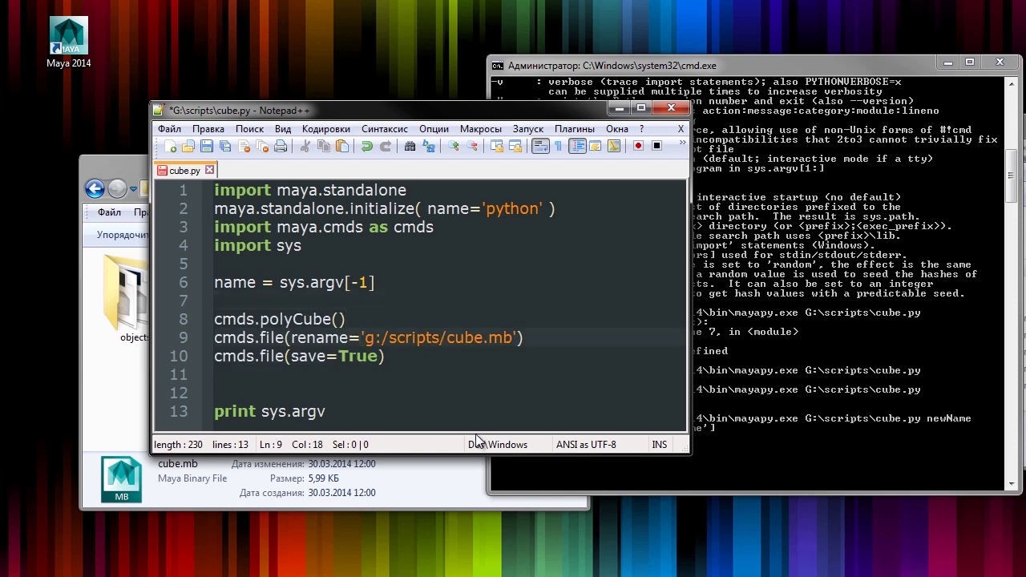
# Step: Import os and change the save path to os.path.join('g:/scripts', name+'.mb')
pyautogui.press('Up')
pyautogui.press('Up')
pyautogui.press('Up')
pyautogui.press('Up')
pyautogui.write(', os')
pyautogui.press('Down')
pyautogui.press('Down')
pyautogui.press('Down')
pyautogui.press('Down')
pyautogui.press('Right')
pyautogui.press('Right')
pyautogui.press('Right')
pyautogui.write('os.path.join(')
pyautogui.press('Right')
pyautogui.press('Right')
pyautogui.press('Right')
pyautogui.press('Right')
pyautogui.press('Right')
pyautogui.press('Right')
pyautogui.press('Right')
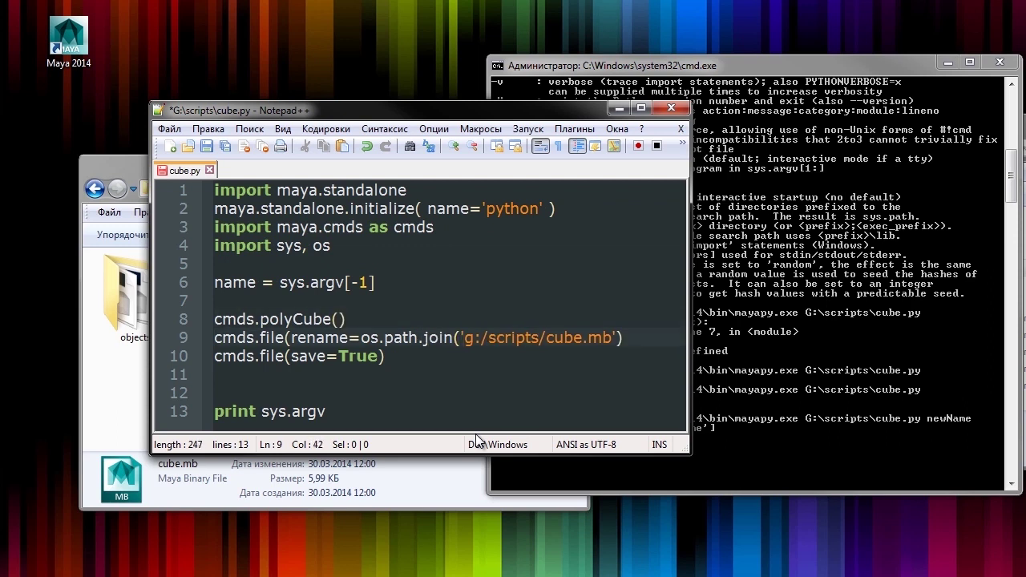
pyautogui.write("'")
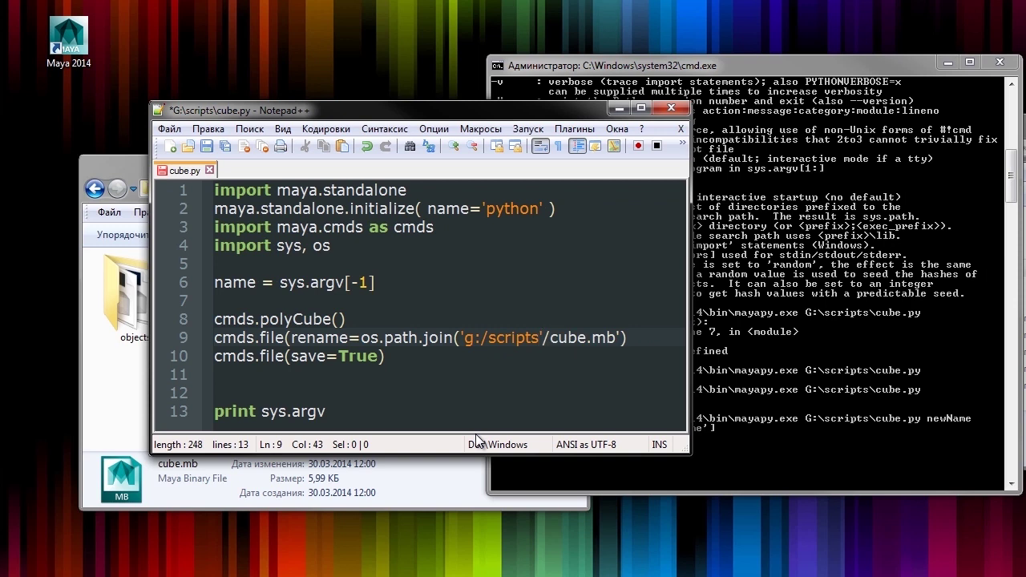
pyautogui.write(',')
pyautogui.press('Delete')
pyautogui.hotkey('shift', 'Right')
pyautogui.hotkey('shift', 'Right')
pyautogui.hotkey('shift', 'Right')
pyautogui.hotkey('shift', 'Right')
pyautogui.write("name+'")
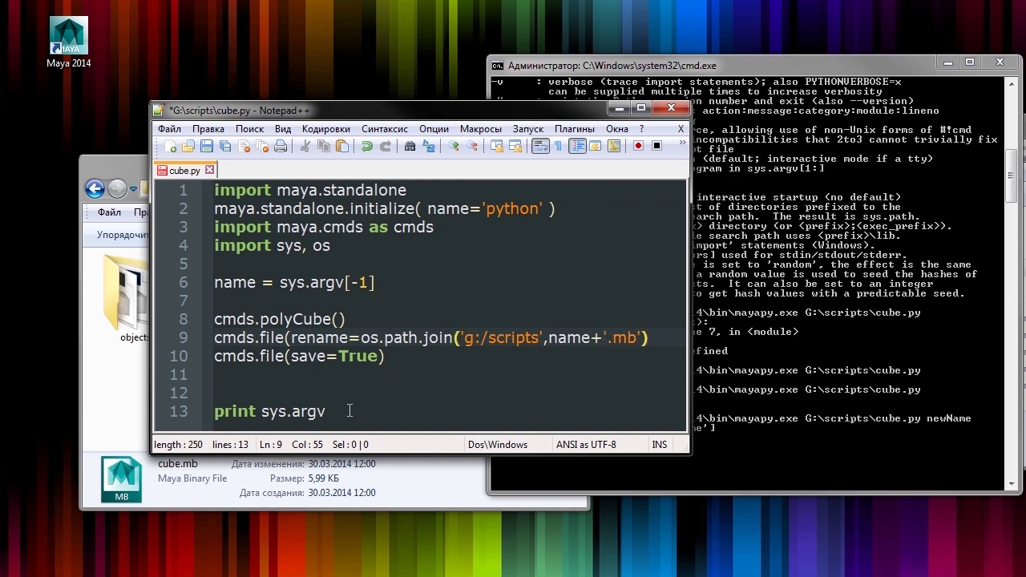
# Step: Delete the print sys.argv line and save cube.py
pyautogui.moveTo(350, 412); pyautogui.dragTo(225, 376)
pyautogui.press('Delete')
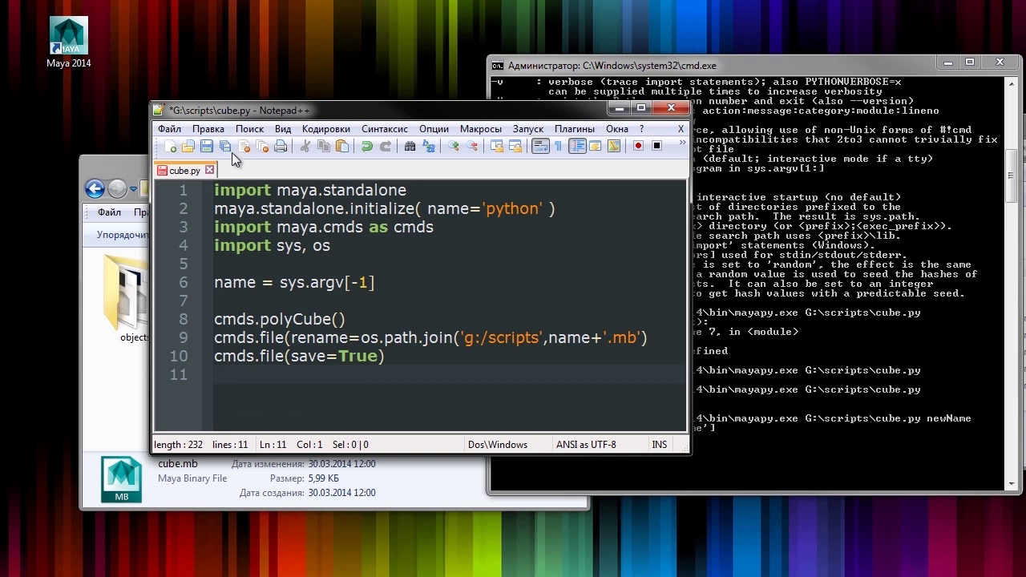
pyautogui.click(210, 147)
pyautogui.click(126, 169)
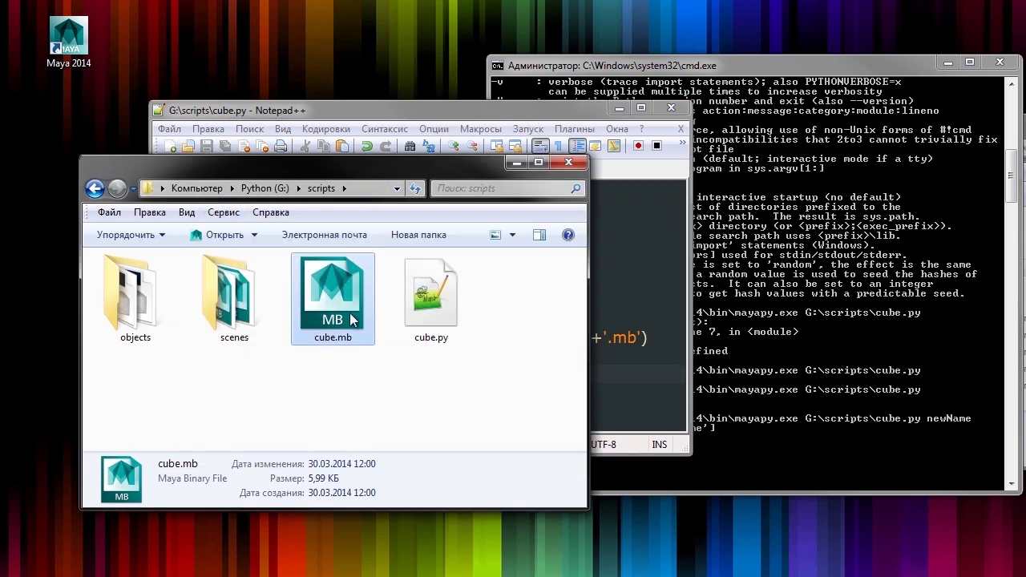
# Step: Delete the old cube.mb and rerun mayapy cube.py newName
pyautogui.press('Delete')
pyautogui.click(850, 450)
pyautogui.press('Up')
pyautogui.press('Return')
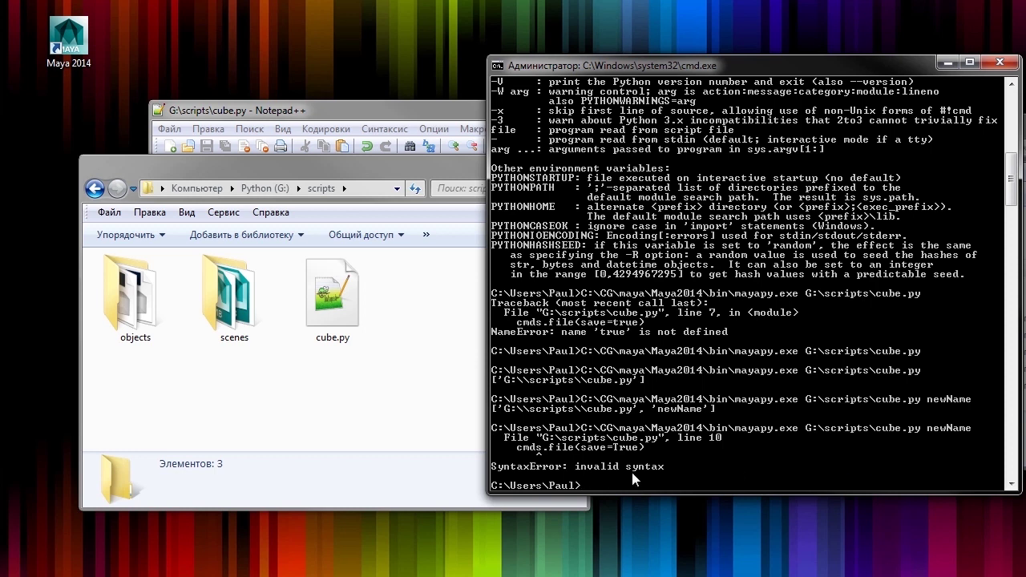
# Step: Add the missing closing bracket to the rename line and save cube.py
pyautogui.click(380, 116)
pyautogui.click(399, 359)
pyautogui.click(661, 337)
pyautogui.write(')')
pyautogui.click(661, 359)
pyautogui.hotkey('ctrl', 's')
# Step: Run cube.py with newName again and check newName.mb in the scripts folder
pyautogui.click(823, 408)
pyautogui.press('Up')
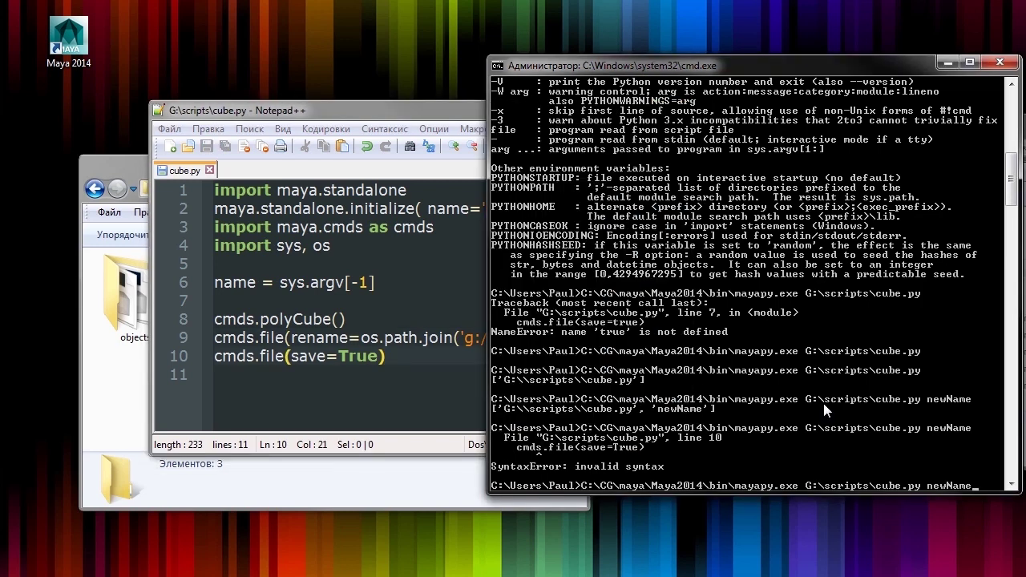
pyautogui.press('Return')
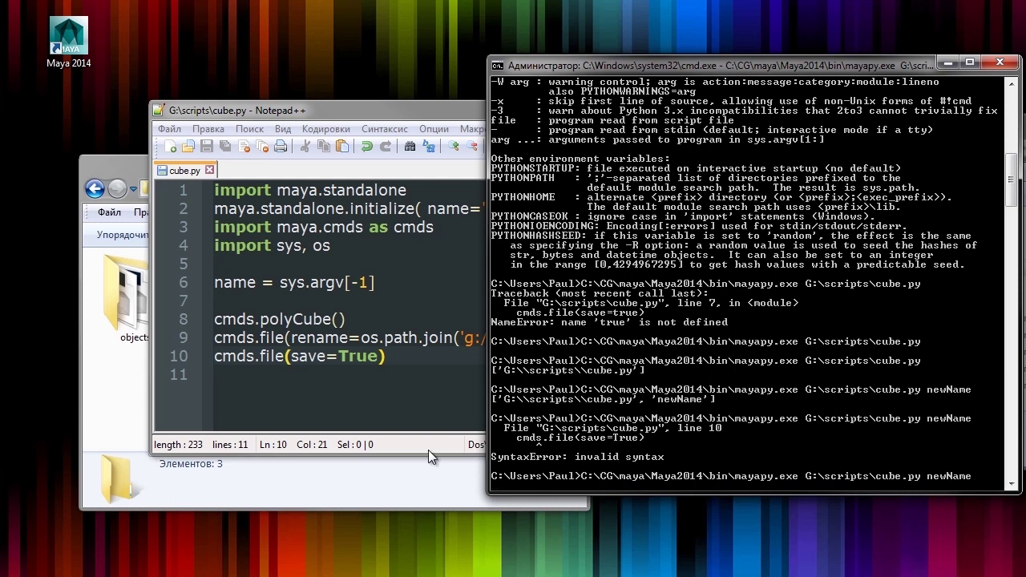
pyautogui.click(428, 450)
pyautogui.click(407, 488)
pyautogui.click(444, 265)
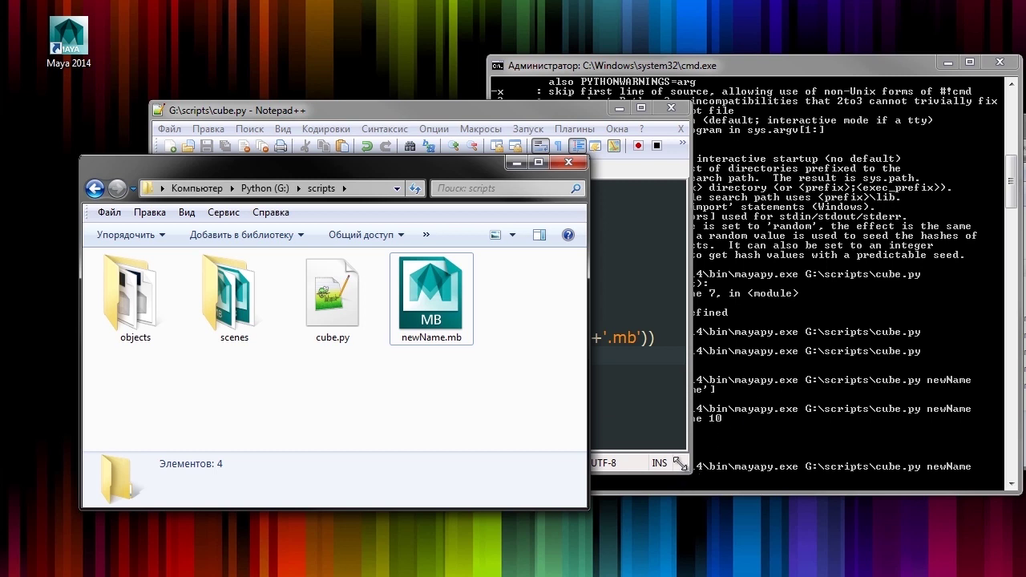
pyautogui.moveTo(679, 476)
pyautogui.mouseDown()
pyautogui.moveTo(673, 527)
pyautogui.moveTo(691, 516)
pyautogui.mouseUp()
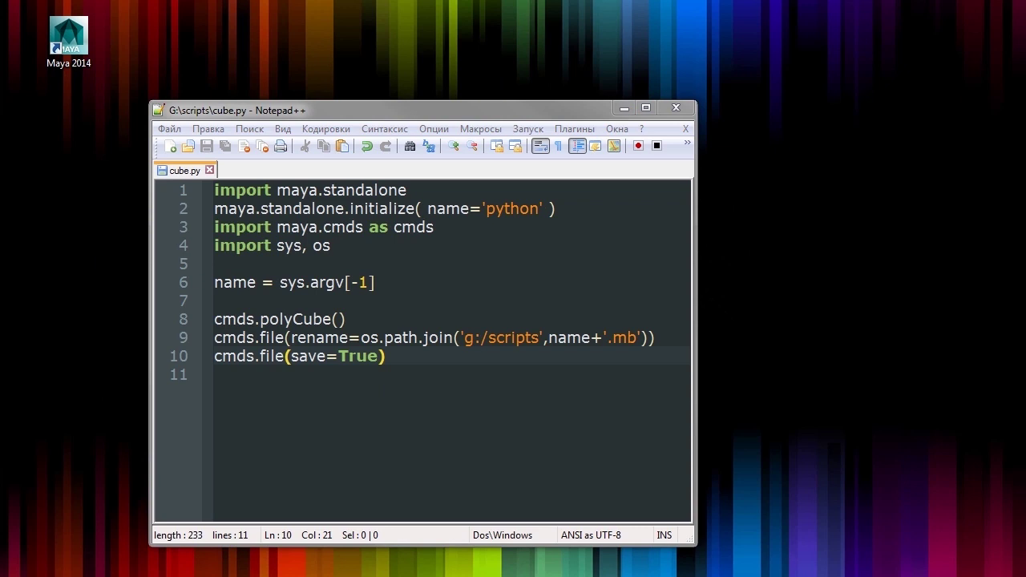
# Step: Search Maya2014's bin folder for 'render' and select Render.exe among the 6 results
pyautogui.moveTo(1025, 123); pyautogui.dragTo(761, 126)
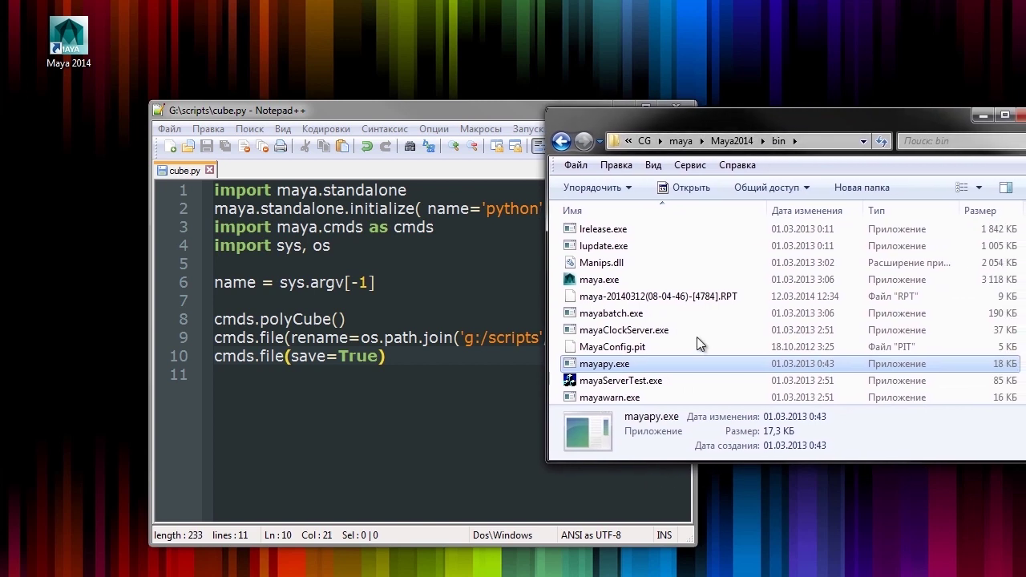
pyautogui.scroll(-5, 689, 321)
pyautogui.scroll(-3, 650, 333)
pyautogui.scroll(-3, 650, 332)
pyautogui.scroll(-3, 650, 333)
pyautogui.scroll(-3, 650, 333)
pyautogui.scroll(-4, 650, 332)
pyautogui.scroll(-3, 650, 332)
pyautogui.scroll(-3, 650, 332)
pyautogui.scroll(-3, 650, 333)
pyautogui.scroll(5, 650, 332)
pyautogui.scroll(5, 650, 333)
pyautogui.scroll(-1, 650, 332)
pyautogui.scroll(1, 650, 333)
pyautogui.scroll(3, 650, 333)
pyautogui.scroll(-5, 650, 332)
pyautogui.scroll(-4, 650, 332)
pyautogui.scroll(-4, 650, 333)
pyautogui.scroll(-5, 650, 333)
pyautogui.scroll(-3, 650, 332)
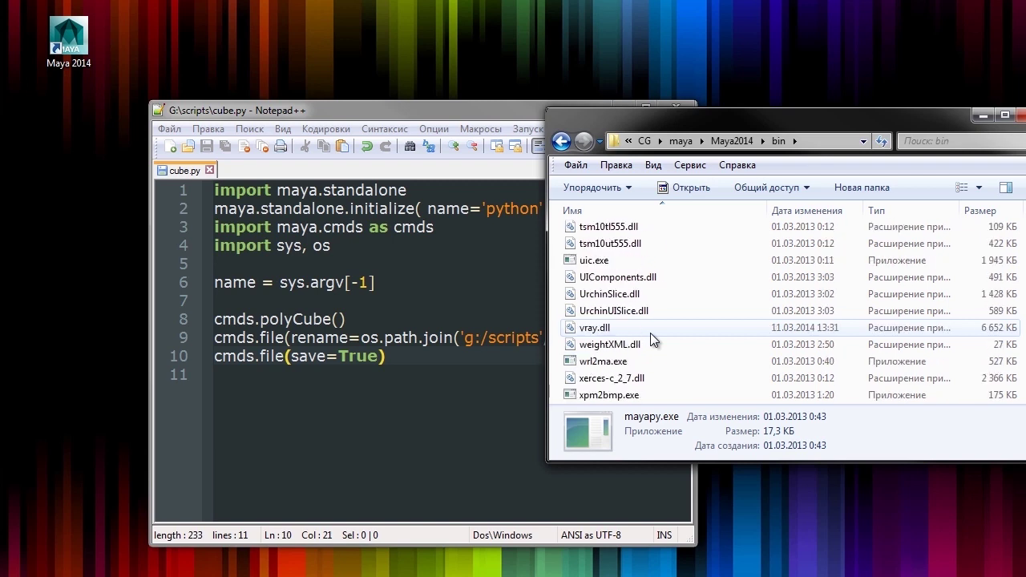
pyautogui.click(953, 142)
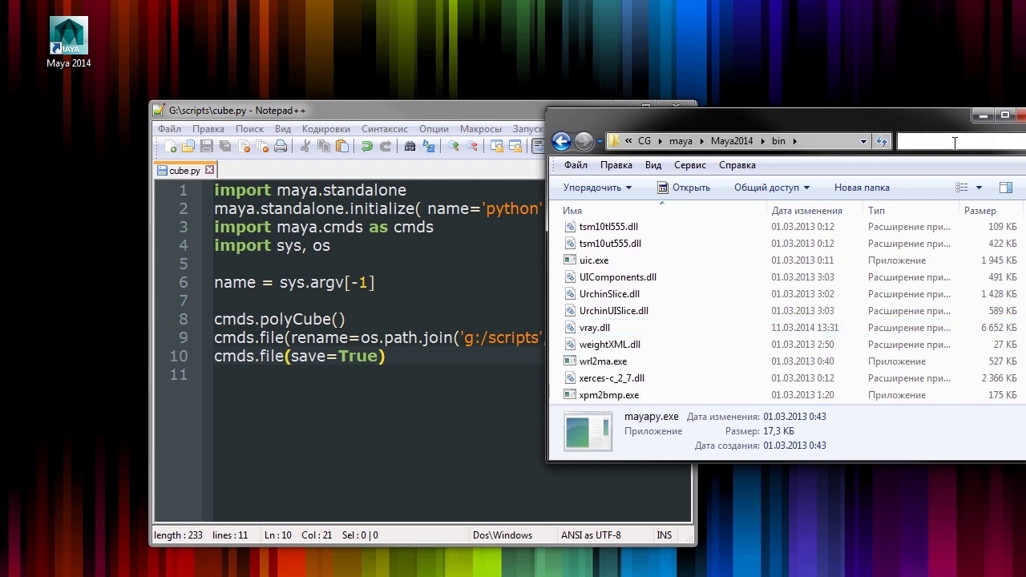
pyautogui.write('ren')
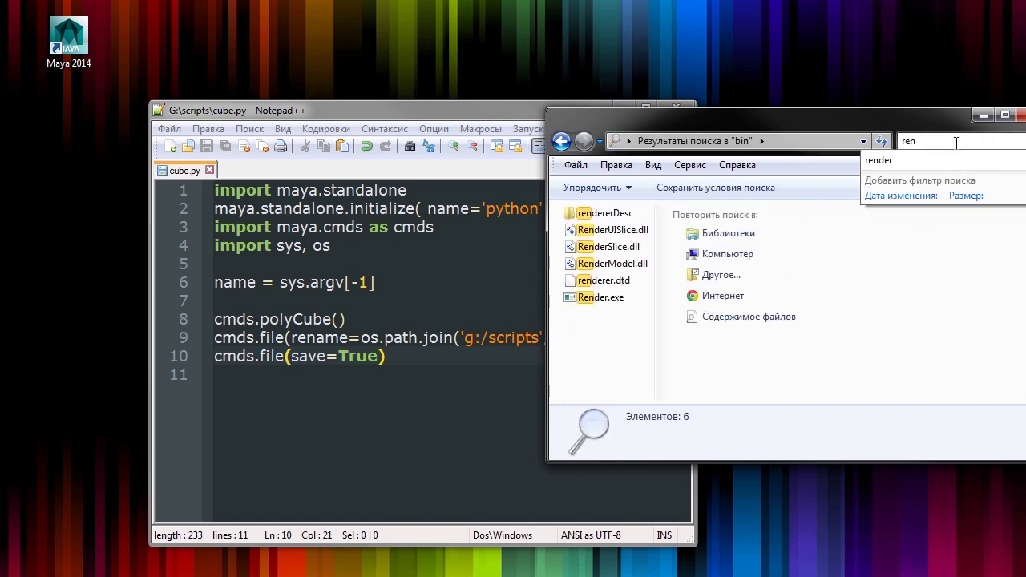
pyautogui.write('d')
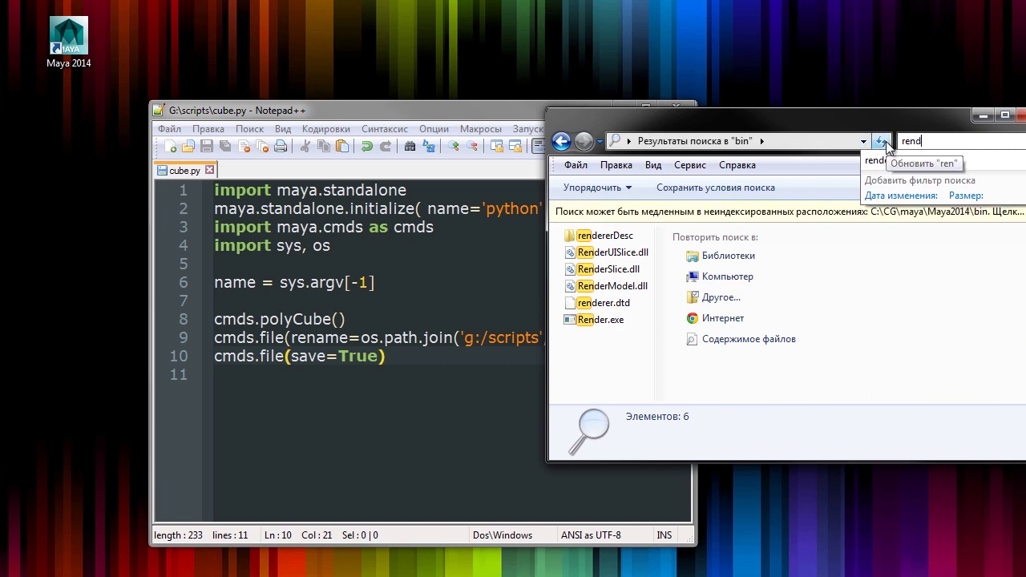
pyautogui.write('er')
pyautogui.click(615, 319)
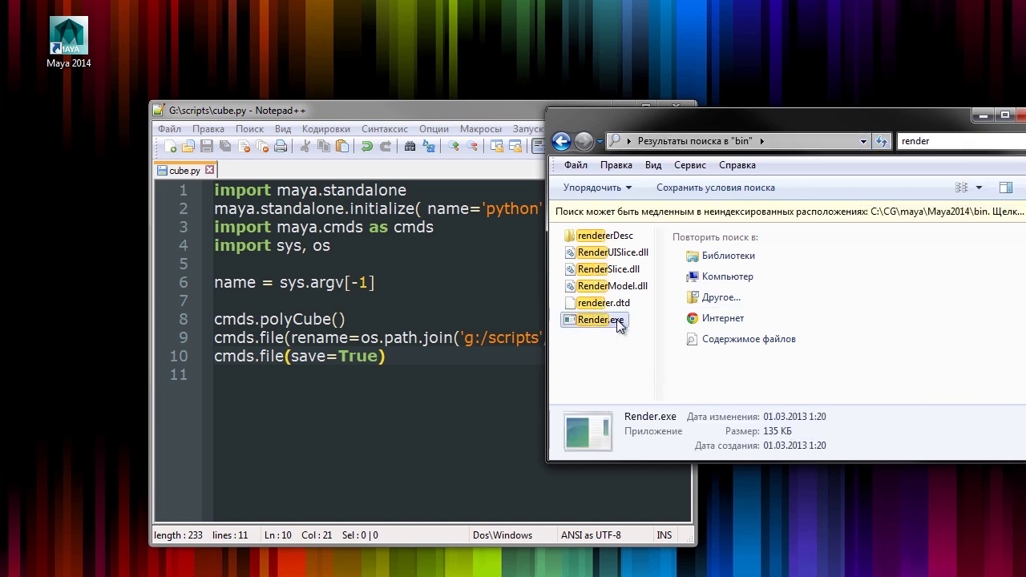
pyautogui.moveTo(675, 131); pyautogui.dragTo(693, 128)
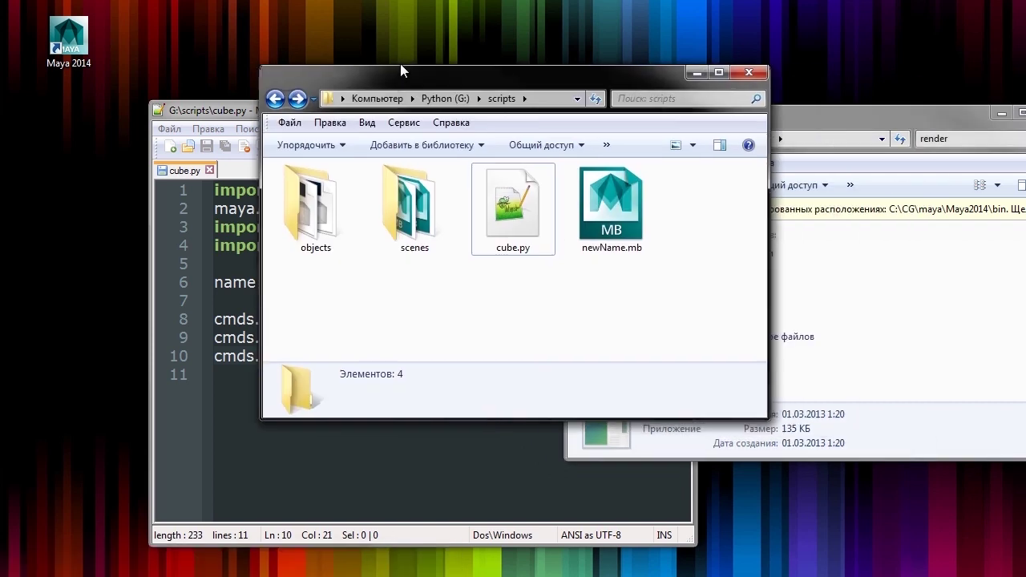
# Step: Open a command window in the scripts folder and run Render.exe by its full path
pyautogui.moveTo(401, 65); pyautogui.dragTo(294, 19)
pyautogui.rightClick(331, 230)
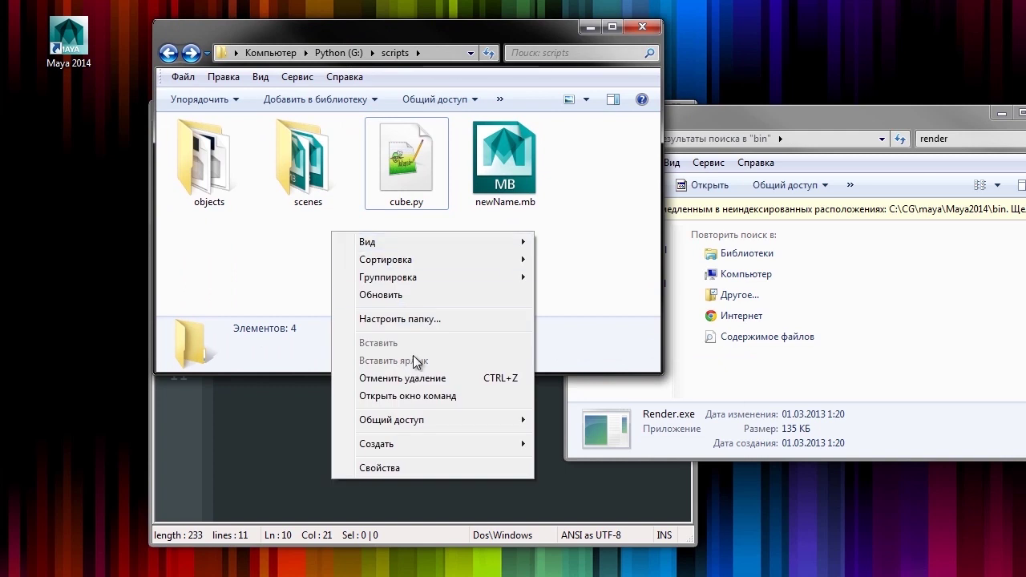
pyautogui.click(405, 395)
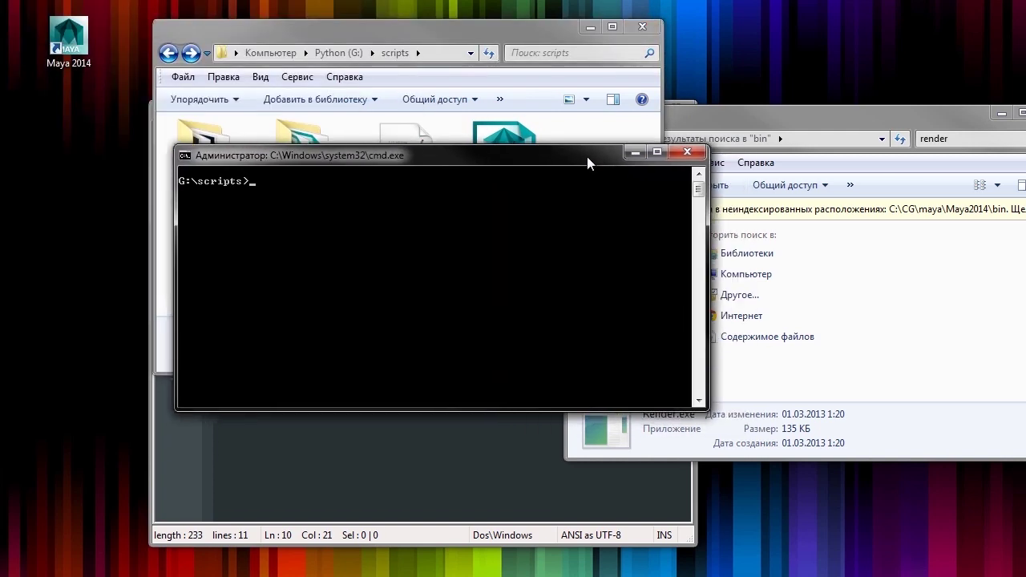
pyautogui.moveTo(772, 111); pyautogui.dragTo(852, 131)
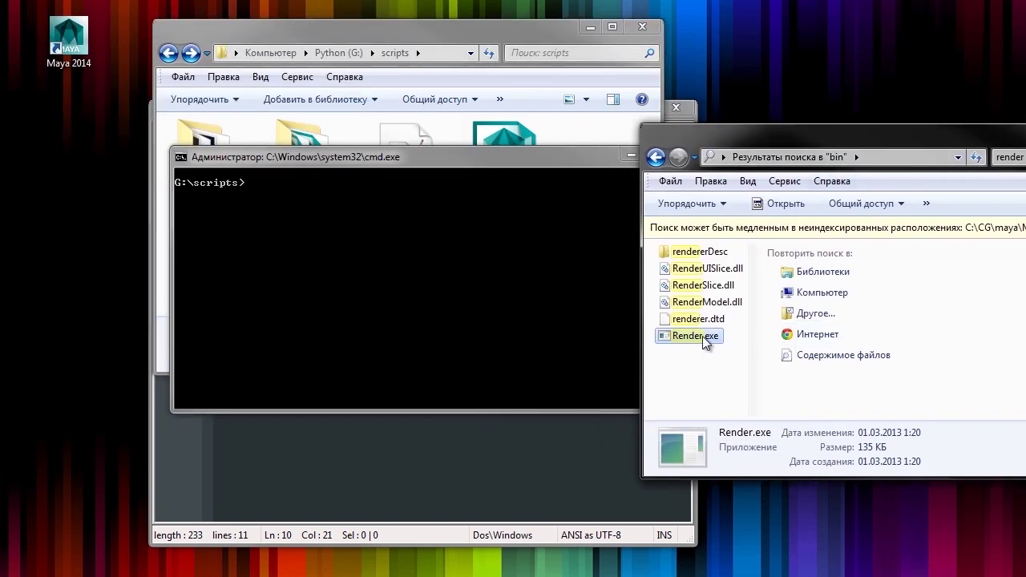
pyautogui.moveTo(361, 277); pyautogui.dragTo(362, 277)
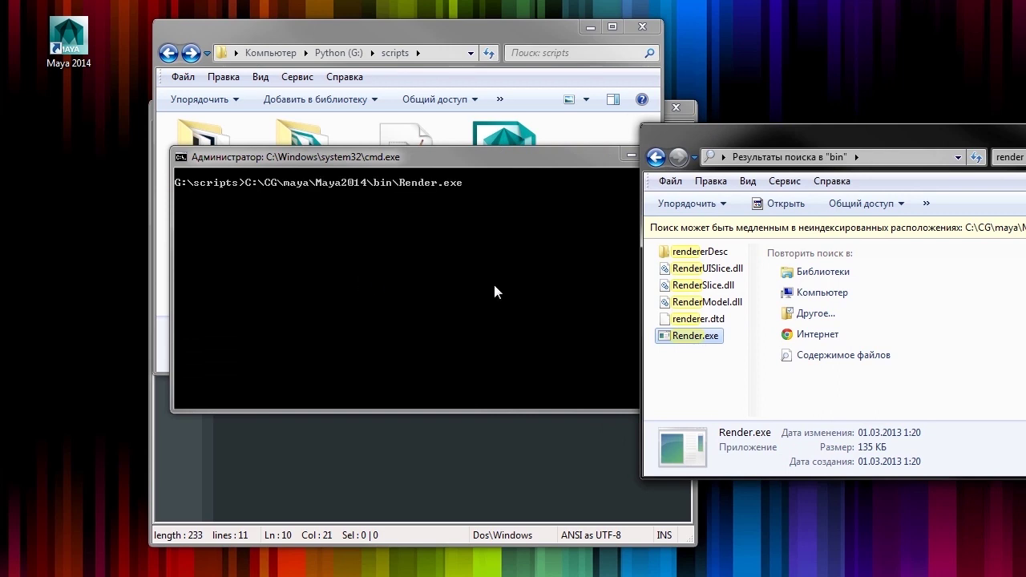
pyautogui.click(535, 251)
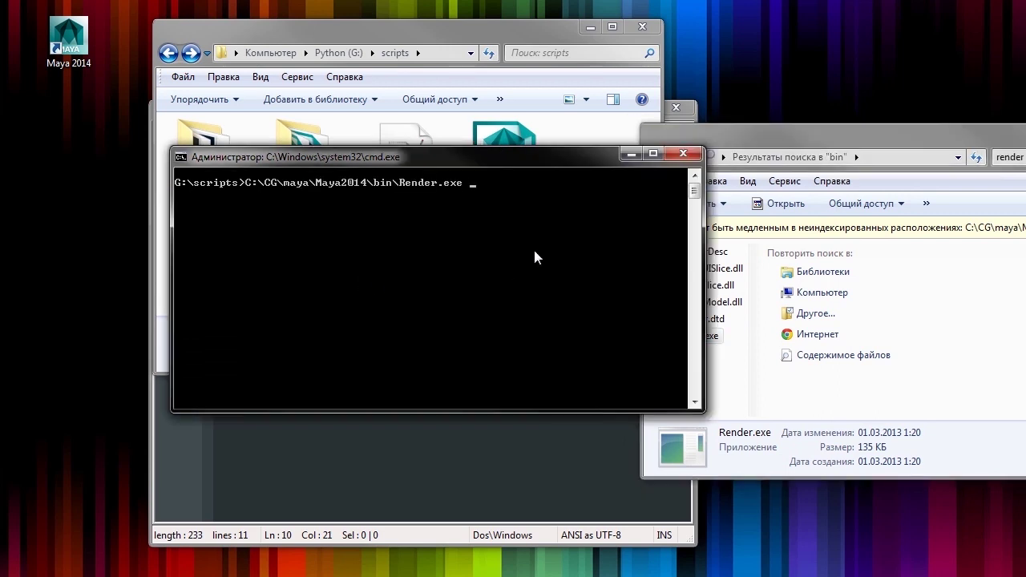
pyautogui.press('Return')
# Step: Rerun Render.exe with -help and enlarge the console at the top of the screen
pyautogui.press('Up')
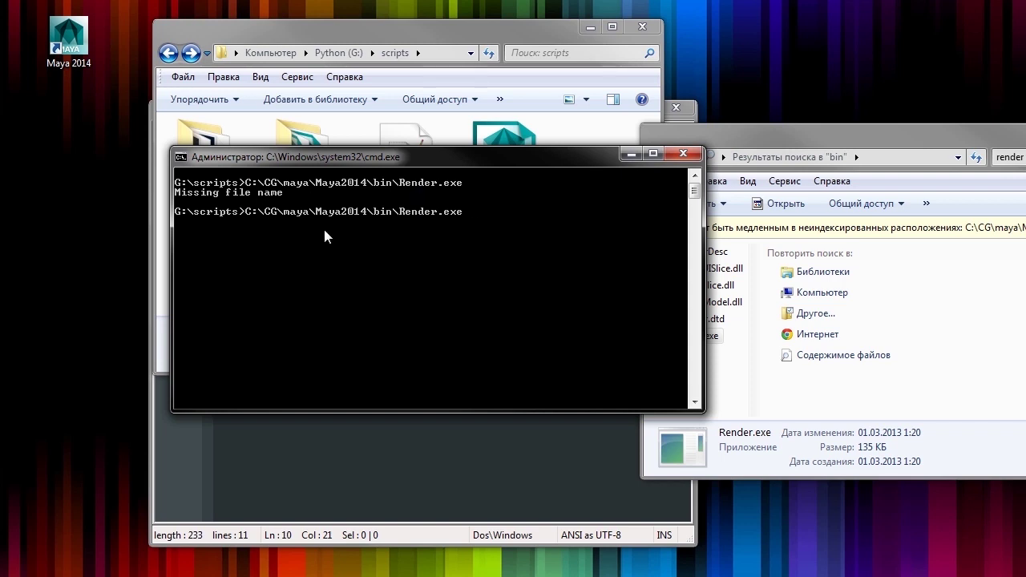
pyautogui.write(' -help')
pyautogui.press('Return')
pyautogui.moveTo(373, 156); pyautogui.dragTo(383, 27)
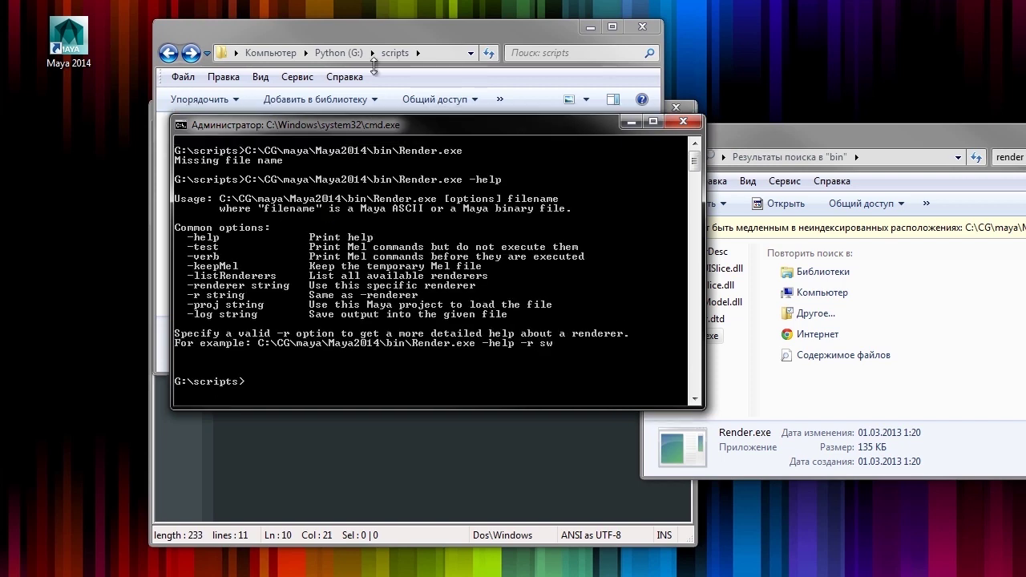
pyautogui.moveTo(491, 411); pyautogui.dragTo(489, 553)
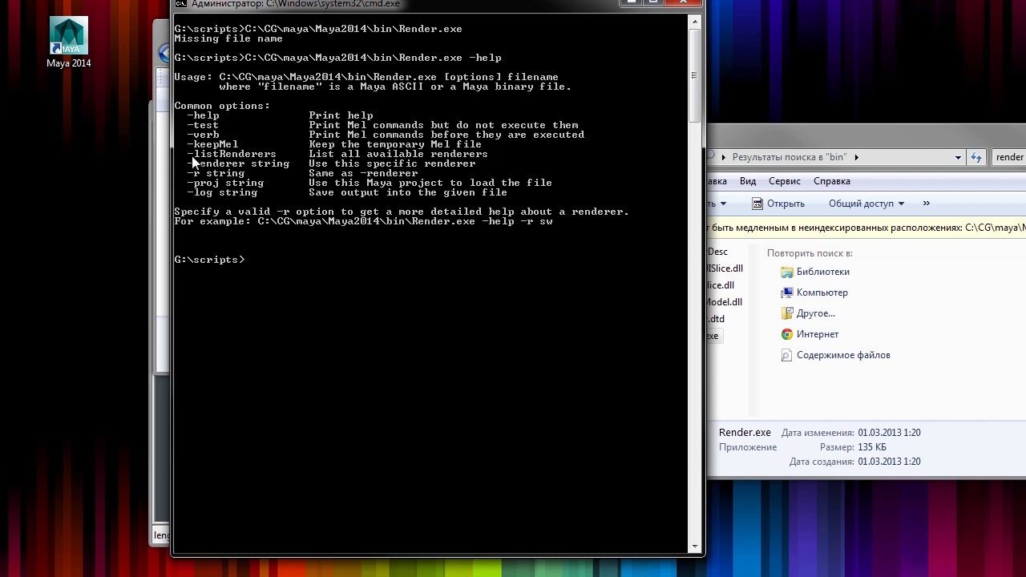
# Step: Copy the -listRenderers option from the help text and recall the Render.exe command for editing
pyautogui.rightClick(291, 176)
pyautogui.click(337, 187)
pyautogui.moveTo(278, 154); pyautogui.dragTo(187, 154)
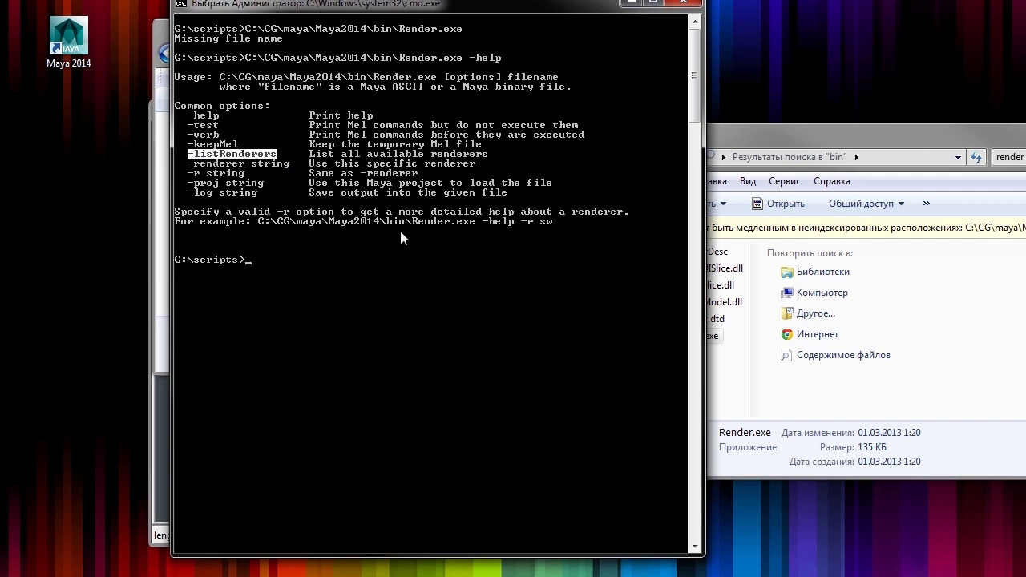
pyautogui.press('Return')
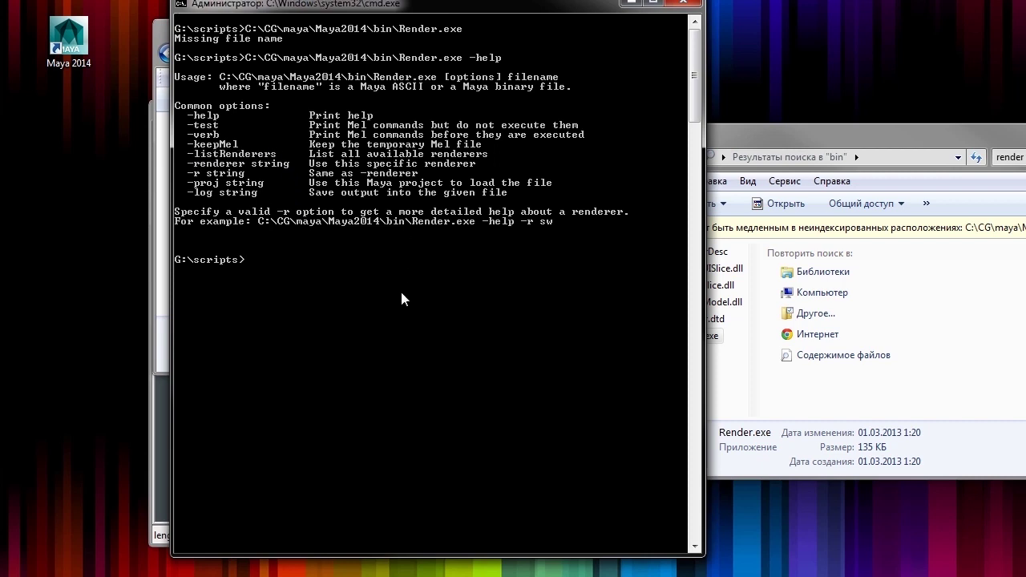
pyautogui.press('Up')
pyautogui.press('BackSpace')
# Step: Paste -listRenderers after Render.exe and run it to list sw, mr, vray and other renderers
pyautogui.rightClick(402, 294)
pyautogui.click(453, 336)
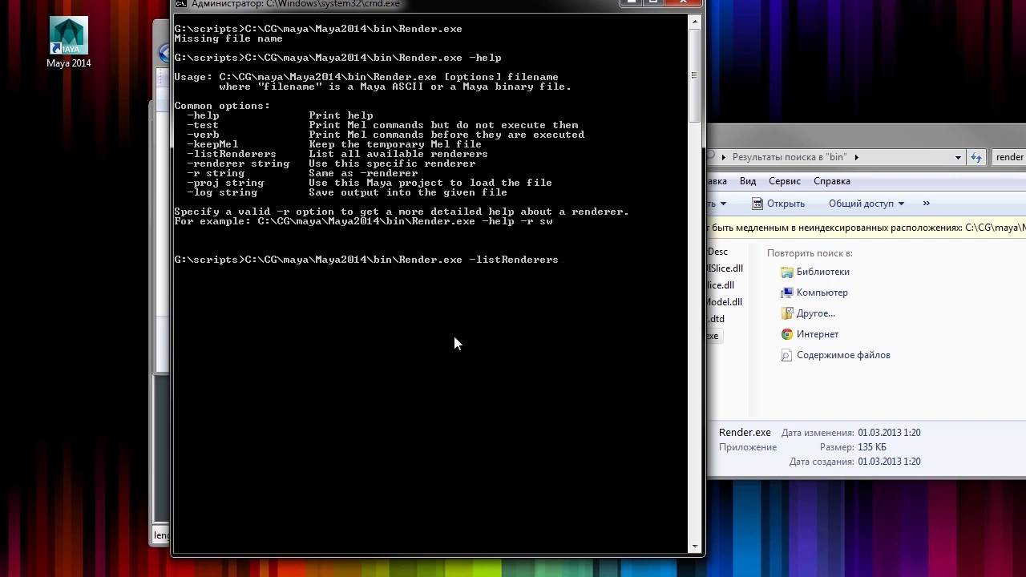
pyautogui.press('Return')
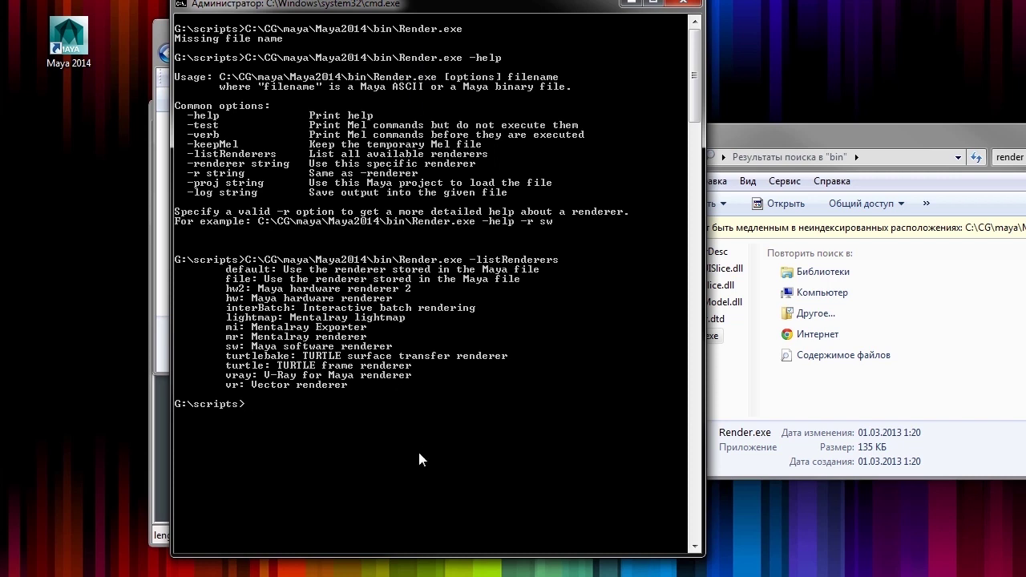
# Step: Run Render.exe -h and scroll through its full list of general-purpose flags
pyautogui.press('Up')
pyautogui.press('BackSpace')
pyautogui.press('BackSpace')
pyautogui.press('BackSpace')
pyautogui.press('BackSpace')
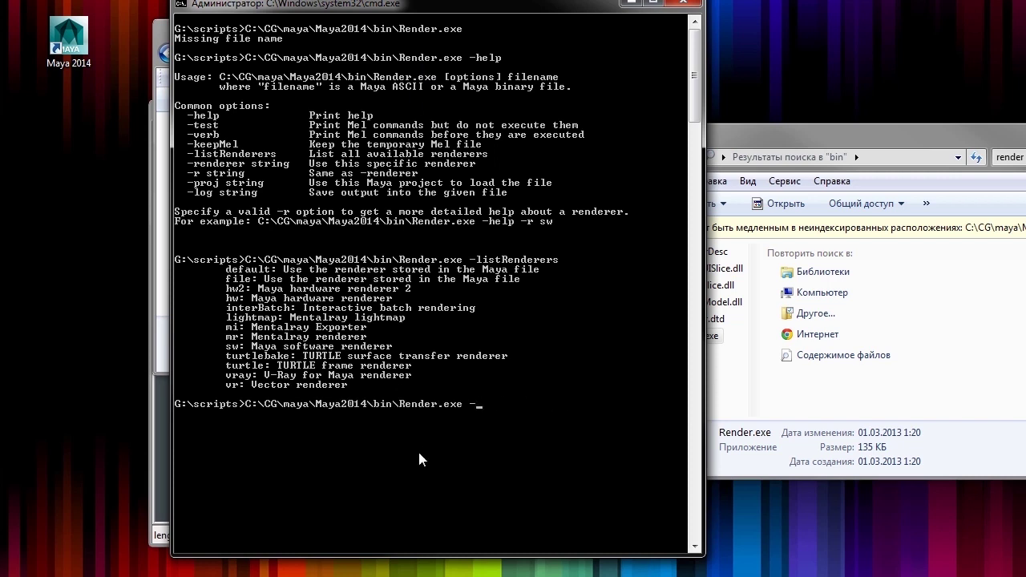
pyautogui.write('h')
pyautogui.press('Return')
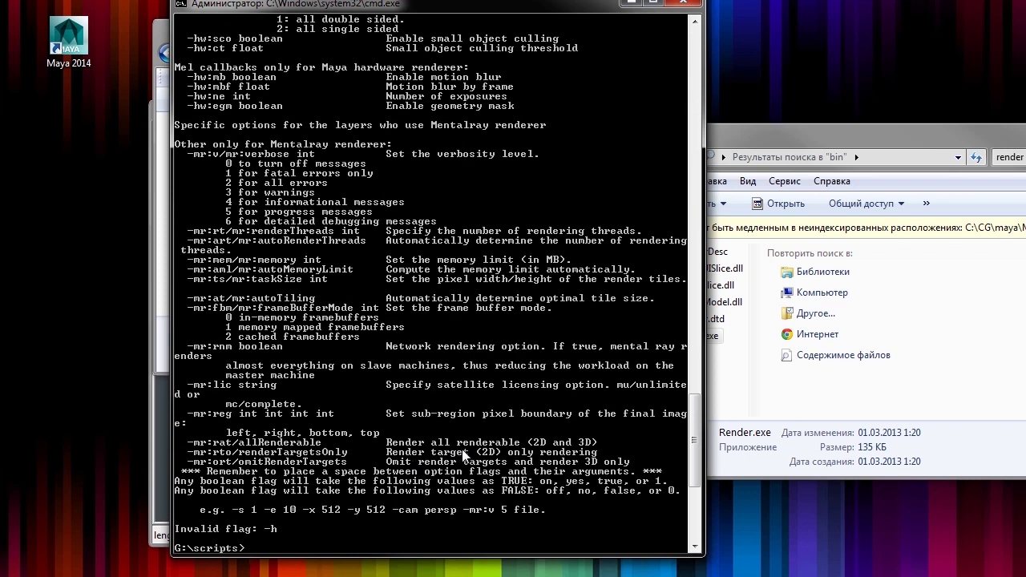
pyautogui.moveTo(691, 437)
pyautogui.mouseDown()
pyautogui.moveTo(697, 190)
pyautogui.moveTo(682, 86)
pyautogui.mouseUp()
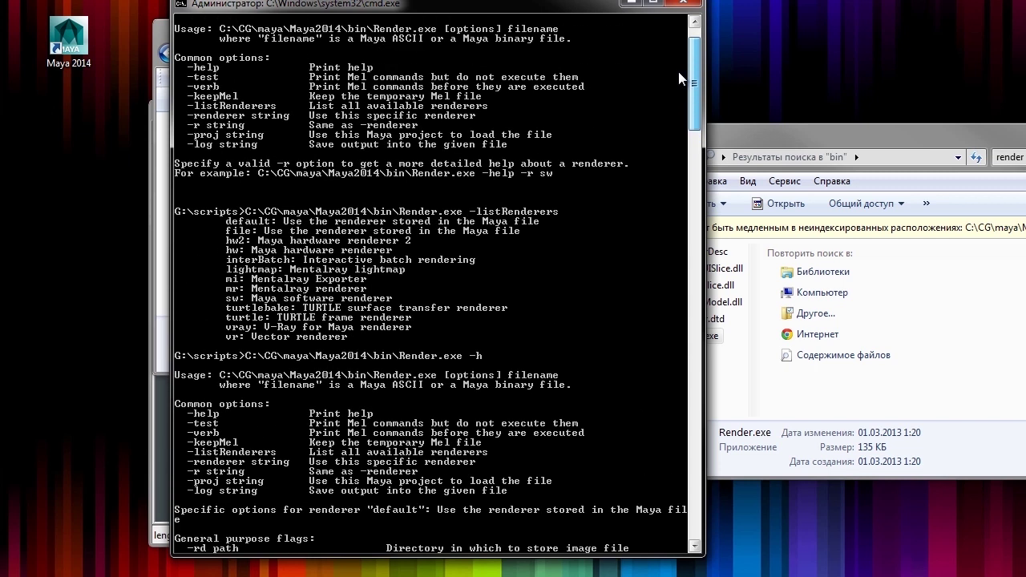
pyautogui.moveTo(681, 80); pyautogui.dragTo(648, 143)
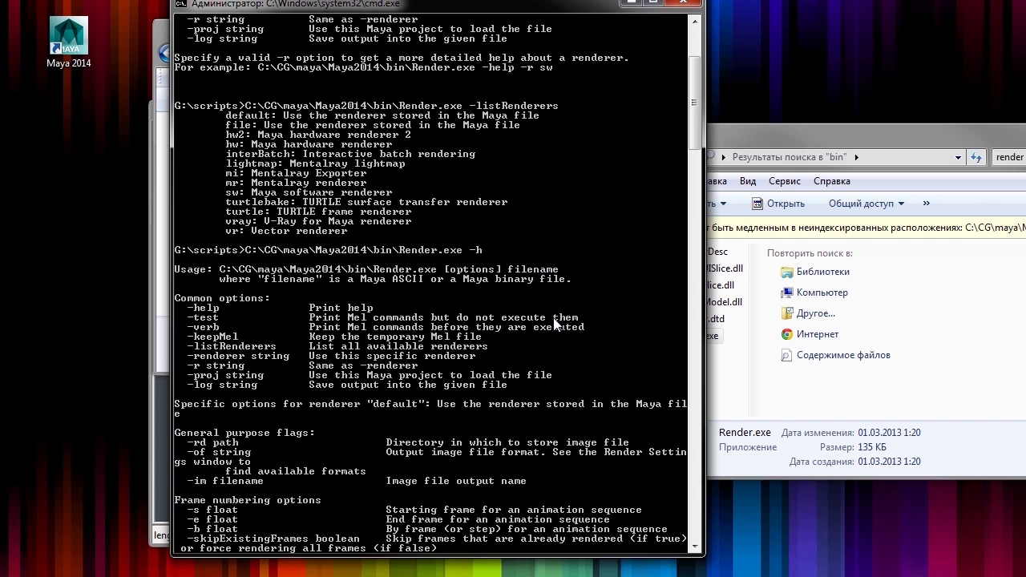
pyautogui.moveTo(694, 122); pyautogui.dragTo(690, 168)
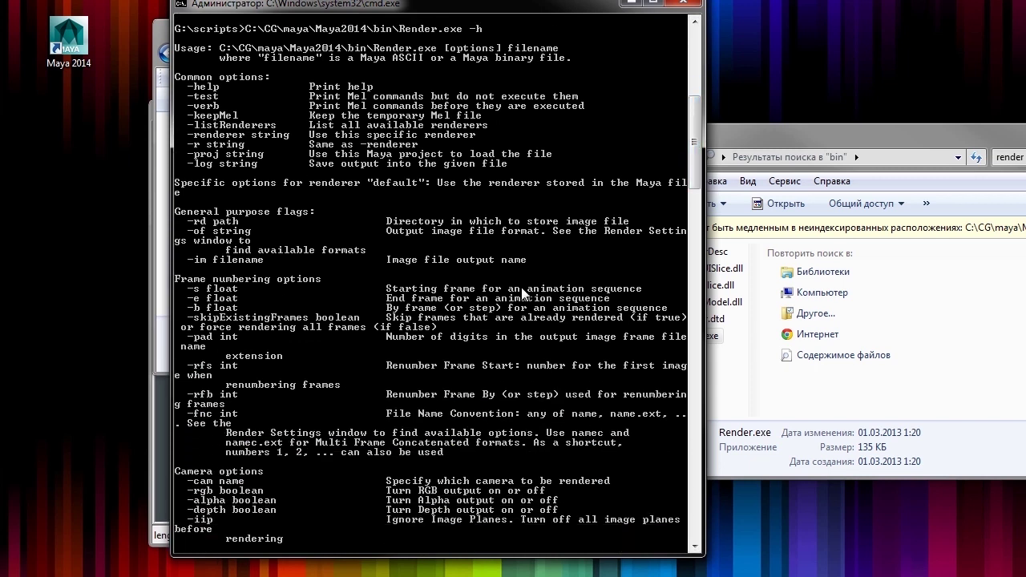
pyautogui.moveTo(734, 138); pyautogui.dragTo(1025, 144)
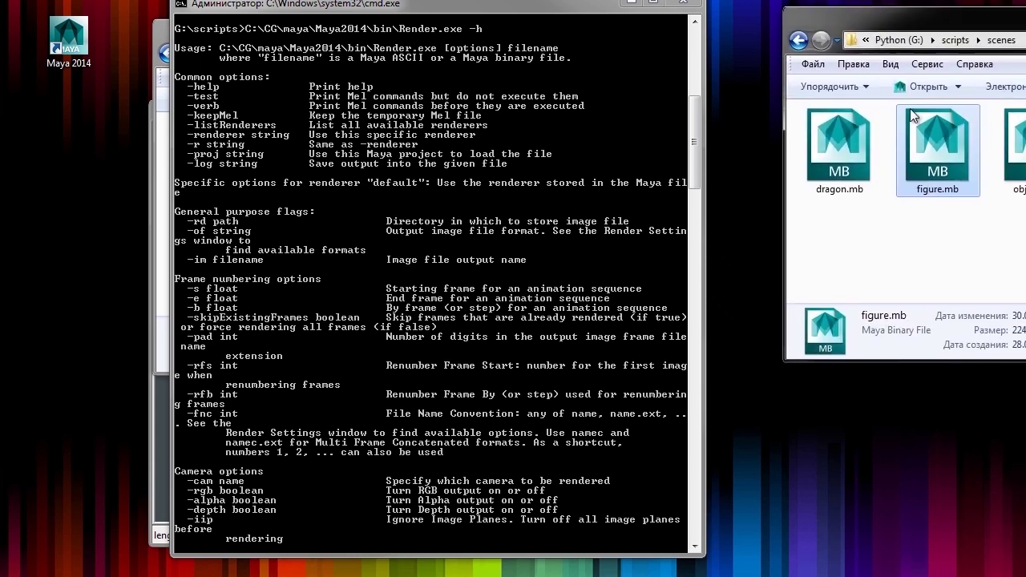
# Step: Create a new blank document, new 2, in Notepad++
pyautogui.click(839, 148)
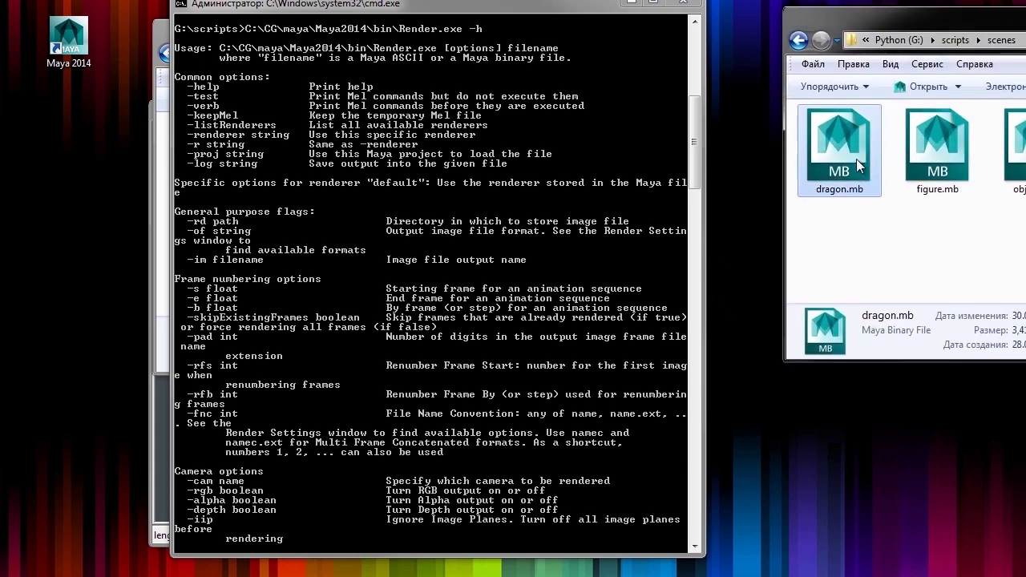
pyautogui.click(155, 406)
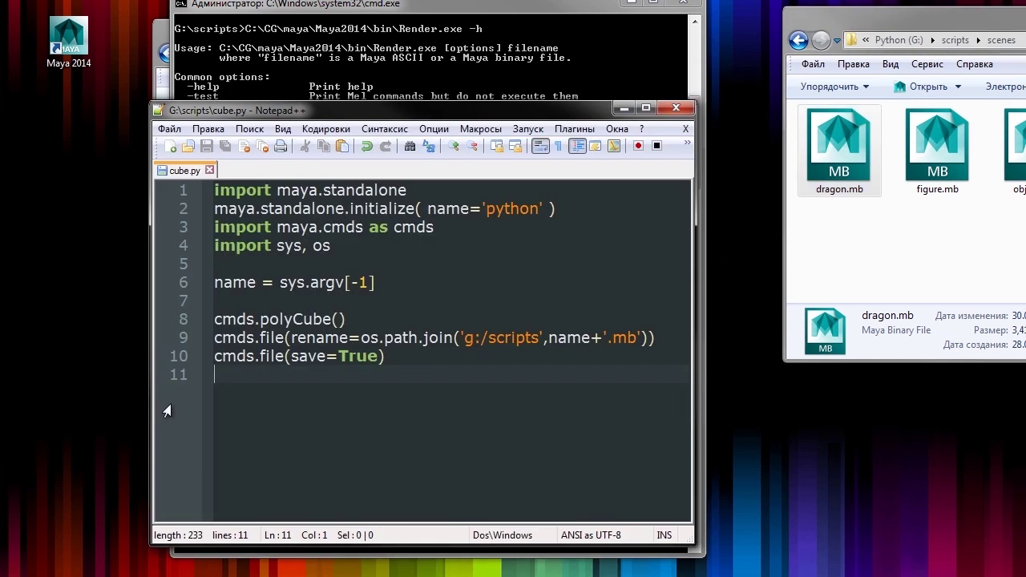
pyautogui.click(165, 35)
pyautogui.click(353, 230)
pyautogui.rightClick(353, 230)
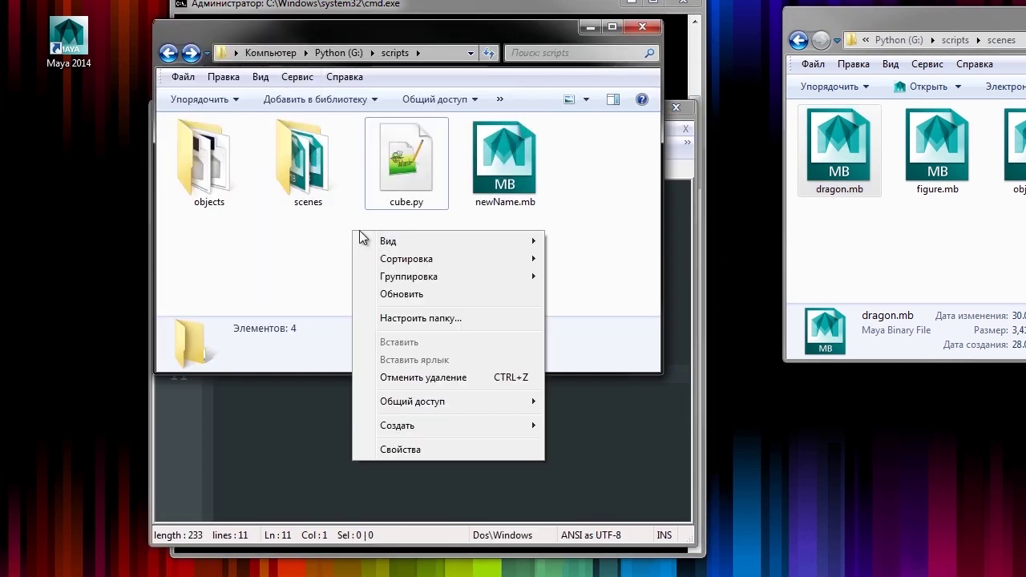
pyautogui.moveTo(396, 425)
pyautogui.click(320, 426)
pyautogui.doubleClick(284, 174)
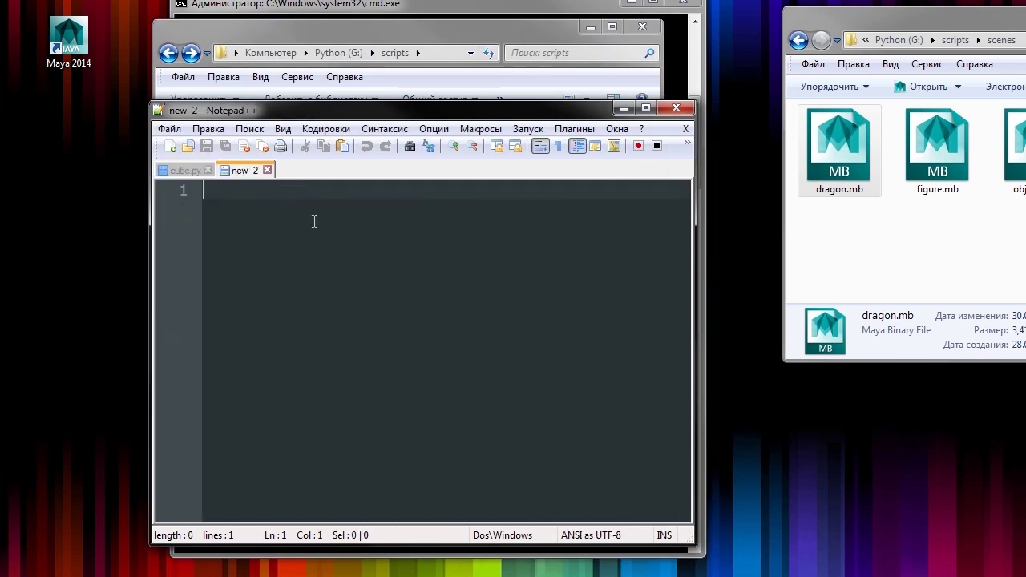
pyautogui.moveTo(480, 113); pyautogui.dragTo(498, 122)
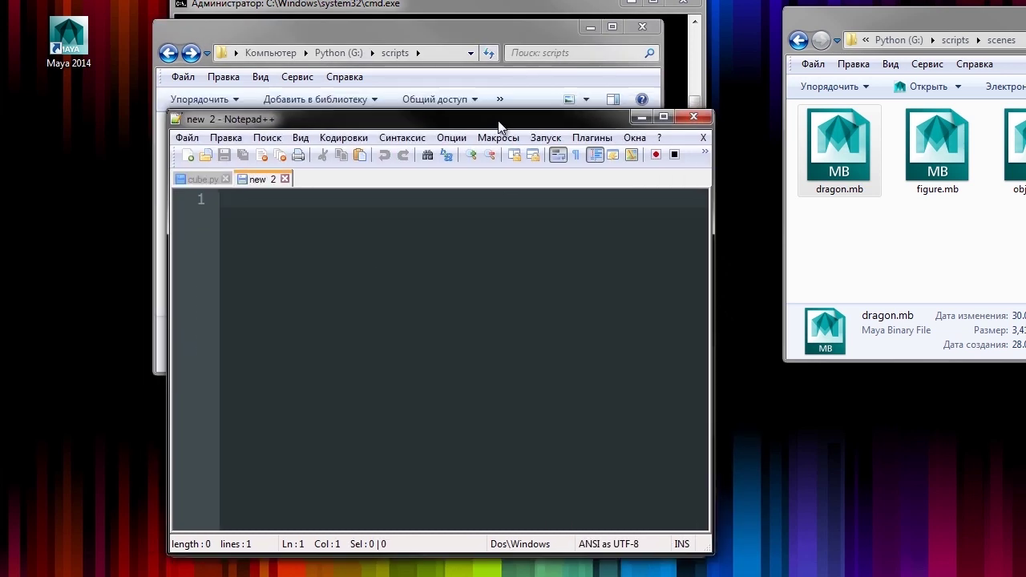
# Step: Copy the C:\CG\maya\Maya2014\bin\Render.exe path from the console into the new document
pyautogui.click(548, 6)
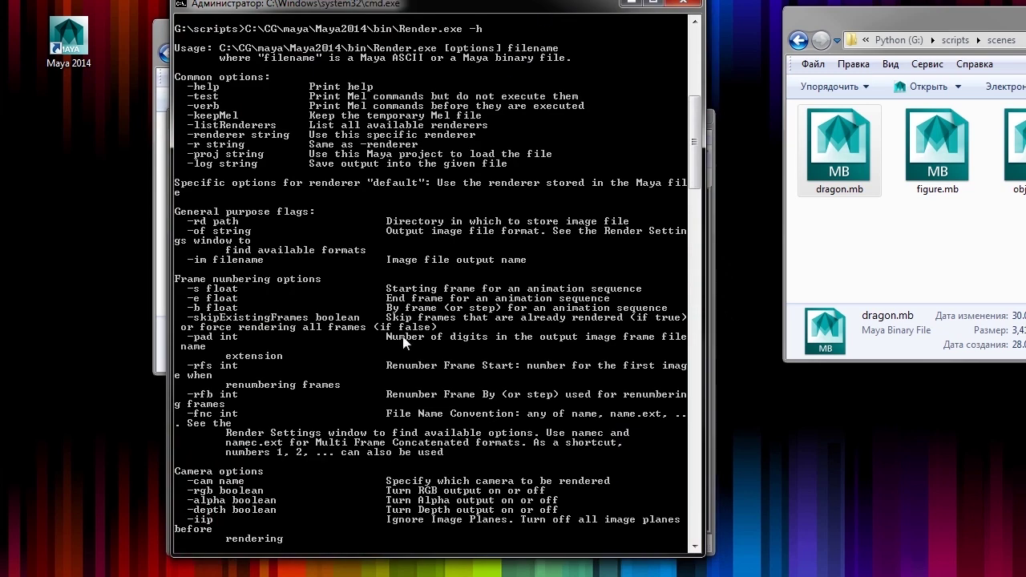
pyautogui.scroll(4, 469, 233)
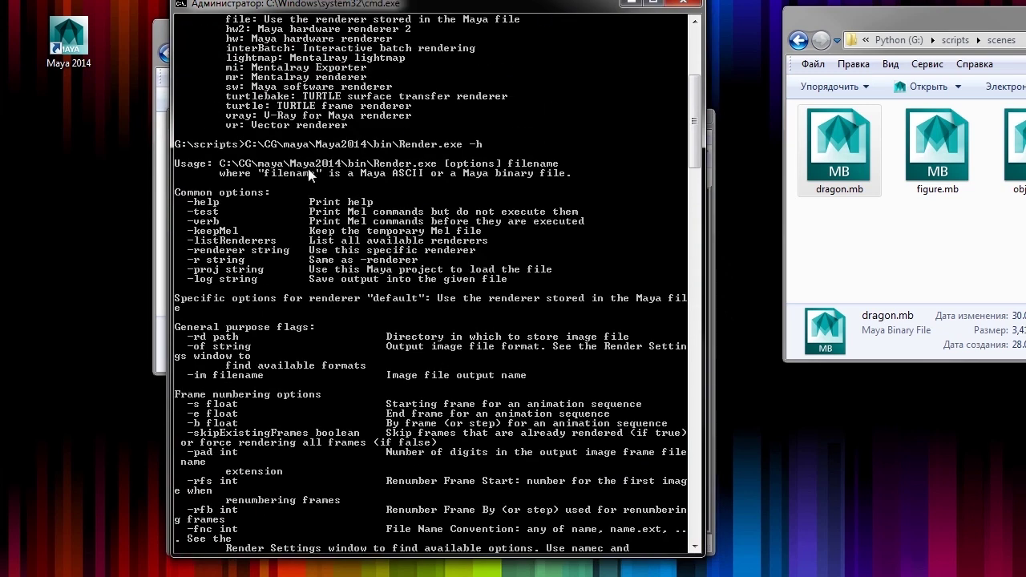
pyautogui.moveTo(438, 164); pyautogui.dragTo(224, 167)
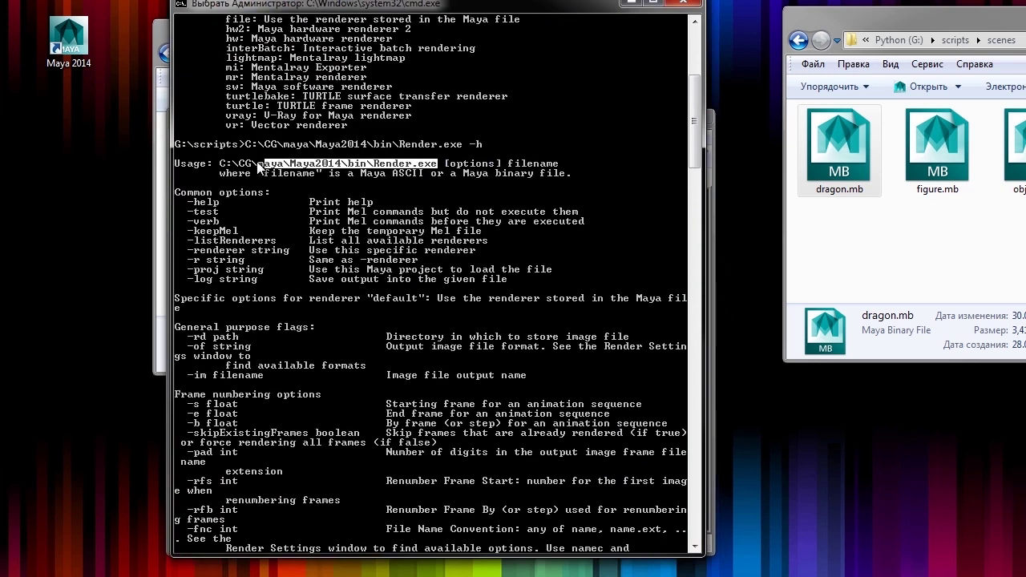
pyautogui.rightClick(224, 166)
pyautogui.moveTo(339, 9)
pyautogui.mouseDown()
pyautogui.moveTo(530, 5)
pyautogui.moveTo(568, 16)
pyautogui.mouseUp()
pyautogui.rightClick(240, 216)
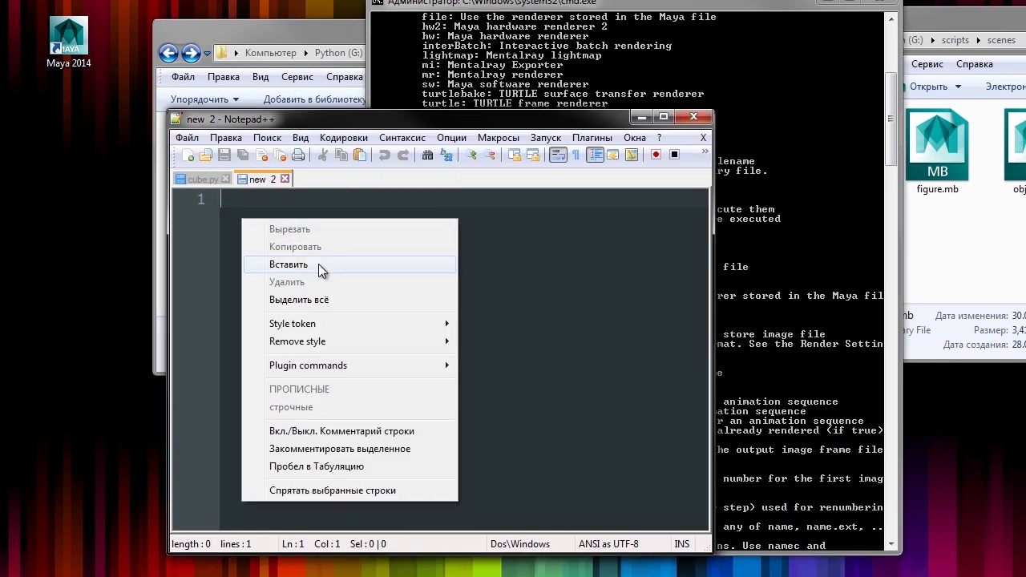
pyautogui.click(318, 264)
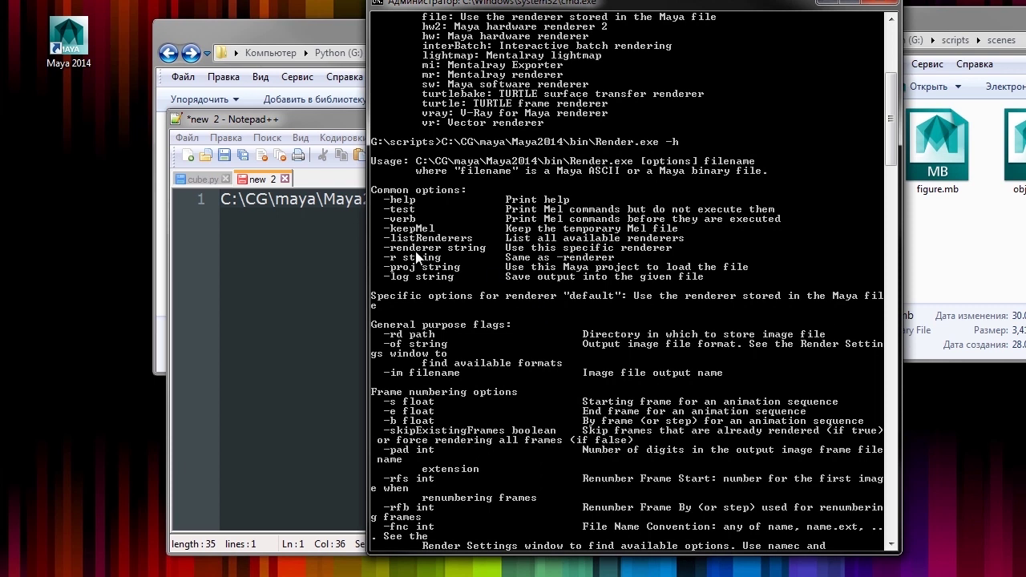
# Step: Copy the -renderer option from the help and paste it after the Render.exe path
pyautogui.rightClick(469, 270)
pyautogui.click(501, 273)
pyautogui.moveTo(443, 249); pyautogui.dragTo(388, 255)
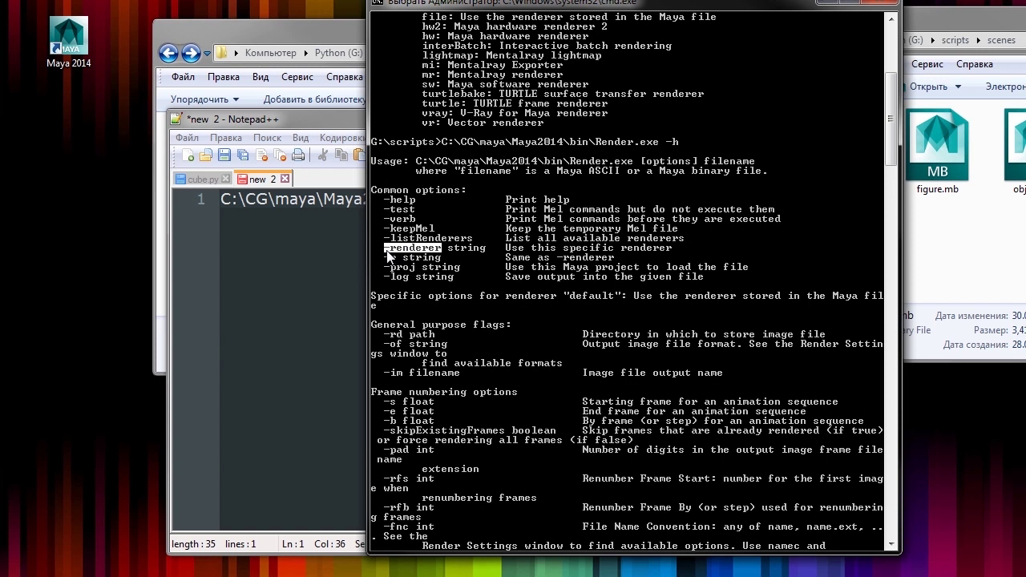
pyautogui.press('Return')
pyautogui.click(332, 224)
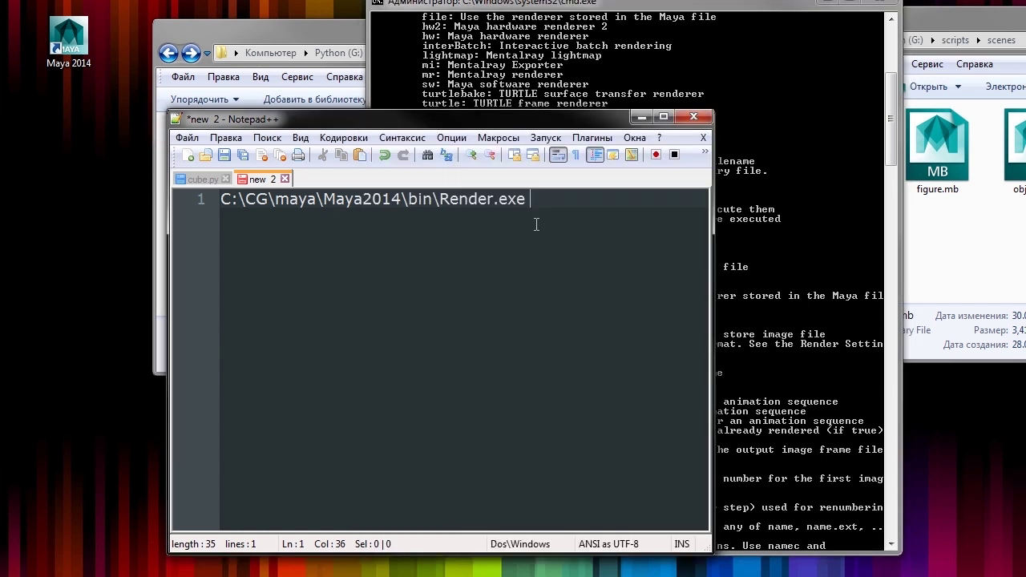
pyautogui.rightClick(548, 198)
pyautogui.click(597, 247)
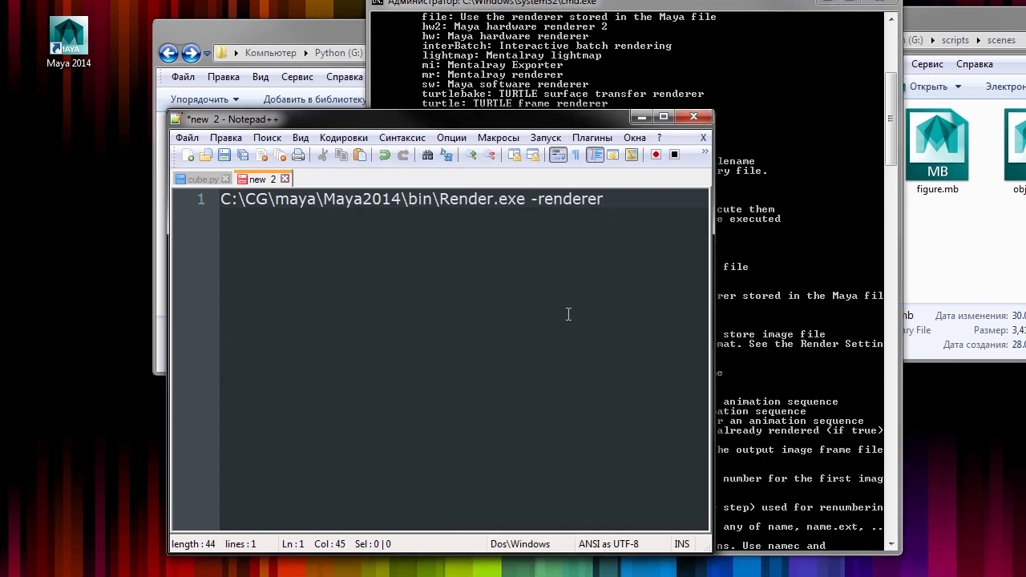
# Step: Type mr after -renderer, checking the console help text alongside
pyautogui.click(793, 318)
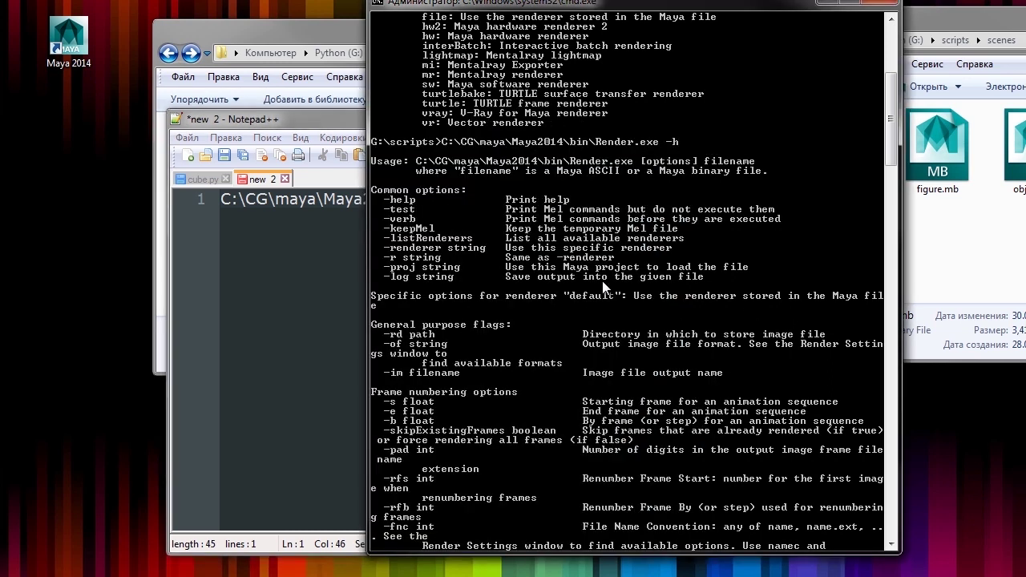
pyautogui.scroll(2, 602, 280)
pyautogui.scroll(1, 498, 135)
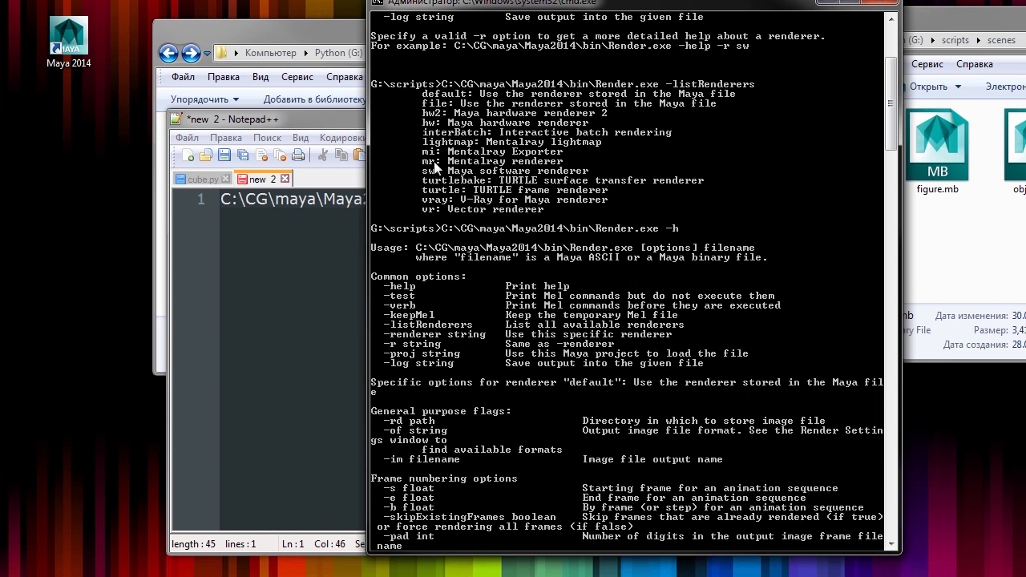
pyautogui.click(336, 212)
pyautogui.write('mr')
pyautogui.click(755, 223)
pyautogui.scroll(-4, 477, 330)
pyautogui.scroll(-1, 477, 329)
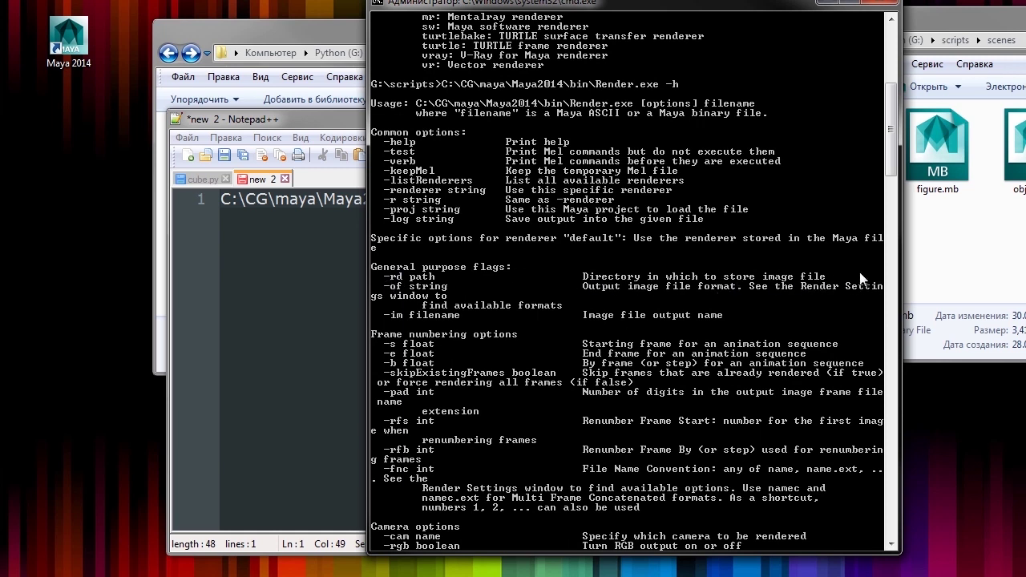
pyautogui.click(986, 224)
# Step: Add -rd followed by the G:\scripts\scenes folder path to the command
pyautogui.click(962, 40)
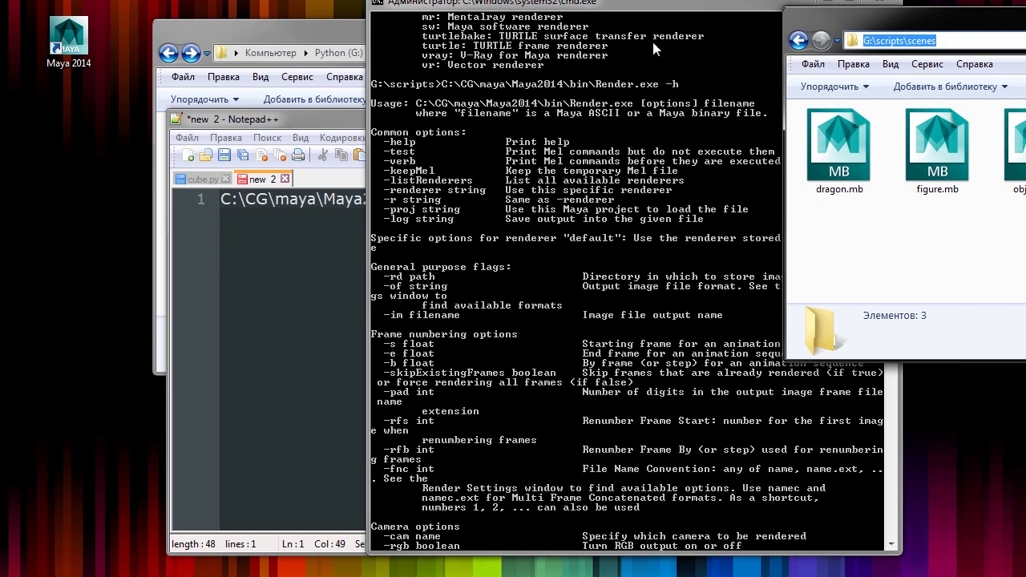
pyautogui.click(244, 285)
pyautogui.write('-rd')
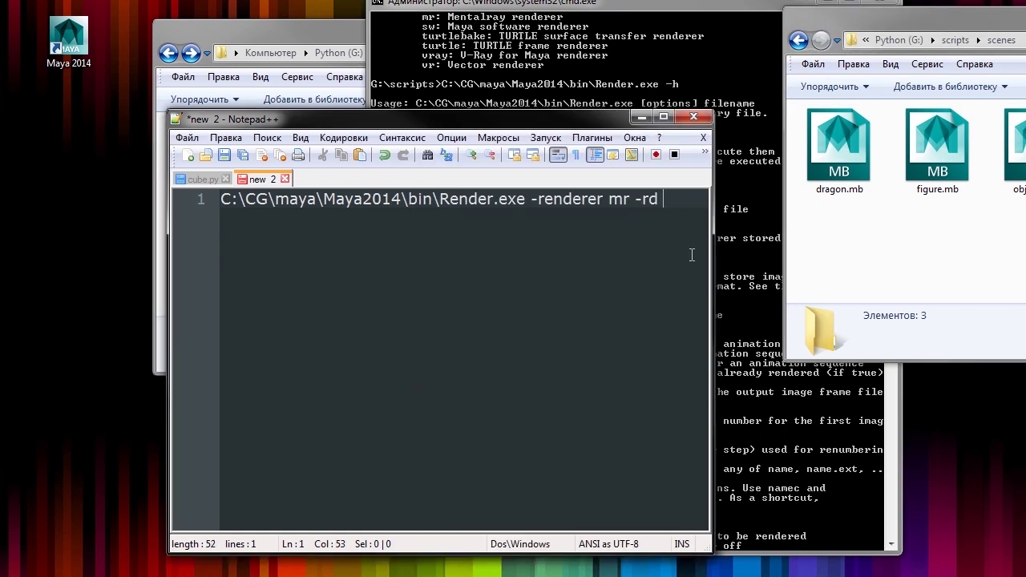
pyautogui.write('G:\\scripts\\scenes')
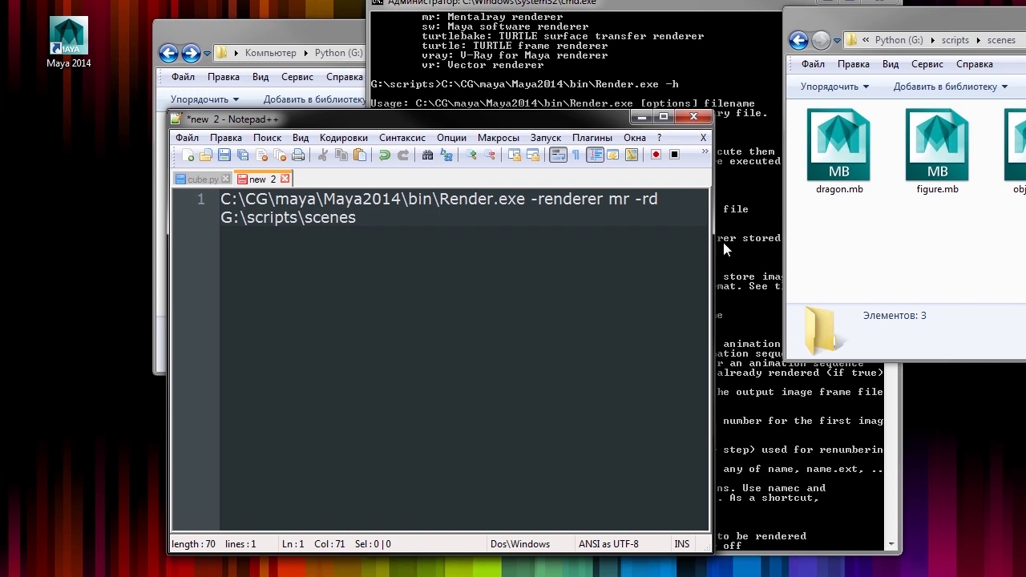
# Step: Append -of exr for EXR output, consulting the render help text
pyautogui.click(723, 248)
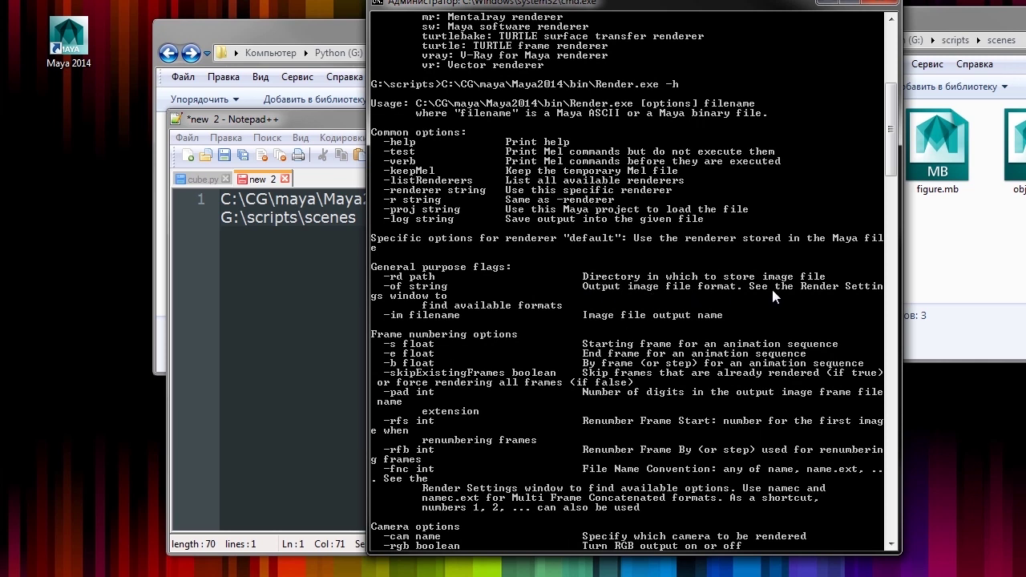
pyautogui.click(335, 290)
pyautogui.write('-of exr')
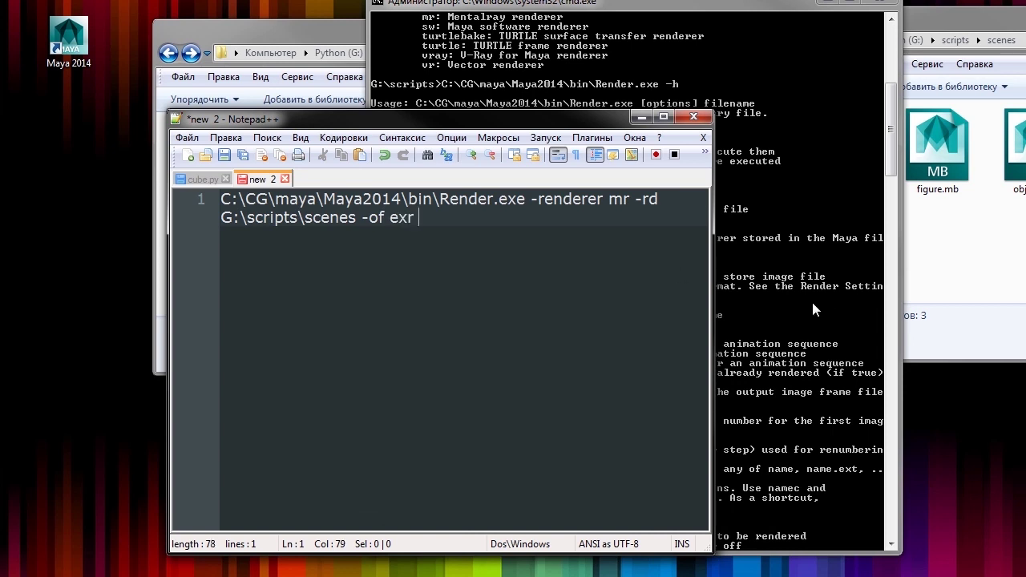
pyautogui.click(811, 305)
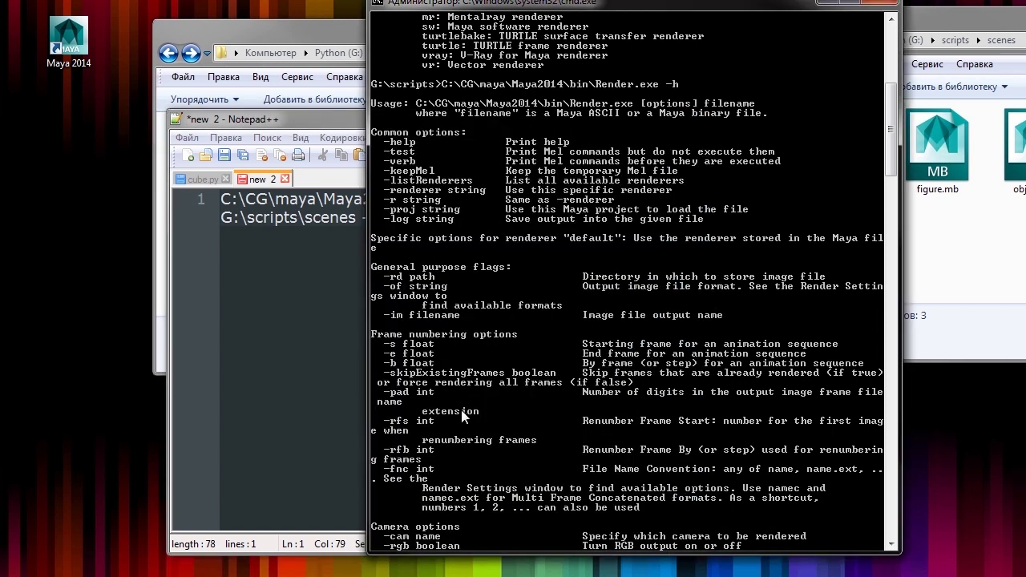
pyautogui.scroll(-4, 460, 410)
pyautogui.scroll(-1, 461, 409)
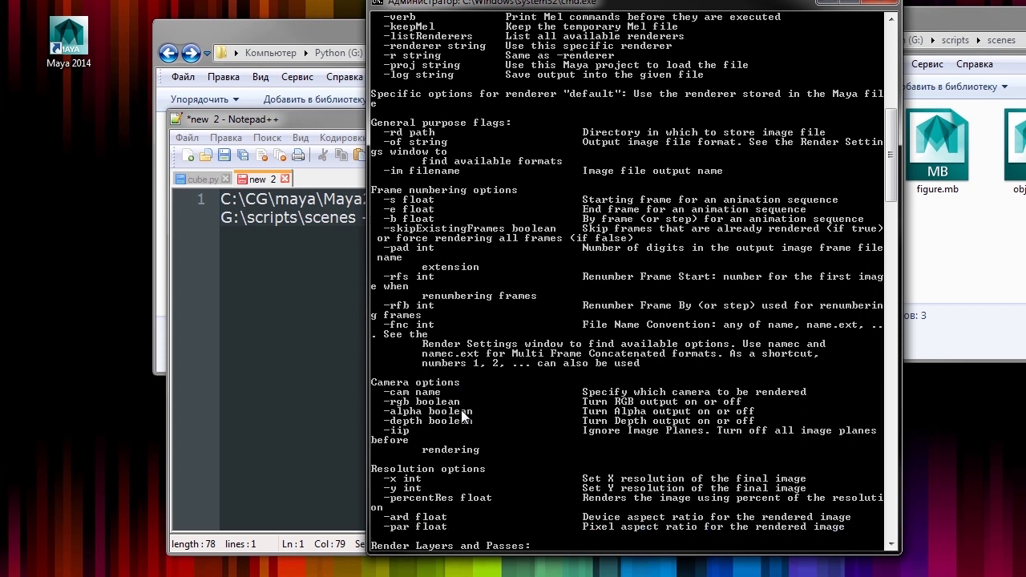
pyautogui.scroll(-1, 461, 409)
pyautogui.scroll(-1, 461, 409)
pyautogui.scroll(-1, 461, 409)
pyautogui.scroll(-1, 461, 409)
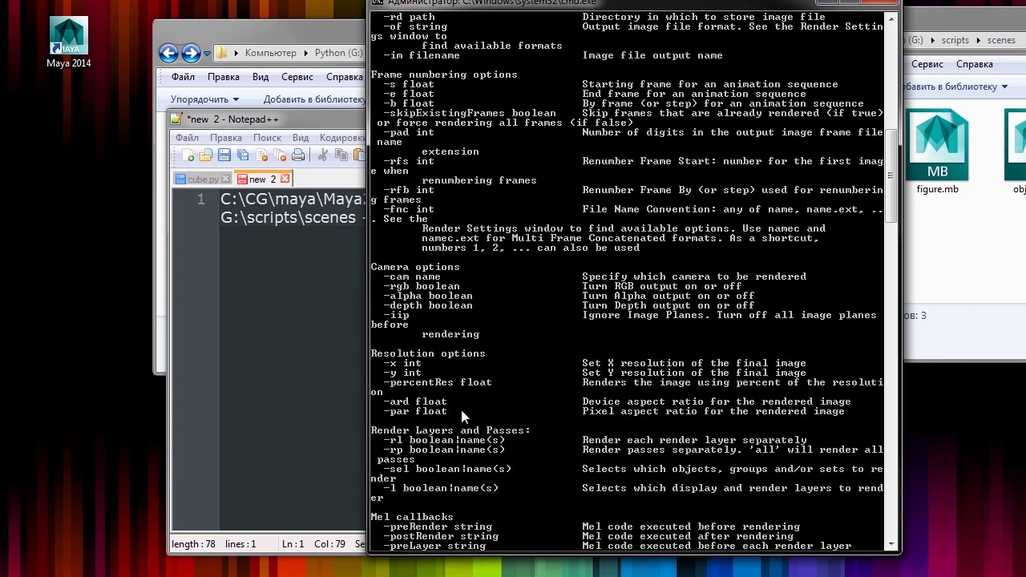
pyautogui.scroll(5, 461, 409)
# Step: Copy dragon.mb's full path from Explorer and paste it at the end of the command
pyautogui.click(974, 282)
pyautogui.click(843, 152)
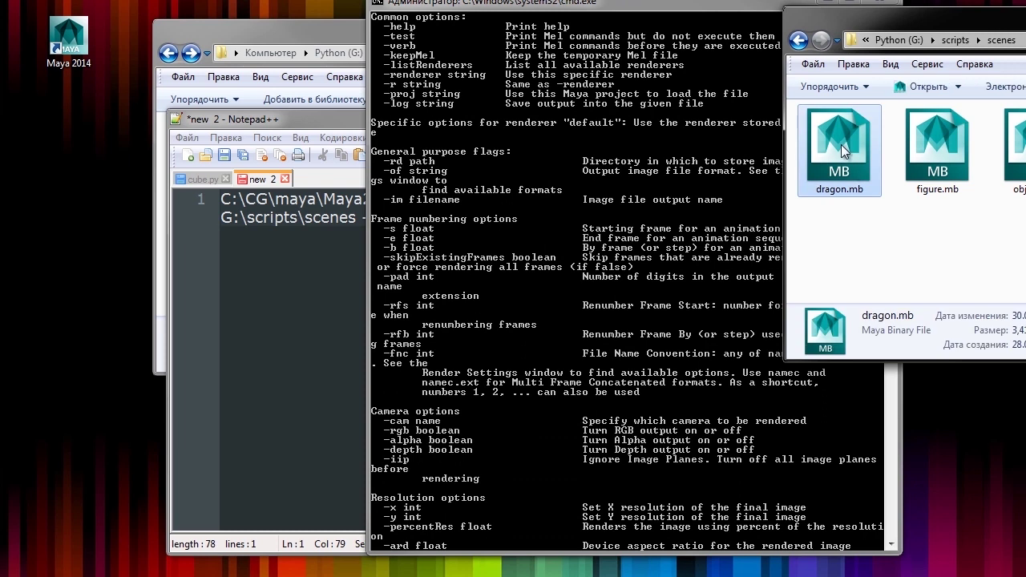
pyautogui.rightClick(839, 145)
pyautogui.click(929, 293)
pyautogui.click(321, 250)
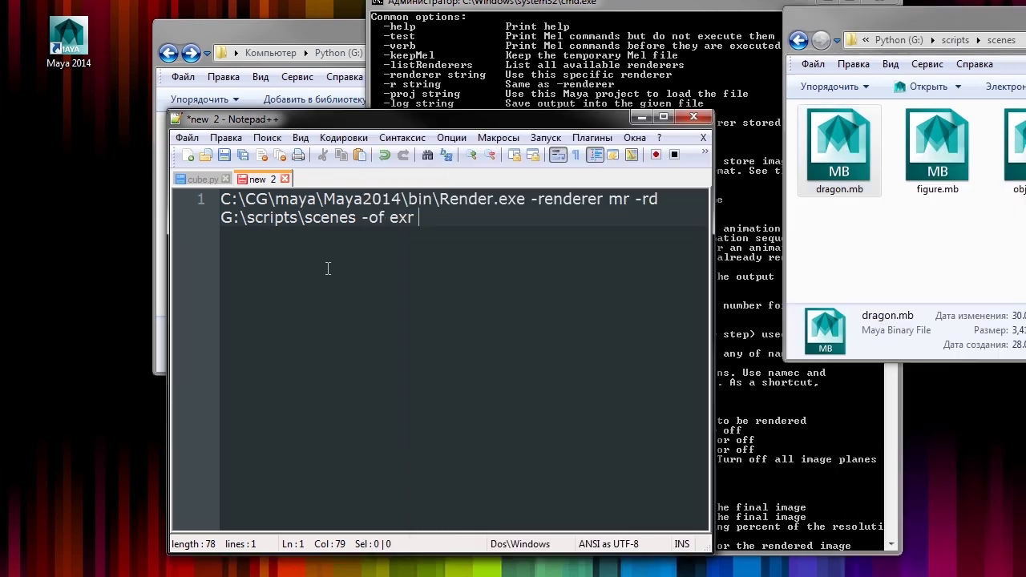
pyautogui.write('G:\\scripts\\scenes\\dragon.mb')
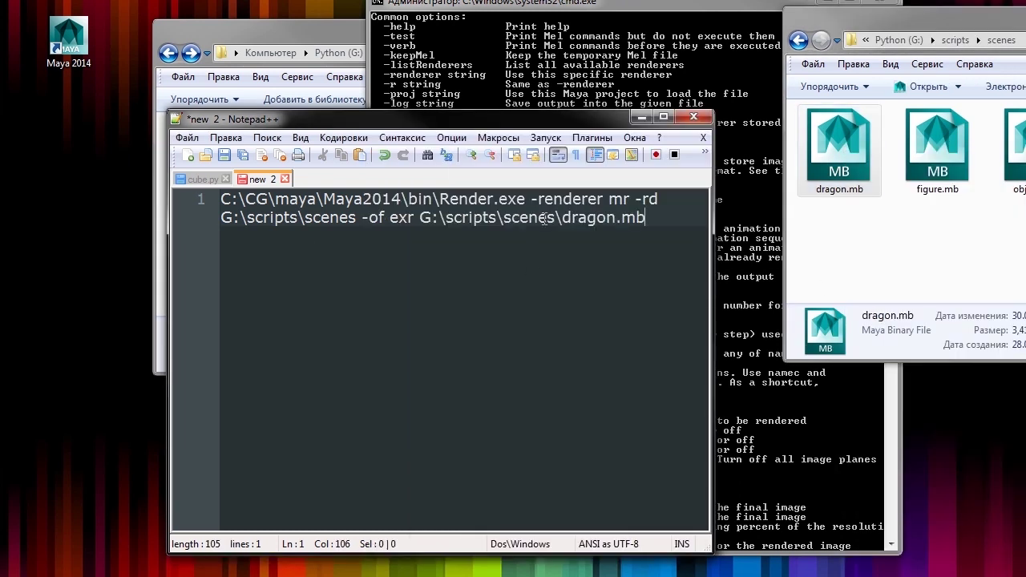
# Step: Select and copy the complete render command line
pyautogui.moveTo(648, 218); pyautogui.dragTo(221, 197)
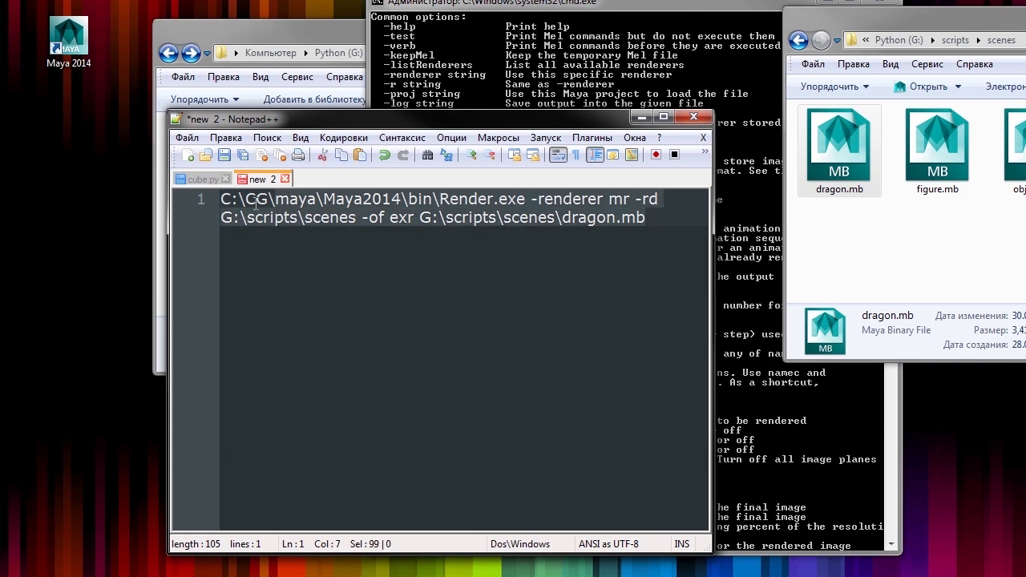
pyautogui.rightClick(375, 208)
pyautogui.click(437, 234)
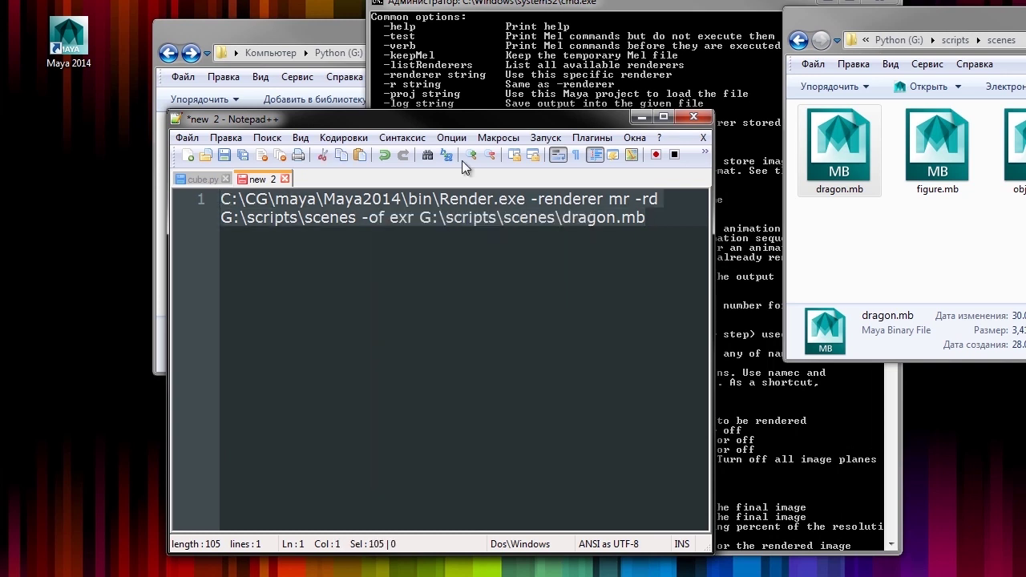
pyautogui.click(590, 197)
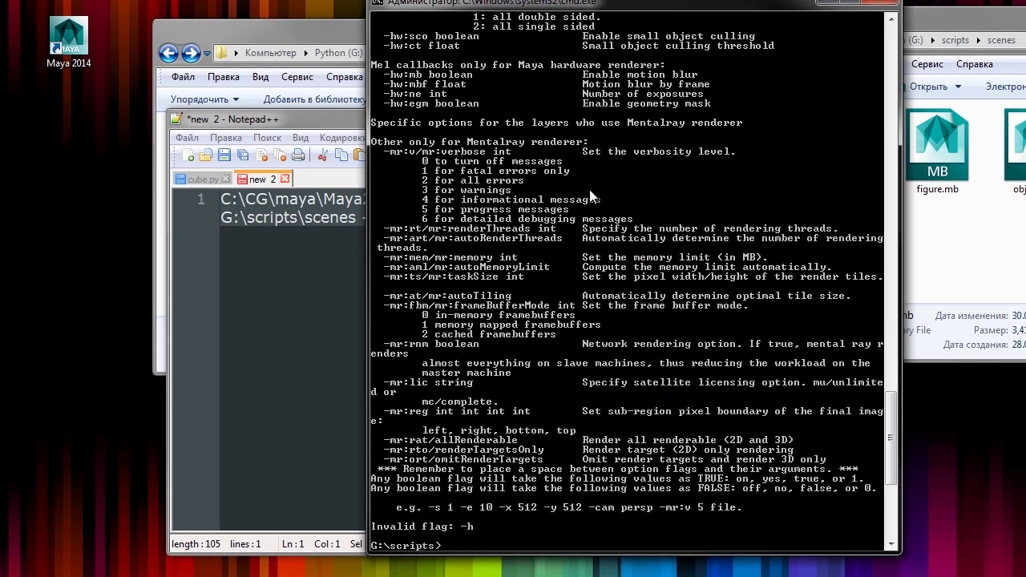
# Step: Paste the render command at the prompt and run it to render dragon.mb
pyautogui.rightClick(548, 455)
pyautogui.click(593, 498)
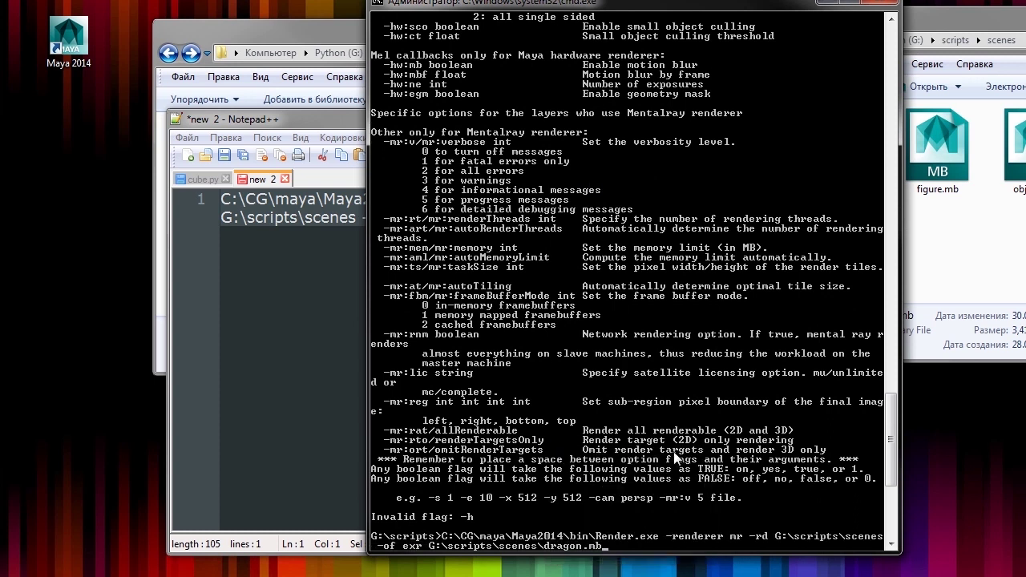
pyautogui.press('Return')
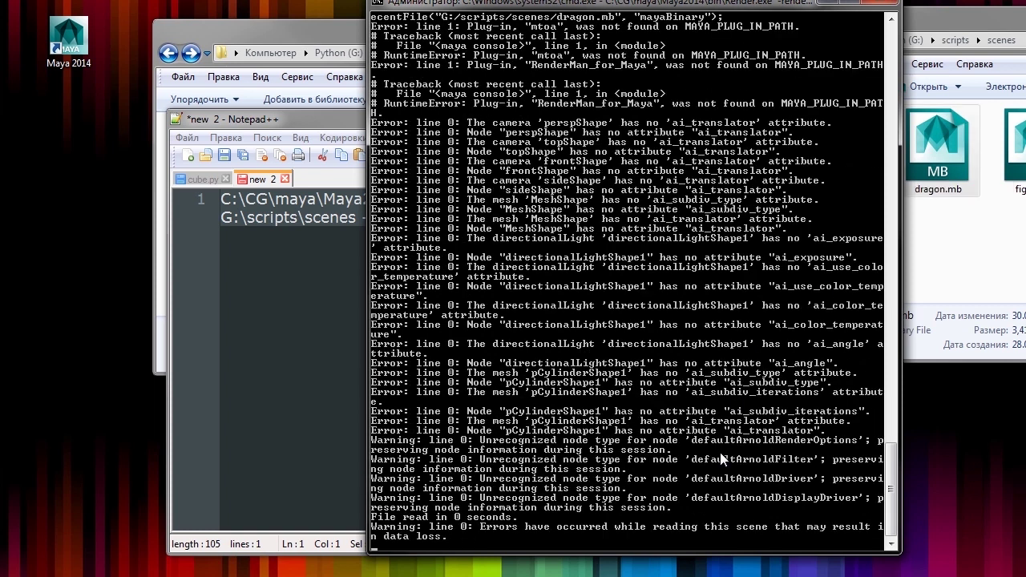
# Step: Open the rendered dragon.exr to check the dragon image
pyautogui.moveTo(705, 3); pyautogui.dragTo(464, 13)
pyautogui.moveTo(914, 17); pyautogui.dragTo(767, 38)
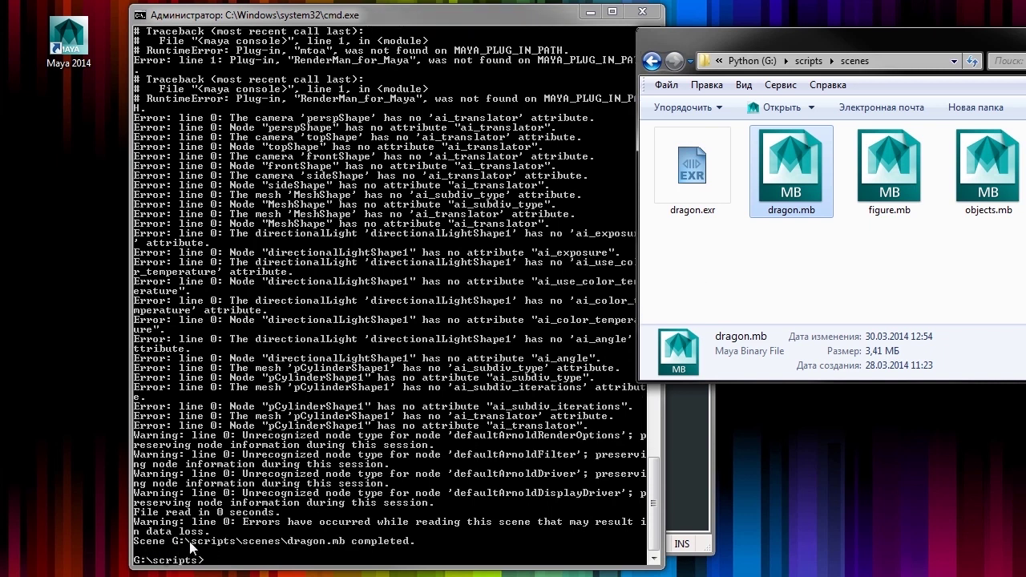
pyautogui.click(697, 166)
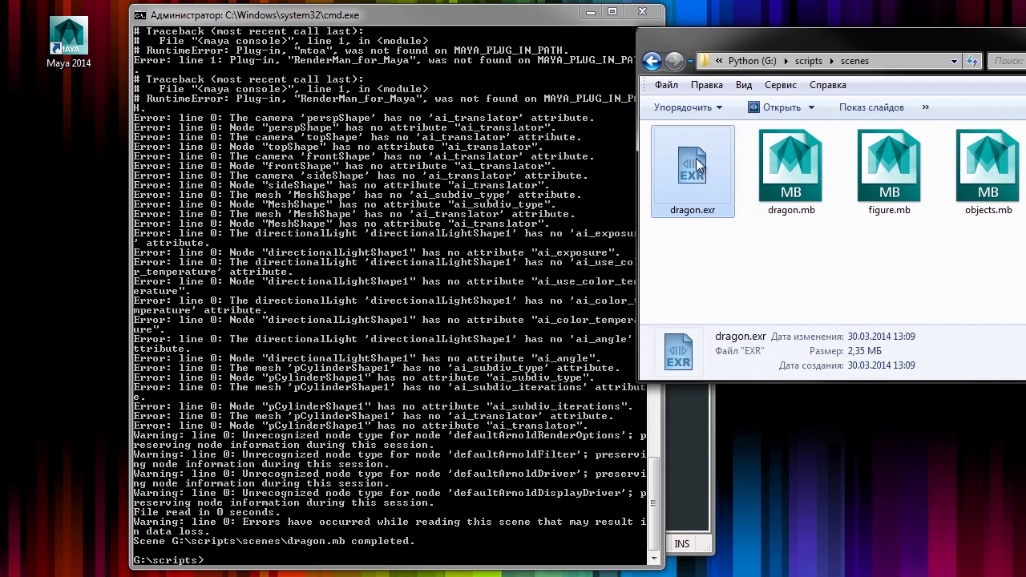
pyautogui.doubleClick(697, 166)
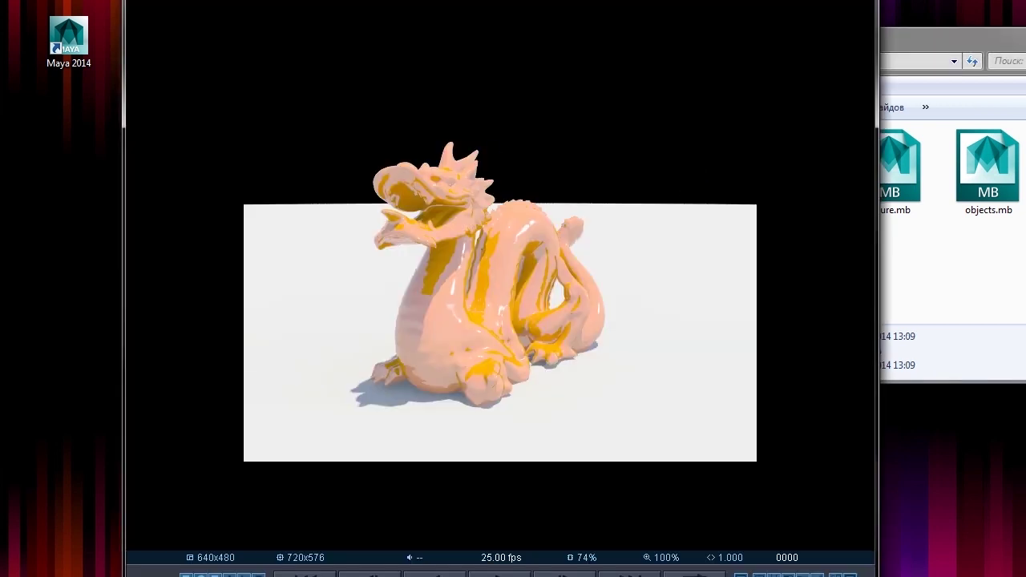
pyautogui.press('Escape')
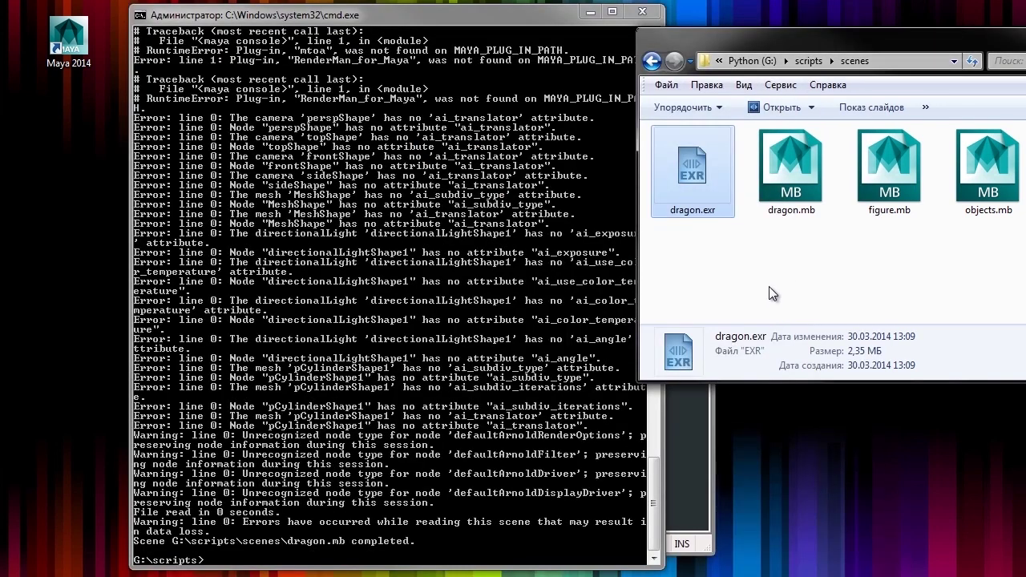
# Step: Delete dragon.exr plus the renderData and Keyboard folders
pyautogui.click(699, 194)
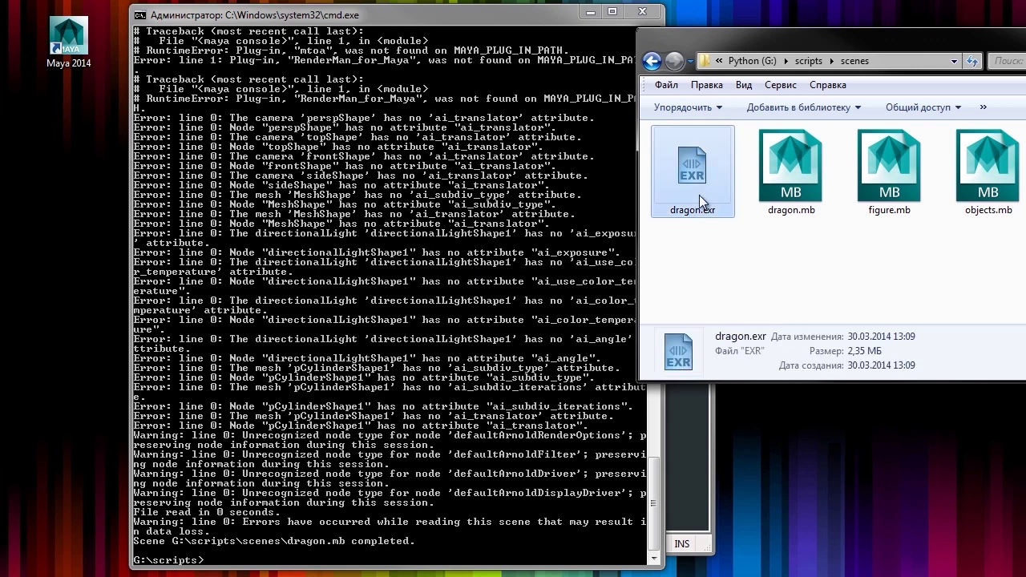
pyautogui.press('Delete')
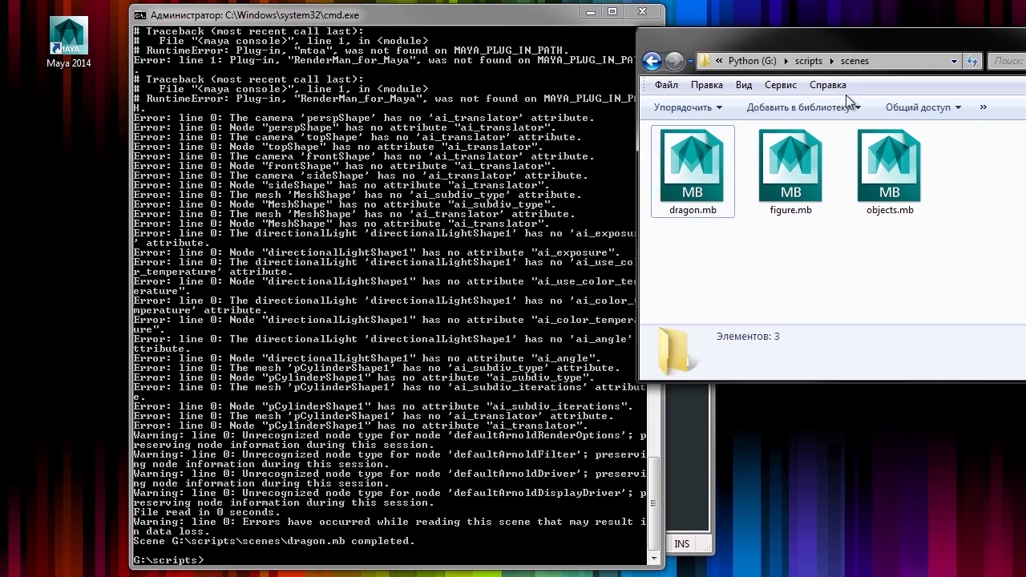
pyautogui.click(786, 61)
pyautogui.click(887, 196)
pyautogui.press('Delete')
pyautogui.click(717, 195)
pyautogui.press('Delete')
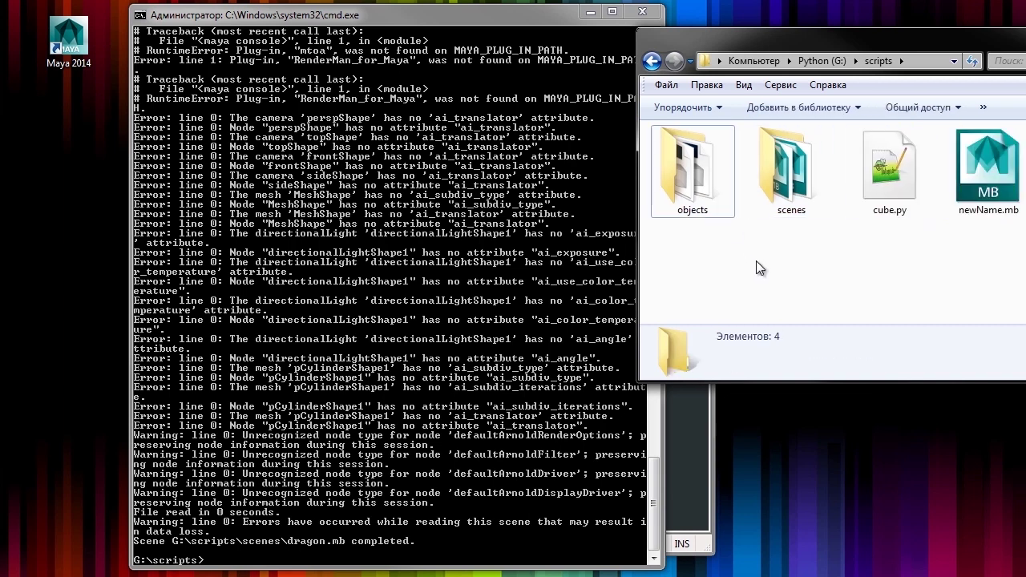
pyautogui.click(574, 28)
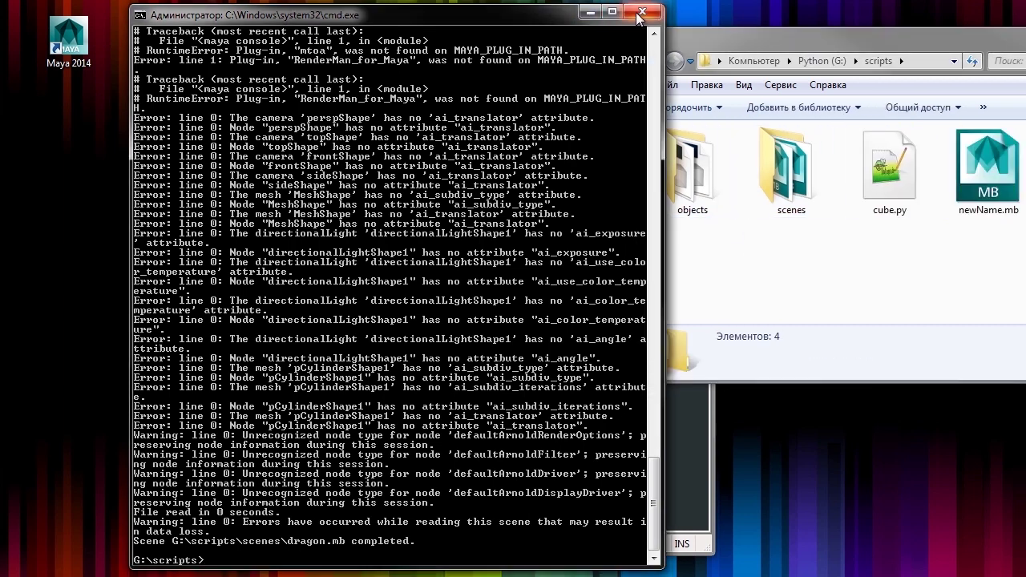
# Step: Close the command prompt and save the render command as render.bat in G:\scripts
pyautogui.click(641, 12)
pyautogui.click(376, 229)
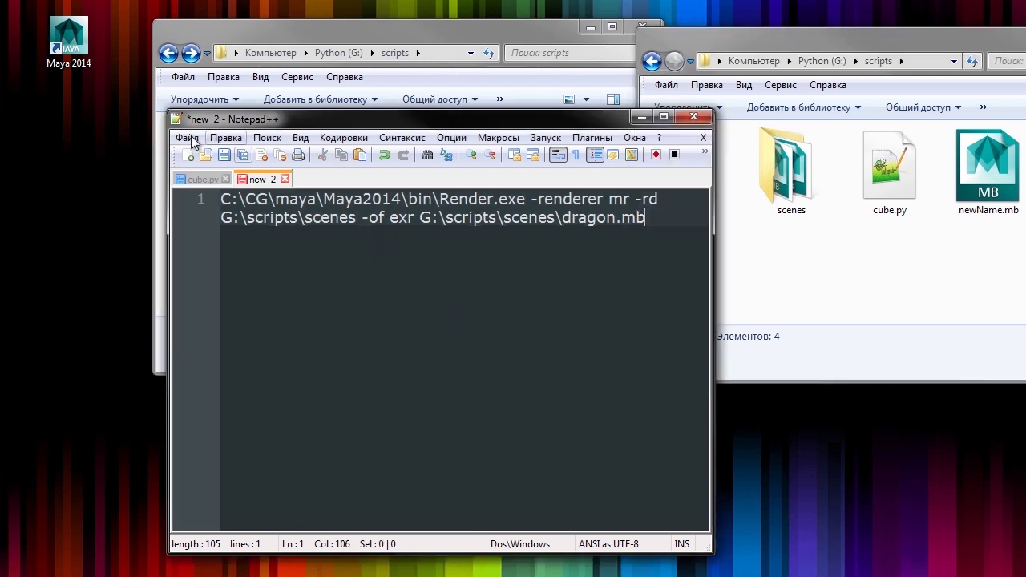
pyautogui.click(187, 137)
pyautogui.click(313, 166)
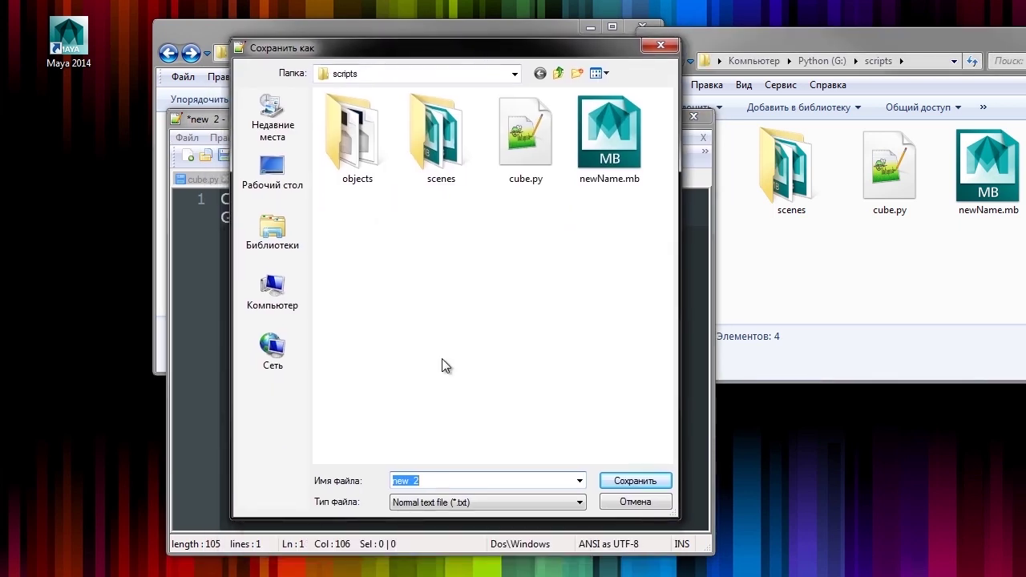
pyautogui.write('render.bat')
pyautogui.press('Return')
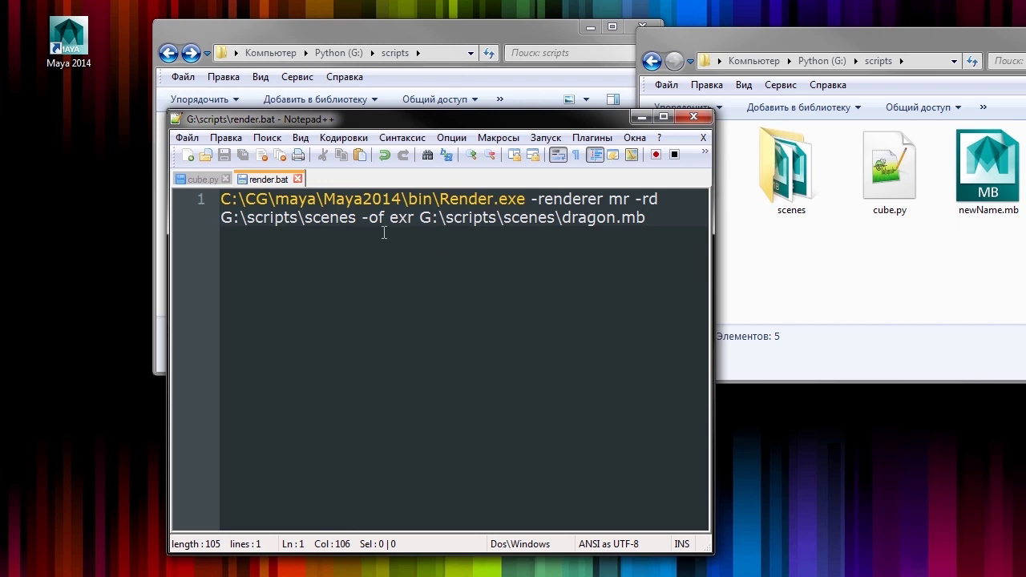
pyautogui.click(429, 35)
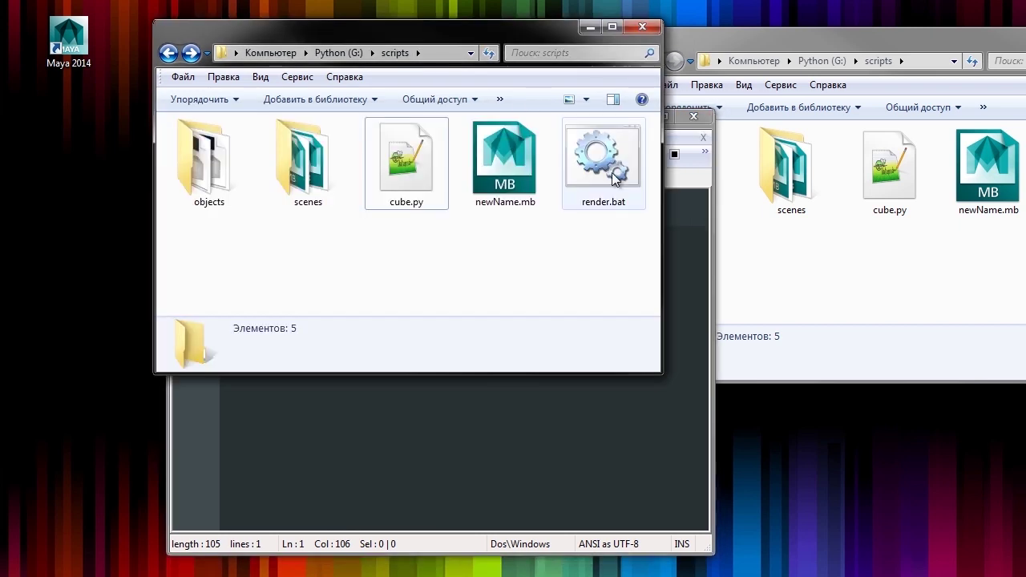
# Step: Return to the cube.py script and check the scenes folder's objects.mb
pyautogui.click(578, 404)
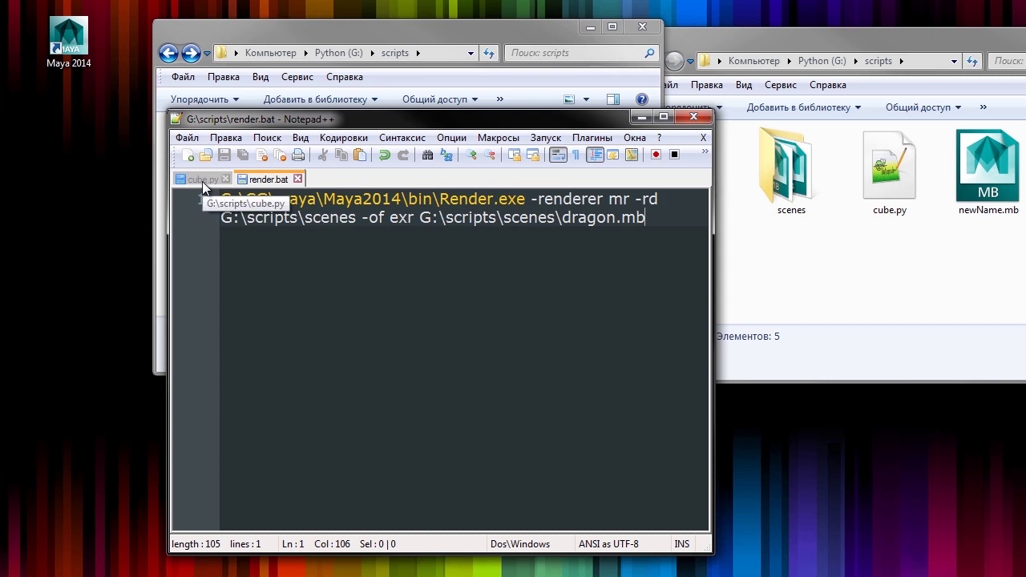
pyautogui.click(202, 181)
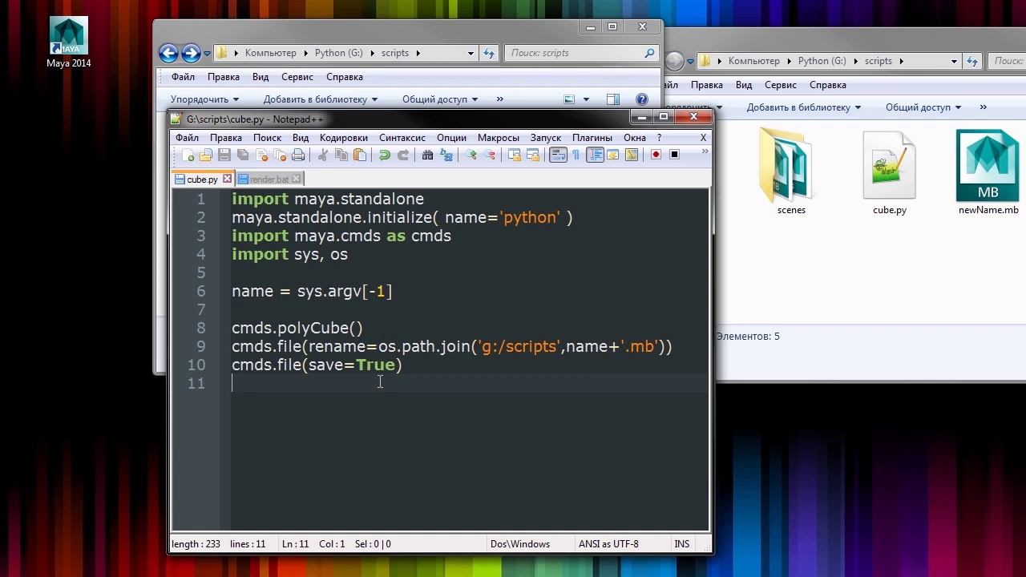
pyautogui.press('BackSpace')
pyautogui.press('Return')
pyautogui.click(938, 273)
pyautogui.doubleClick(805, 176)
pyautogui.click(897, 197)
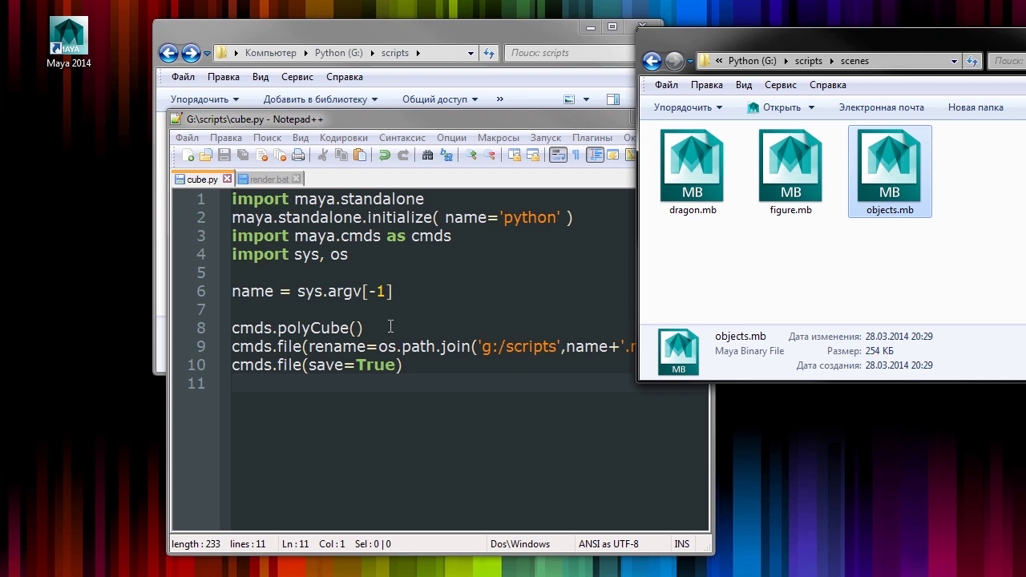
pyautogui.moveTo(351, 125); pyautogui.dragTo(354, 119)
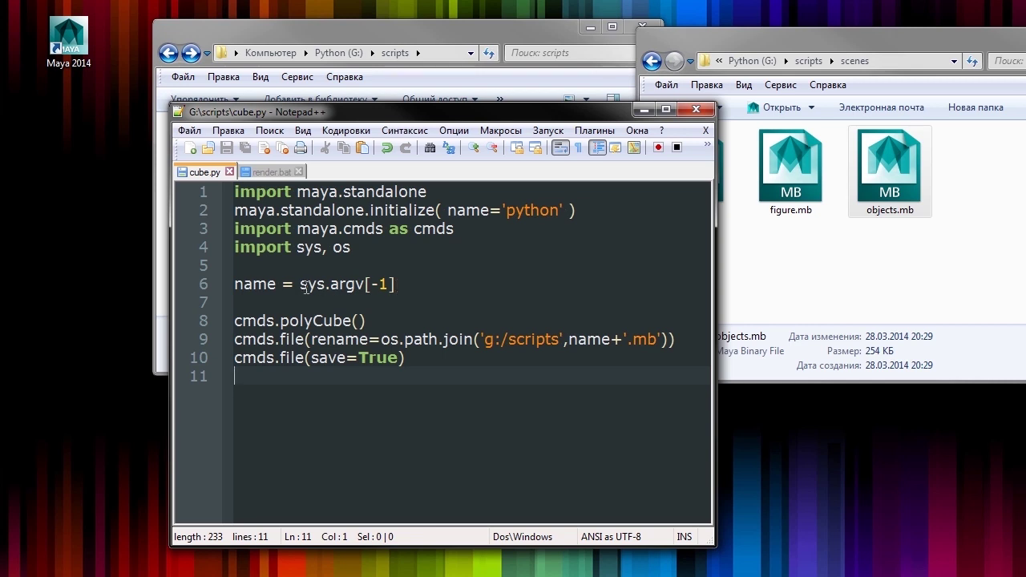
# Step: Insert cmds.file(name, open=True) as line 8 of cube.py, fixing the 'Trye' typo
pyautogui.moveTo(296, 286); pyautogui.dragTo(396, 285)
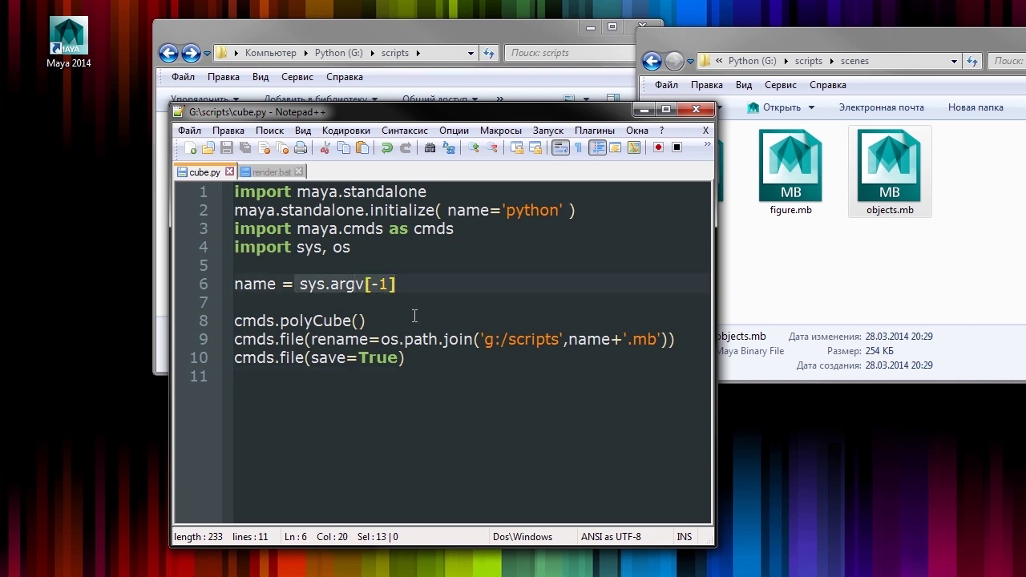
pyautogui.click(409, 306)
pyautogui.press('Return')
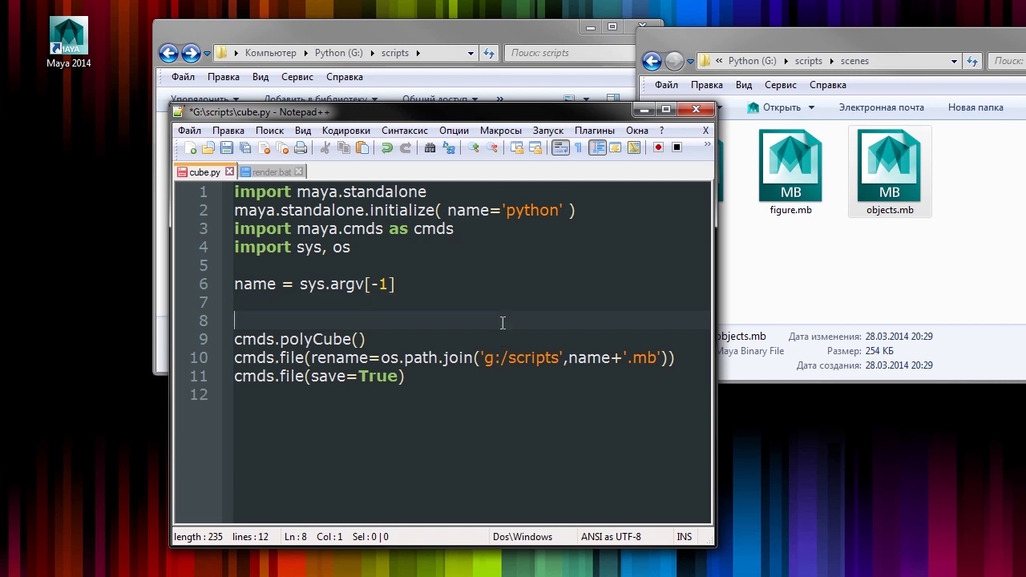
pyautogui.write('cmds.file(open=Trye)')
pyautogui.press('Left')
pyautogui.press('Left')
pyautogui.press('BackSpace')
pyautogui.write('i')
pyautogui.press('BackSpace')
pyautogui.write('u')
pyautogui.press('Left')
pyautogui.press('Left')
pyautogui.press('Left')
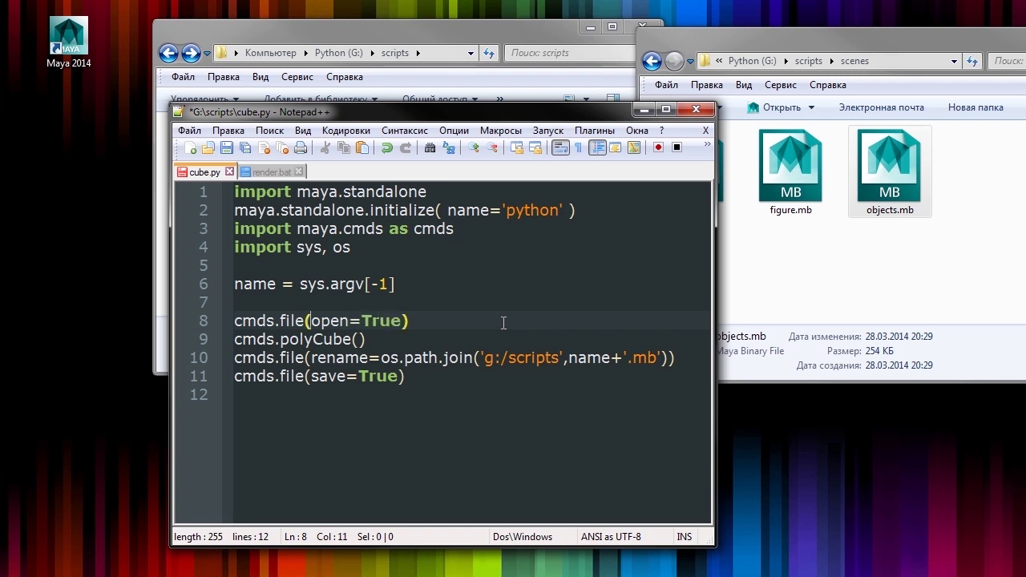
pyautogui.write('name ')
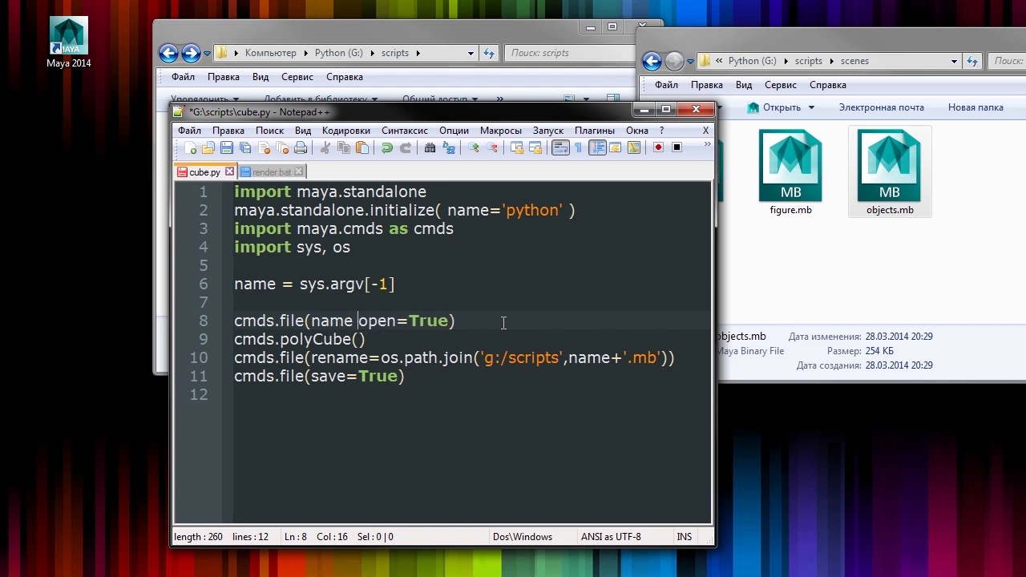
pyautogui.write(',')
# Step: Correct the comma after name, then launch Maya 2014 from the desktop
pyautogui.press('Left')
pyautogui.press('BackSpace')
pyautogui.press('Right')
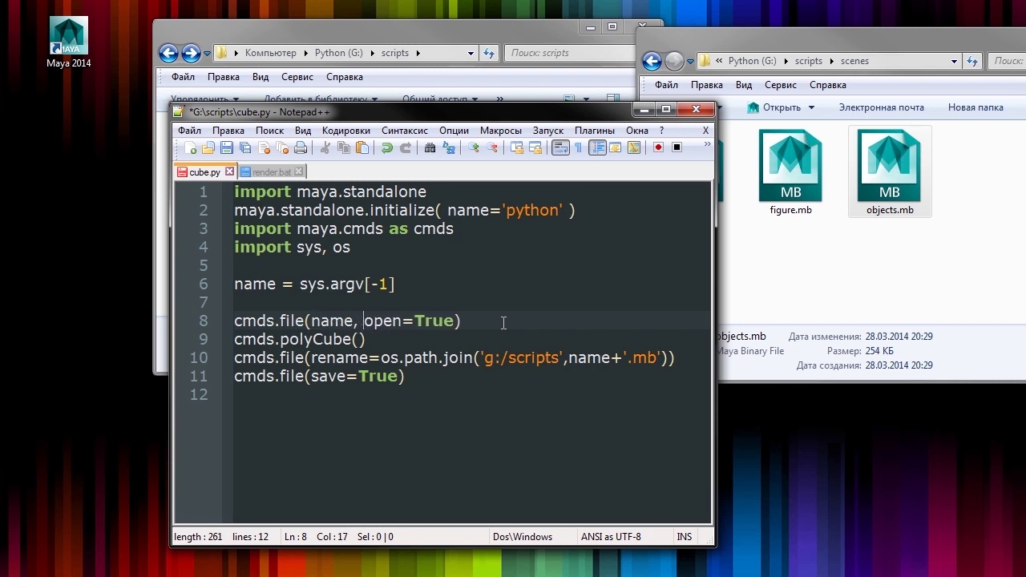
pyautogui.click(503, 322)
pyautogui.doubleClick(68, 37)
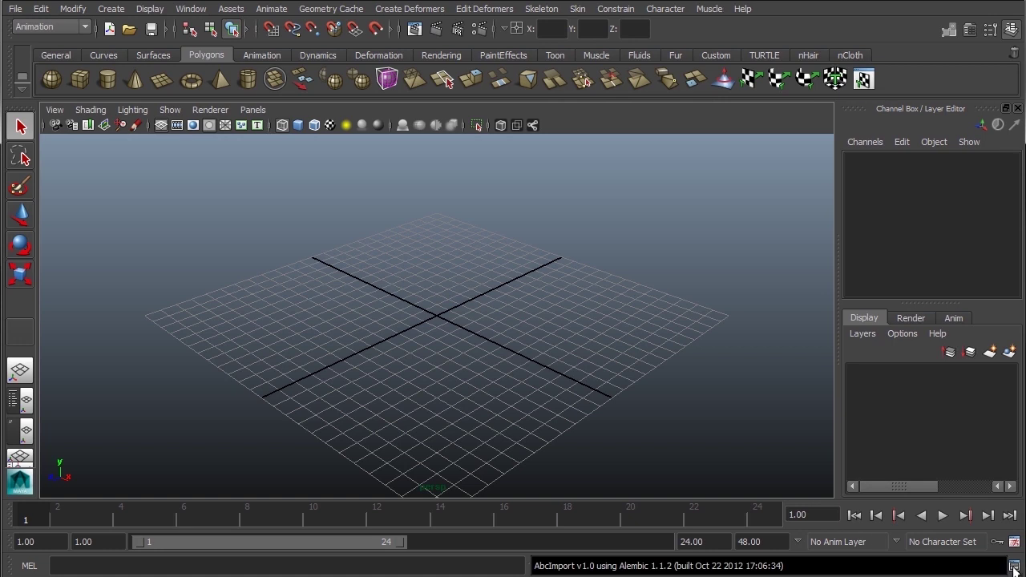
# Step: Dock Maya's Script Editor and copy the Unix-style path of objects.mb
pyautogui.click(1014, 565)
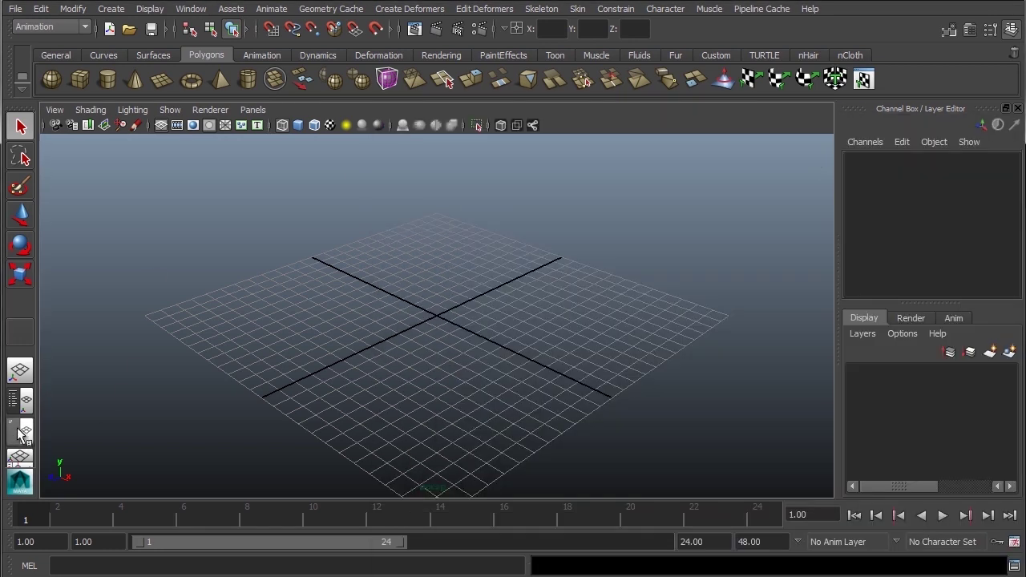
pyautogui.click(21, 433)
pyautogui.click(869, 153)
pyautogui.rightClick(869, 152)
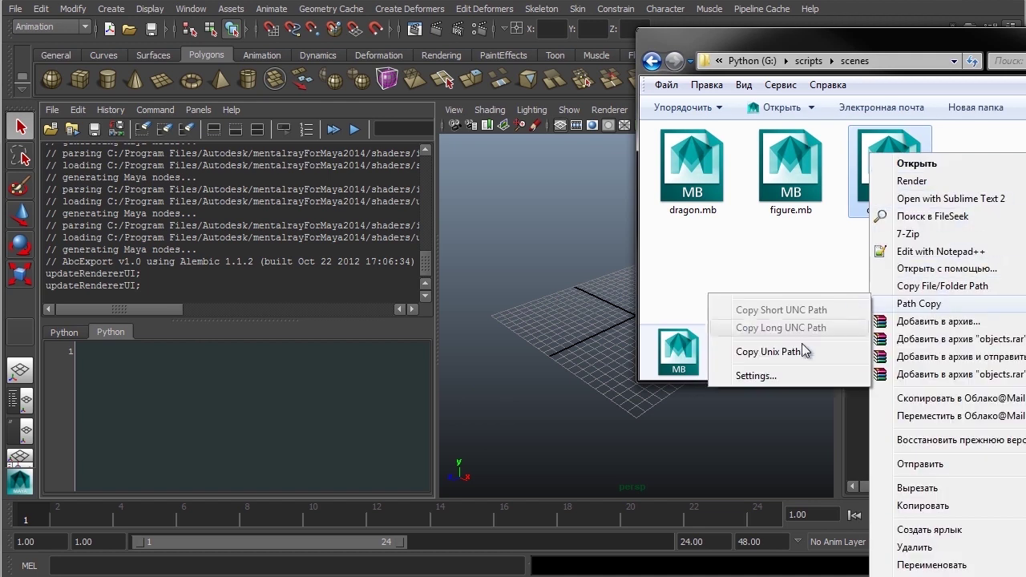
pyautogui.click(804, 351)
# Step: Assign the pasted objects.mb path to name in the Python tab and run it
pyautogui.click(259, 417)
pyautogui.write('name =')
pyautogui.hotkey('ctrl', 'v')
pyautogui.write("'")
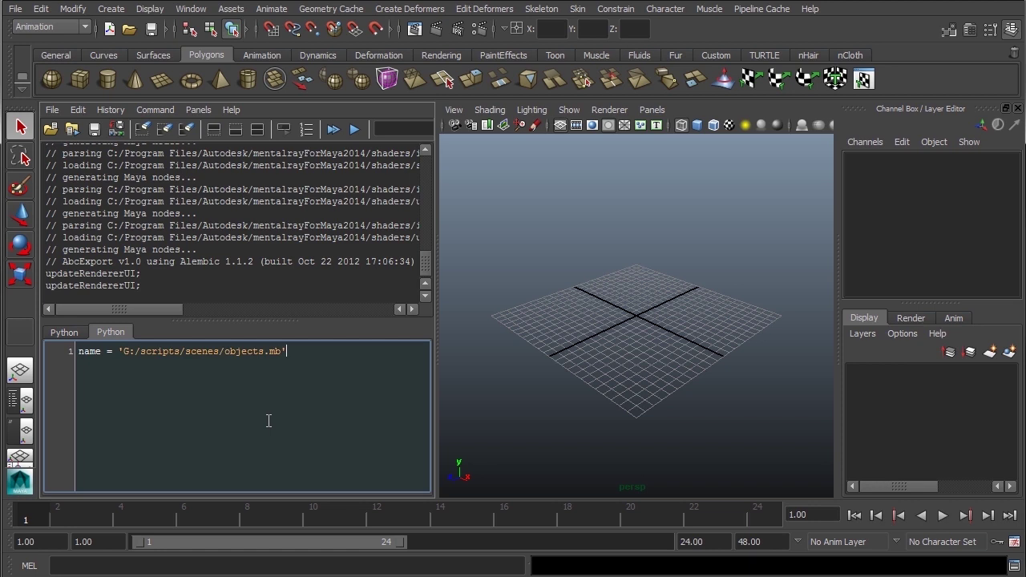
pyautogui.hotkey('ctrl', 'a')
pyautogui.hotkey('ctrl', 'Return')
pyautogui.keyDown('ctrl'); pyautogui.scroll(2, 269, 420); pyautogui.keyUp('ctrl')
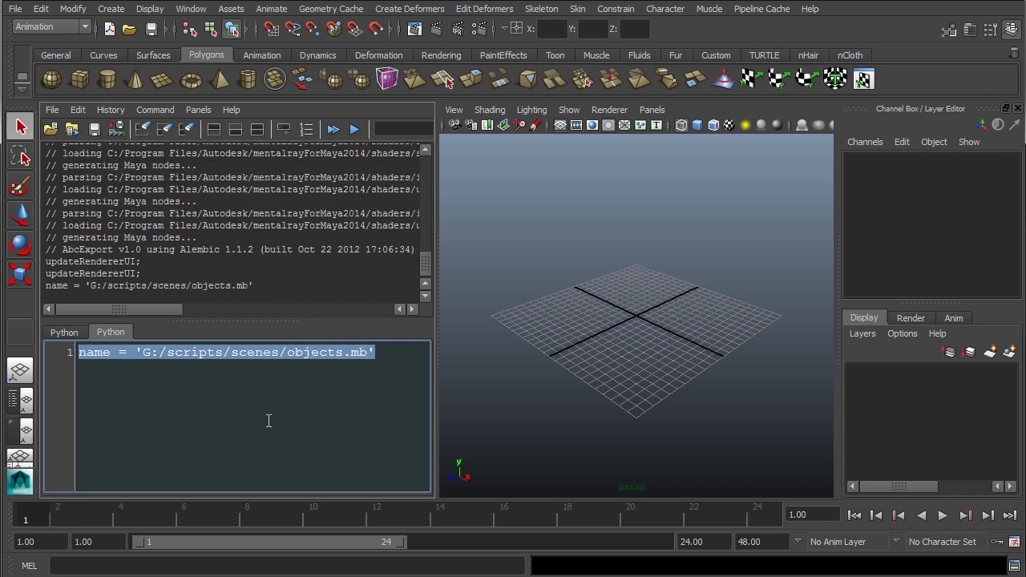
pyautogui.click(394, 375)
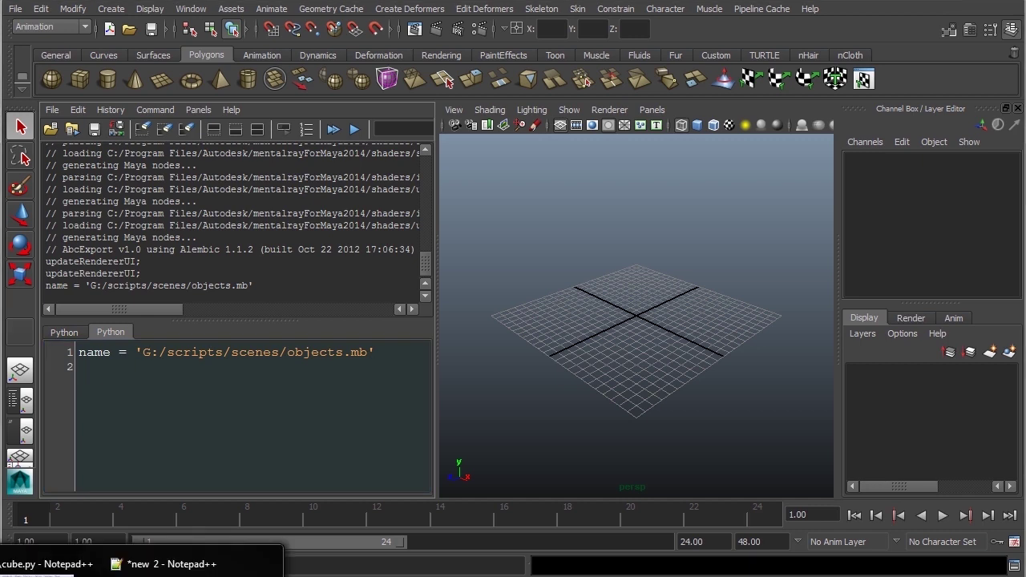
# Step: Copy the cmds.file open line from cube.py into Maya's script editor and run it
pyautogui.click(48, 564)
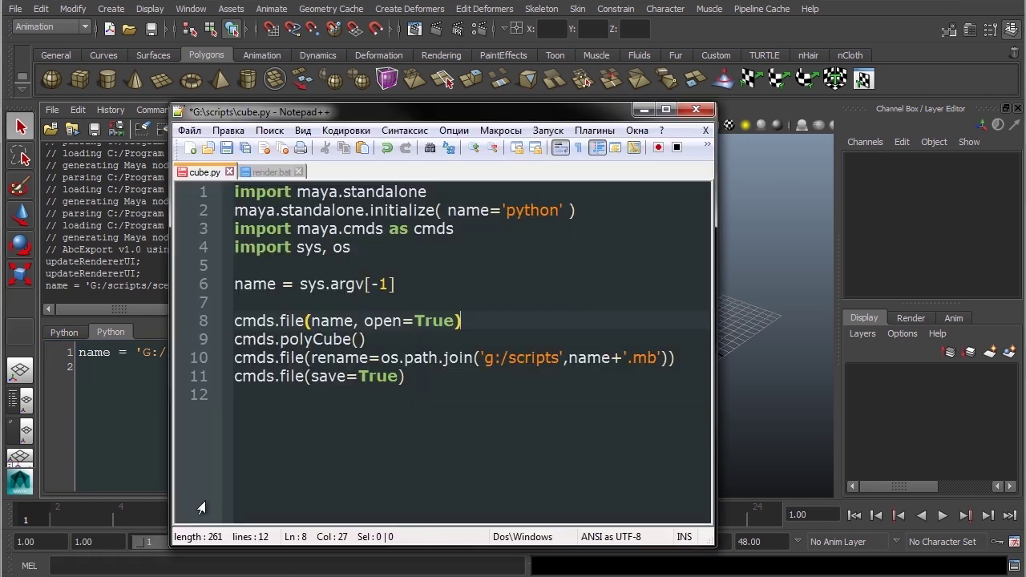
pyautogui.moveTo(461, 112); pyautogui.dragTo(342, 205)
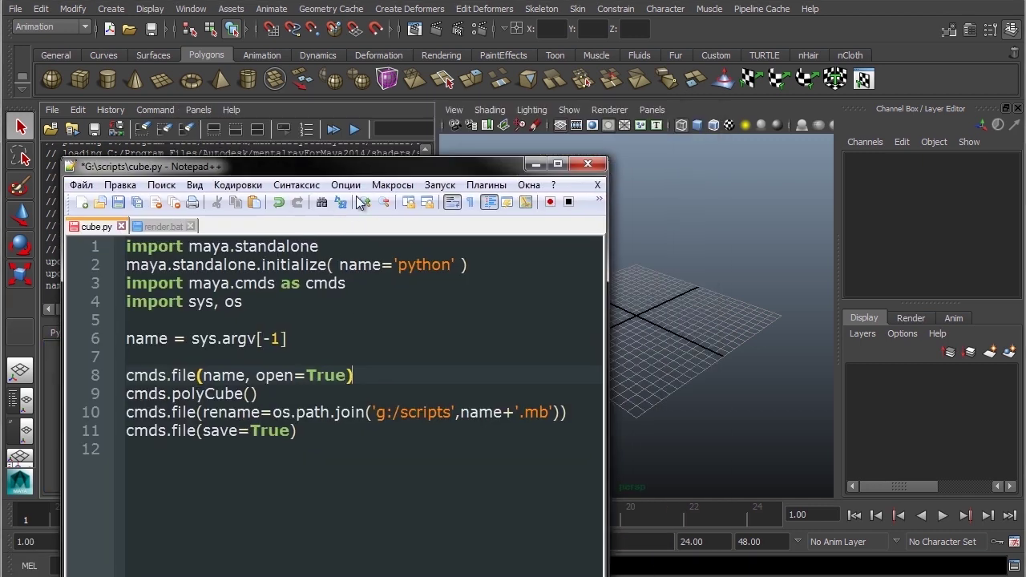
pyautogui.moveTo(360, 418); pyautogui.dragTo(114, 413)
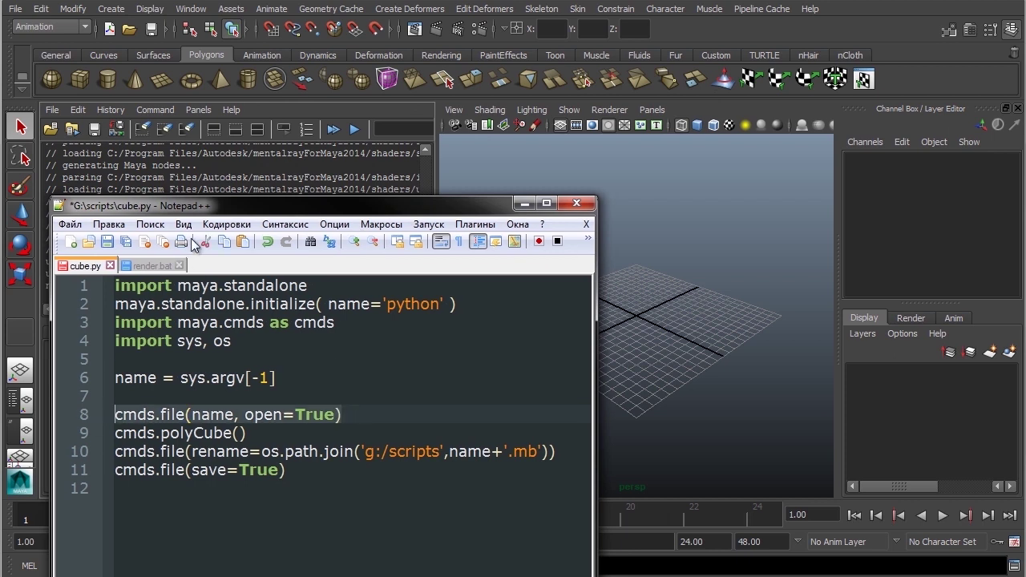
pyautogui.click(114, 406)
pyautogui.hotkey('ctrl', 'v')
pyautogui.hotkey('shift', 'Home')
pyautogui.hotkey('ctrl', 'Return')
# Step: Add 'import maya.cmds as cmds' as the first line, run it, then rerun the open line
pyautogui.hotkey('ctrl', 'Home')
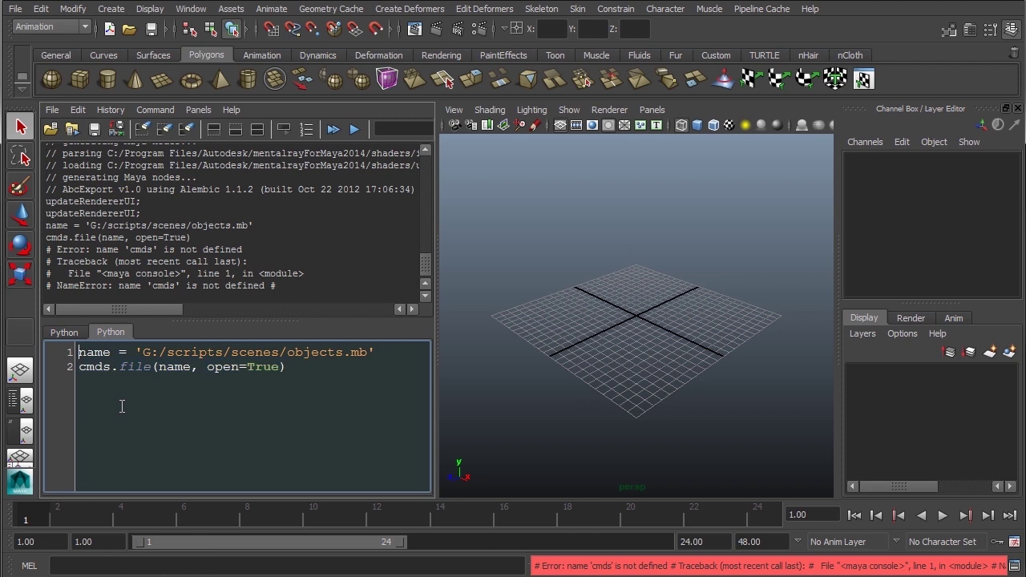
pyautogui.press('Return')
pyautogui.press('Up')
pyautogui.write('import maya.cmds as cmds')
pyautogui.press('Home')
pyautogui.hotkey('shift', 'Down')
pyautogui.hotkey('ctrl', 'Return')
pyautogui.press('Down')
pyautogui.hotkey('shift', 'End')
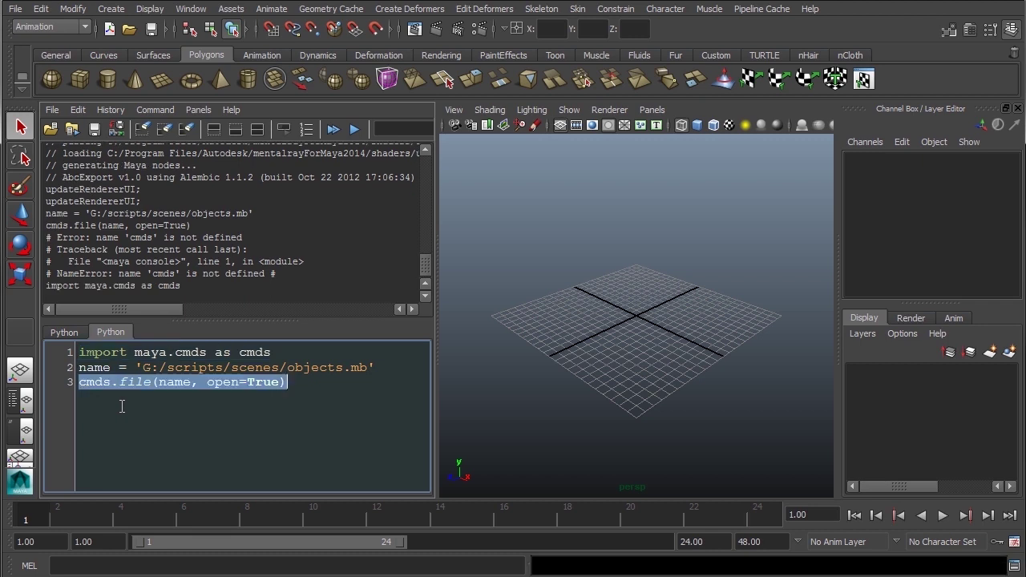
pyautogui.hotkey('ctrl', 'Return')
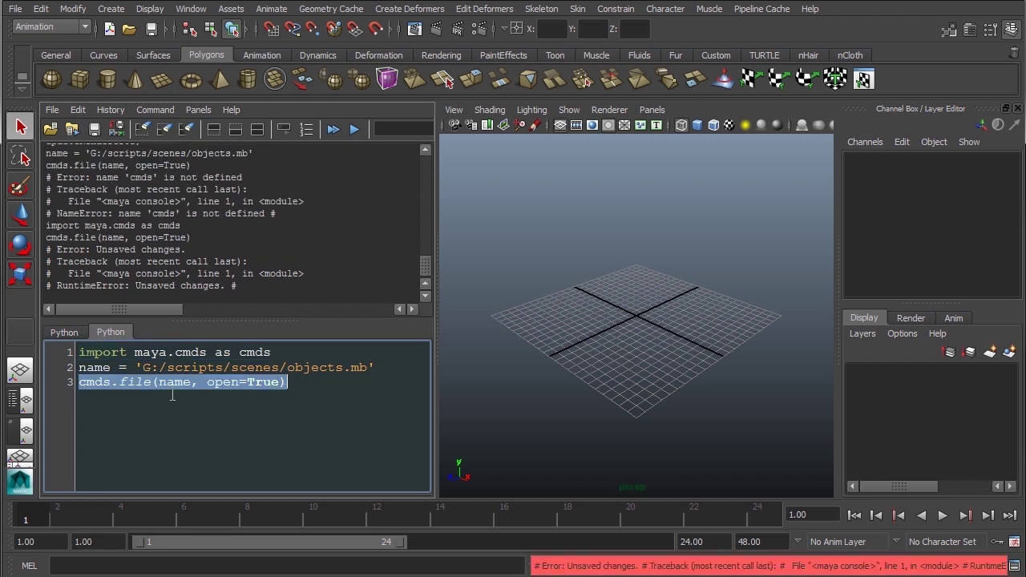
# Step: Add f=True to the cmds.file call and run the forced open of objects.mb
pyautogui.click(174, 383)
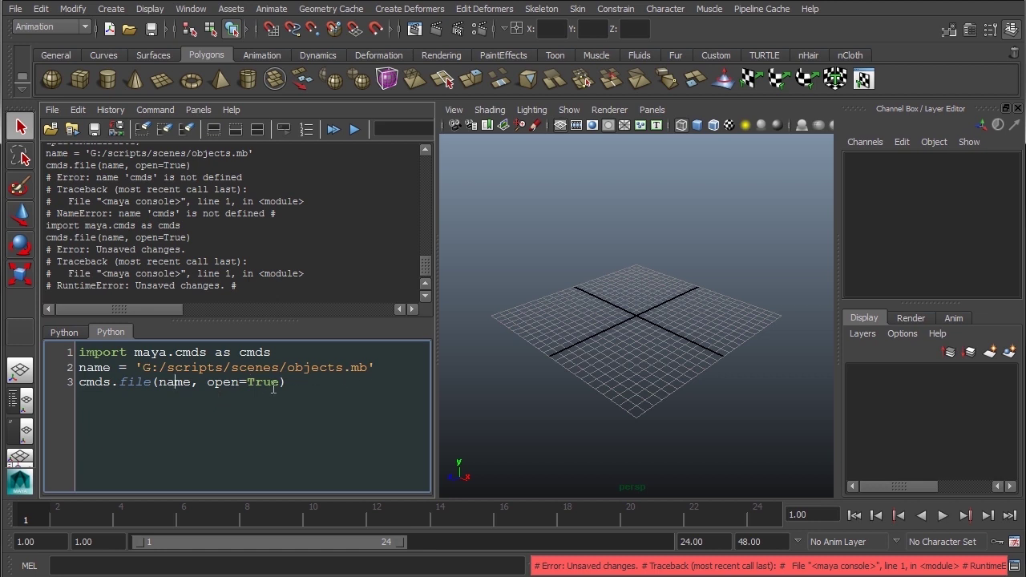
pyautogui.write(', f=True')
pyautogui.hotkey('shift', 'End')
pyautogui.hotkey('ctrl', 'Return')
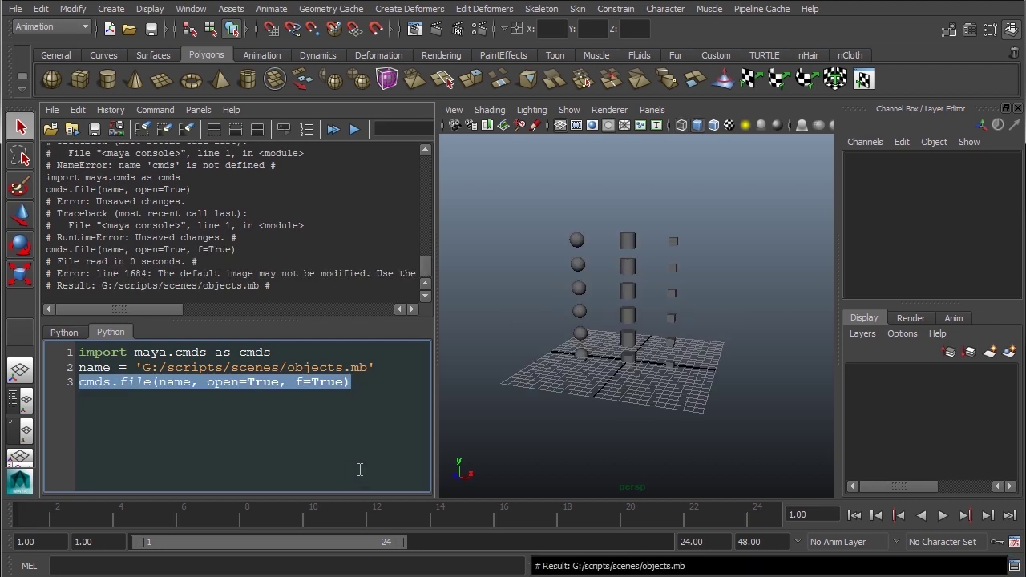
# Step: Run len(cmds.ls()) to count all scene nodes, giving 108
pyautogui.click(384, 384)
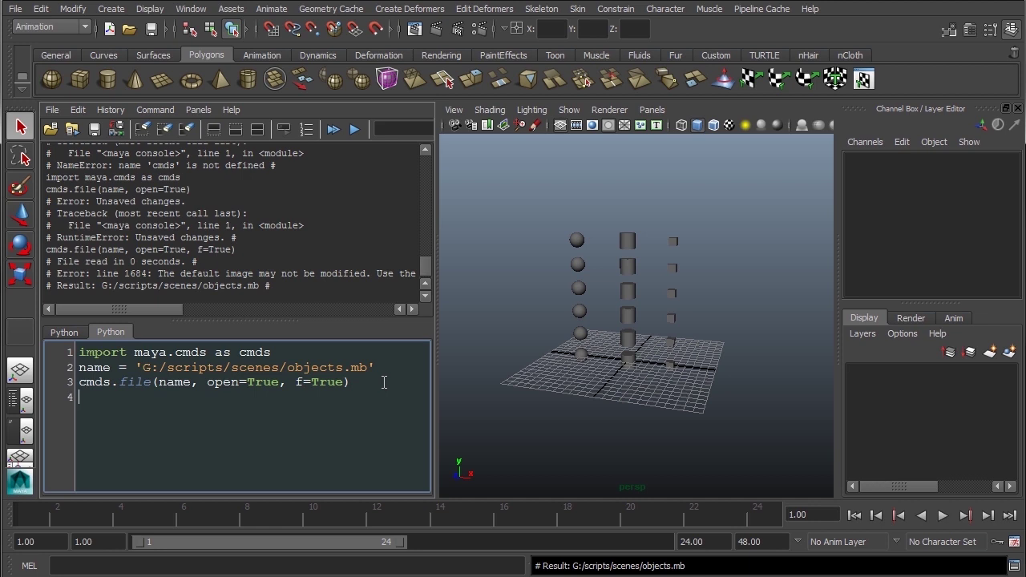
pyautogui.write('len(')
pyautogui.write('cmds.ls()')
pyautogui.hotkey('shift', 'Home')
pyautogui.hotkey('ctrl', 'Return')
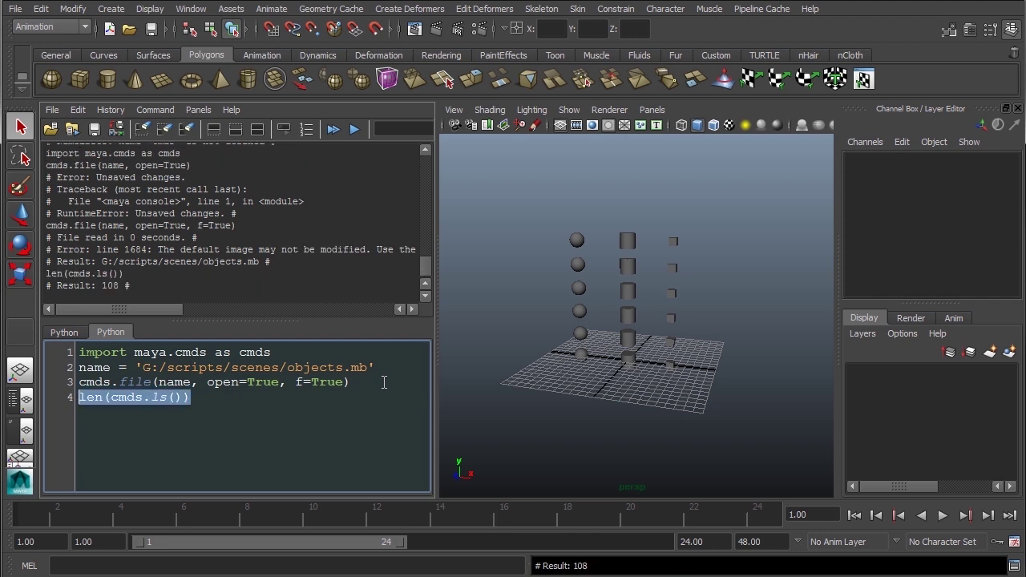
# Step: Rerun the count with transforms=True, getting 22, and select the open and count lines
pyautogui.press('End')
pyautogui.write('transforms')
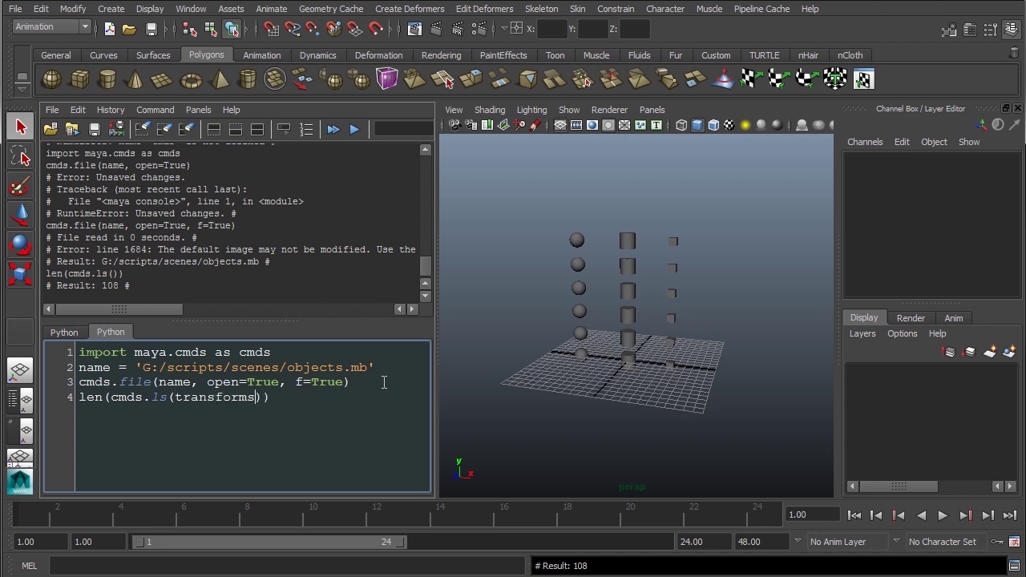
pyautogui.write('=True')
pyautogui.hotkey('shift', 'End')
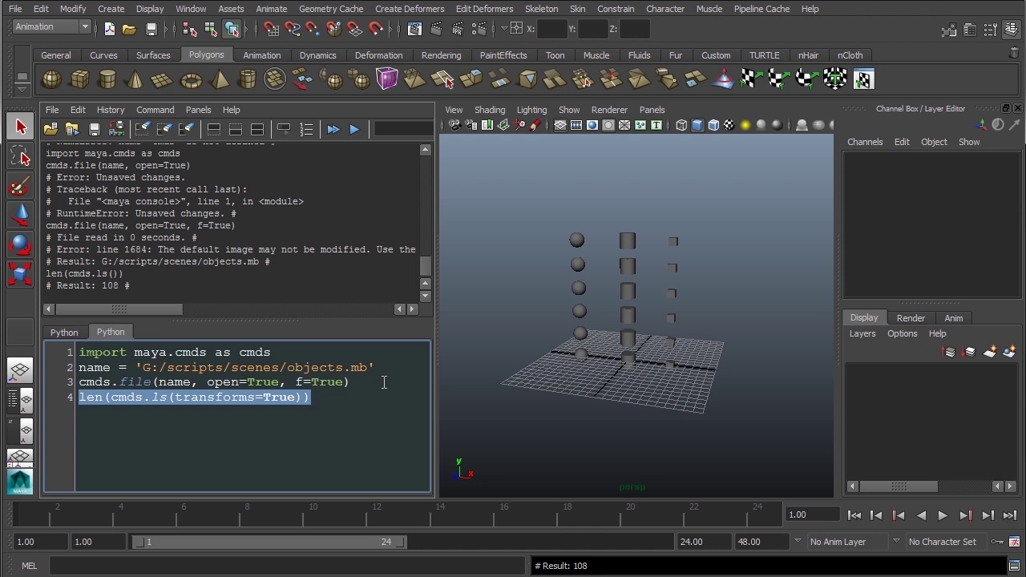
pyautogui.hotkey('ctrl', 'Return')
pyautogui.press('End')
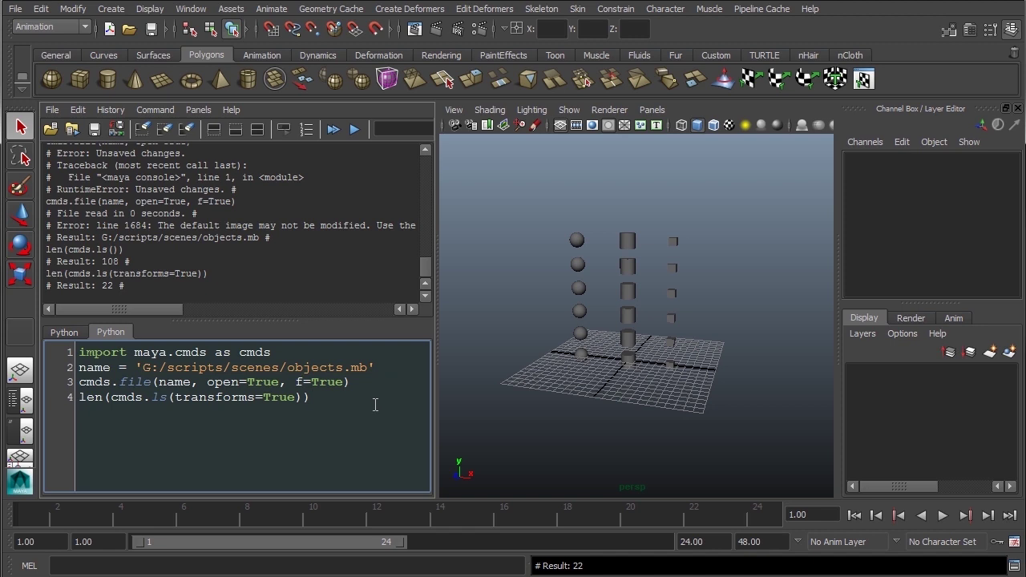
pyautogui.moveTo(324, 400); pyautogui.dragTo(80, 382)
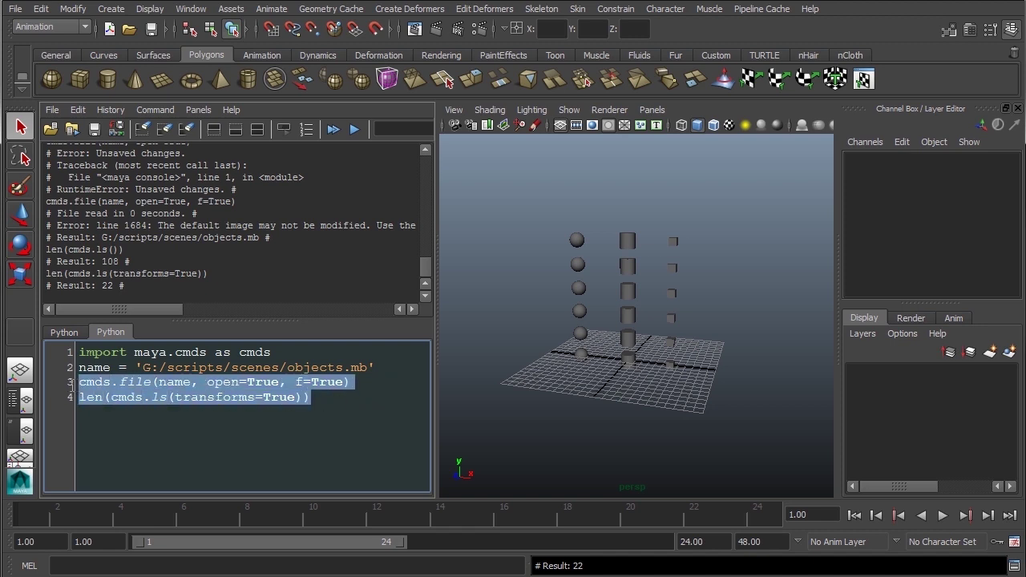
# Step: Replace lines 8–11 of cube.py with the open and count lines, printing the transform count
pyautogui.hotkey('alt', 'Tab')
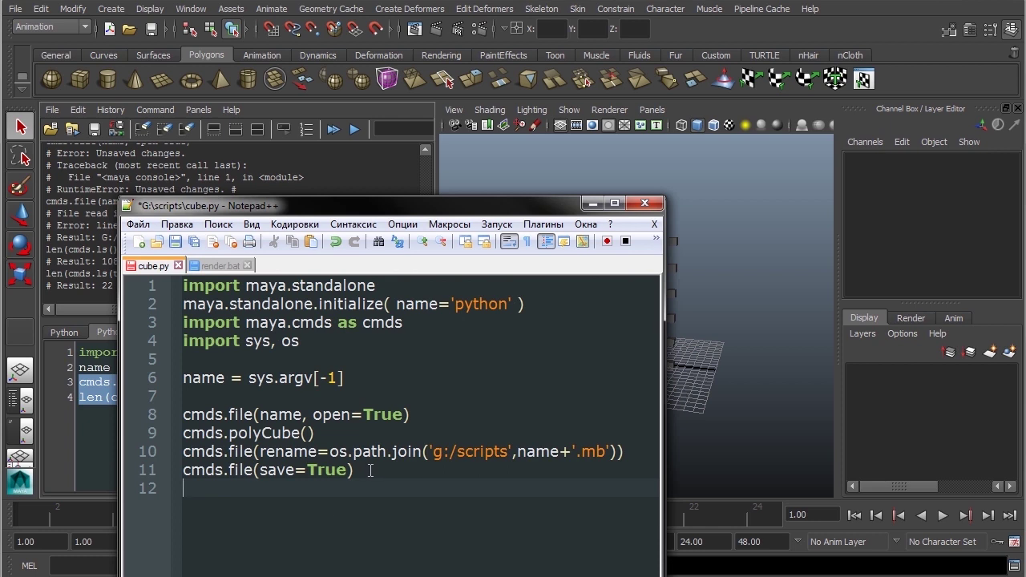
pyautogui.click(214, 451)
pyautogui.moveTo(355, 470); pyautogui.dragTo(183, 415)
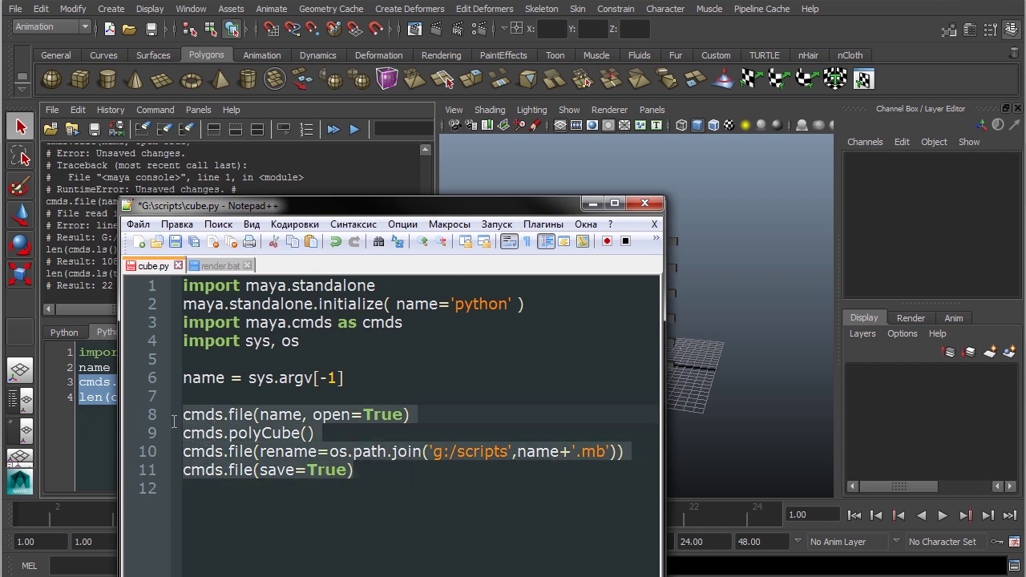
pyautogui.write('cmds.file(name, open=True, f=True) len(cmds.ls(transforms=True))')
pyautogui.press('Home')
pyautogui.write('print')
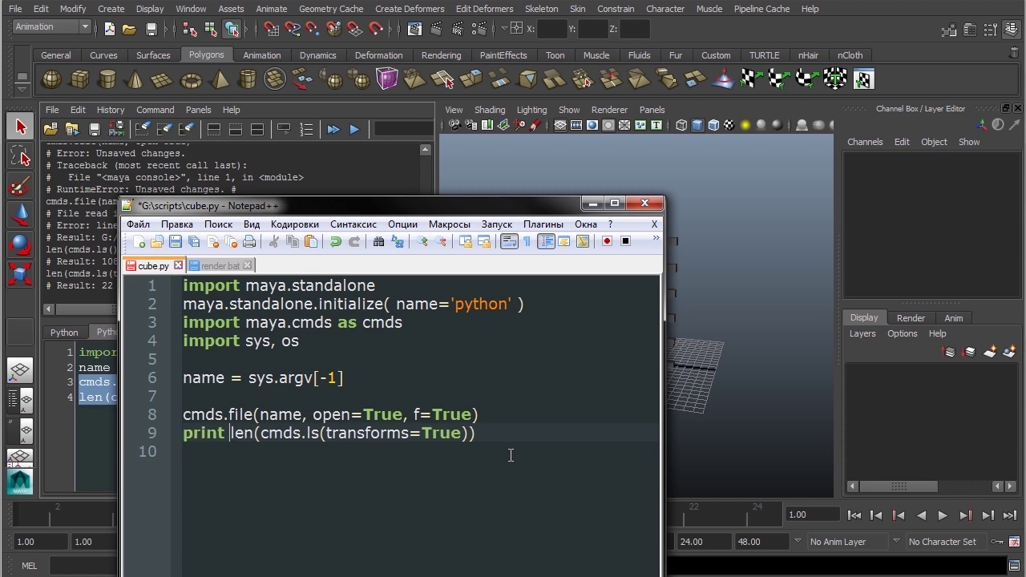
pyautogui.click(505, 432)
# Step: Save the script as objectCount.py in G:\scripts
pyautogui.click(139, 224)
pyautogui.click(257, 165)
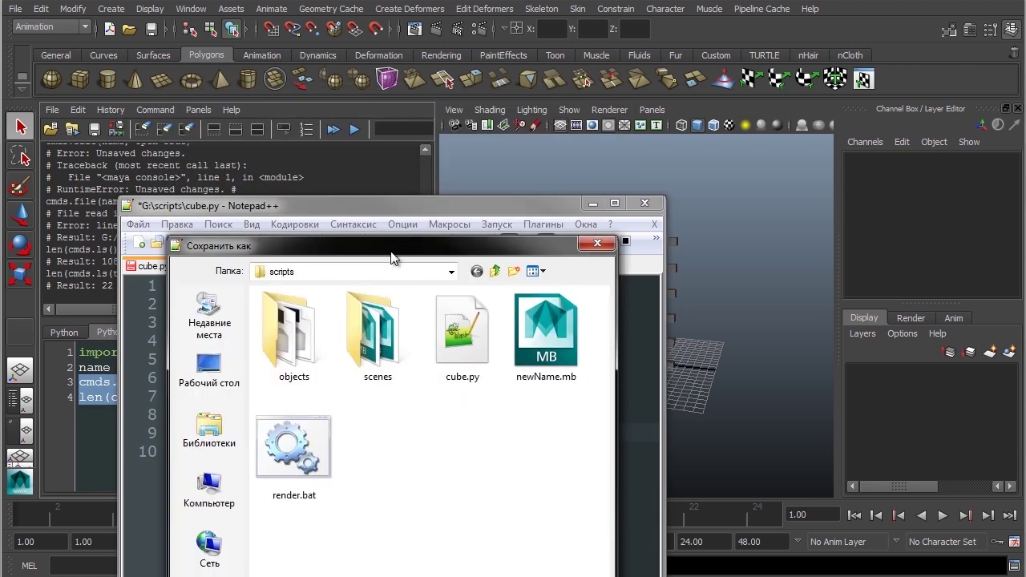
pyautogui.moveTo(433, 257); pyautogui.dragTo(439, 39)
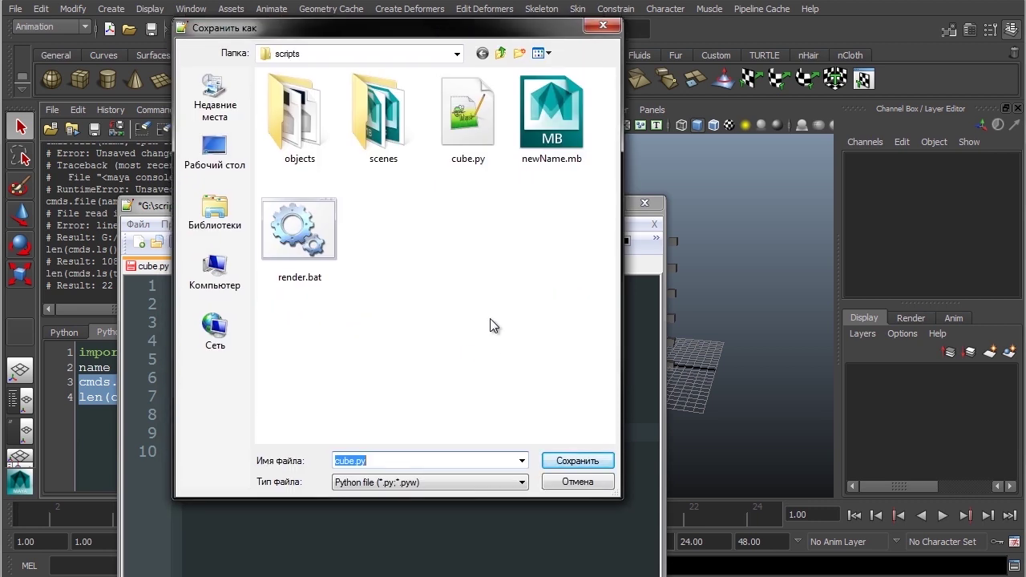
pyautogui.write('object')
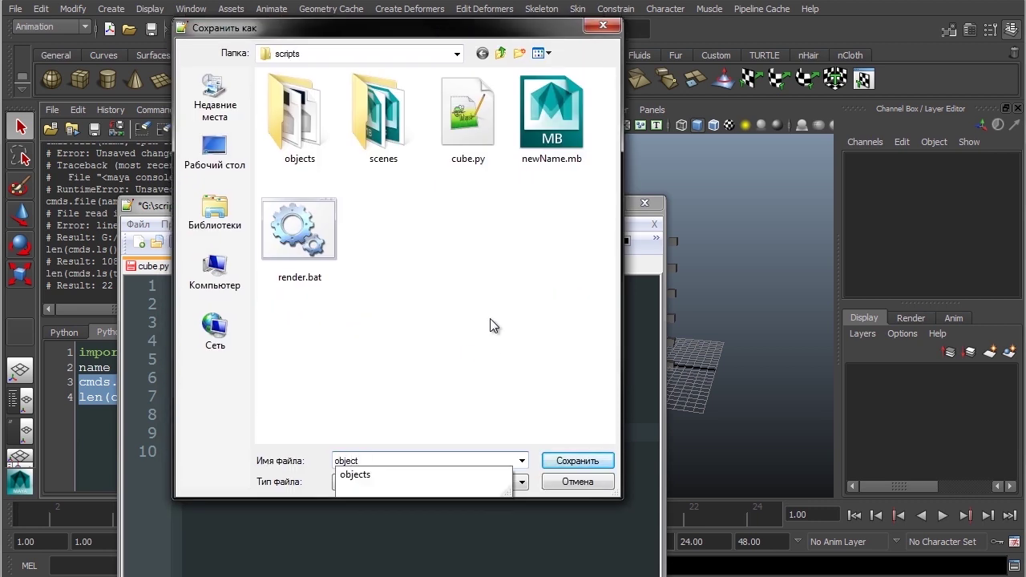
pyautogui.write('Count')
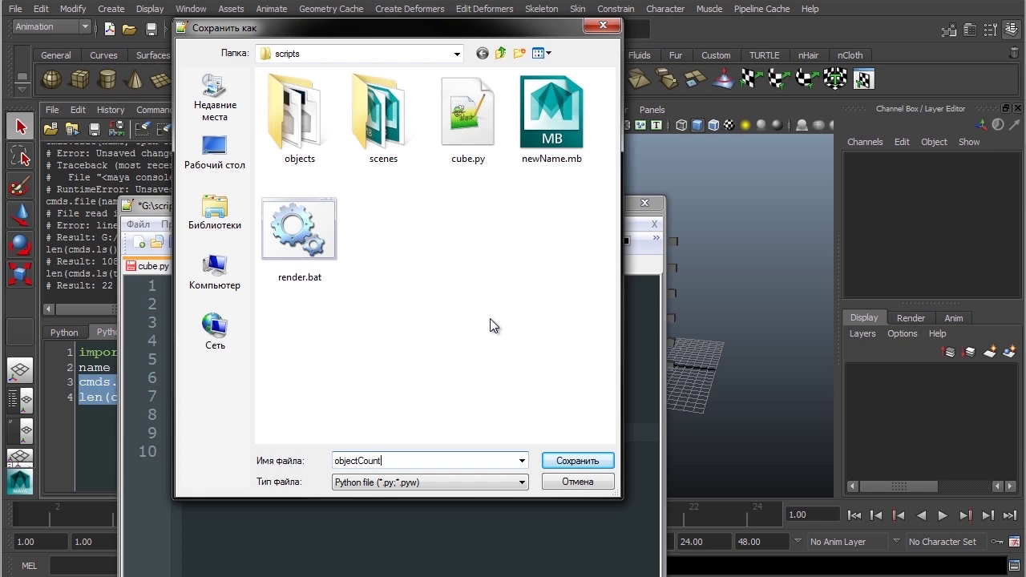
pyautogui.press('Return')
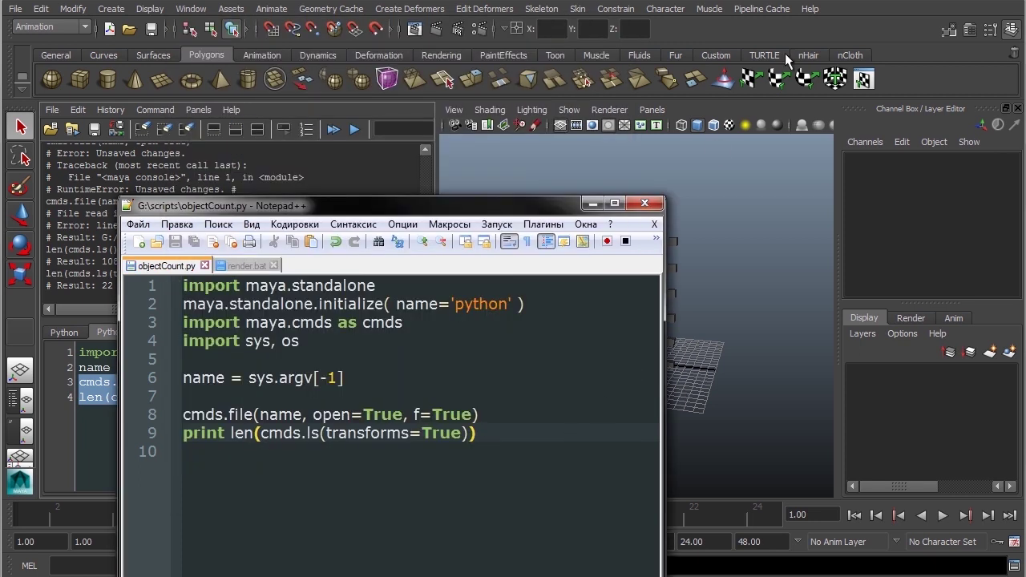
# Step: Open a Command Prompt in the G:\scripts folder
pyautogui.click(960, 2)
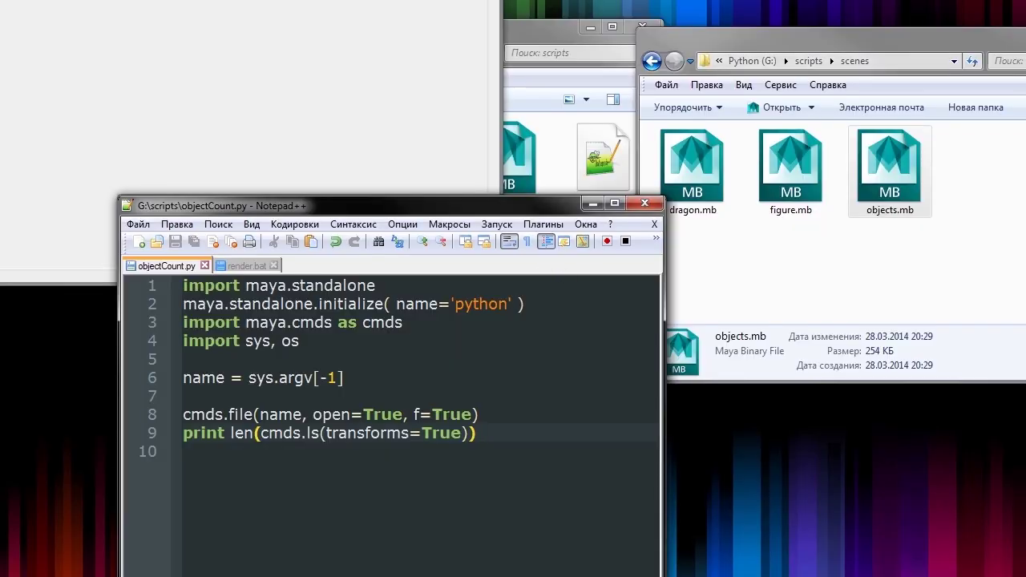
pyautogui.click(752, 277)
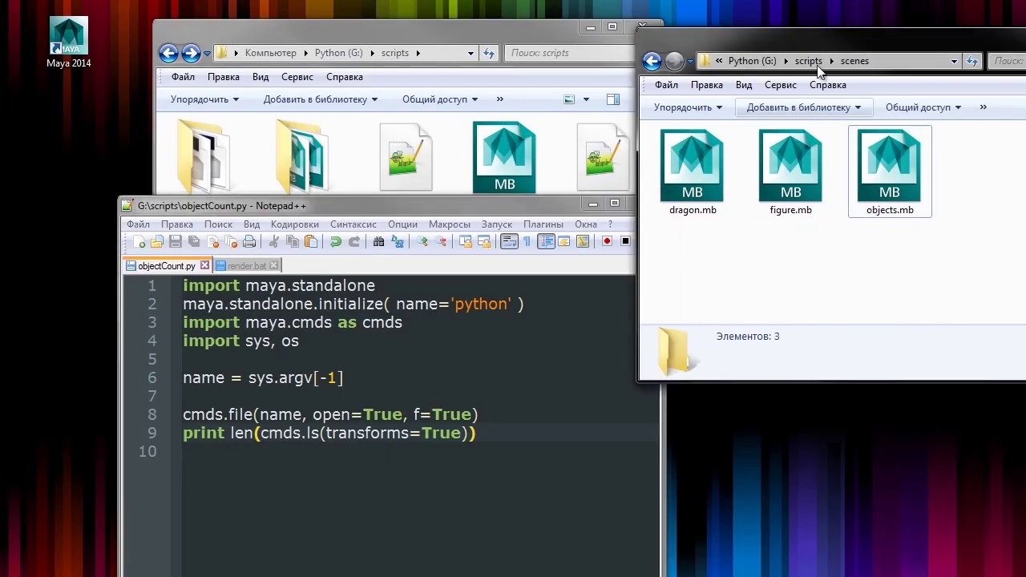
pyautogui.click(808, 61)
pyautogui.click(833, 268)
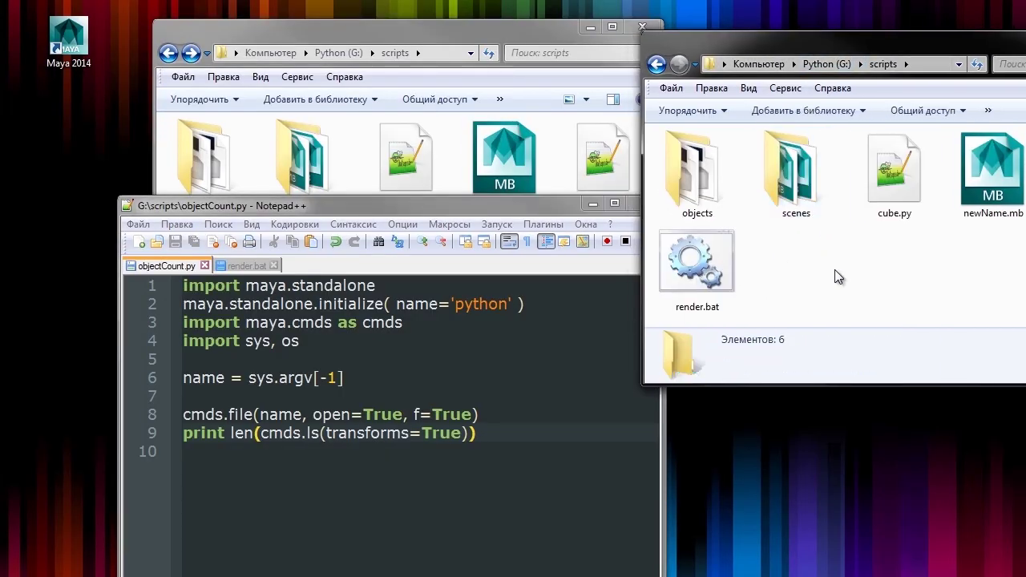
pyautogui.rightClick(805, 256)
pyautogui.click(886, 419)
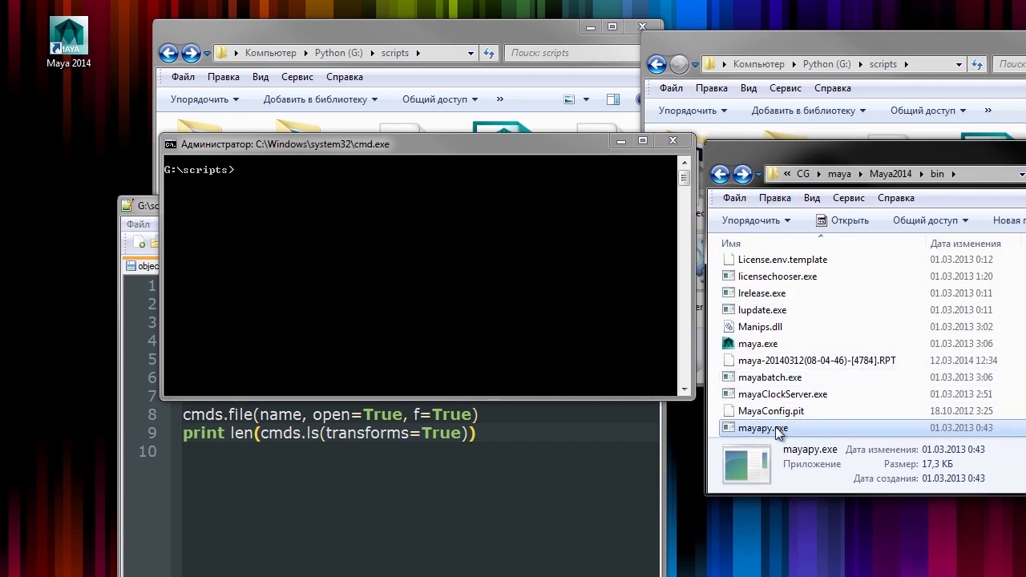
# Step: Build the command from the mayapy.exe and objectCount.py paths
pyautogui.moveTo(774, 428); pyautogui.dragTo(439, 292)
pyautogui.click(457, 290)
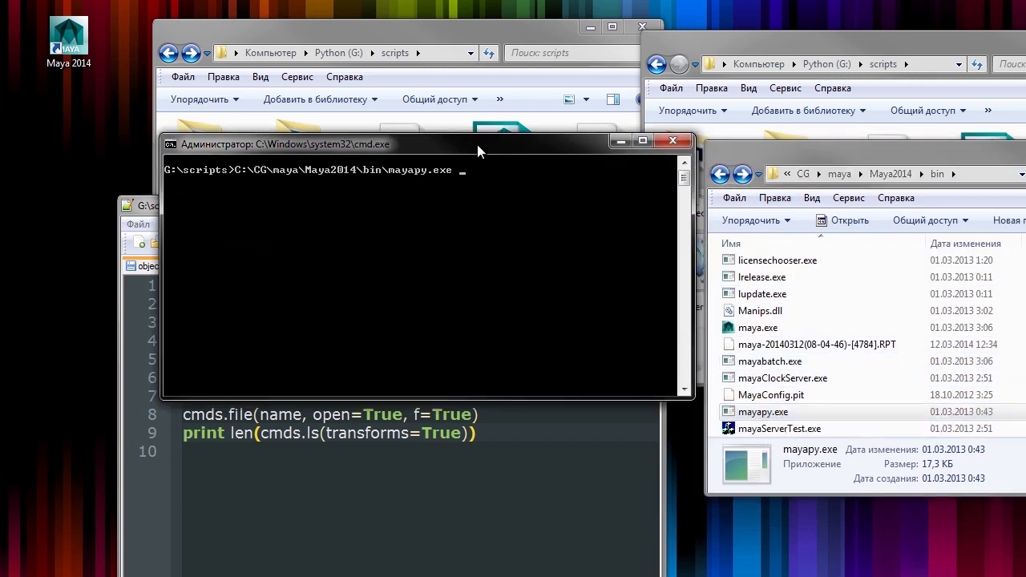
pyautogui.moveTo(477, 144); pyautogui.dragTo(624, 253)
pyautogui.moveTo(481, 205); pyautogui.dragTo(198, 284)
pyautogui.click(400, 253)
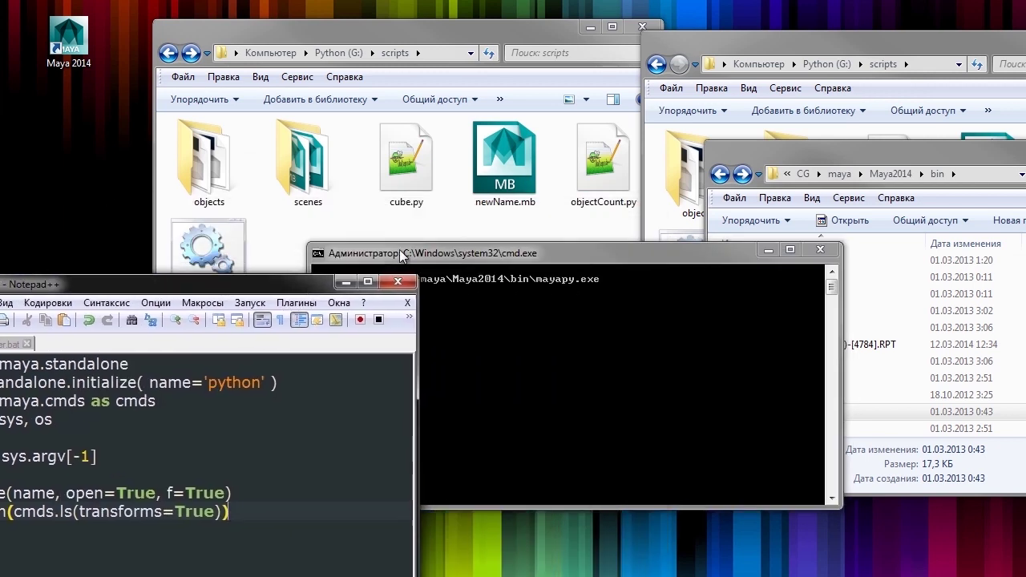
pyautogui.moveTo(603, 160); pyautogui.dragTo(644, 285)
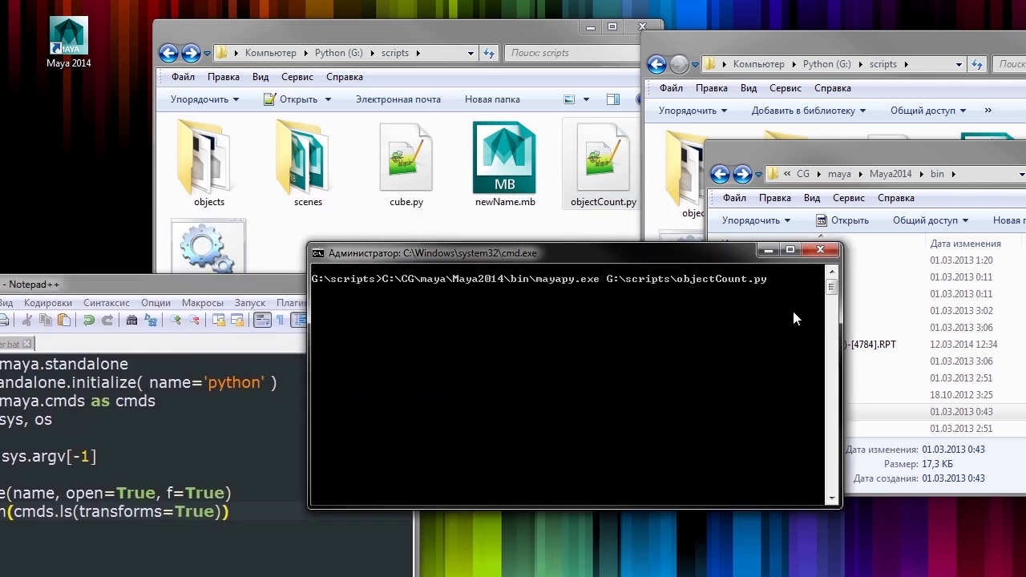
# Step: Append the scenes\objects.mb path and run it, printing 22 transforms
pyautogui.click(802, 79)
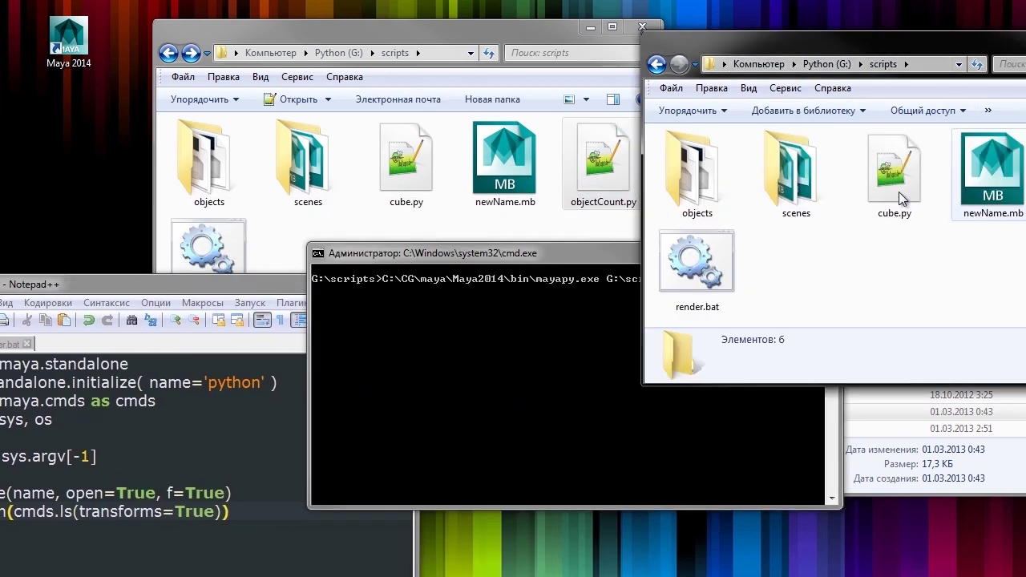
pyautogui.doubleClick(808, 172)
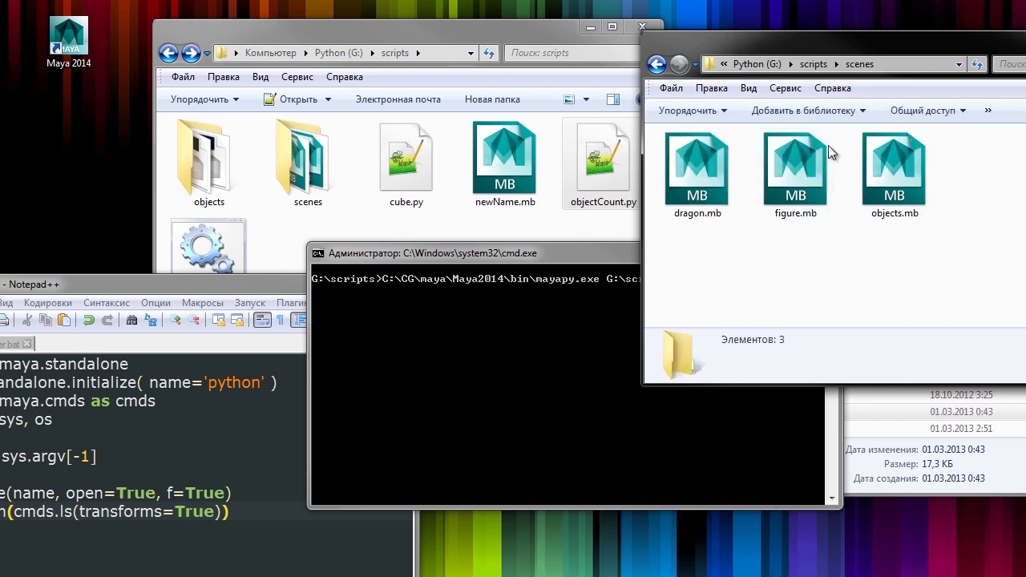
pyautogui.moveTo(801, 40); pyautogui.dragTo(897, 53)
pyautogui.moveTo(990, 182); pyautogui.dragTo(658, 371)
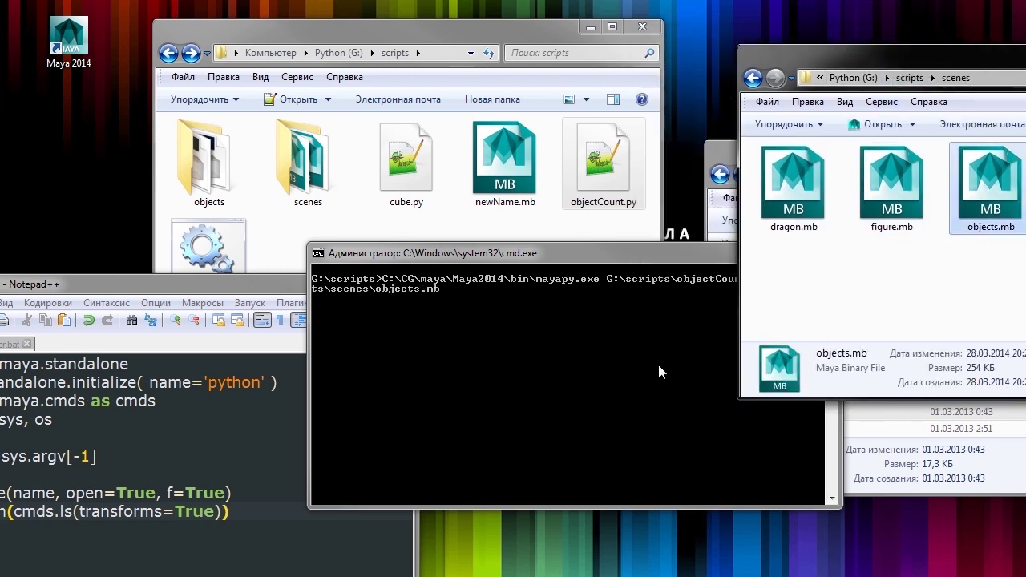
pyautogui.click(658, 372)
pyautogui.press('Return')
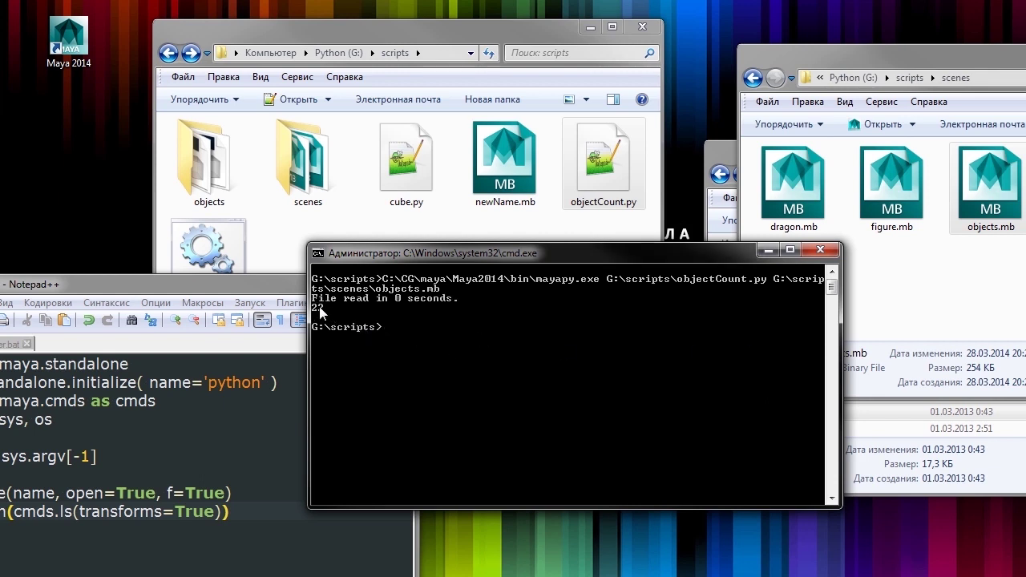
pyautogui.moveTo(398, 251); pyautogui.dragTo(603, 271)
pyautogui.moveTo(306, 286)
pyautogui.mouseDown()
pyautogui.moveTo(490, 253)
pyautogui.moveTo(566, 188)
pyautogui.mouseUp()
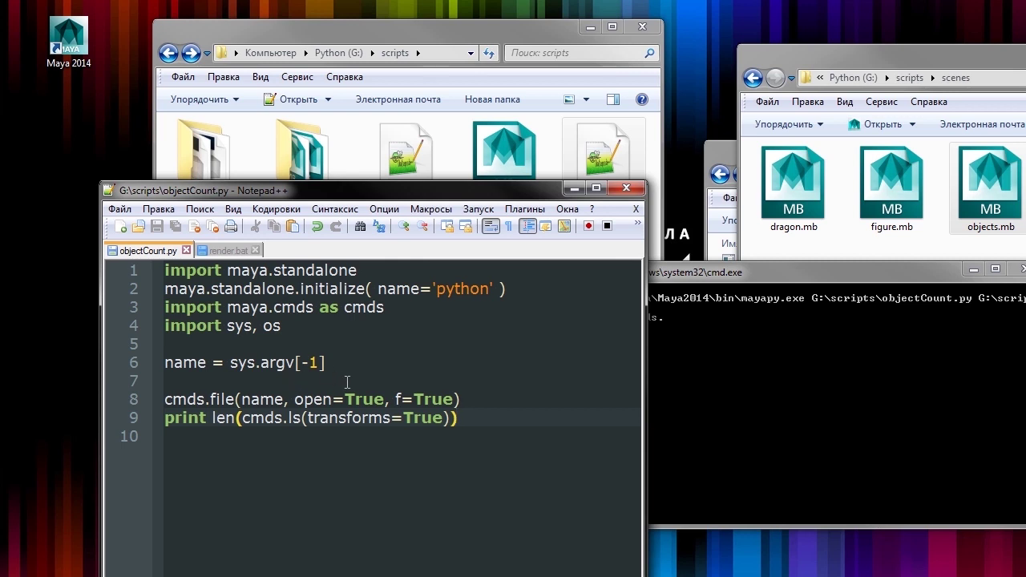
# Step: Add count = 0 and files = os.listdir(name) lines above the cmds.file call
pyautogui.click(349, 382)
pyautogui.press('Return')
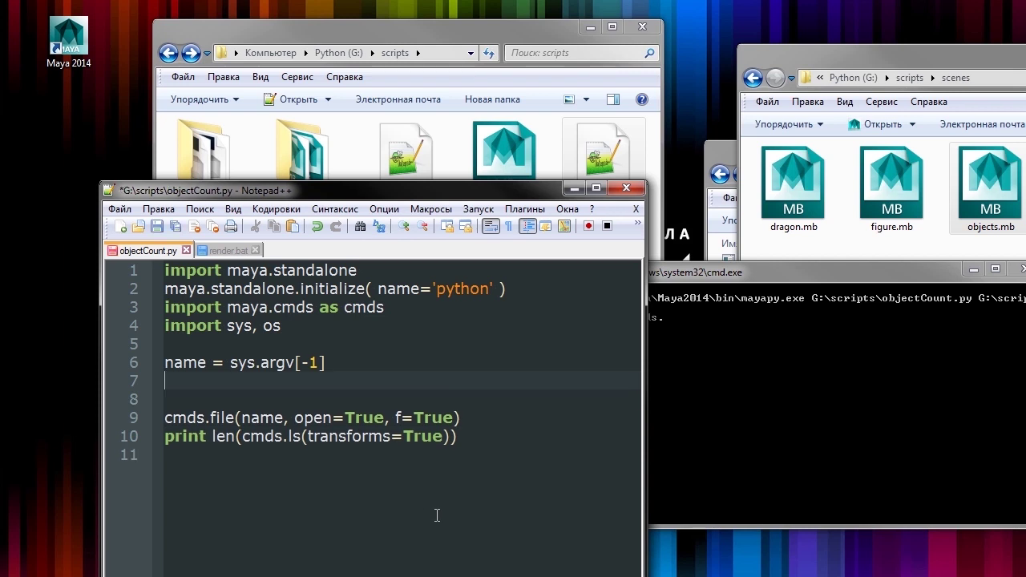
pyautogui.press('Up')
pyautogui.press('Return')
pyautogui.write('count = 0')
pyautogui.press('Down')
pyautogui.press('Return')
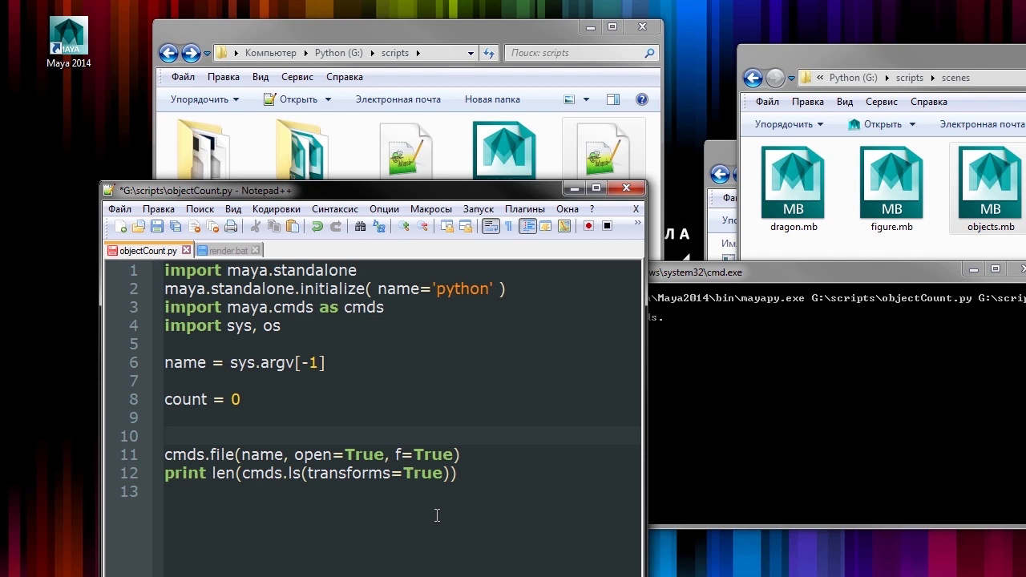
pyautogui.write('files = ')
pyautogui.write('os.listdir')
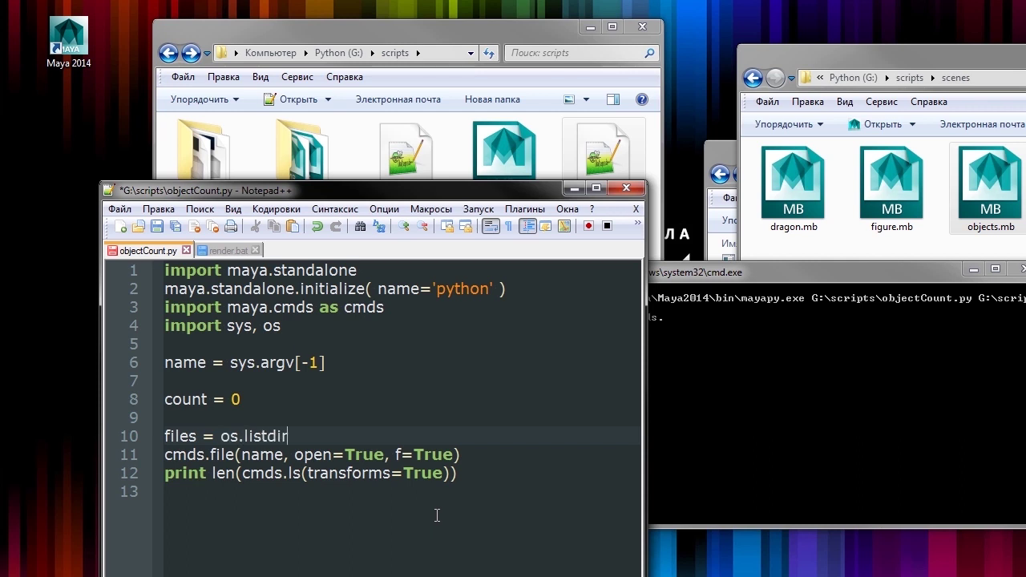
pyautogui.write('(name)')
pyautogui.write(':')
# Step: Indent the open and count lines, turning the print into count += the transform count
pyautogui.press('Return')
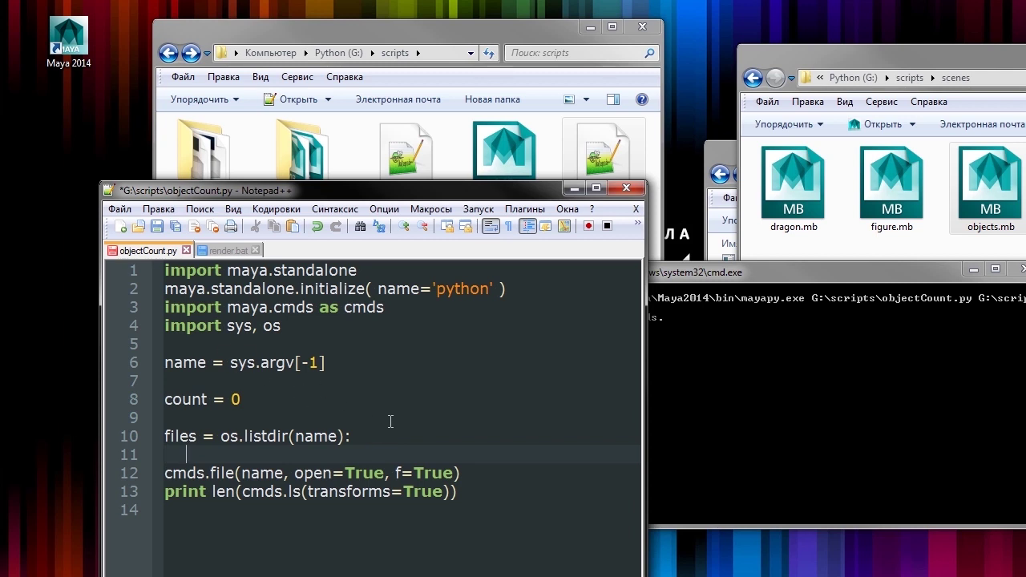
pyautogui.press('Delete')
pyautogui.press('Down')
pyautogui.press('Tab')
pyautogui.press('Delete')
pyautogui.press('Delete')
pyautogui.press('Delete')
pyautogui.press('Delete')
pyautogui.press('Delete')
pyautogui.write('count ')
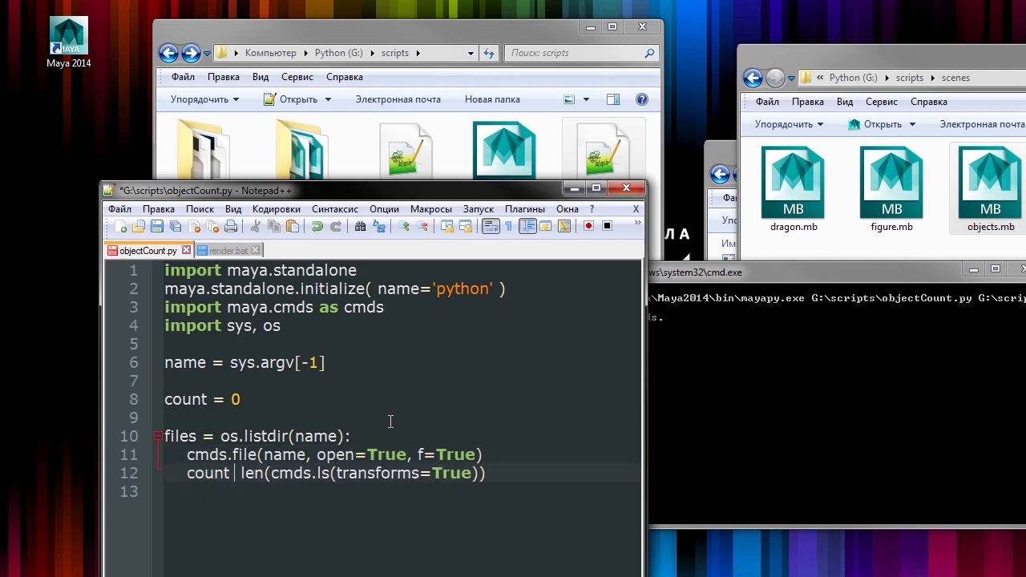
pyautogui.write('==')
pyautogui.press('BackSpace')
pyautogui.press('BackSpace')
pyautogui.write('+=')
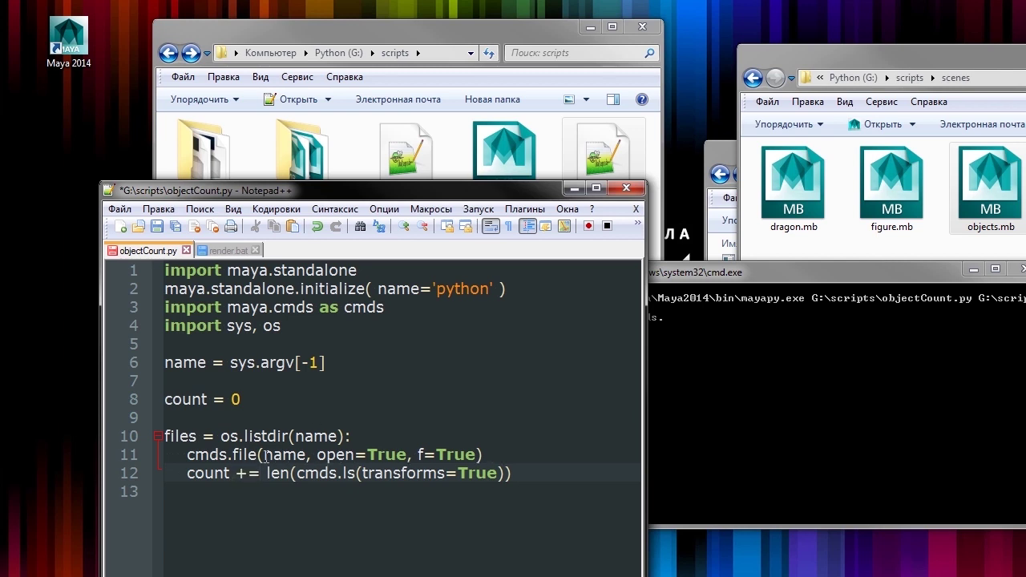
# Step: Add a 'for f in files:' loop opening os.path.join(name, f) for each file
pyautogui.doubleClick(289, 455)
pyautogui.write('os.path.join(name,')
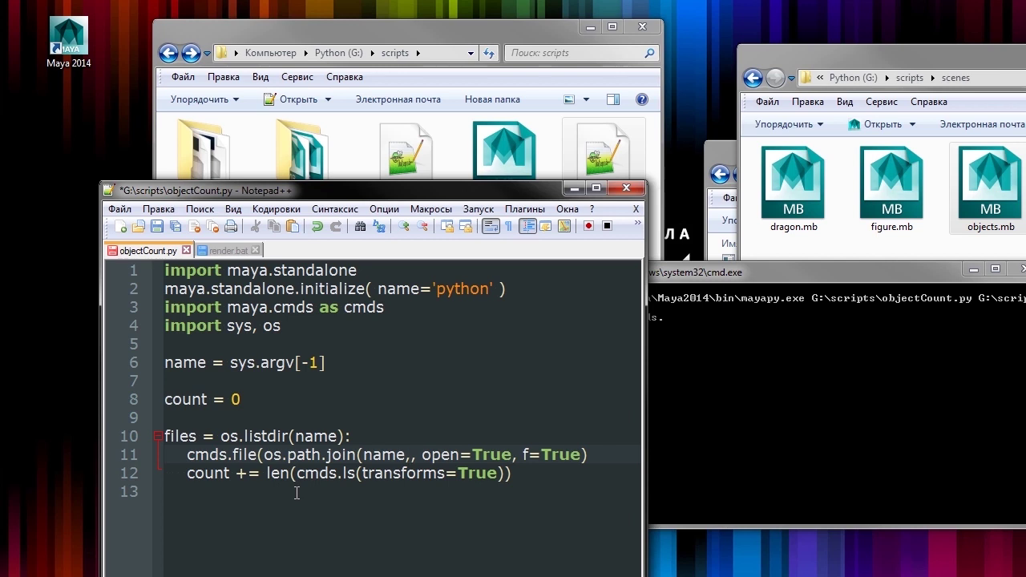
pyautogui.press('Up')
pyautogui.press('BackSpace')
pyautogui.press('Return')
pyautogui.write('for f in files:')
pyautogui.press('Down')
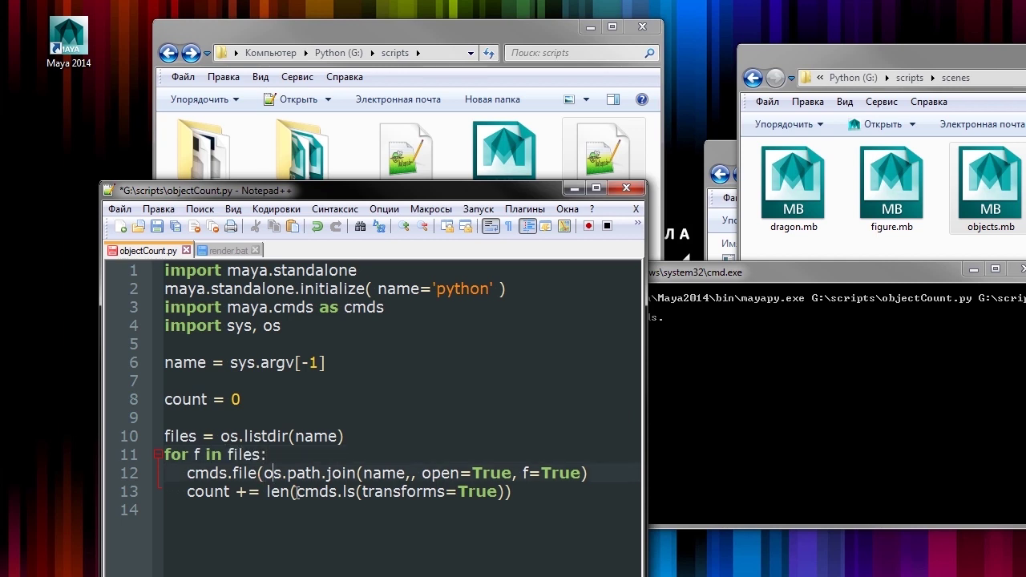
pyautogui.press('Right')
pyautogui.press('Right')
pyautogui.press('Right')
pyautogui.press('Right')
pyautogui.press('Right')
pyautogui.press('Right')
pyautogui.press('Right')
pyautogui.press('Right')
pyautogui.write('f)')
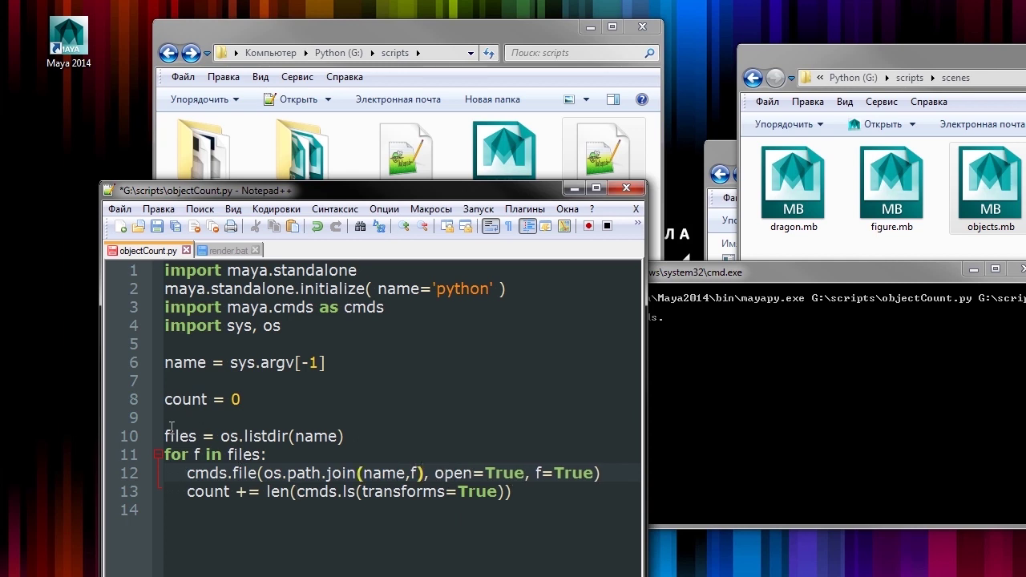
# Step: Print 'COUNT:', count after the loop
pyautogui.doubleClick(180, 437)
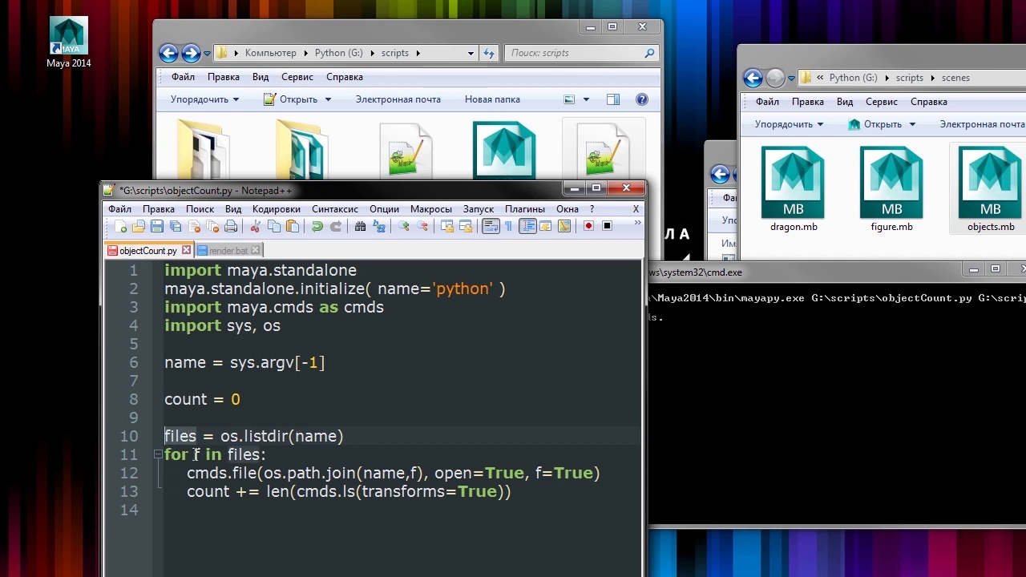
pyautogui.doubleClick(195, 454)
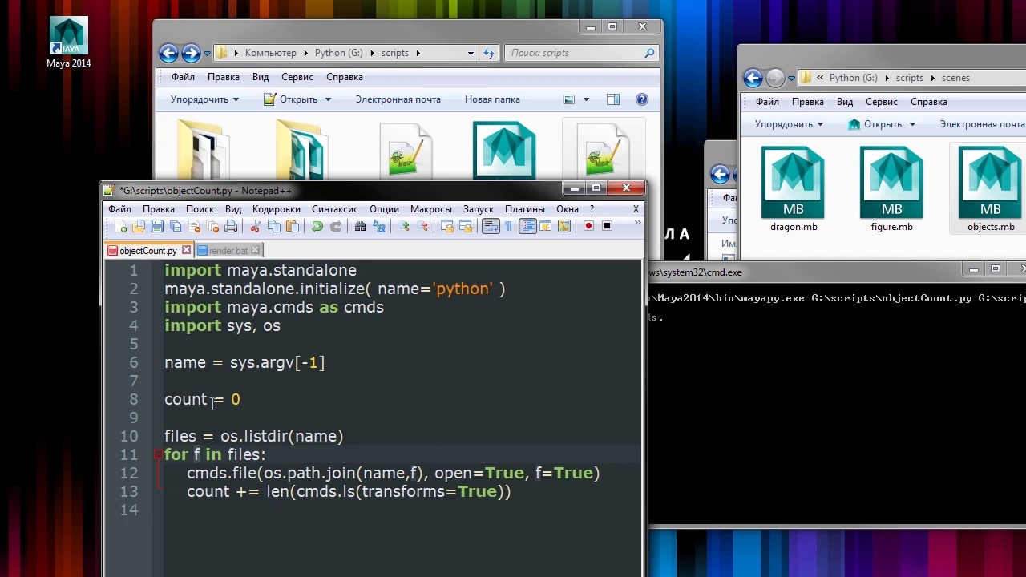
pyautogui.click(548, 495)
pyautogui.press('Return')
pyautogui.hotkey('shift', 'Home')
pyautogui.write("print 'COUNT:', count")
# Step: Save objectCount.py and rerun the mayapy command on the scenes folder, getting COUNT: 44
pyautogui.click(494, 449)
pyautogui.hotkey('ctrl', 's')
pyautogui.click(796, 411)
pyautogui.press('Up')
pyautogui.press('BackSpace')
pyautogui.press('BackSpace')
pyautogui.press('BackSpace')
pyautogui.press('BackSpace')
pyautogui.press('BackSpace')
pyautogui.press('BackSpace')
pyautogui.press('BackSpace')
pyautogui.press('BackSpace')
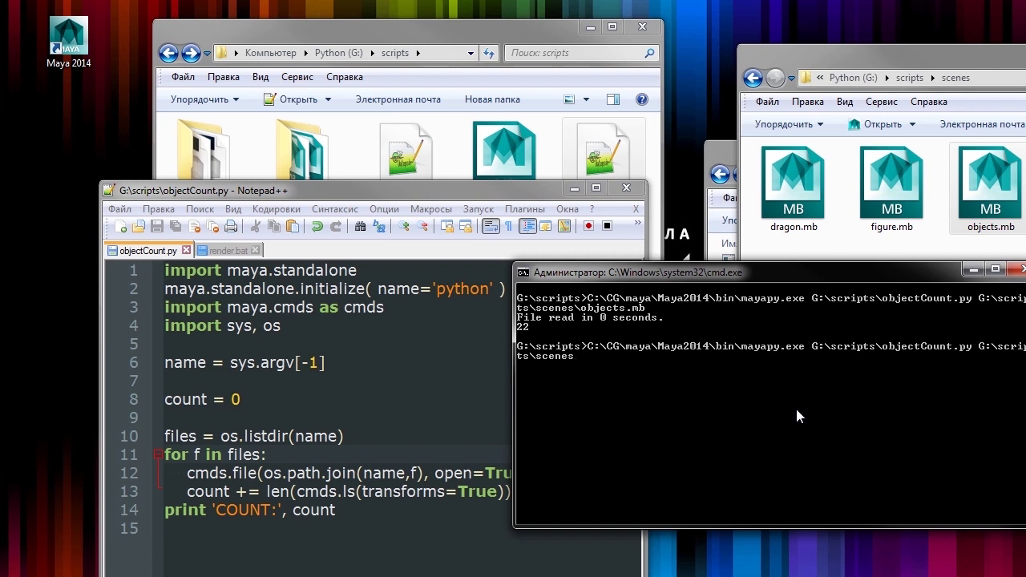
pyautogui.press('Return')
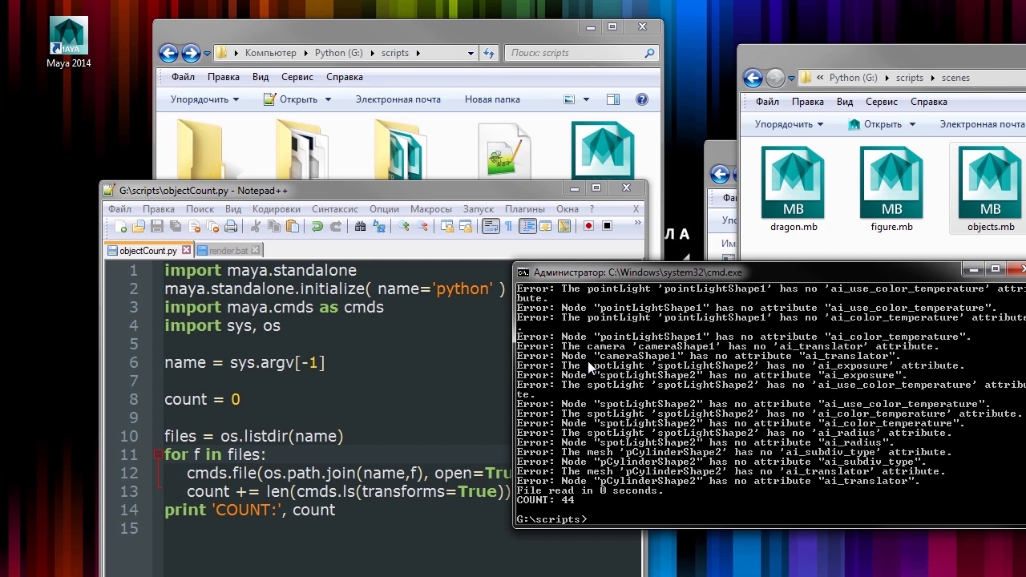
pyautogui.click(404, 510)
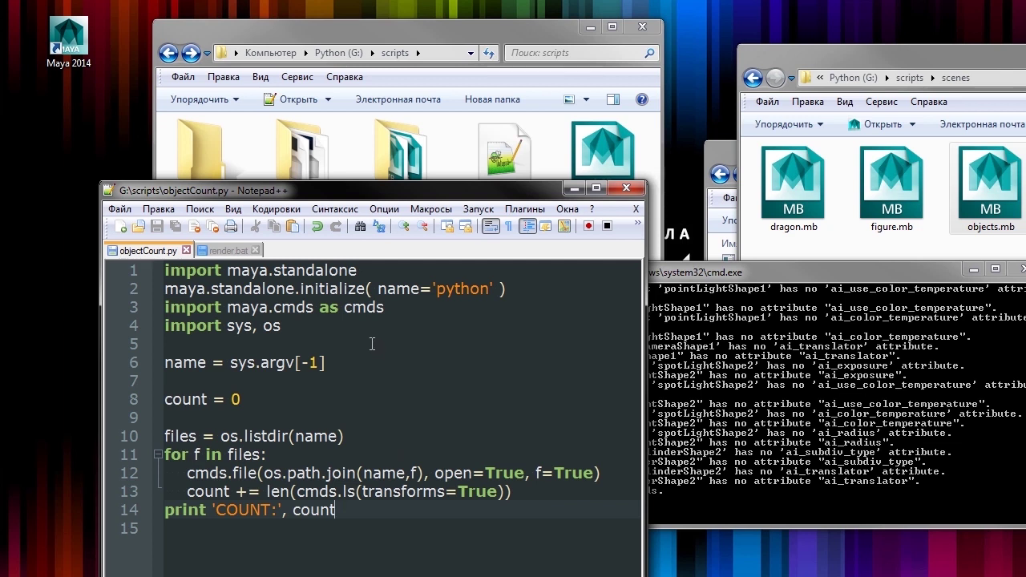
# Step: Start a blank new document in Notepad++ and launch Maya 2014 from the desktop
pyautogui.click(381, 380)
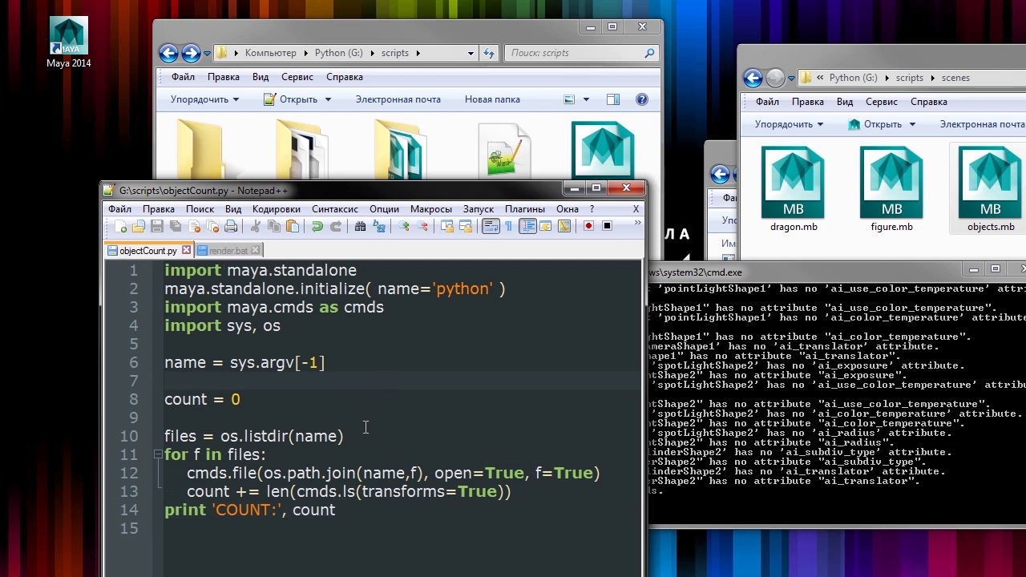
pyautogui.doubleClick(322, 250)
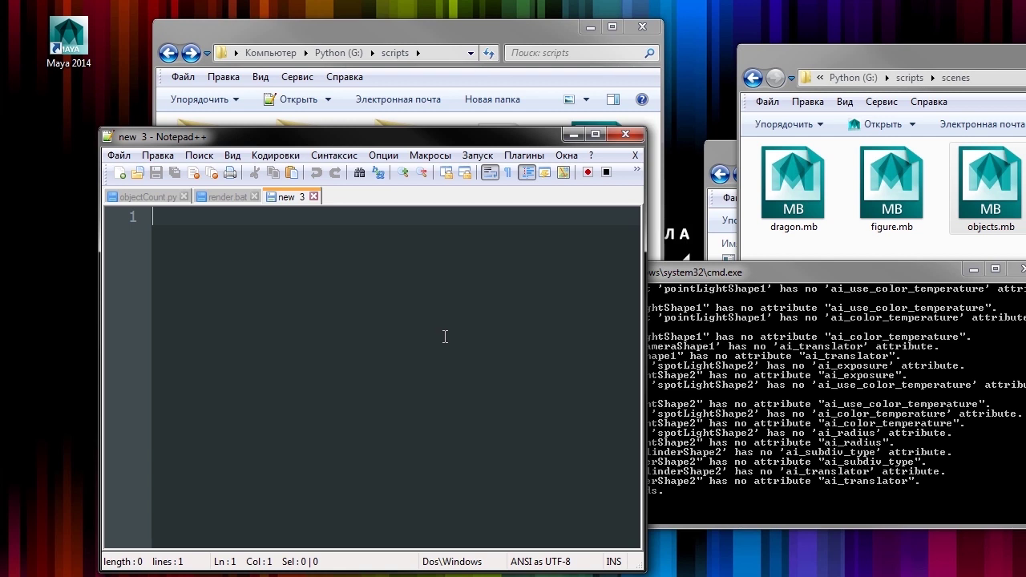
pyautogui.doubleClick(89, 37)
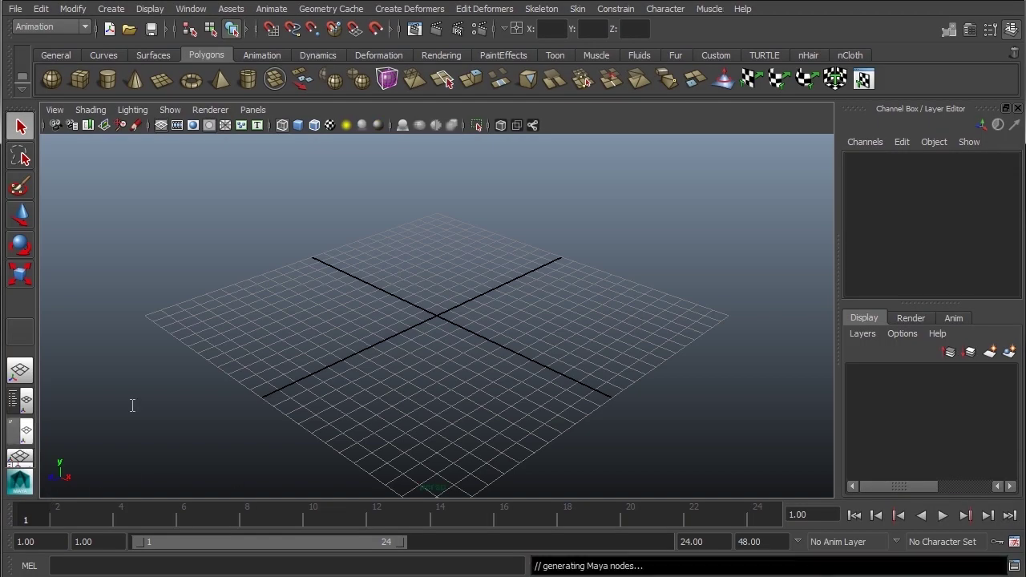
# Step: In the Script Editor's Python tab, enter and run import os
pyautogui.click(310, 437)
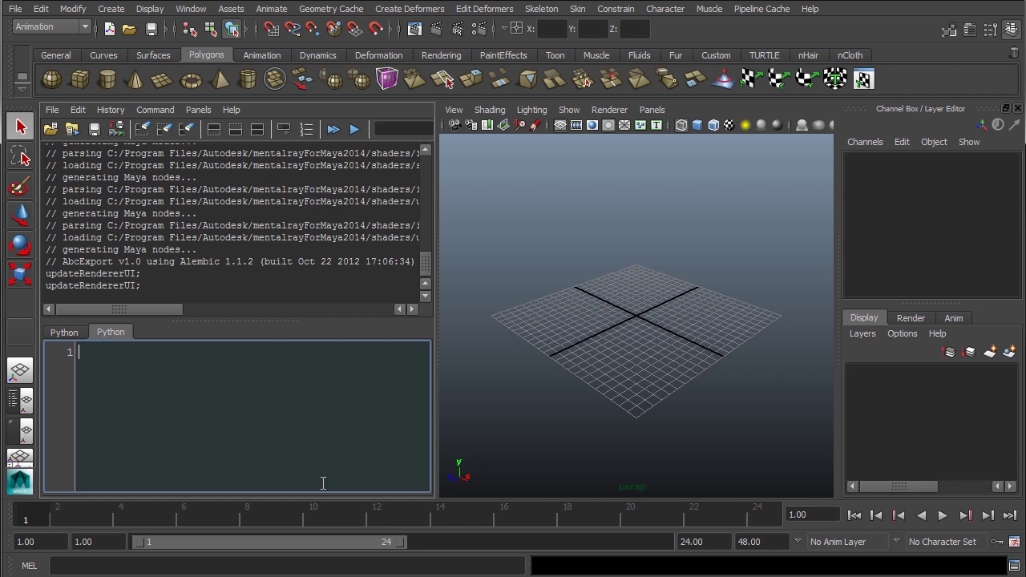
pyautogui.write('import ')
pyautogui.write('os')
pyautogui.hotkey('ctrl', 'a')
pyautogui.hotkey('ctrl', 'Return')
pyautogui.press('Return')
# Step: Run os.system('notepad'), then close Notepad so the call returns Result 0
pyautogui.write('os.system')
pyautogui.write("''")
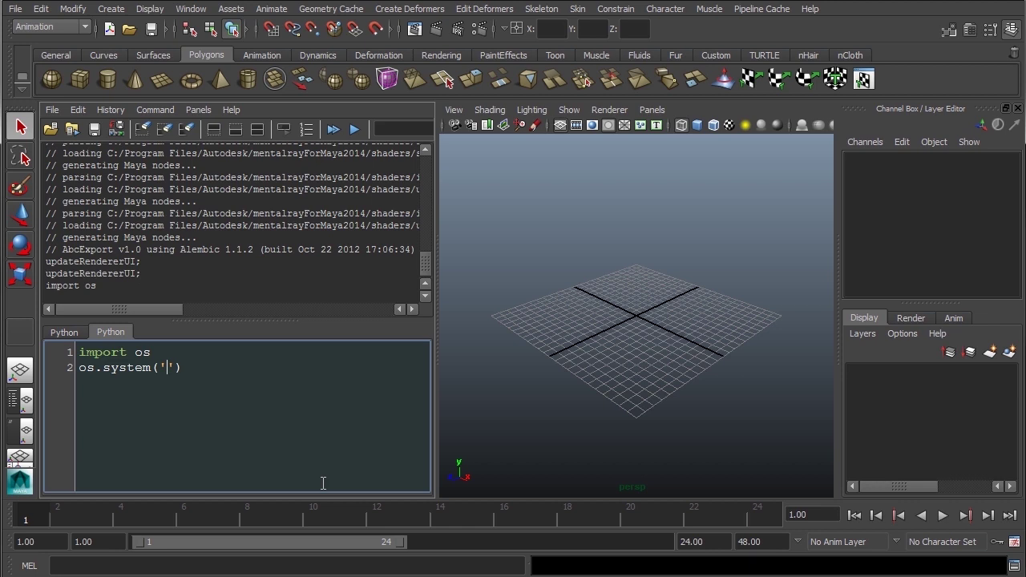
pyautogui.write('notepad')
pyautogui.hotkey('shift', 'End')
pyautogui.hotkey('ctrl', 'Return')
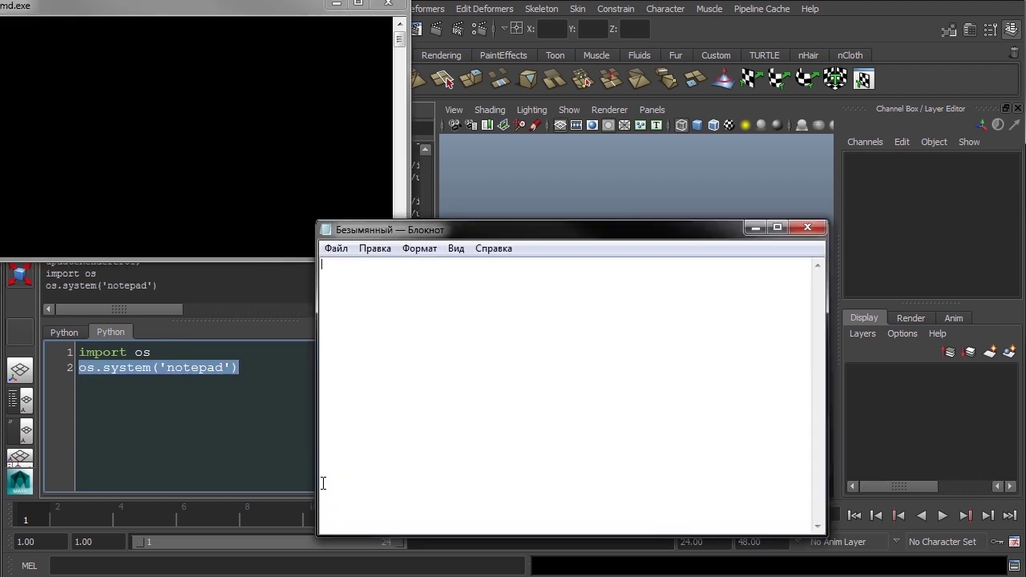
pyautogui.moveTo(487, 228); pyautogui.dragTo(482, 234)
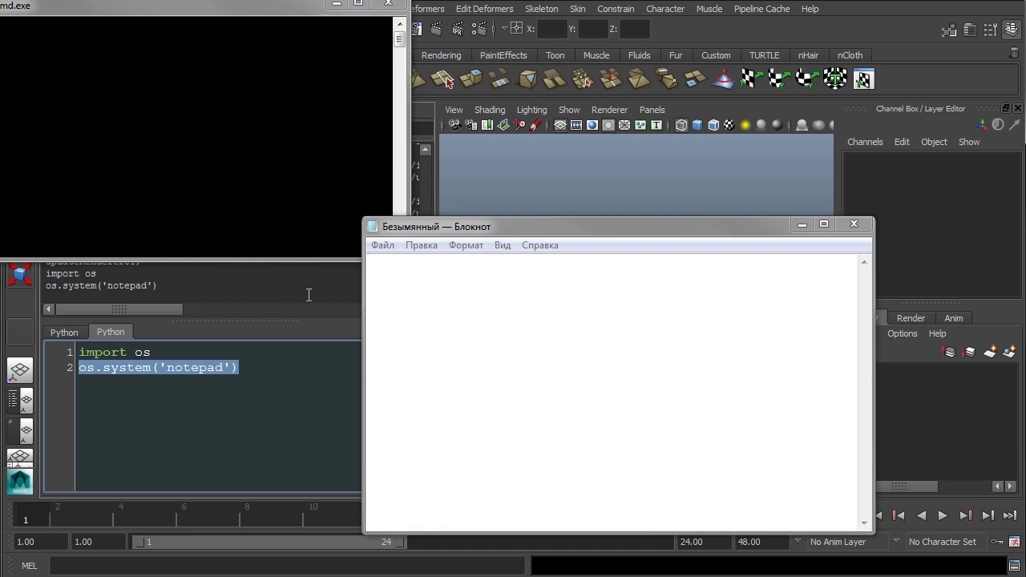
pyautogui.moveTo(499, 224); pyautogui.dragTo(479, 234)
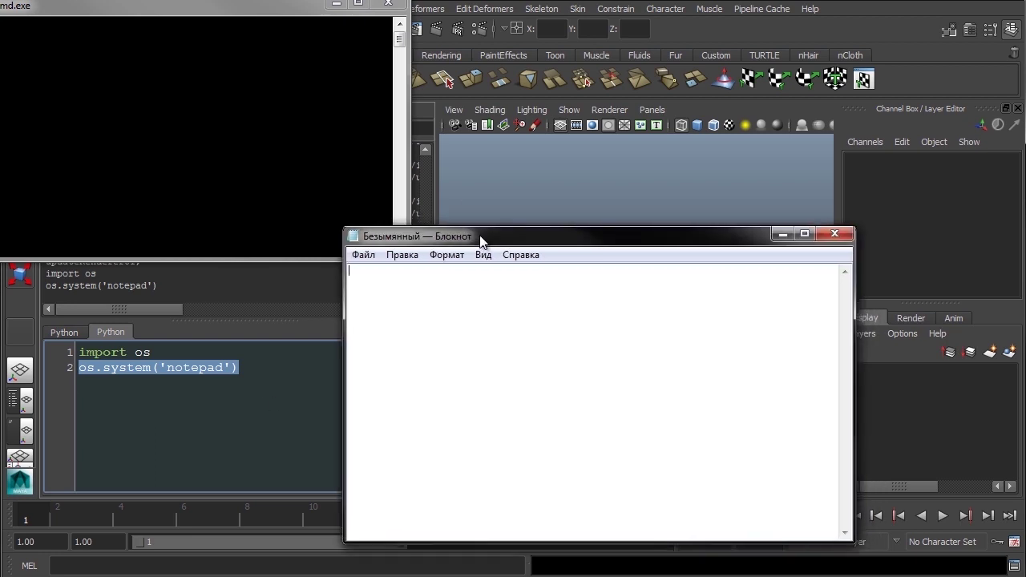
pyautogui.click(842, 234)
pyautogui.click(271, 376)
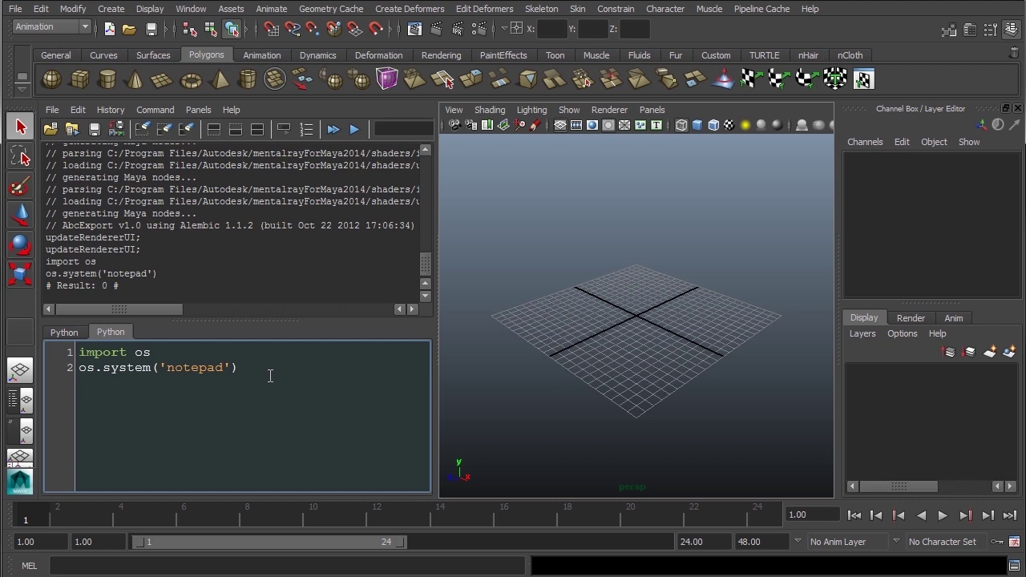
# Step: Change the call to os.startfile('notepad') and run it to launch Notepad
pyautogui.doubleClick(138, 368)
pyautogui.write('startfile')
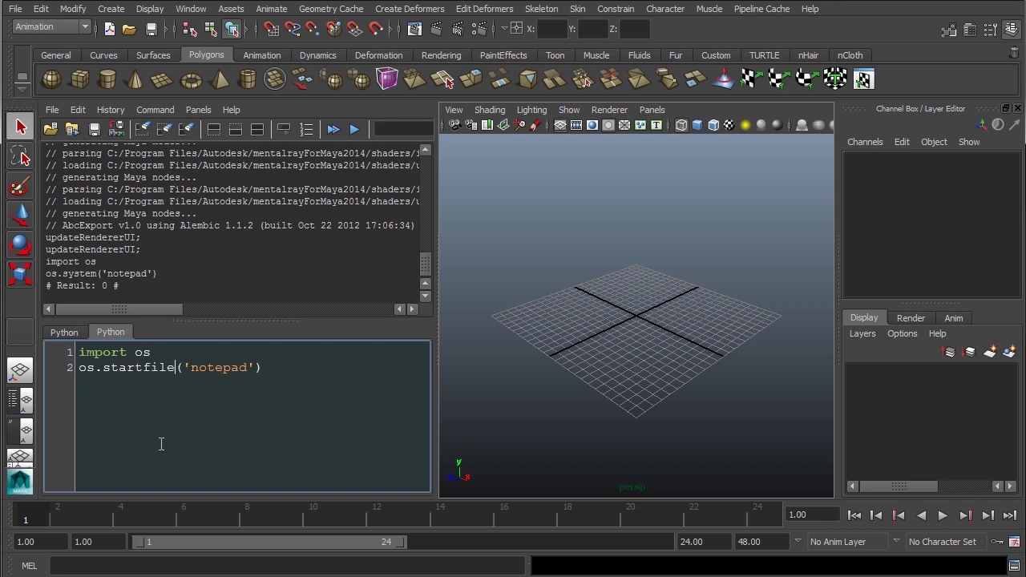
pyautogui.press('Home')
pyautogui.hotkey('shift', 'End')
pyautogui.hotkey('ctrl', 'Return')
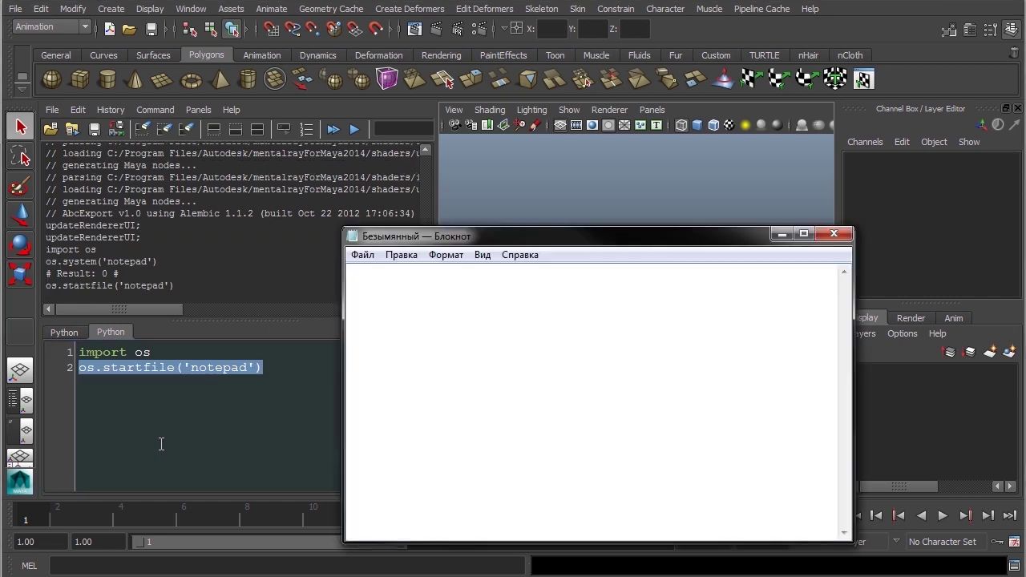
# Step: Move Notepad aside, return to the Script Editor, and insert a blank line after import os
pyautogui.moveTo(387, 239)
pyautogui.mouseDown()
pyautogui.moveTo(455, 265)
pyautogui.moveTo(610, 246)
pyautogui.mouseUp()
pyautogui.click(206, 390)
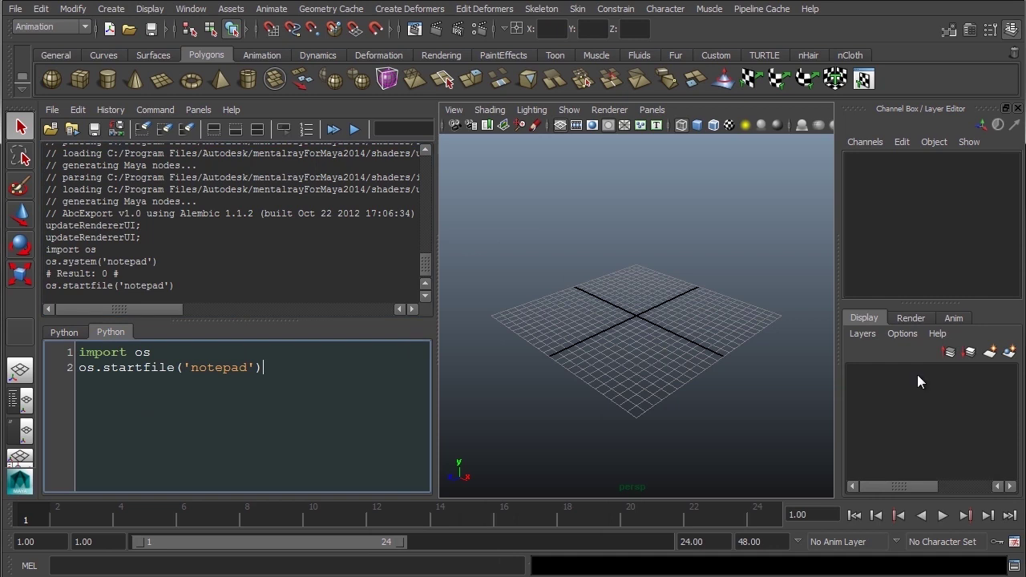
pyautogui.hotkey('alt', 'Tab')
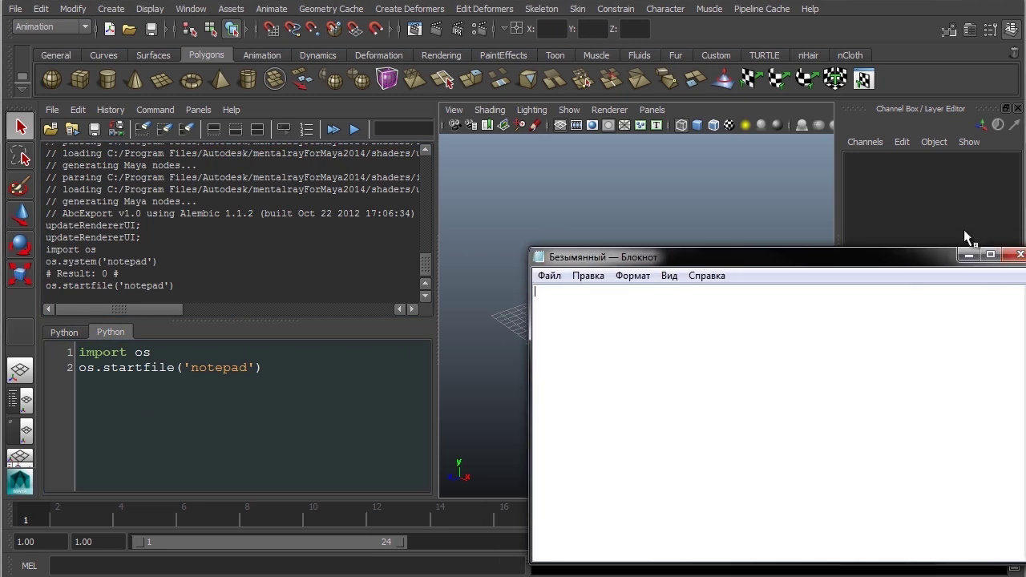
pyautogui.click(395, 379)
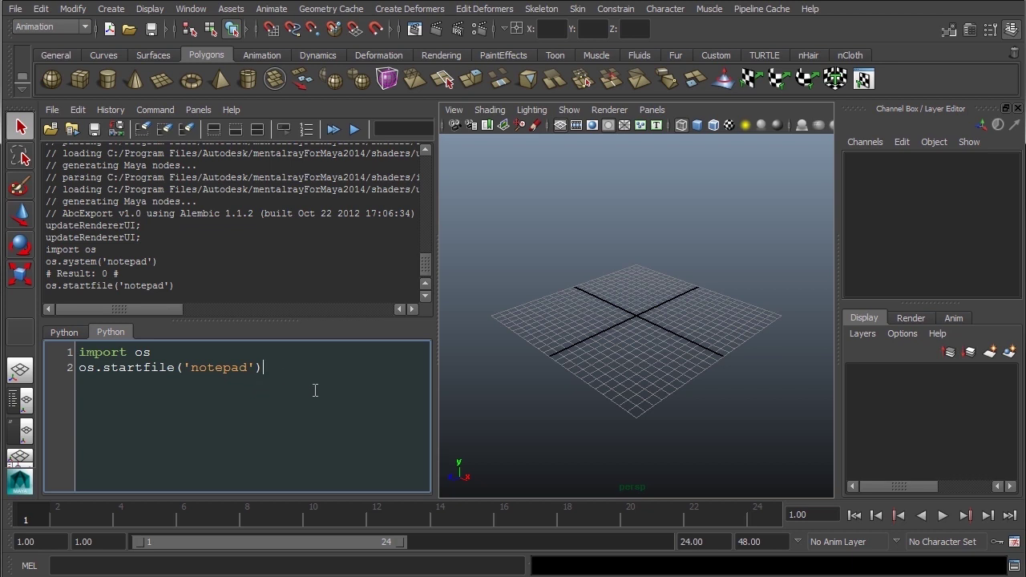
pyautogui.click(293, 354)
pyautogui.press('Return')
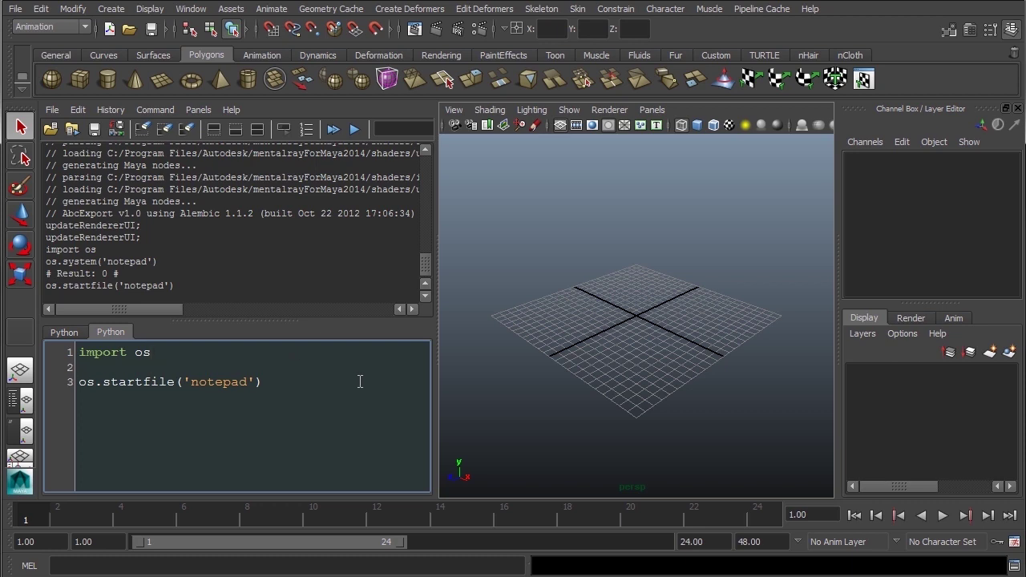
# Step: Add import subprocess and replace the startfile call with subprocess.Popen('notepad')
pyautogui.write('import subprocess')
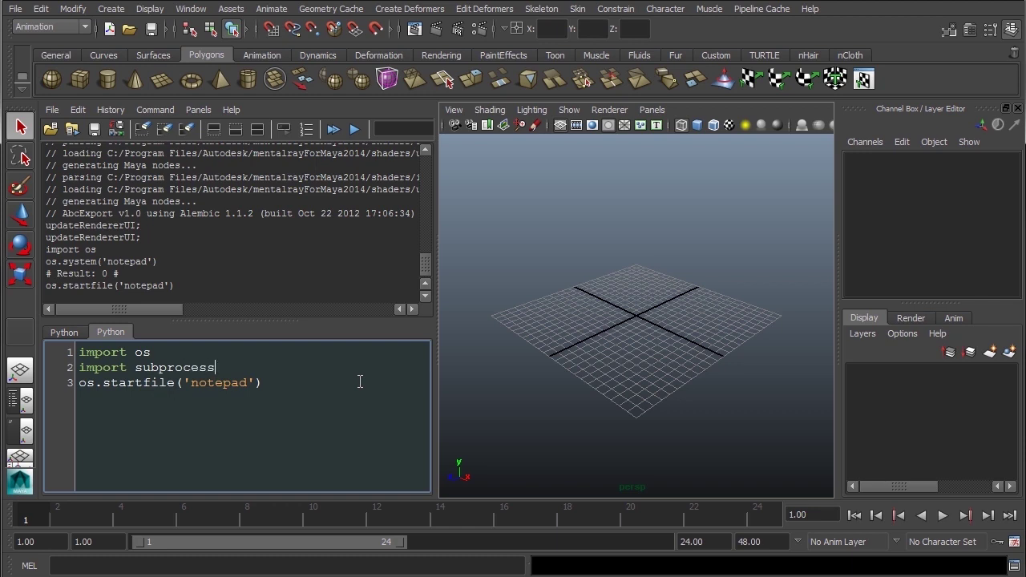
pyautogui.press('Return')
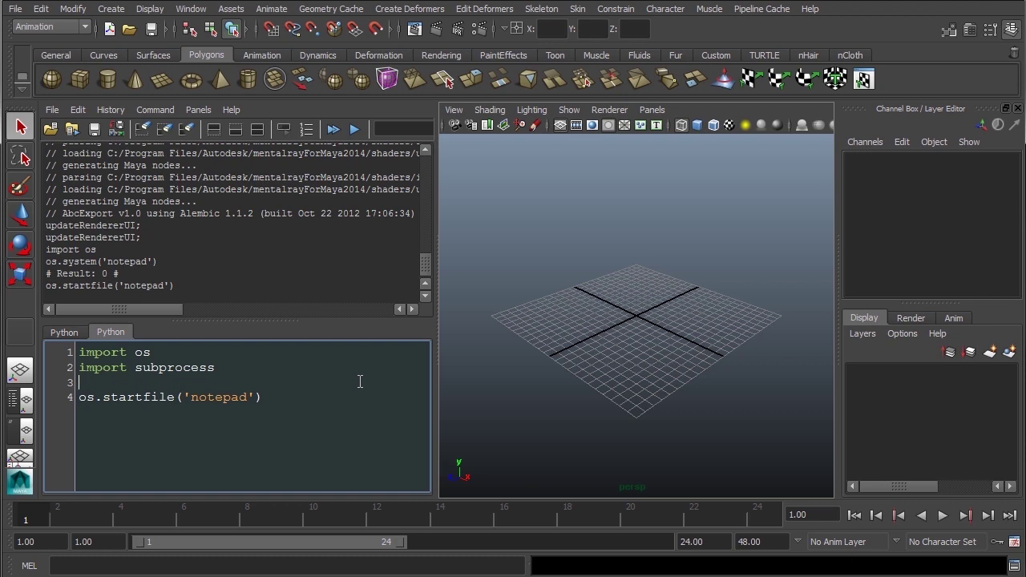
pyautogui.write('subprocess.Popen')
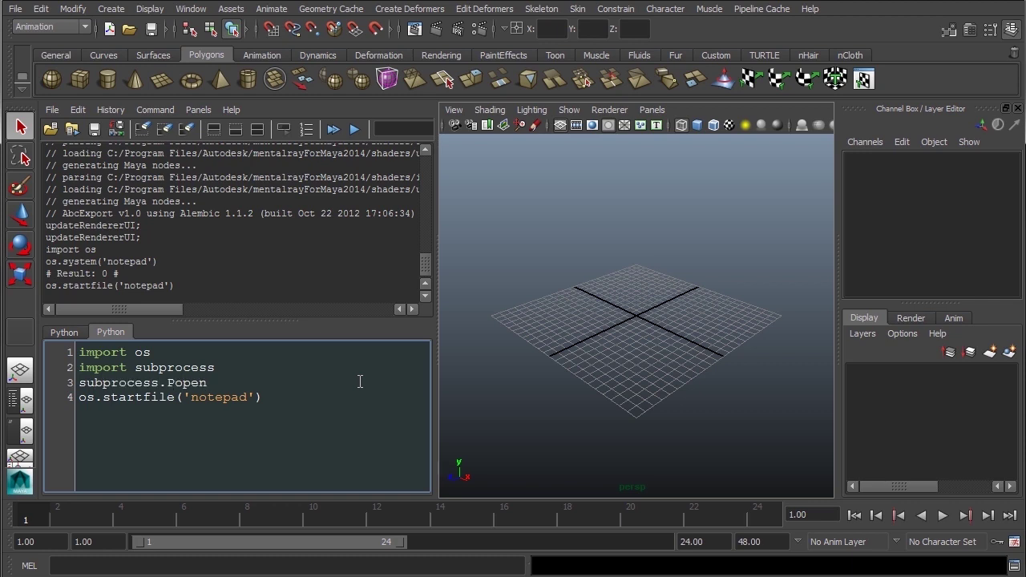
pyautogui.press('Delete')
pyautogui.press('Delete')
pyautogui.press('Delete')
pyautogui.press('Delete')
pyautogui.press('Delete')
pyautogui.press('Delete')
pyautogui.press('Delete')
pyautogui.press('Delete')
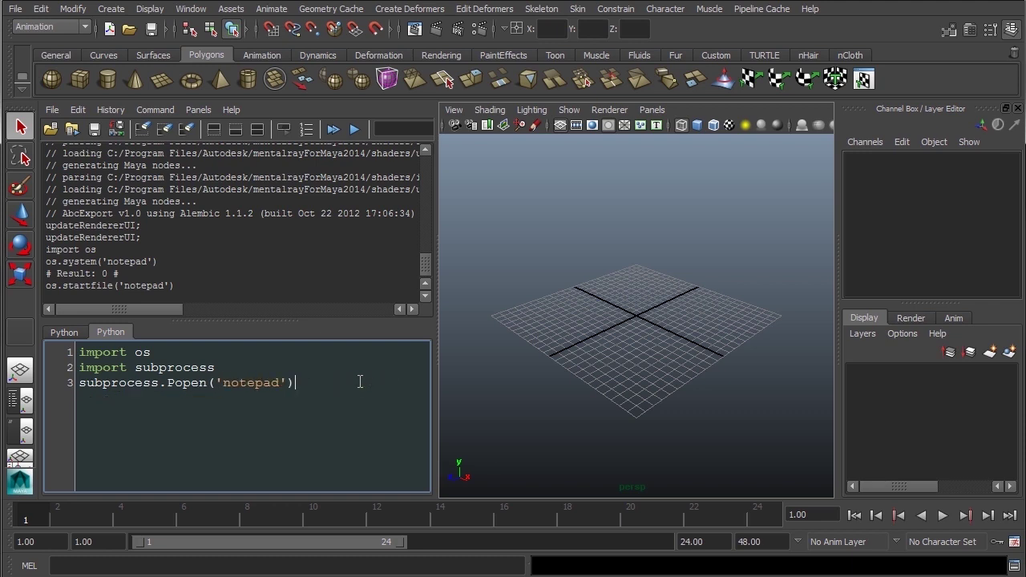
pyautogui.tripleClick(360, 381)
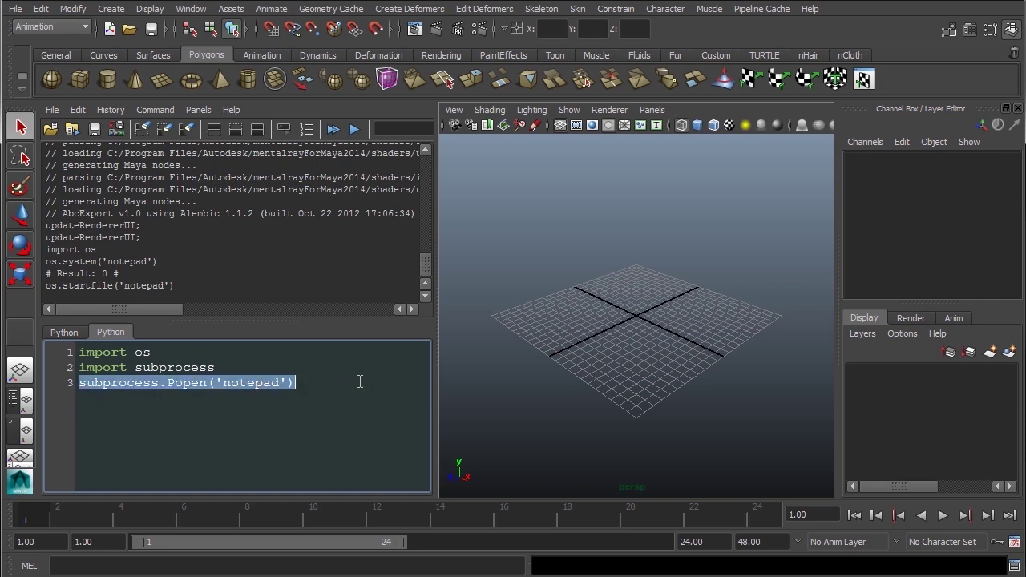
pyautogui.hotkey('ctrl', 'Return')
# Step: Run the import subprocess and Popen lines, then close the Notepad window that opens
pyautogui.press('Up')
pyautogui.press('Home')
pyautogui.hotkey('shift', 'End')
pyautogui.hotkey('ctrl', 'Return')
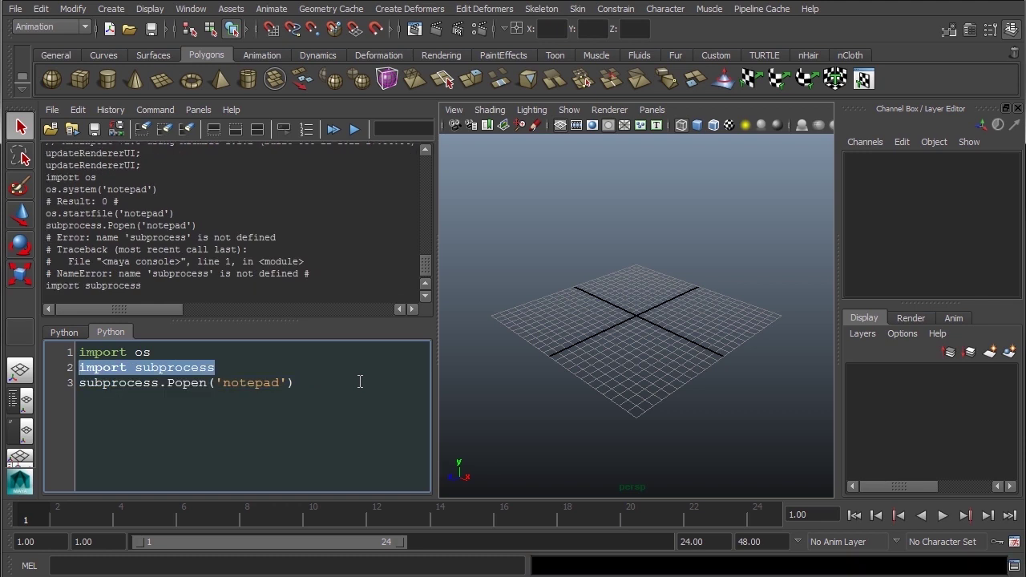
pyautogui.press('Down')
pyautogui.press('Home')
pyautogui.hotkey('shift', 'End')
pyautogui.hotkey('ctrl', 'Return')
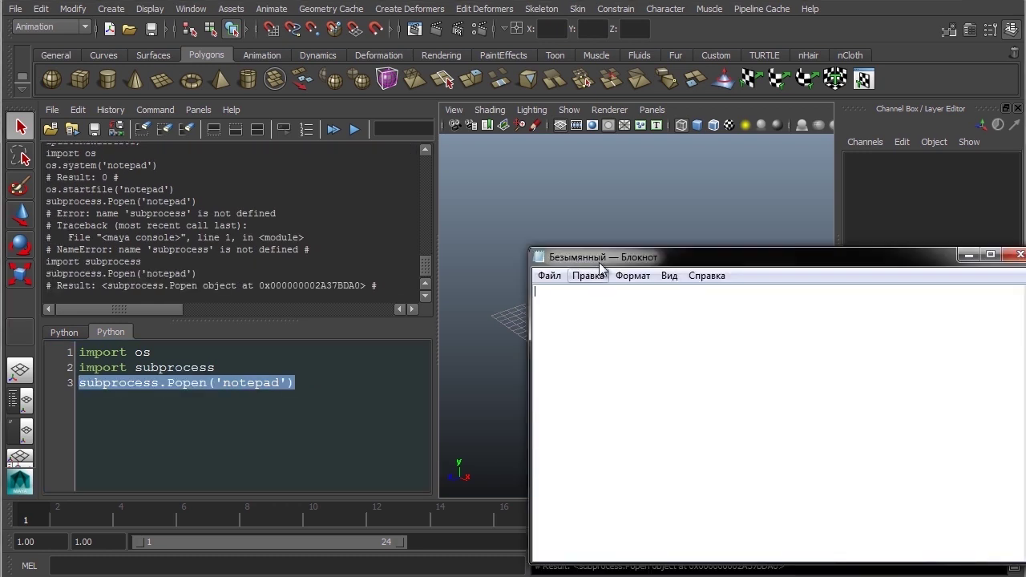
pyautogui.moveTo(598, 258); pyautogui.dragTo(604, 271)
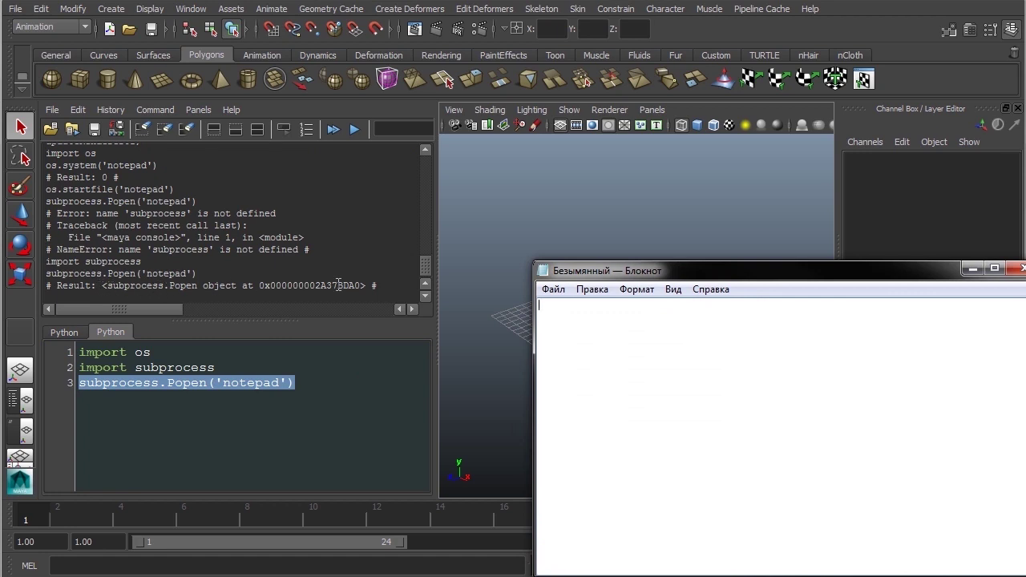
pyautogui.click(1014, 268)
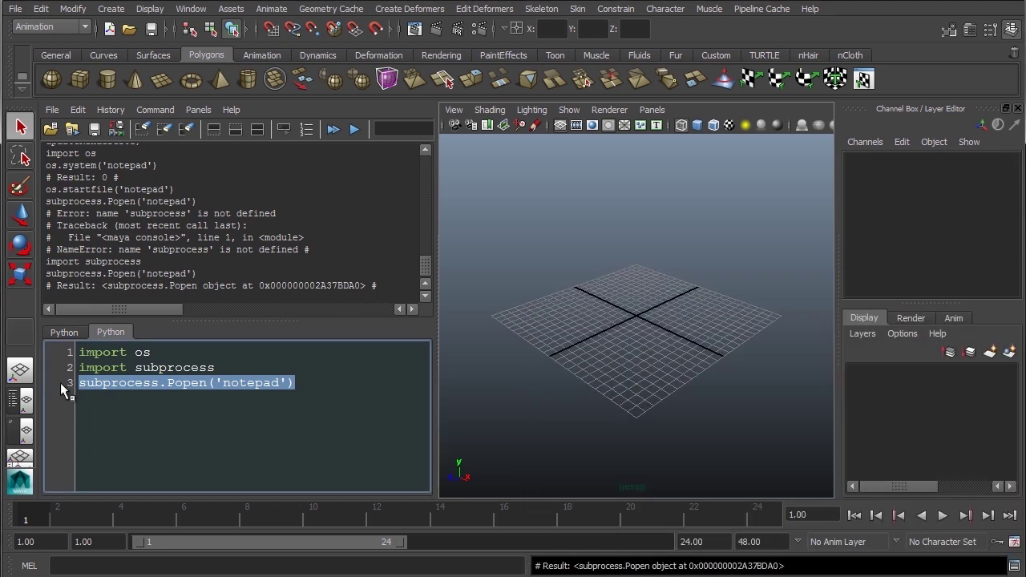
# Step: Assign the call as p = subprocess.Popen('notepad') and run it, keeping the process in p
pyautogui.click(132, 426)
pyautogui.write('p ')
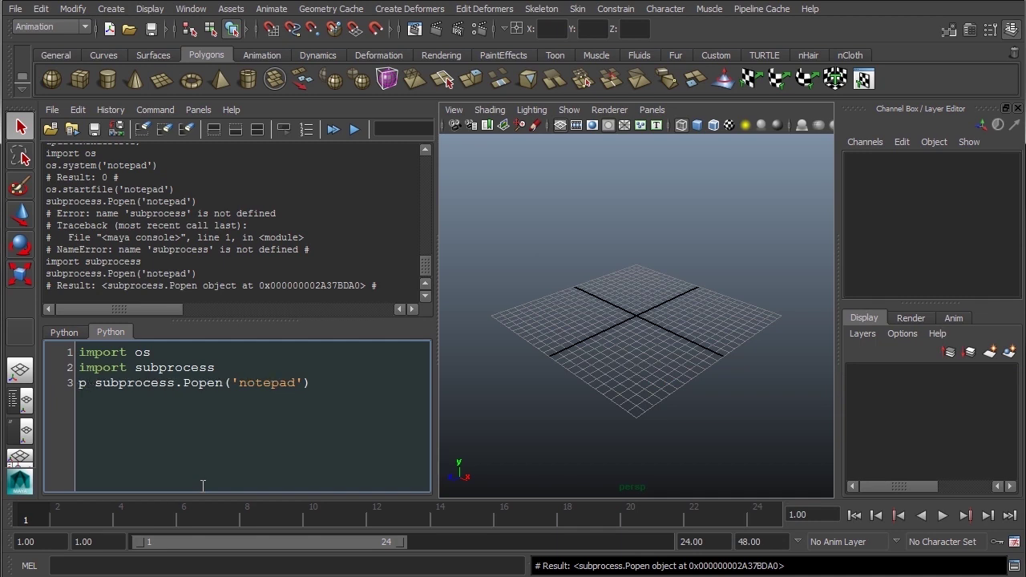
pyautogui.write('=')
pyautogui.press('Home')
pyautogui.hotkey('shift', 'End')
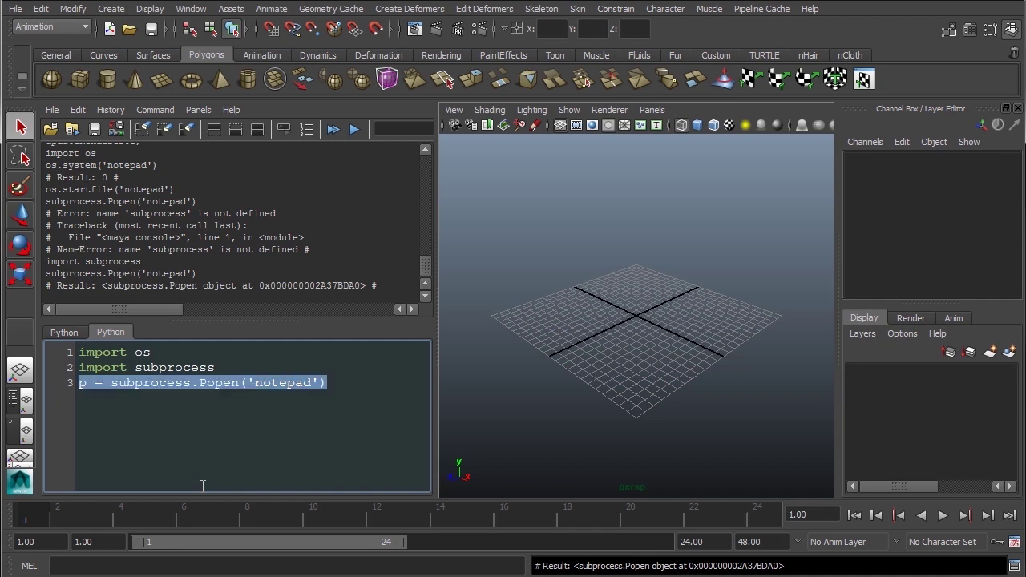
pyautogui.hotkey('ctrl', 'Return')
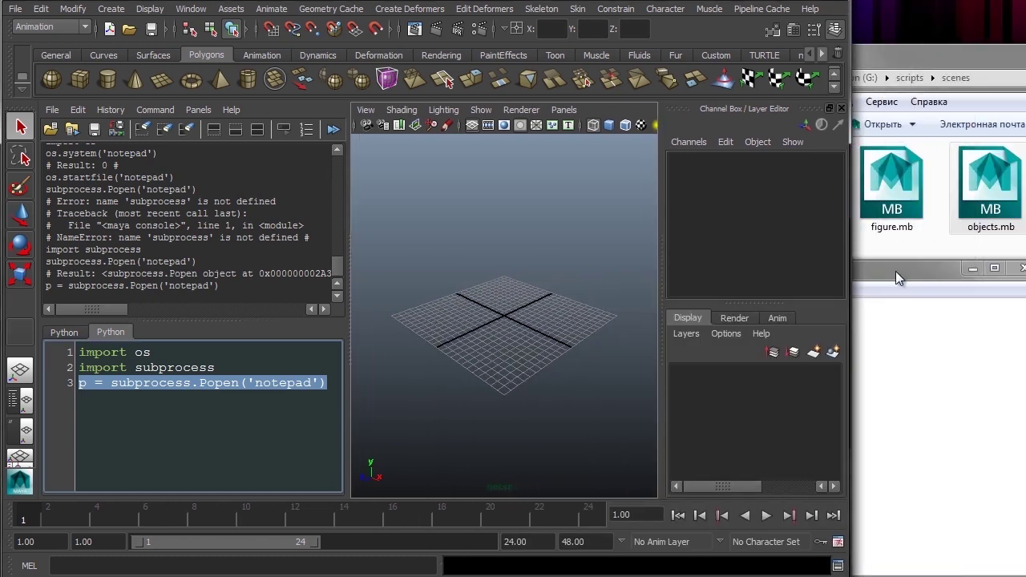
pyautogui.moveTo(895, 271); pyautogui.dragTo(927, 298)
pyautogui.click(297, 421)
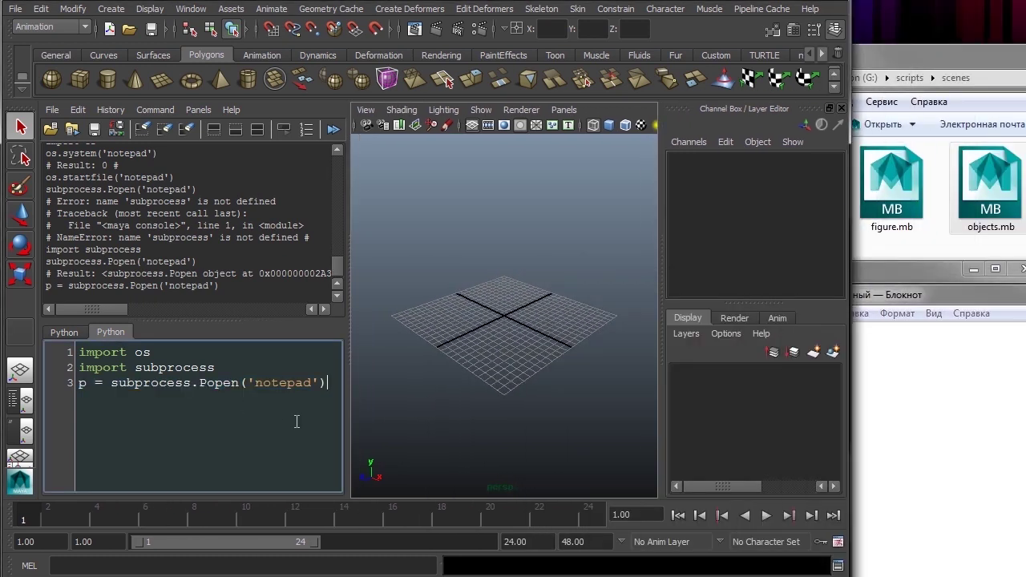
# Step: Add and run p.kill() on line 4 to close Notepad
pyautogui.press('Return')
pyautogui.write('p.')
pyautogui.write('kill(')
pyautogui.hotkey('shift', 'Home')
pyautogui.hotkey('ctrl', 'Return')
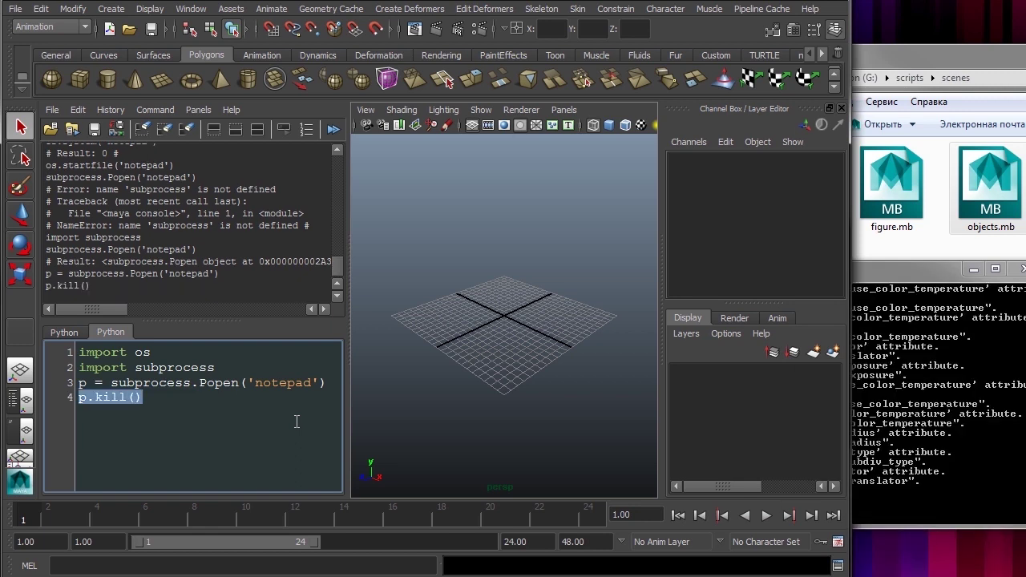
pyautogui.click(240, 408)
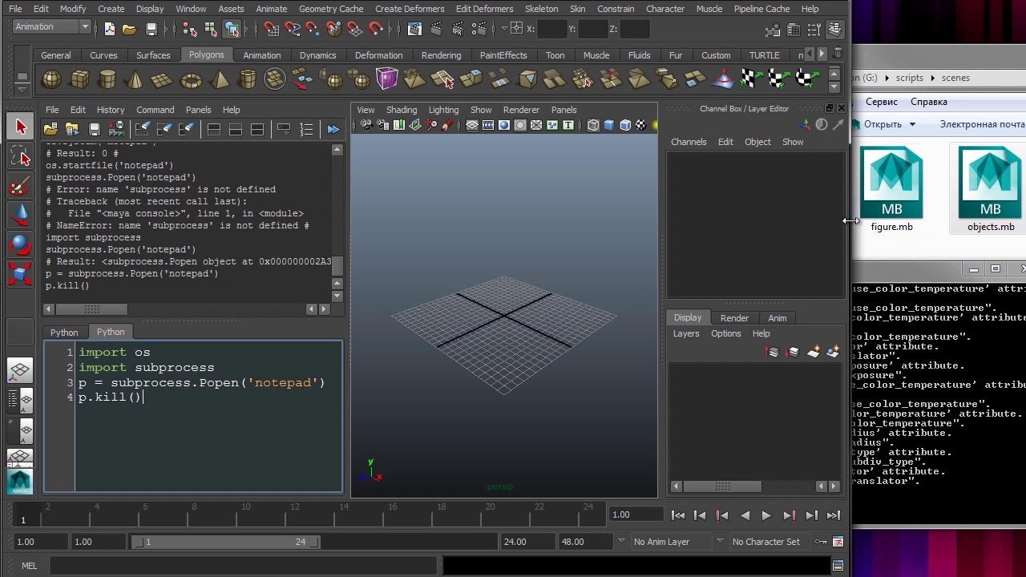
# Step: Widen the Maya window and start a name = '' line after the imports
pyautogui.click(961, 291)
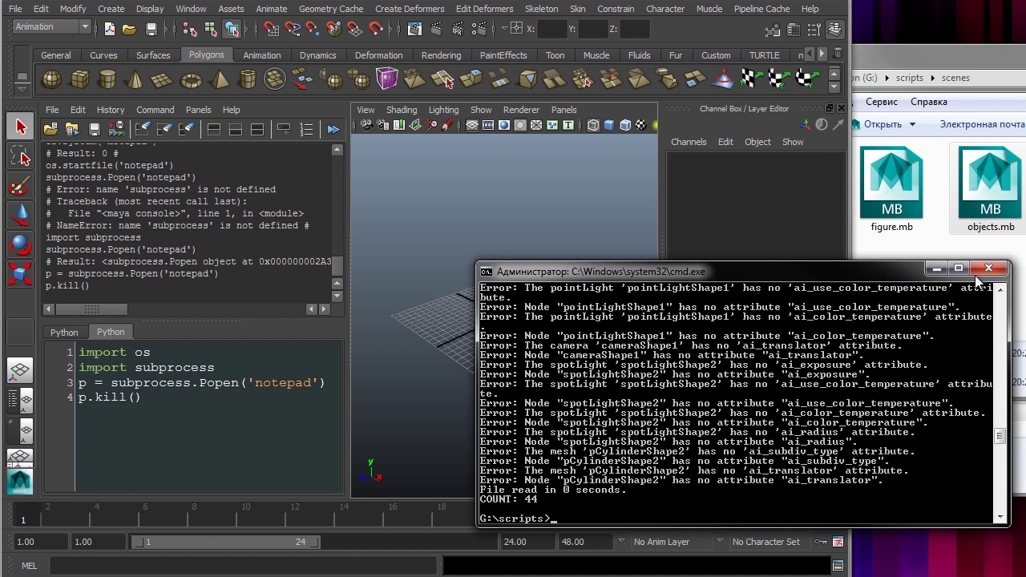
pyautogui.click(865, 253)
pyautogui.moveTo(849, 255); pyautogui.dragTo(1021, 262)
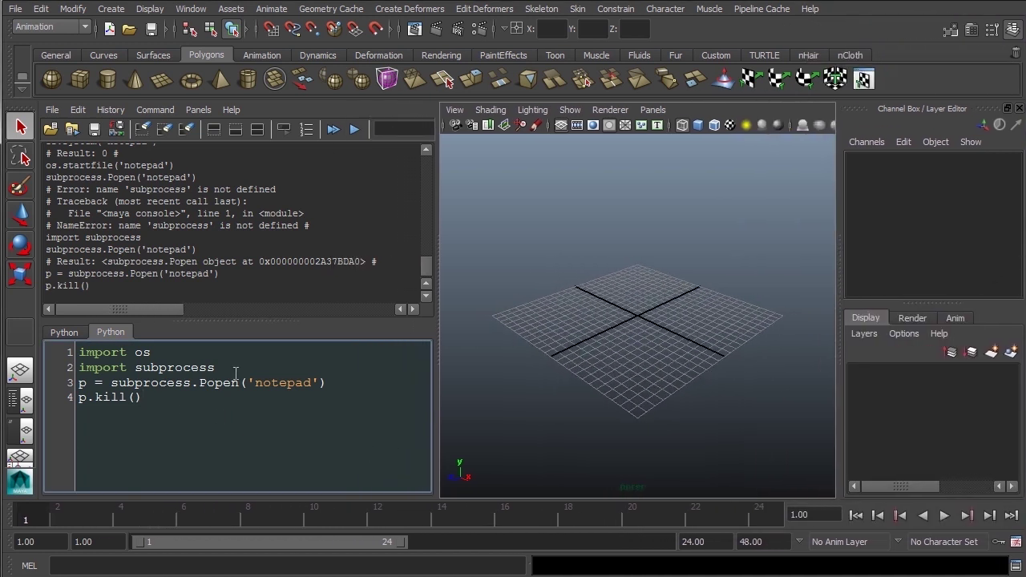
pyautogui.moveTo(236, 372); pyautogui.dragTo(263, 357)
pyautogui.click(359, 374)
pyautogui.press('Return')
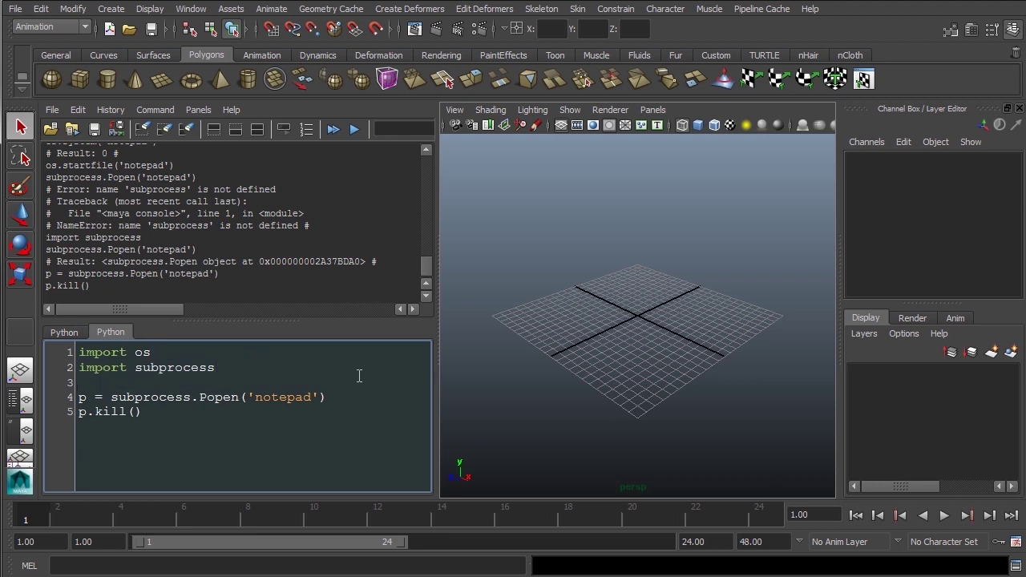
pyautogui.write("name = '")
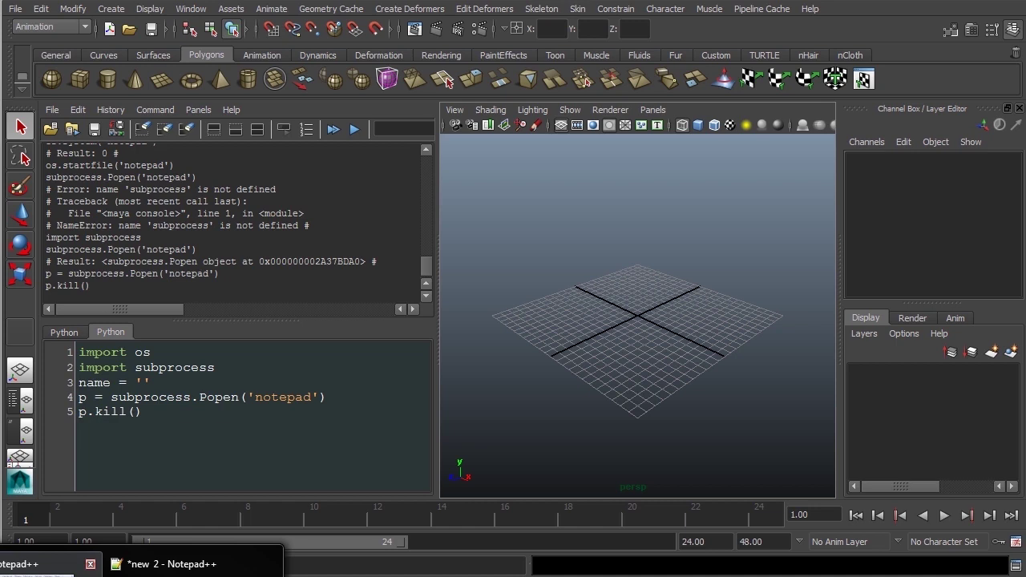
# Step: Copy the G:\scripts\scenes path from render.bat in Notepad++ and move the window aside
pyautogui.click(36, 563)
pyautogui.click(221, 196)
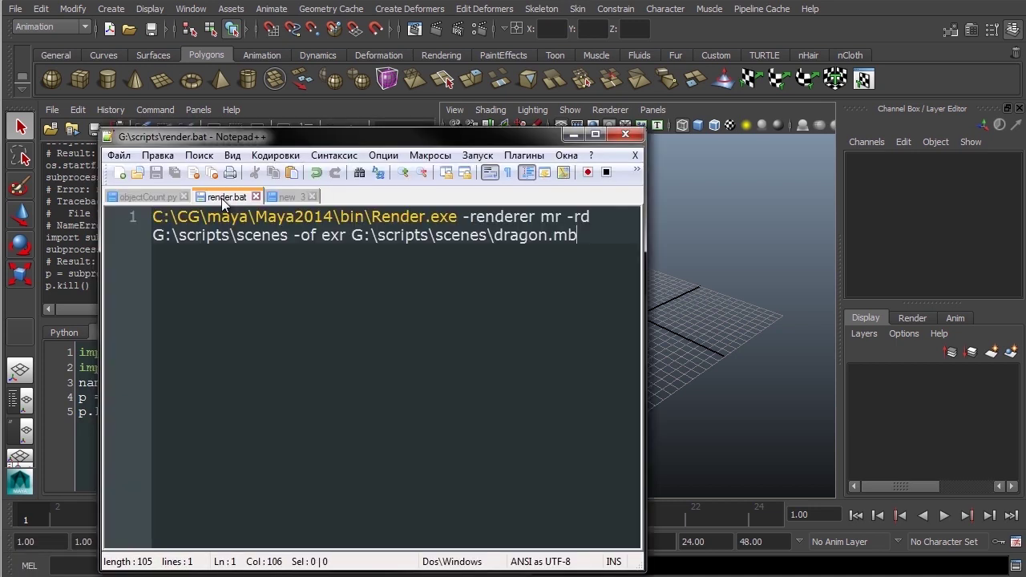
pyautogui.click(144, 197)
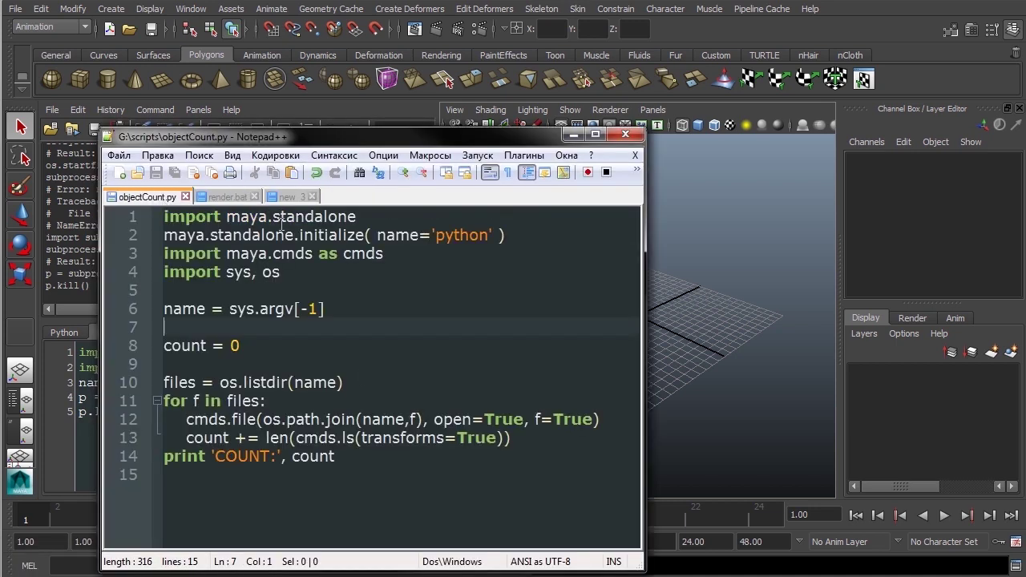
pyautogui.click(227, 197)
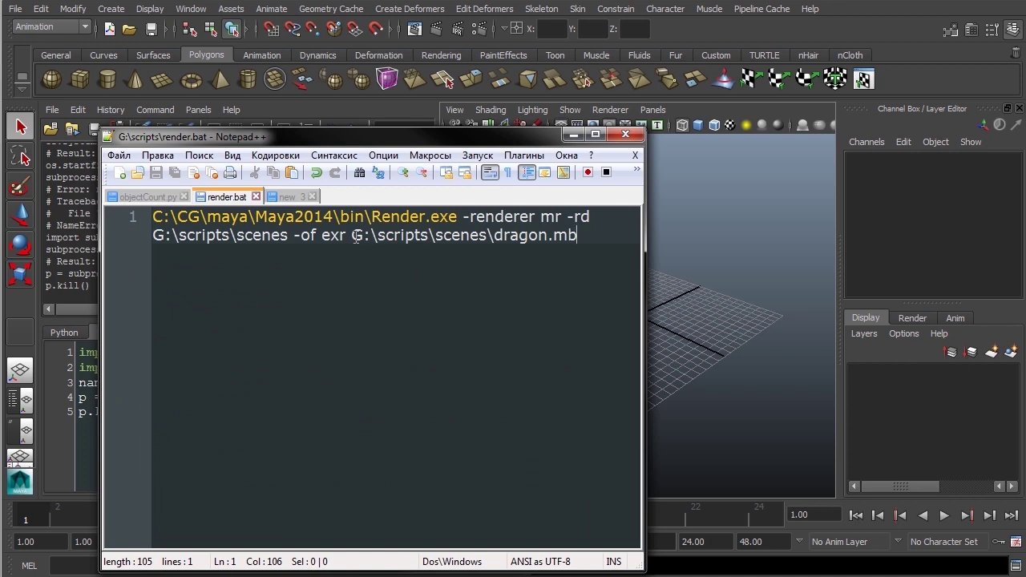
pyautogui.moveTo(351, 235); pyautogui.dragTo(488, 235)
pyautogui.hotkey('ctrl', 'c')
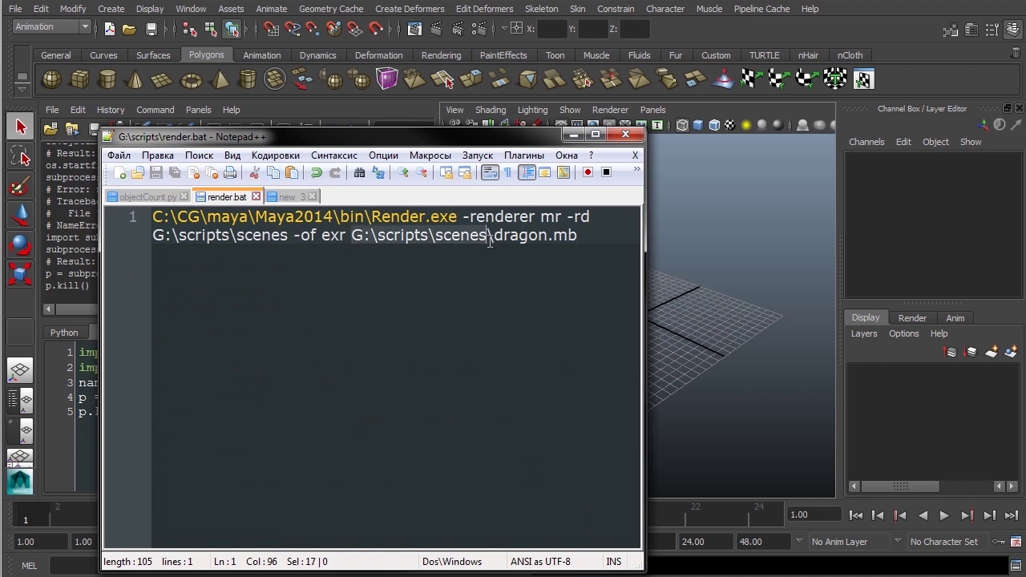
pyautogui.moveTo(408, 136); pyautogui.dragTo(1022, 269)
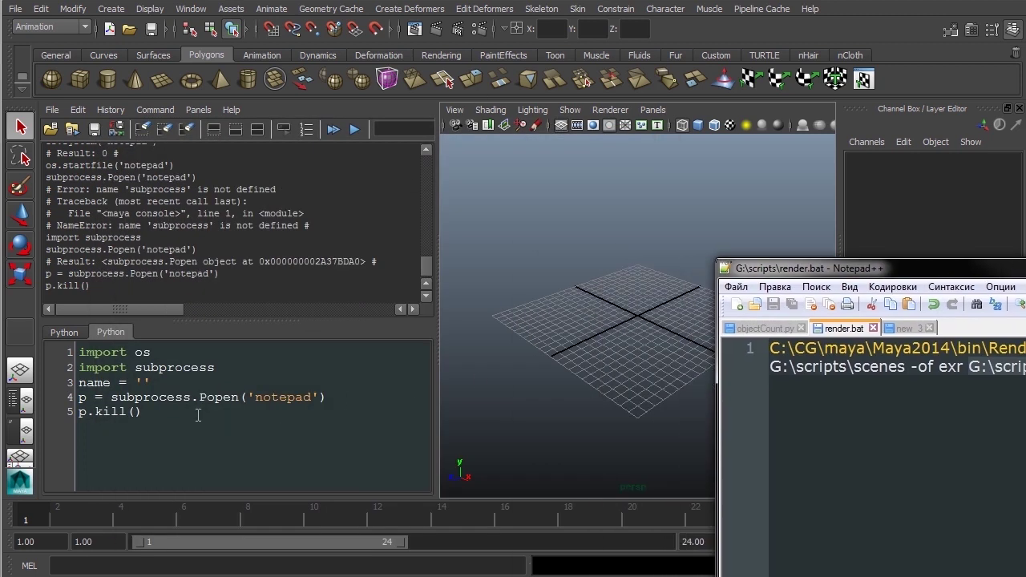
# Step: Paste the scenes path into name and convert its backslashes, giving 'G:/scripts/scenes'
pyautogui.click(144, 382)
pyautogui.hotkey('ctrl', 'v')
pyautogui.click(230, 382)
pyautogui.press('BackSpace')
pyautogui.write('/')
pyautogui.click(166, 382)
pyautogui.press('BackSpace')
pyautogui.write('/')
pyautogui.click(287, 382)
# Step: Add files = os.listdir(name) and a for f in files: loop, then widen the Script Editor
pyautogui.press('Return')
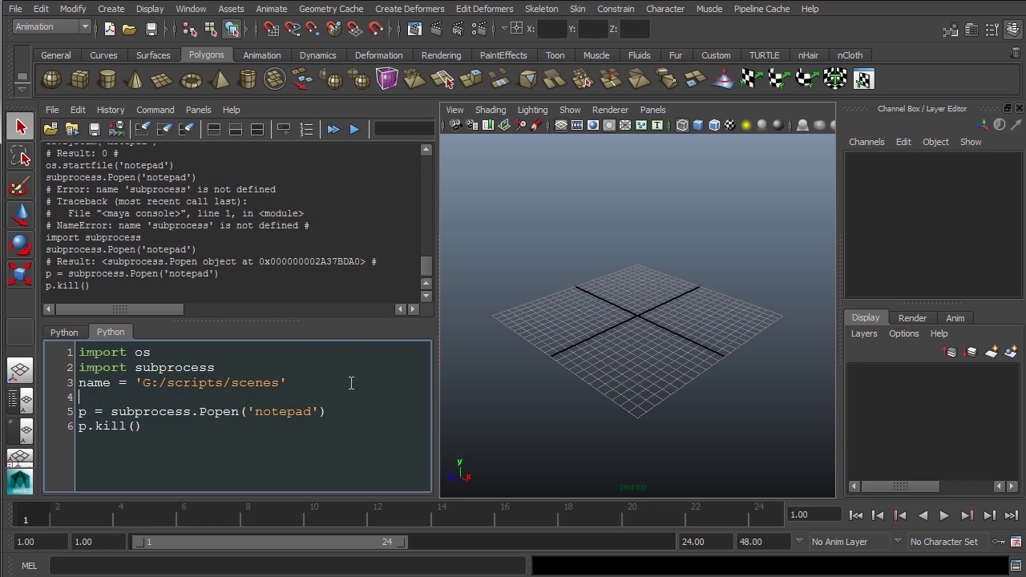
pyautogui.hotkey('alt', 'Tab')
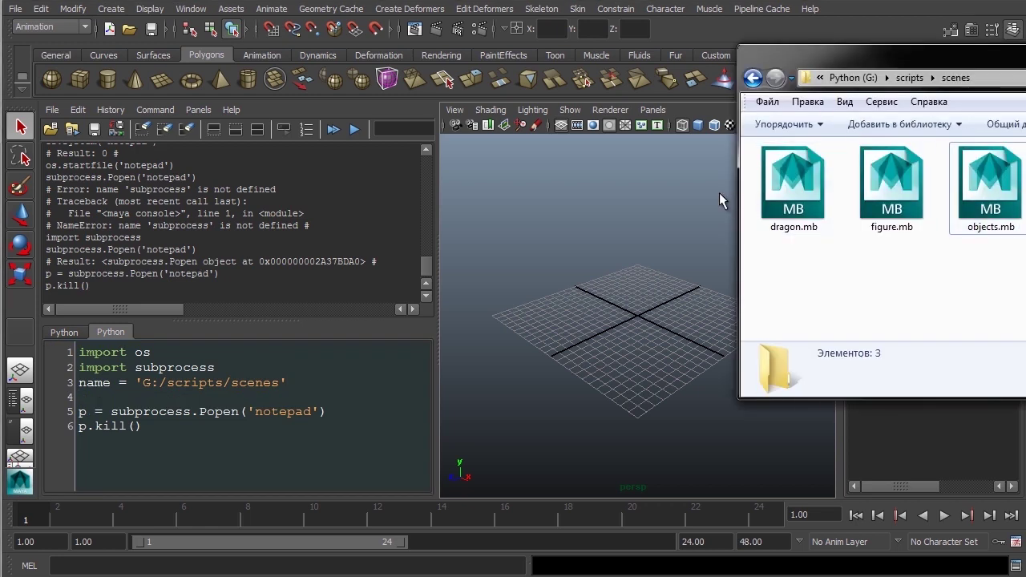
pyautogui.click(273, 399)
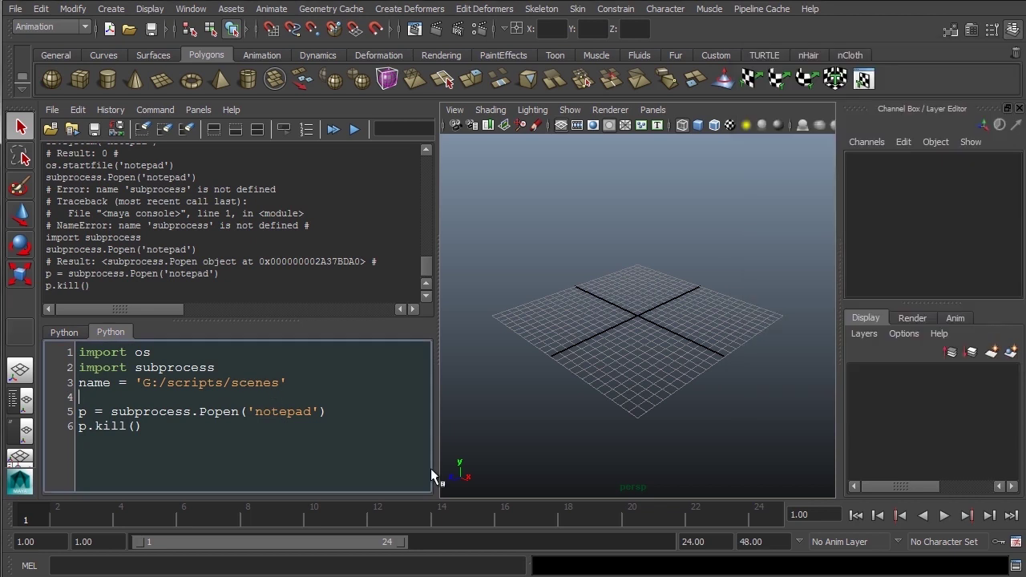
pyautogui.write('file')
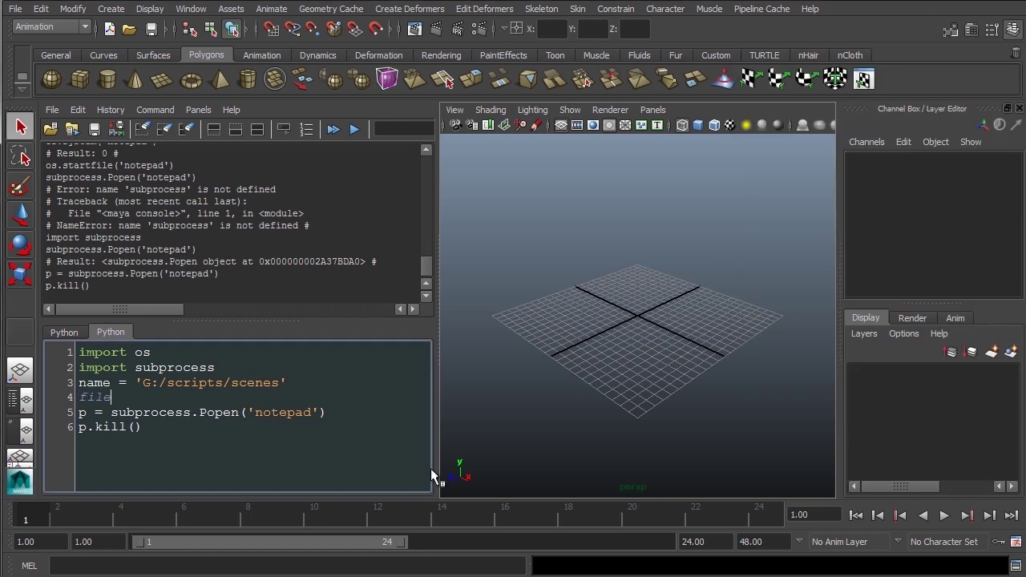
pyautogui.write('s = os.listdir(name')
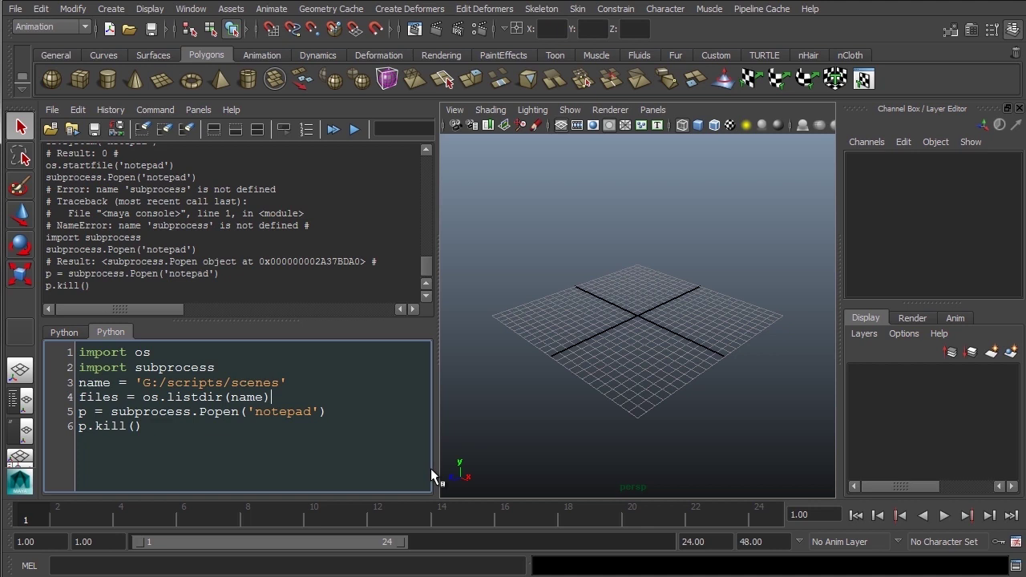
pyautogui.press('Return')
pyautogui.write('for f')
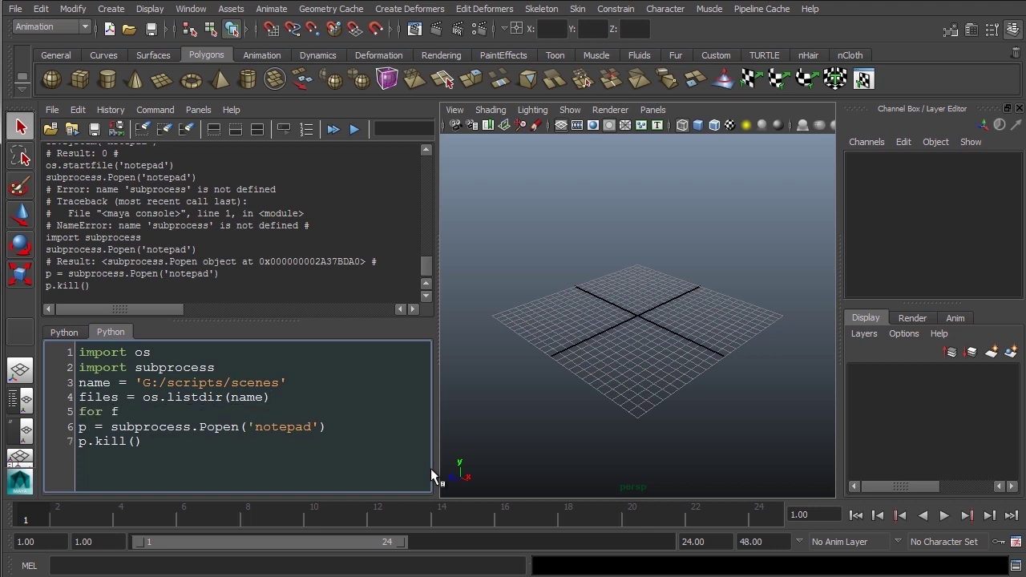
pyautogui.write(' in files:')
pyautogui.press('Return')
pyautogui.moveTo(437, 408); pyautogui.dragTo(760, 427)
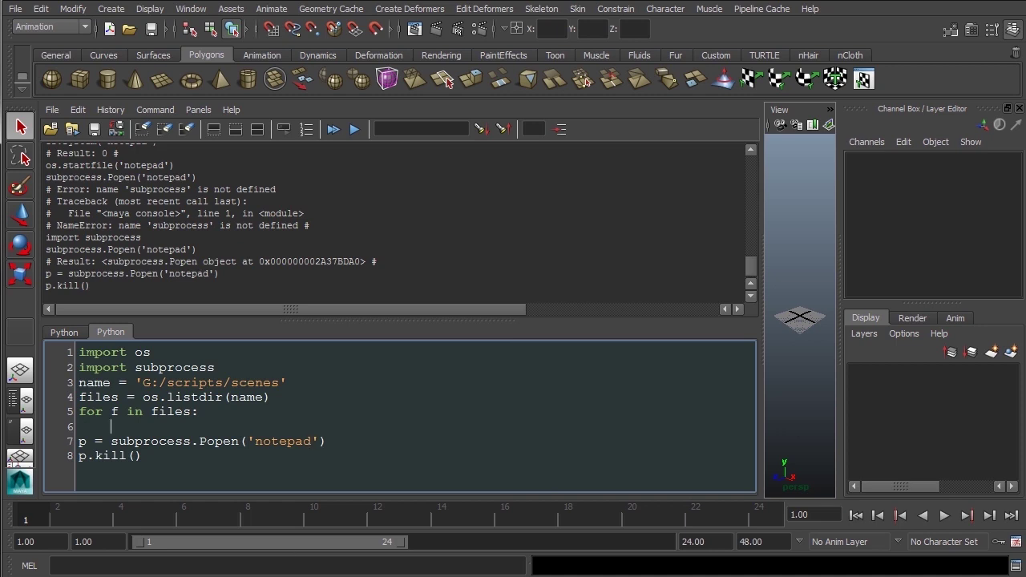
# Step: Paste the Render.exe command from render.bat on line 6 as a quoted cmds = '...' string
pyautogui.hotkey('alt', 'Tab')
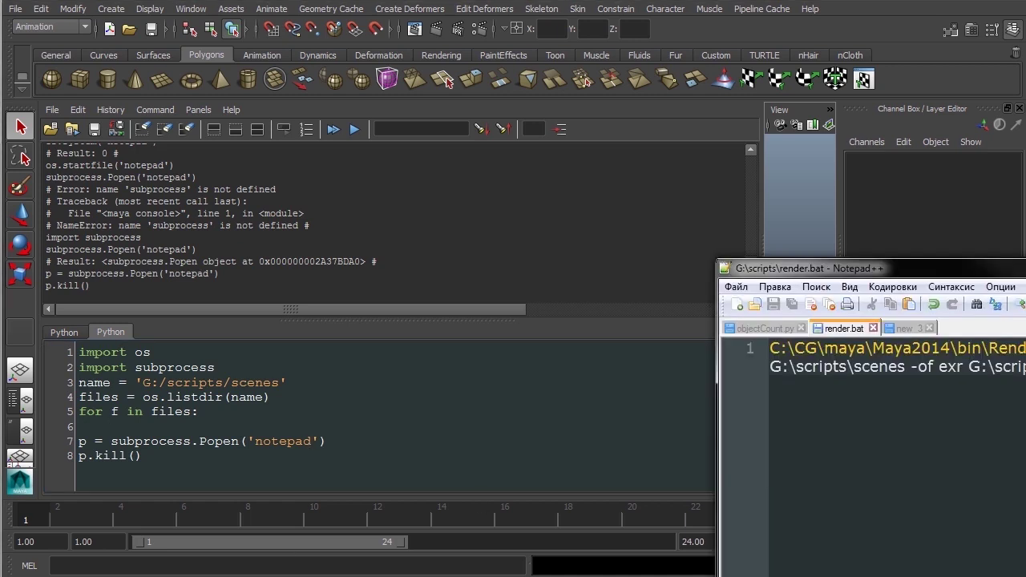
pyautogui.click(207, 430)
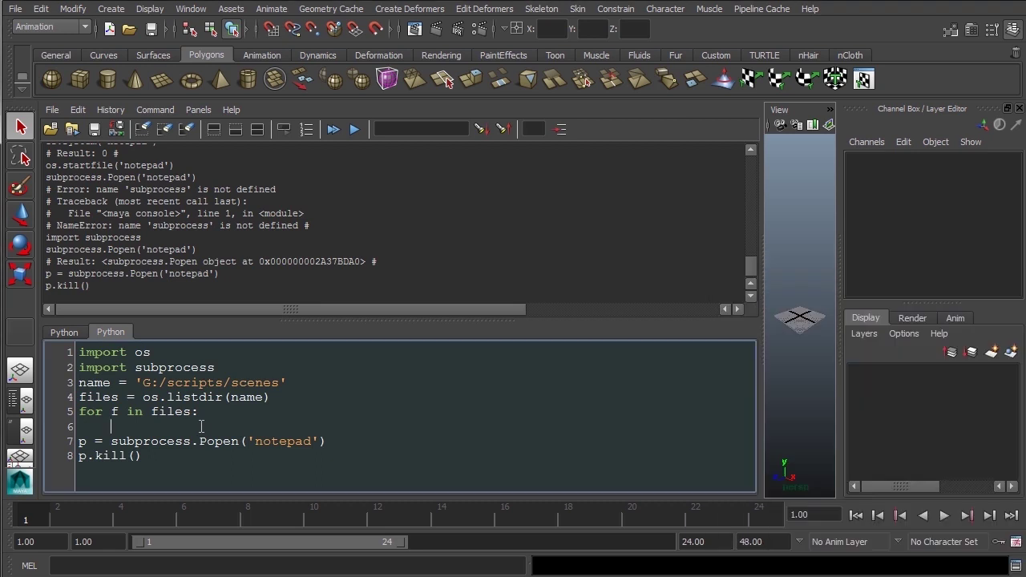
pyautogui.hotkey('ctrl', 'v')
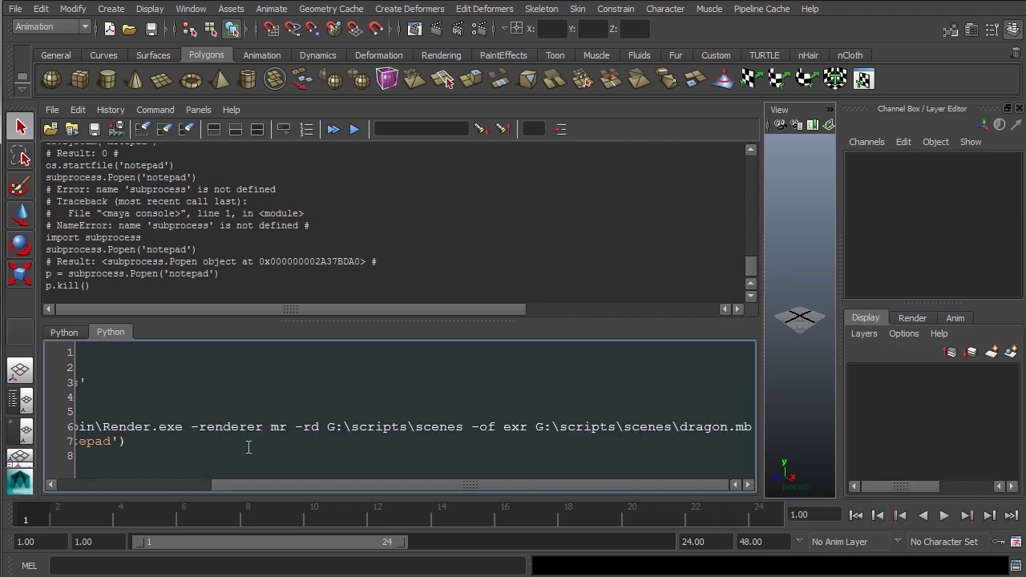
pyautogui.moveTo(307, 484); pyautogui.dragTo(92, 480)
pyautogui.click(110, 426)
pyautogui.write("cmds = 'C:\\CG\\maya\\Maya2014\\b")
pyautogui.press('End')
pyautogui.write("'")
pyautogui.press('Home')
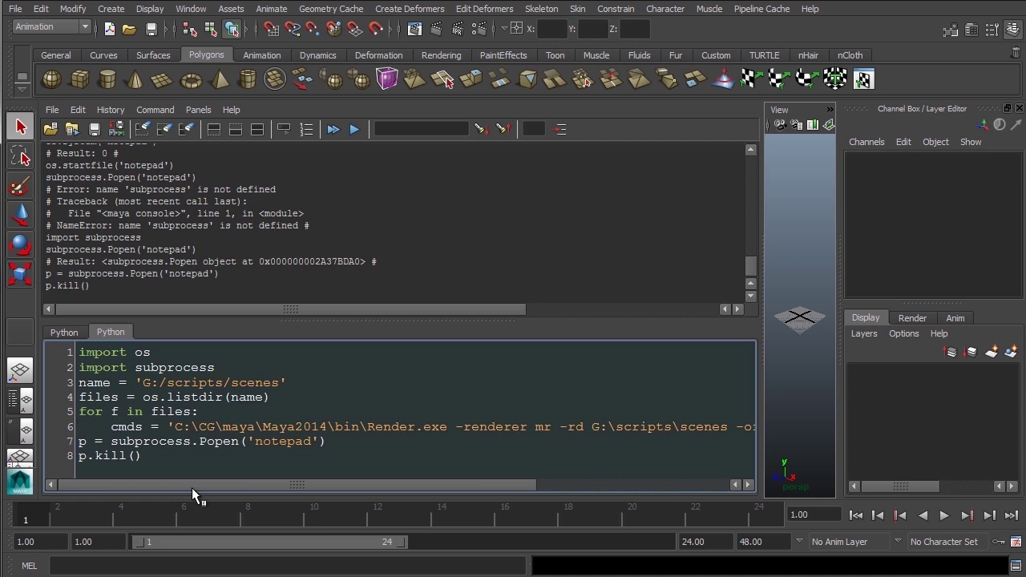
# Step: Replace the output folder and scene file paths with %s placeholders and append ' %
pyautogui.moveTo(192, 487); pyautogui.dragTo(366, 487)
pyautogui.moveTo(487, 426); pyautogui.dragTo(353, 426)
pyautogui.write('% -of exr ')
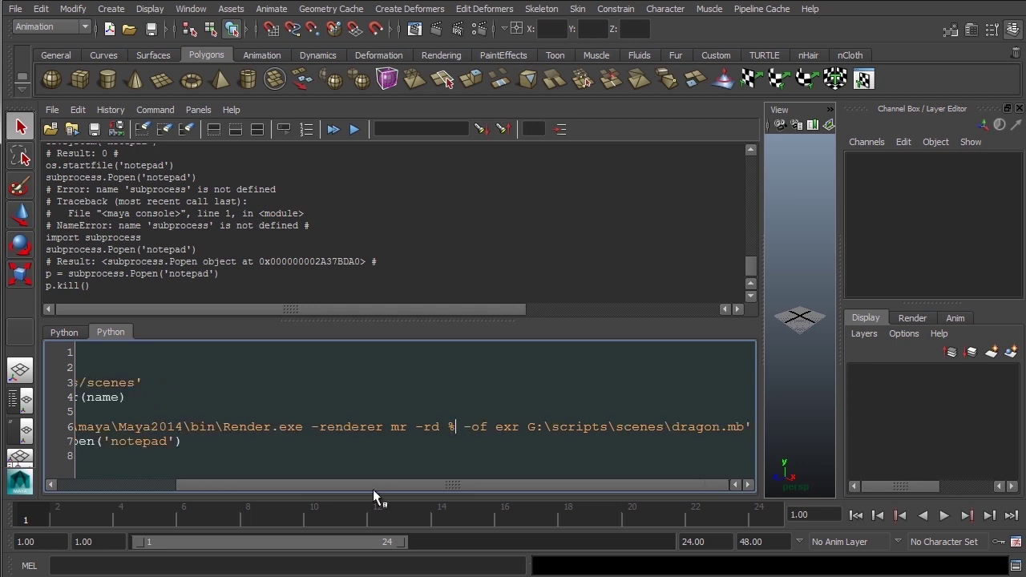
pyautogui.write('s')
pyautogui.press('End')
pyautogui.hotkey('shift', 'Left')
pyautogui.hotkey('shift', 'Left')
pyautogui.hotkey('shift', 'Left')
pyautogui.hotkey('shift', 'Left')
pyautogui.hotkey('shift', 'Left')
pyautogui.hotkey('shift', 'Left')
pyautogui.hotkey('shift', 'Left')
pyautogui.hotkey('shift', 'Left')
pyautogui.hotkey('shift', 'Right')
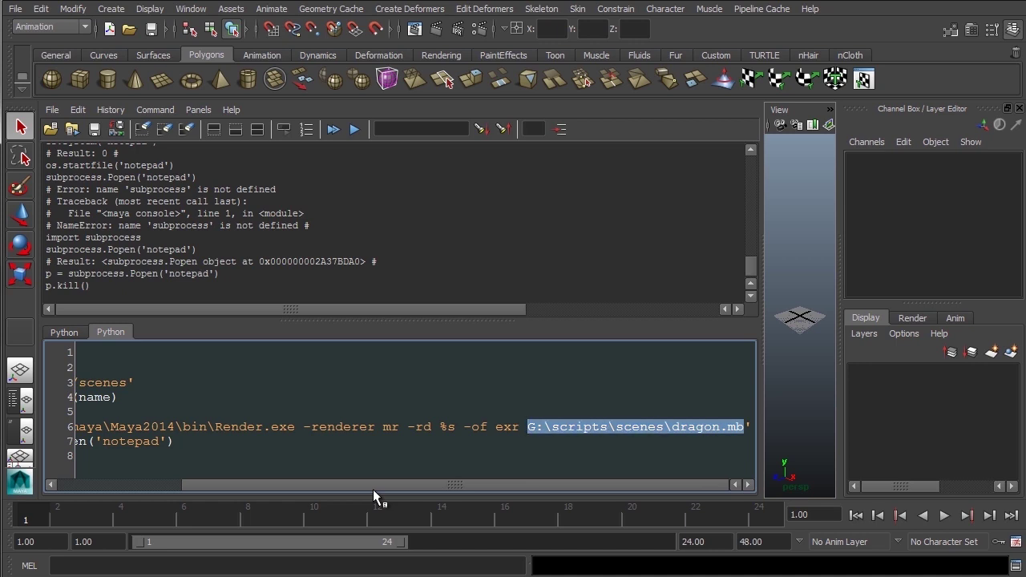
pyautogui.write("%s' %")
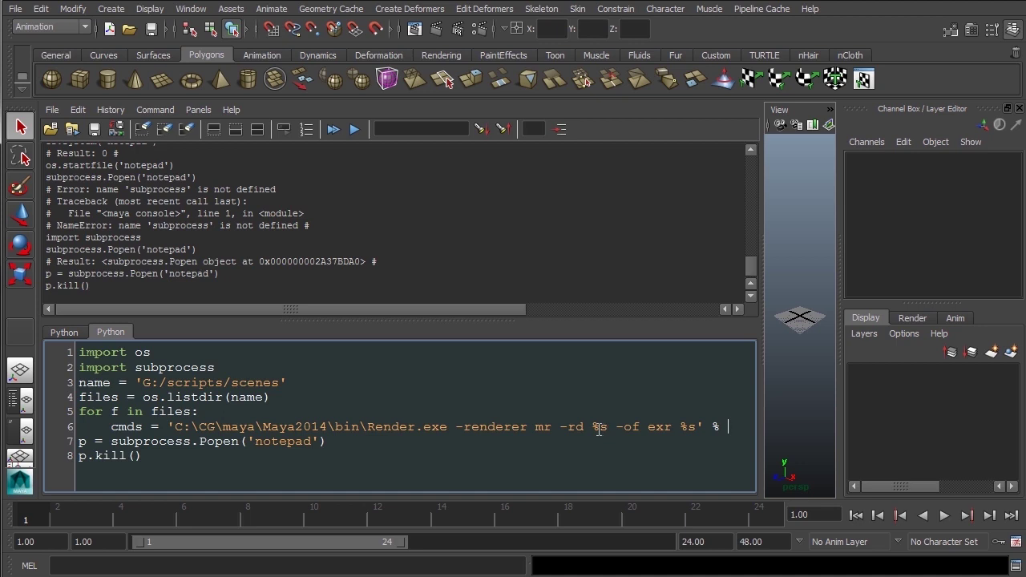
# Step: Finish the formatting with (name, os.path.join(name,f)), indent the Popen call, and delete p.kill()
pyautogui.write('(name,')
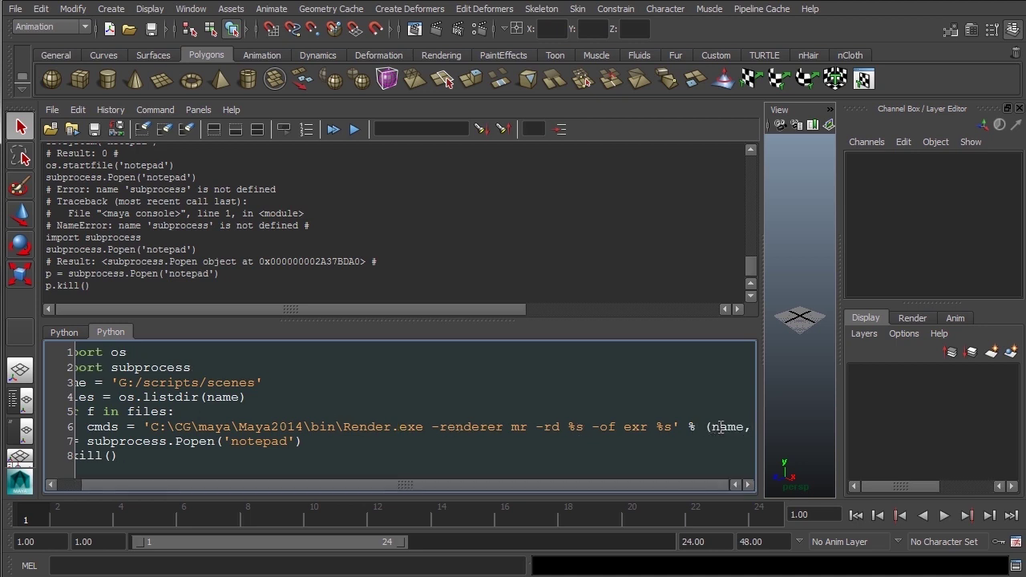
pyautogui.write(' os.path.join(name,f))')
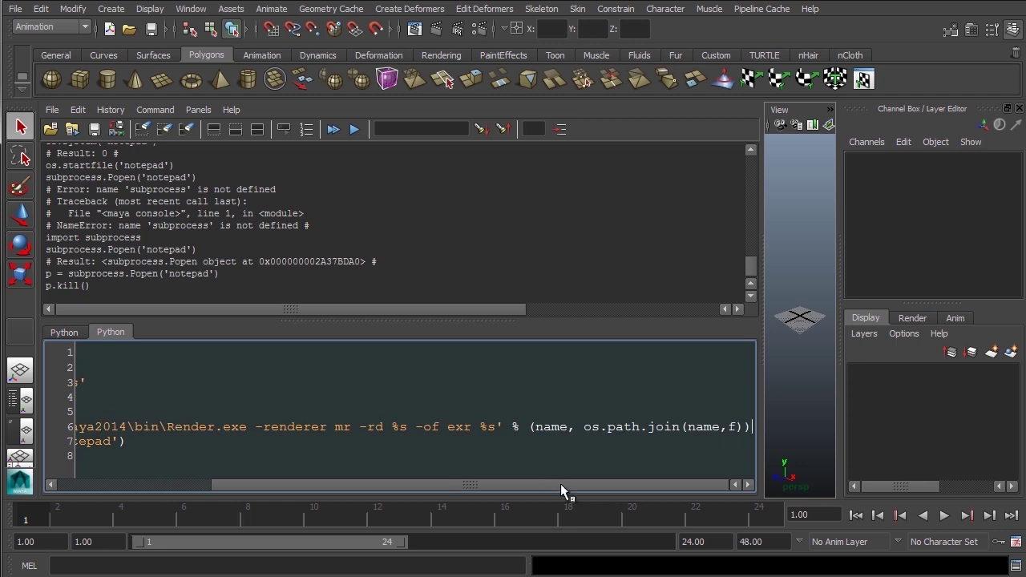
pyautogui.moveTo(596, 484); pyautogui.dragTo(232, 489)
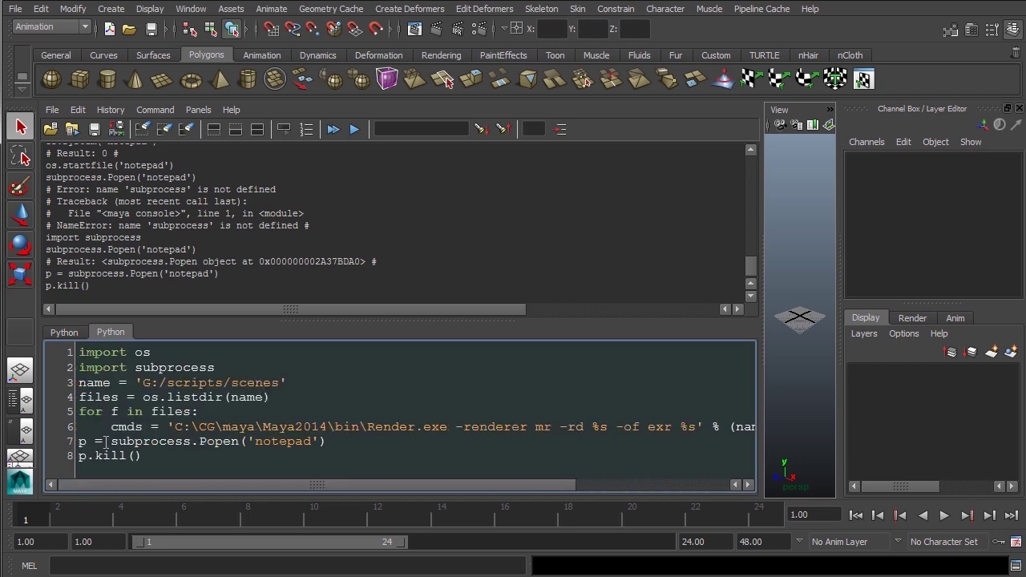
pyautogui.press('Tab')
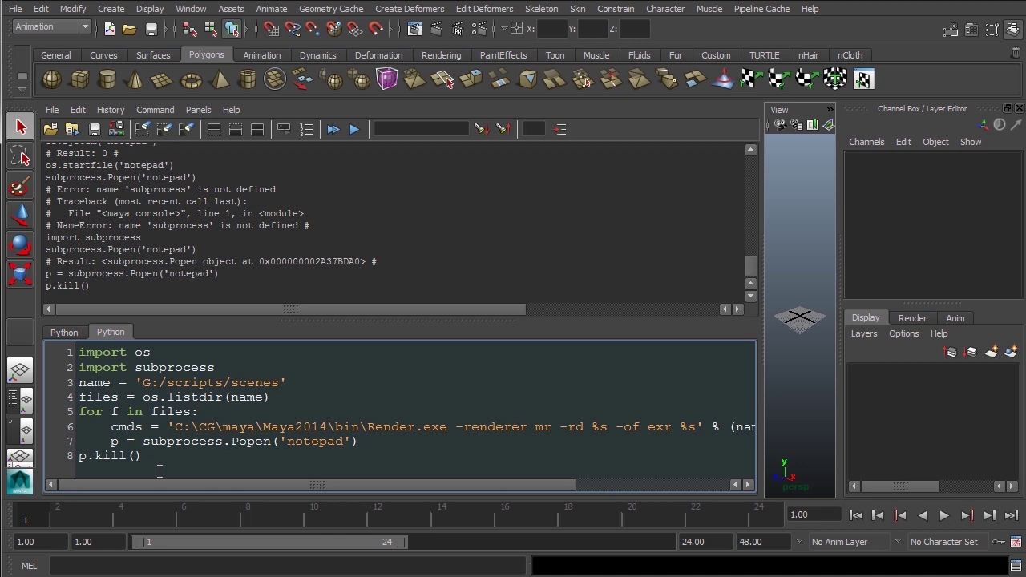
pyautogui.press('Home')
pyautogui.hotkey('shift', 'End')
pyautogui.press('BackSpace')
# Step: Enlarge the code input area, review line 6, and clear the output history
pyautogui.moveTo(283, 313); pyautogui.dragTo(283, 267)
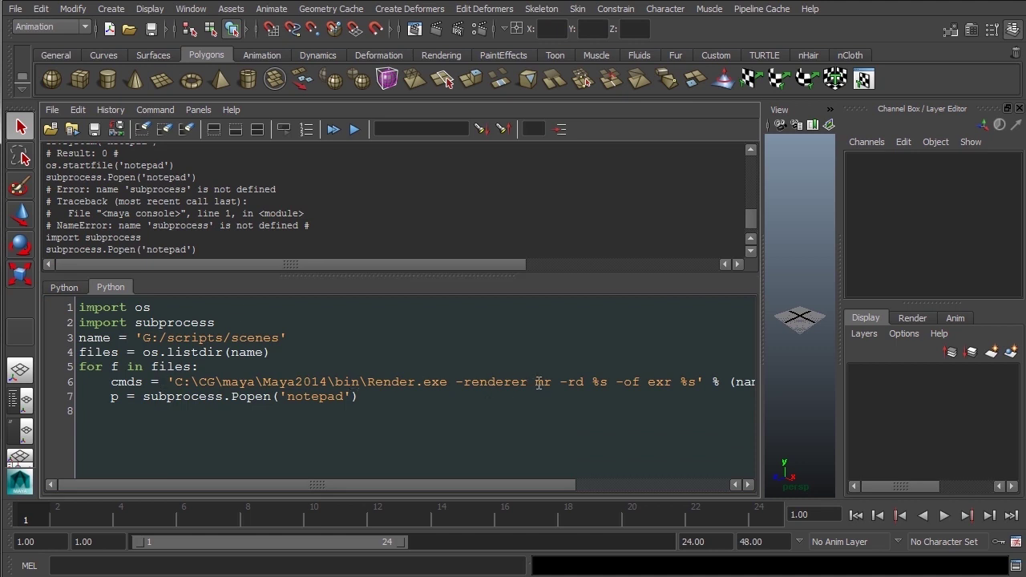
pyautogui.click(582, 381)
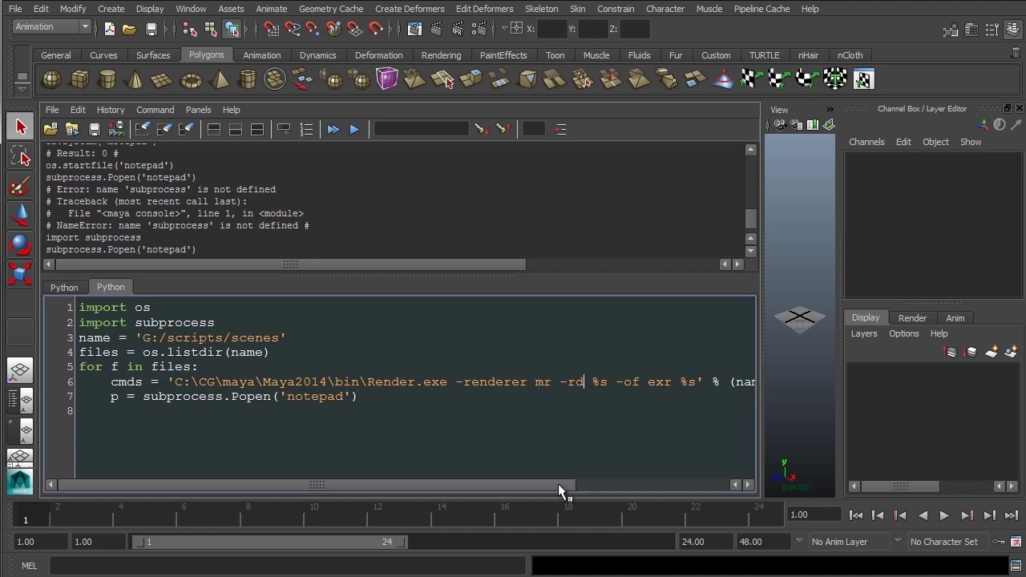
pyautogui.moveTo(557, 483); pyautogui.dragTo(711, 485)
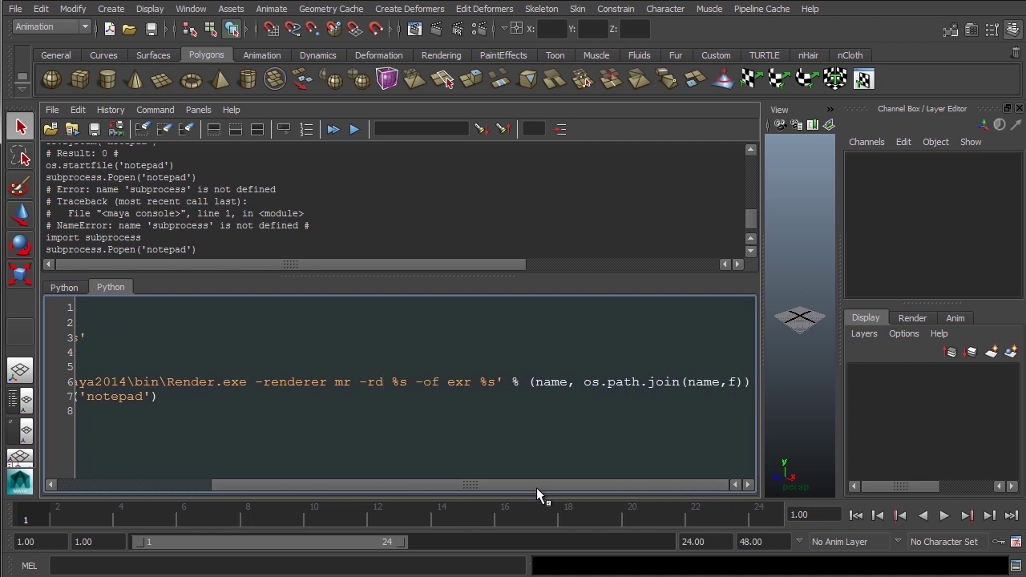
pyautogui.click(570, 381)
pyautogui.moveTo(708, 484); pyautogui.dragTo(332, 484)
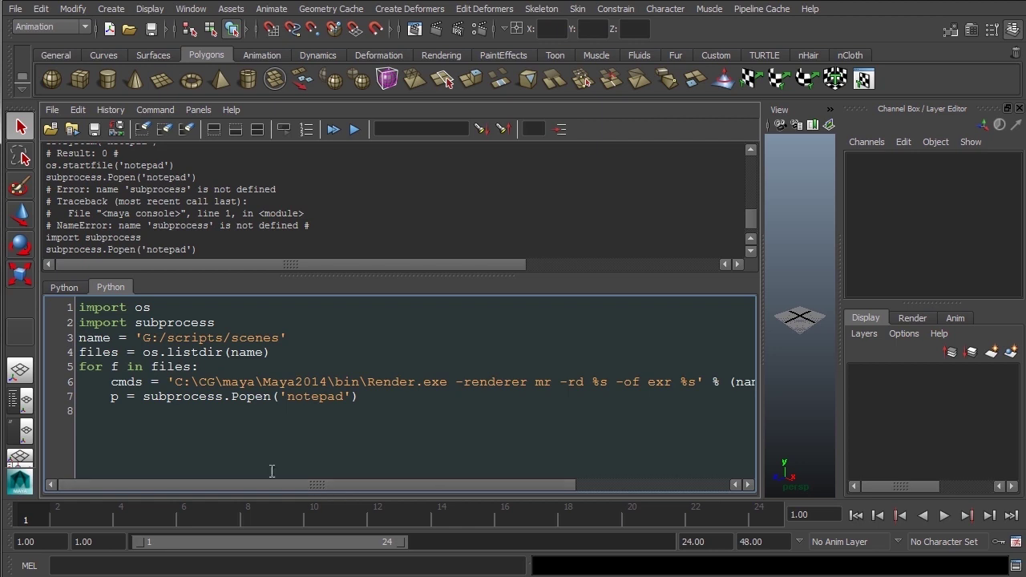
pyautogui.click(142, 129)
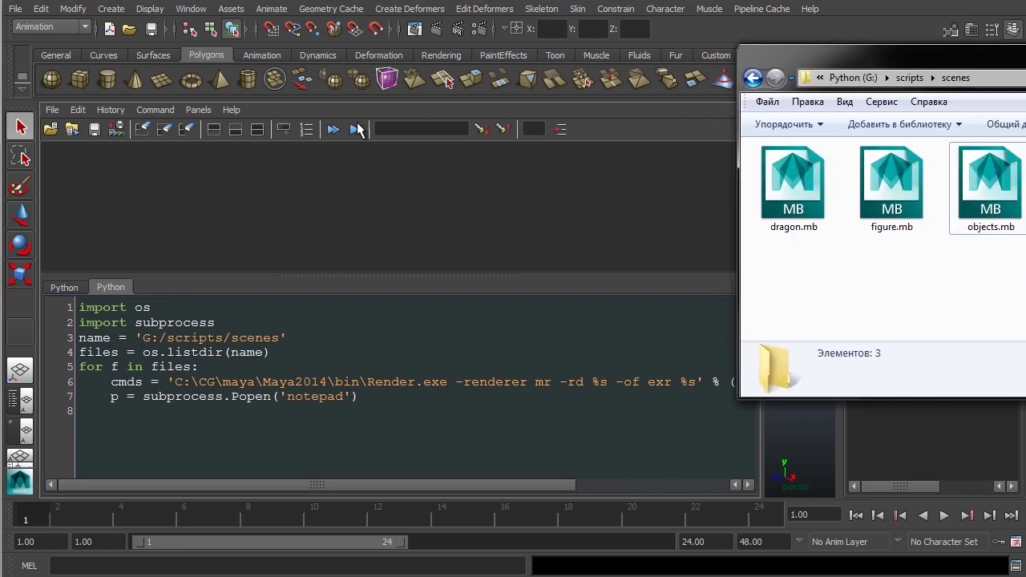
# Step: Test-run the script, then rename cmds to cmd, pass cmd to subprocess.Popen, and execute
pyautogui.click(333, 129)
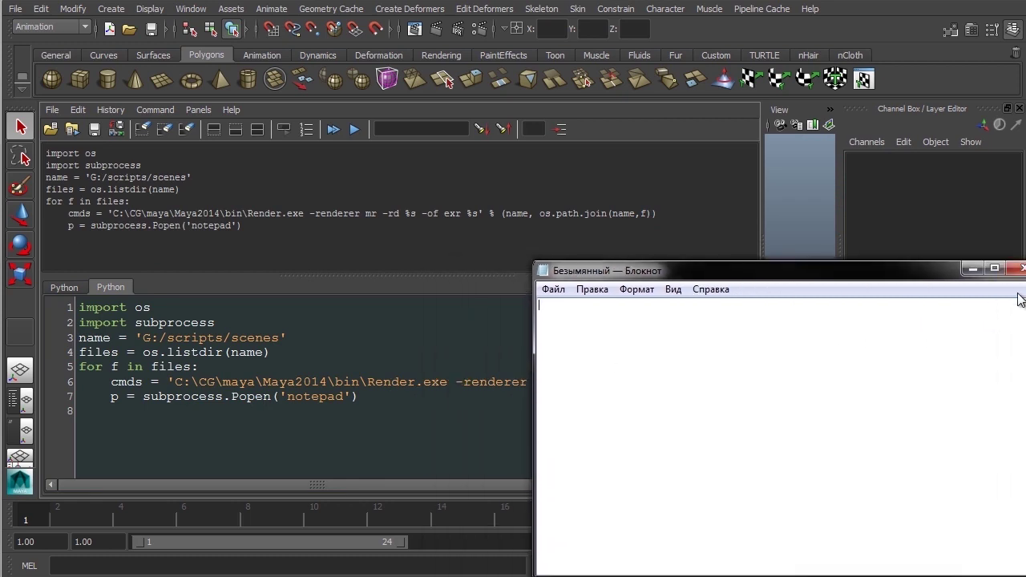
pyautogui.click(1017, 268)
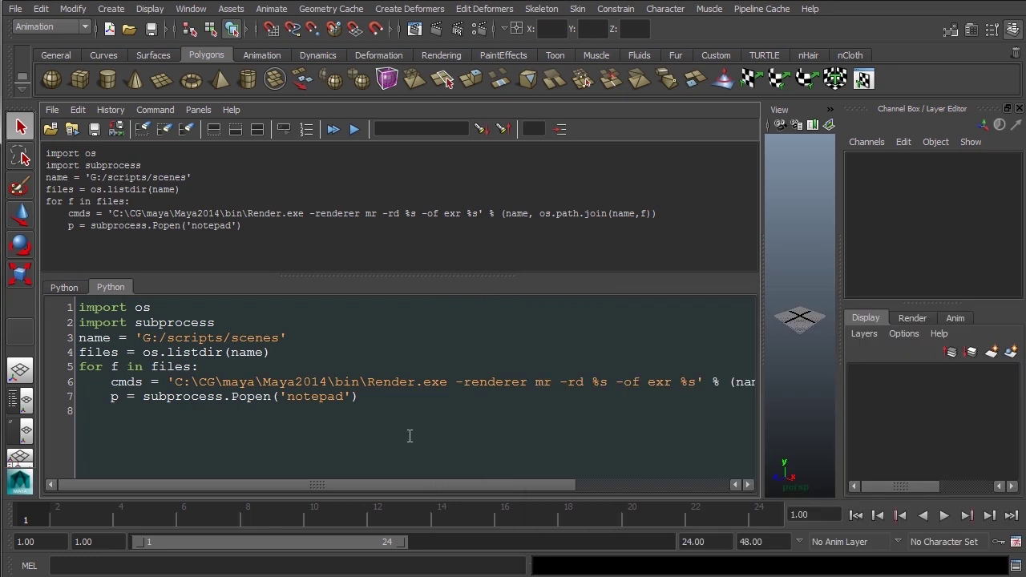
pyautogui.click(144, 380)
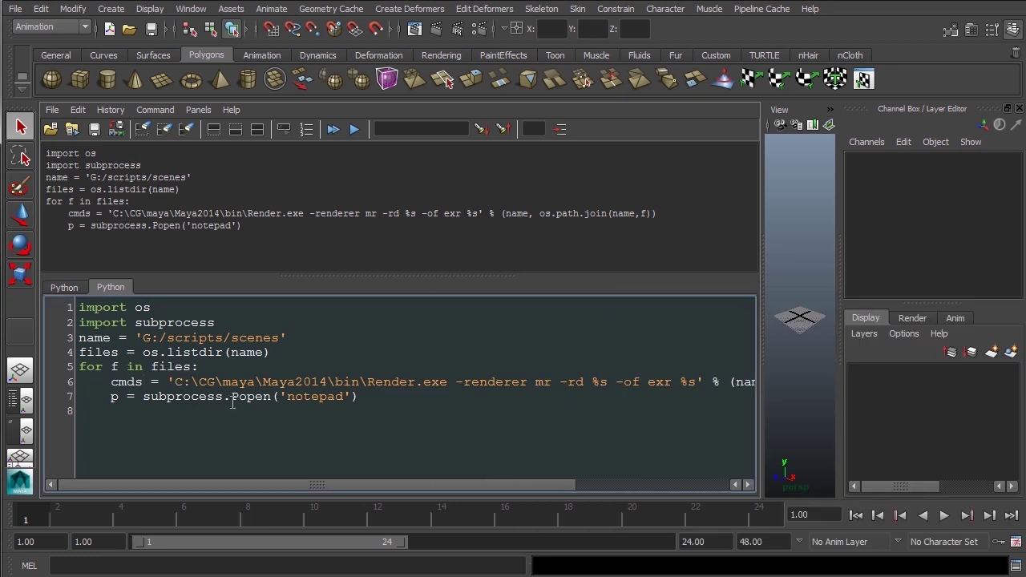
pyautogui.press('BackSpace')
pyautogui.doubleClick(121, 381)
pyautogui.hotkey('ctrl', 'c')
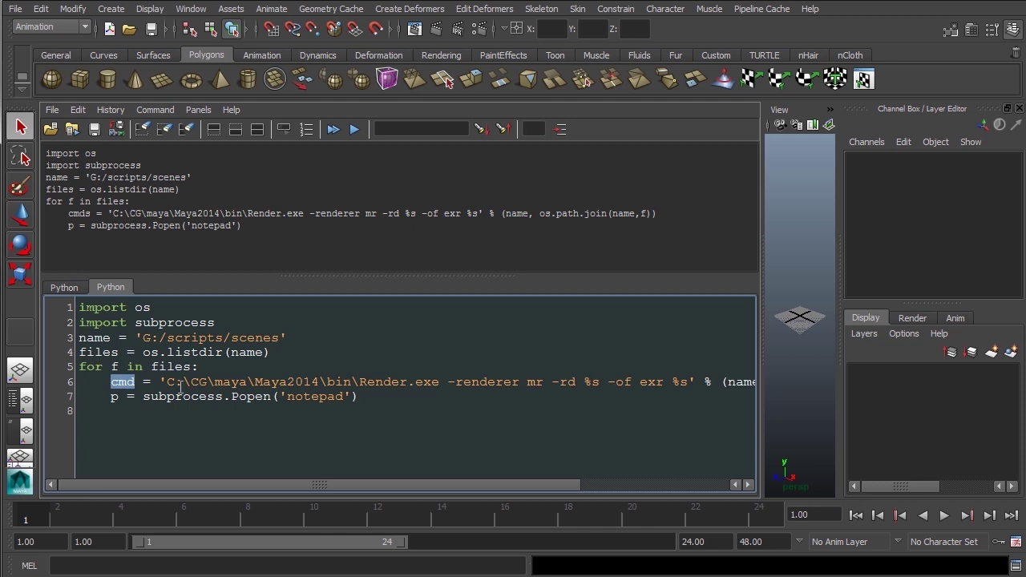
pyautogui.moveTo(351, 396); pyautogui.dragTo(280, 396)
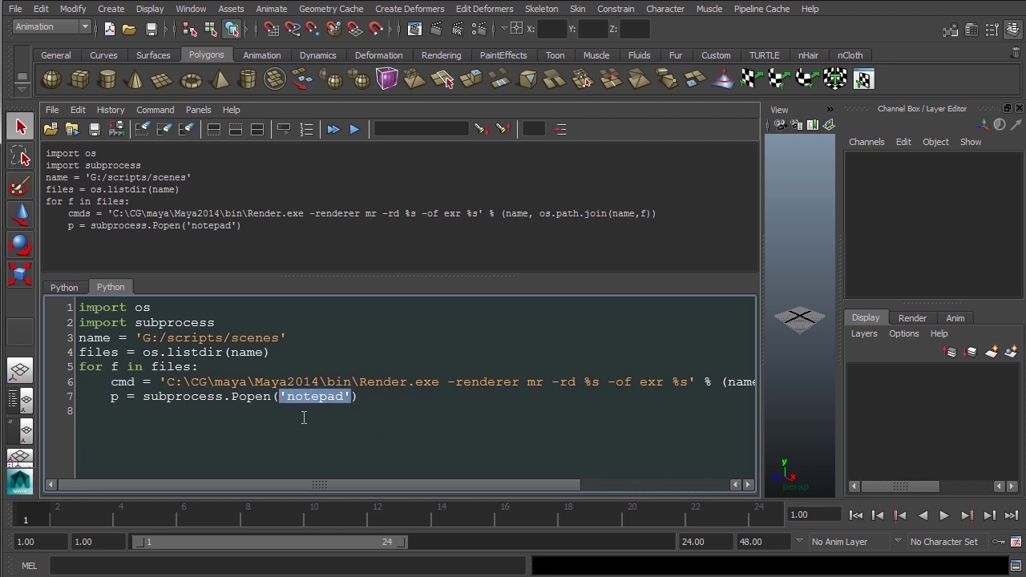
pyautogui.hotkey('ctrl', 'v')
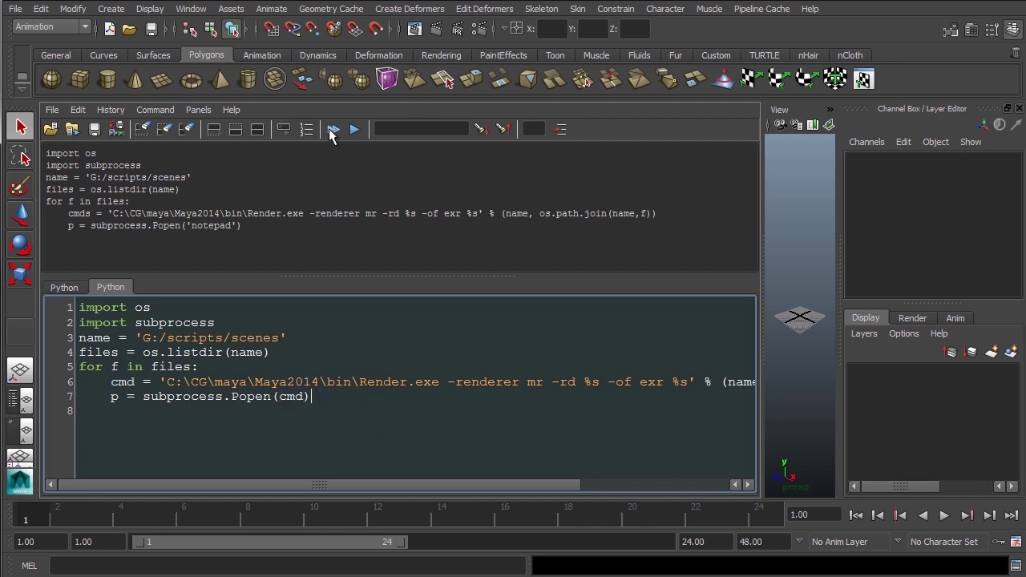
pyautogui.click(332, 130)
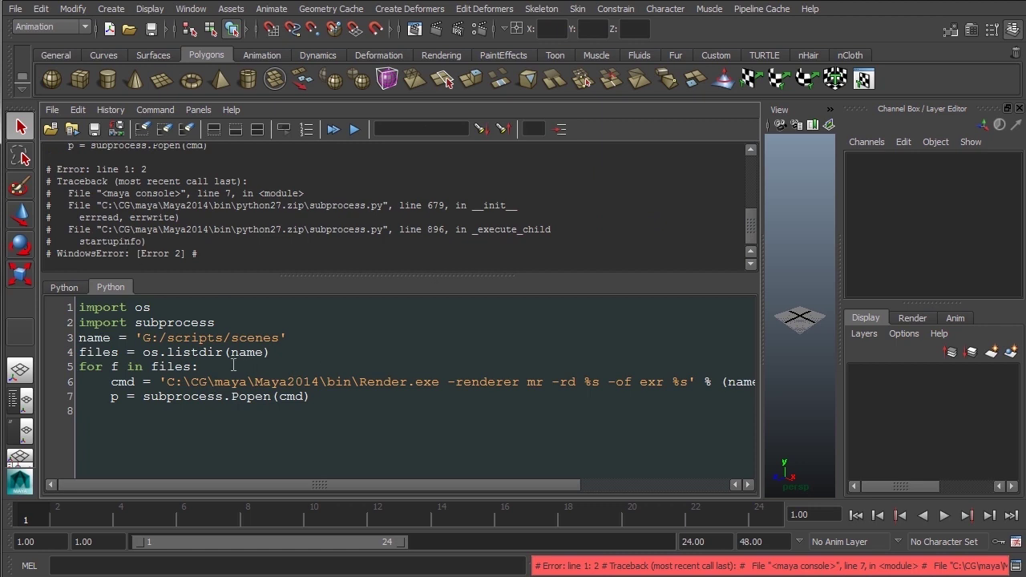
# Step: Add a print cmd line, comment out the Popen call, and execute to print the commands
pyautogui.click(194, 382)
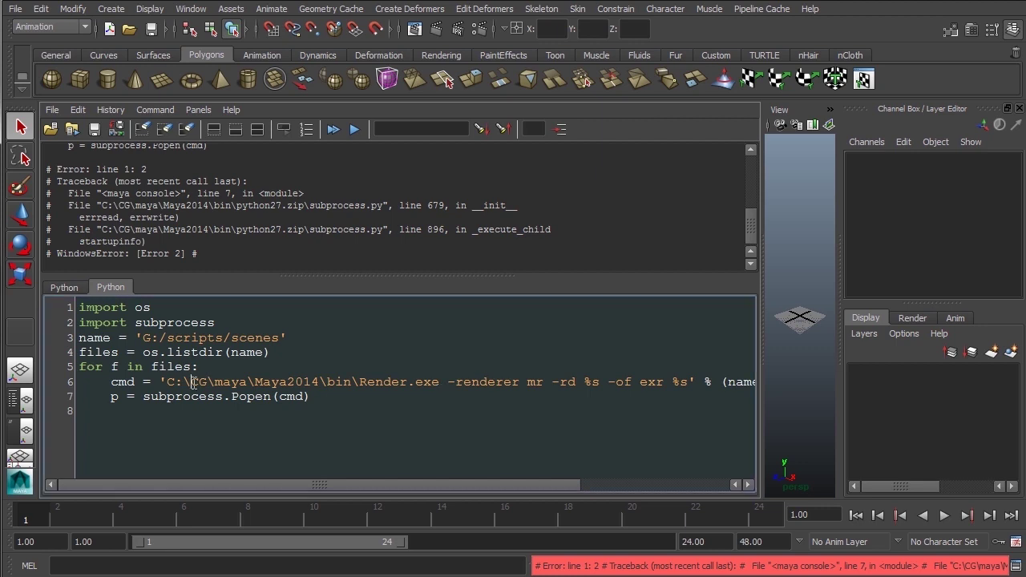
pyautogui.press('End')
pyautogui.press('Return')
pyautogui.write('print cmd')
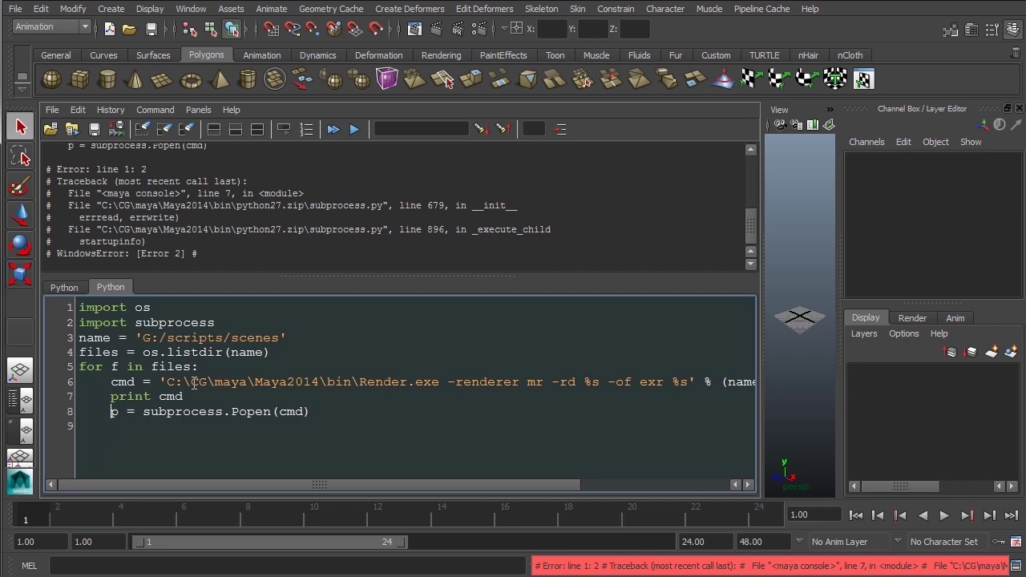
pyautogui.press('Down')
pyautogui.press('Home')
pyautogui.write('#')
pyautogui.click(333, 129)
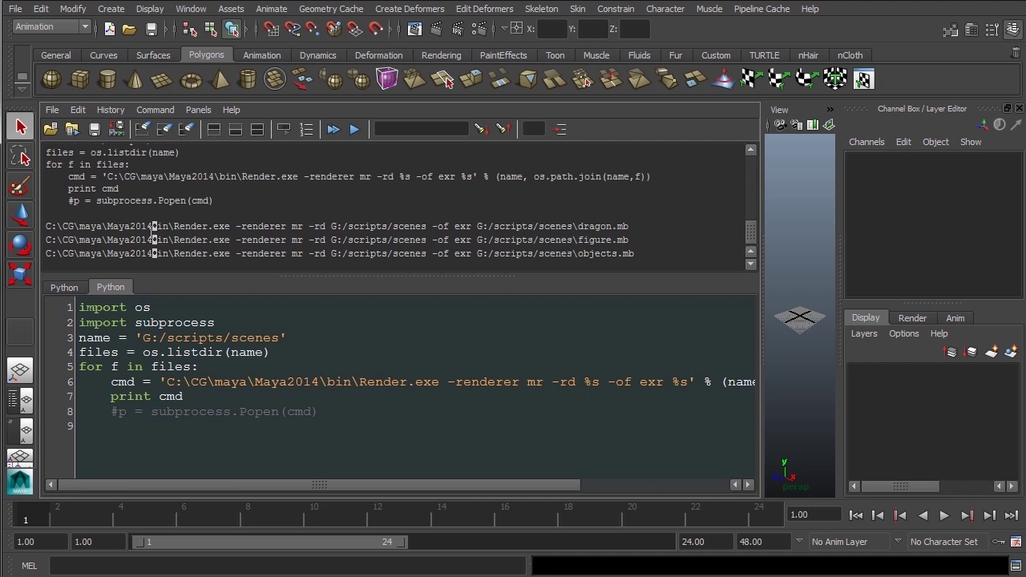
# Step: Prefix the Render.exe path with r, rerun to check the paths, and uncomment the Popen line
pyautogui.click(182, 381)
pyautogui.write('r')
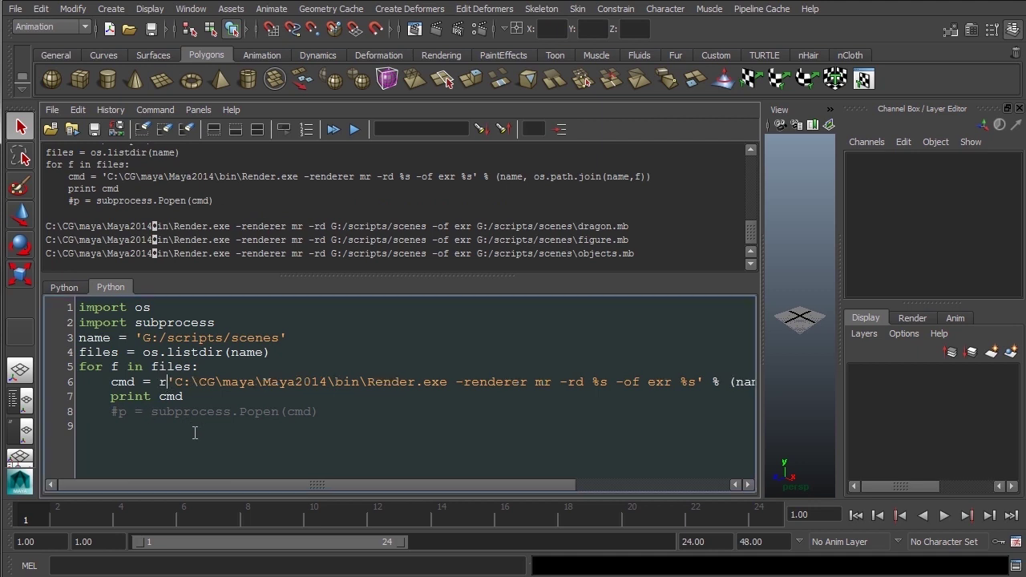
pyautogui.click(334, 129)
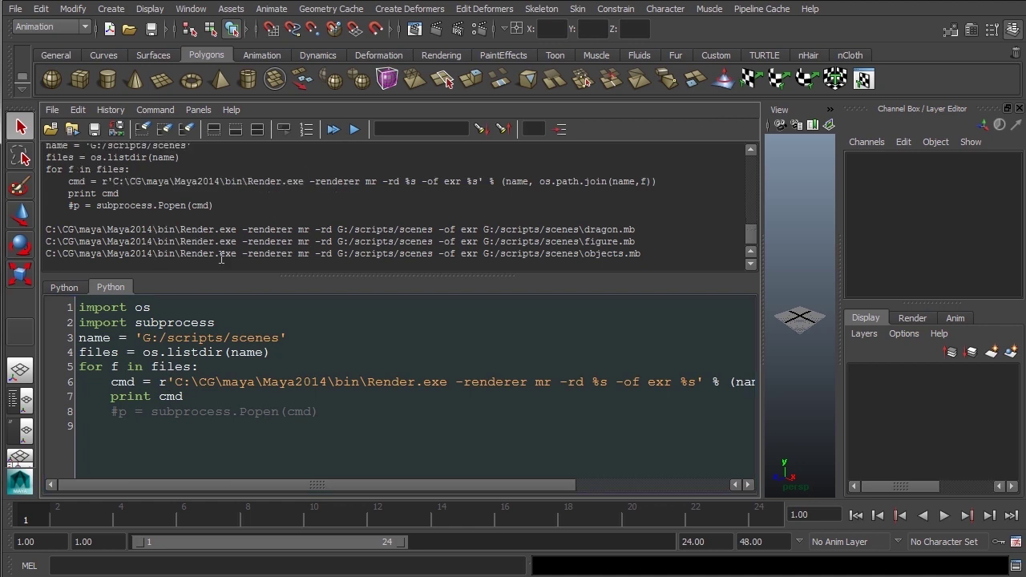
pyautogui.click(112, 412)
pyautogui.press('Delete')
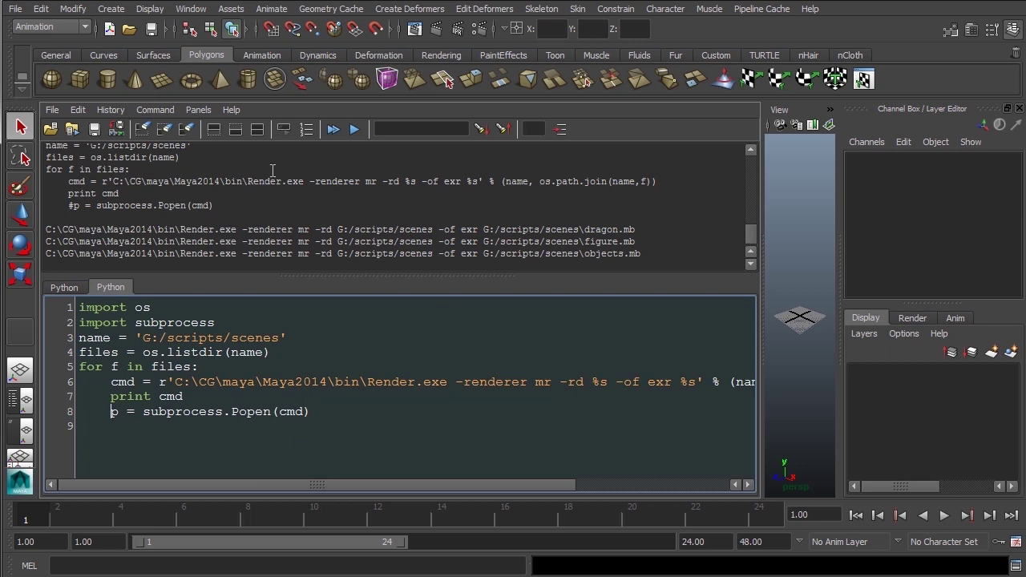
# Step: Execute the script to render each .mb scene to EXR, then highlight the Popen line and loop
pyautogui.click(333, 129)
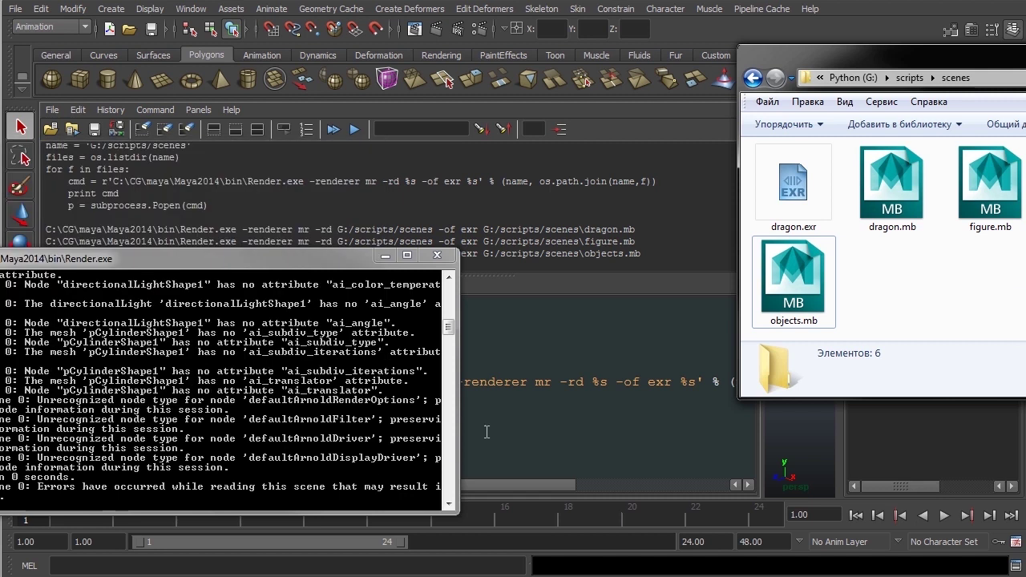
pyautogui.click(485, 431)
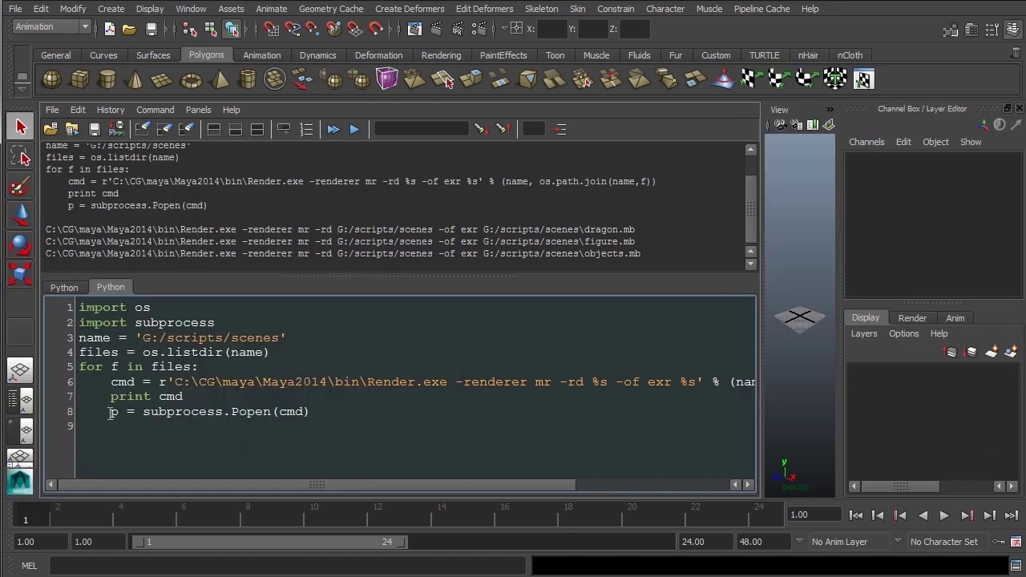
pyautogui.moveTo(111, 411); pyautogui.dragTo(321, 409)
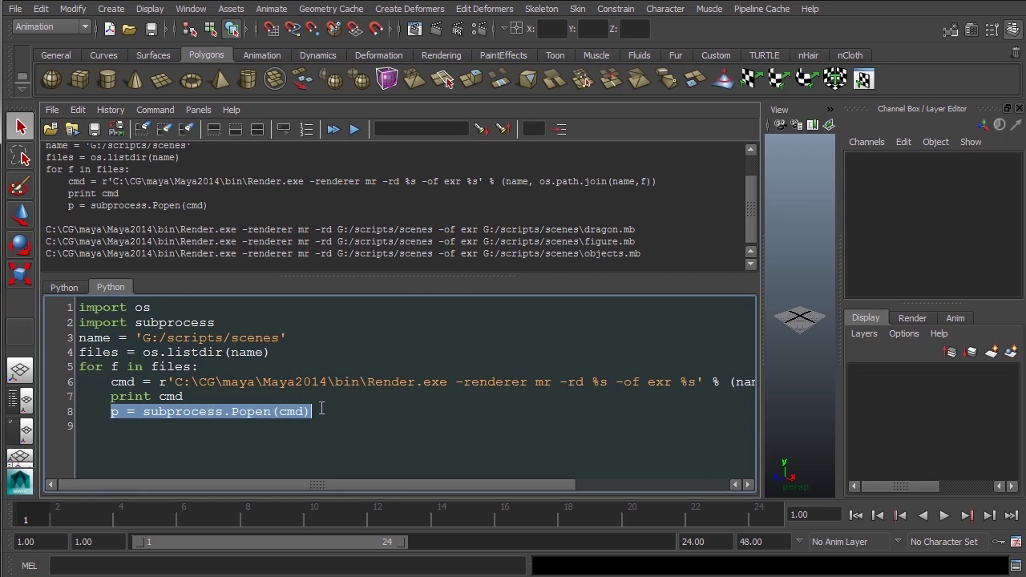
pyautogui.click(321, 410)
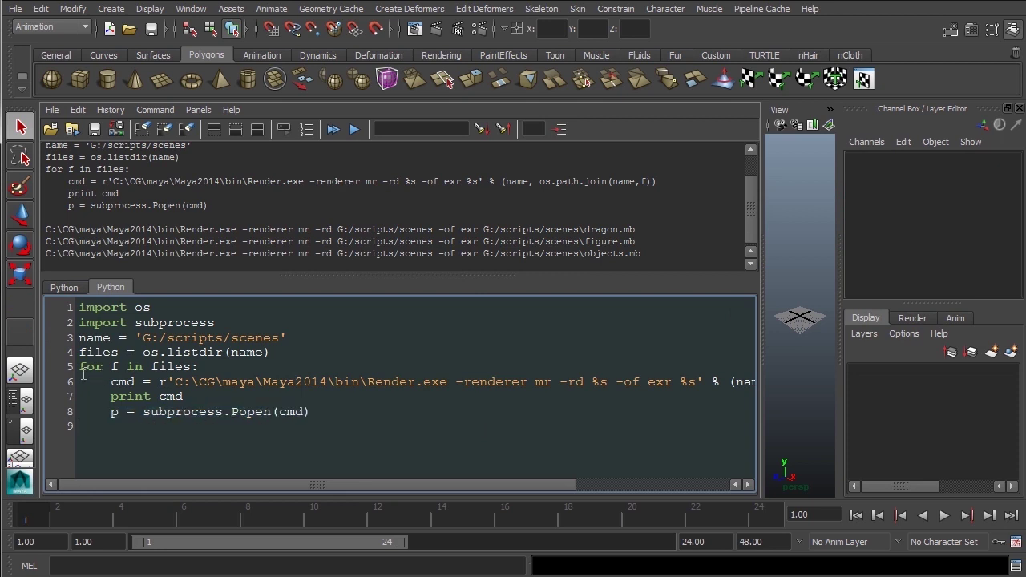
pyautogui.moveTo(79, 366)
pyautogui.mouseDown()
pyautogui.moveTo(165, 367)
pyautogui.moveTo(330, 408)
pyautogui.mouseUp()
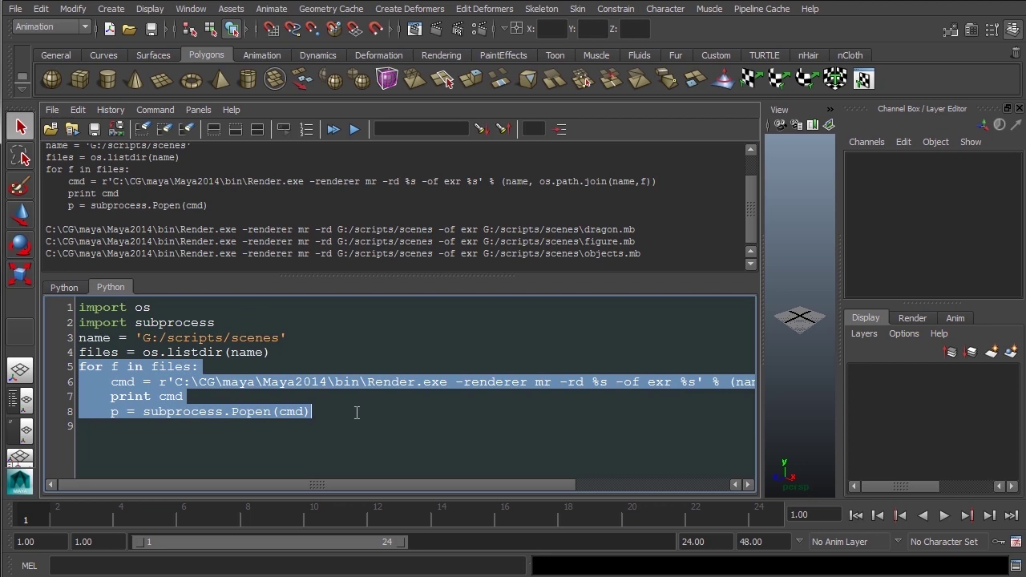
pyautogui.click(357, 412)
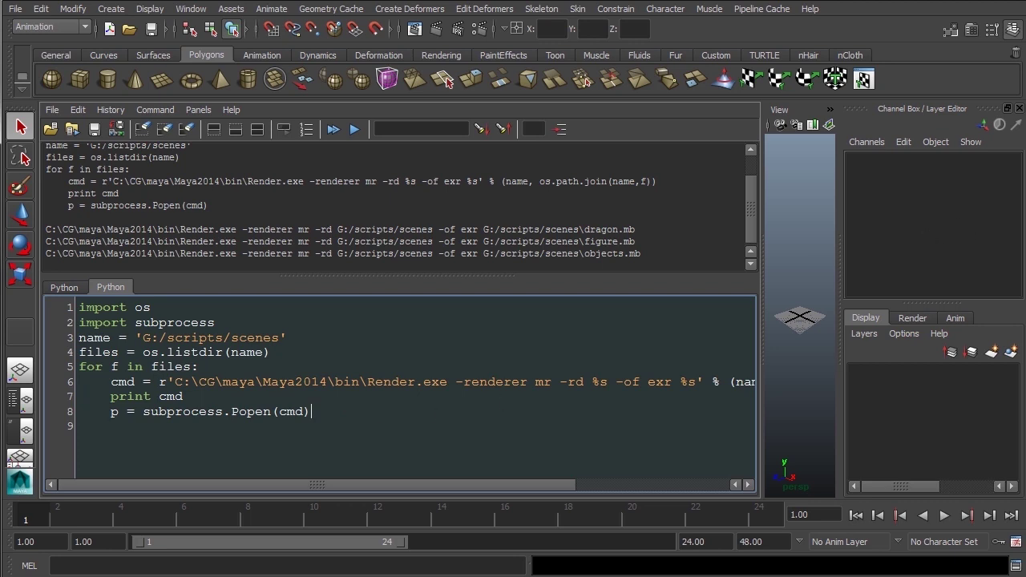
# Step: View the dragon.exr, FUGURE.exr and objects.exr renders one after another in the image viewer
pyautogui.moveTo(941, 28); pyautogui.dragTo(628, 61)
pyautogui.doubleClick(383, 178)
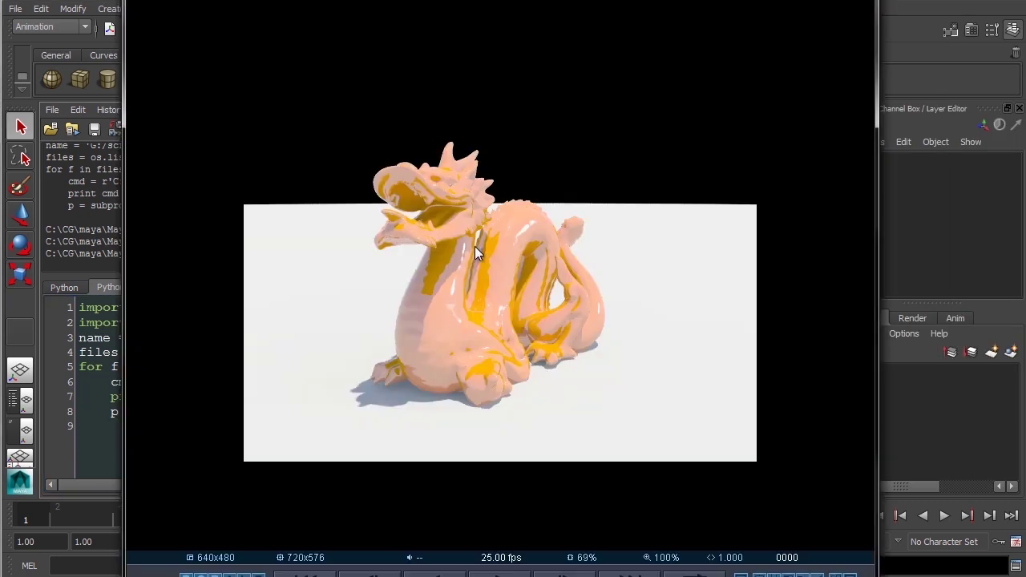
pyautogui.press('Escape')
pyautogui.doubleClick(641, 181)
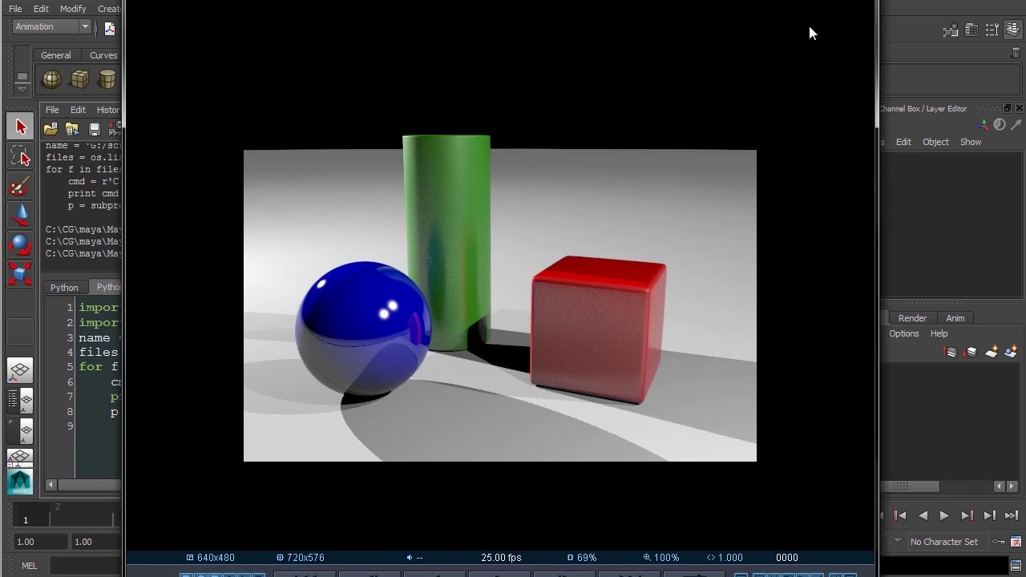
pyautogui.press('Escape')
pyautogui.doubleClick(775, 196)
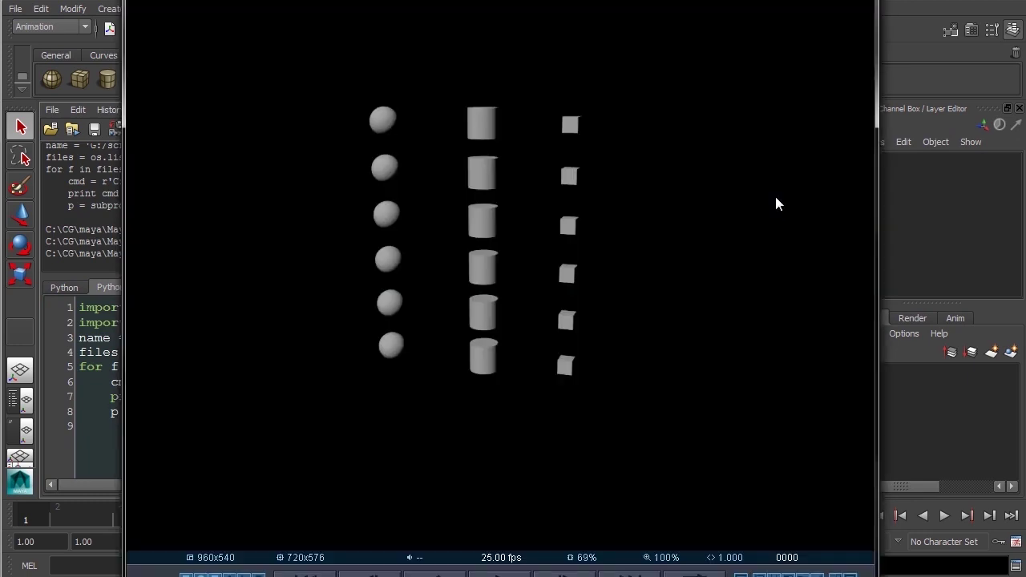
pyautogui.press('Escape')
# Step: Delete dragon.exr, FUGURE.exr and objects.exr from the scenes folder
pyautogui.keyDown('ctrl'); pyautogui.click(662, 184); pyautogui.keyUp('ctrl')
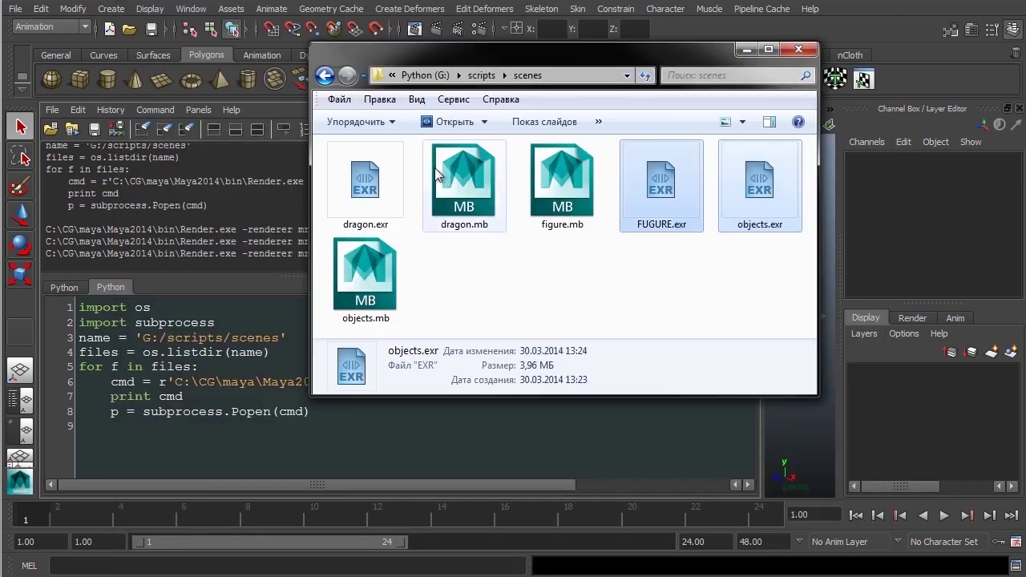
pyautogui.keyDown('ctrl'); pyautogui.click(399, 161); pyautogui.keyUp('ctrl')
pyautogui.press('Delete')
# Step: Add p.wait() after the subprocess.Popen(cmd) line and remove the print cmd line
pyautogui.moveTo(561, 50); pyautogui.dragTo(1025, 152)
pyautogui.click(265, 427)
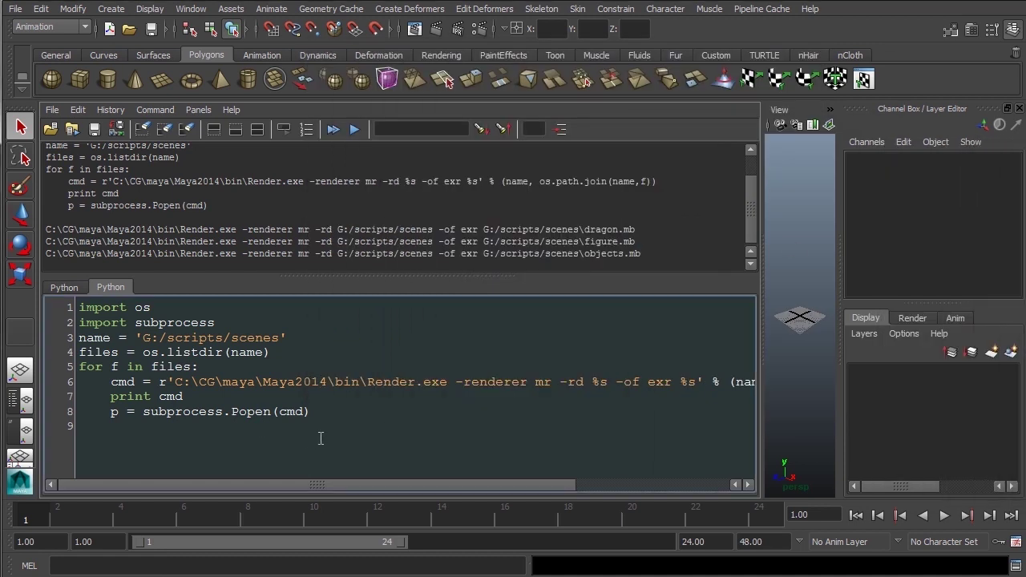
pyautogui.write('p.wait(')
pyautogui.moveTo(184, 396); pyautogui.dragTo(36, 393)
pyautogui.press('Delete')
pyautogui.press('Delete')
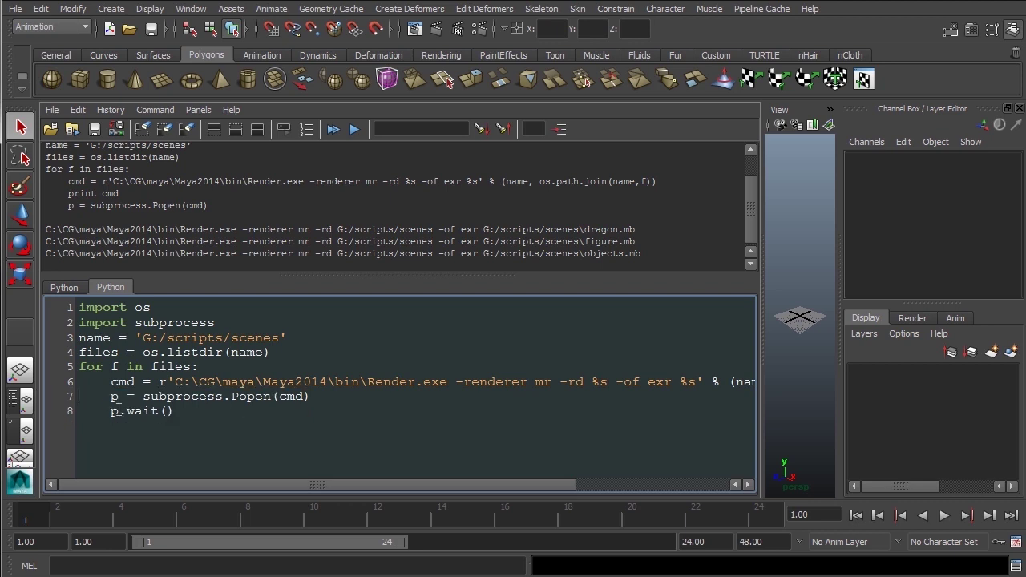
pyautogui.moveTo(111, 410); pyautogui.dragTo(175, 411)
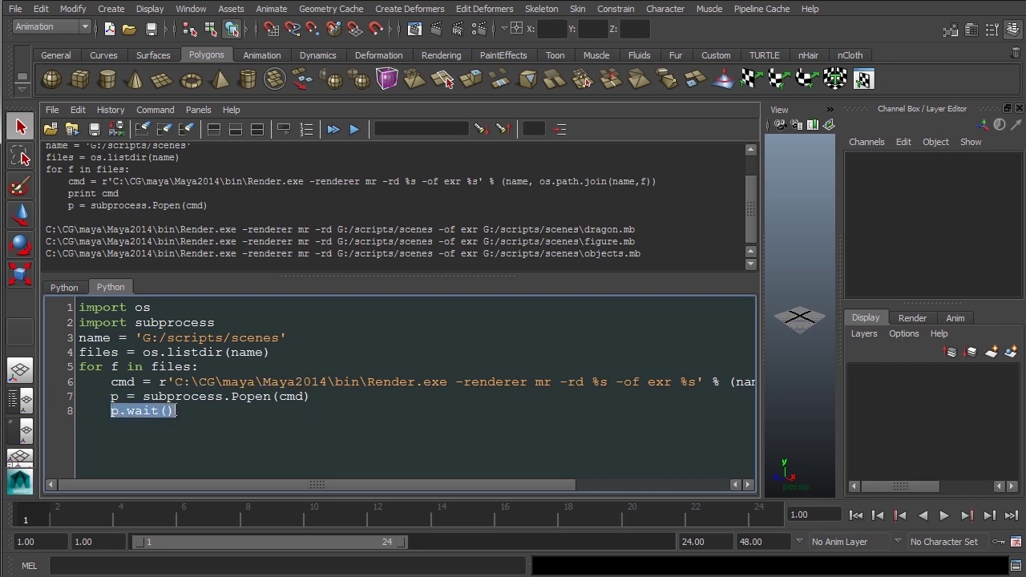
pyautogui.click(177, 410)
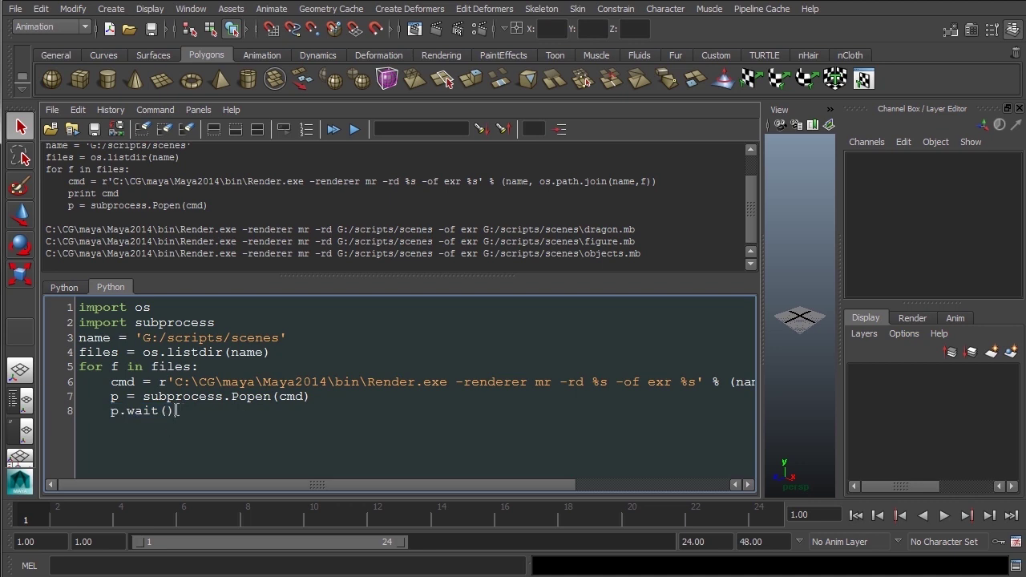
# Step: Run the p.wait() render loop and let Render.exe render each scene in turn
pyautogui.click(332, 128)
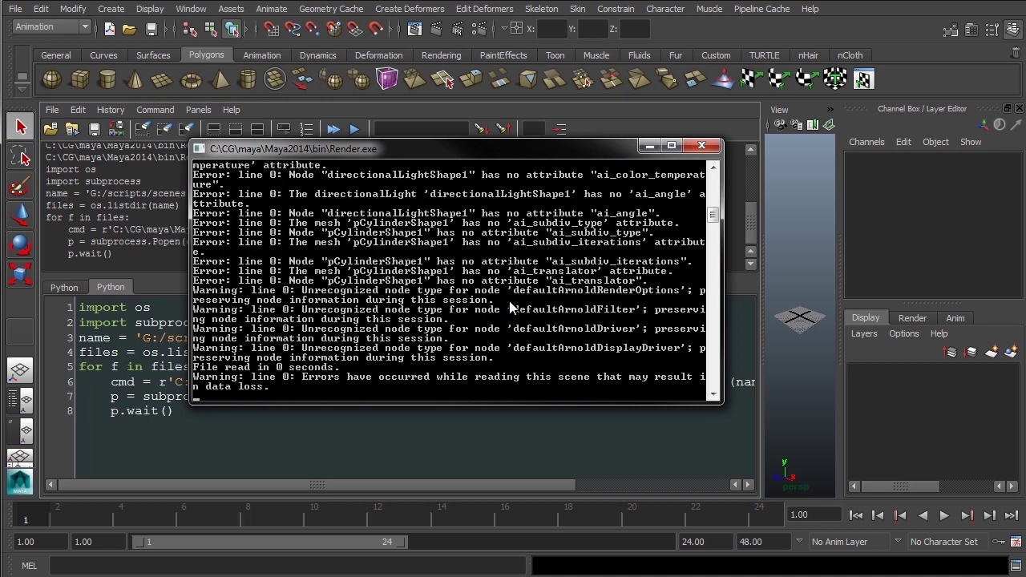
pyautogui.moveTo(738, 214)
pyautogui.mouseDown()
pyautogui.moveTo(697, 216)
pyautogui.moveTo(742, 243)
pyautogui.moveTo(739, 214)
pyautogui.mouseUp()
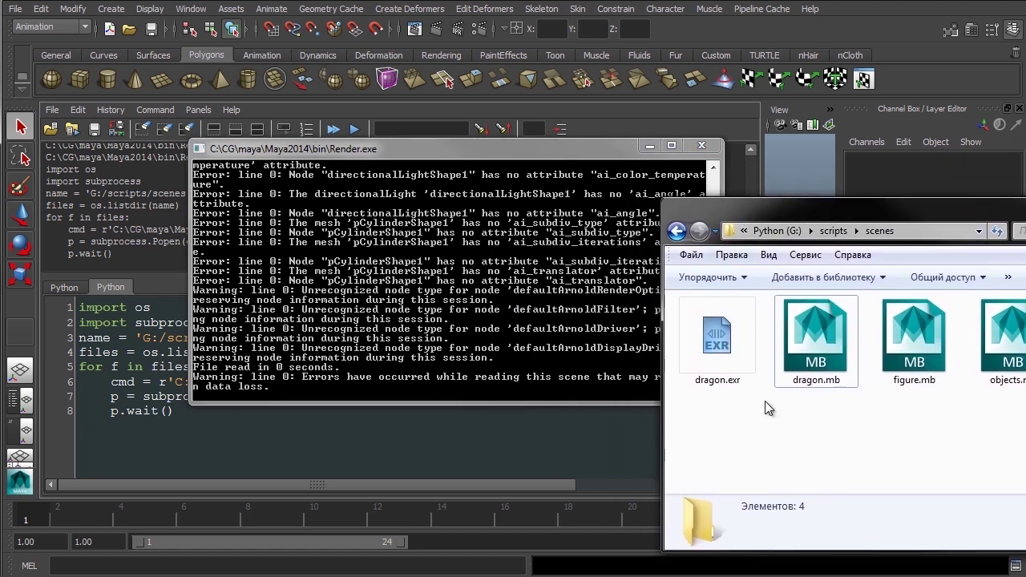
pyautogui.moveTo(807, 218)
pyautogui.mouseDown()
pyautogui.moveTo(791, 225)
pyautogui.moveTo(802, 227)
pyautogui.mouseUp()
pyautogui.moveTo(369, 150); pyautogui.dragTo(366, 94)
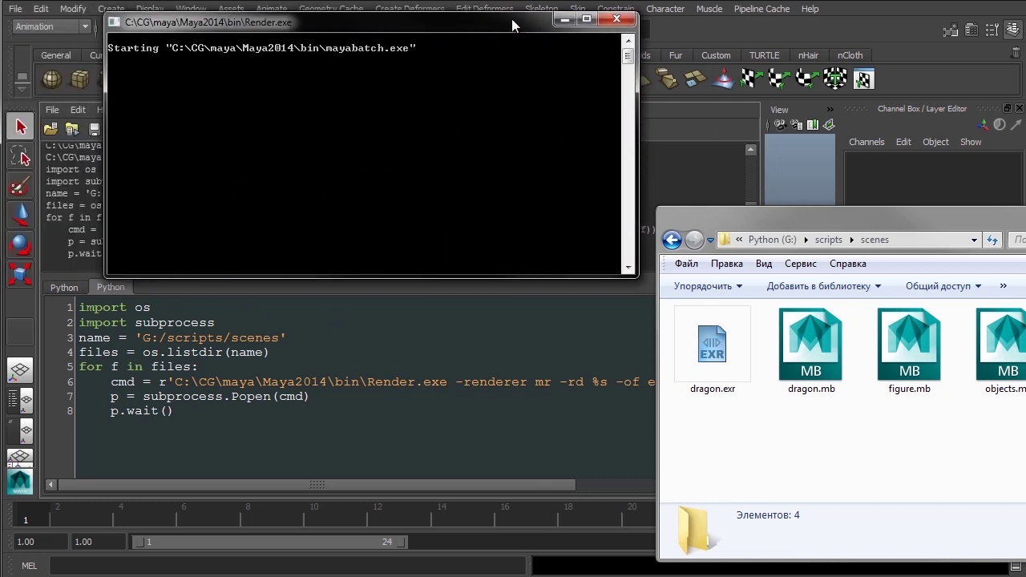
pyautogui.moveTo(505, 10); pyautogui.dragTo(517, 55)
pyautogui.moveTo(770, 225); pyautogui.dragTo(720, 204)
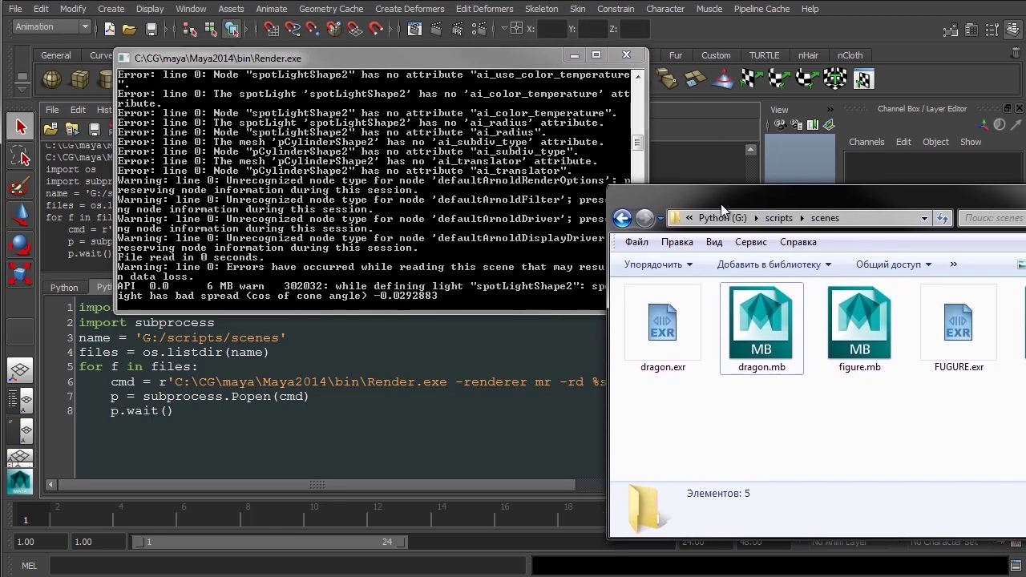
pyautogui.click(922, 327)
pyautogui.moveTo(801, 195); pyautogui.dragTo(877, 194)
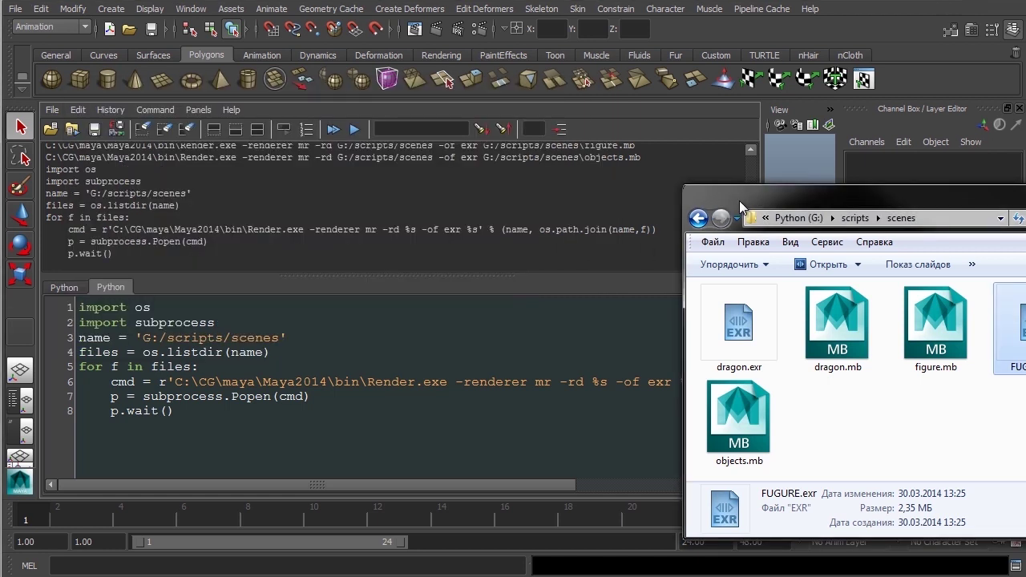
pyautogui.moveTo(739, 200); pyautogui.dragTo(473, 167)
# Step: Delete the rendered dragon.exr, FUGURE.exr and objects.exr files and move Explorer aside
pyautogui.click(472, 288)
pyautogui.keyDown('ctrl'); pyautogui.click(767, 289); pyautogui.keyUp('ctrl')
pyautogui.keyDown('ctrl'); pyautogui.click(865, 289); pyautogui.keyUp('ctrl')
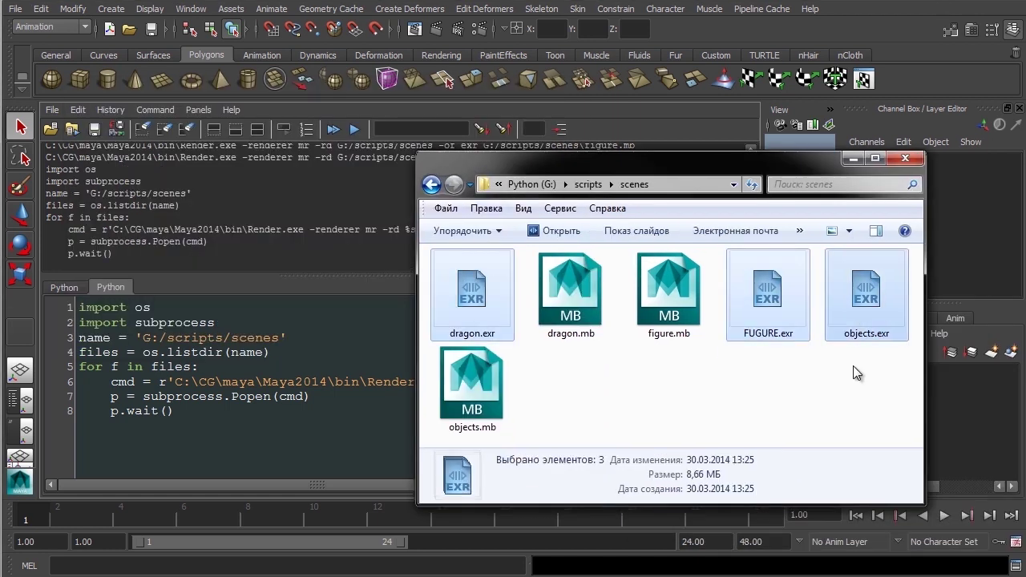
pyautogui.press('Delete')
pyautogui.moveTo(461, 163); pyautogui.dragTo(1021, 228)
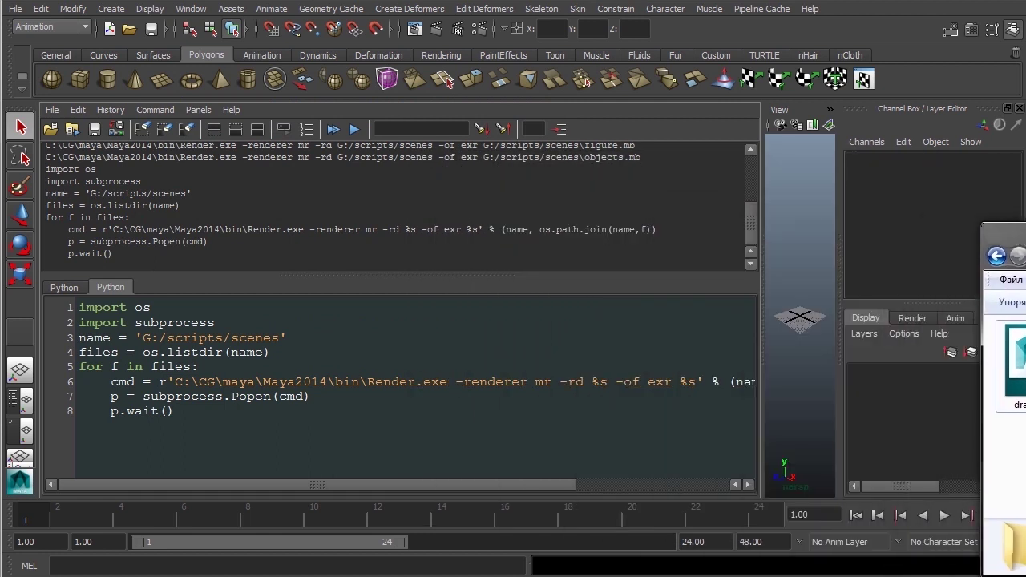
pyautogui.click(932, 245)
pyautogui.click(222, 412)
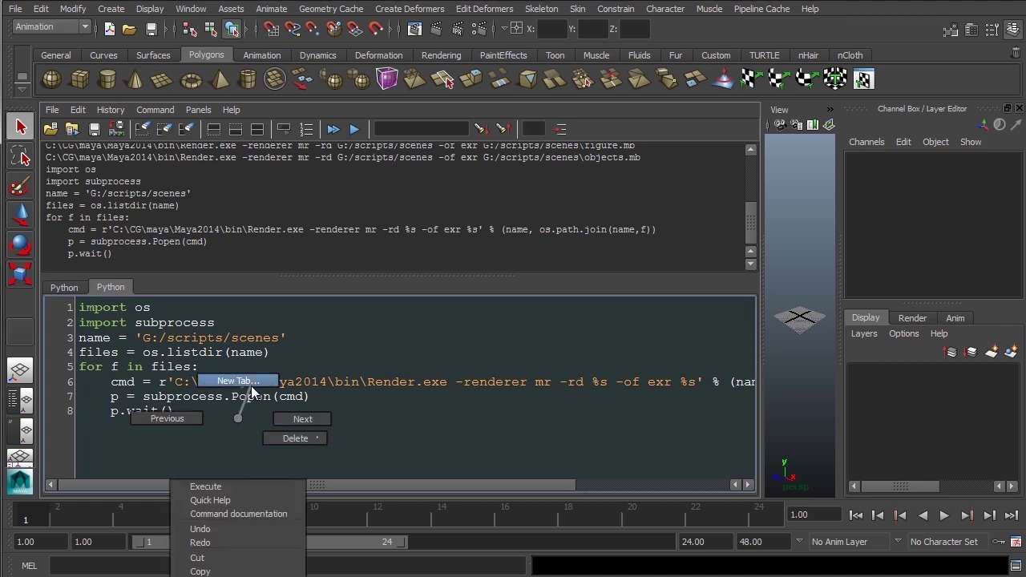
# Step: In a new Python tab, type and execute 'import threading'
pyautogui.moveTo(253, 388); pyautogui.dragTo(255, 382, button='right')
pyautogui.click(501, 297)
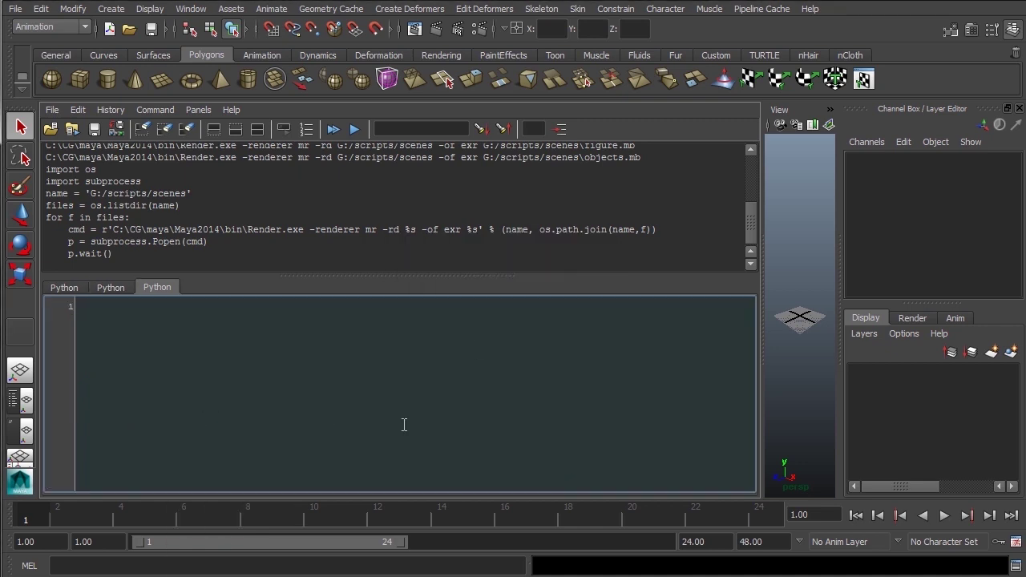
pyautogui.write('import threading')
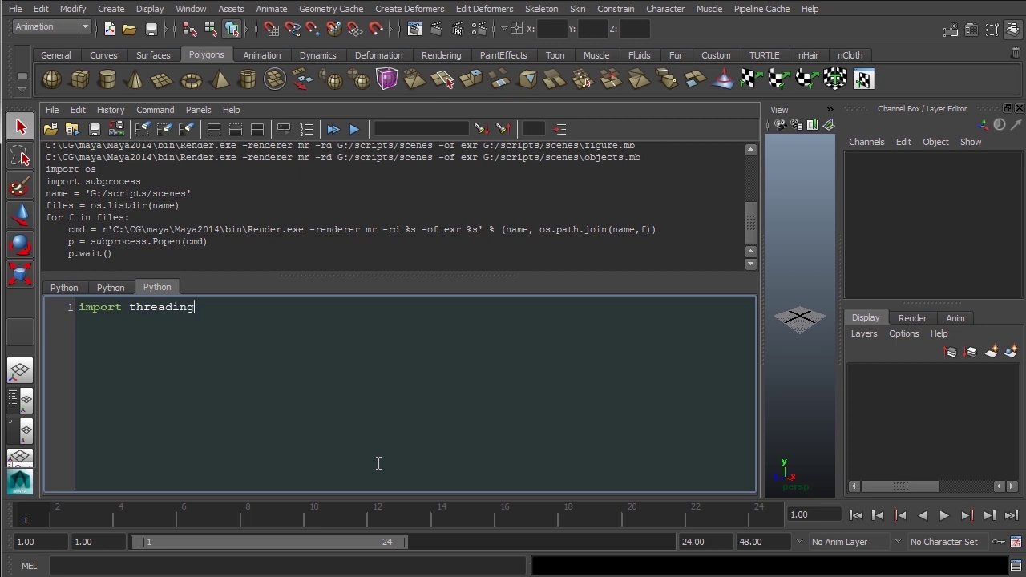
pyautogui.press('Return')
pyautogui.hotkey('ctrl', 'a')
pyautogui.hotkey('ctrl', 'Return')
pyautogui.press('Return')
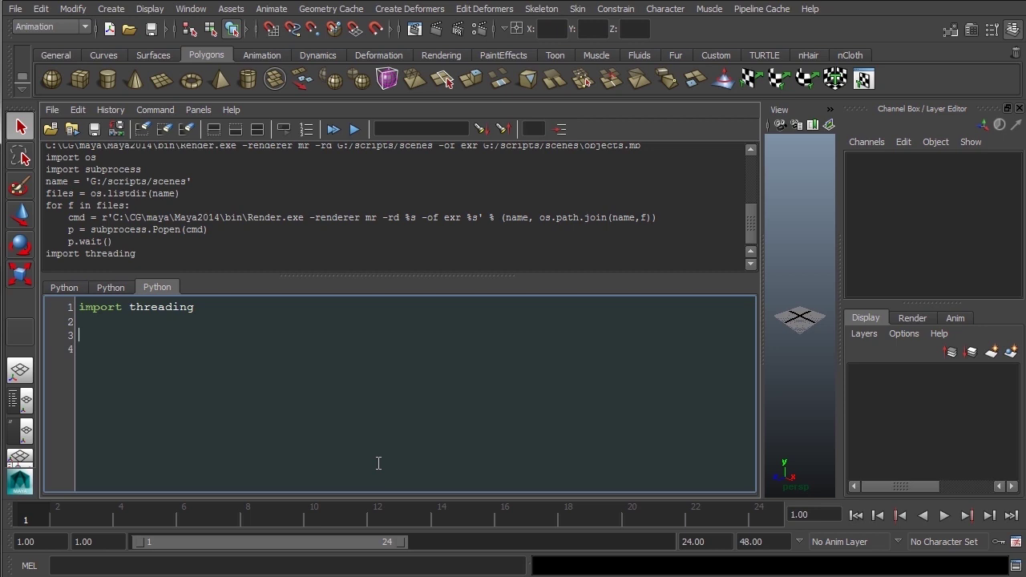
# Step: Write the class myThread(threading.Thread) header with an indented def run(self) method
pyautogui.write('class ')
pyautogui.write('myThread(threading.Thread')
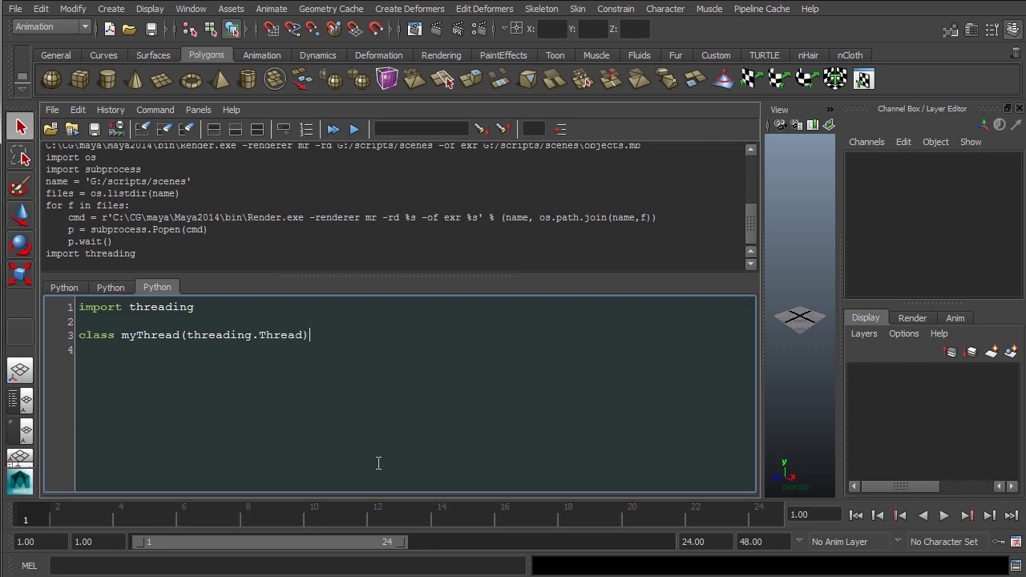
pyautogui.press('Return')
pyautogui.press('Tab')
pyautogui.write('def ')
pyautogui.write('run(se')
pyautogui.write('lf)')
pyautogui.press('Return')
pyautogui.click(119, 289)
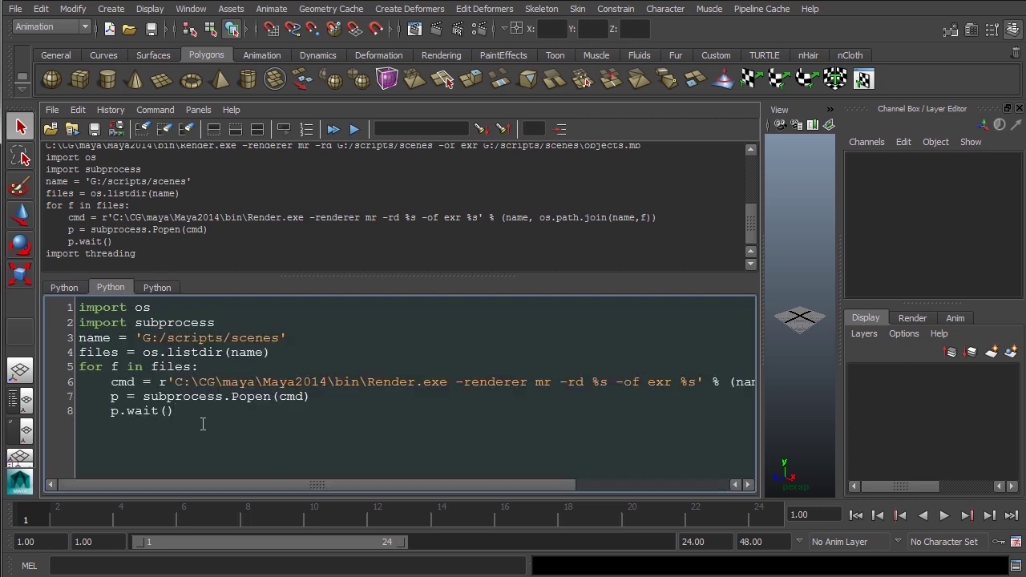
# Step: Paste the render loop, from name = 'G:/scripts/scenes' to p.wait(), indented under def run(self)
pyautogui.moveTo(203, 424); pyautogui.dragTo(76, 338)
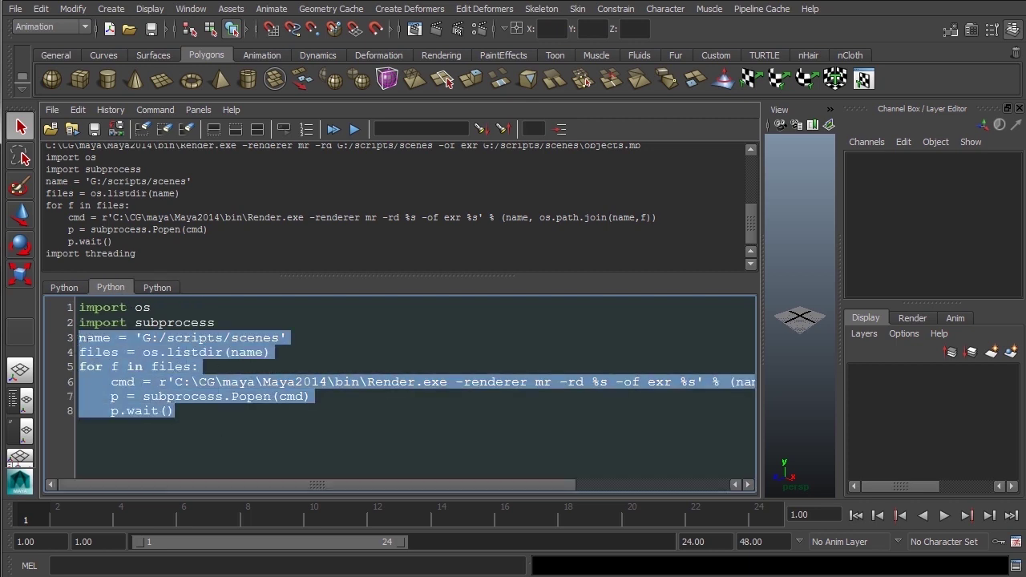
pyautogui.click(157, 288)
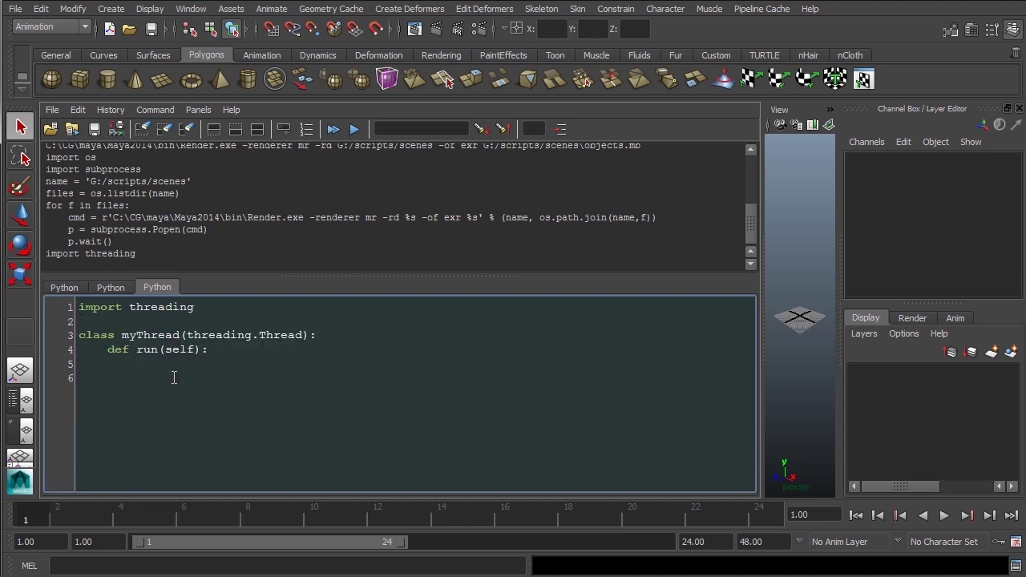
pyautogui.hotkey('ctrl', 'v')
pyautogui.moveTo(192, 441)
pyautogui.mouseDown()
pyautogui.moveTo(64, 382)
pyautogui.moveTo(66, 373)
pyautogui.mouseUp()
pyautogui.press('Tab')
pyautogui.press('Tab')
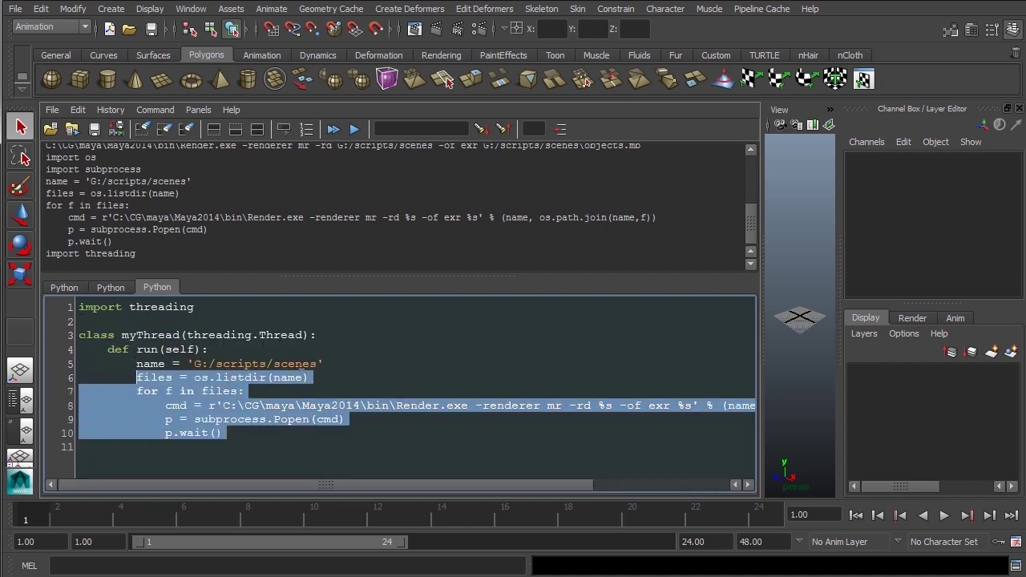
pyautogui.click(293, 432)
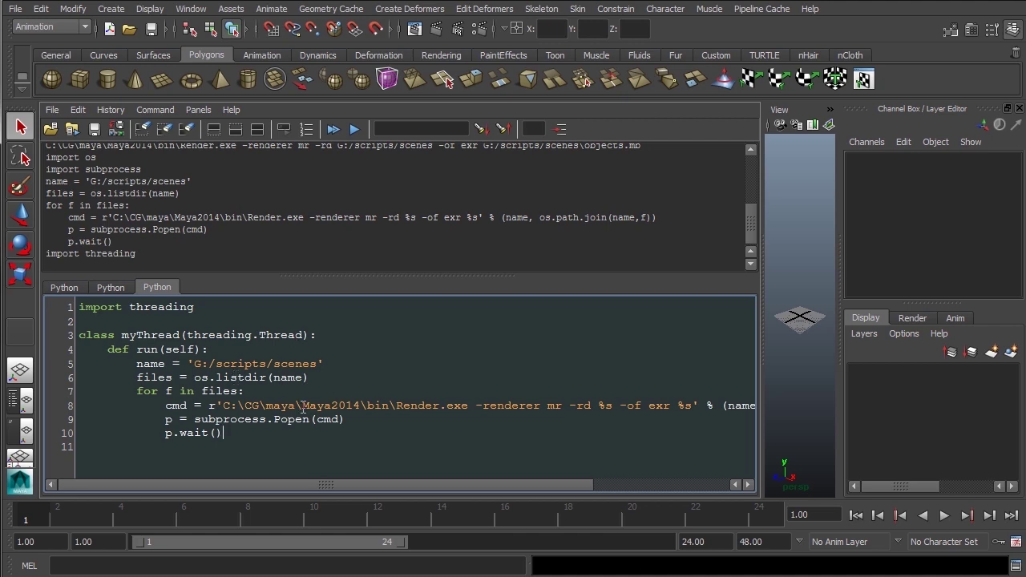
pyautogui.moveTo(224, 433); pyautogui.dragTo(166, 434)
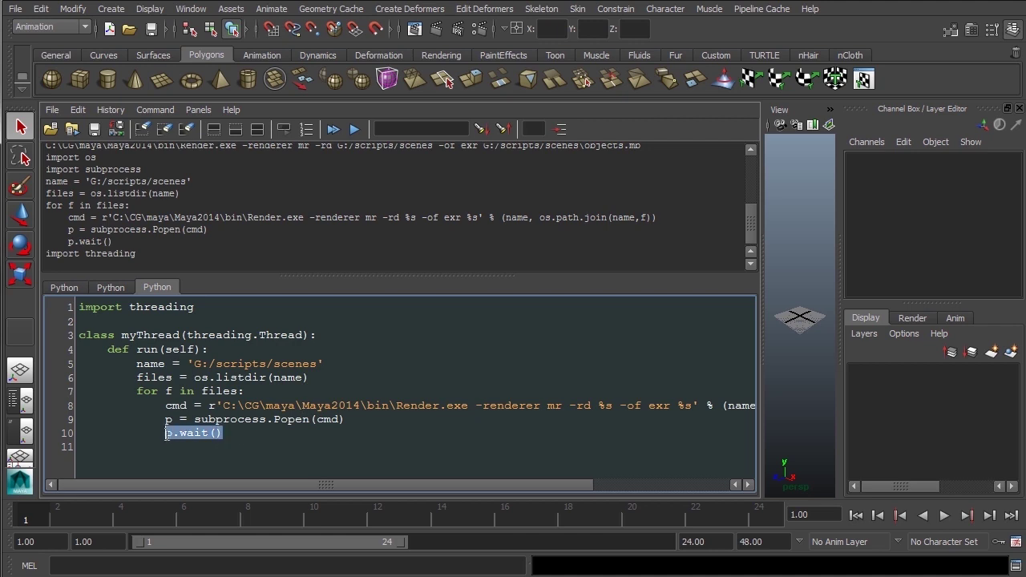
pyautogui.click(231, 434)
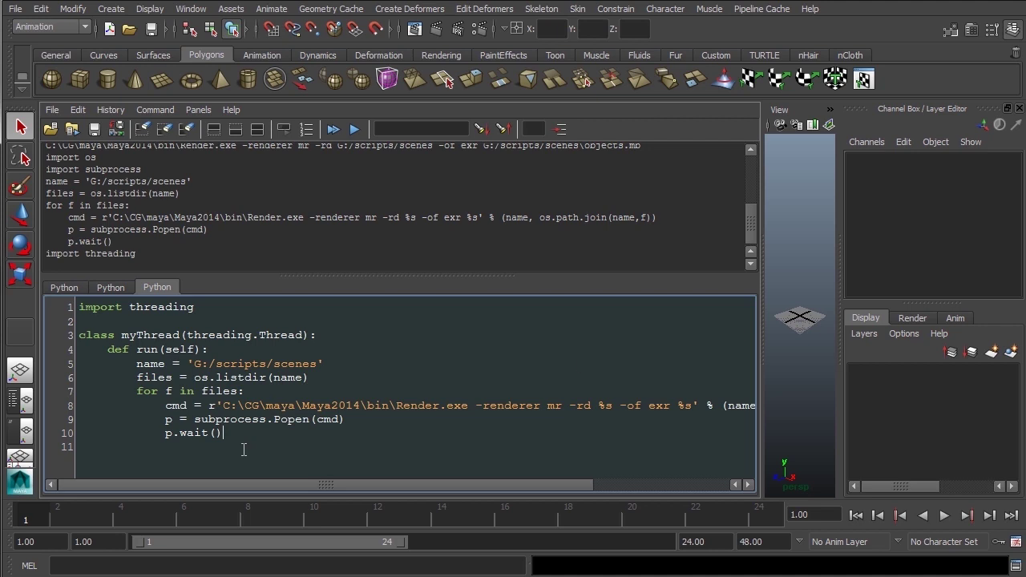
pyautogui.press('Return')
pyautogui.press('Return')
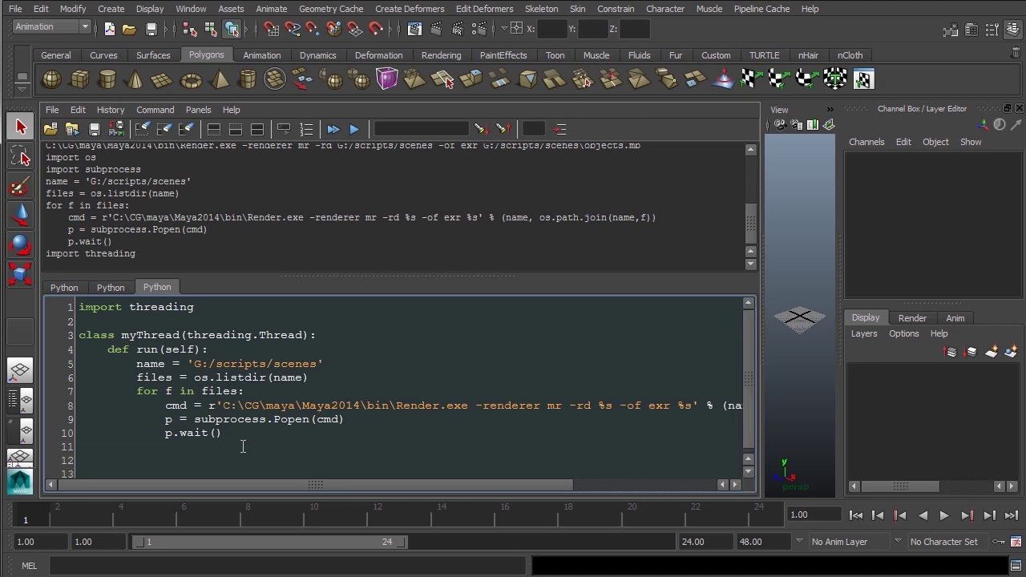
# Step: Add the lines t = myThread() and t.start() below the class
pyautogui.write('t =')
pyautogui.doubleClick(151, 335)
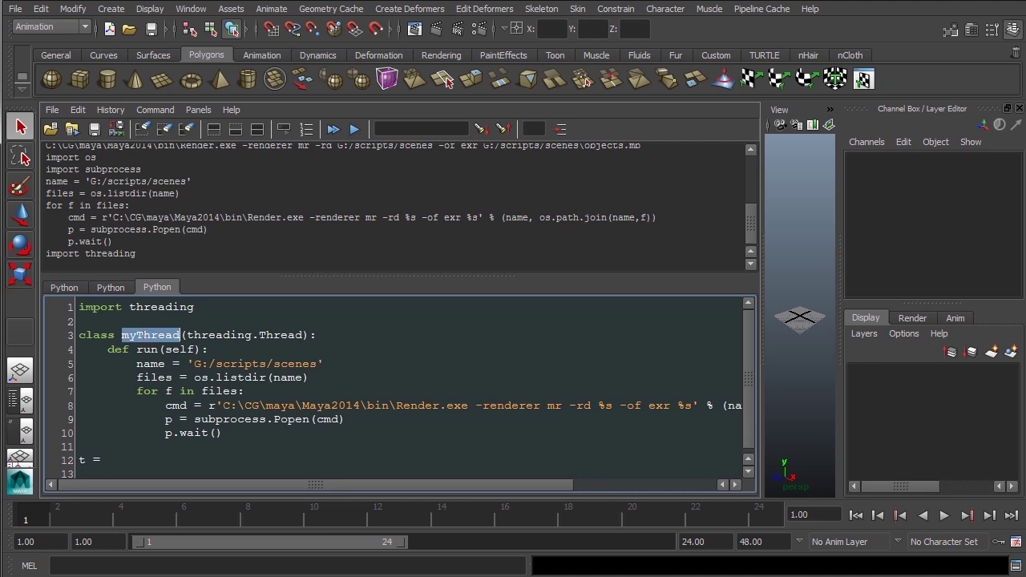
pyautogui.write('myThread')
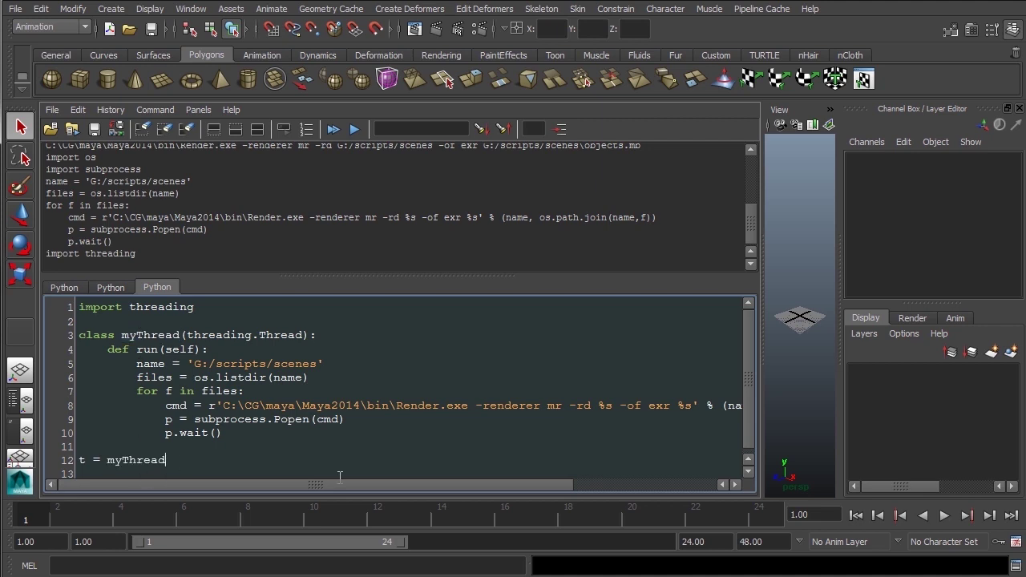
pyautogui.write('t.')
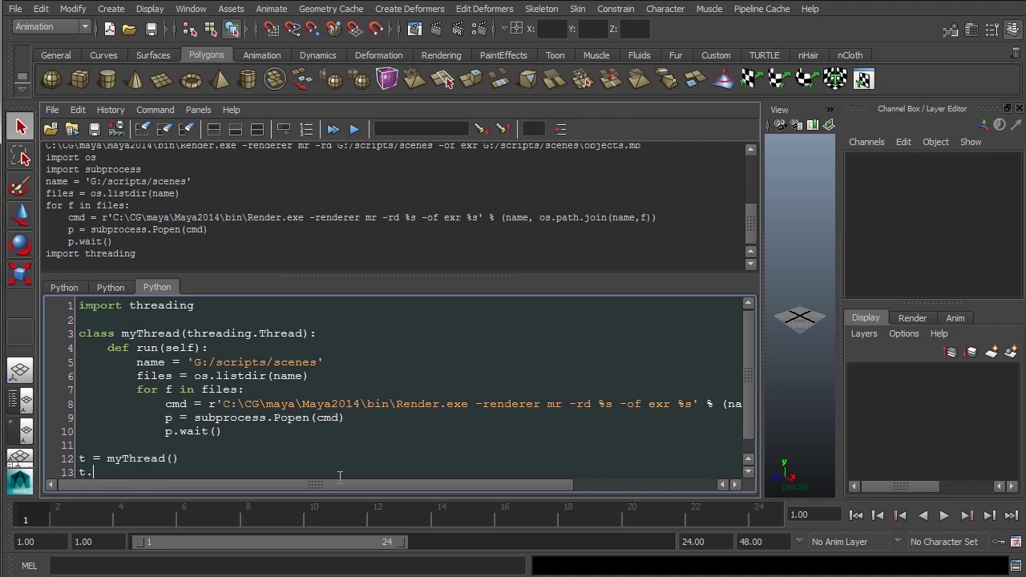
pyautogui.write('start(')
# Step: Execute the class definition, the t = myThread() line and t.start() with Ctrl+Enter
pyautogui.press('Up')
pyautogui.press('Home')
pyautogui.hotkey('shift', 'Down')
pyautogui.hotkey('shift', 'Down')
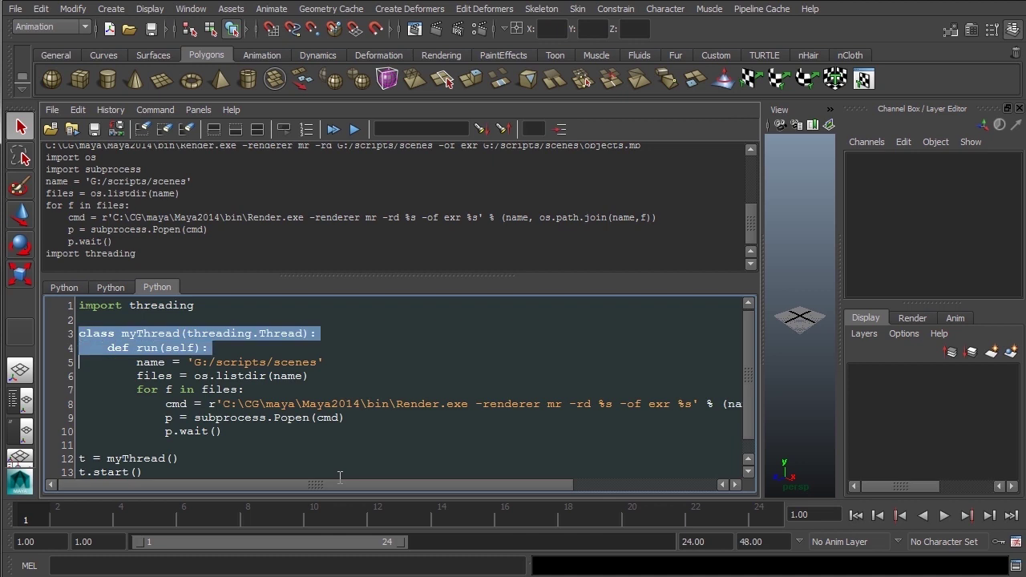
pyautogui.hotkey('shift', 'Down')
pyautogui.hotkey('shift', 'Down')
pyautogui.hotkey('shift', 'Down')
pyautogui.hotkey('shift', 'Down')
pyautogui.hotkey('shift', 'Down')
pyautogui.hotkey('shift', 'Down')
pyautogui.hotkey('ctrl', 'Return')
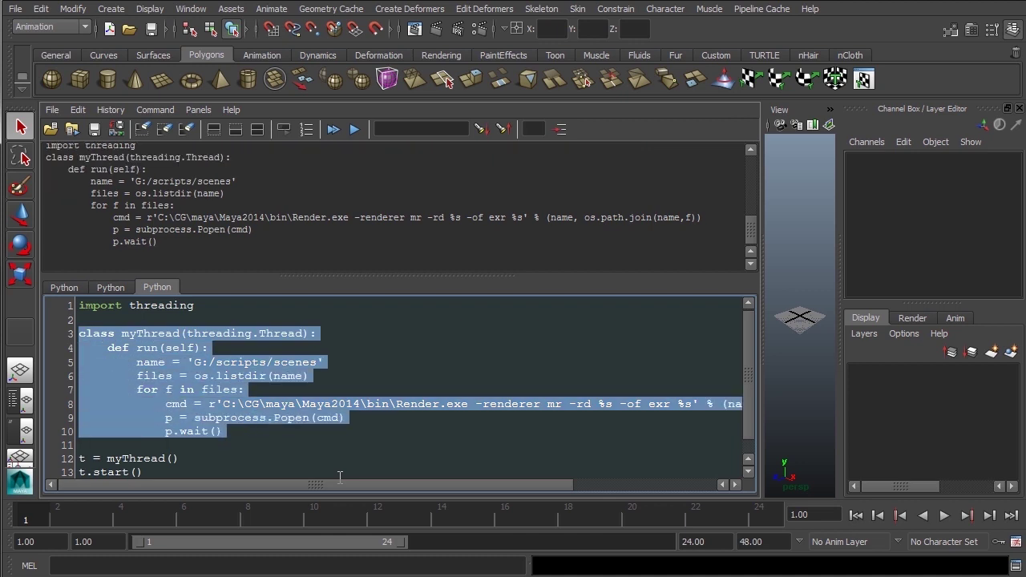
pyautogui.press('Down')
pyautogui.hotkey('shift', 'End')
pyautogui.hotkey('ctrl', 'Return')
pyautogui.press('Down')
pyautogui.press('End')
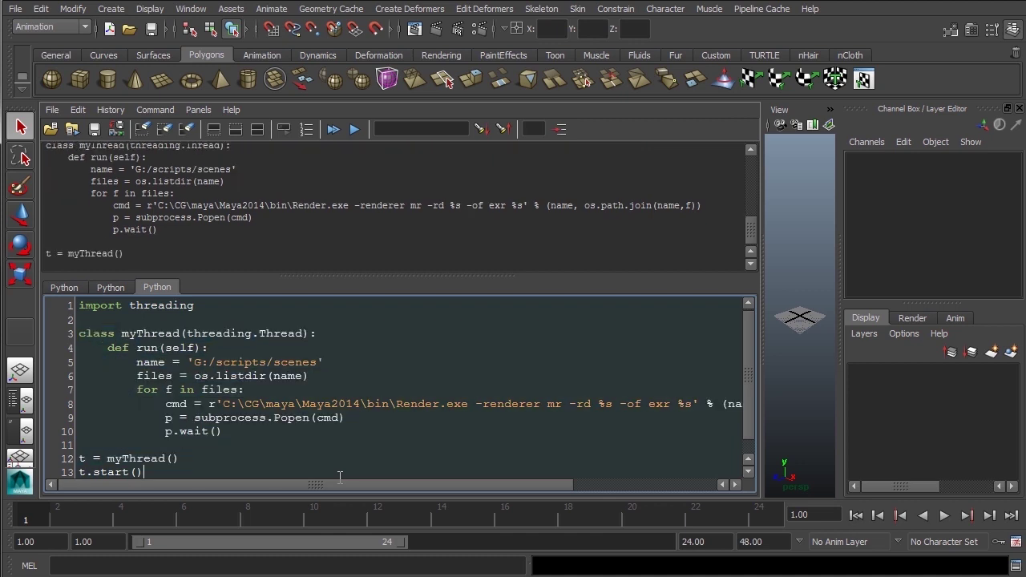
pyautogui.hotkey('shift', 'Home')
pyautogui.hotkey('ctrl', 'Return')
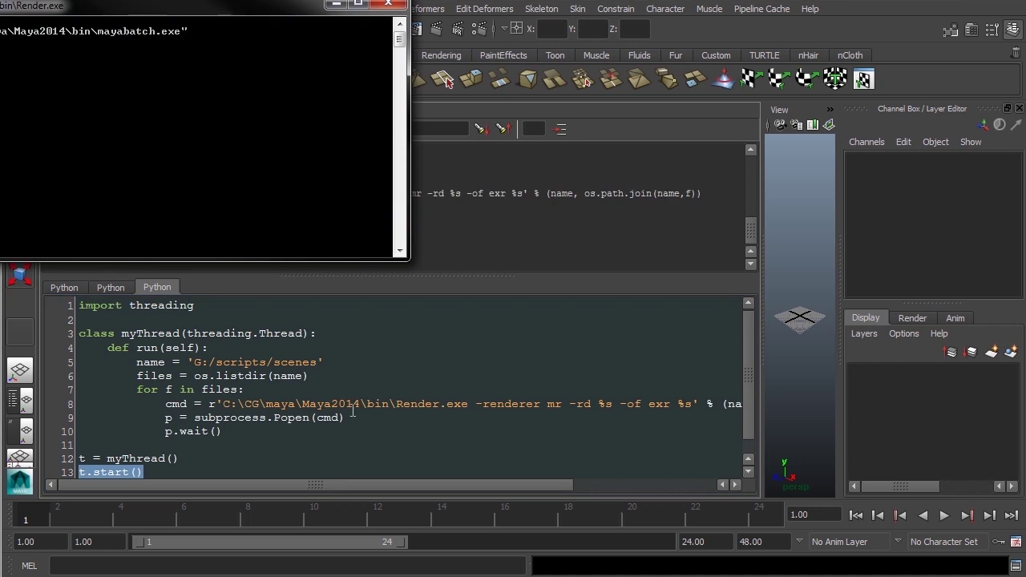
# Step: Arrange Maya and the render console, then rerun the threaded render script with Ctrl+Enter
pyautogui.click(356, 394)
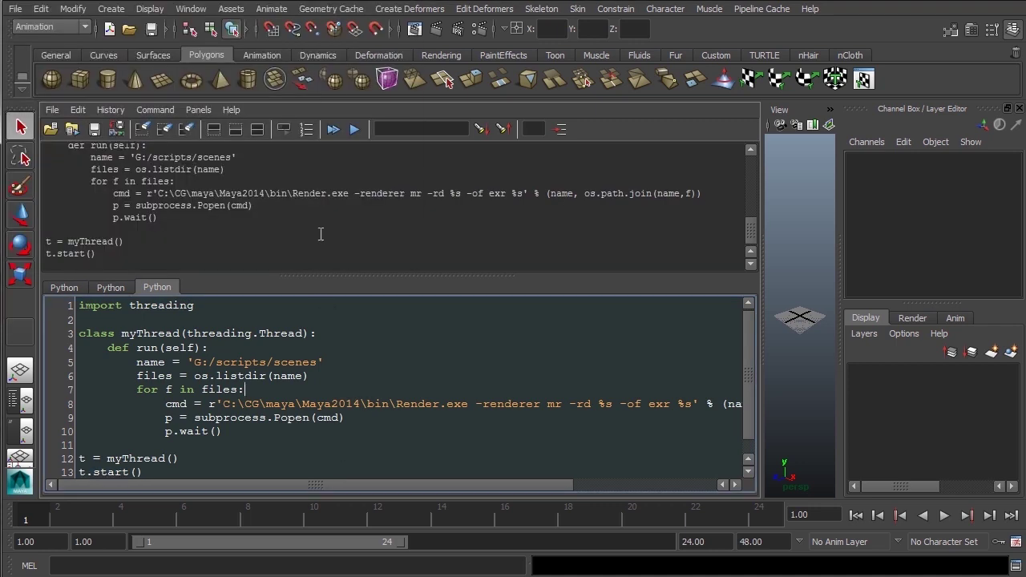
pyautogui.moveTo(758, 303); pyautogui.dragTo(665, 302)
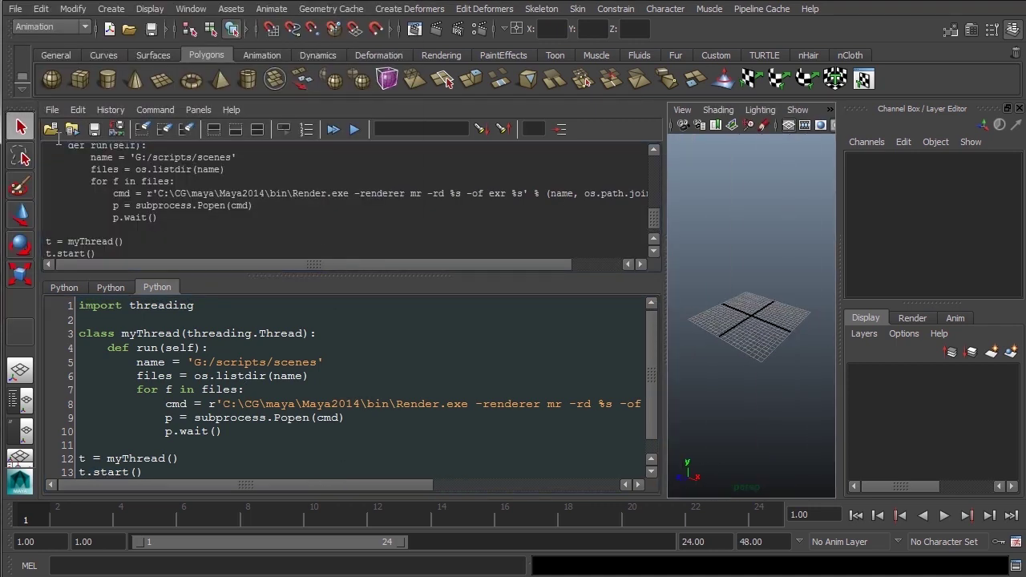
pyautogui.moveTo(200, 5); pyautogui.dragTo(565, 91)
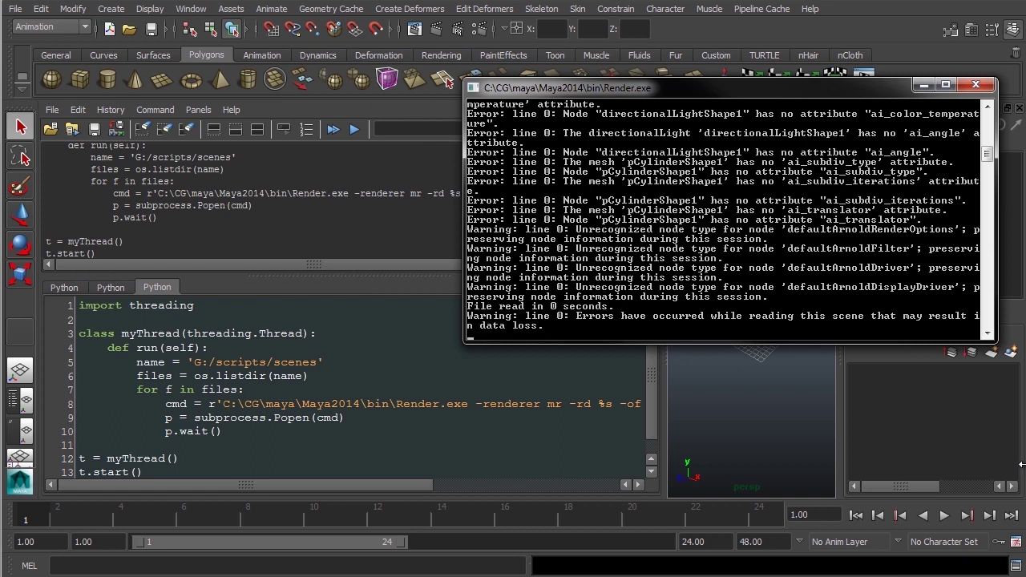
pyautogui.moveTo(1024, 469); pyautogui.dragTo(820, 468)
pyautogui.moveTo(859, 87); pyautogui.dragTo(877, 131)
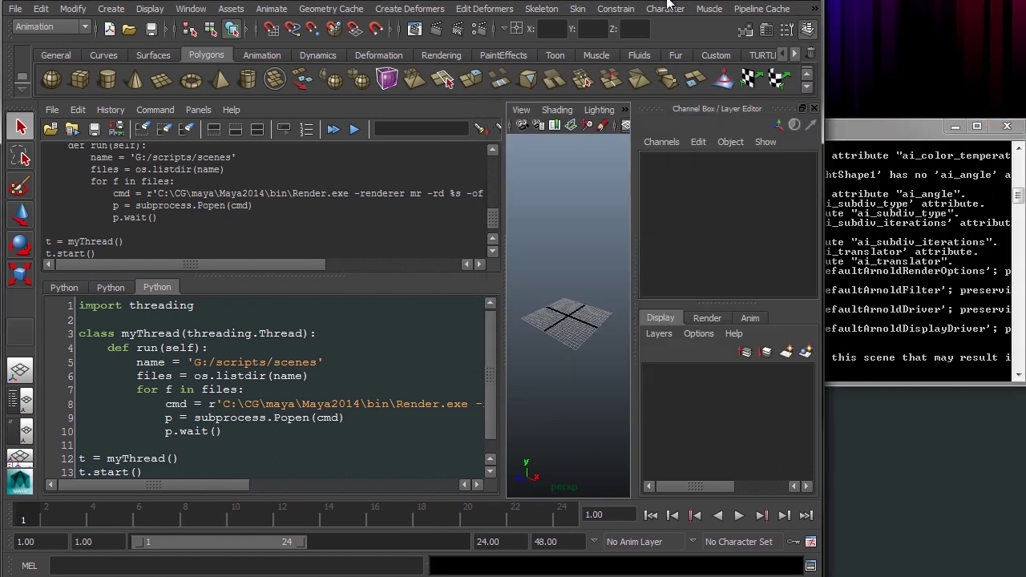
pyautogui.moveTo(645, 2); pyautogui.dragTo(847, 14)
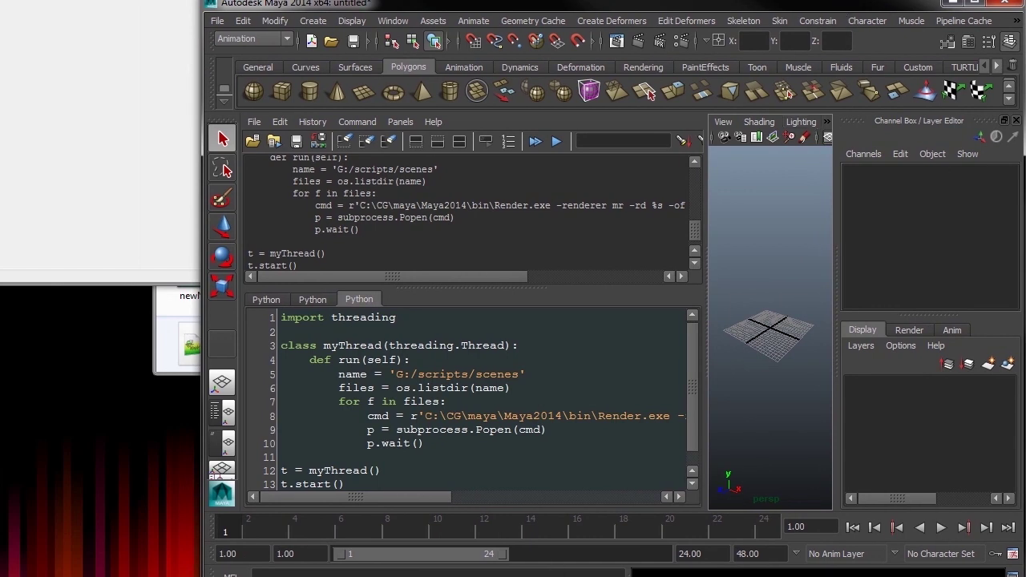
pyautogui.hotkey('alt', 'Tab')
pyautogui.moveTo(611, 126); pyautogui.dragTo(126, 31)
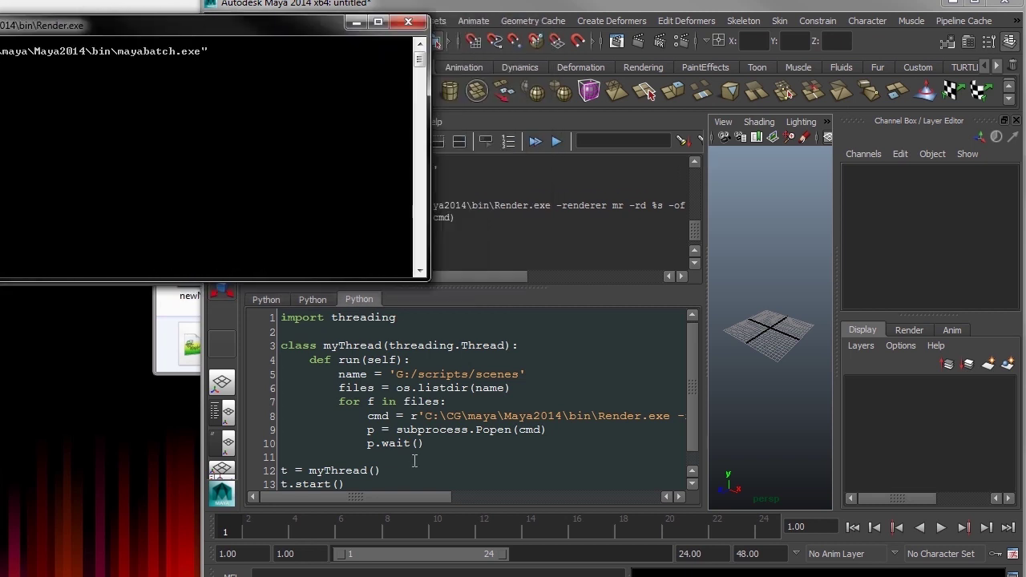
pyautogui.click(413, 457)
pyautogui.hotkey('ctrl', 'Return')
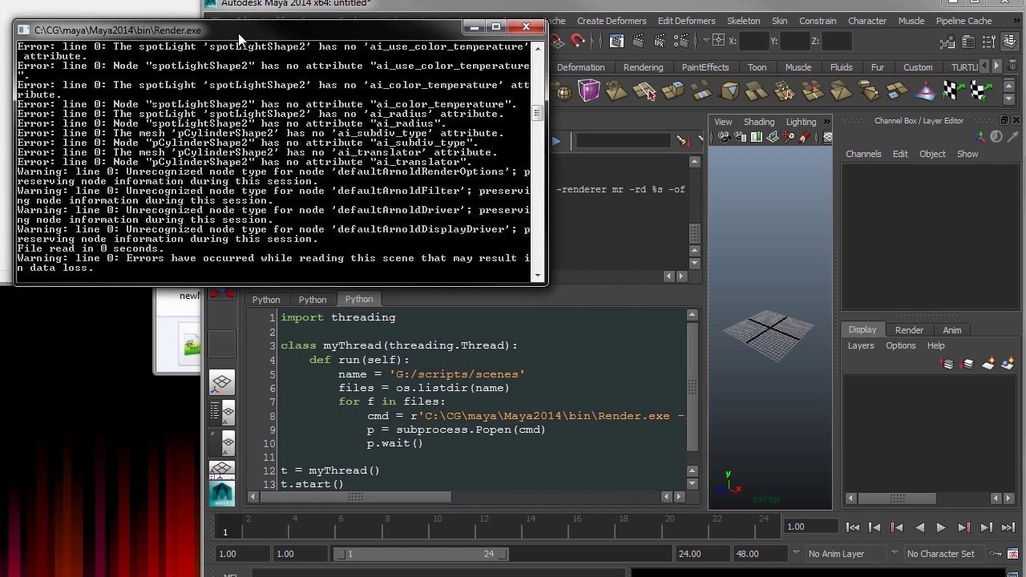
# Step: Delete dragon.exr, FUGURE.exr and objects.exr from the scenes folder and hide Explorer
pyautogui.click(435, 484)
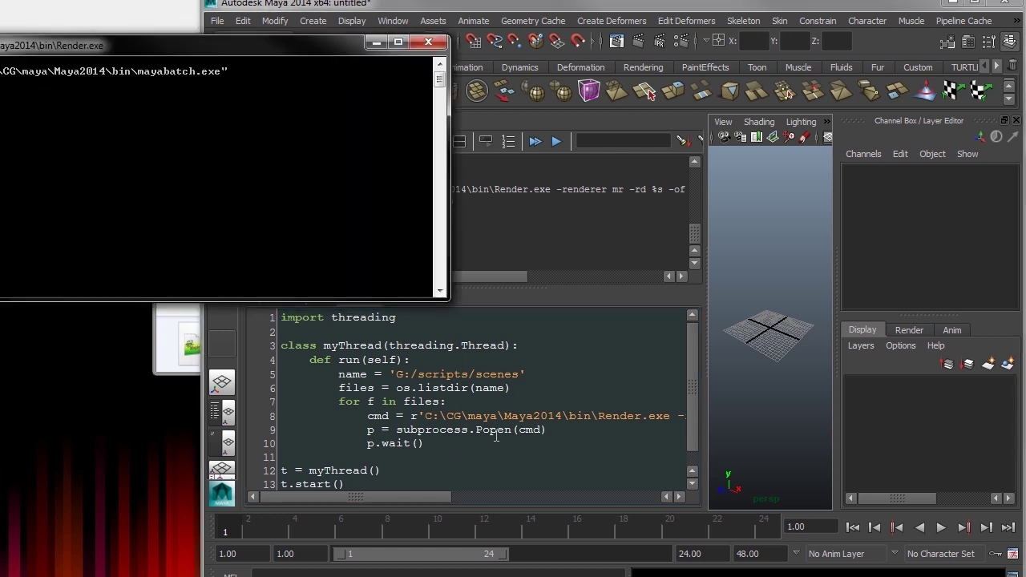
pyautogui.moveTo(238, 42); pyautogui.dragTo(324, 41)
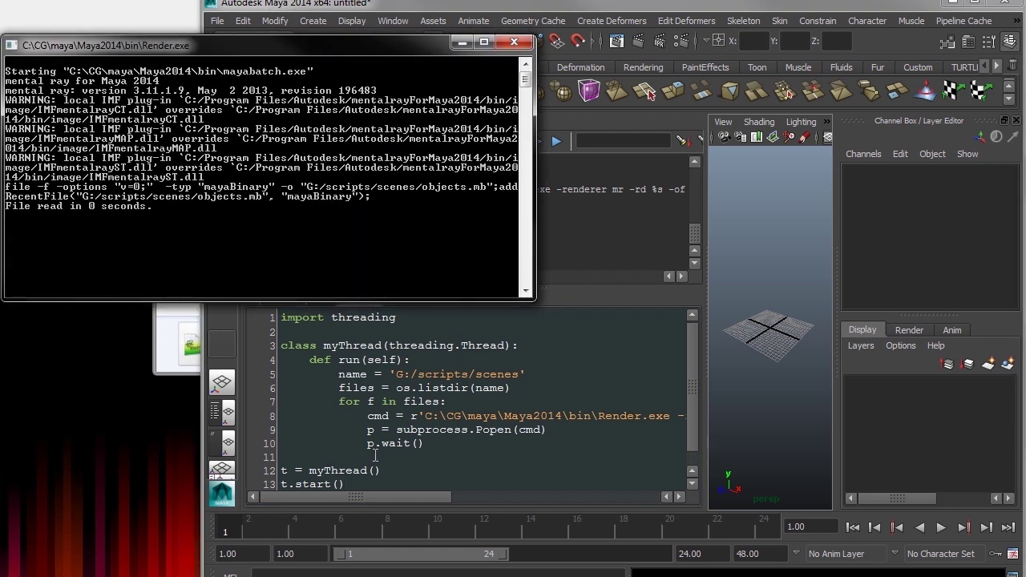
pyautogui.hotkey('alt', 'Tab')
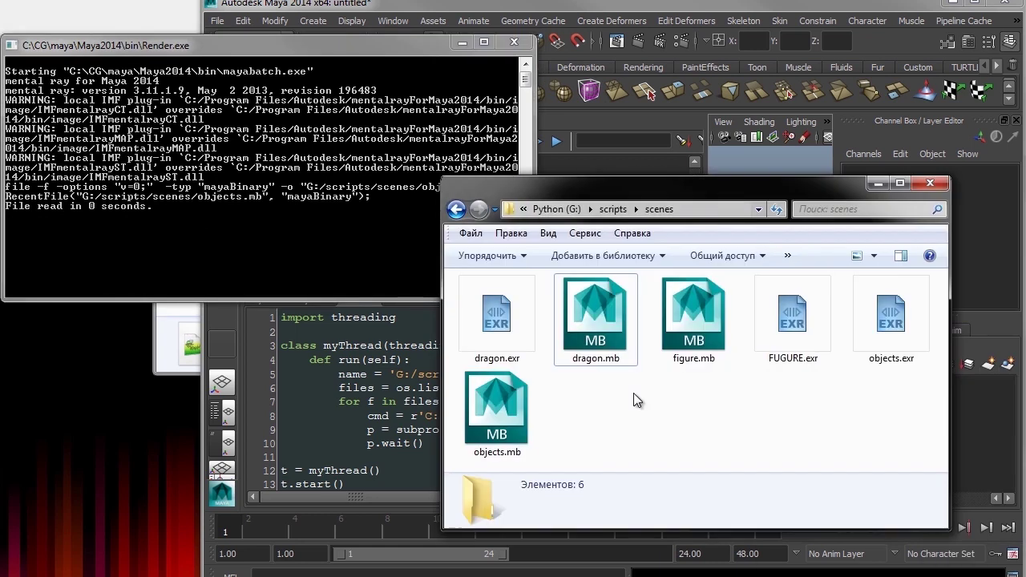
pyautogui.click(534, 319)
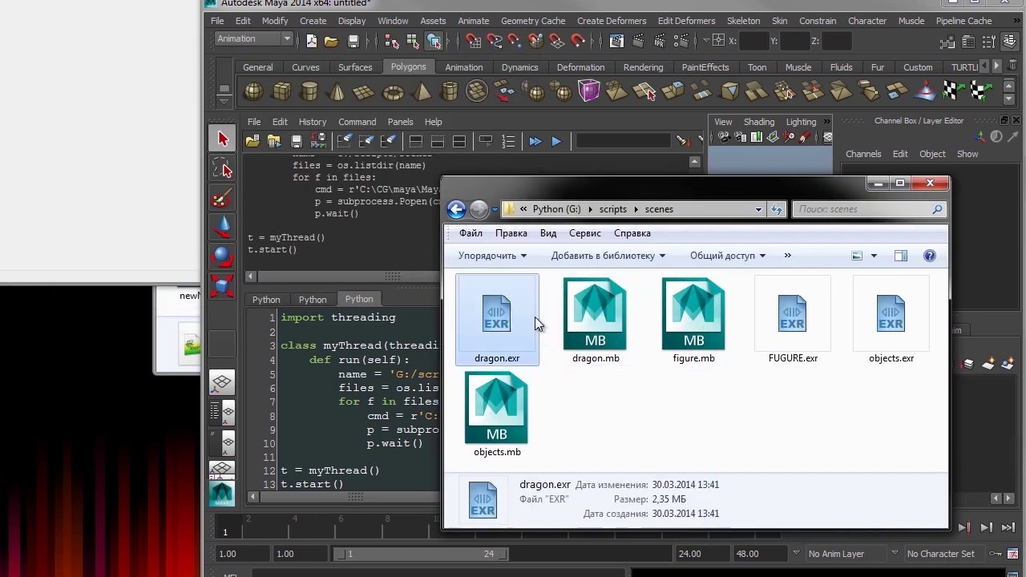
pyautogui.keyDown('ctrl'); pyautogui.click(797, 325); pyautogui.keyUp('ctrl')
pyautogui.keyDown('ctrl'); pyautogui.click(887, 346); pyautogui.keyUp('ctrl')
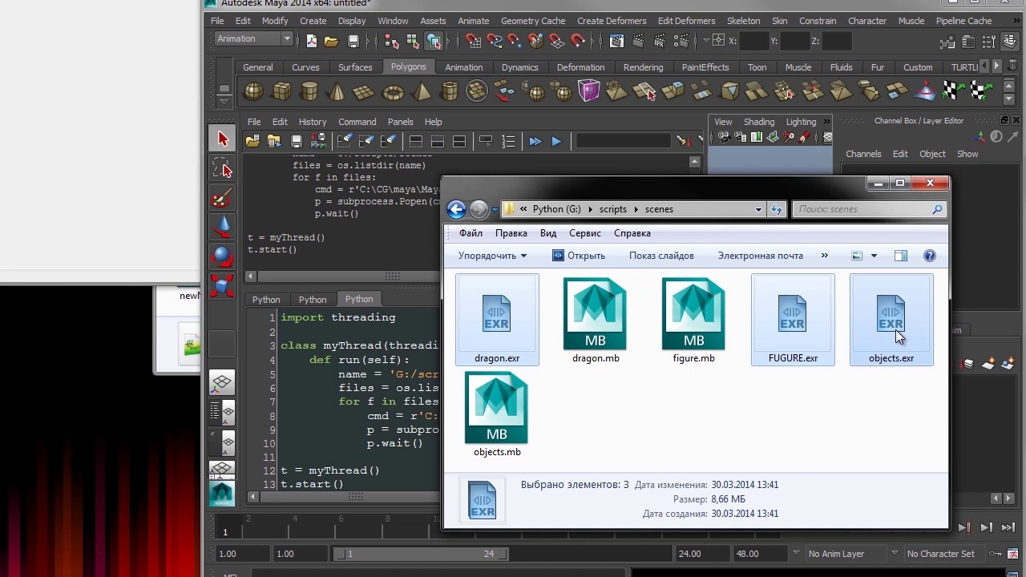
pyautogui.press('Delete')
pyautogui.click(877, 183)
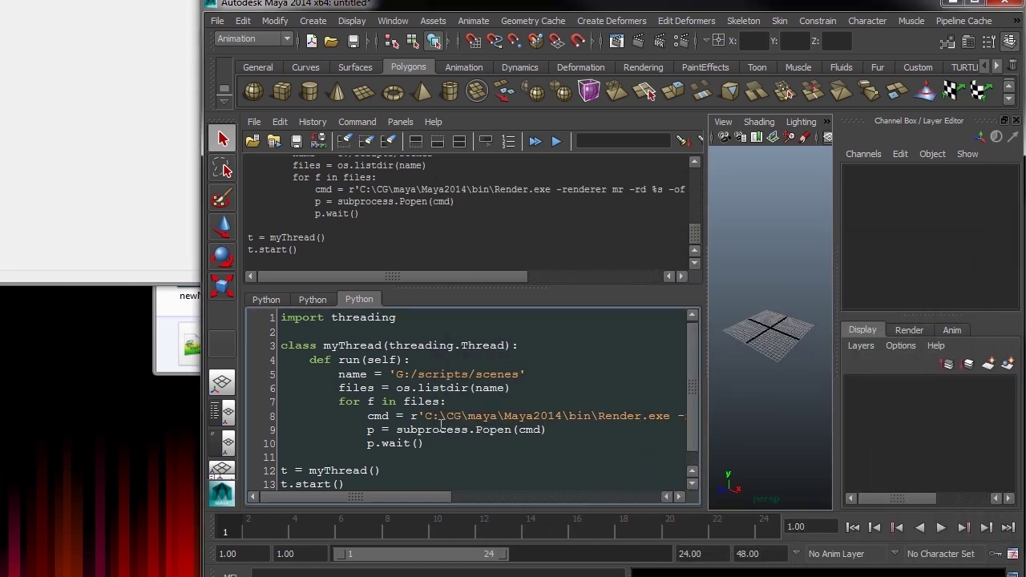
# Step: Maximize the Script Editor and add def __init__(self, path): to myThread
pyautogui.moveTo(464, 290); pyautogui.dragTo(463, 265)
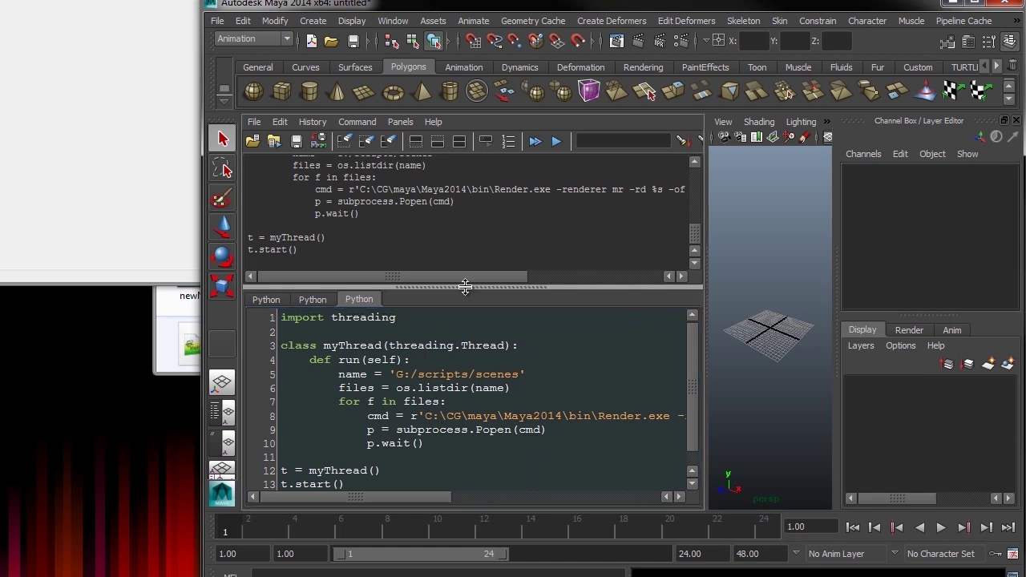
pyautogui.hotkey('ctrl', 'space')
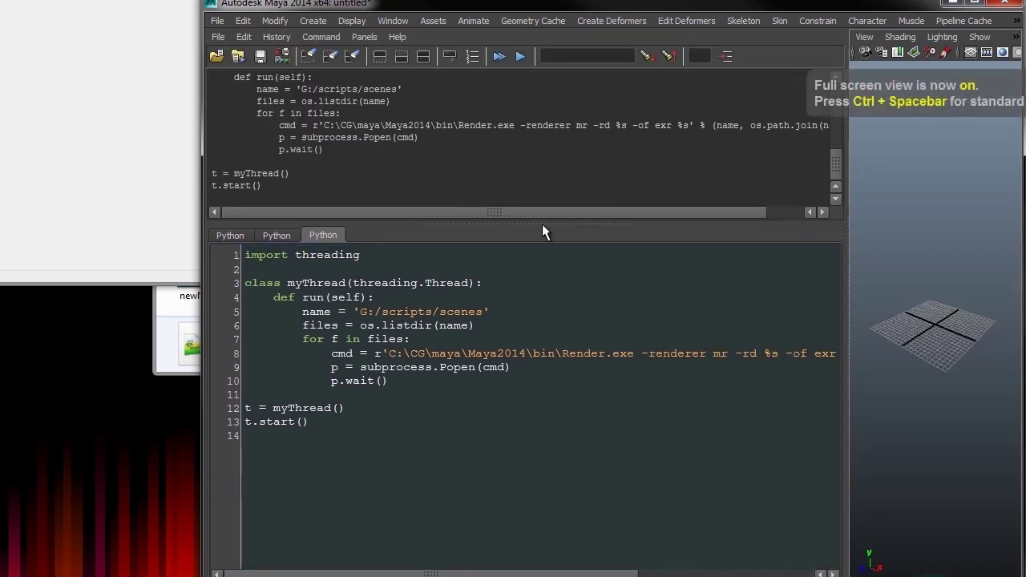
pyautogui.moveTo(544, 233); pyautogui.dragTo(544, 262)
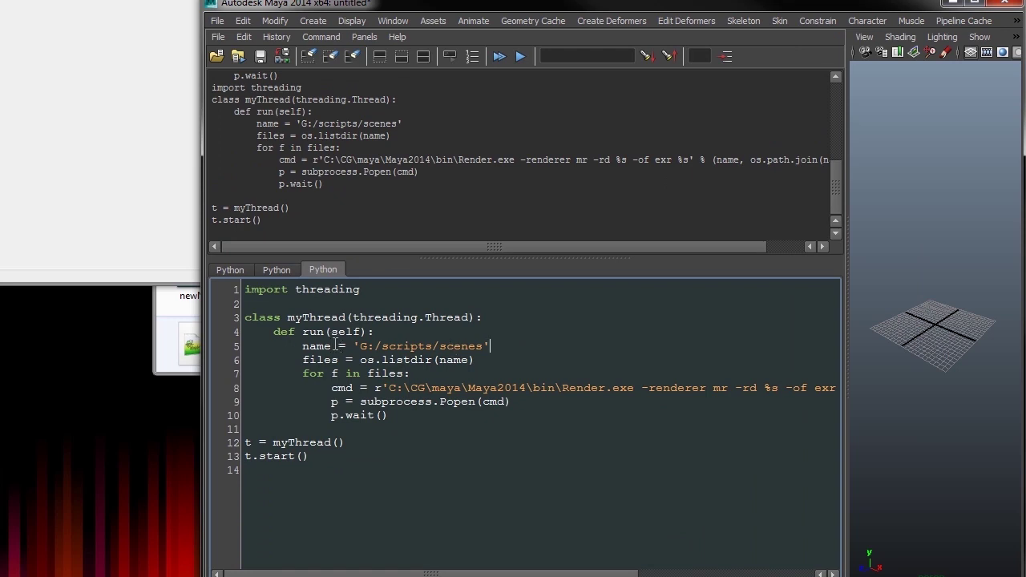
pyautogui.moveTo(303, 332); pyautogui.dragTo(323, 332)
pyautogui.click(363, 331)
pyautogui.press('Return')
pyautogui.write('def ')
pyautogui.write('__init')
pyautogui.write('))')
pyautogui.press('BackSpace')
pyautogui.press('BackSpace')
pyautogui.write('__(')
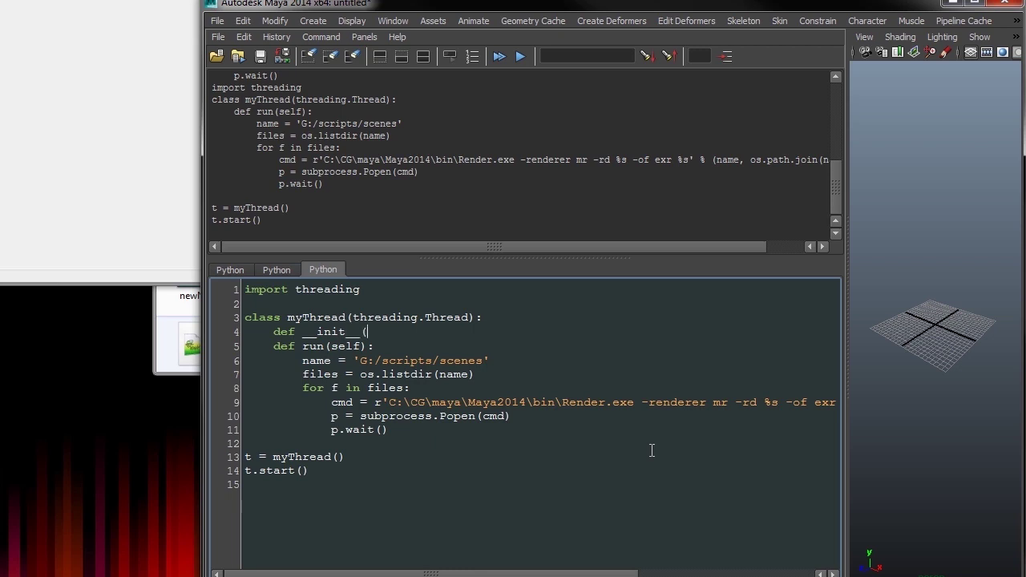
pyautogui.write('self,')
pyautogui.write(' natp')
pyautogui.press('BackSpace')
pyautogui.press('BackSpace')
pyautogui.press('BackSpace')
pyautogui.press('BackSpace')
pyautogui.write('path)')
pyautogui.write(':')
pyautogui.press('Return')
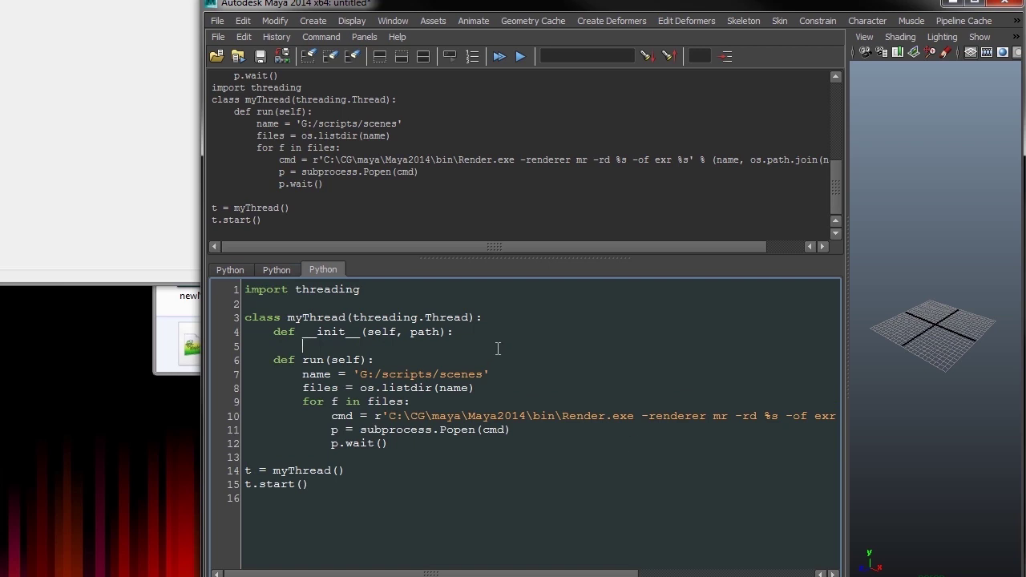
# Step: Fill the constructor with threading.Thread.__init__(self) and self.path = path
pyautogui.moveTo(469, 317)
pyautogui.mouseDown()
pyautogui.moveTo(353, 318)
pyautogui.moveTo(363, 346)
pyautogui.mouseUp()
pyautogui.write('__init__(self)')
pyautogui.press('Return')
pyautogui.press('Return')
pyautogui.write('self.path = path')
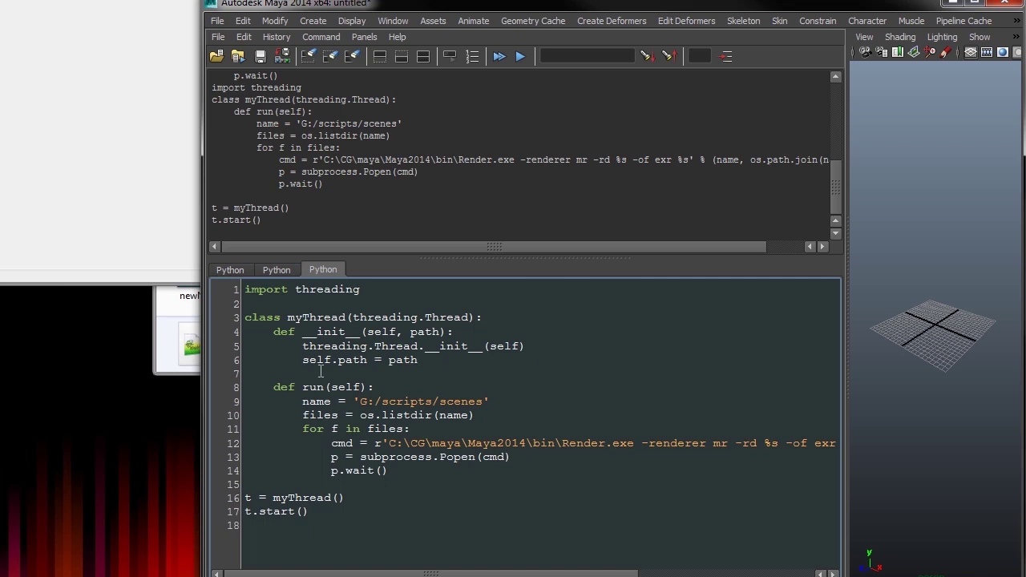
pyautogui.moveTo(298, 359); pyautogui.dragTo(367, 360)
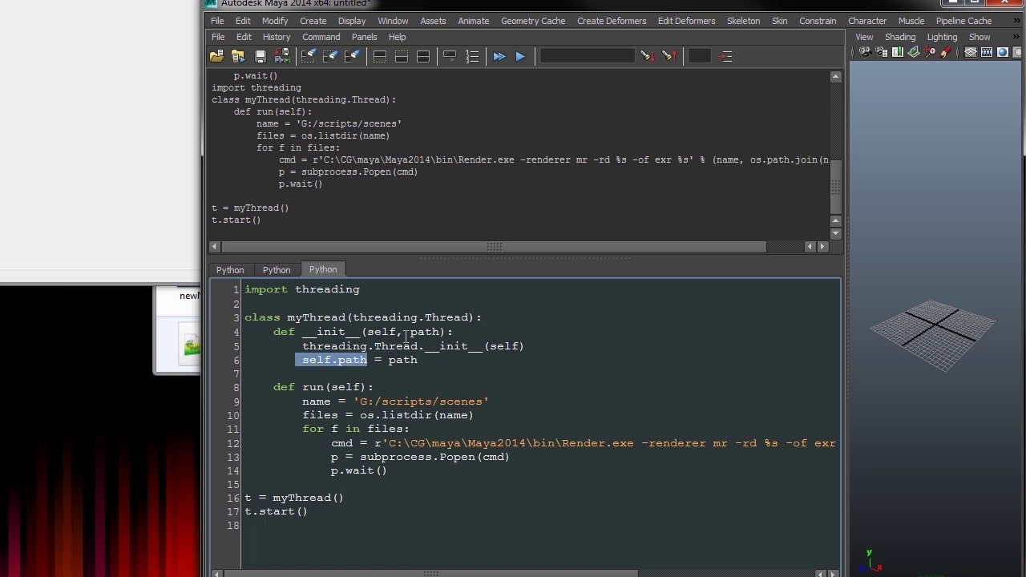
pyautogui.moveTo(410, 334); pyautogui.dragTo(441, 336)
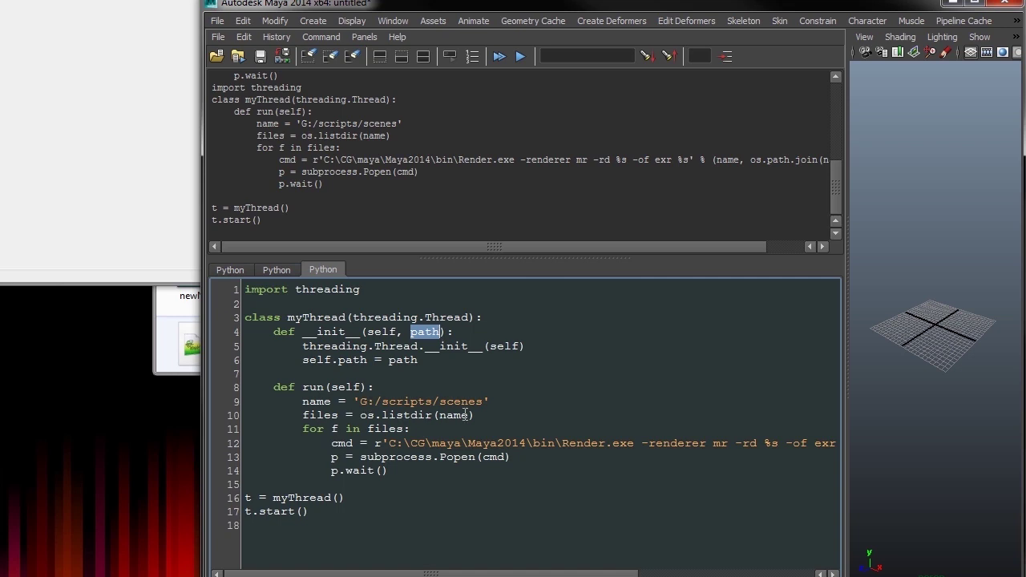
pyautogui.moveTo(367, 360); pyautogui.dragTo(301, 360)
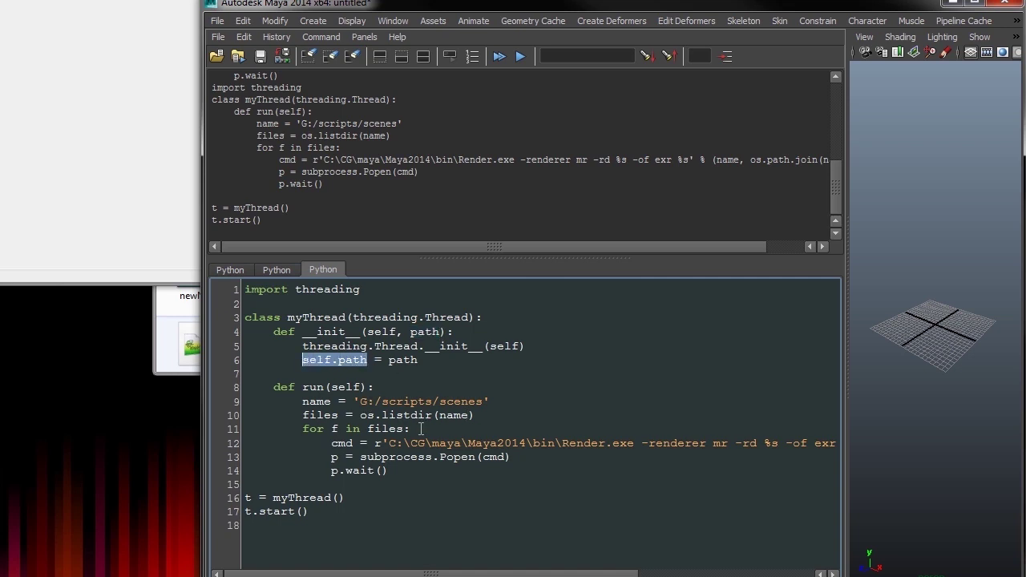
# Step: Make os.listdir use self.path and delete the hardcoded folder path line
pyautogui.click(457, 417)
pyautogui.doubleClick(457, 416)
pyautogui.moveTo(497, 401); pyautogui.dragTo(225, 395)
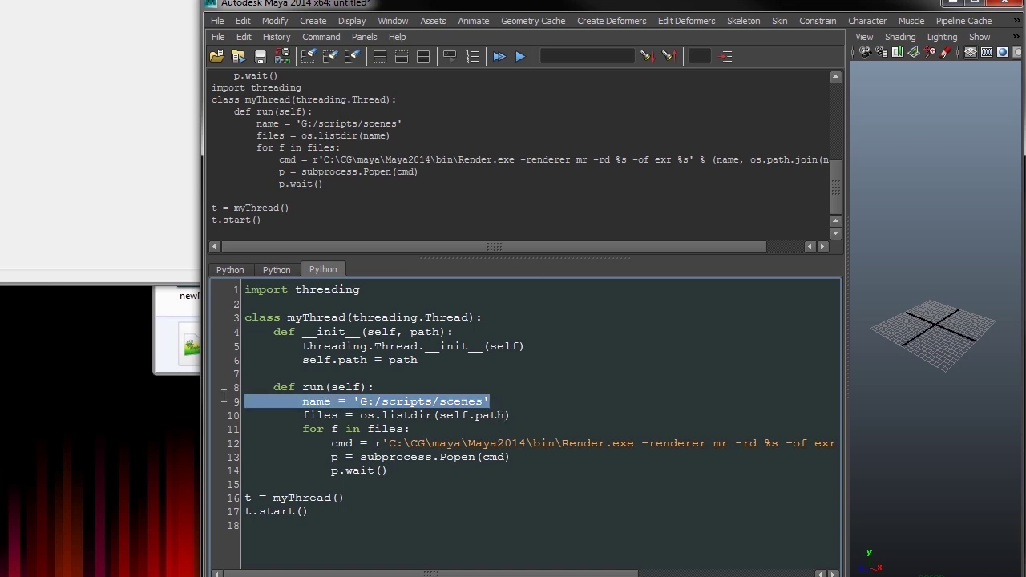
pyautogui.press('Delete')
pyautogui.press('Delete')
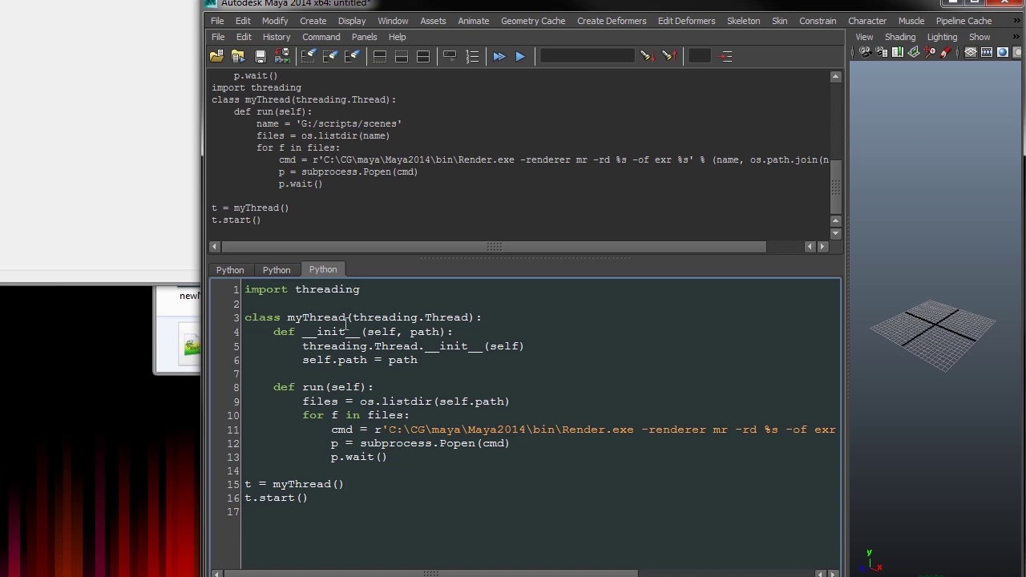
# Step: Copy the name = 'G:/scripts/scenes' line from the earlier non-threaded script
pyautogui.moveTo(425, 361); pyautogui.dragTo(303, 361)
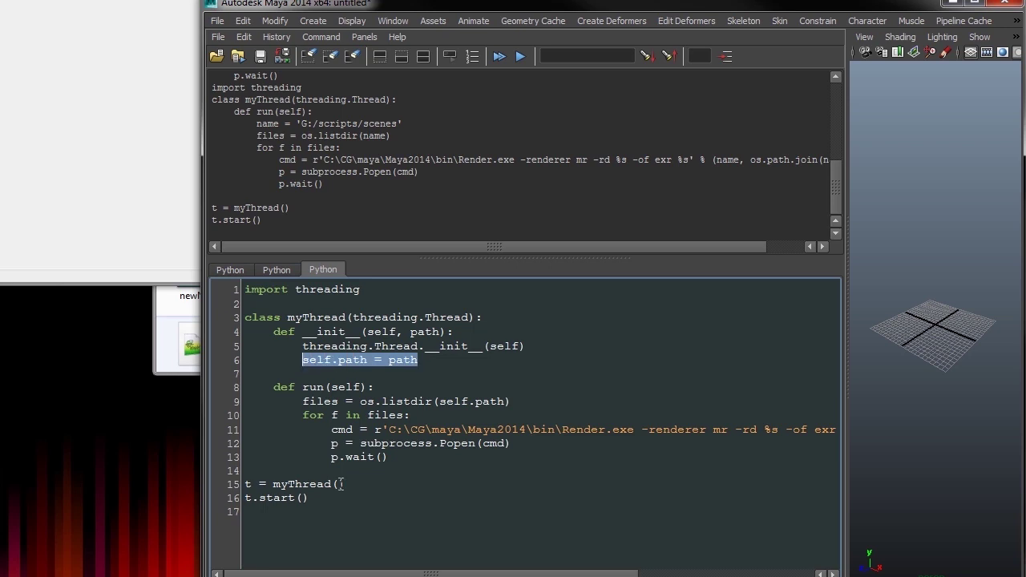
pyautogui.click(362, 518)
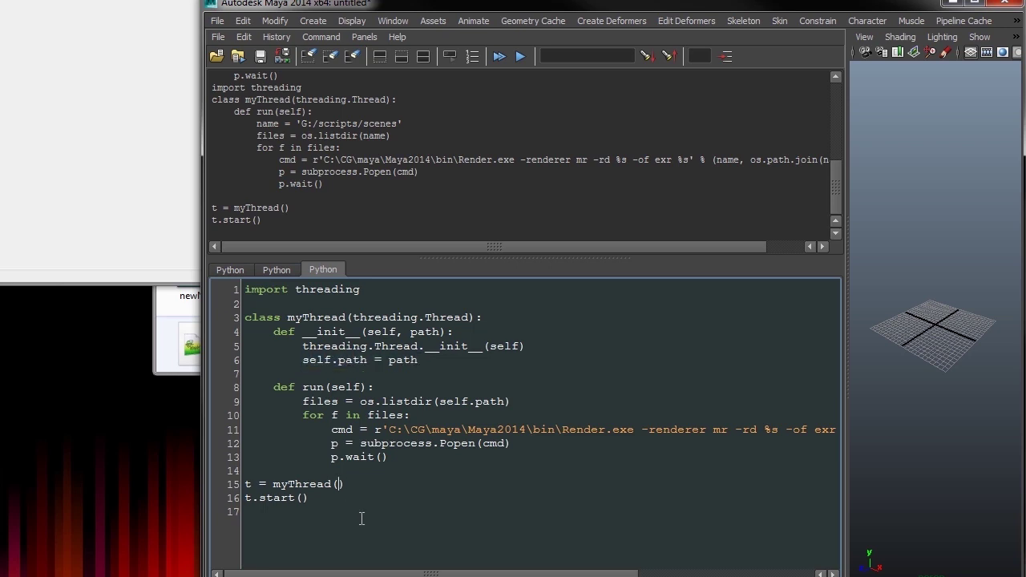
pyautogui.click(277, 270)
pyautogui.click(367, 352)
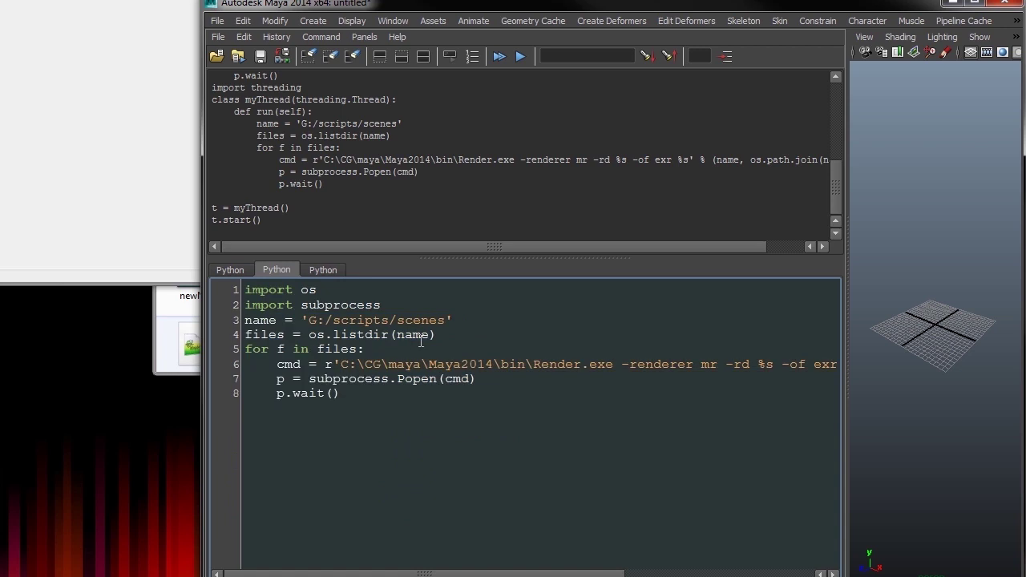
pyautogui.moveTo(453, 320); pyautogui.dragTo(244, 320)
pyautogui.hotkey('ctrl', 'c')
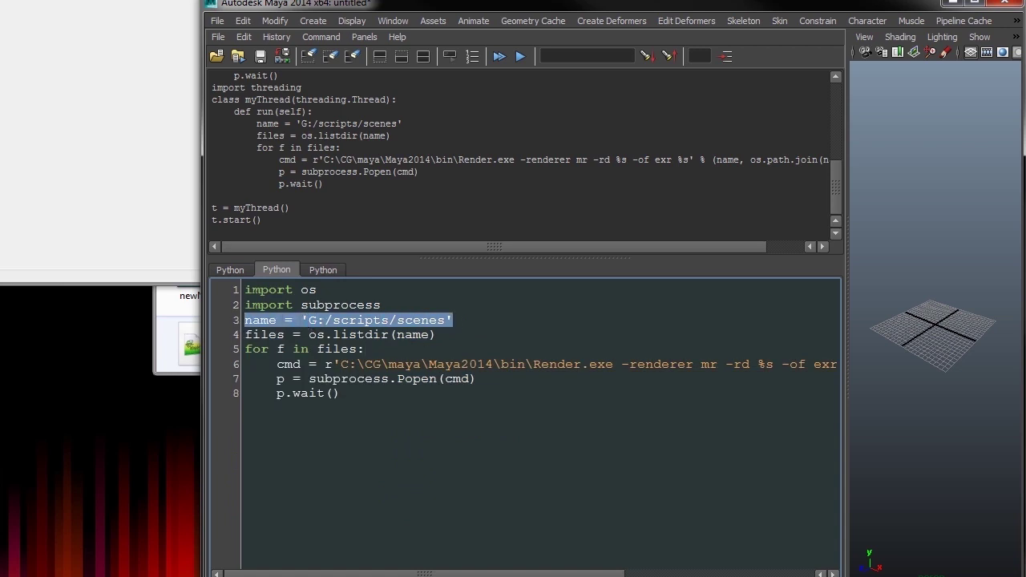
pyautogui.click(333, 273)
# Step: Paste the folder path line above the thread creation and change it to myThread(name)
pyautogui.click(296, 470)
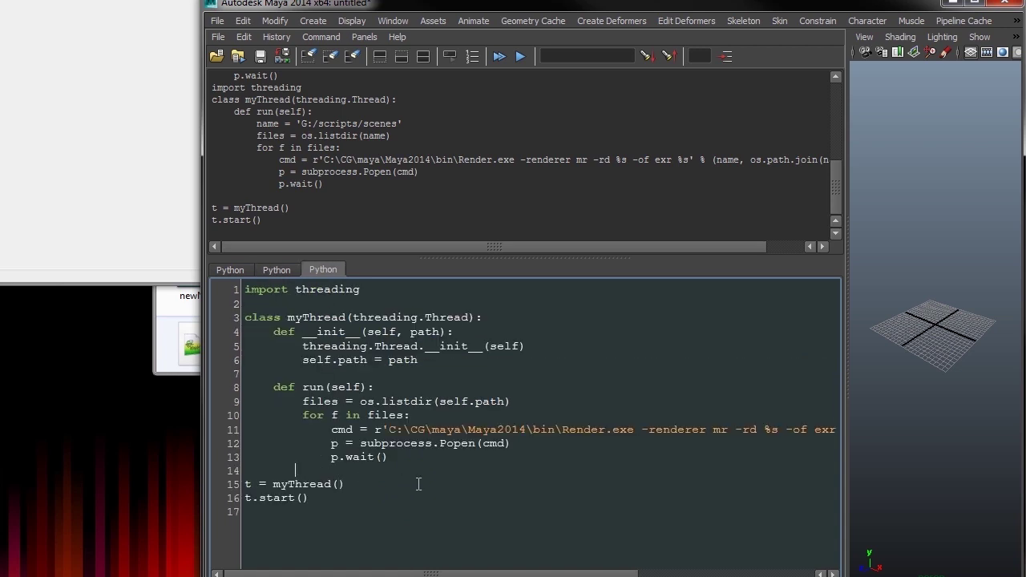
pyautogui.press('Return')
pyautogui.hotkey('ctrl', 'v')
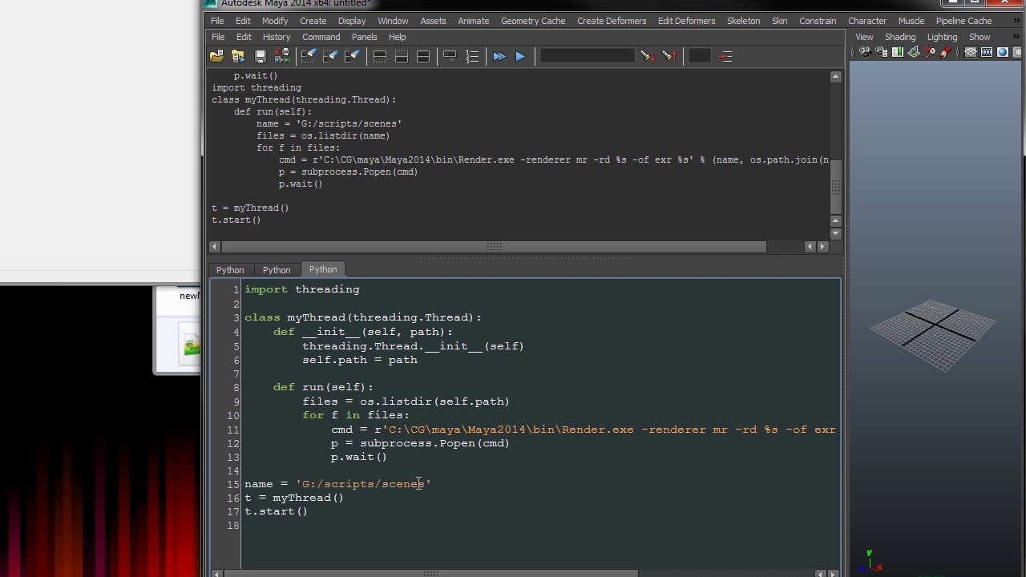
pyautogui.write('name')
pyautogui.press('End')
pyautogui.moveTo(317, 510); pyautogui.dragTo(224, 511)
pyautogui.click(318, 519)
pyautogui.moveTo(537, 574)
pyautogui.mouseDown()
pyautogui.moveTo(684, 574)
pyautogui.moveTo(539, 573)
pyautogui.mouseUp()
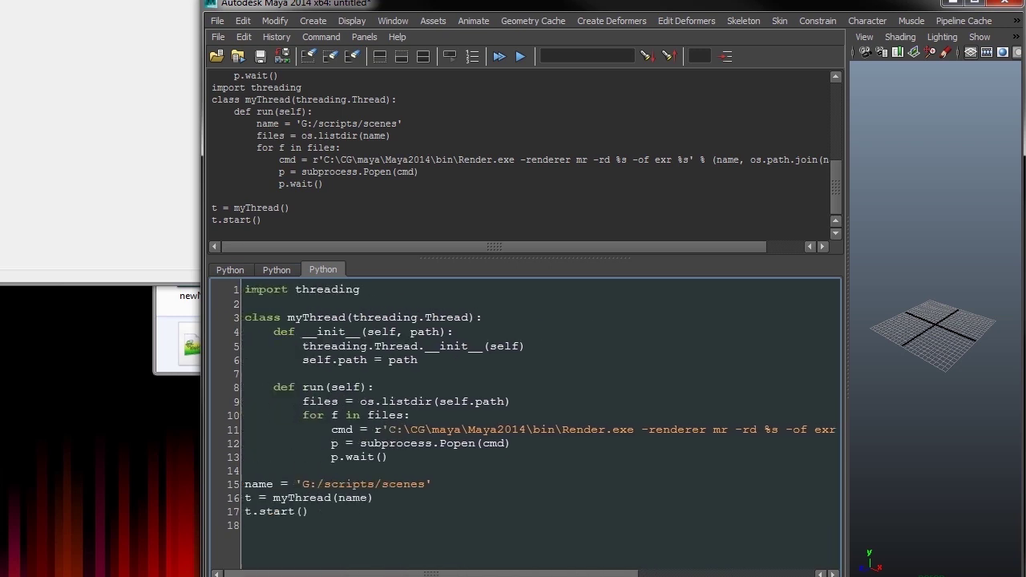
pyautogui.click(361, 536)
# Step: Copy the whole threading script into a new Python tab
pyautogui.moveTo(355, 511); pyautogui.dragTo(245, 287)
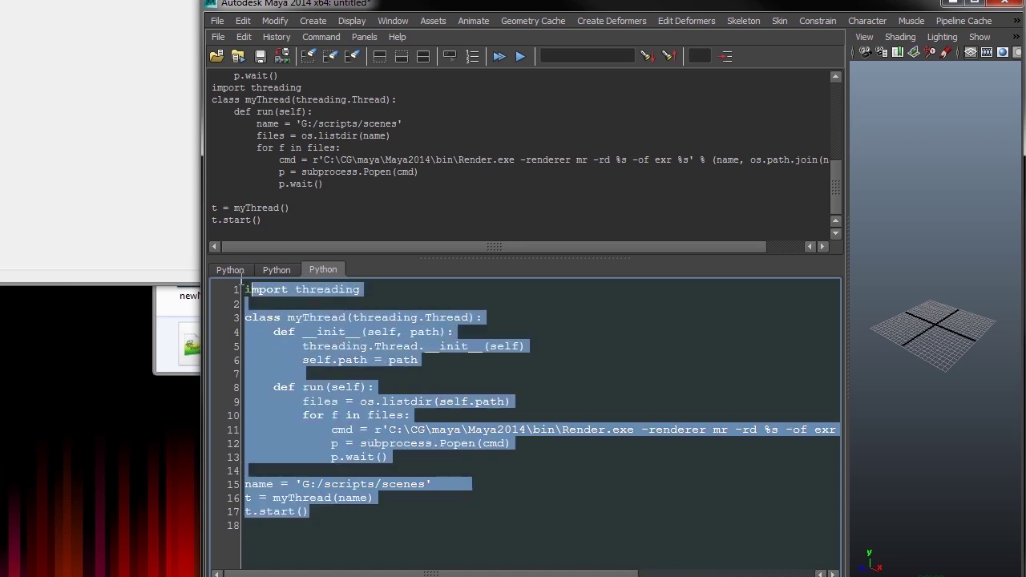
pyautogui.rightClick(389, 451)
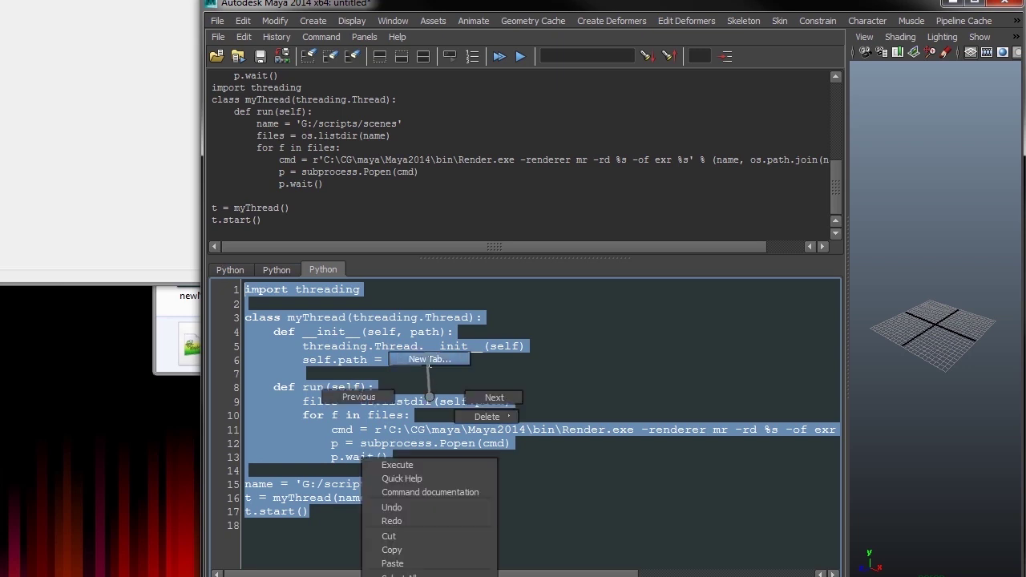
pyautogui.click(425, 561)
pyautogui.click(501, 295)
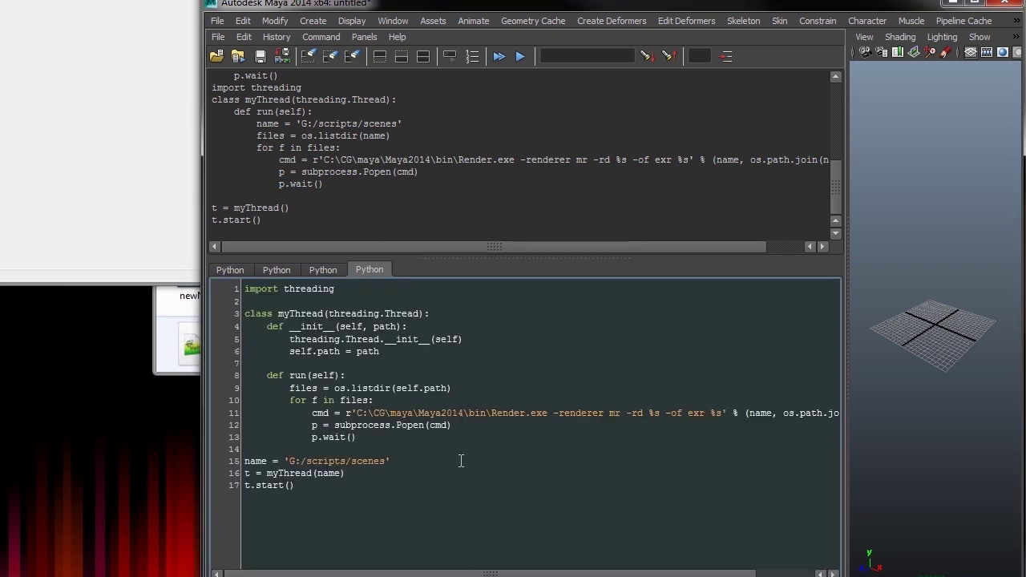
pyautogui.click(169, 370)
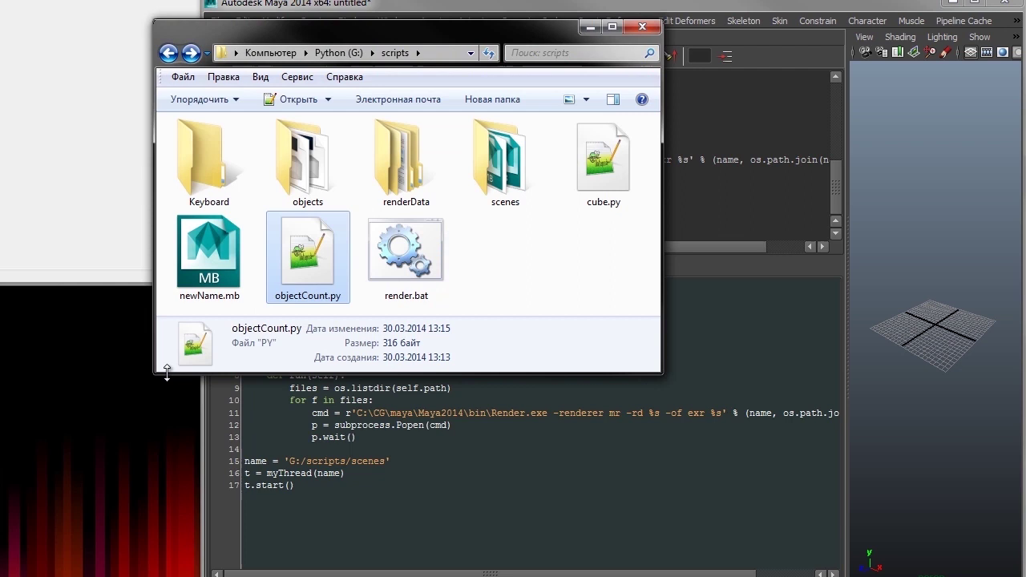
# Step: Place cube.py's Notepad++ window beside Maya's Script Editor and select its first seven lines
pyautogui.click(617, 291)
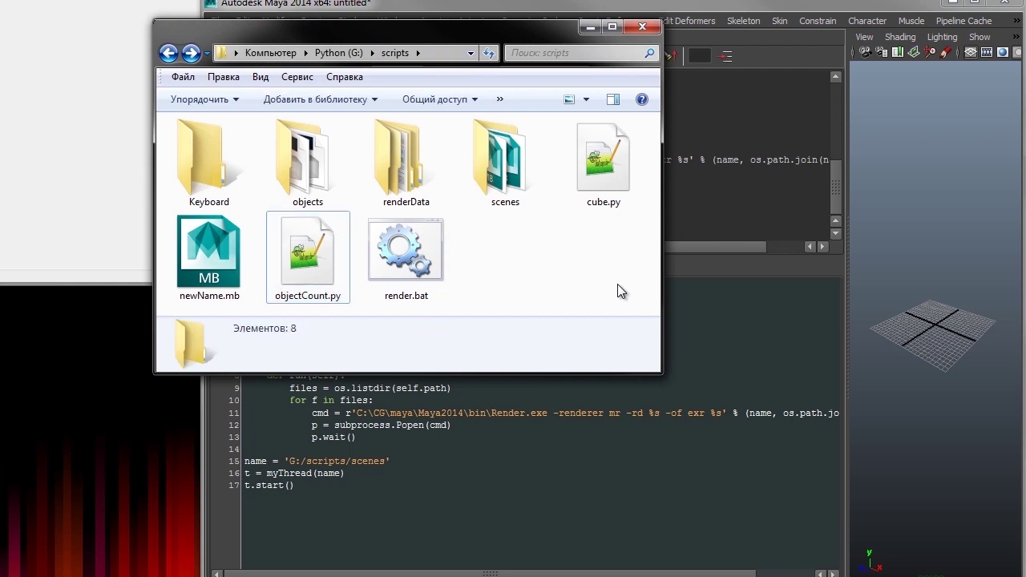
pyautogui.click(604, 180)
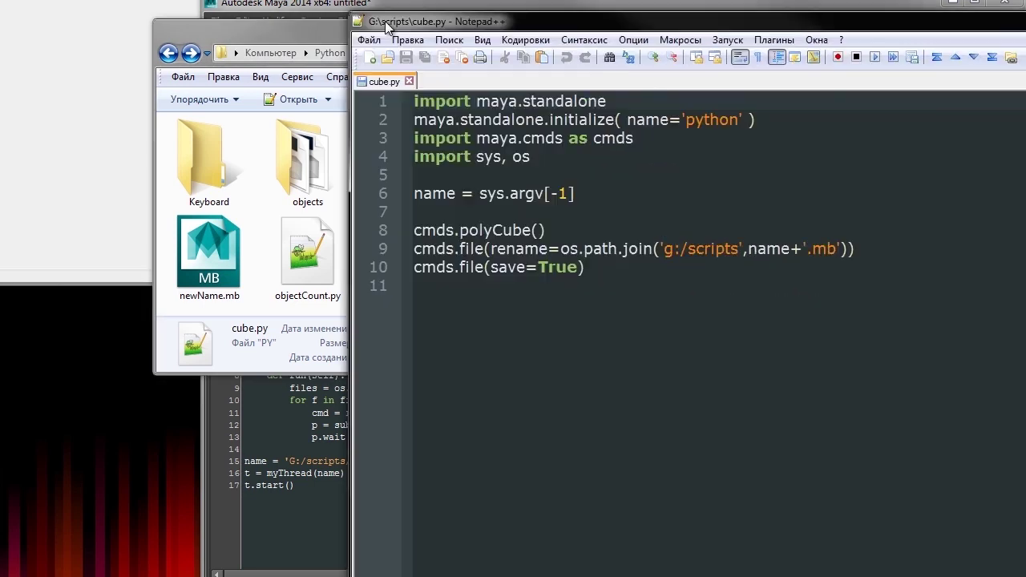
pyautogui.moveTo(253, 32); pyautogui.dragTo(435, 142)
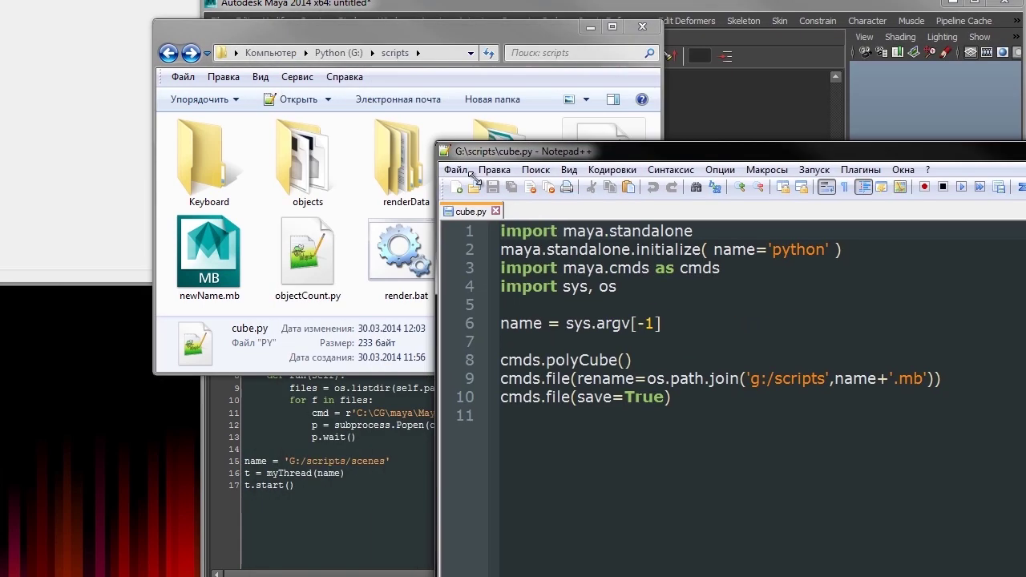
pyautogui.moveTo(593, 197); pyautogui.dragTo(387, 76)
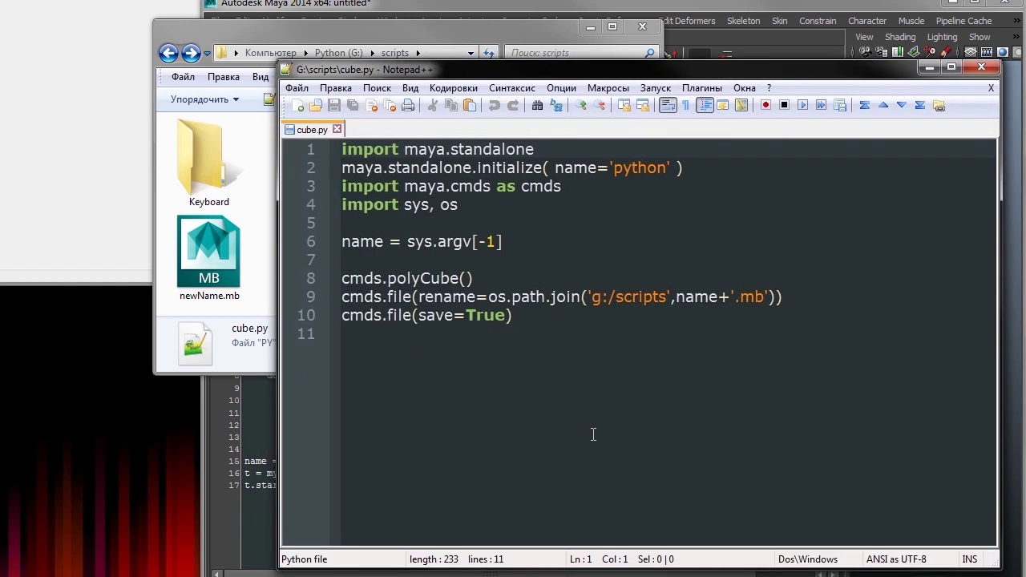
pyautogui.moveTo(461, 76); pyautogui.dragTo(448, 75)
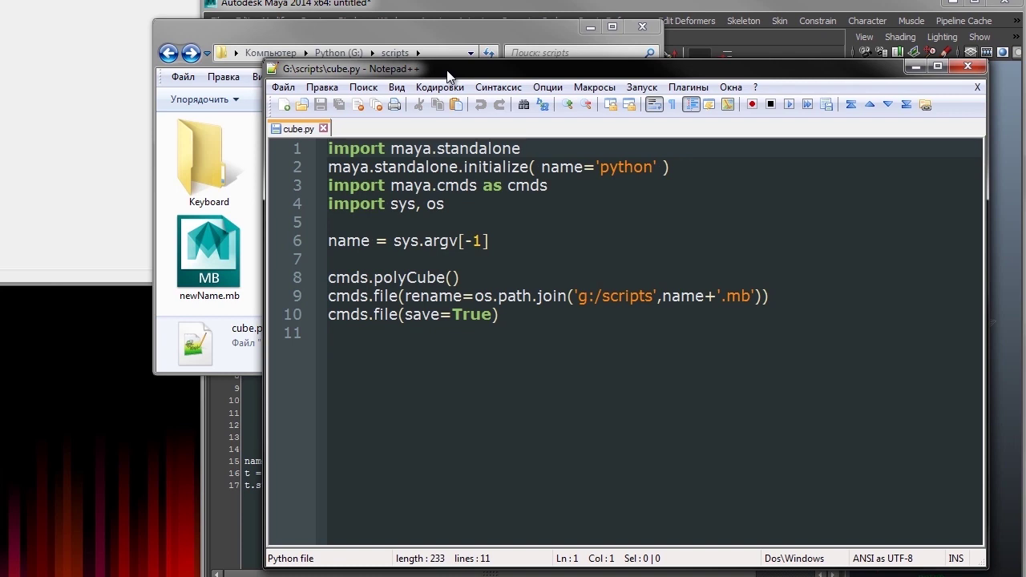
pyautogui.moveTo(447, 74); pyautogui.dragTo(732, 81)
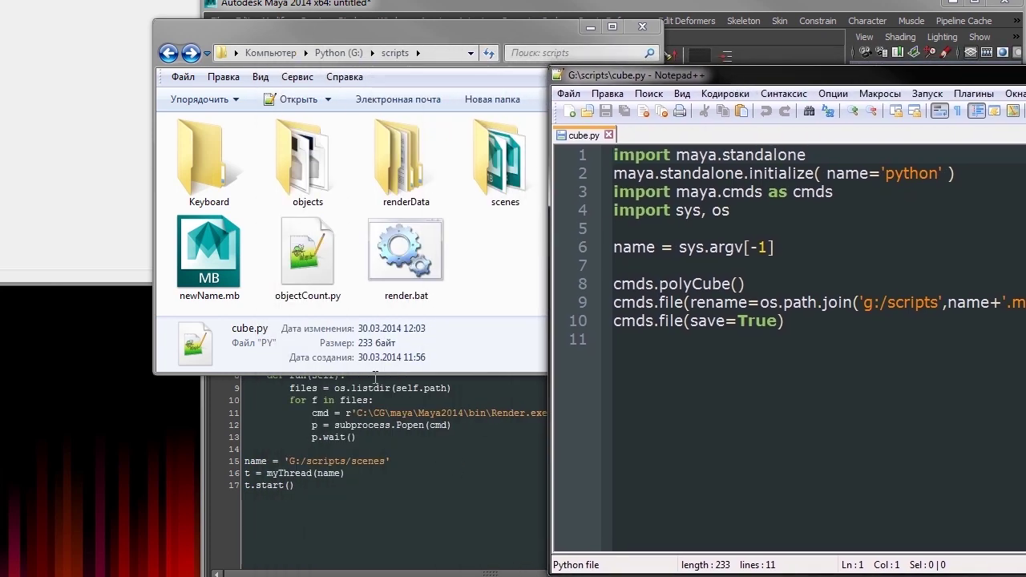
pyautogui.moveTo(552, 38)
pyautogui.mouseDown()
pyautogui.moveTo(451, 38)
pyautogui.moveTo(2, 108)
pyautogui.mouseUp()
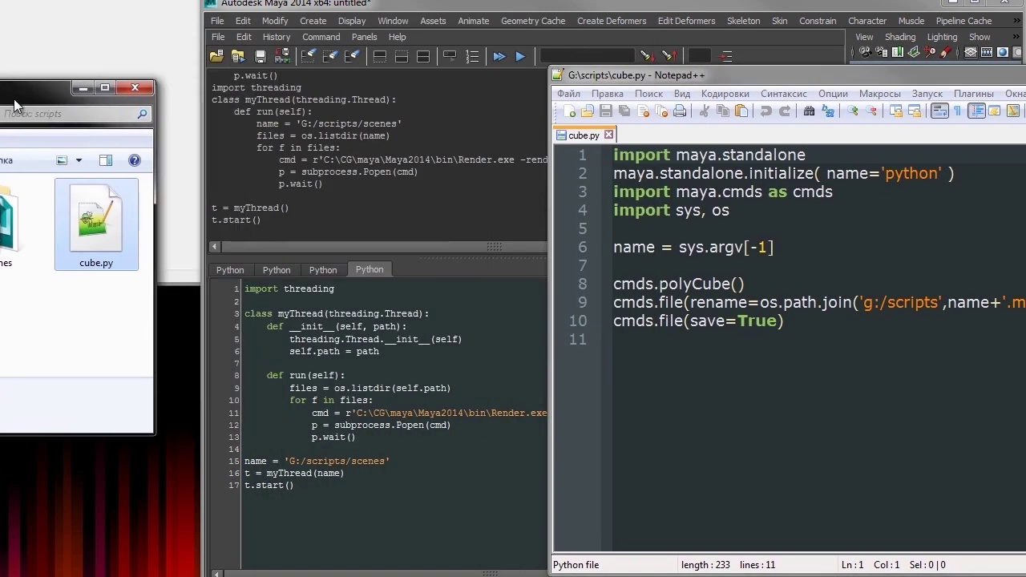
pyautogui.moveTo(778, 264); pyautogui.dragTo(594, 140)
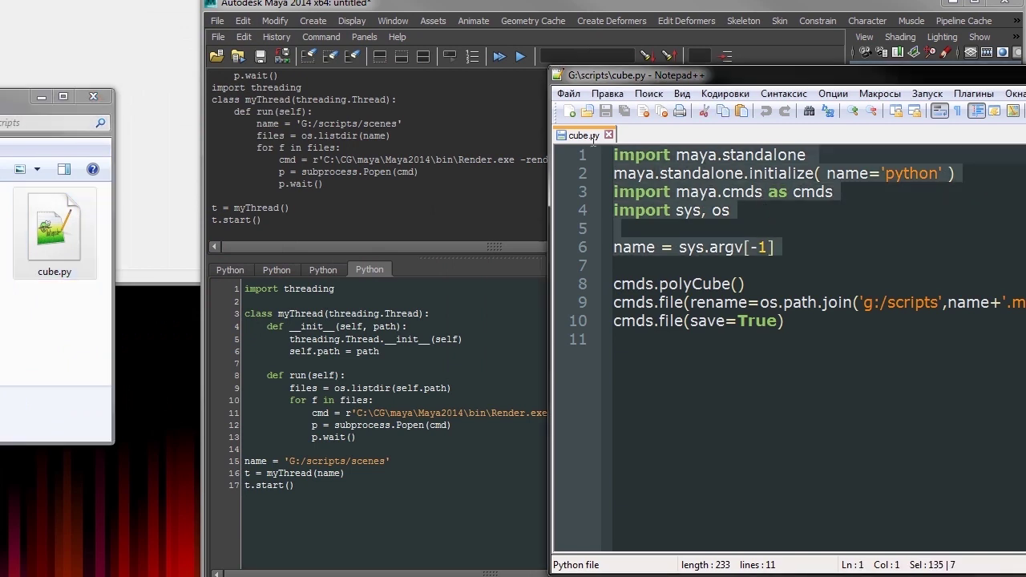
# Step: Copy cube.py's import and argument lines into a new document with Python syntax
pyautogui.hotkey('ctrl', 'c')
pyautogui.hotkey('ctrl', 'n')
pyautogui.hotkey('ctrl', 'v')
pyautogui.moveTo(673, 77); pyautogui.dragTo(419, 81)
pyautogui.click(529, 97)
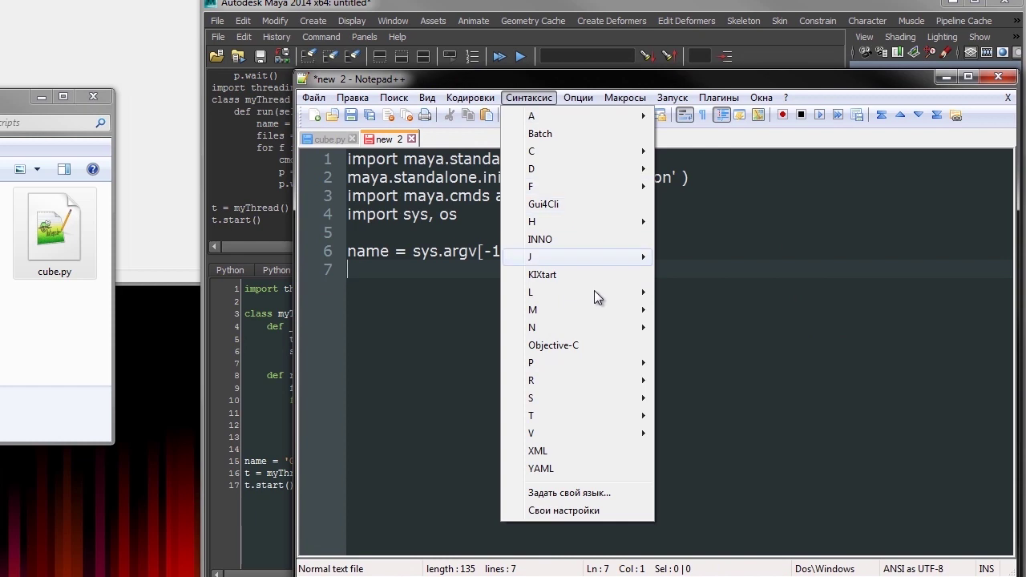
pyautogui.click(697, 467)
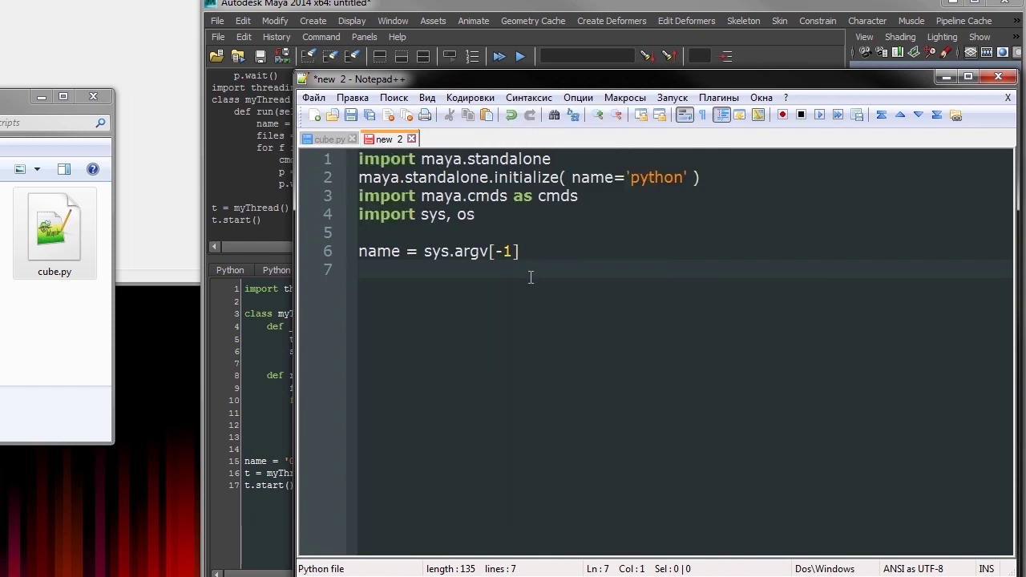
# Step: Add cmds.file(name, open=True), objects = cmds.ls(transforms=True) and print objects lines
pyautogui.press('Return')
pyautogui.click(335, 141)
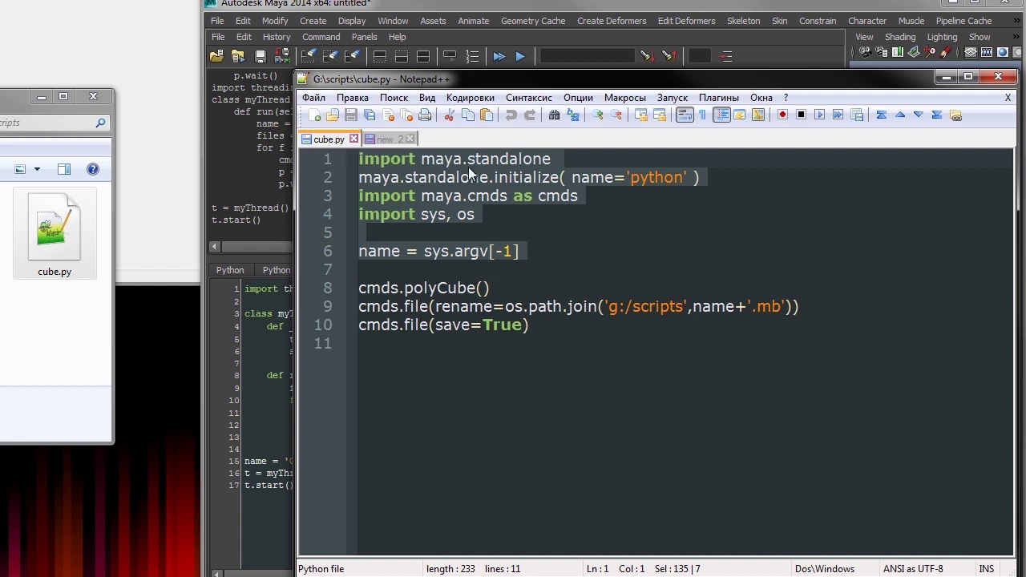
pyautogui.click(383, 140)
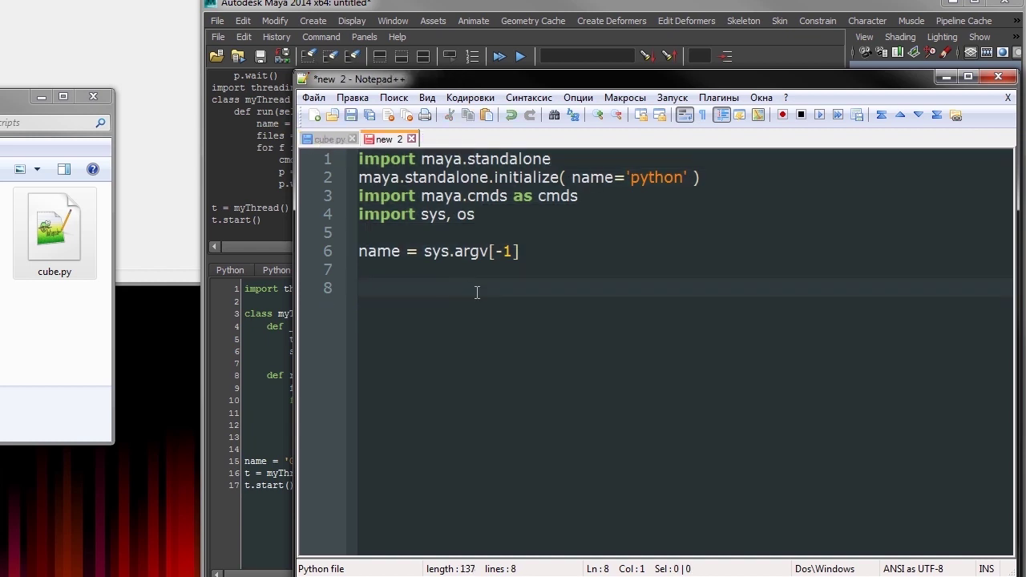
pyautogui.write('cmds.')
pyautogui.write('(name,')
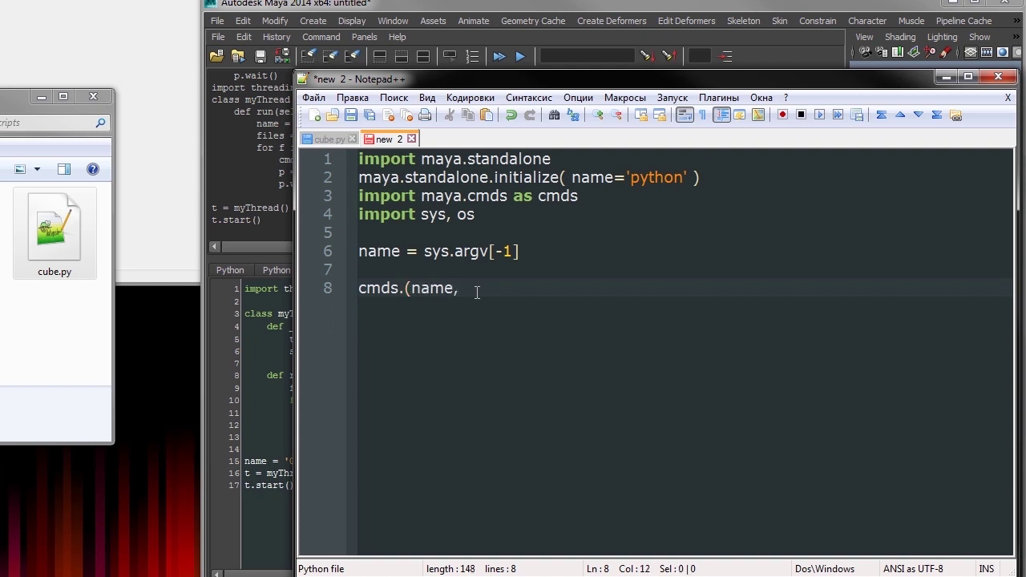
pyautogui.press('Left')
pyautogui.press('Left')
pyautogui.press('Left')
pyautogui.write('file')
pyautogui.press('End')
pyautogui.write('open=True)')
pyautogui.press('Return')
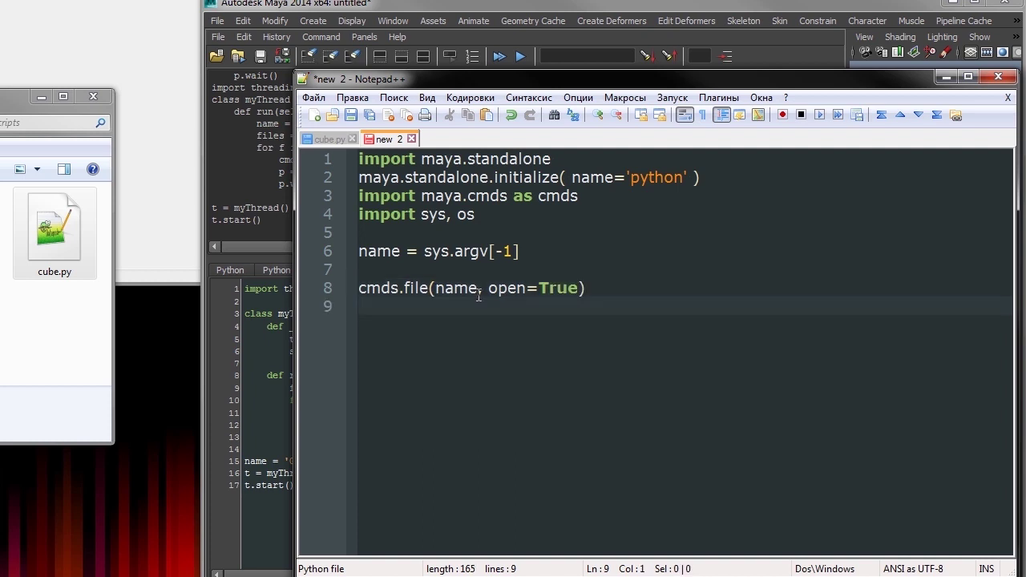
pyautogui.write('objects = cmds.ls(transforms=True)')
pyautogui.press('Return')
pyautogui.write('print objects')
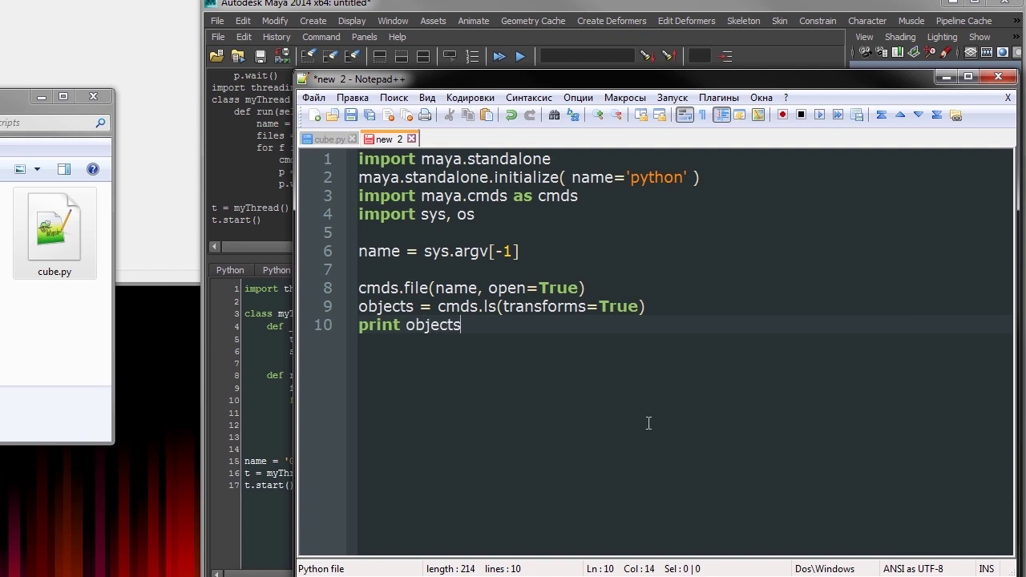
# Step: Save the script as objectList.py and minimize Maya to clear the desktop
pyautogui.hotkey('ctrl', 's')
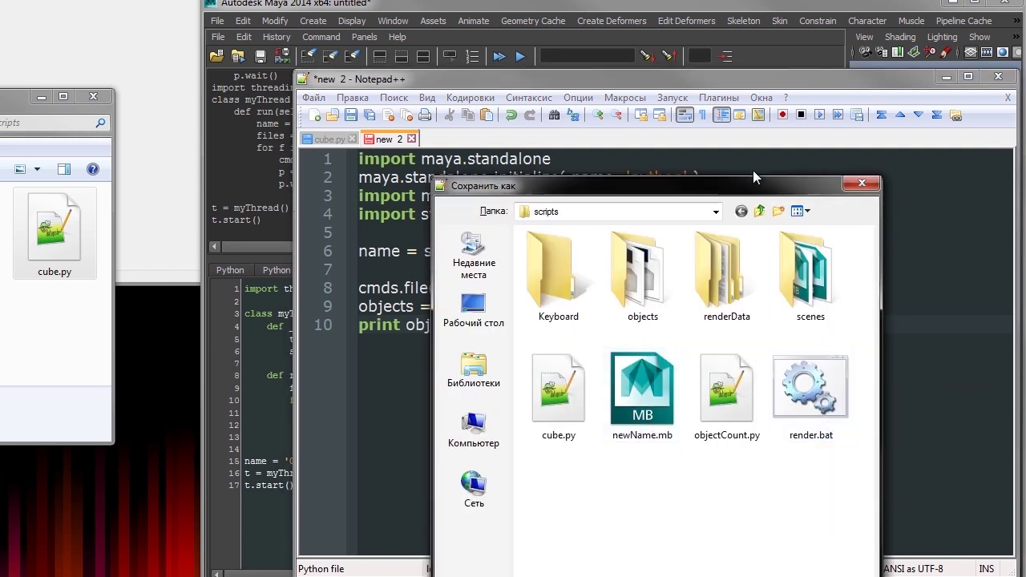
pyautogui.write('objectList')
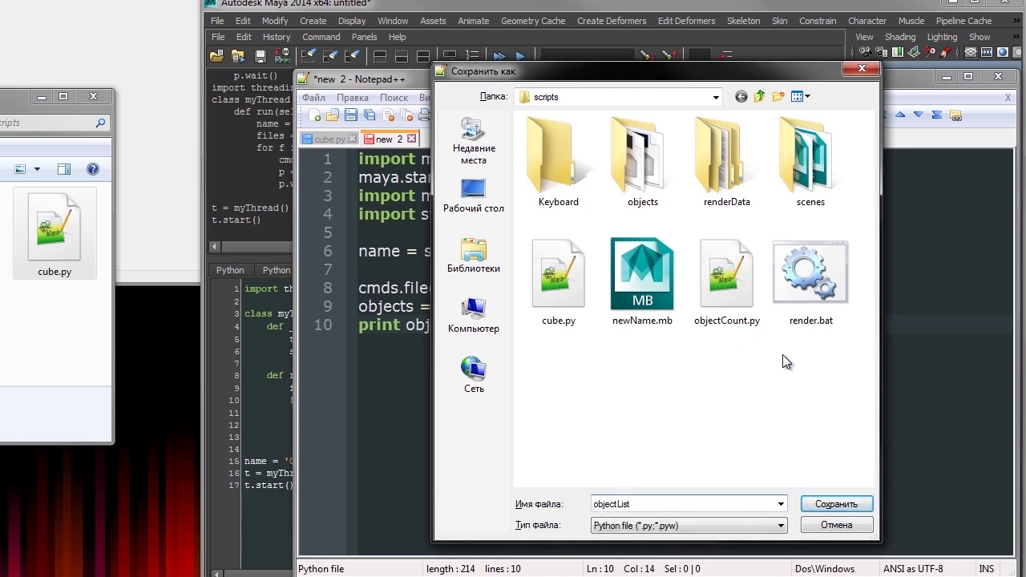
pyautogui.click(837, 504)
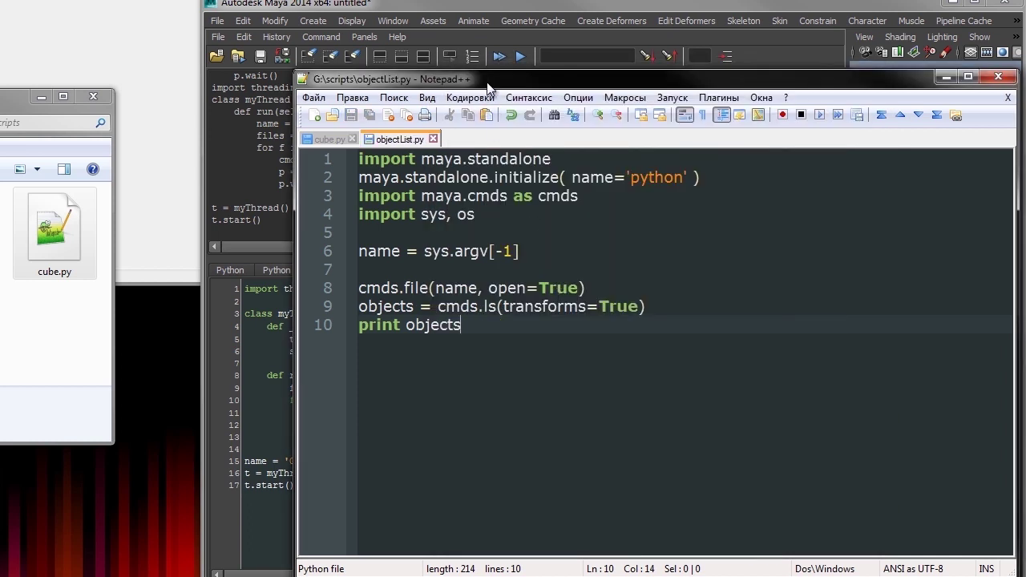
pyautogui.moveTo(488, 86); pyautogui.dragTo(595, 88)
pyautogui.click(955, 8)
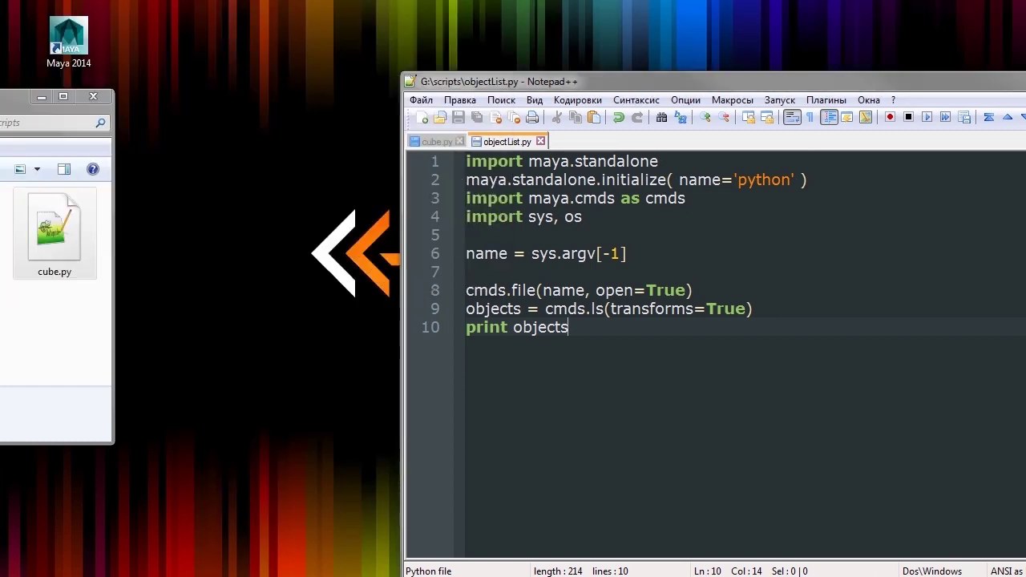
# Step: In Command Prompt, build a command from the mayapy.exe and objectList.py paths
pyautogui.moveTo(48, 96); pyautogui.dragTo(573, 33)
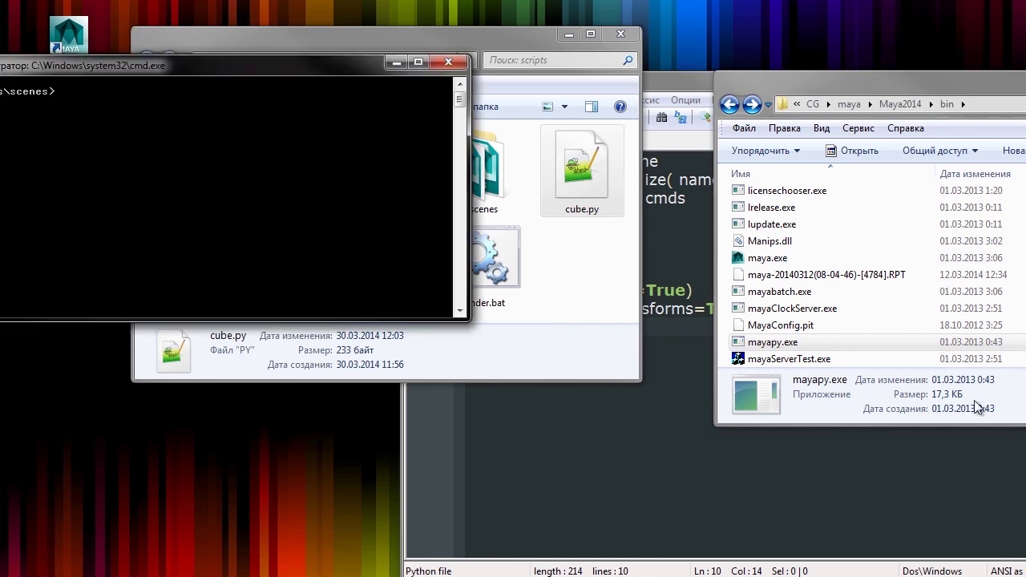
pyautogui.moveTo(314, 72)
pyautogui.mouseDown()
pyautogui.moveTo(590, 78)
pyautogui.moveTo(577, 76)
pyautogui.mouseUp()
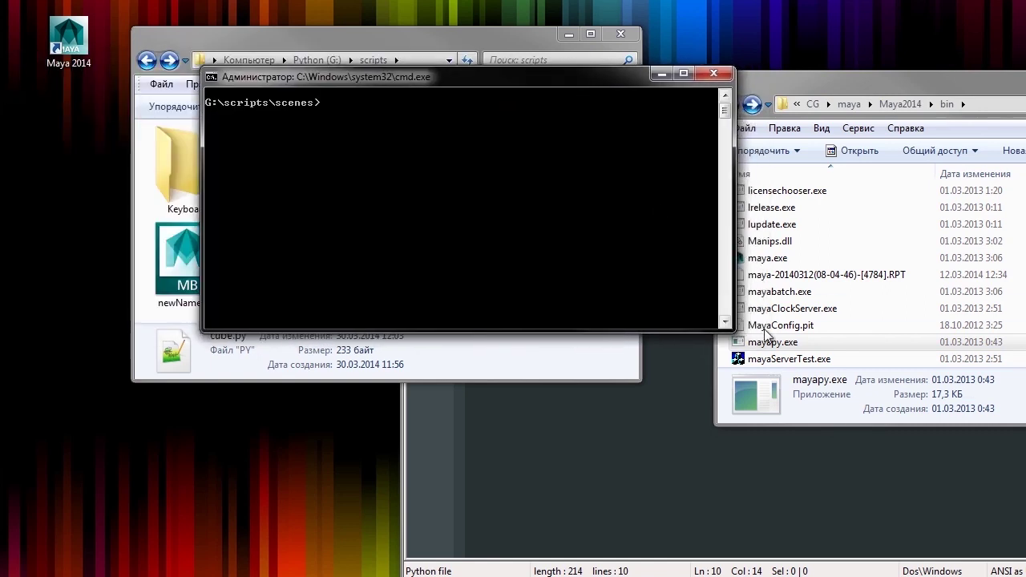
pyautogui.moveTo(772, 341)
pyautogui.mouseDown()
pyautogui.moveTo(496, 97)
pyautogui.moveTo(517, 81)
pyautogui.mouseUp()
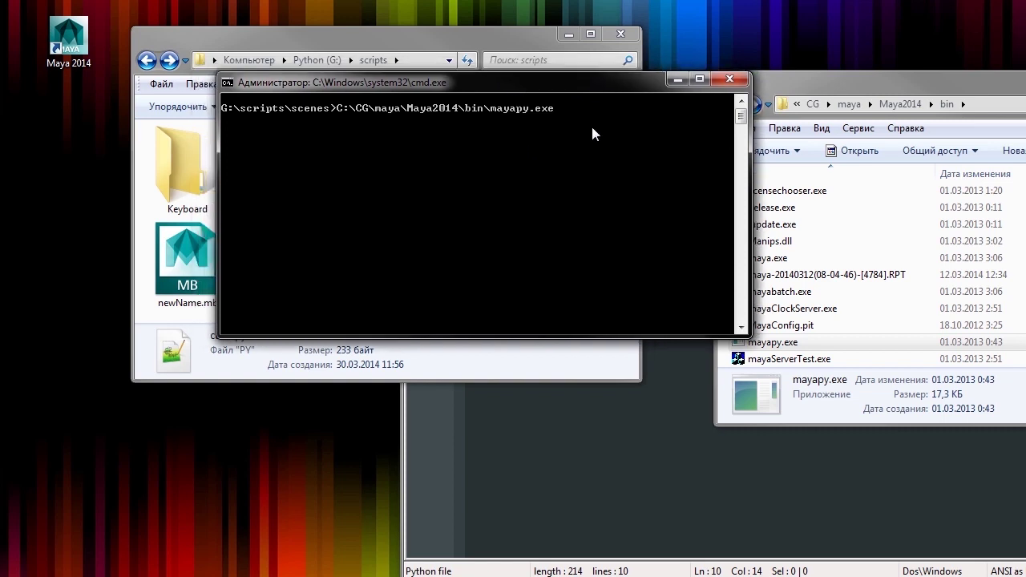
pyautogui.moveTo(583, 86)
pyautogui.mouseDown()
pyautogui.moveTo(847, 232)
pyautogui.moveTo(835, 318)
pyautogui.moveTo(826, 246)
pyautogui.mouseUp()
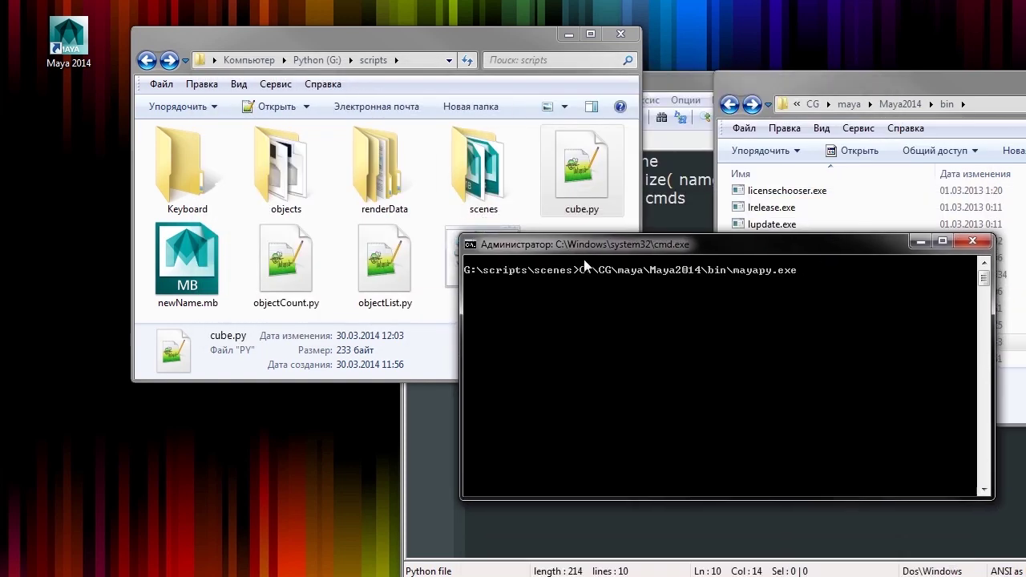
pyautogui.moveTo(385, 265); pyautogui.dragTo(882, 332)
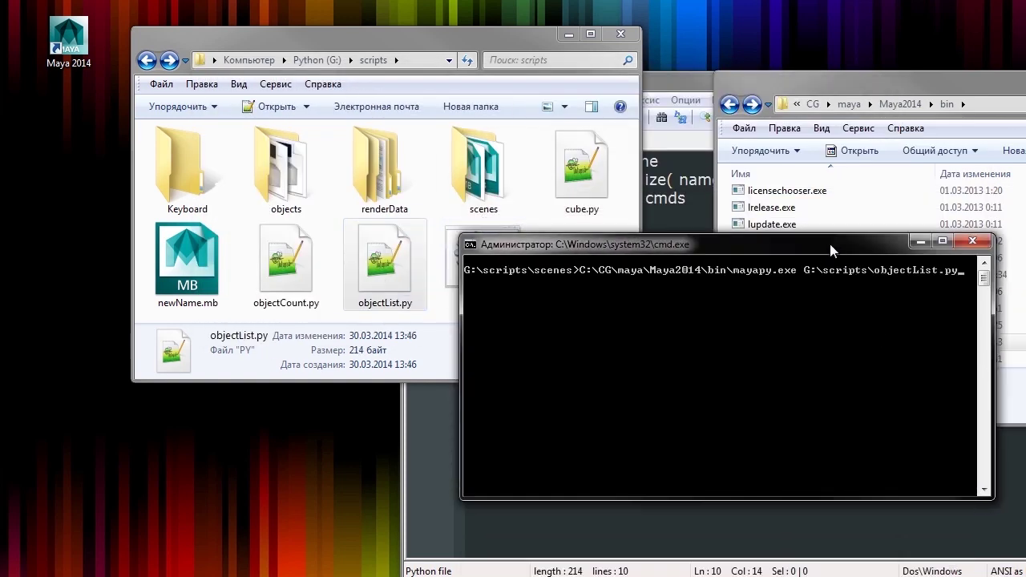
# Step: Append the objects.mb scene path and run the mayapy command
pyautogui.moveTo(831, 249); pyautogui.dragTo(657, 205)
pyautogui.moveTo(1025, 176); pyautogui.dragTo(677, 176)
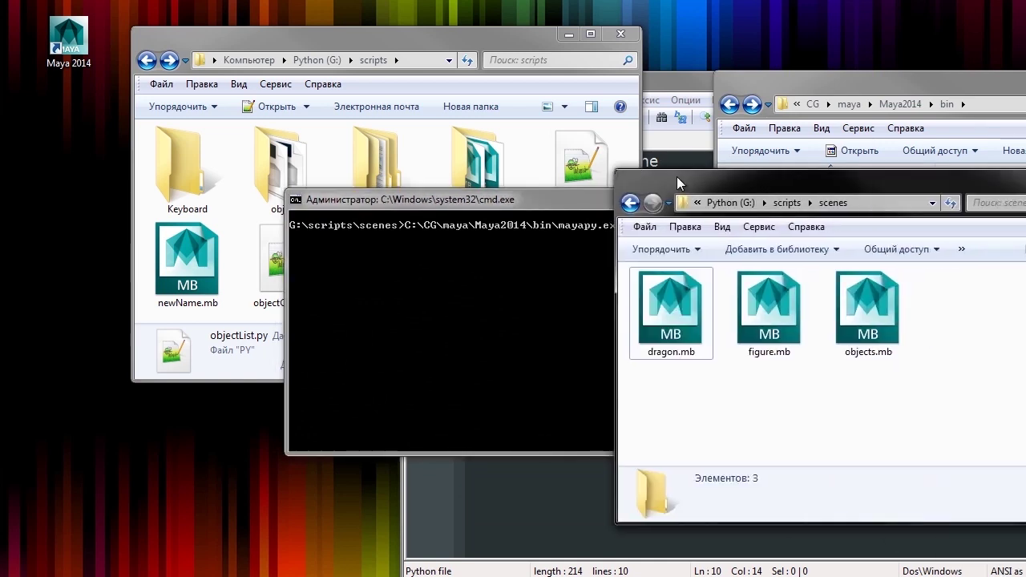
pyautogui.moveTo(868, 313); pyautogui.dragTo(583, 317)
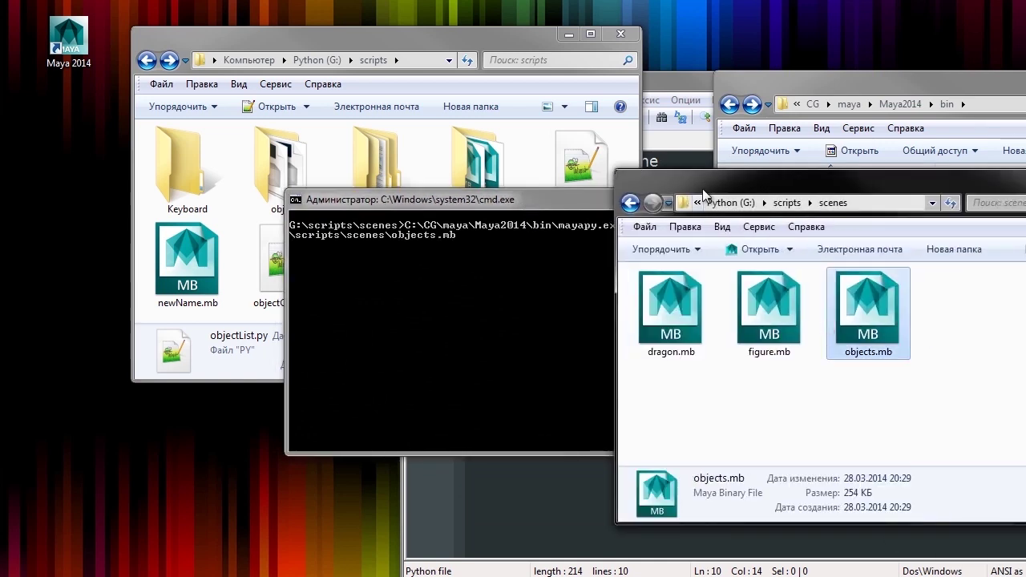
pyautogui.moveTo(702, 200); pyautogui.dragTo(865, 217)
pyautogui.moveTo(659, 200); pyautogui.dragTo(659, 179)
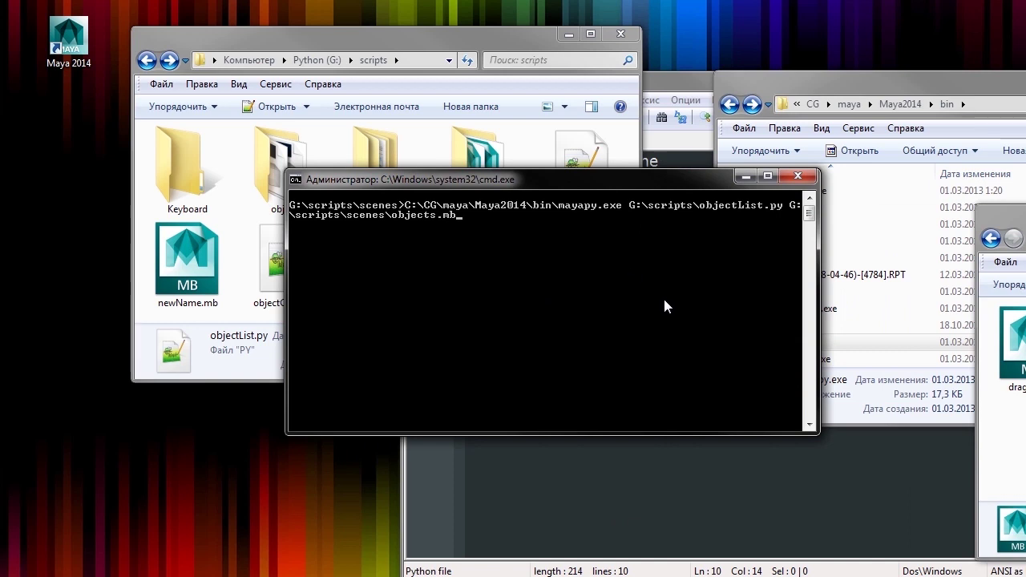
pyautogui.press('Return')
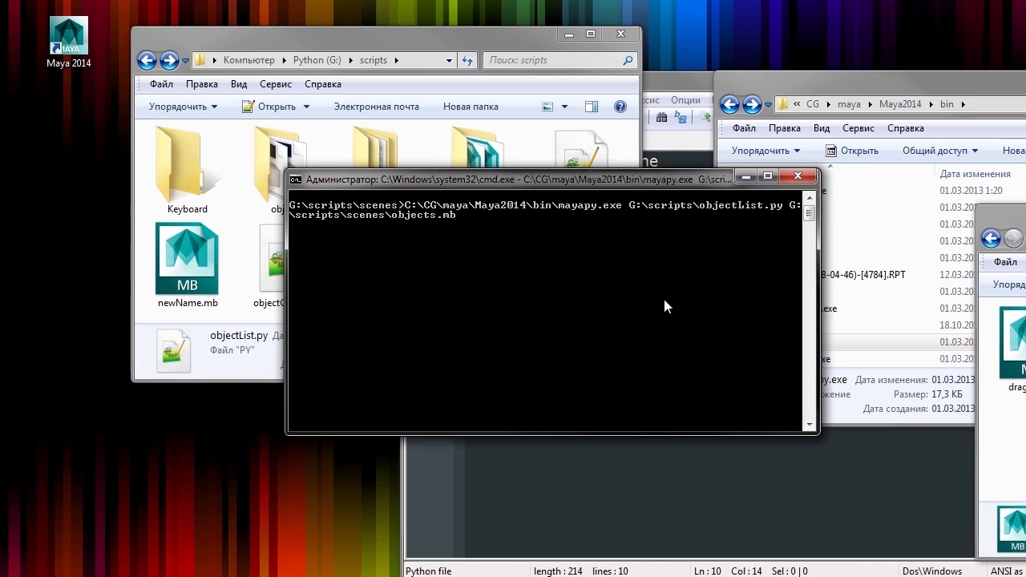
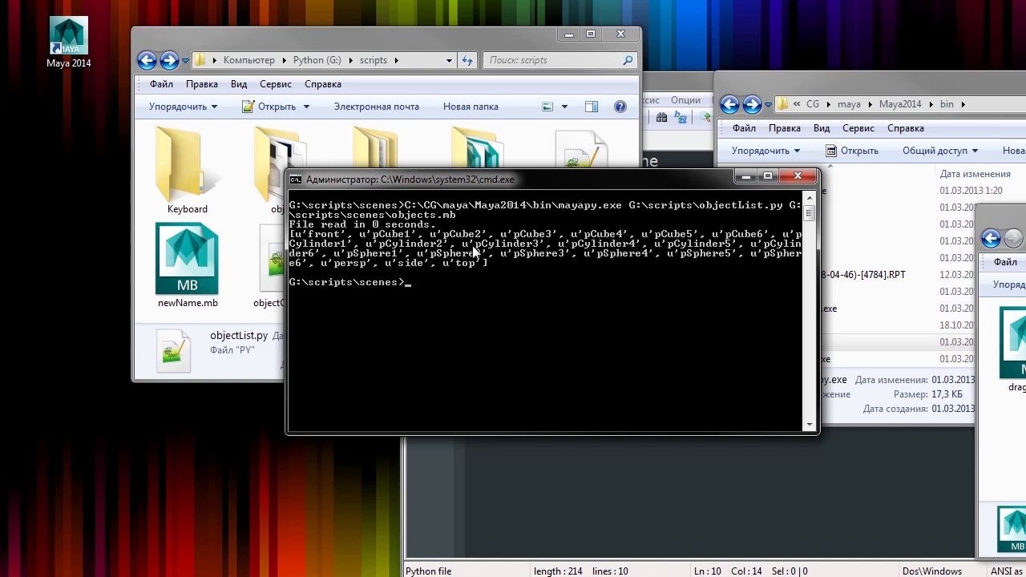
# Step: Close the Command Prompt showing the object list, then bring Notepad++ and the Maya script editor forward
pyautogui.click(798, 177)
pyautogui.click(657, 370)
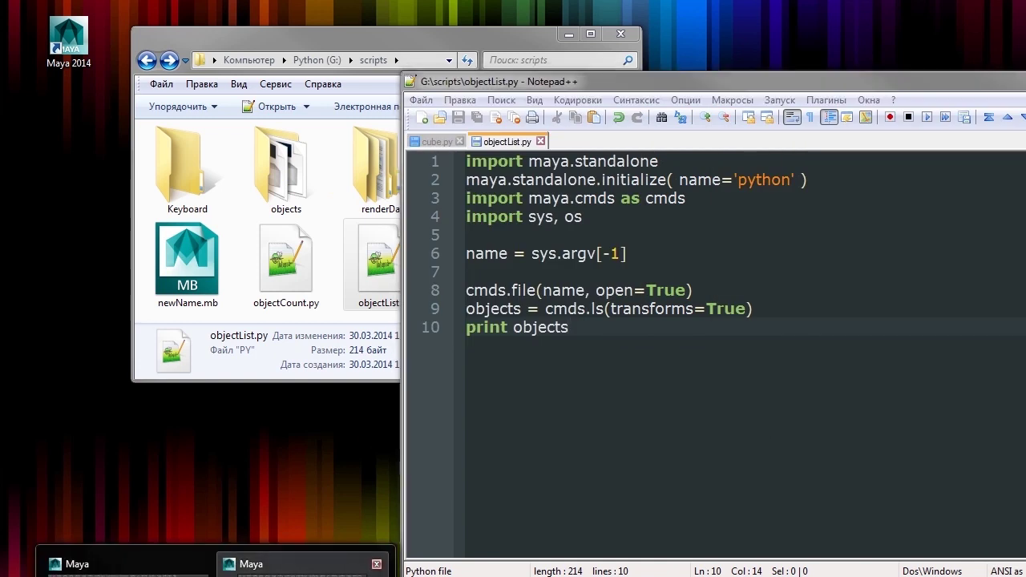
pyautogui.click(264, 564)
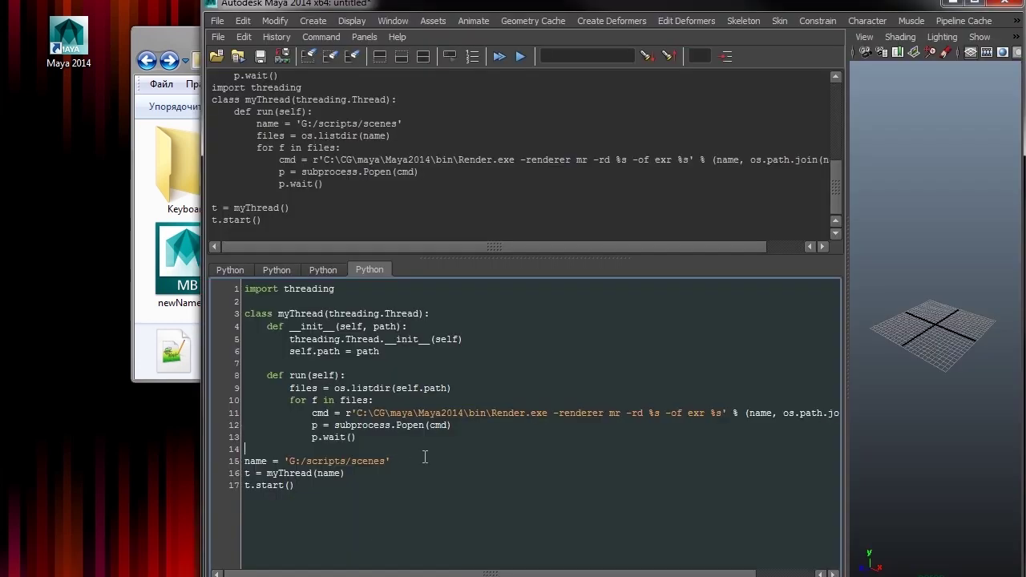
# Step: Overwrite p.wait() on line 13 with while p.poll() == None:, correcting the None and poll typos
pyautogui.keyDown('ctrl'); pyautogui.scroll(1, 393, 446); pyautogui.keyUp('ctrl')
pyautogui.moveTo(390, 441); pyautogui.dragTo(328, 446)
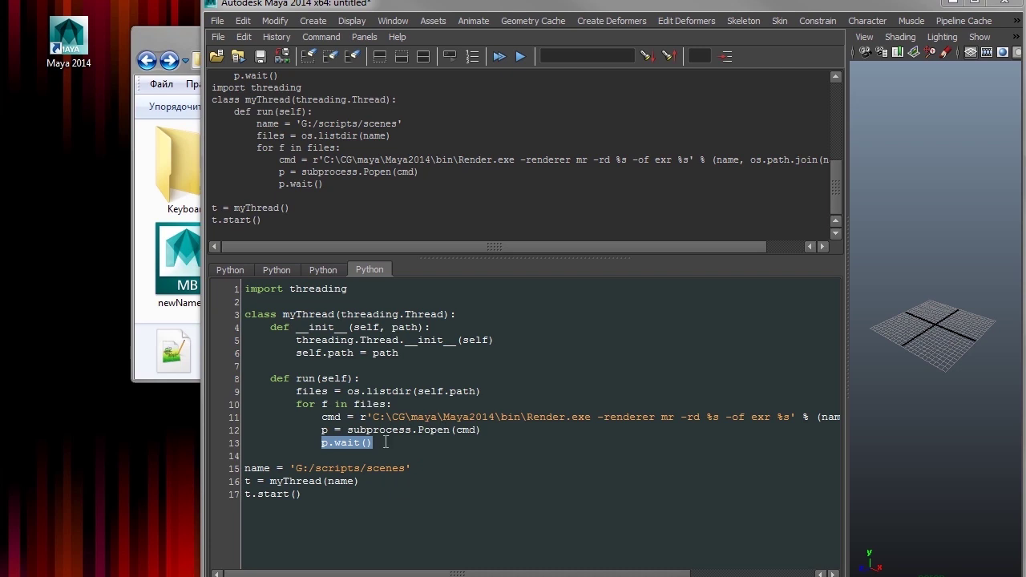
pyautogui.moveTo(373, 442); pyautogui.dragTo(321, 442)
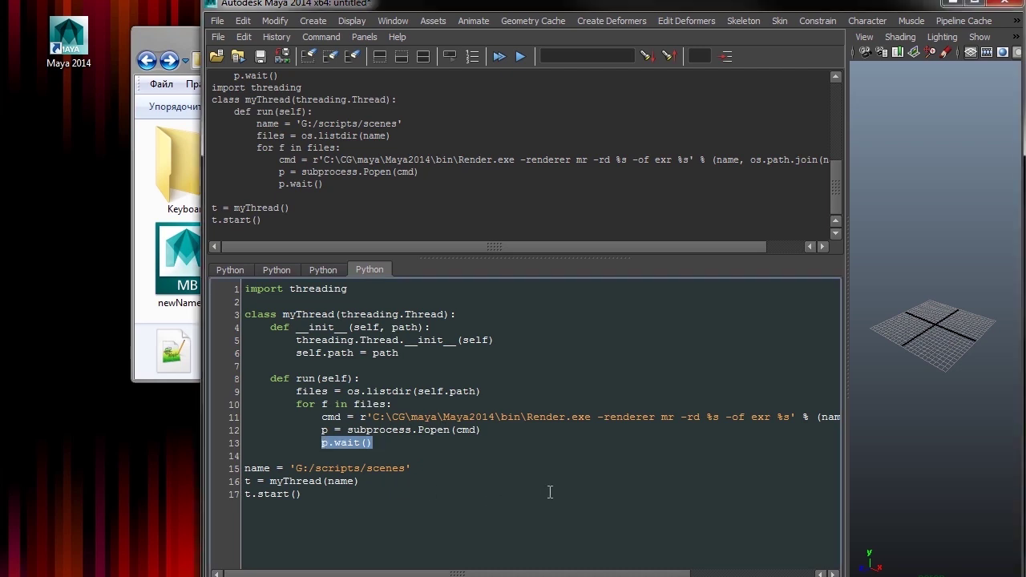
pyautogui.write('wh')
pyautogui.write('ile p.pool')
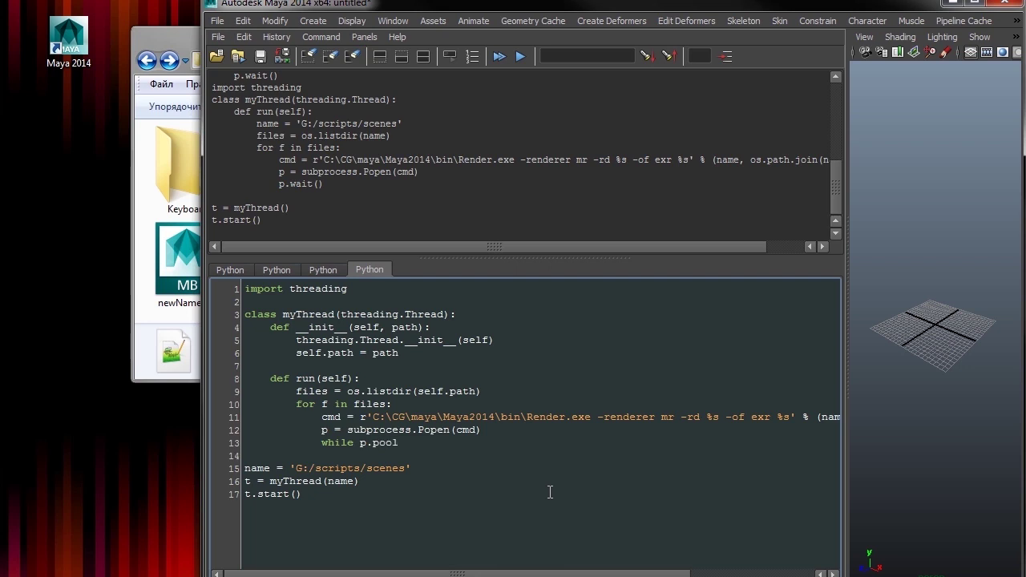
pyautogui.write('NOne')
pyautogui.press('BackSpace')
pyautogui.write('o')
pyautogui.click(391, 442)
pyautogui.press('BackSpace')
pyautogui.write('l')
pyautogui.press('BackSpace')
pyautogui.write('l')
pyautogui.click(498, 431)
pyautogui.hotkey('alt', 'Tab')
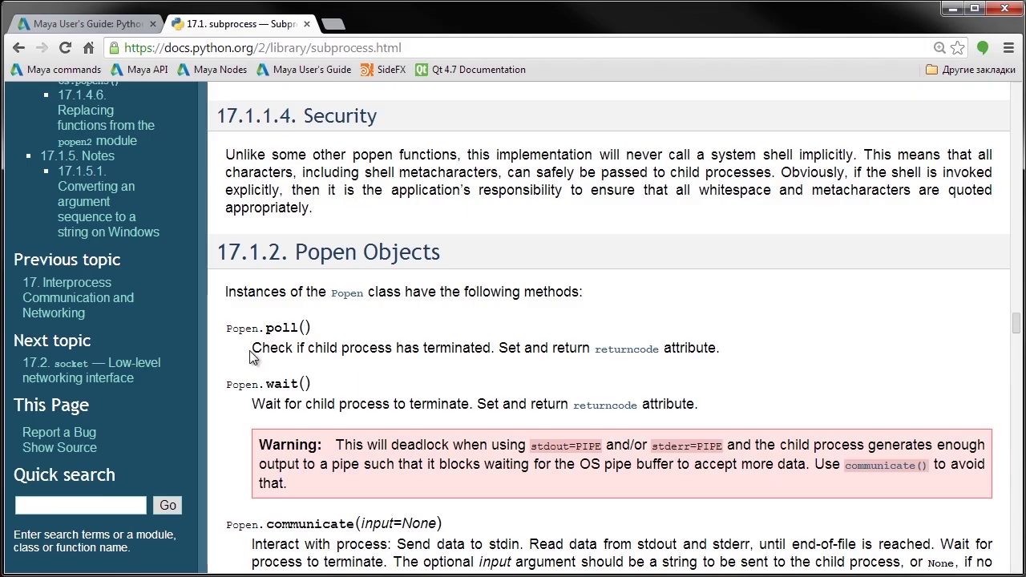
pyautogui.moveTo(252, 348); pyautogui.dragTo(495, 354)
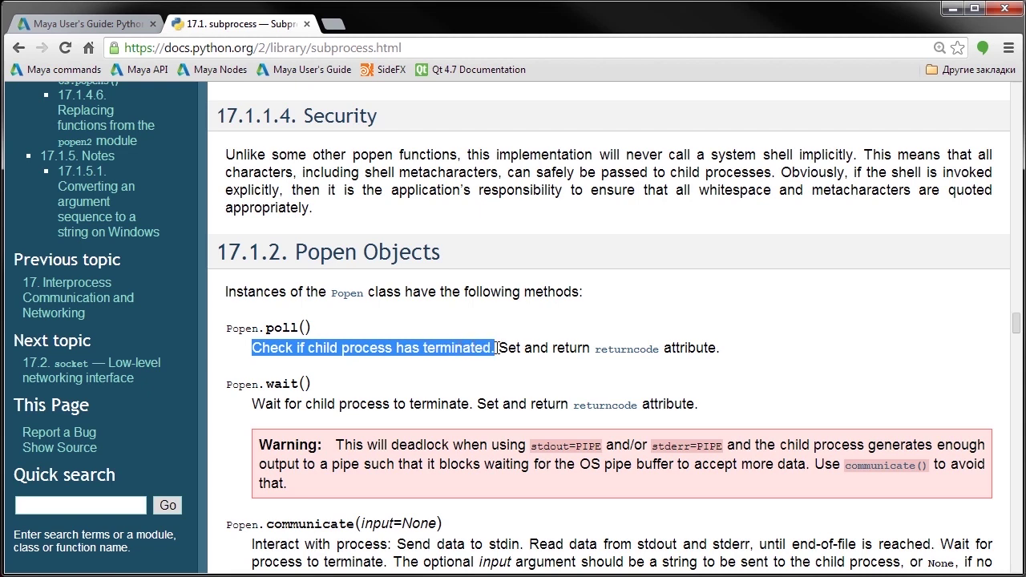
pyautogui.click(498, 348)
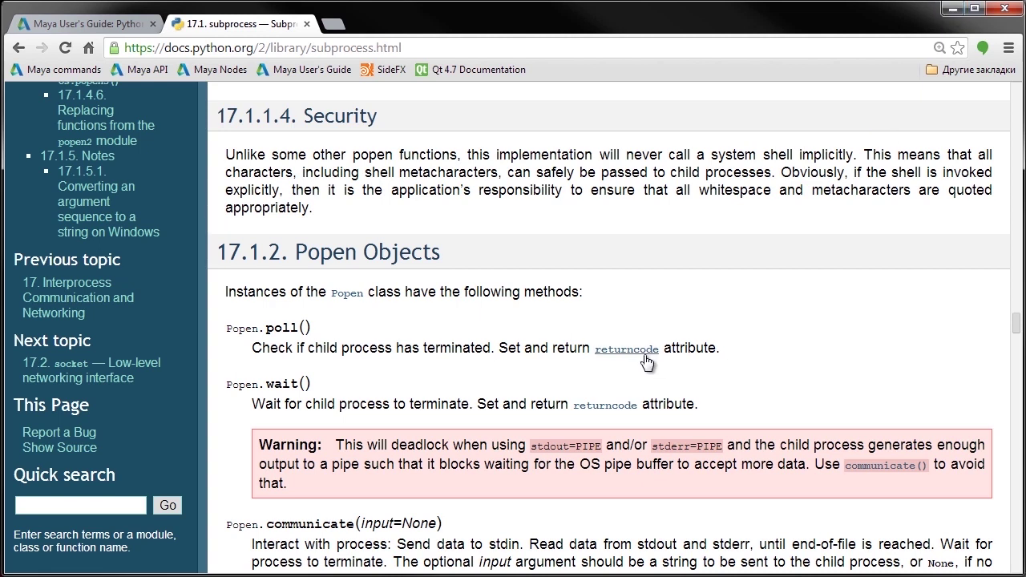
# Step: Add an empty line below the while p.poll() loop on line 13
pyautogui.click(952, 9)
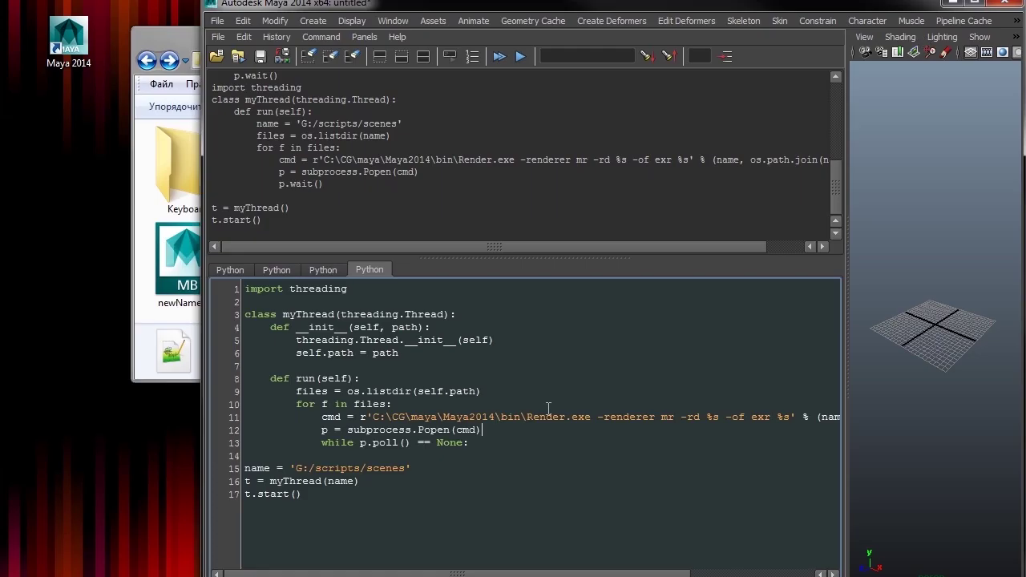
pyautogui.click(474, 442)
pyautogui.press('Return')
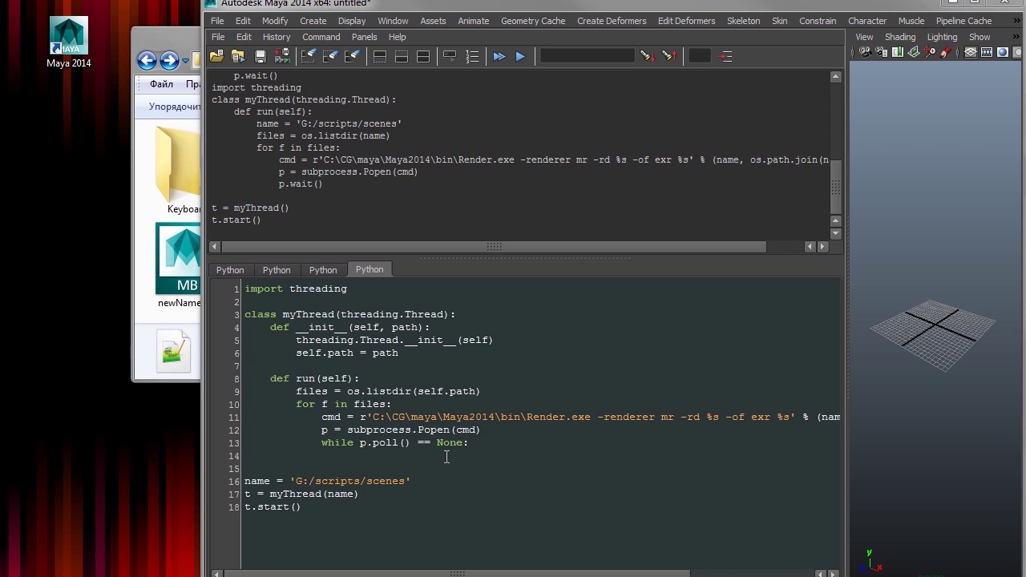
# Step: Add a stdout= argument after cmd in the Popen call, fixing its misspelling
pyautogui.click(477, 430)
pyautogui.write(',')
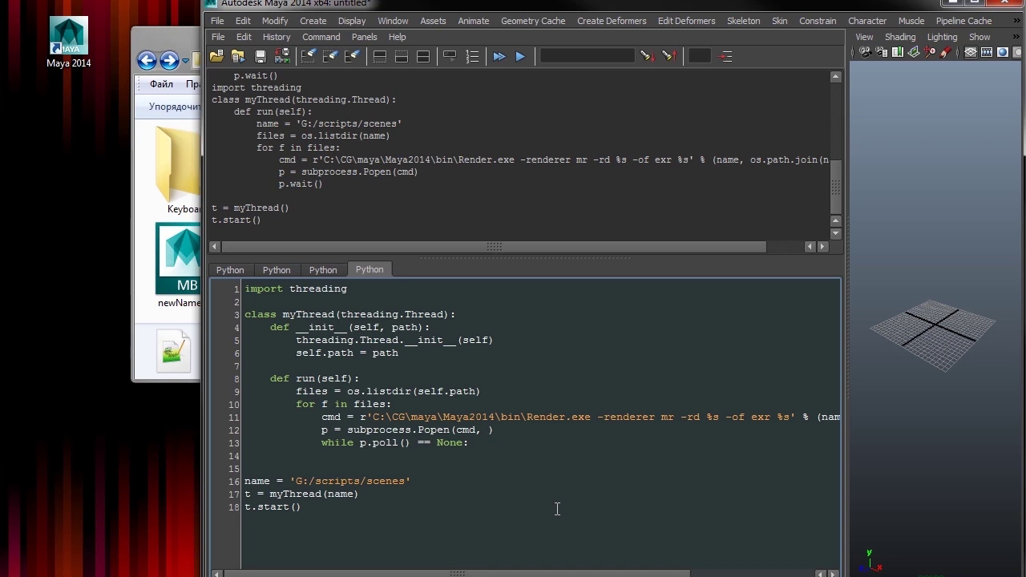
pyautogui.write('stduot')
pyautogui.write('=')
pyautogui.click(513, 429)
pyautogui.press('BackSpace')
pyautogui.write('u')
# Step: Set Popen's stdout to subprocess.PIPE, copying the word subprocess from another script tab
pyautogui.click(323, 270)
pyautogui.click(345, 298)
pyautogui.click(278, 269)
pyautogui.doubleClick(327, 306)
pyautogui.hotkey('ctrl', 'c')
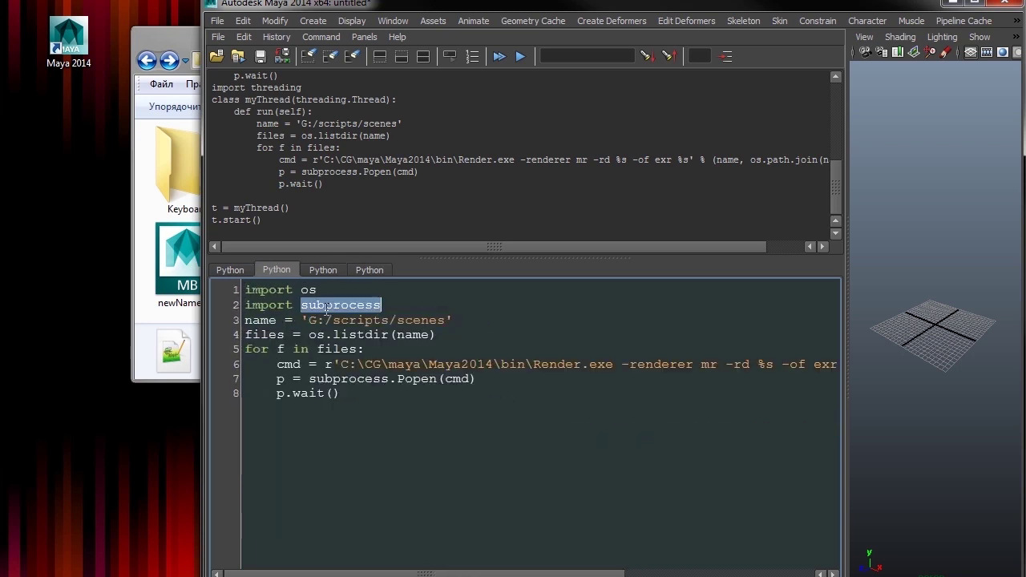
pyautogui.click(365, 271)
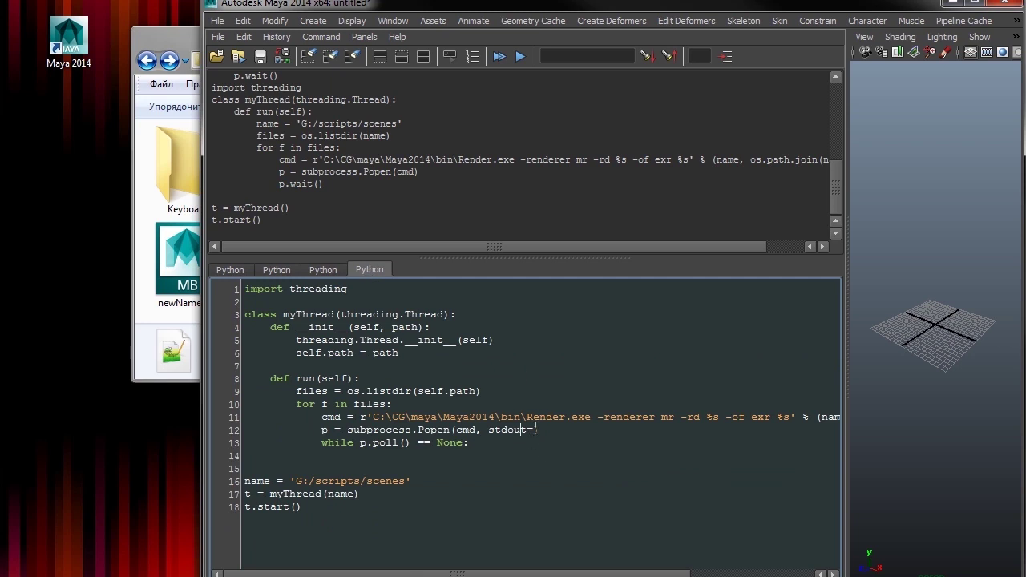
pyautogui.hotkey('ctrl', 'v')
pyautogui.write('.')
pyautogui.write('PIPE')
# Step: Inside the poll loop, assign out = p.stdout.read().strip() and print out
pyautogui.write('ut = ')
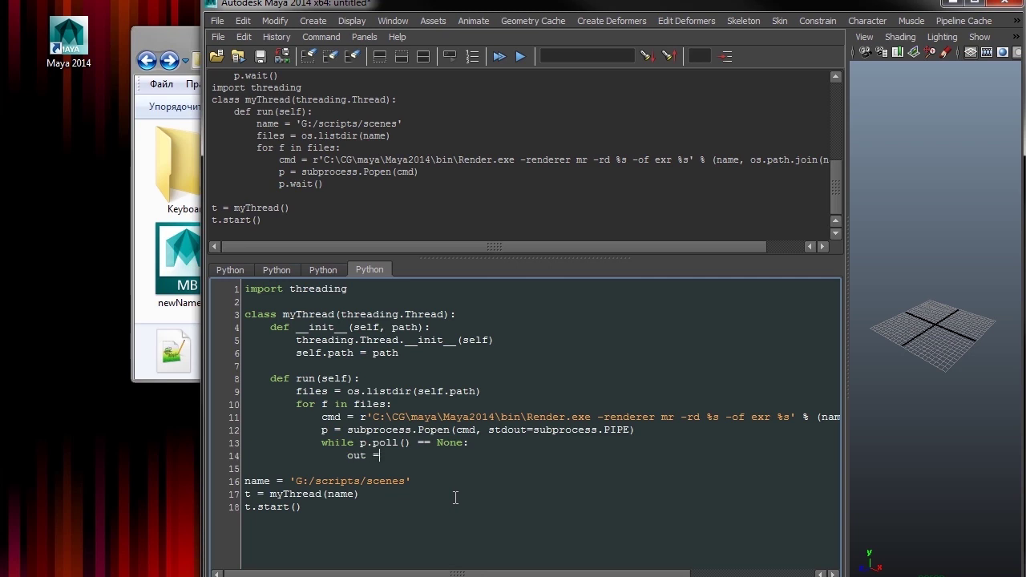
pyautogui.write('p.')
pyautogui.write('stdout')
pyautogui.moveTo(311, 234)
pyautogui.mouseDown()
pyautogui.moveTo(234, 99)
pyautogui.moveTo(210, 88)
pyautogui.mouseUp()
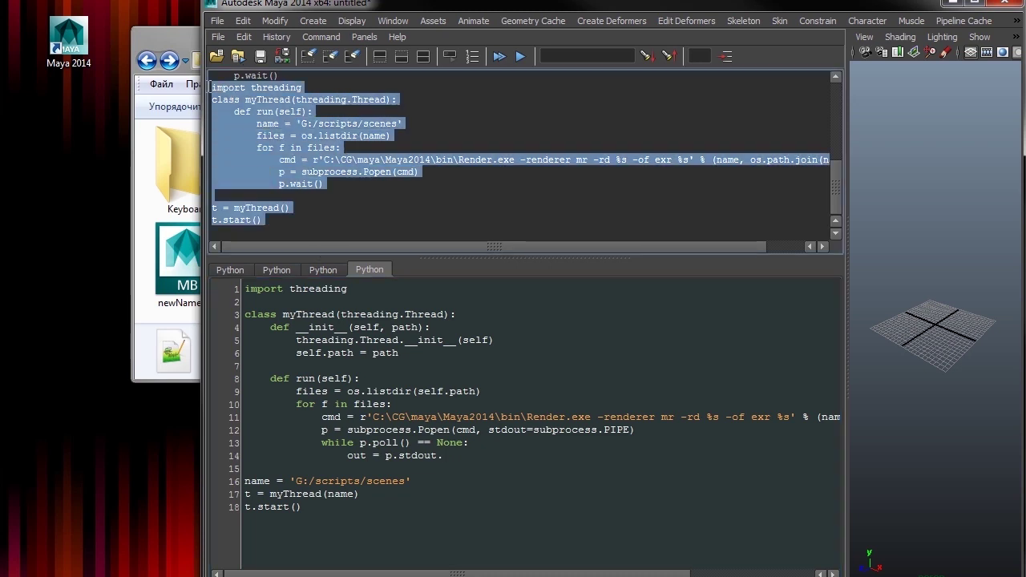
pyautogui.moveTo(303, 224); pyautogui.dragTo(192, 112)
pyautogui.click(312, 222)
pyautogui.click(478, 458)
pyautogui.write('read')
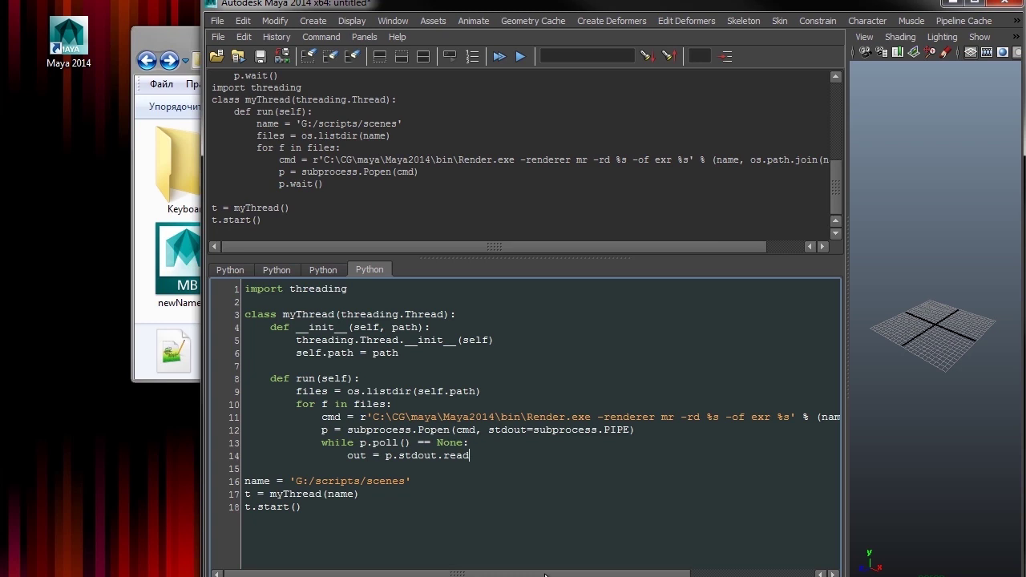
pyautogui.write('().')
pyautogui.write('strip(')
pyautogui.press('Return')
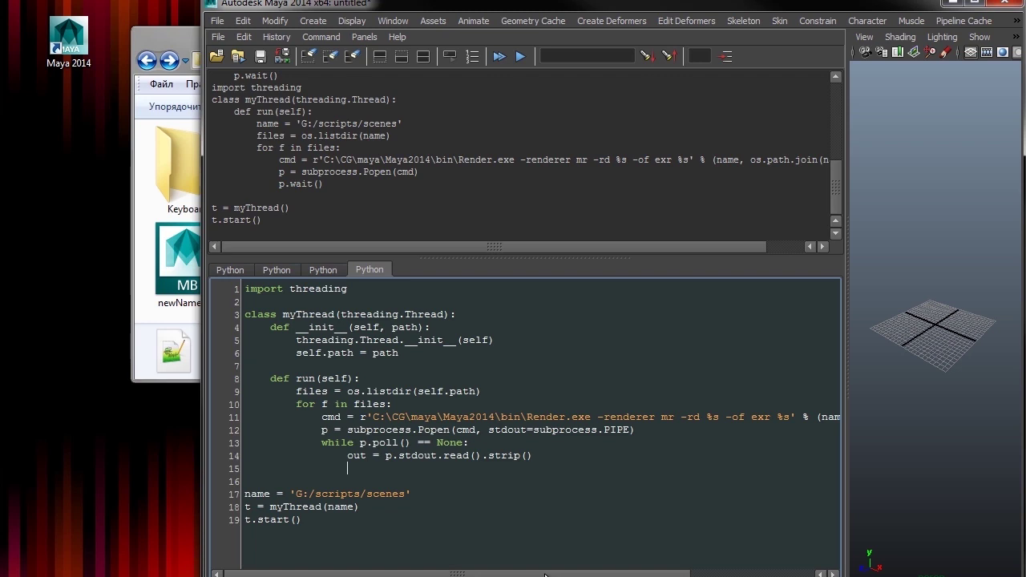
pyautogui.write('print ')
pyautogui.write('out')
# Step: Create a folder named other in G:\scripts\scenes and move dragon.mb and objects.mb into it
pyautogui.moveTo(777, 161); pyautogui.dragTo(859, 210)
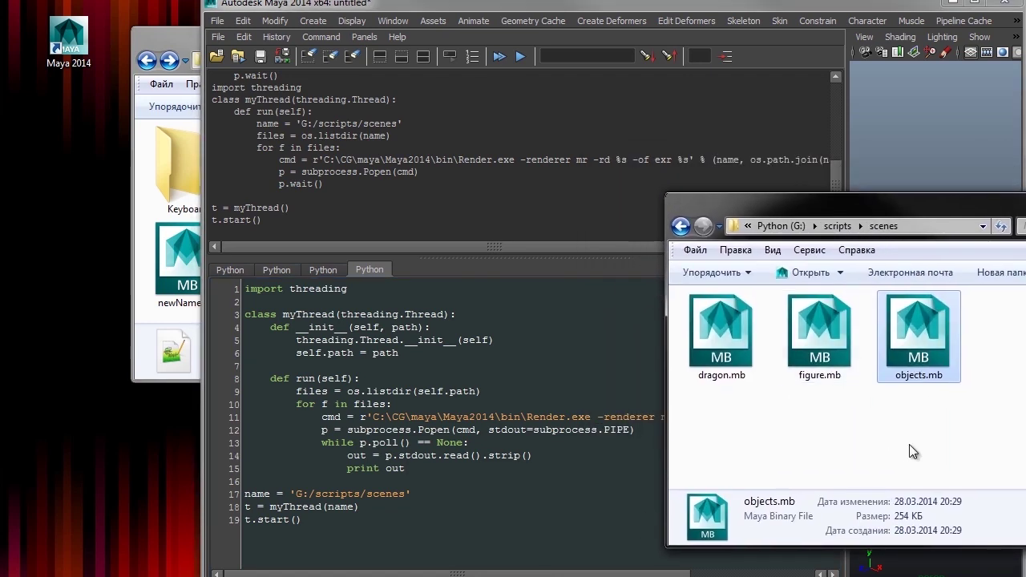
pyautogui.keyDown('ctrl'); pyautogui.click(746, 328); pyautogui.keyUp('ctrl')
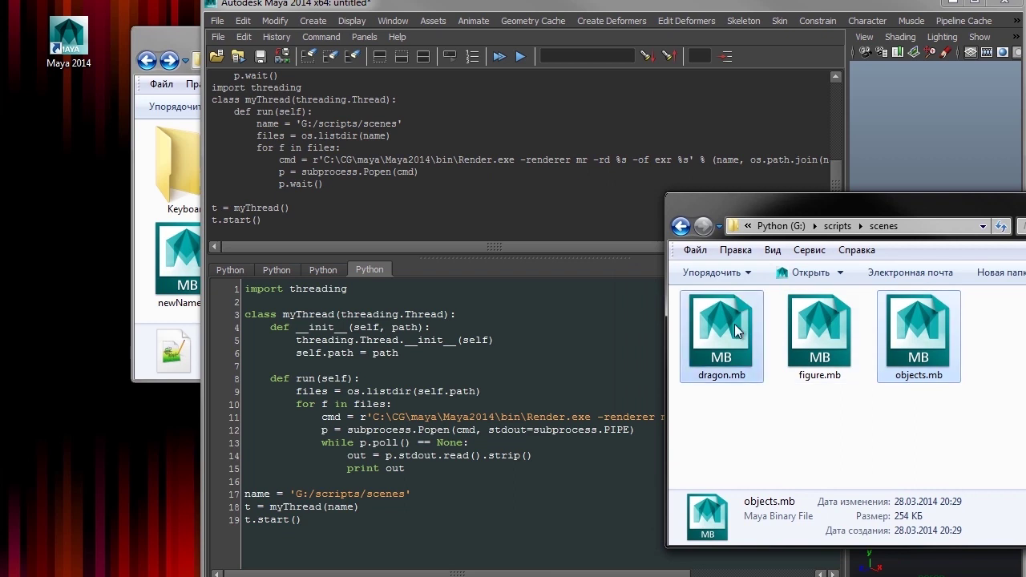
pyautogui.click(994, 278)
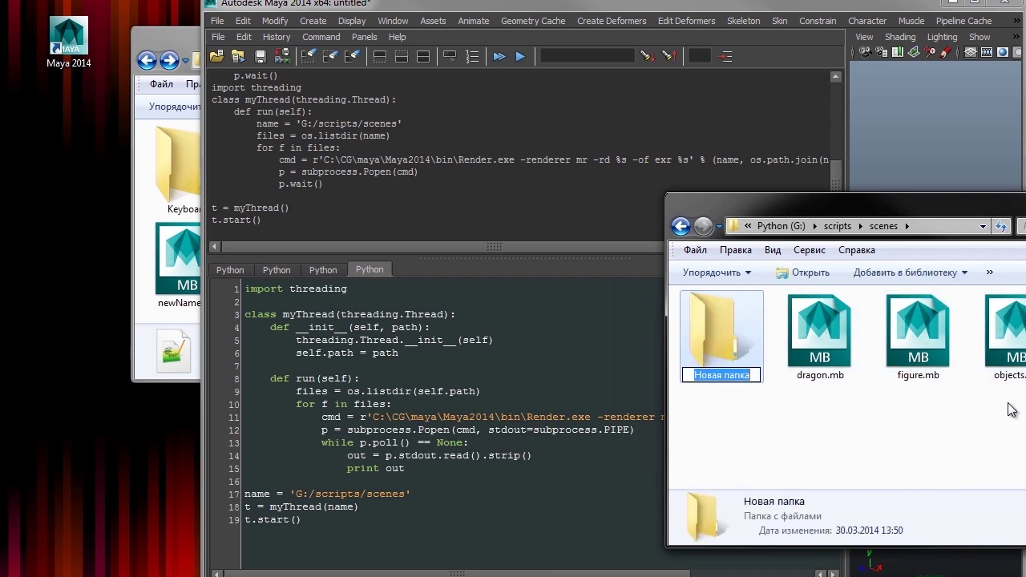
pyautogui.write('other')
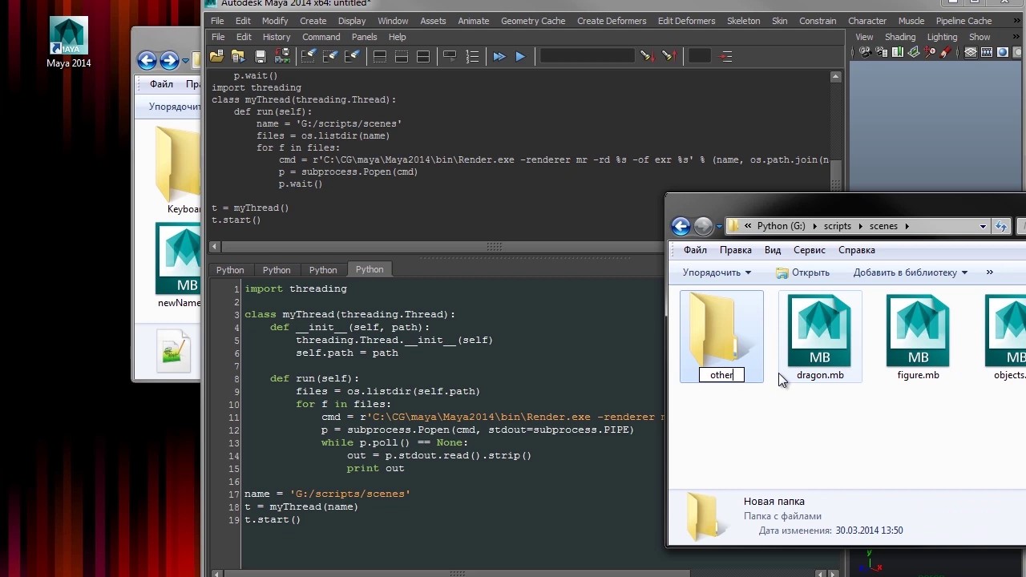
pyautogui.press('Return')
pyautogui.click(838, 341)
pyautogui.keyDown('ctrl'); pyautogui.click(1006, 336); pyautogui.keyUp('ctrl')
pyautogui.moveTo(817, 333); pyautogui.dragTo(717, 337)
pyautogui.click(385, 297)
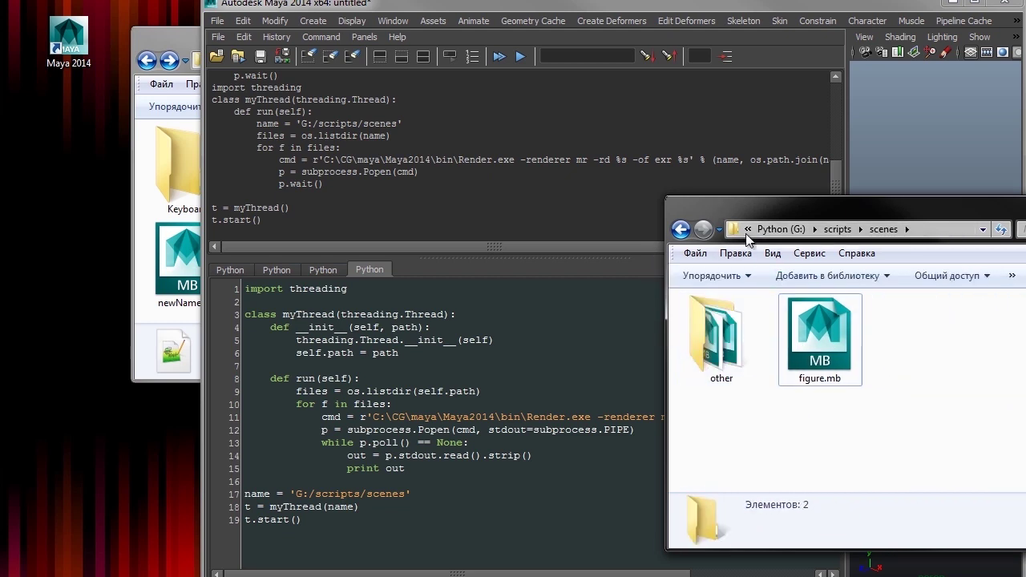
# Step: Add the check if os.path.splitext(f)[-1] == '.mb' under the for line
pyautogui.click(496, 404)
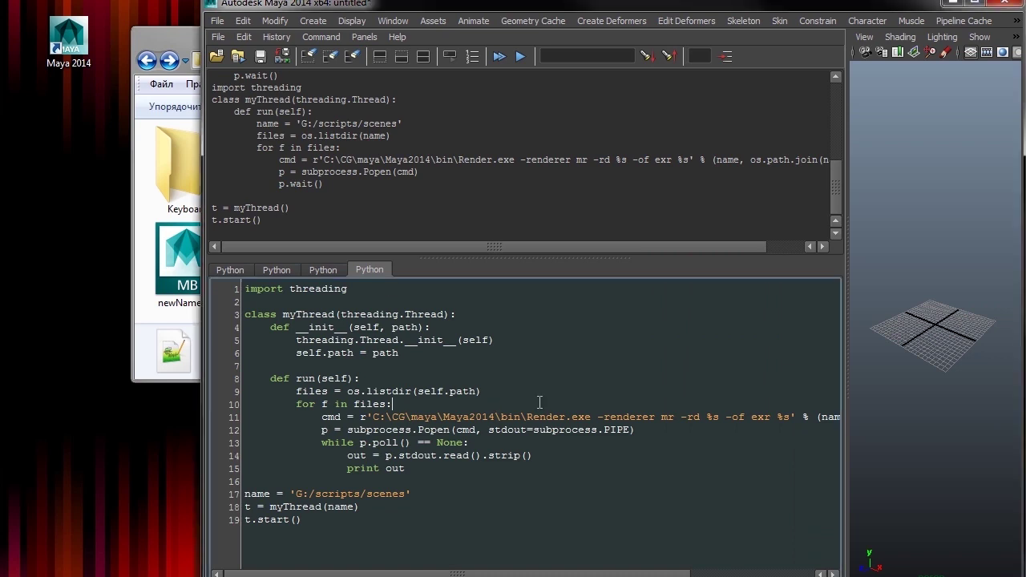
pyautogui.press('Return')
pyautogui.write('if os.path.st')
pyautogui.press('BackSpace')
pyautogui.write('plitext(f)[-1]')
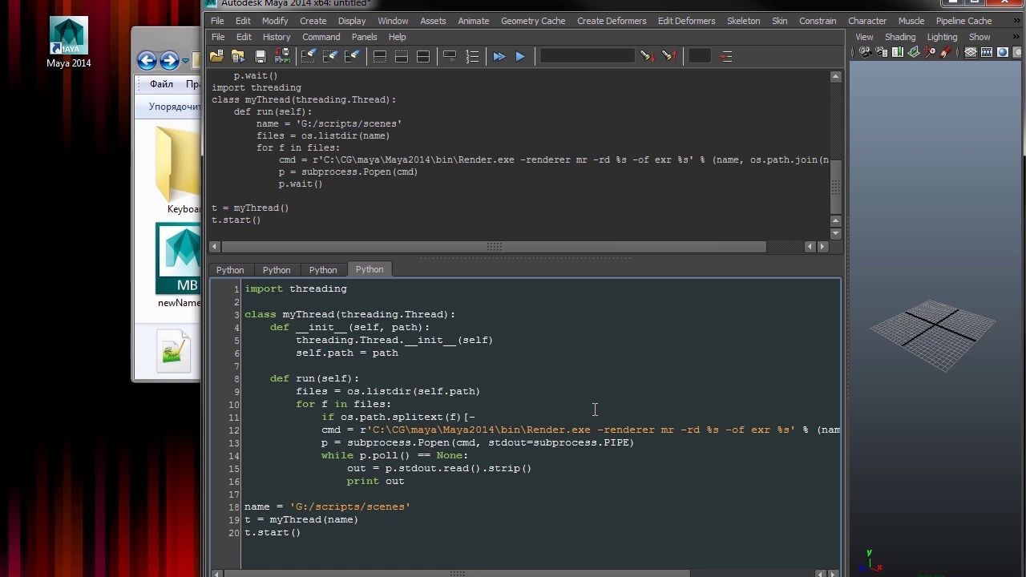
pyautogui.write(" == '.")
pyautogui.write("mb'")
# Step: Indent the render lines 12–16 one level under the .mb check
pyautogui.press('Down')
pyautogui.hotkey('shift', 'Down')
pyautogui.hotkey('shift', 'Down')
pyautogui.hotkey('shift', 'Down')
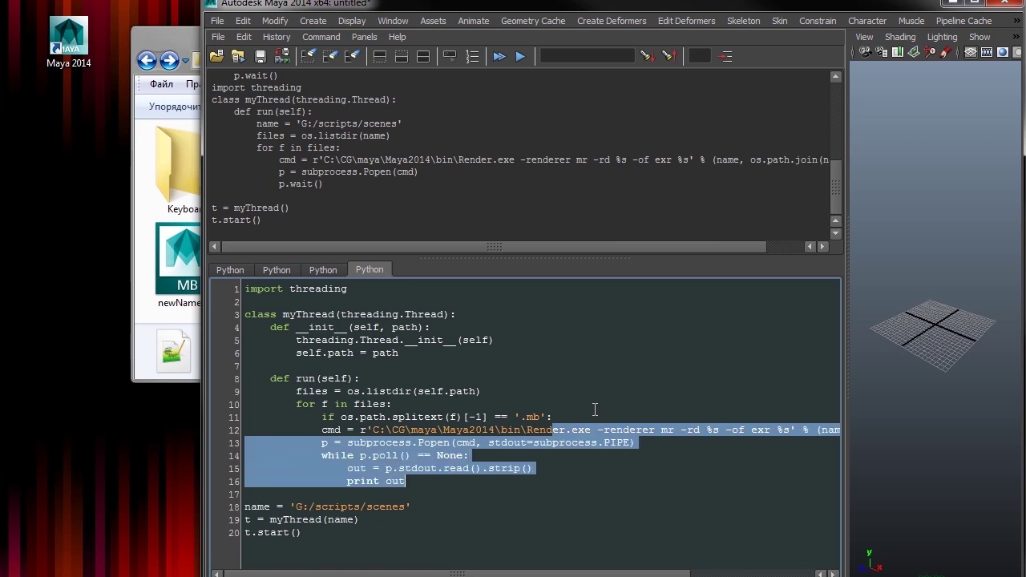
pyautogui.hotkey('shift', 'Down')
pyautogui.press('Tab')
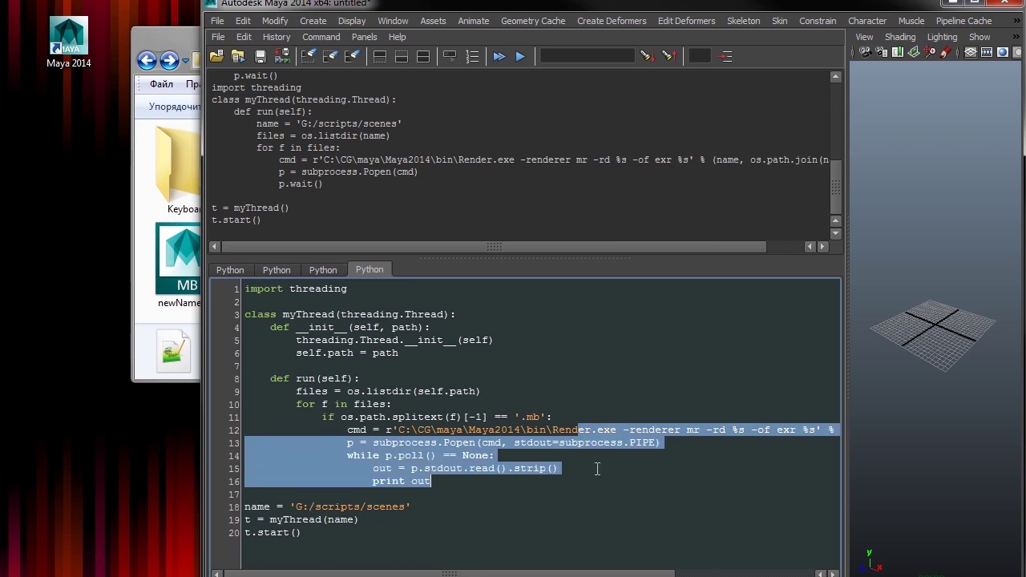
pyautogui.click(597, 495)
pyautogui.click(448, 483)
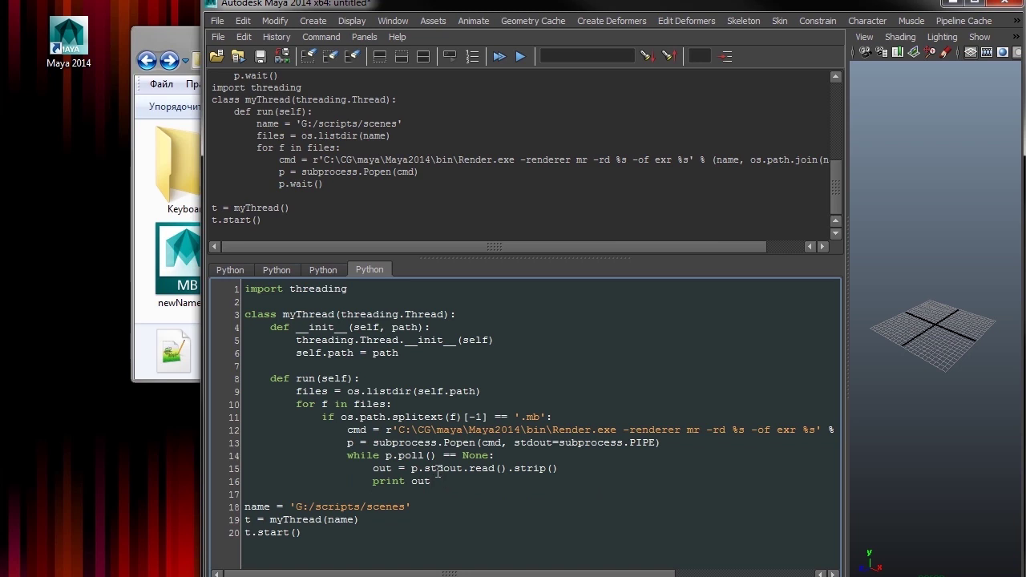
pyautogui.moveTo(845, 391); pyautogui.dragTo(880, 394)
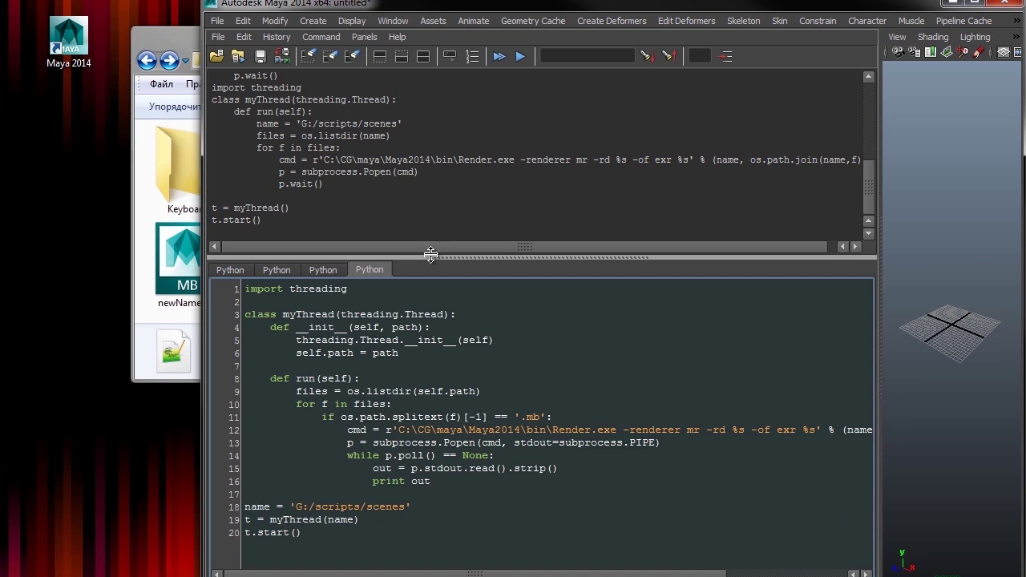
pyautogui.moveTo(417, 258); pyautogui.dragTo(417, 283)
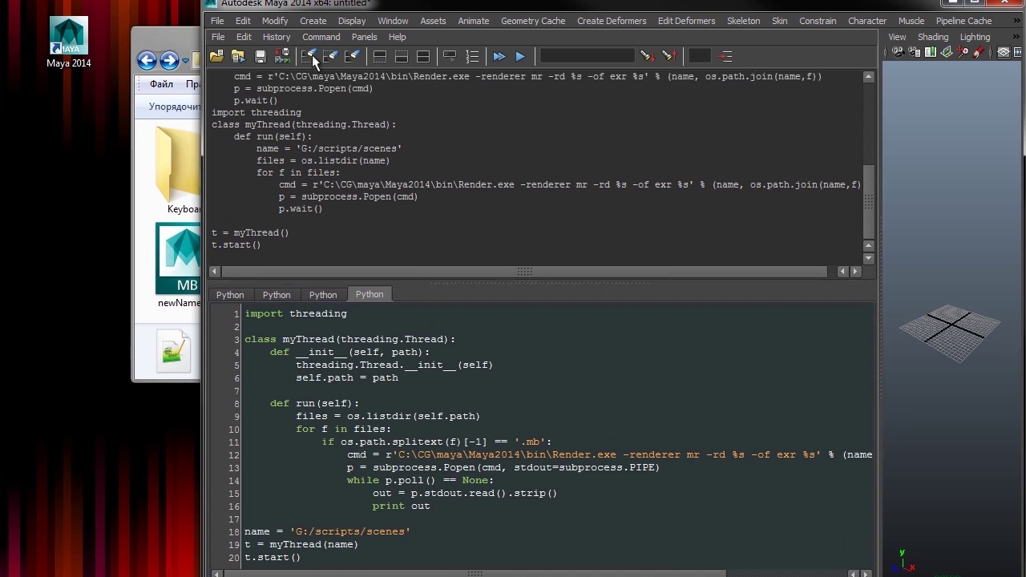
# Step: Clear the Script Editor history and execute the threaded render script
pyautogui.click(310, 56)
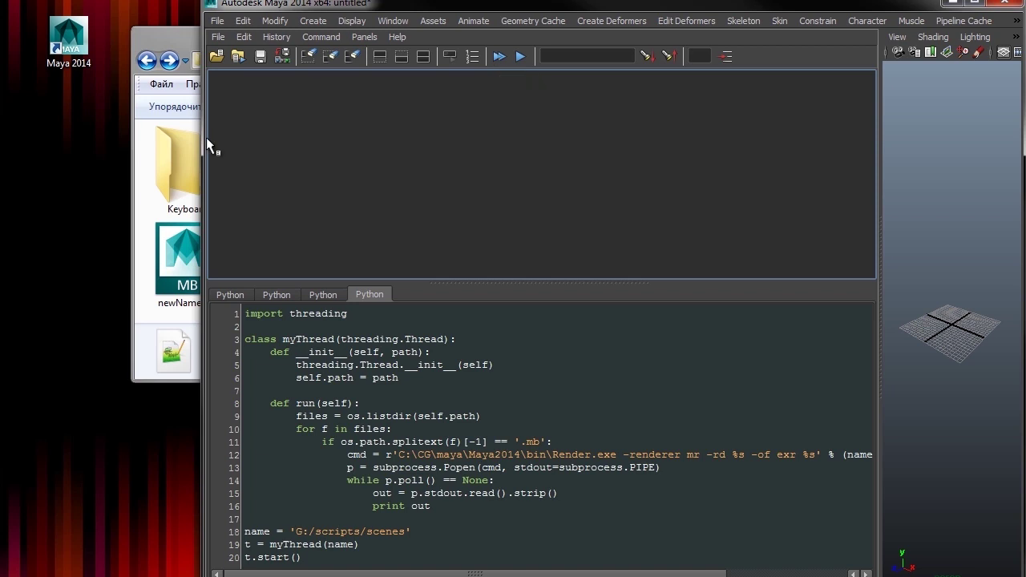
pyautogui.moveTo(202, 142); pyautogui.dragTo(4, 146)
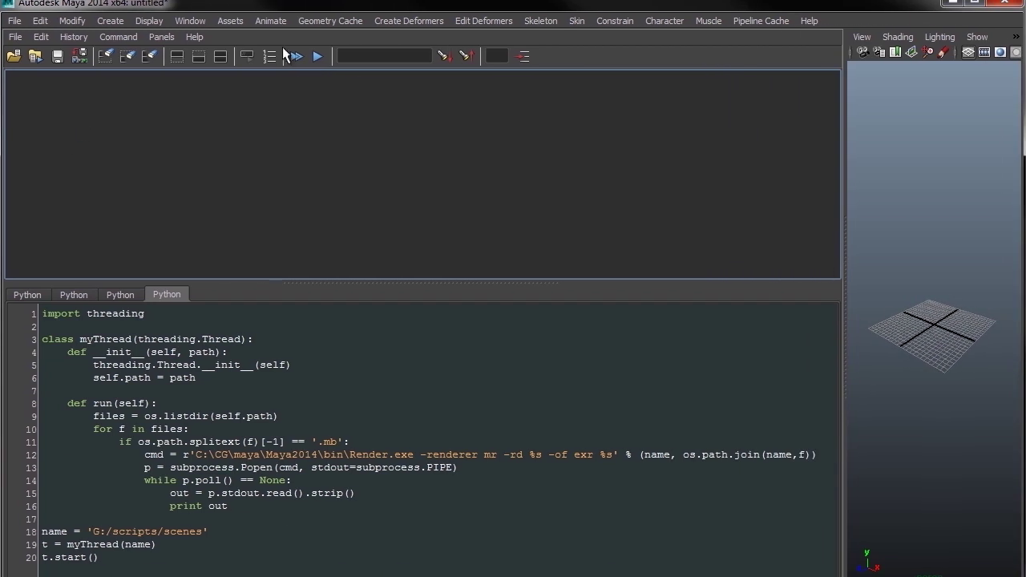
pyautogui.click(297, 56)
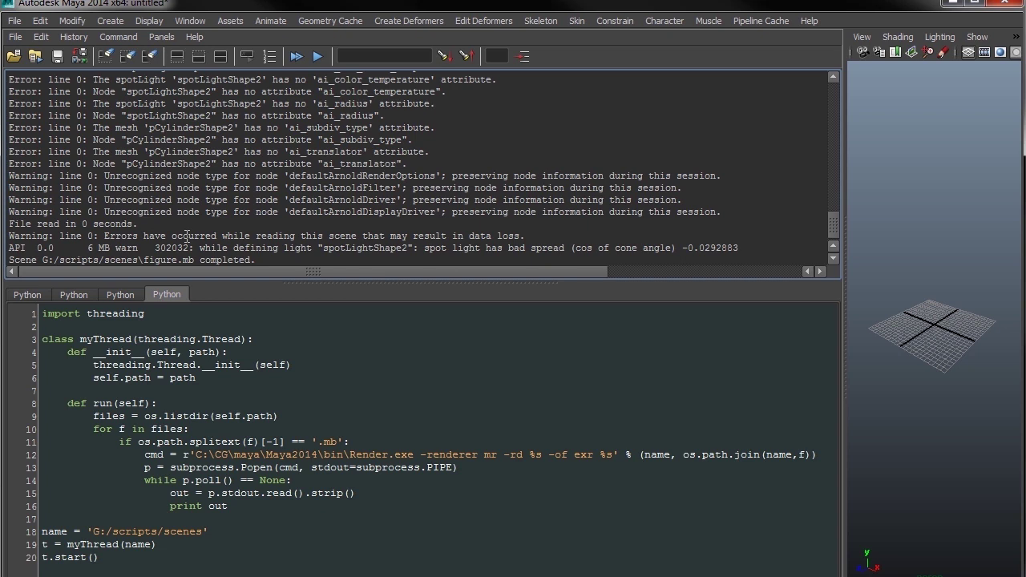
# Step: Review the output to confirm 'Scene G:/scripts/scenes/figure.mb completed.' appears
pyautogui.scroll(2, 187, 226)
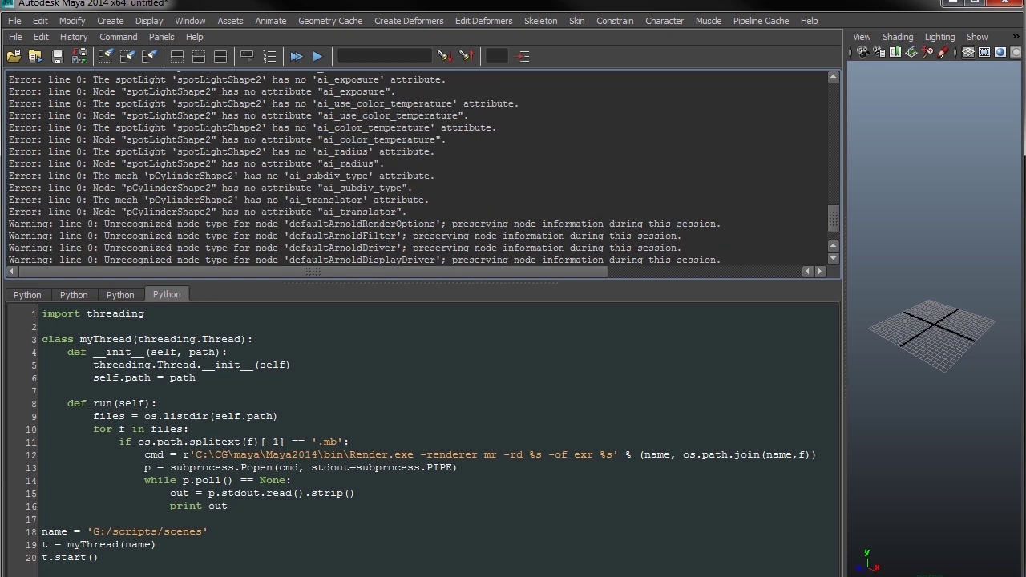
pyautogui.scroll(2, 188, 226)
pyautogui.scroll(2, 188, 226)
pyautogui.scroll(2, 188, 226)
pyautogui.scroll(2, 188, 226)
pyautogui.scroll(3, 188, 226)
pyautogui.scroll(3, 187, 226)
pyautogui.scroll(2, 187, 226)
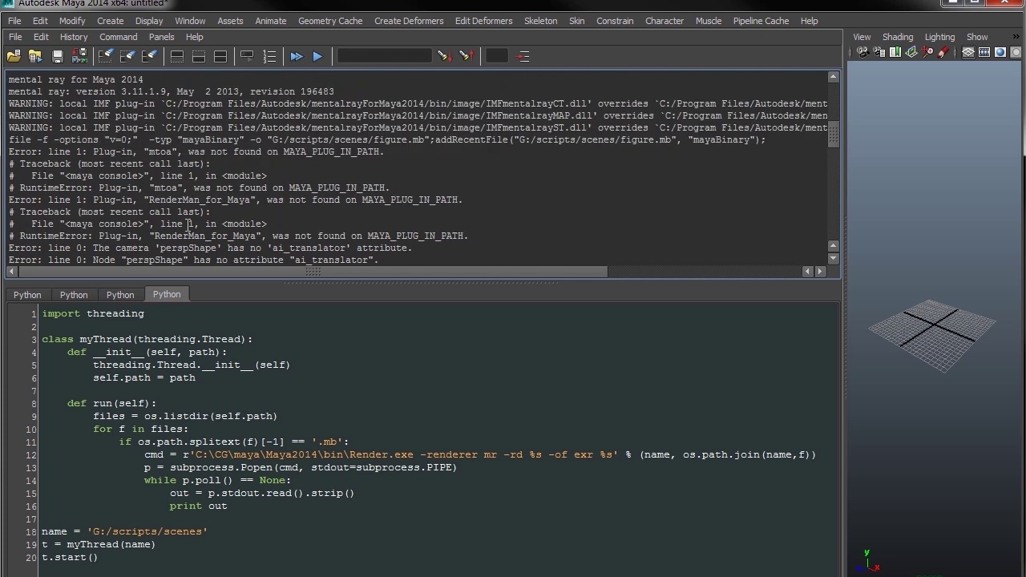
pyautogui.scroll(3, 188, 226)
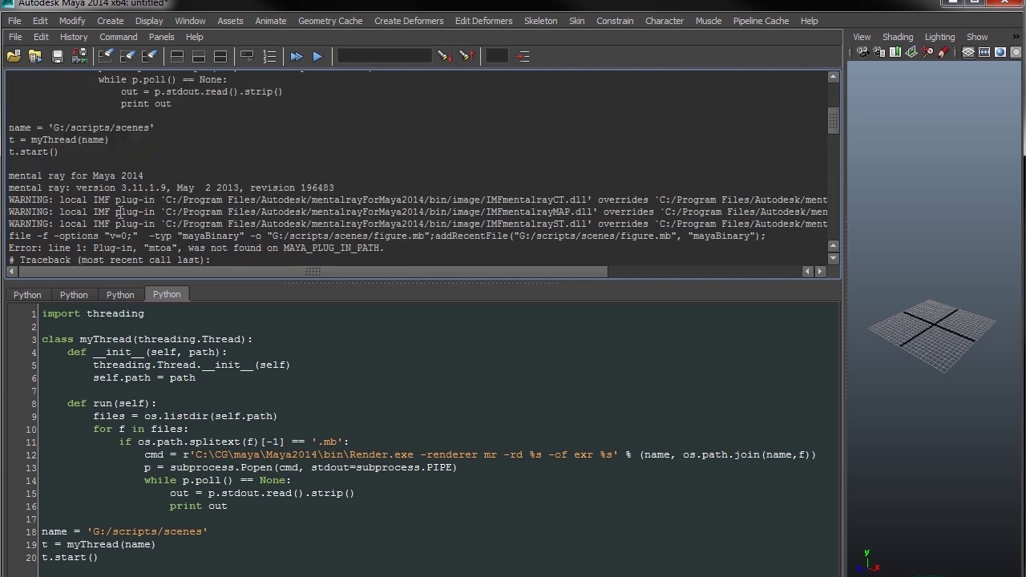
pyautogui.moveTo(10, 175); pyautogui.dragTo(171, 176)
pyautogui.scroll(-5, 172, 200)
pyautogui.scroll(-5, 173, 199)
pyautogui.scroll(-5, 172, 200)
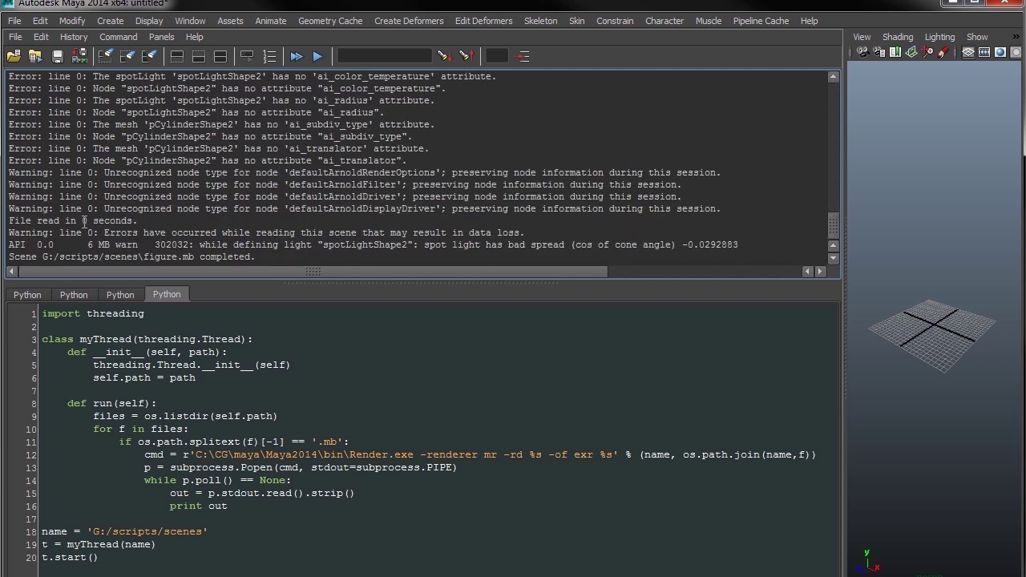
pyautogui.moveTo(10, 256); pyautogui.dragTo(258, 250)
pyautogui.tripleClick(258, 254)
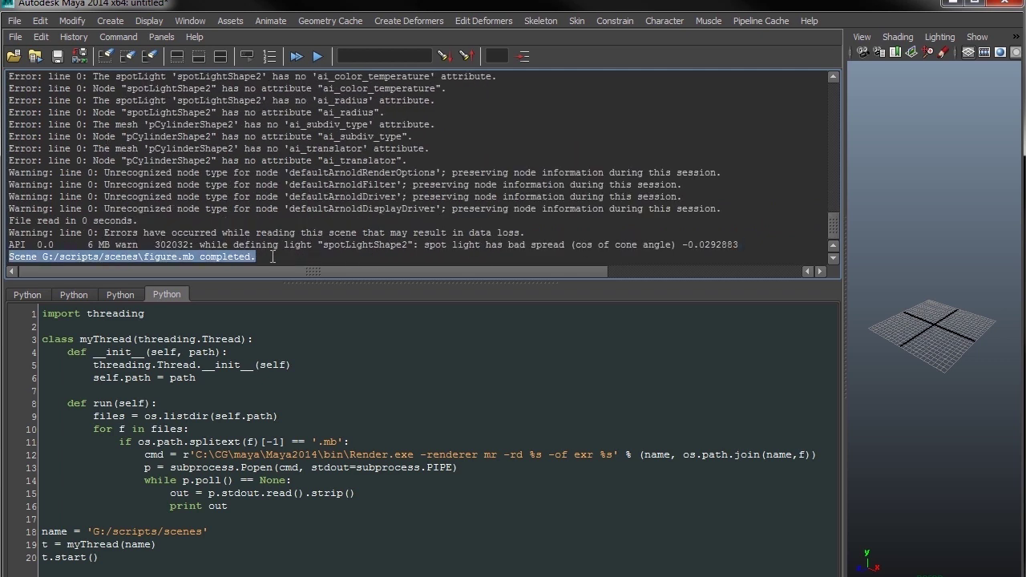
pyautogui.click(278, 262)
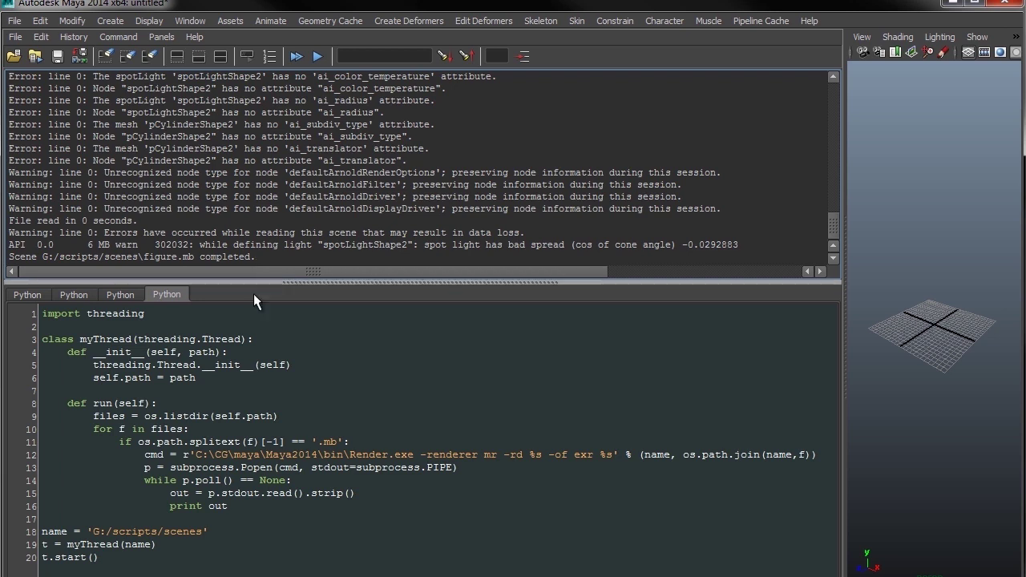
pyautogui.click(132, 289)
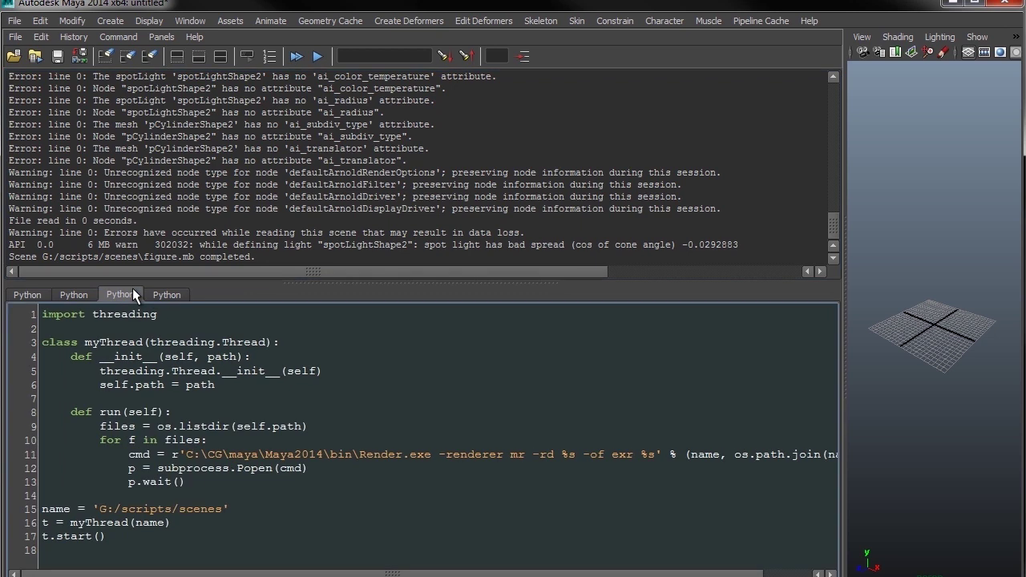
# Step: Replace Render.exe with mayapy.exe in the line 11 command
pyautogui.hotkey('alt', 'Tab')
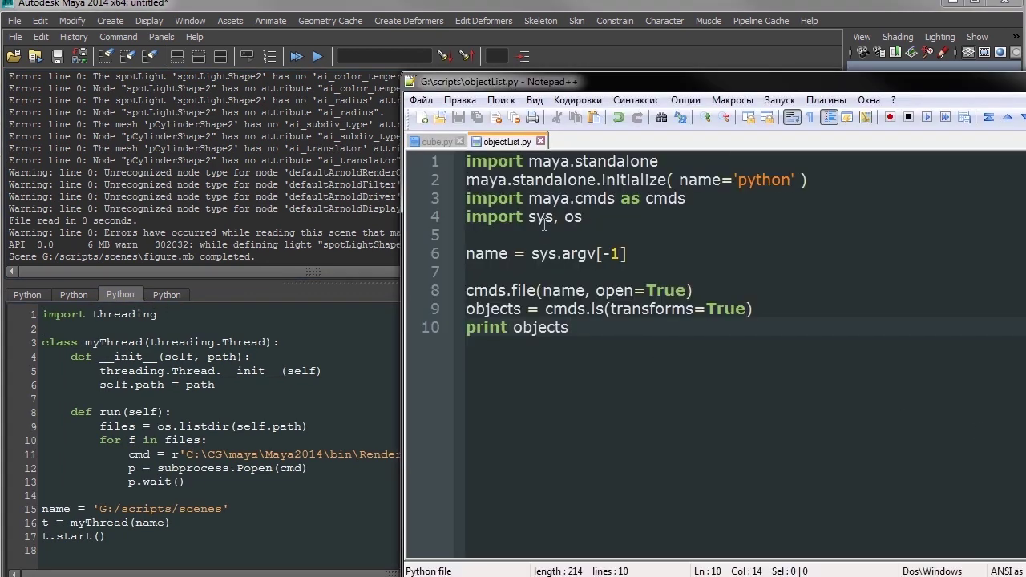
pyautogui.click(360, 454)
pyautogui.moveTo(359, 454); pyautogui.dragTo(434, 457)
pyautogui.write('maya')
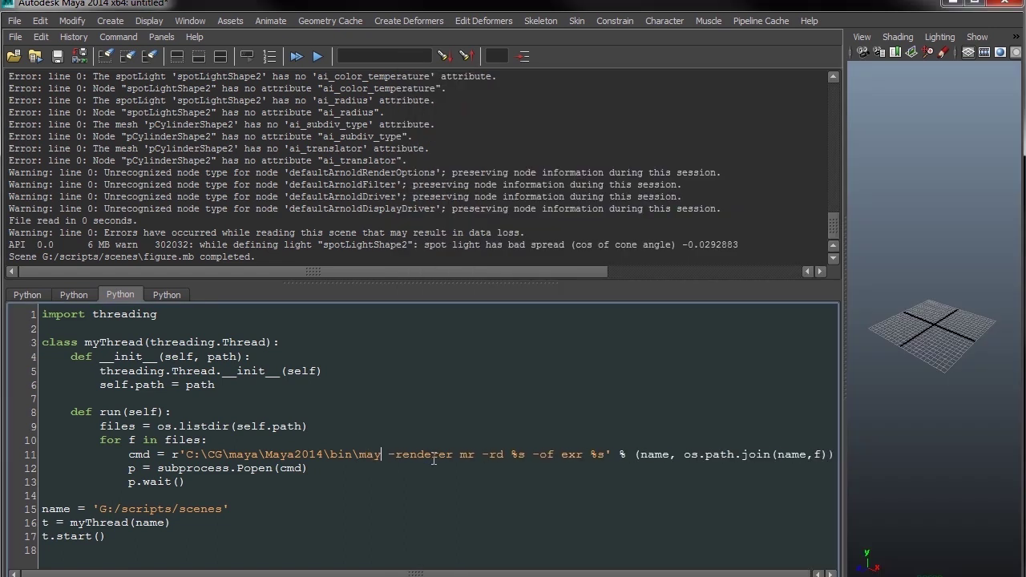
pyautogui.write('py')
pyautogui.write('.exe')
# Step: Delete the -renderer mr -rd arguments and old format tuple, typing '%s %s' % instead
pyautogui.moveTo(438, 455); pyautogui.dragTo(554, 454)
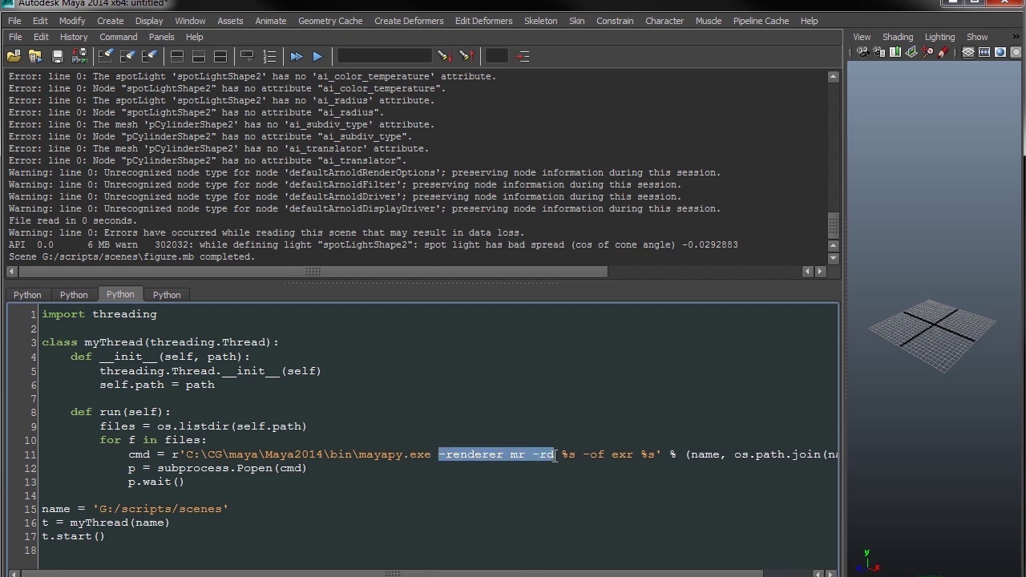
pyautogui.press('Delete')
pyautogui.press('Delete')
pyautogui.press('Delete')
pyautogui.press('Delete')
pyautogui.press('Delete')
pyautogui.press('Delete')
pyautogui.press('Delete')
pyautogui.press('Delete')
pyautogui.press('Delete')
pyautogui.hotkey('shift', 'End')
pyautogui.press('Delete')
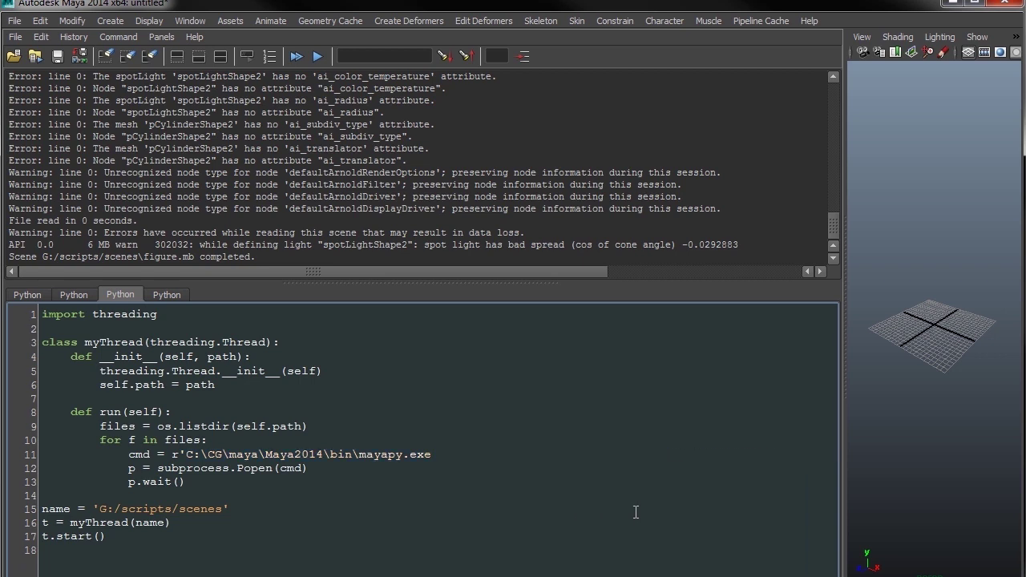
pyautogui.write("'")
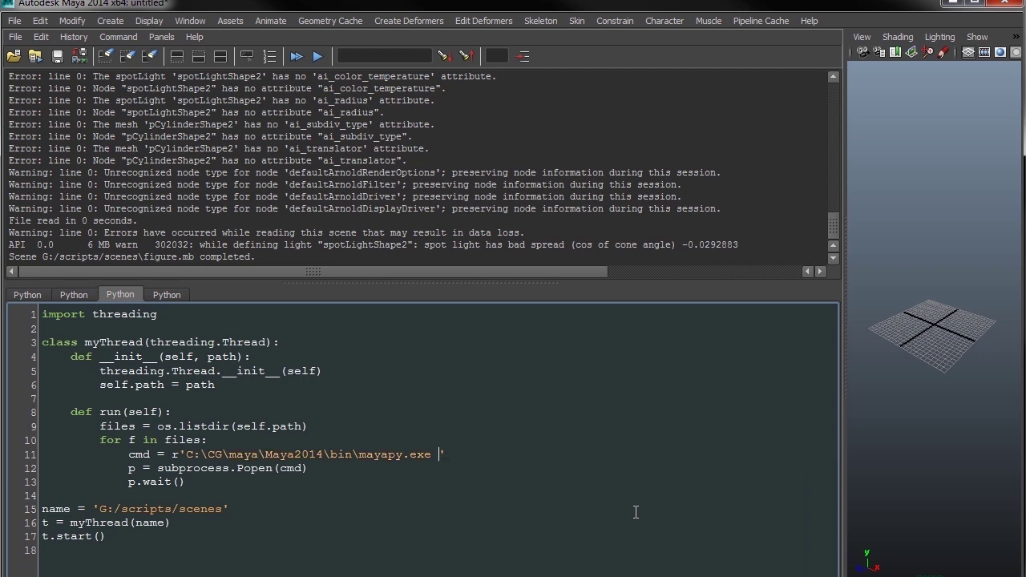
pyautogui.write('%s ')
pyautogui.write('%s')
pyautogui.write(' % (')
# Step: Insert 'G:/scripts/objectList.py' as the first argument in line 11's tuple
pyautogui.hotkey('alt', 'Tab')
pyautogui.rightClick(505, 140)
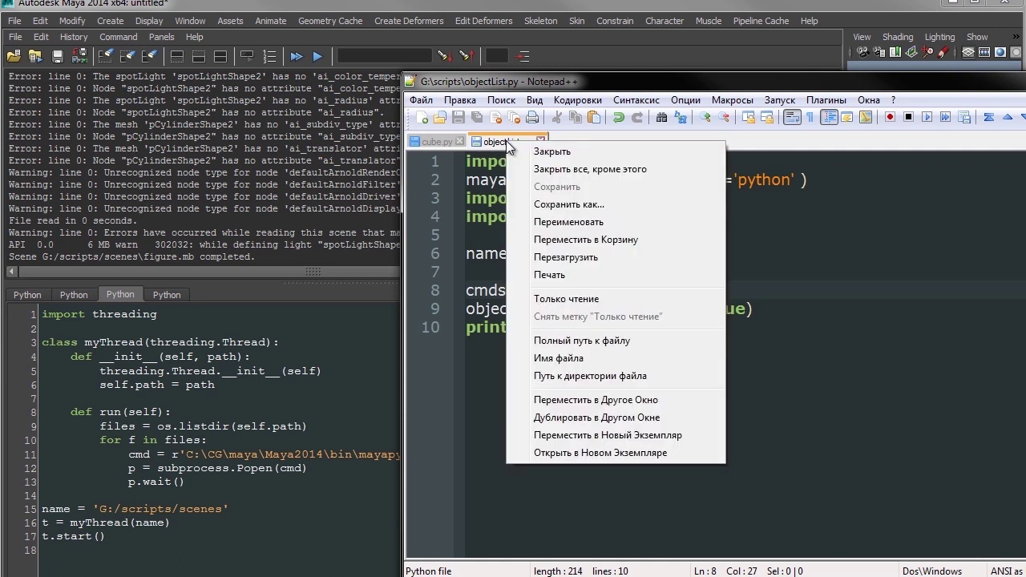
pyautogui.click(579, 340)
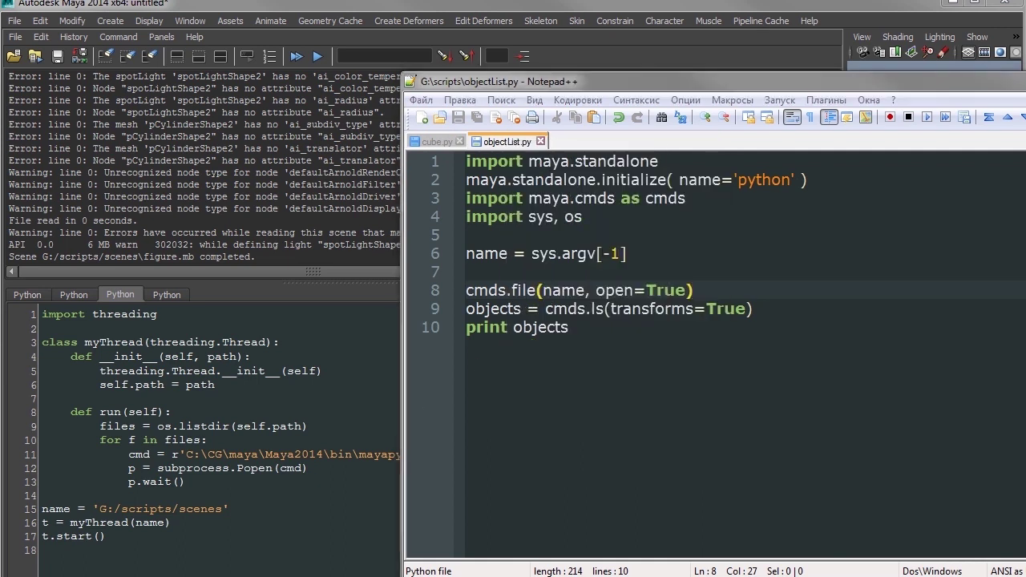
pyautogui.hotkey('alt', 'Tab')
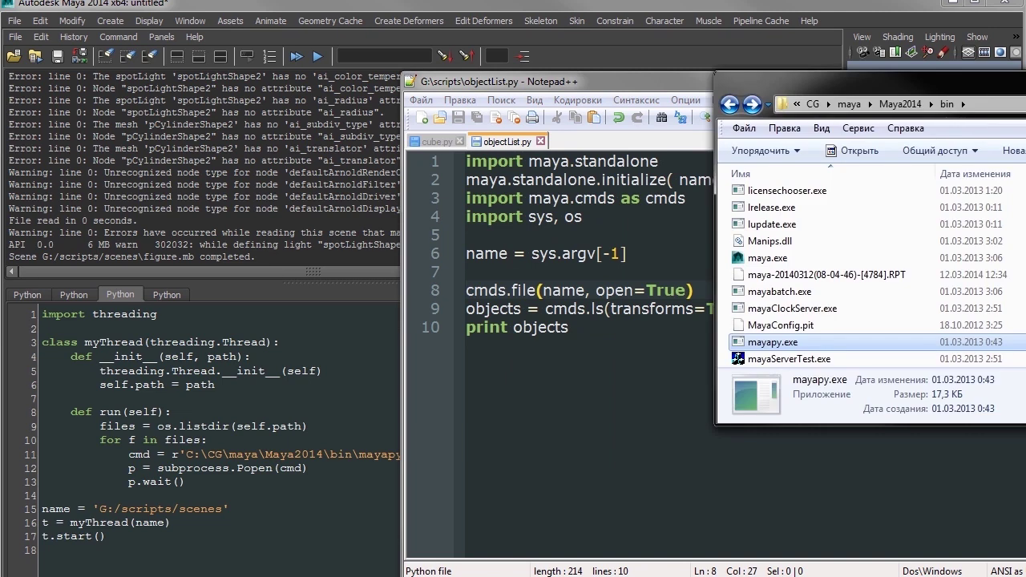
pyautogui.hotkey('alt', 'Tab')
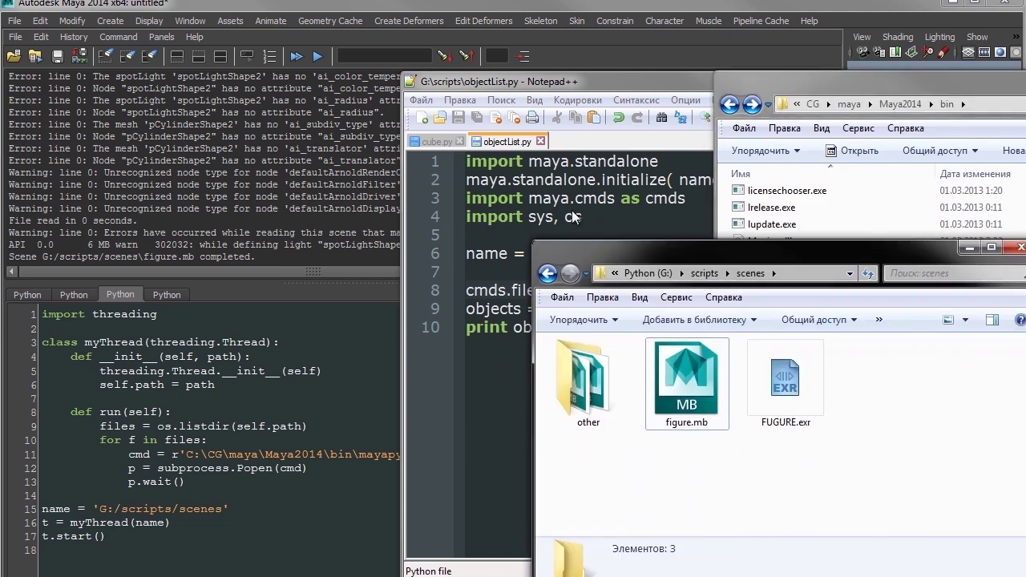
pyautogui.click(599, 202)
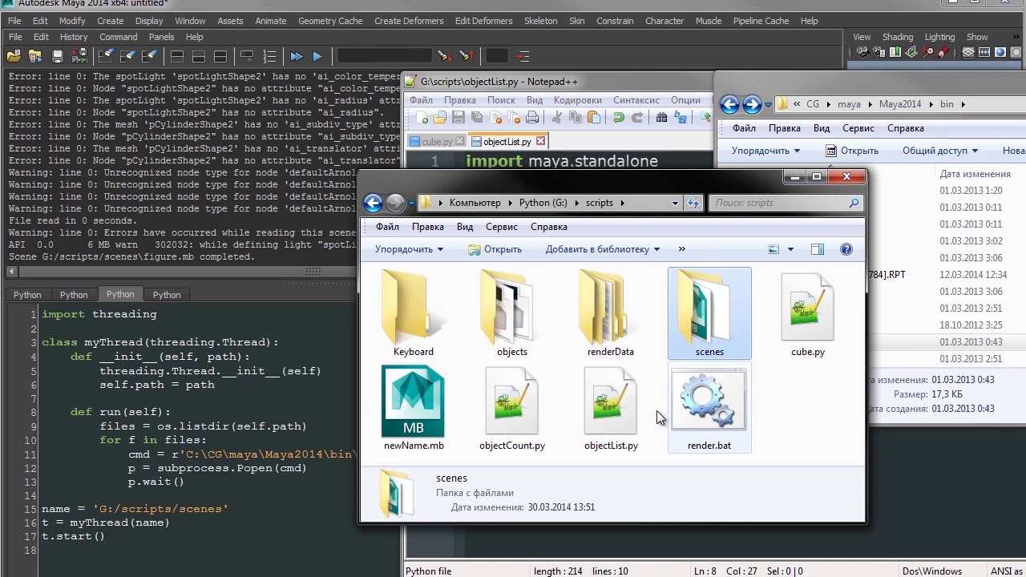
pyautogui.rightClick(605, 401)
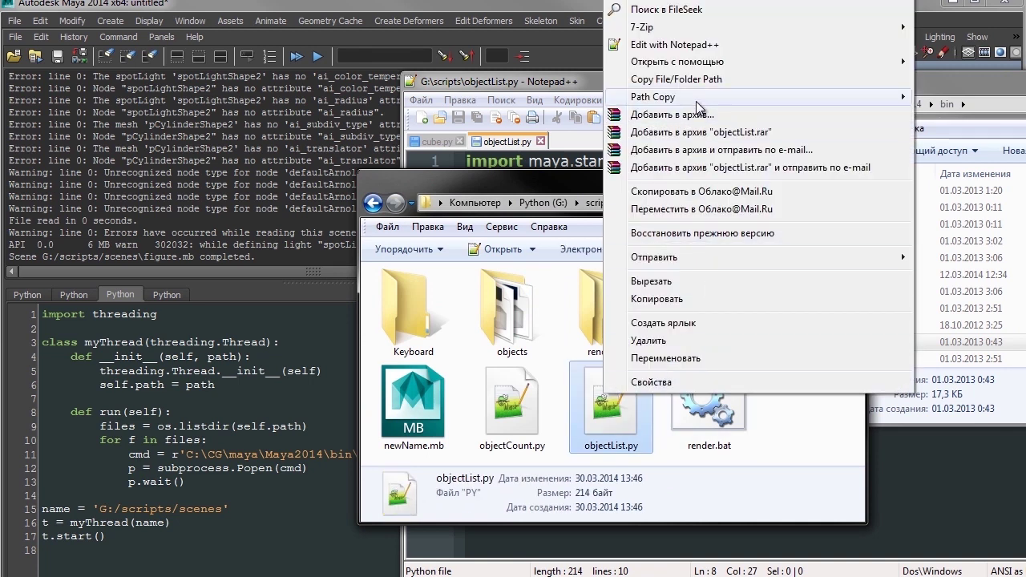
pyautogui.moveTo(653, 97)
pyautogui.click(969, 145)
pyautogui.click(320, 431)
pyautogui.click(512, 455)
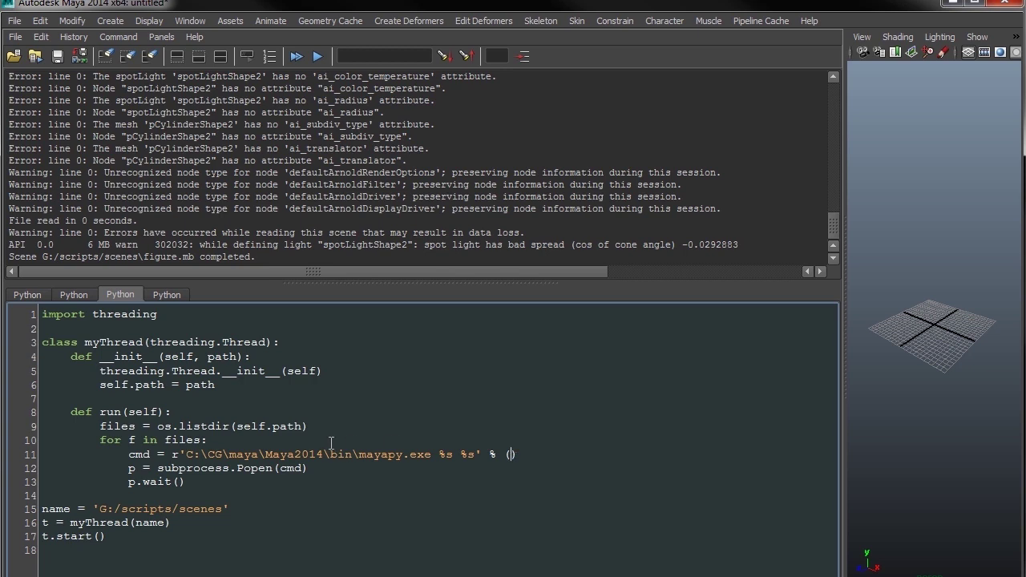
pyautogui.write("'")
pyautogui.hotkey('ctrl', 'v')
pyautogui.write("'")
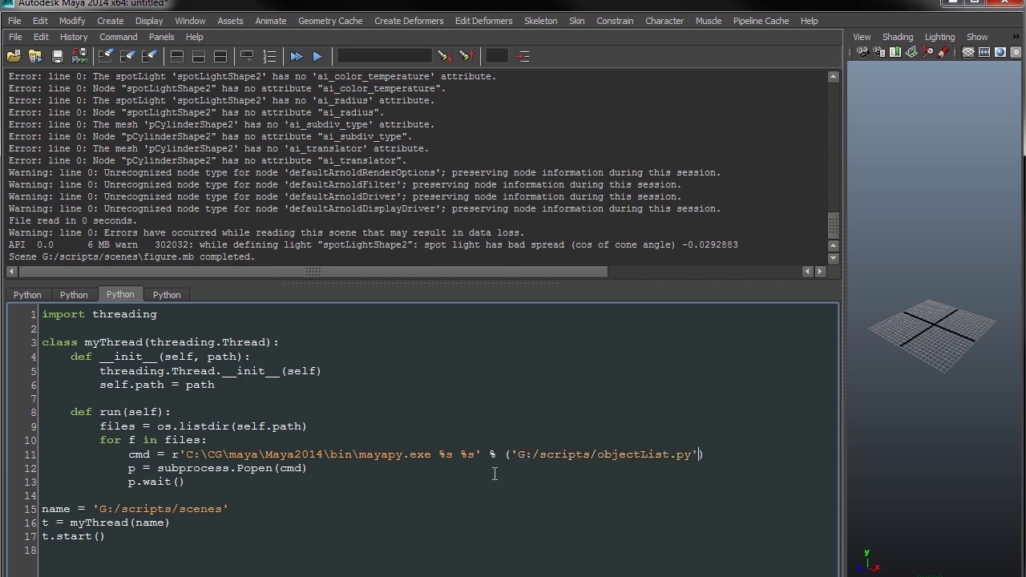
# Step: Copy the scenes folder path and paste it into line 11 as the second argument
pyautogui.hotkey('alt', 'Tab')
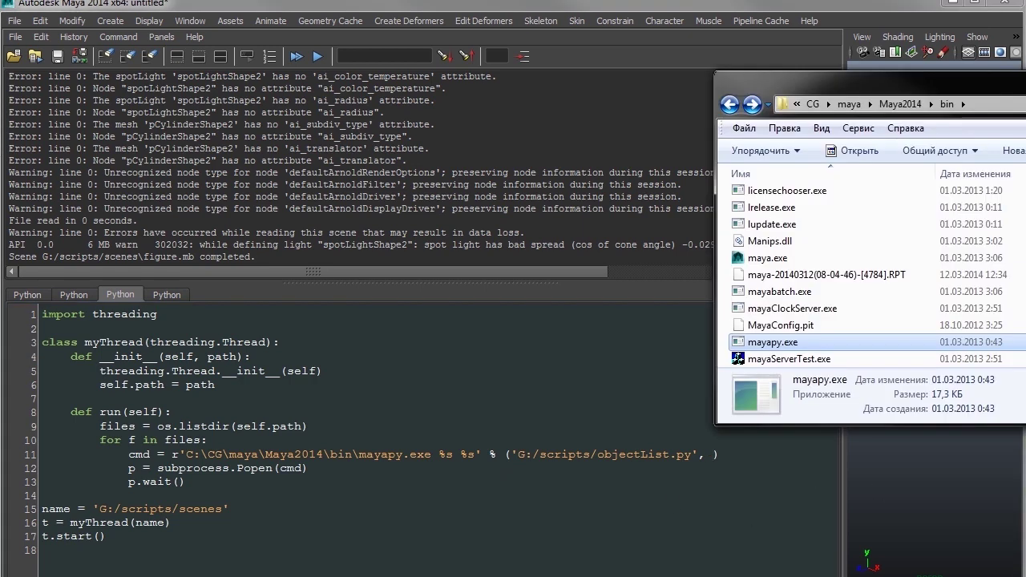
pyautogui.click(361, 564)
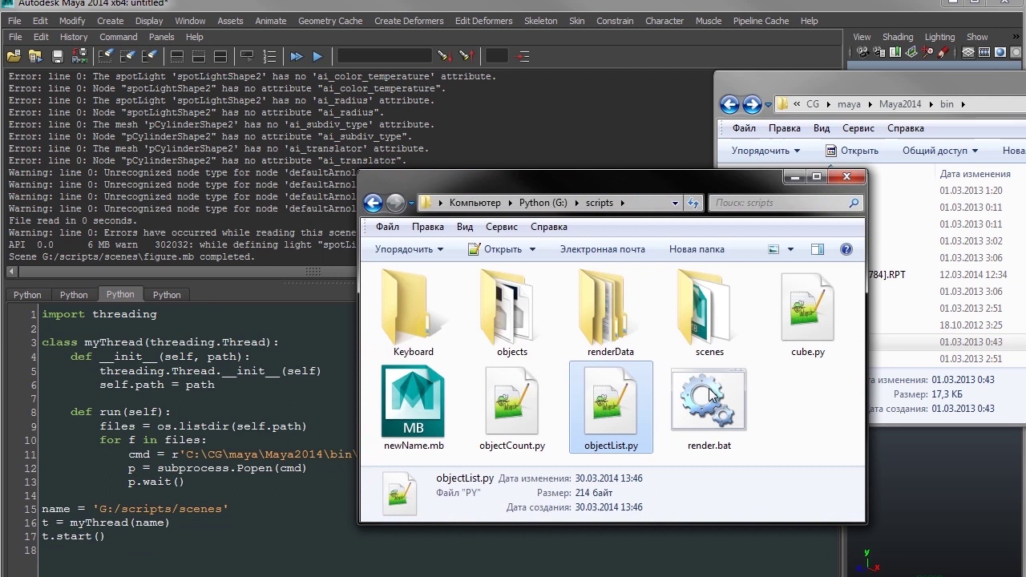
pyautogui.rightClick(721, 345)
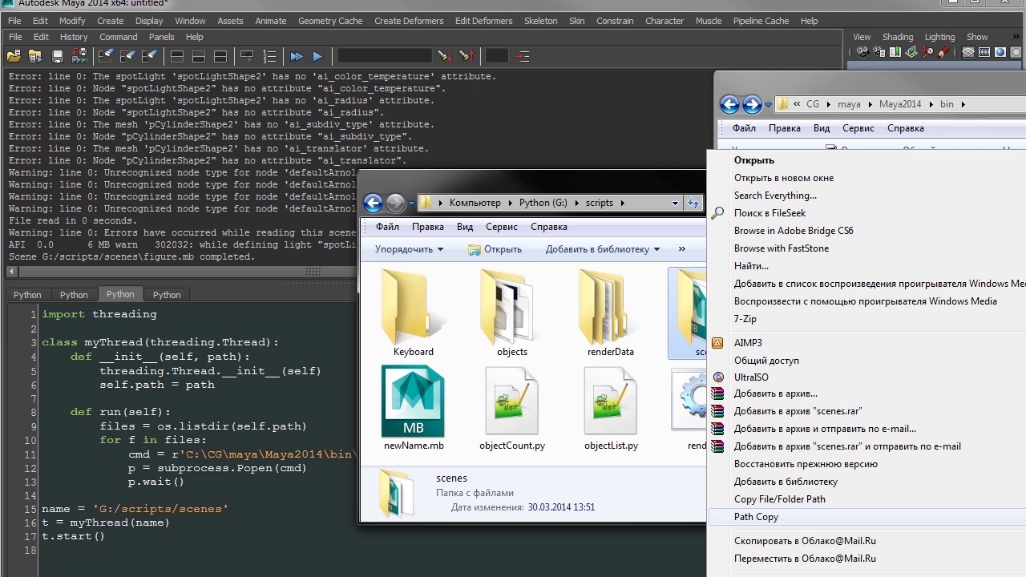
pyautogui.click(755, 517)
pyautogui.click(707, 455)
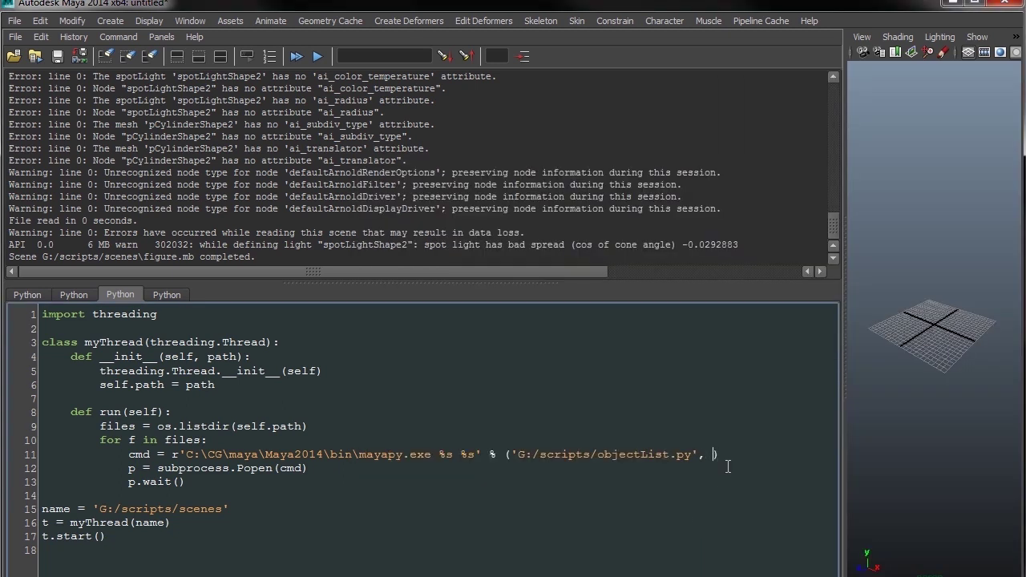
pyautogui.hotkey('ctrl', 'v')
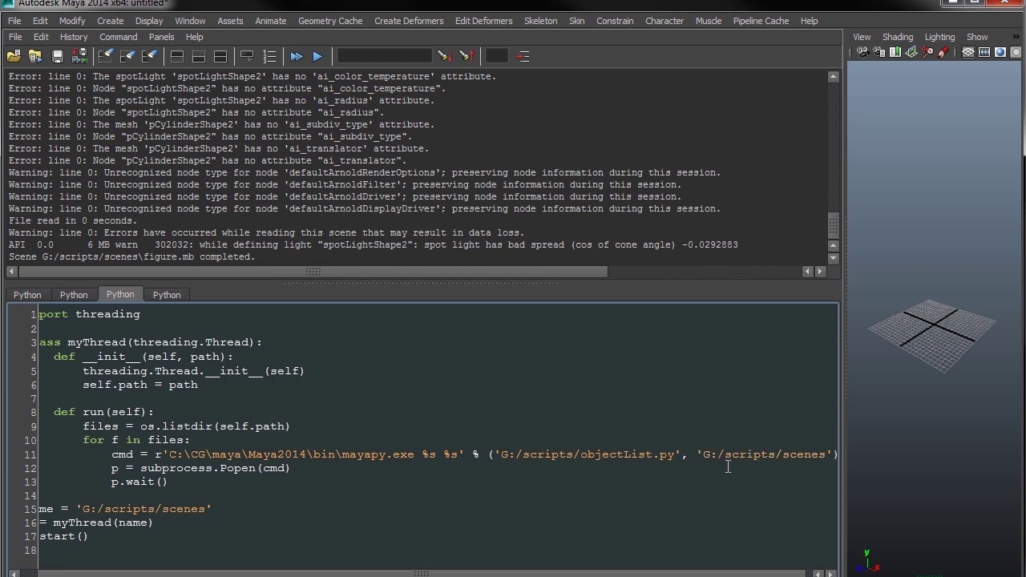
# Step: Replace the Render.exe command string on line 12 with the mayapy.exe objectList.py command
pyautogui.moveTo(842, 400); pyautogui.dragTo(887, 417)
pyautogui.moveTo(856, 454); pyautogui.dragTo(172, 454)
pyautogui.click(181, 294)
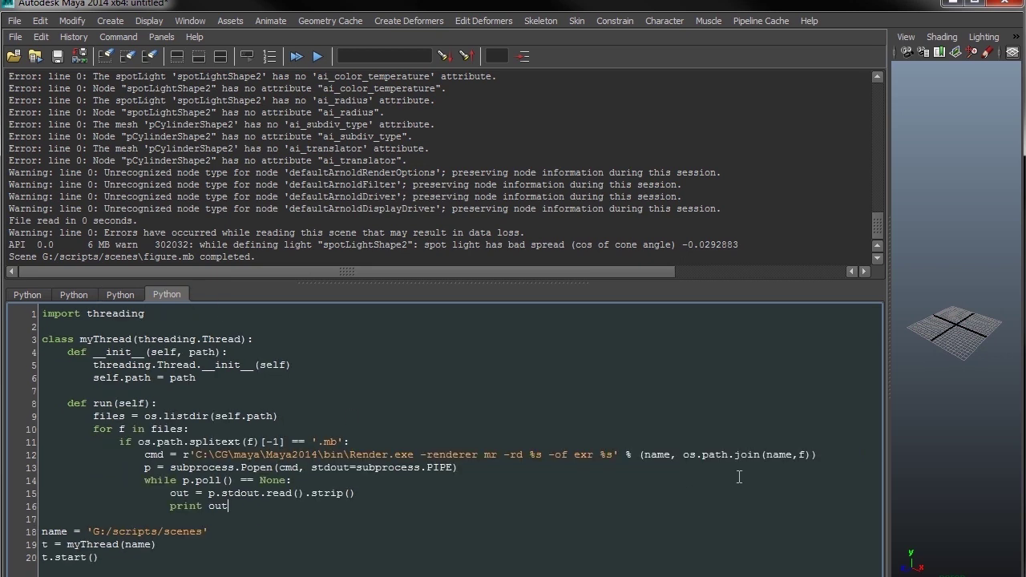
pyautogui.moveTo(815, 455); pyautogui.dragTo(183, 454)
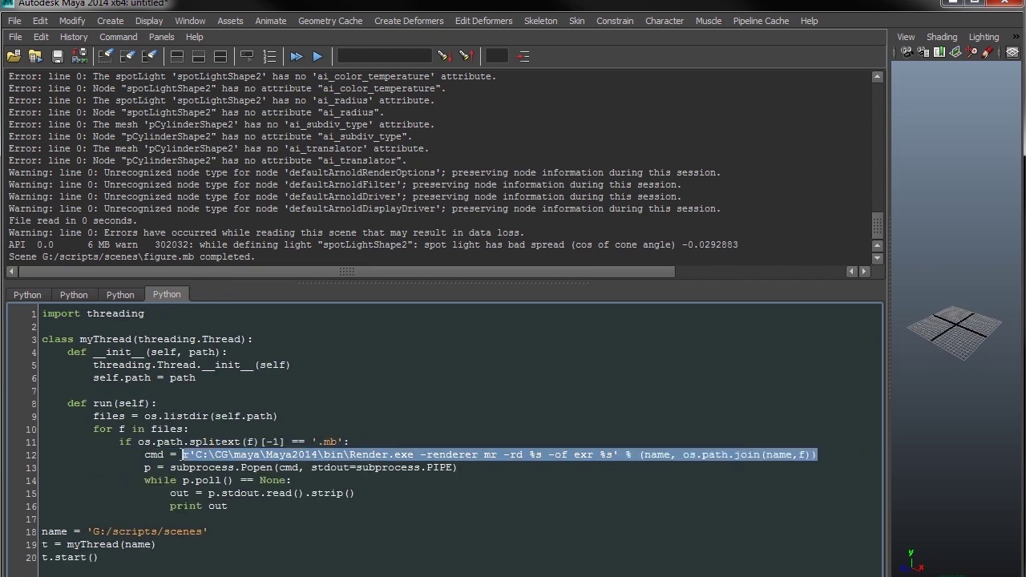
pyautogui.hotkey('ctrl', 'v')
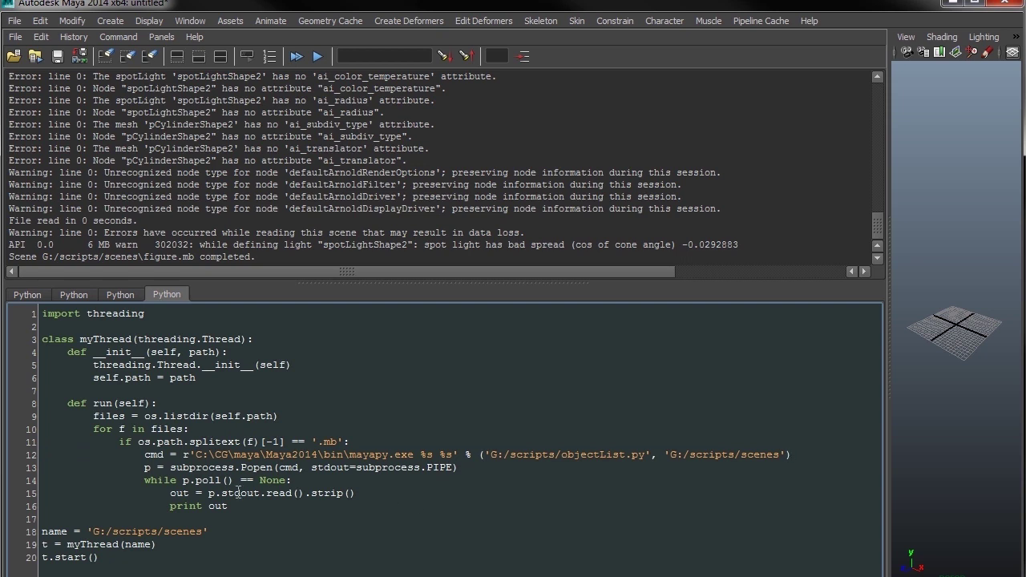
# Step: Clear history, execute the script, and review the output's 'Error reading file' failure
pyautogui.moveTo(298, 284); pyautogui.dragTo(297, 296)
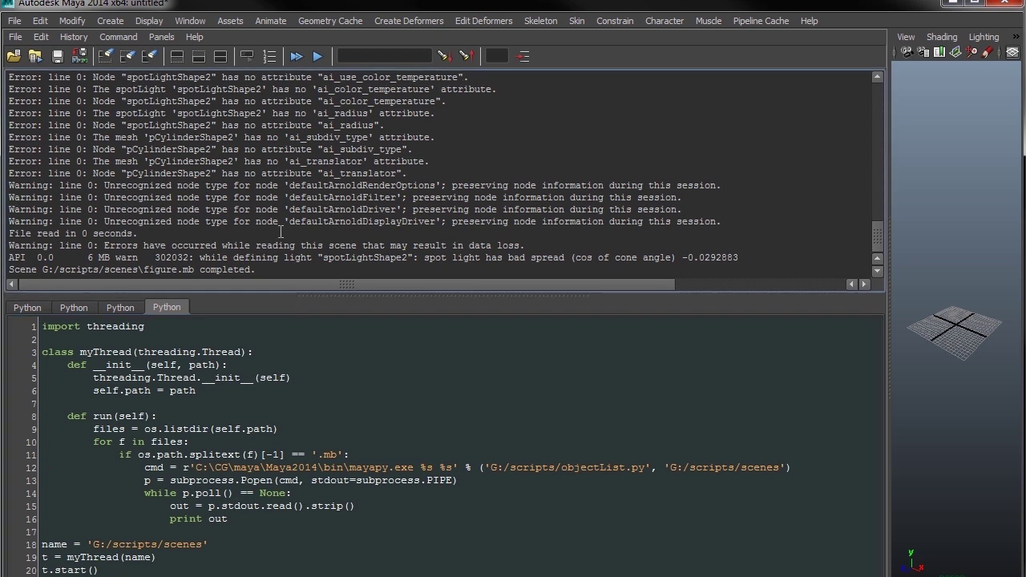
pyautogui.click(105, 57)
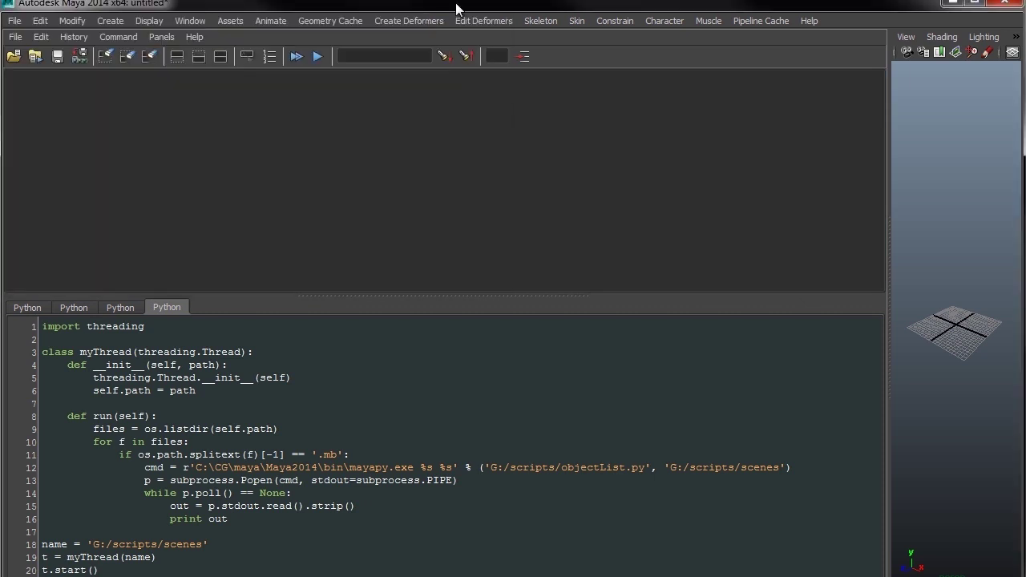
pyautogui.click(296, 56)
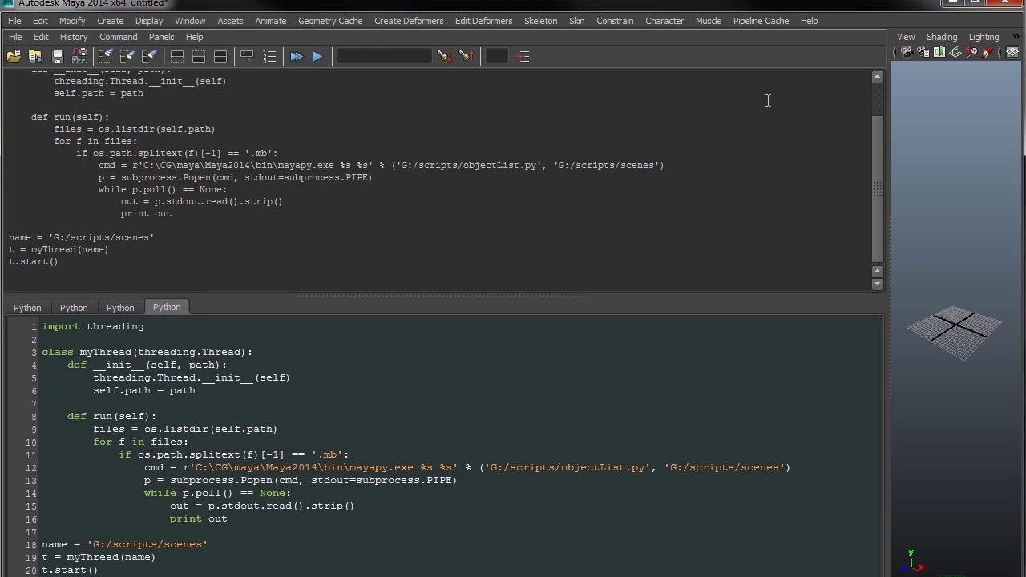
pyautogui.click(158, 260)
pyautogui.scroll(3, 160, 261)
pyautogui.scroll(3, 160, 259)
pyautogui.scroll(3, 160, 260)
pyautogui.scroll(3, 161, 259)
pyautogui.scroll(3, 161, 259)
pyautogui.scroll(3, 161, 260)
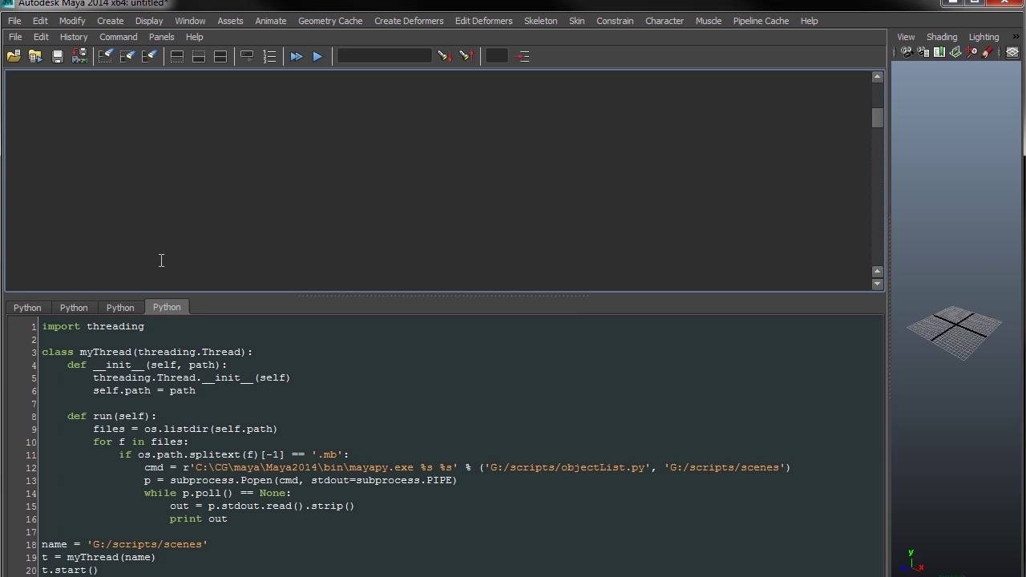
pyautogui.scroll(2, 161, 259)
pyautogui.scroll(3, 161, 260)
pyautogui.moveTo(233, 226); pyautogui.dragTo(180, 190)
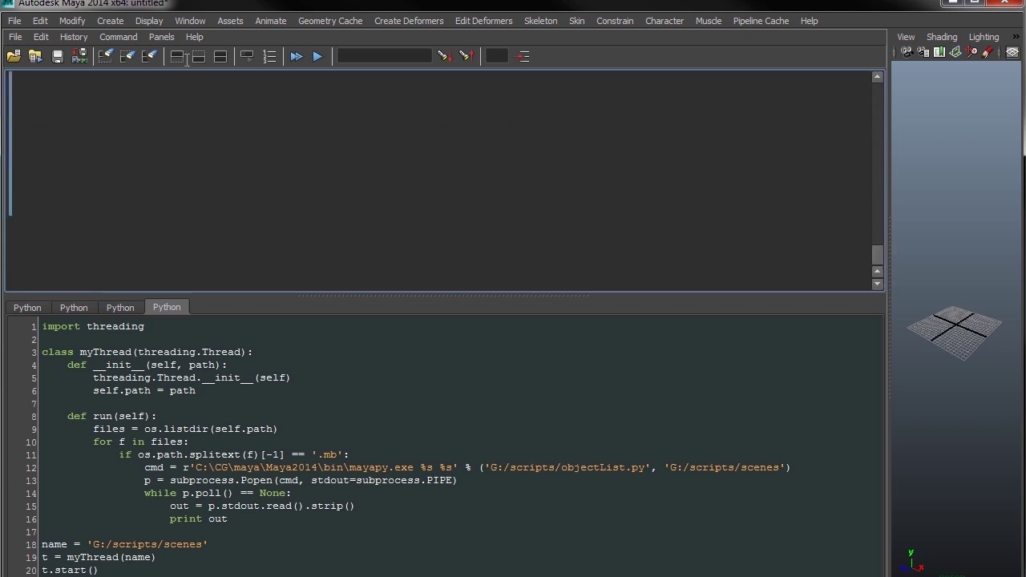
pyautogui.click(180, 189)
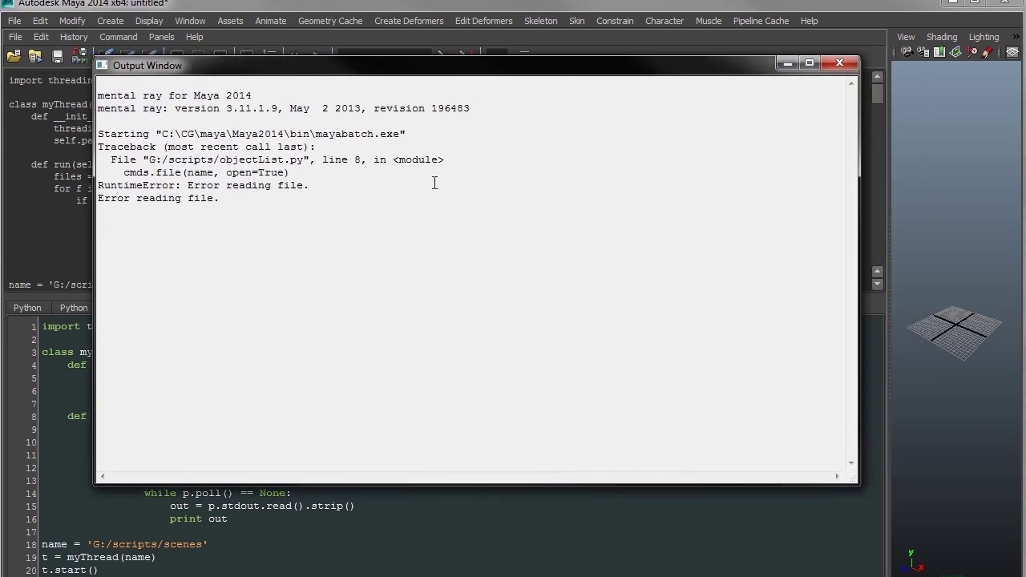
# Step: Dismiss the 'Error reading file' Output Window and arrange the objectList.py Notepad++ window beside Maya
pyautogui.moveTo(187, 187); pyautogui.dragTo(311, 188)
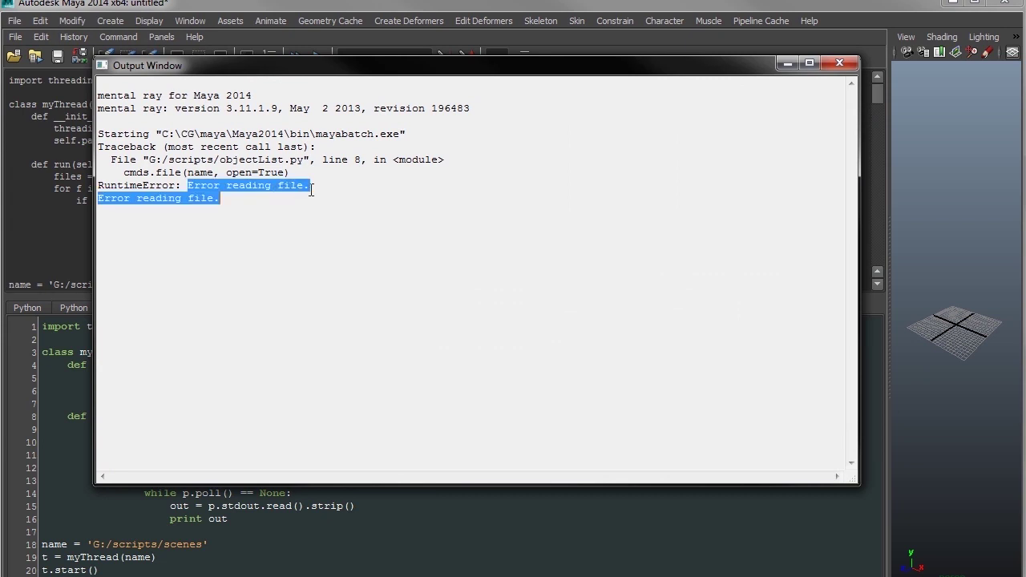
pyautogui.click(388, 176)
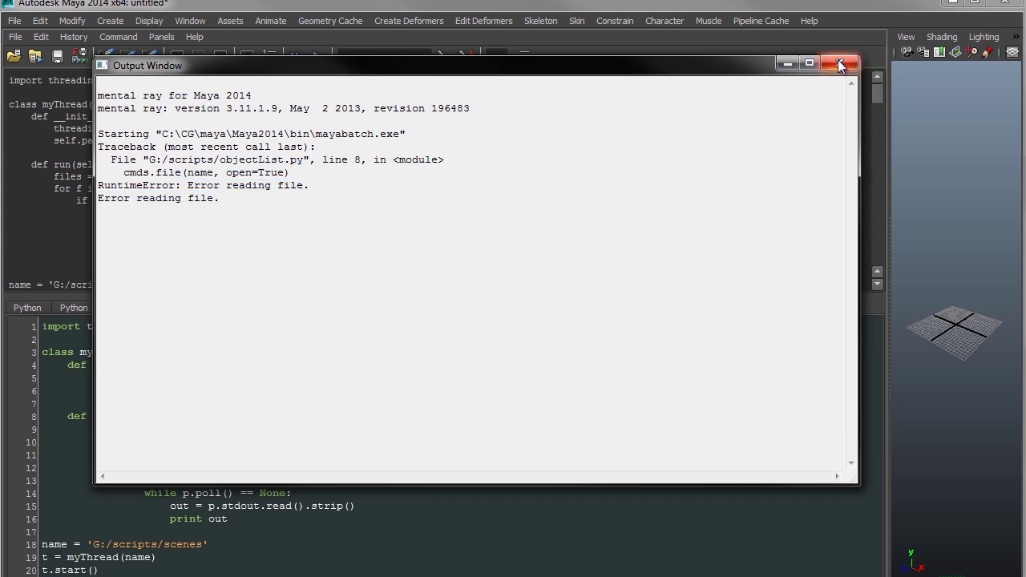
pyautogui.click(838, 64)
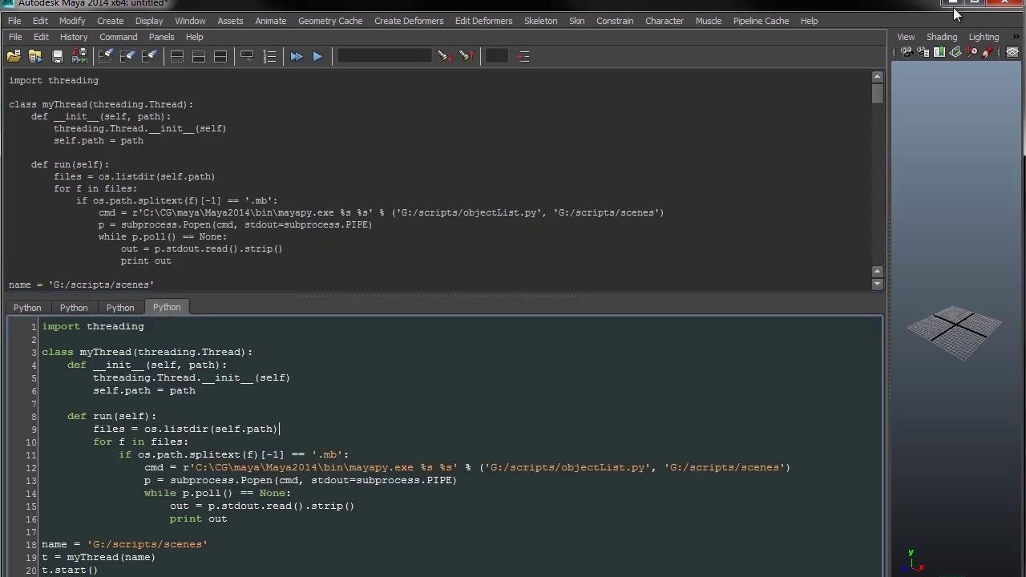
pyautogui.click(953, 5)
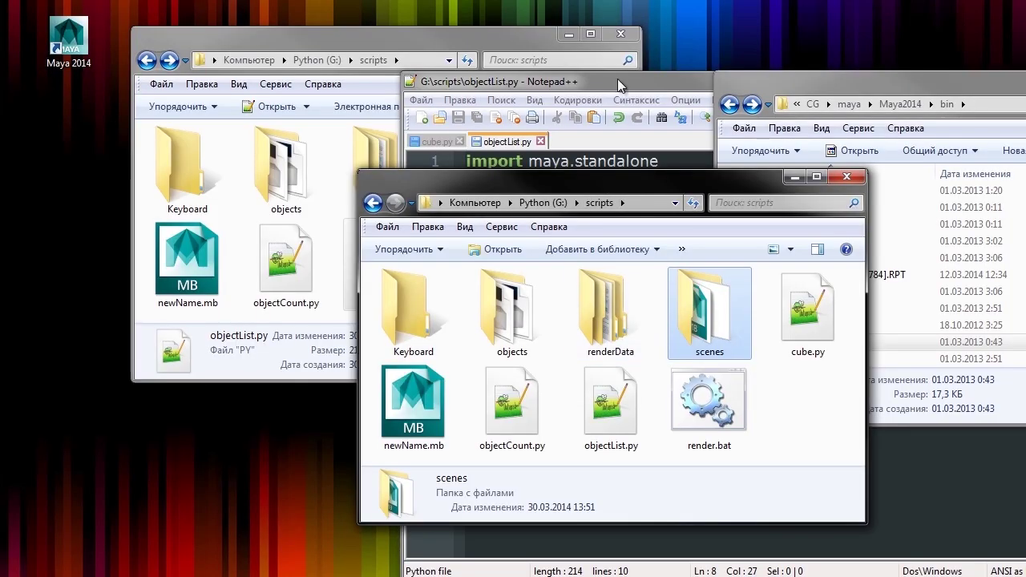
pyautogui.moveTo(617, 78); pyautogui.dragTo(464, 75)
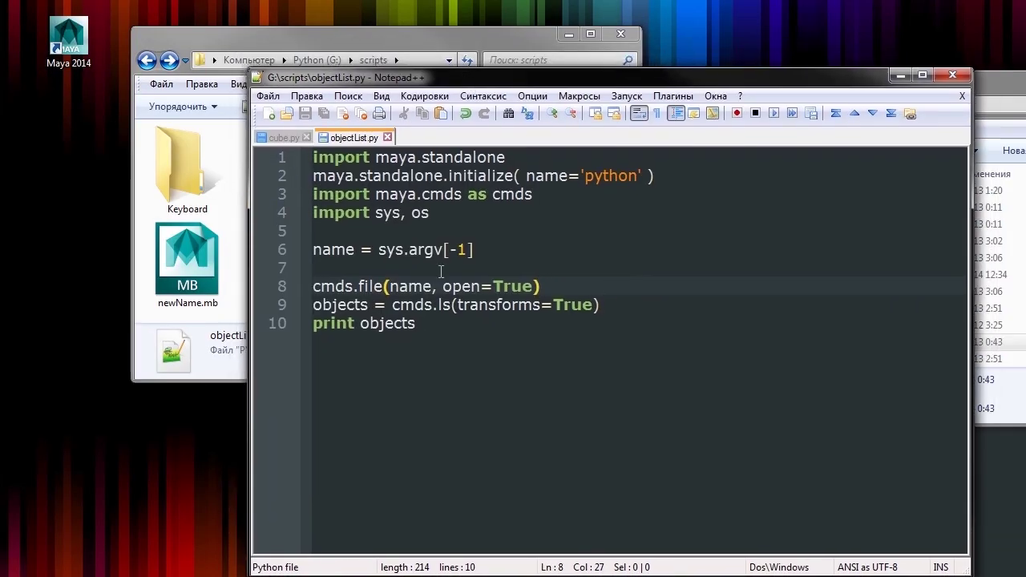
pyautogui.moveTo(355, 249); pyautogui.dragTo(313, 250)
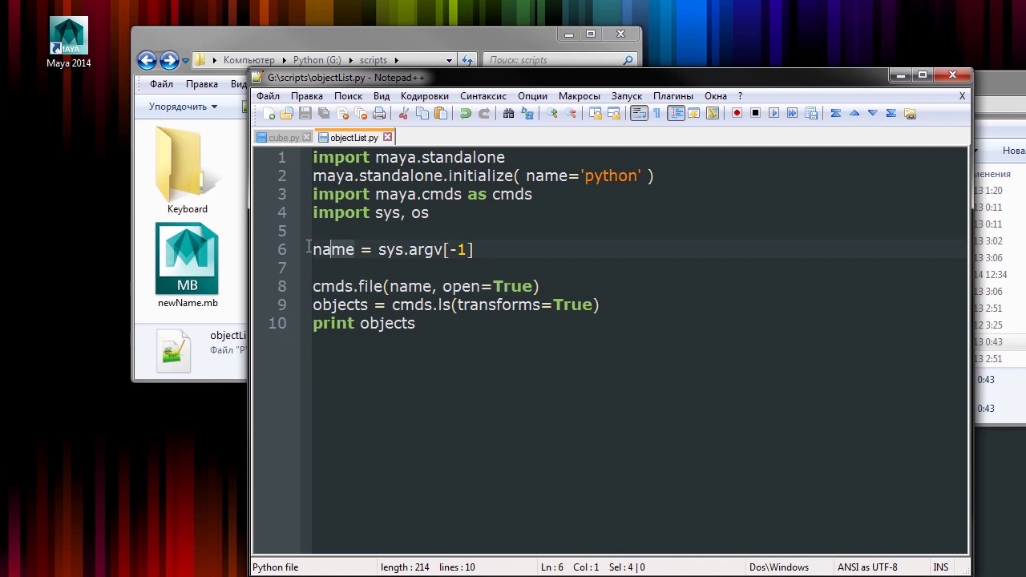
pyautogui.moveTo(536, 87); pyautogui.dragTo(566, 81)
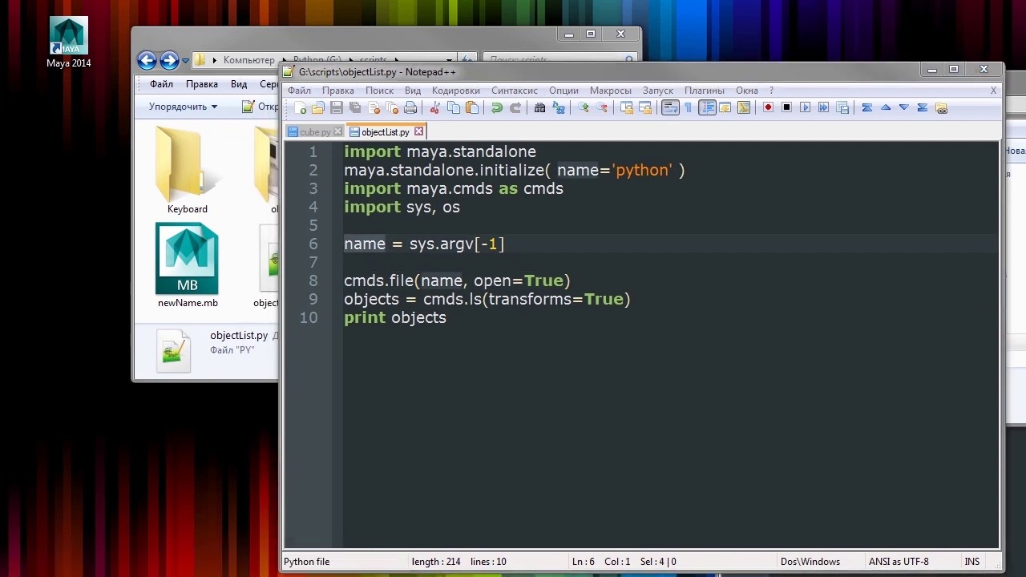
pyautogui.click(308, 563)
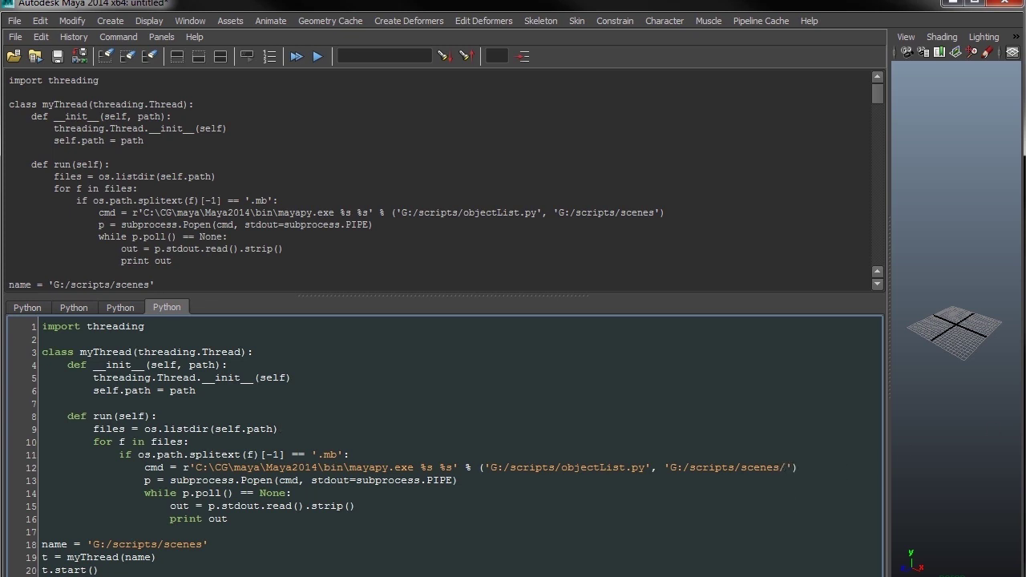
# Step: Append '/figure.mb' to the scenes path on line 12, then clear the history
pyautogui.click(465, 563)
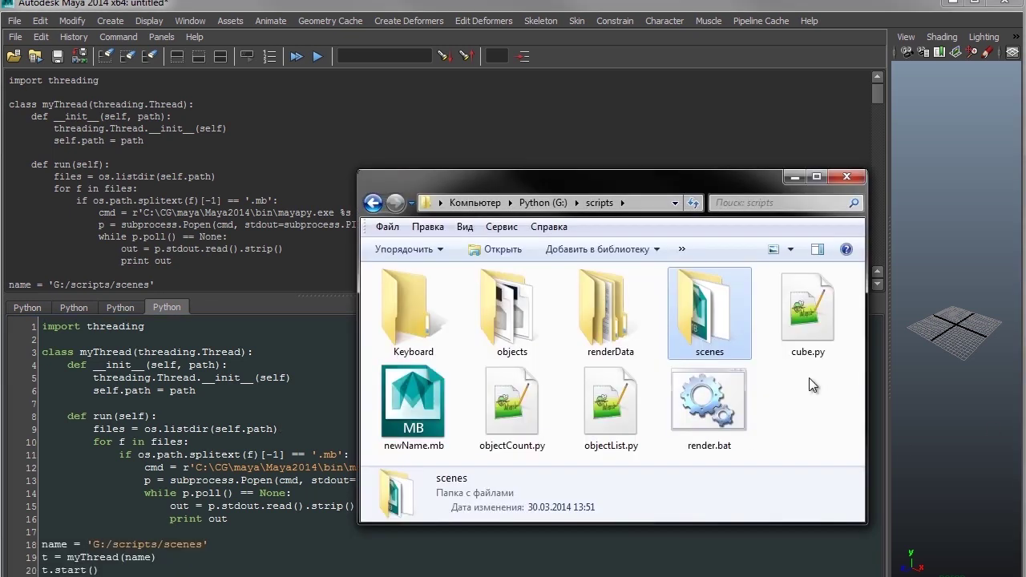
pyautogui.doubleClick(725, 309)
pyautogui.click(530, 332)
pyautogui.press('F2')
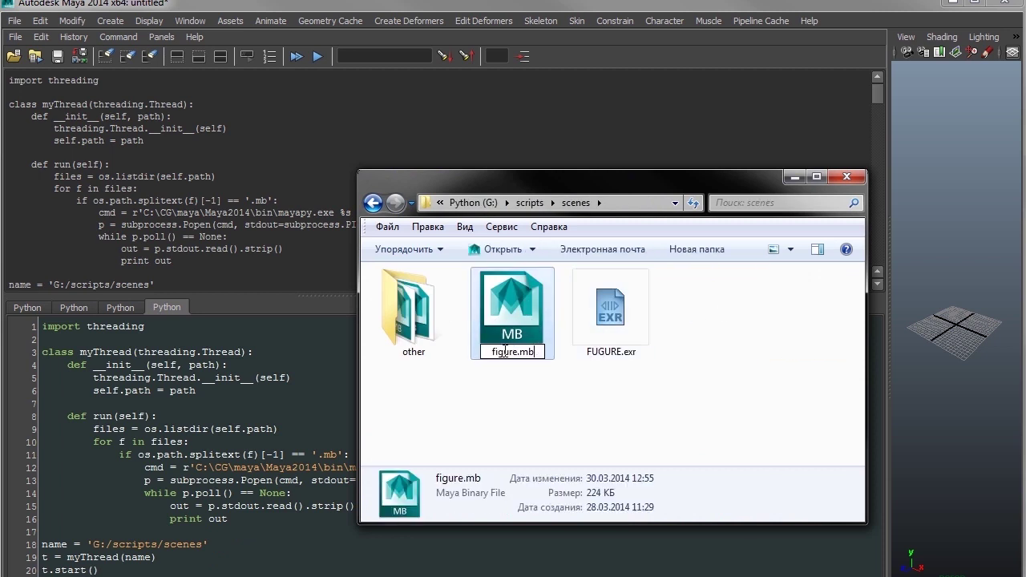
pyautogui.hotkey('ctrl', 'c')
pyautogui.click(773, 467)
pyautogui.write('/')
pyautogui.hotkey('ctrl', 'v')
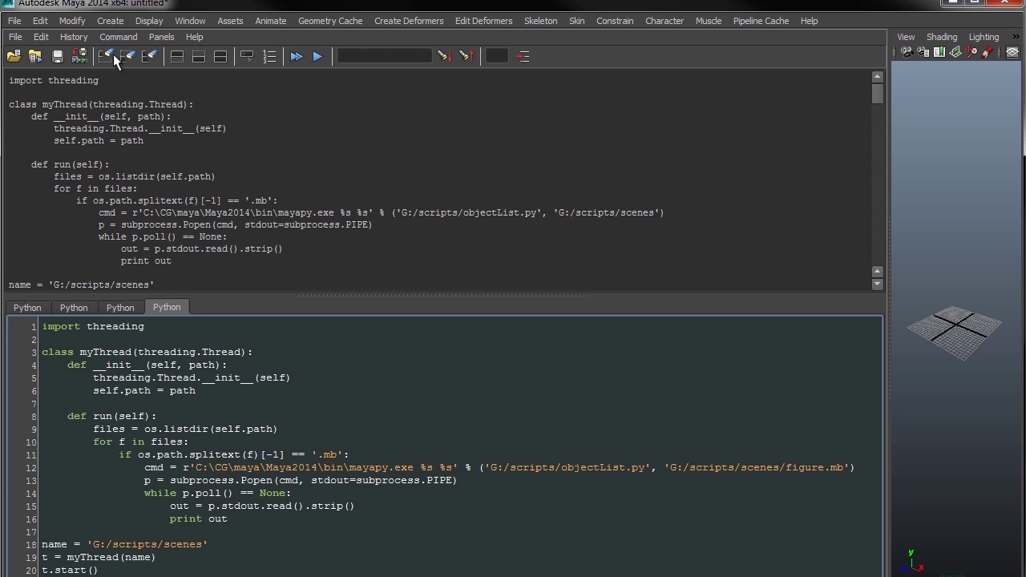
pyautogui.click(109, 52)
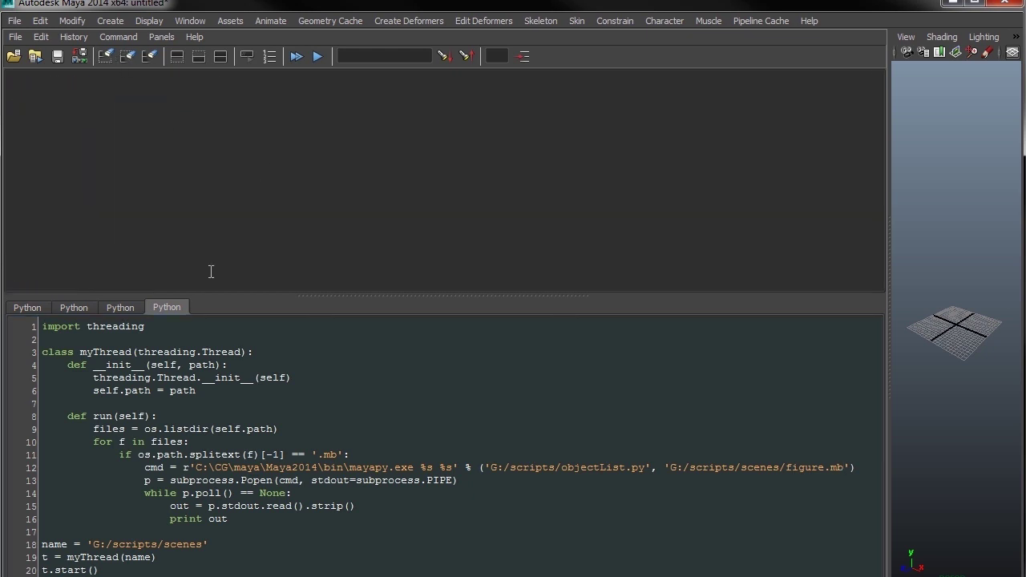
# Step: Run the script to list figure.mb's objects, then add shell=True to the Popen call on line 13
pyautogui.click(296, 57)
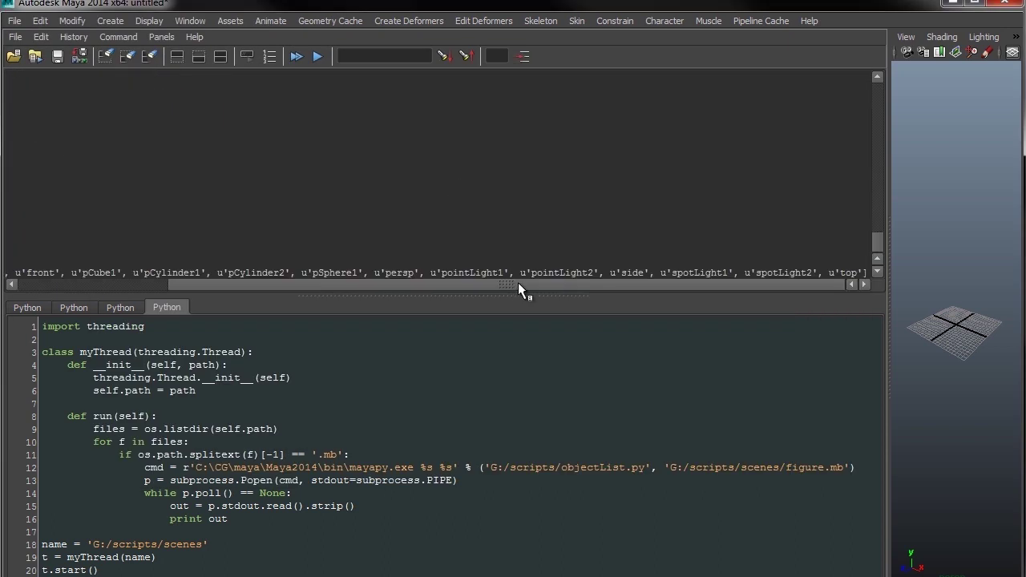
pyautogui.moveTo(518, 282)
pyautogui.mouseDown()
pyautogui.moveTo(329, 289)
pyautogui.moveTo(567, 287)
pyautogui.moveTo(328, 281)
pyautogui.mouseUp()
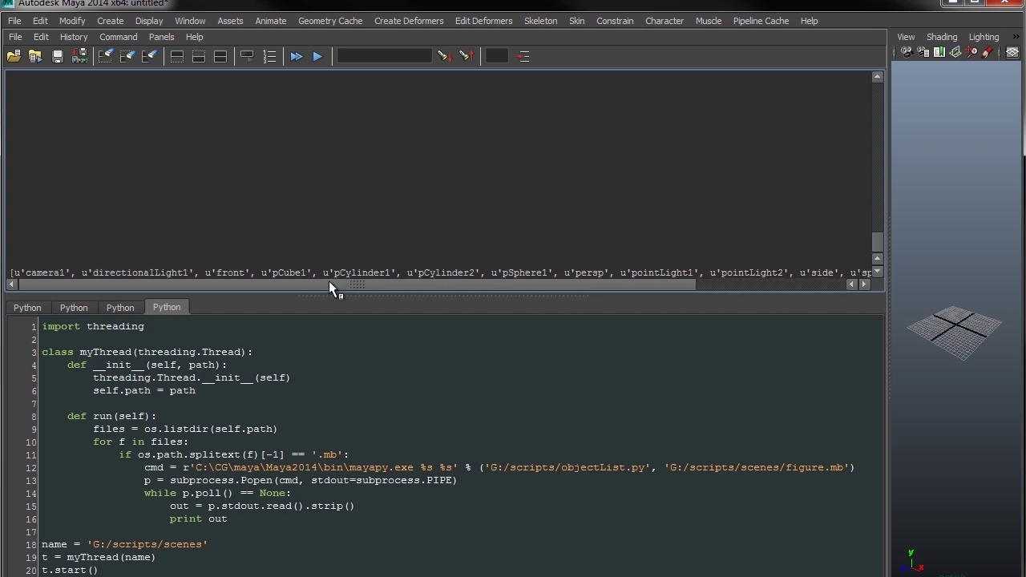
pyautogui.click(309, 479)
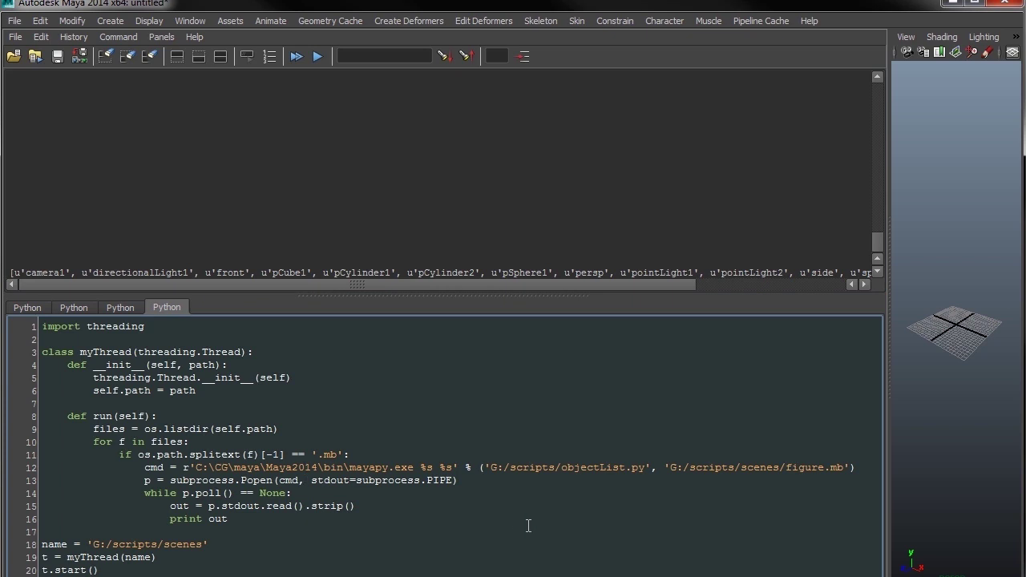
pyautogui.write('shell=True, s')
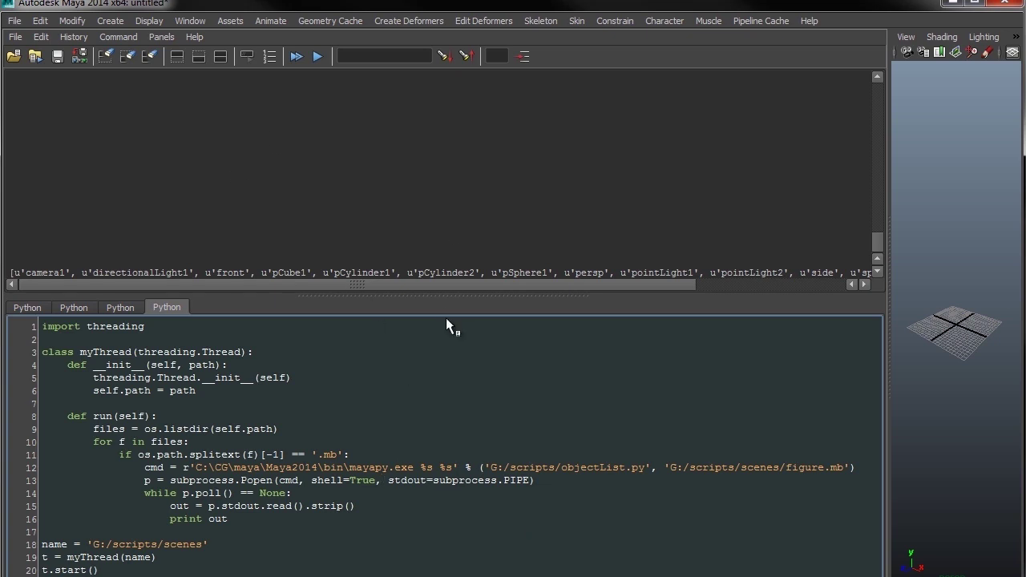
# Step: Inspect the start of the printed object list in the history pane
pyautogui.click(261, 283)
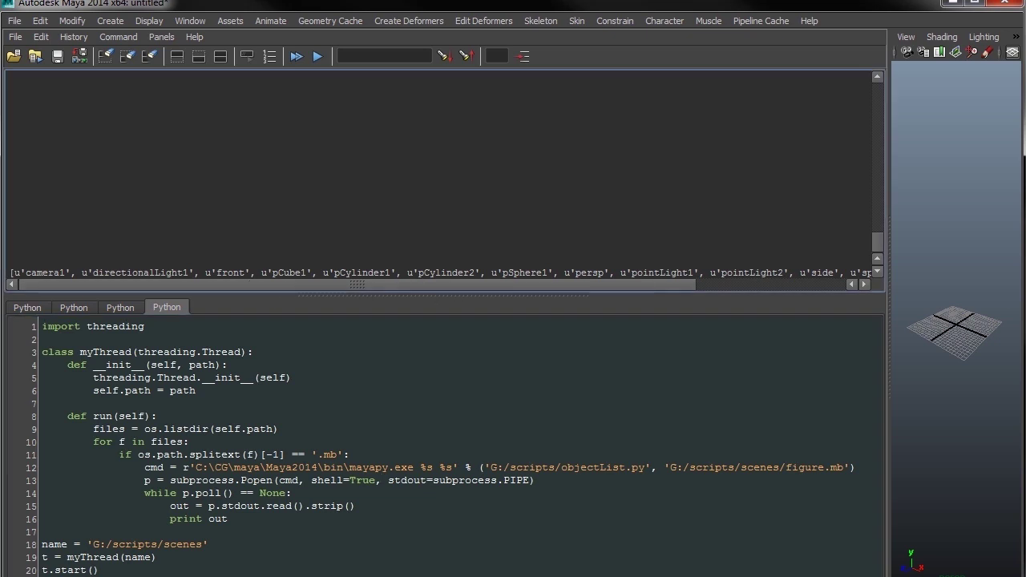
pyautogui.moveTo(13, 273); pyautogui.dragTo(89, 270)
pyautogui.click(118, 273)
# Step: Change line 10 of objectList.py to print '>>>'+str(objects)
pyautogui.click(361, 565)
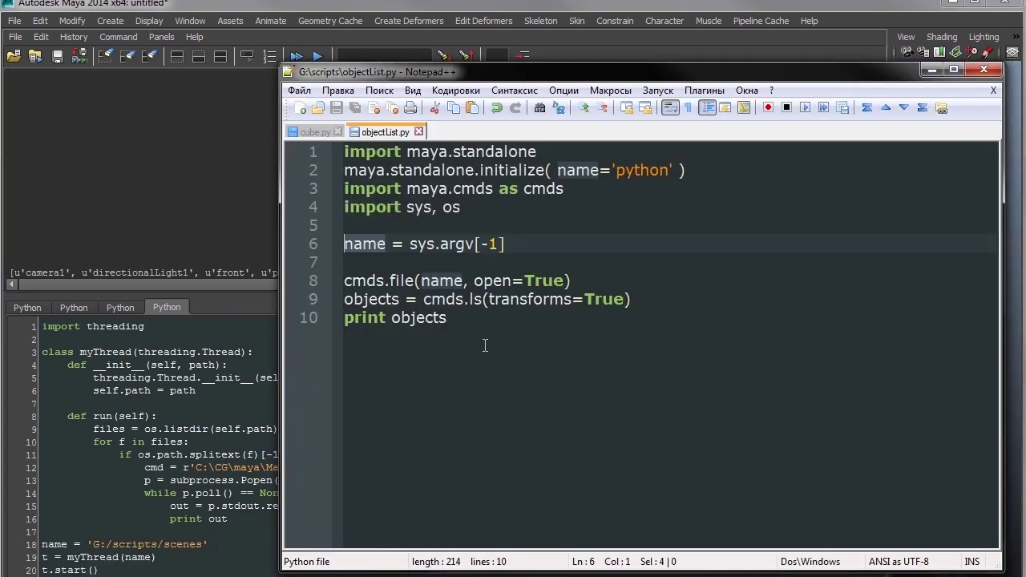
pyautogui.click(462, 318)
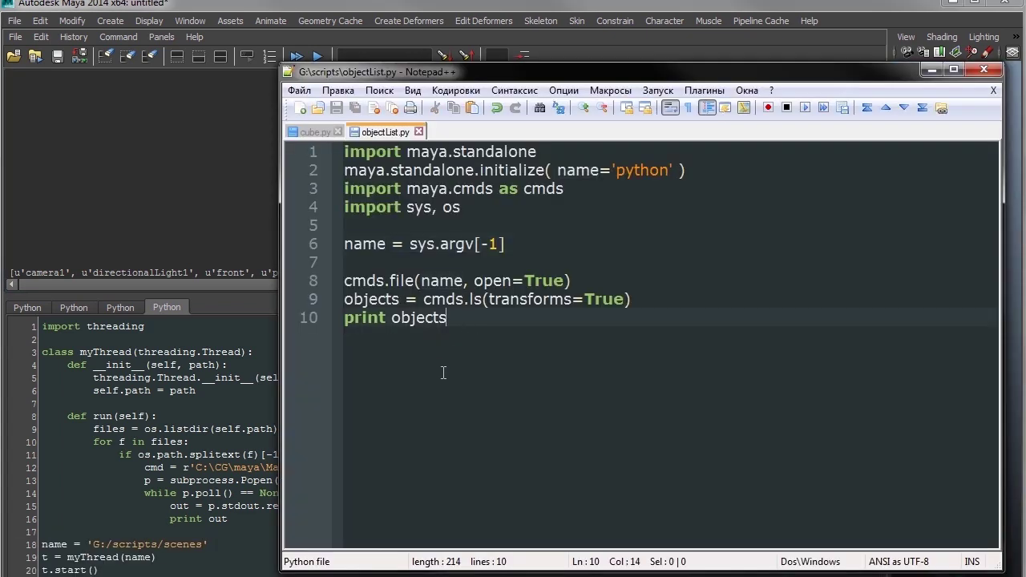
pyautogui.click(389, 319)
pyautogui.write("'>>>'")
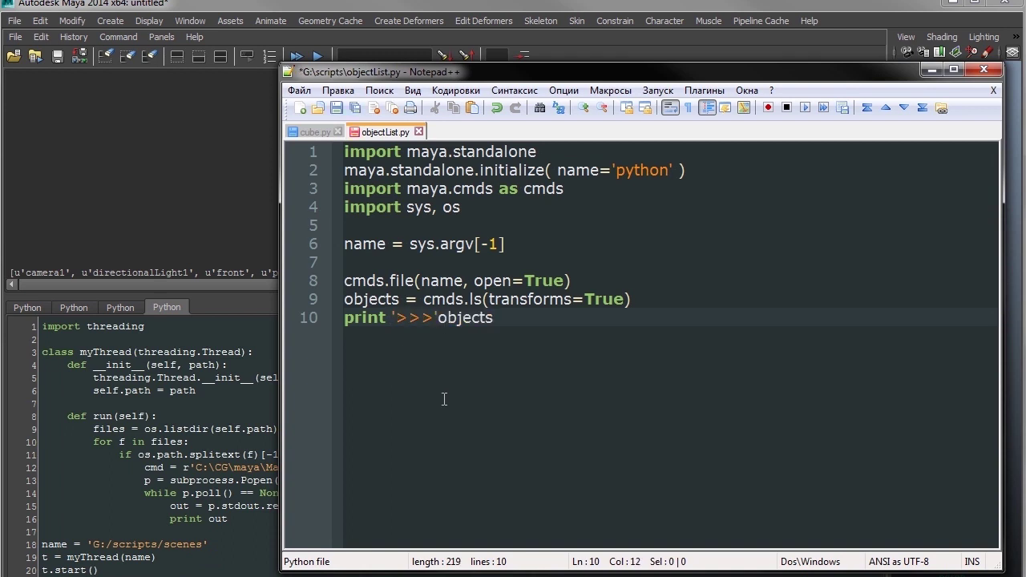
pyautogui.write(',')
pyautogui.press('BackSpace')
pyautogui.press('Left')
pyautogui.write('+')
pyautogui.press('BackSpace')
pyautogui.press('Right')
pyautogui.write('+str(')
pyautogui.press('End')
pyautogui.write(')')
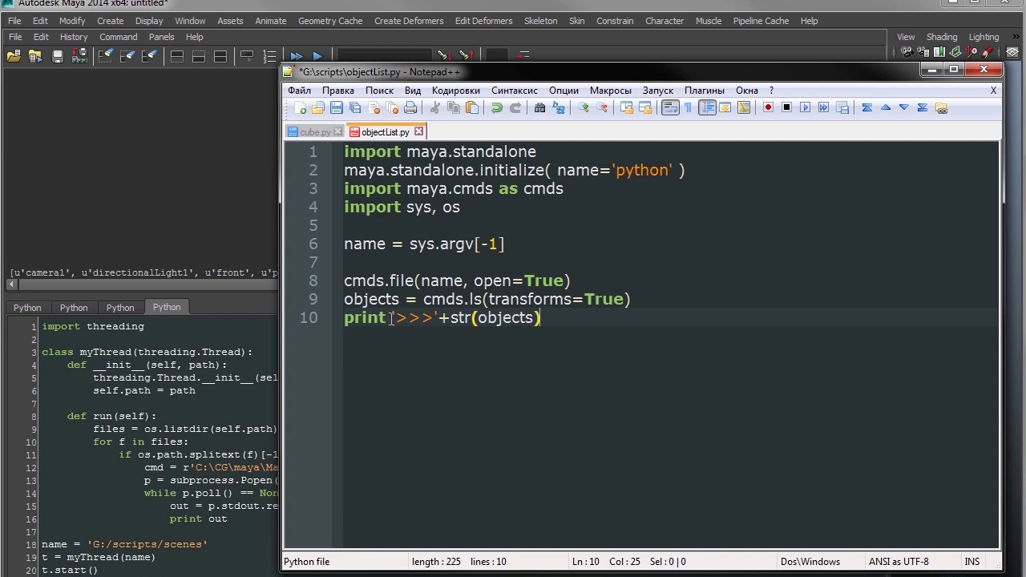
# Step: Save objectList.py and return to Maya
pyautogui.moveTo(393, 318); pyautogui.dragTo(434, 318)
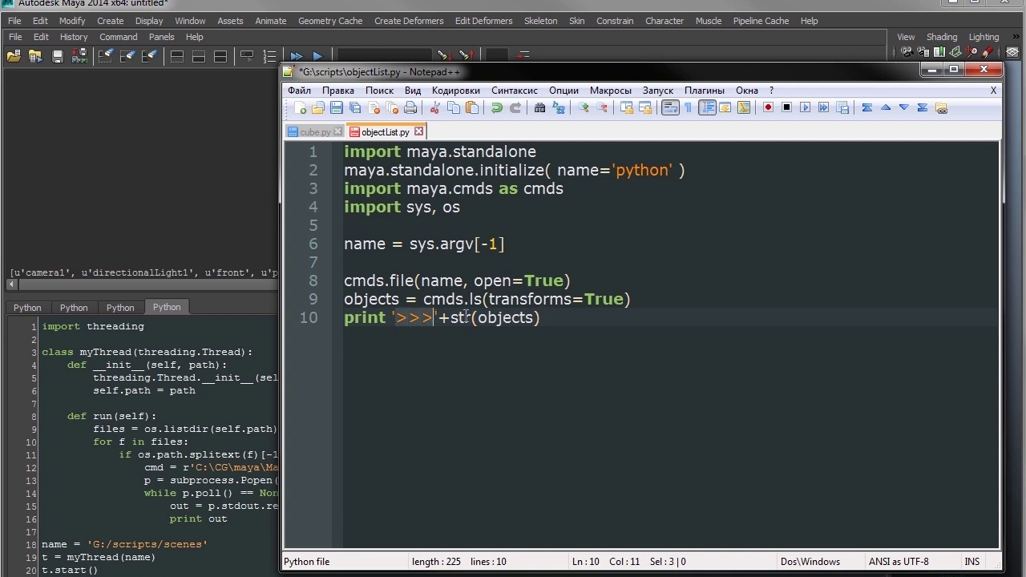
pyautogui.click(579, 320)
pyautogui.hotkey('ctrl', 's')
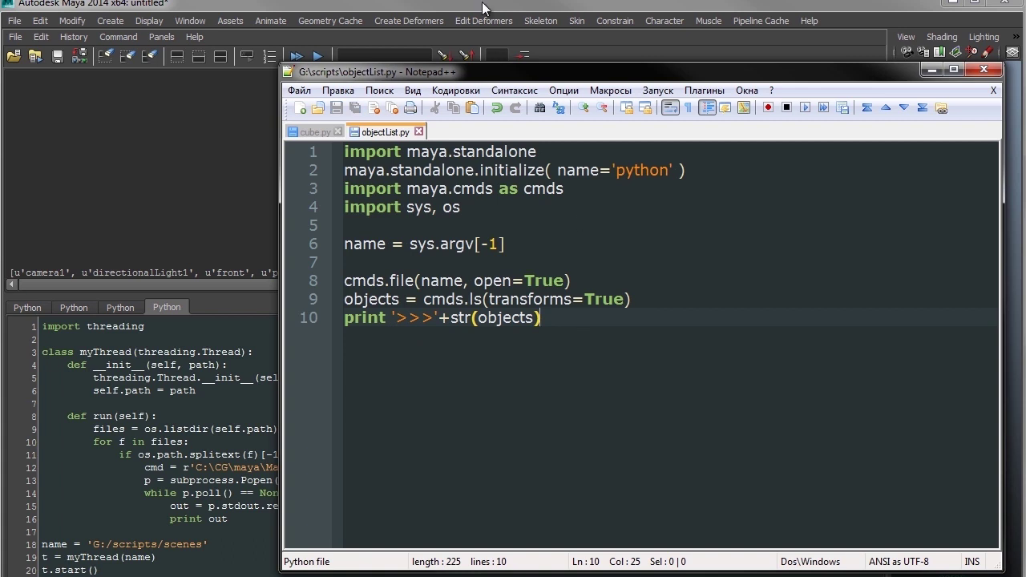
pyautogui.click(487, 10)
# Step: Replace 'print out' on line 16 with an if '>>>' in out: check that prints out
pyautogui.moveTo(227, 518); pyautogui.dragTo(170, 518)
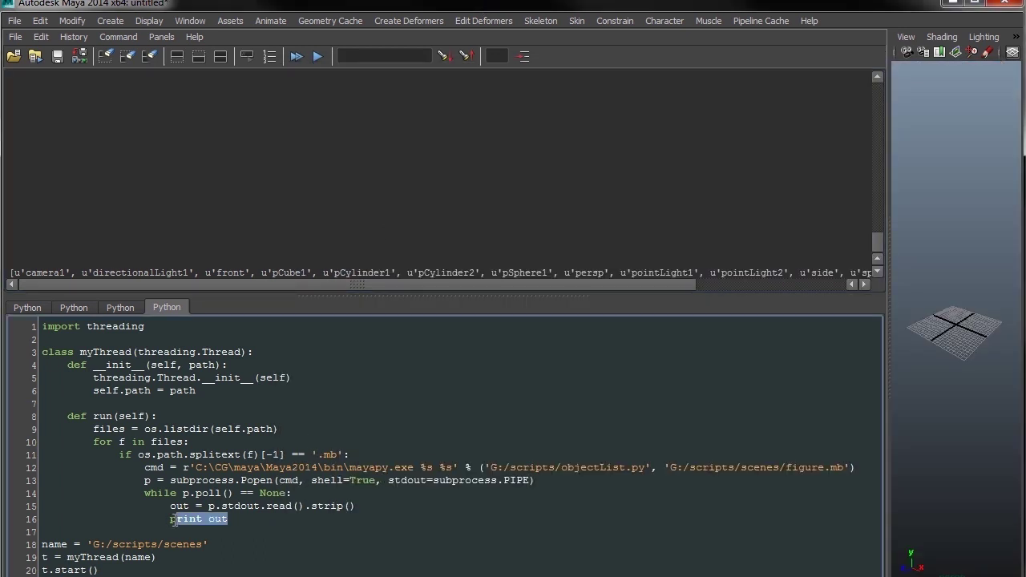
pyautogui.keyDown('ctrl'); pyautogui.scroll(1, 182, 524); pyautogui.keyUp('ctrl')
pyautogui.keyDown('ctrl'); pyautogui.scroll(2, 217, 525); pyautogui.keyUp('ctrl')
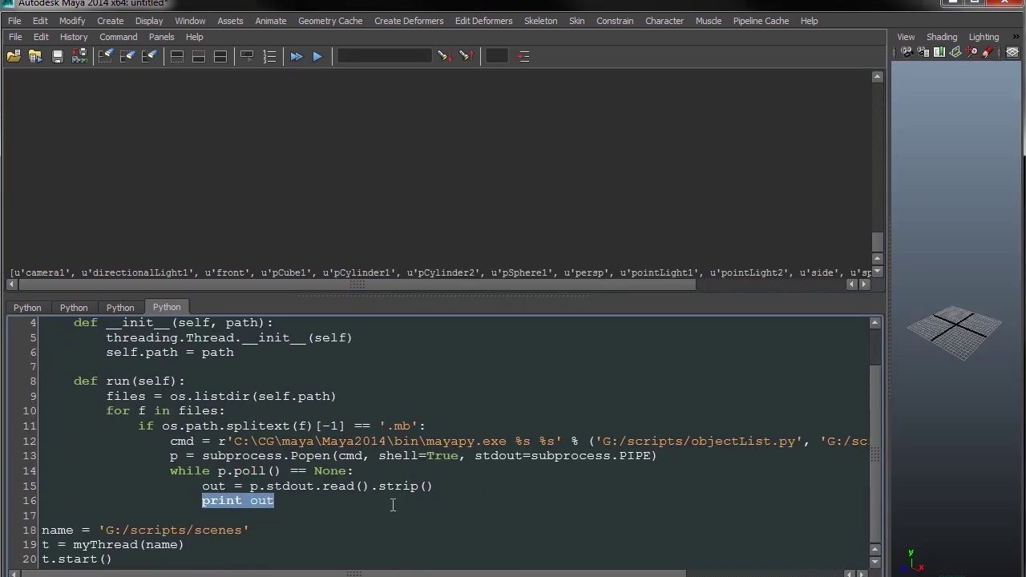
pyautogui.write("if '>>>' in out")
pyautogui.press('Return')
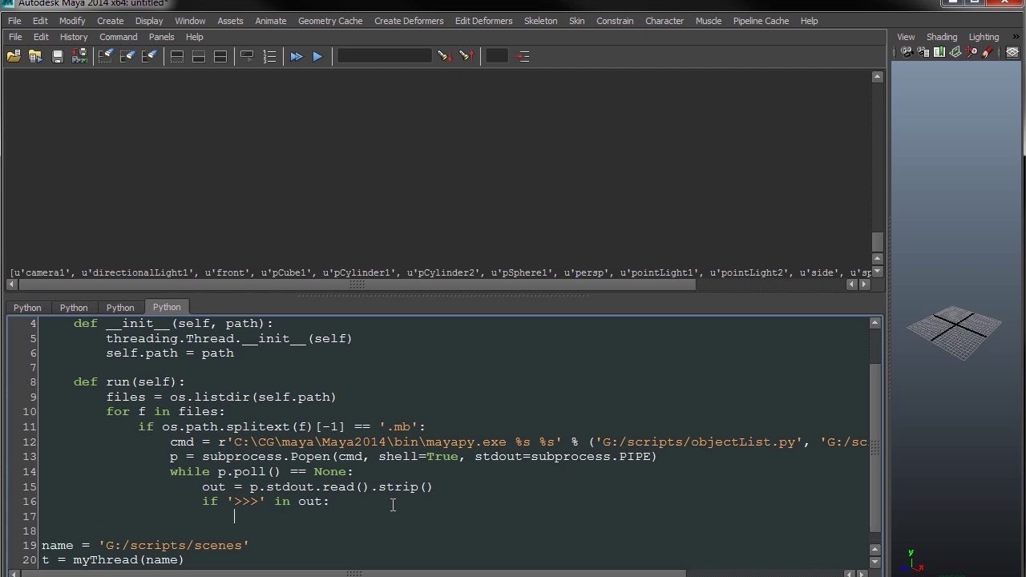
pyautogui.write('print out')
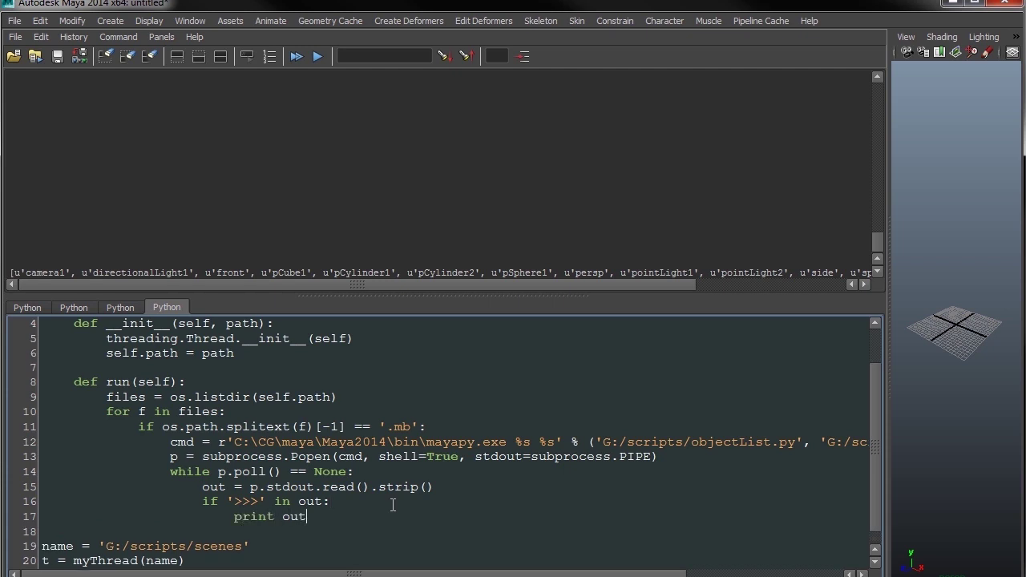
pyautogui.scroll(-1, 393, 505)
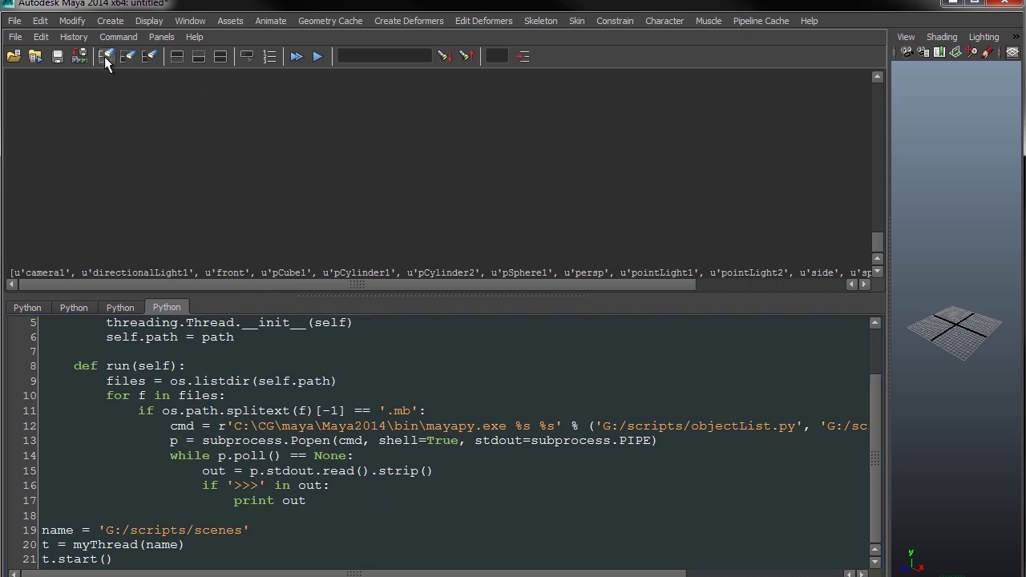
# Step: Execute All and check that history shows one '>>>' line listing figure.mb's objects
pyautogui.click(296, 57)
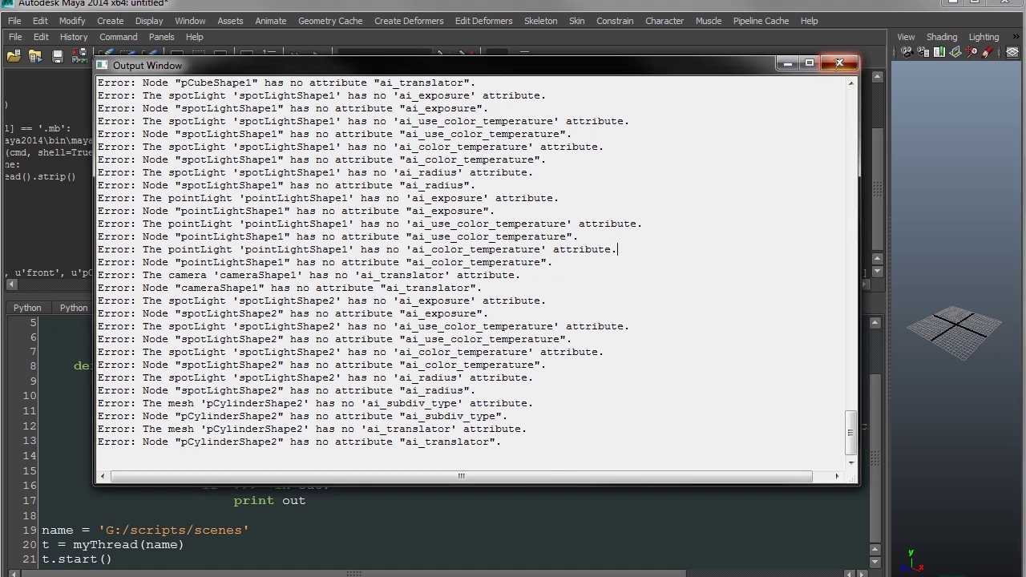
pyautogui.click(840, 65)
pyautogui.moveTo(220, 284)
pyautogui.mouseDown()
pyautogui.moveTo(60, 281)
pyautogui.moveTo(152, 273)
pyautogui.mouseUp()
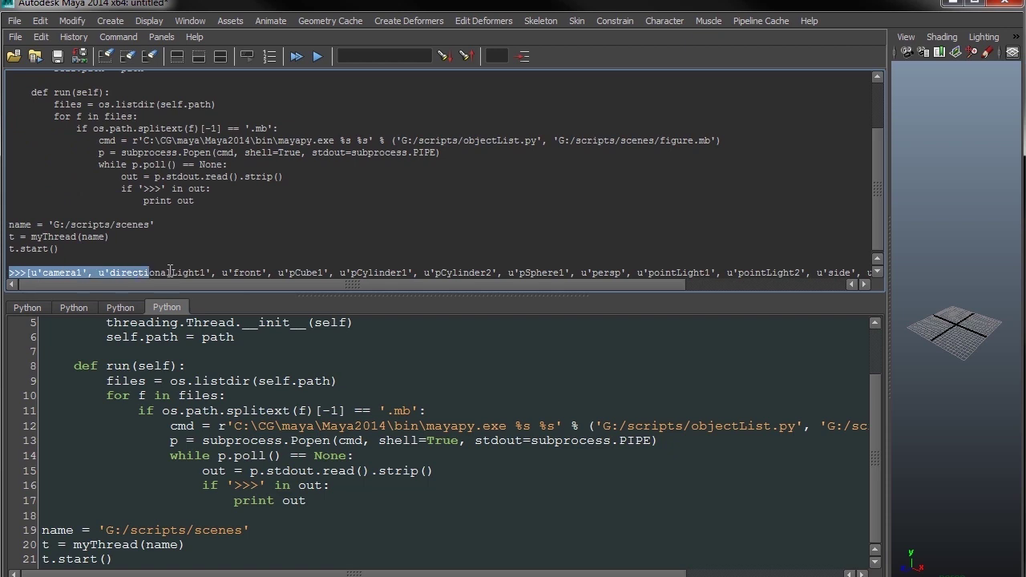
pyautogui.click(152, 272)
pyautogui.click(311, 499)
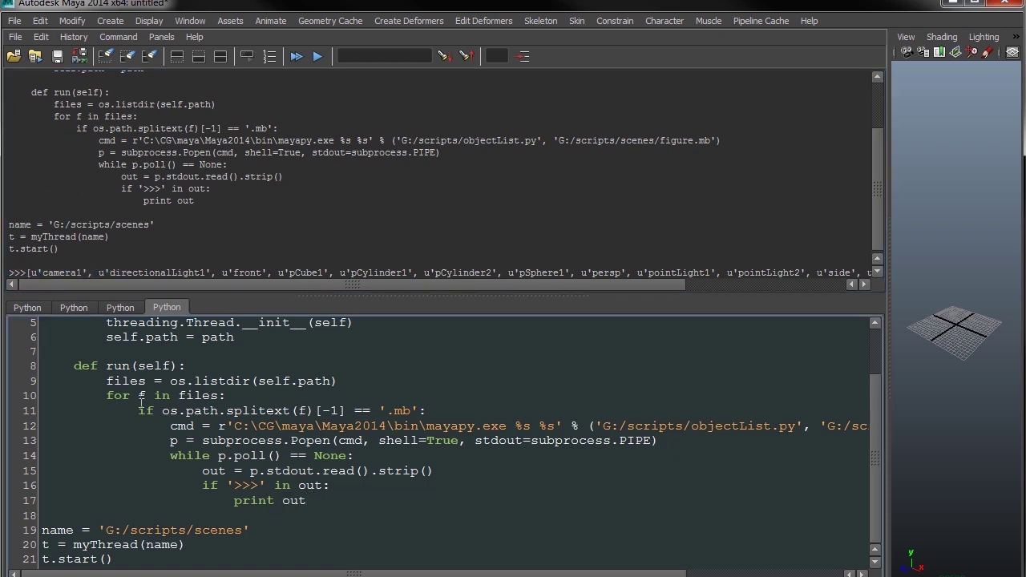
pyautogui.scroll(1, 141, 394)
pyautogui.click(240, 386)
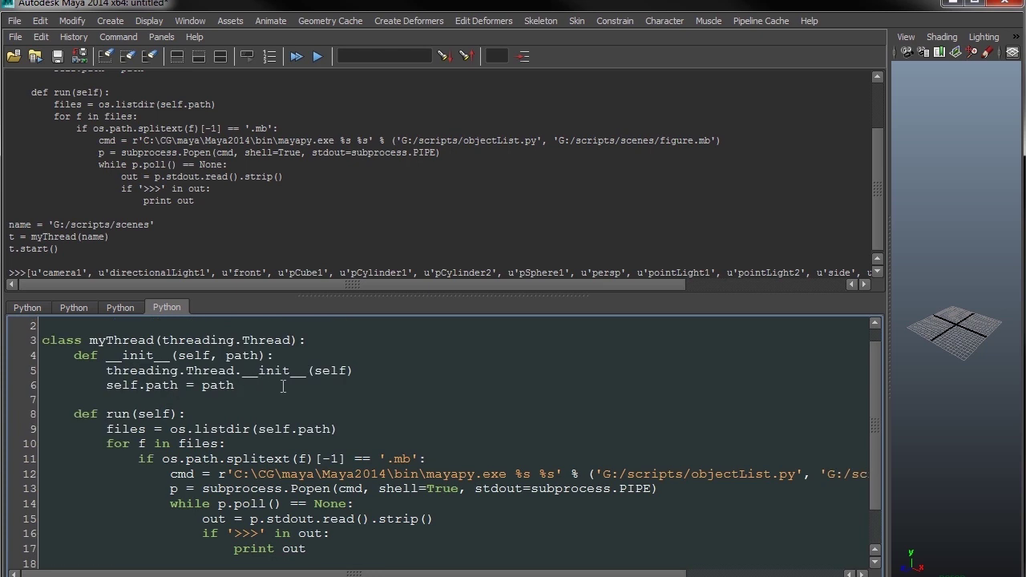
# Step: Add self.listObjects = None below self.path = path in __init__
pyautogui.press('Return')
pyautogui.write('self.listObkects = []')
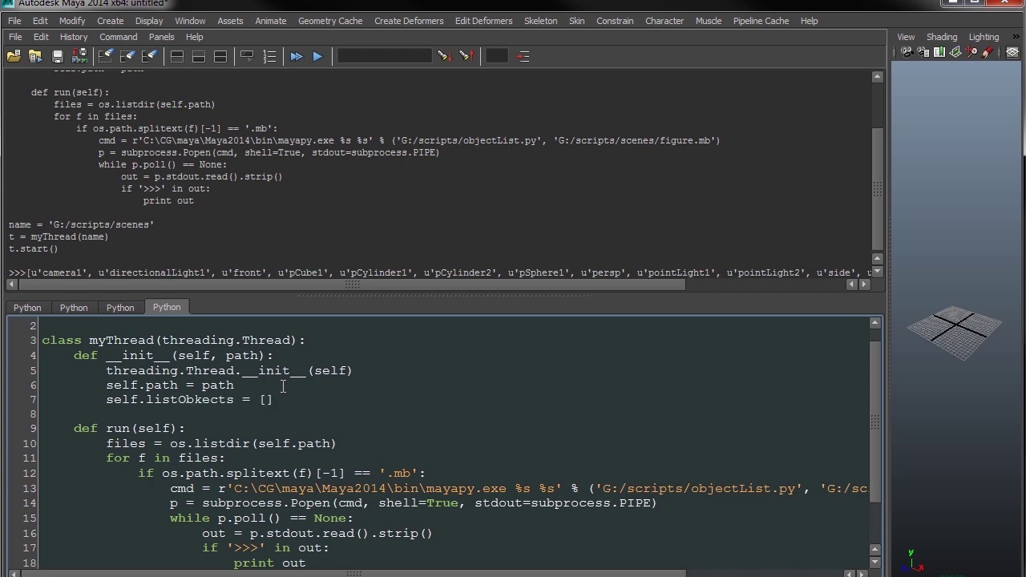
pyautogui.press('BackSpace')
pyautogui.write('j')
pyautogui.write('None')
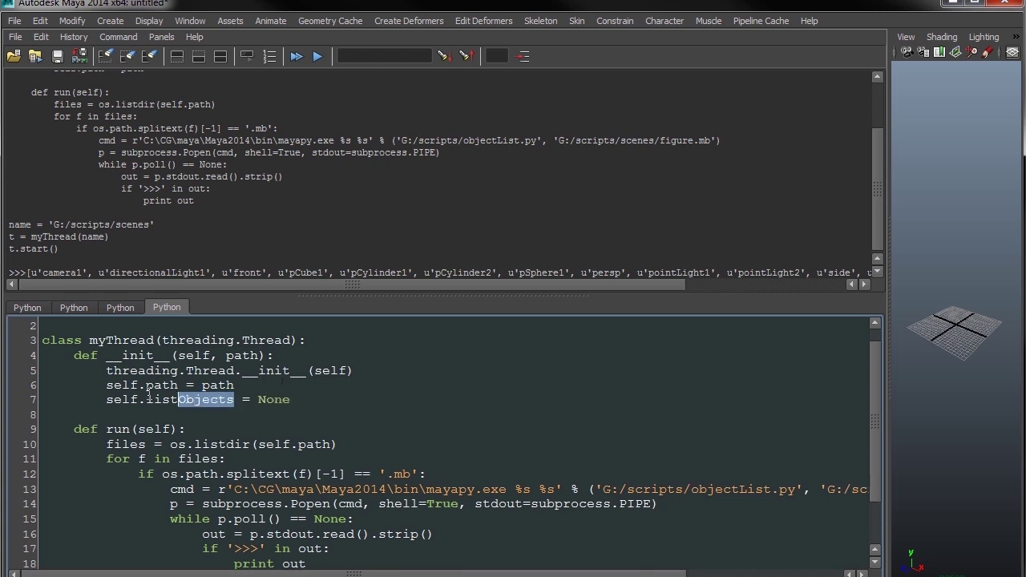
# Step: Replace print out with out = out.replace('>>>','') and self.listObjects = eval(out)
pyautogui.moveTo(233, 401); pyautogui.dragTo(107, 399)
pyautogui.hotkey('ctrl', 'c')
pyautogui.scroll(-1, 364, 473)
pyautogui.scroll(-1, 364, 473)
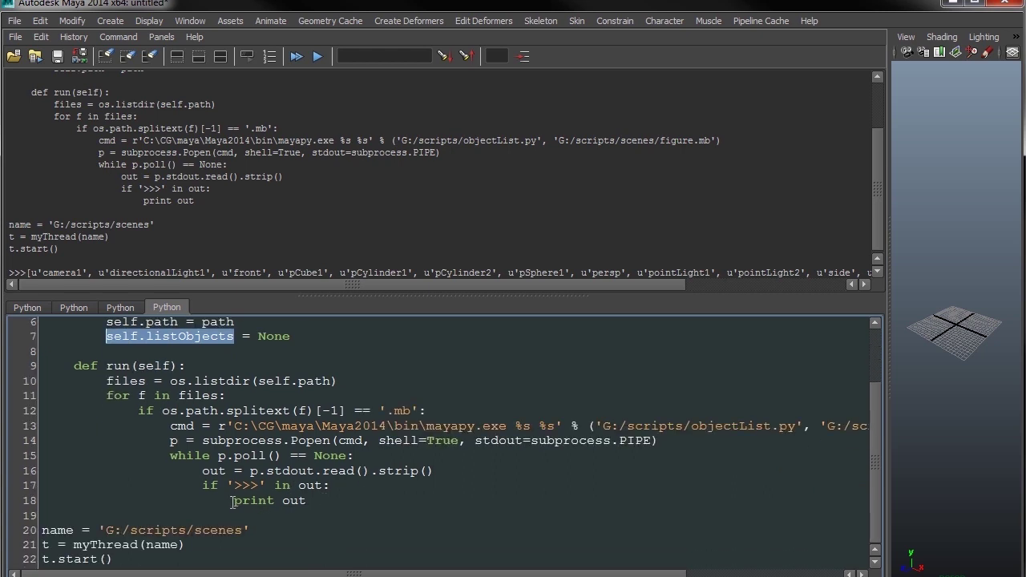
pyautogui.moveTo(234, 500); pyautogui.dragTo(309, 502)
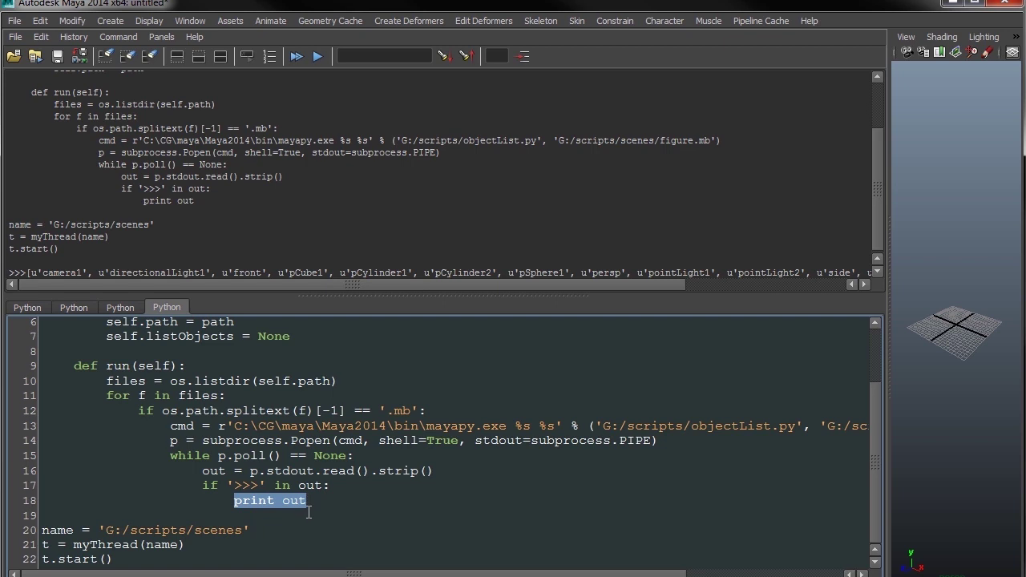
pyautogui.hotkey('ctrl', 'v')
pyautogui.write('=')
pyautogui.press('Up')
pyautogui.press('End')
pyautogui.press('Return')
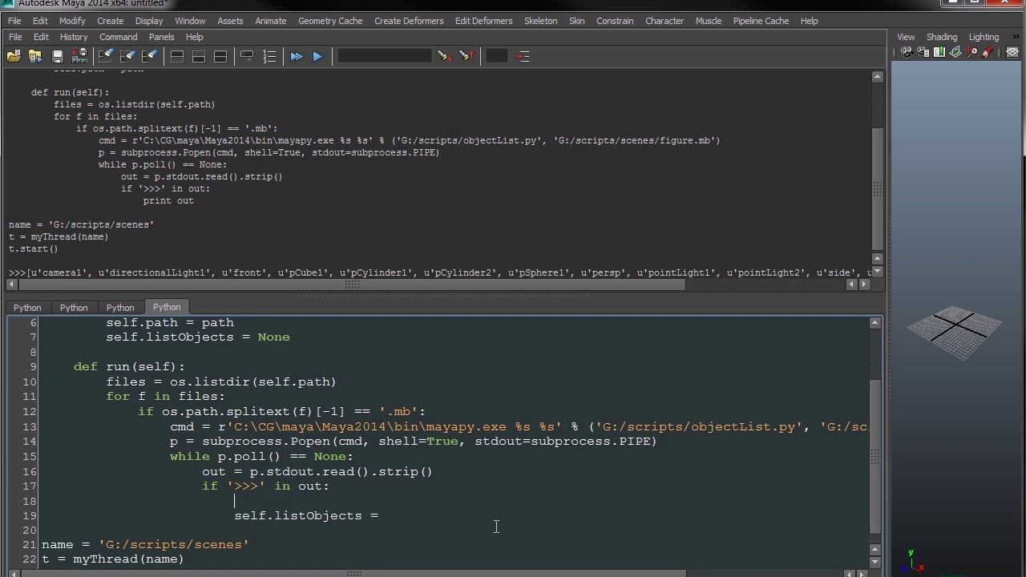
pyautogui.write('out =')
pyautogui.press('BackSpace')
pyautogui.write('out.')
pyautogui.write('replace(')
pyautogui.write("'>>>','")
pyautogui.write(')')
pyautogui.write('eval')
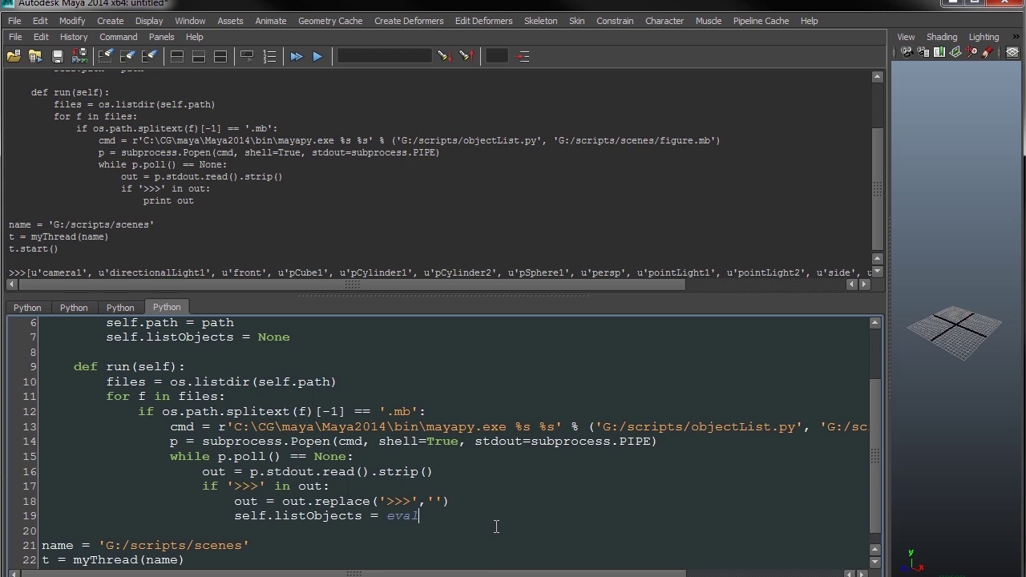
pyautogui.write('out)')
# Step: Clear the history and execute the whole script again
pyautogui.scroll(-1, 496, 526)
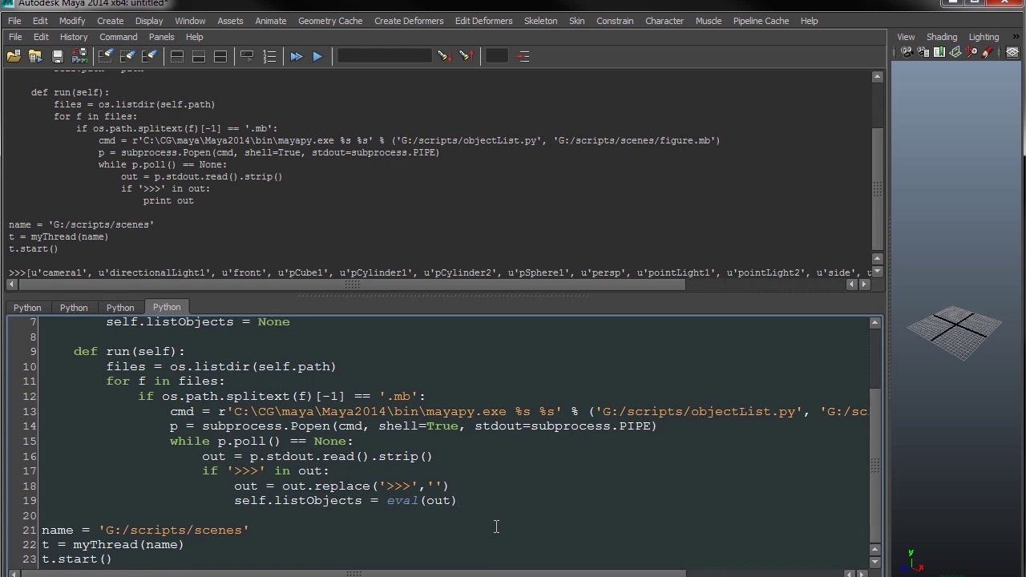
pyautogui.click(104, 57)
pyautogui.click(294, 57)
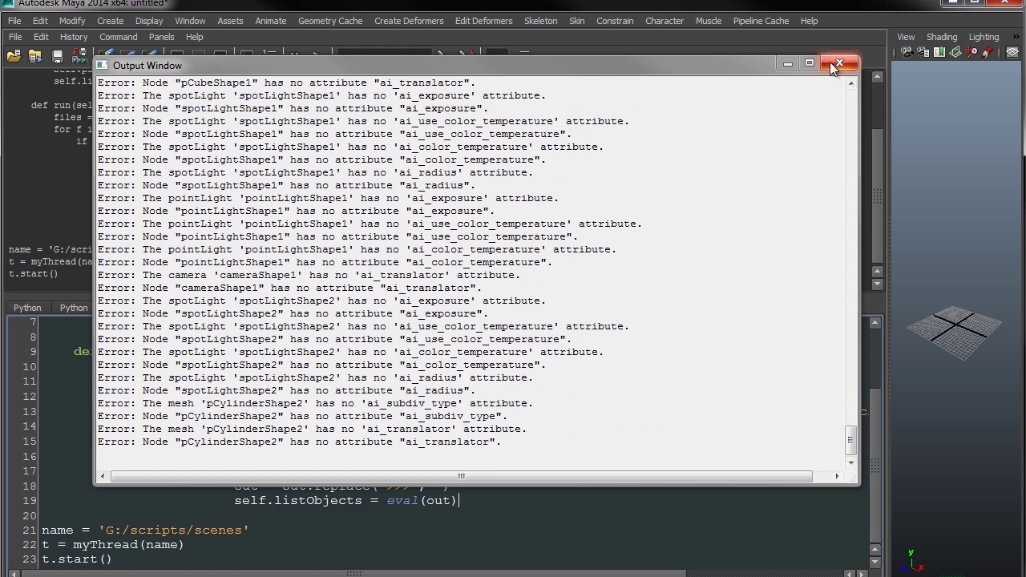
# Step: Add t.listObjects as line 24 and run it to show figure.mb's object names
pyautogui.click(834, 64)
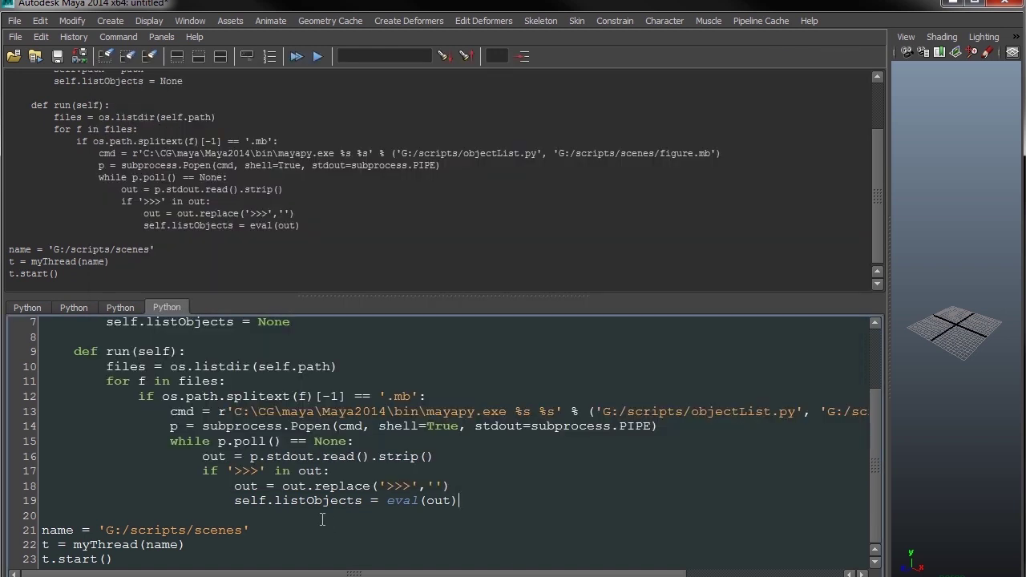
pyautogui.click(128, 558)
pyautogui.scroll(-1, 178, 547)
pyautogui.scroll(4, 170, 550)
pyautogui.scroll(3, 120, 357)
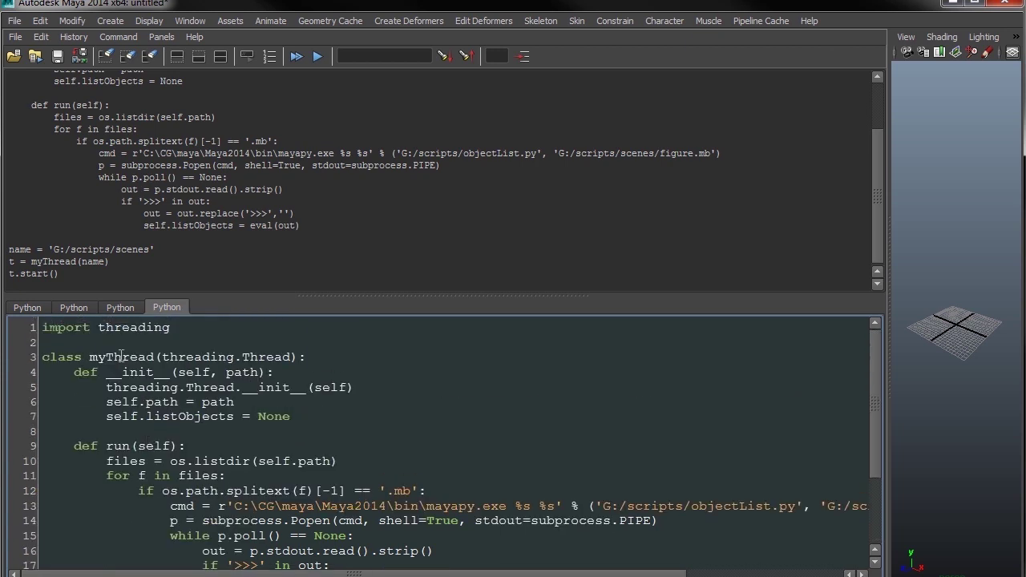
pyautogui.moveTo(147, 416)
pyautogui.mouseDown()
pyautogui.moveTo(241, 416)
pyautogui.moveTo(108, 416)
pyautogui.mouseUp()
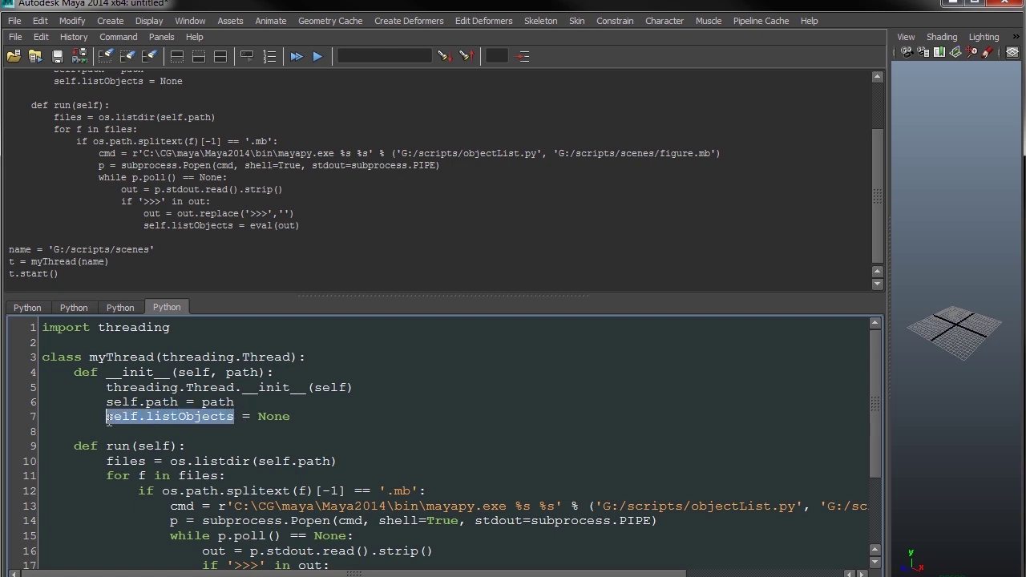
pyautogui.hotkey('ctrl', 'c')
pyautogui.hotkey('ctrl', 'End')
pyautogui.hotkey('ctrl', 'v')
pyautogui.press('Home')
pyautogui.press('Delete')
pyautogui.press('Delete')
pyautogui.press('Delete')
pyautogui.write('t')
pyautogui.hotkey('shift', 'End')
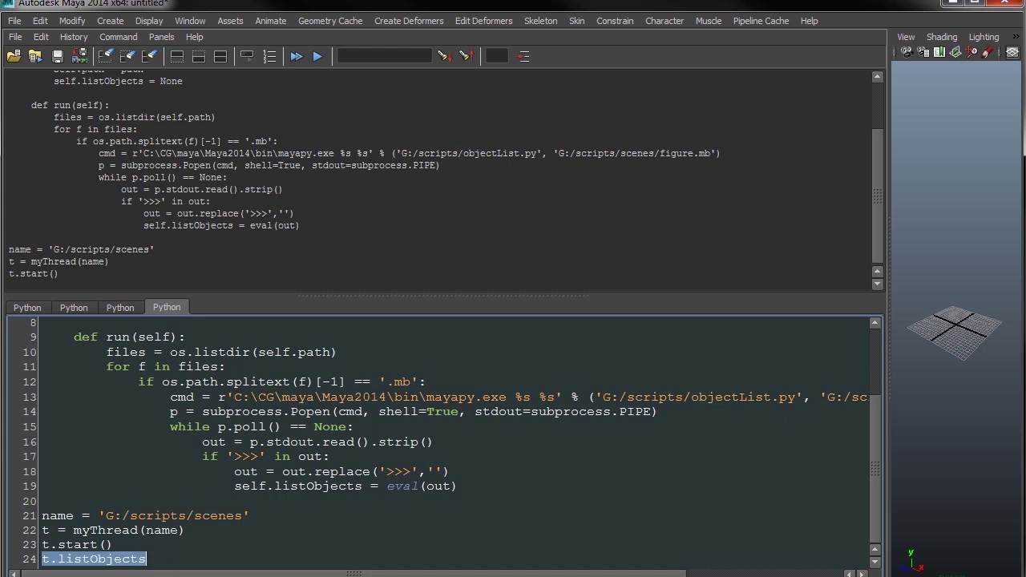
pyautogui.hotkey('ctrl', 'Return')
# Step: Run type(t.listObjects) to confirm it is a list, then remove the type() wrapper
pyautogui.press('End')
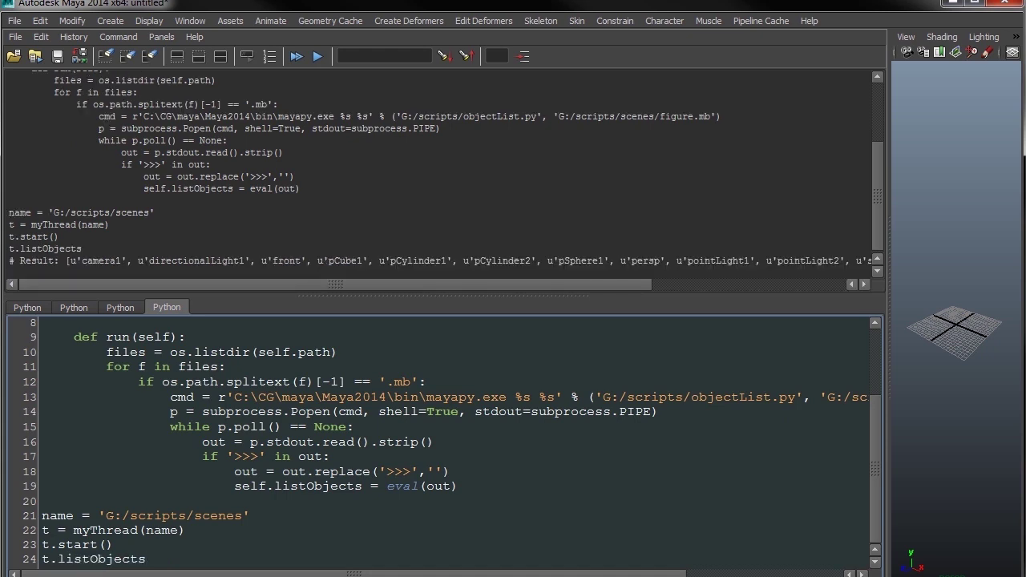
pyautogui.press('Home')
pyautogui.write('type(')
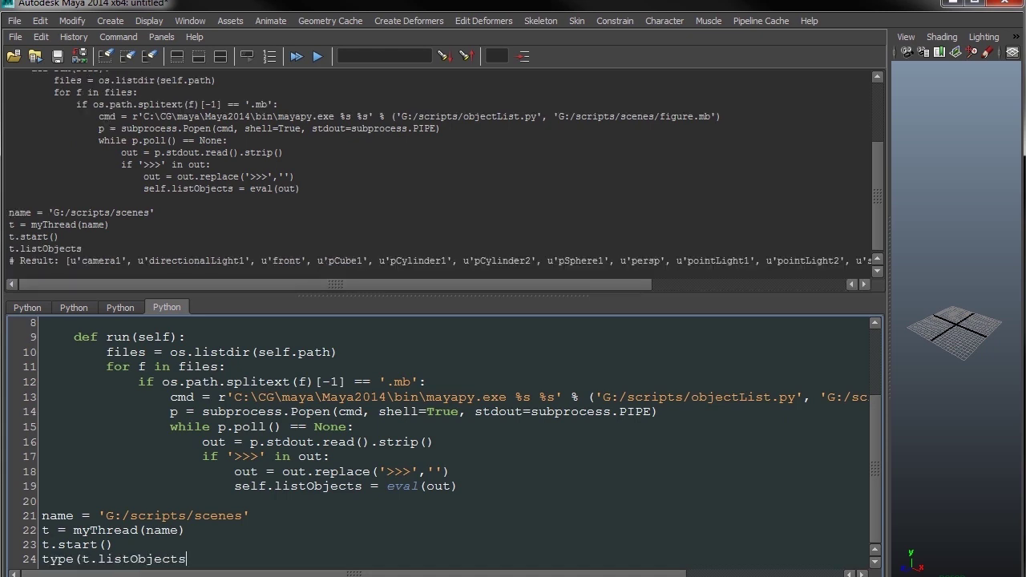
pyautogui.hotkey('shift', 'Home')
pyautogui.hotkey('ctrl', 'Return')
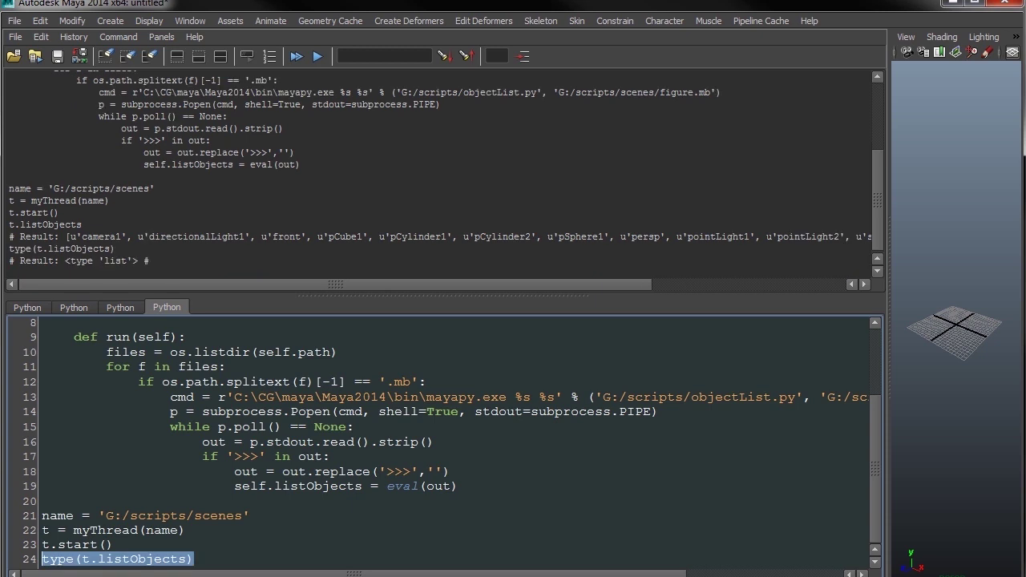
pyautogui.press('Home')
pyautogui.press('Delete')
pyautogui.press('Delete')
pyautogui.press('Delete')
pyautogui.press('Delete')
pyautogui.press('Delete')
pyautogui.press('End')
pyautogui.press('BackSpace')
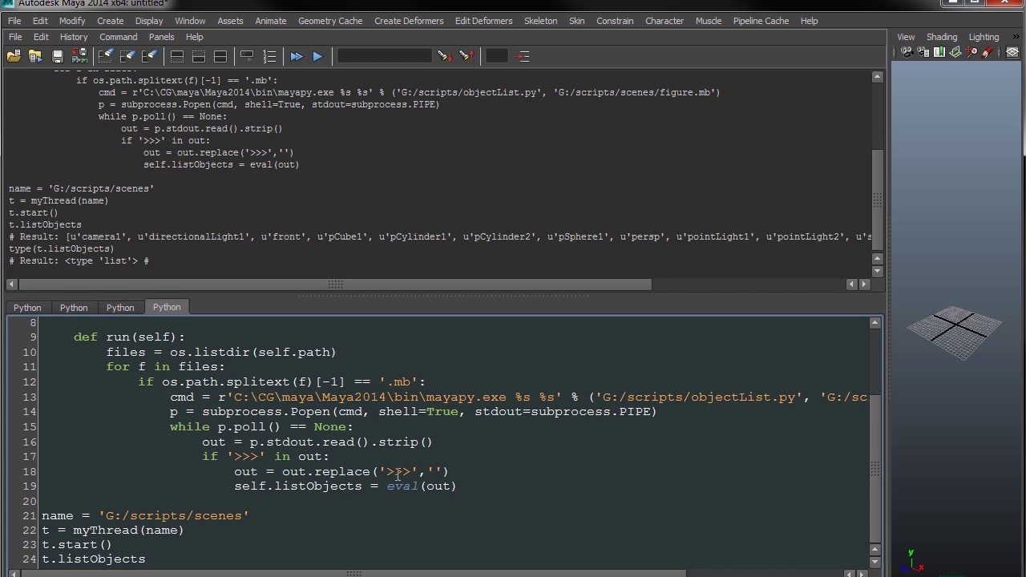
# Step: Add a finish(self) method that prints self.listObjects
pyautogui.click(485, 486)
pyautogui.press('Return')
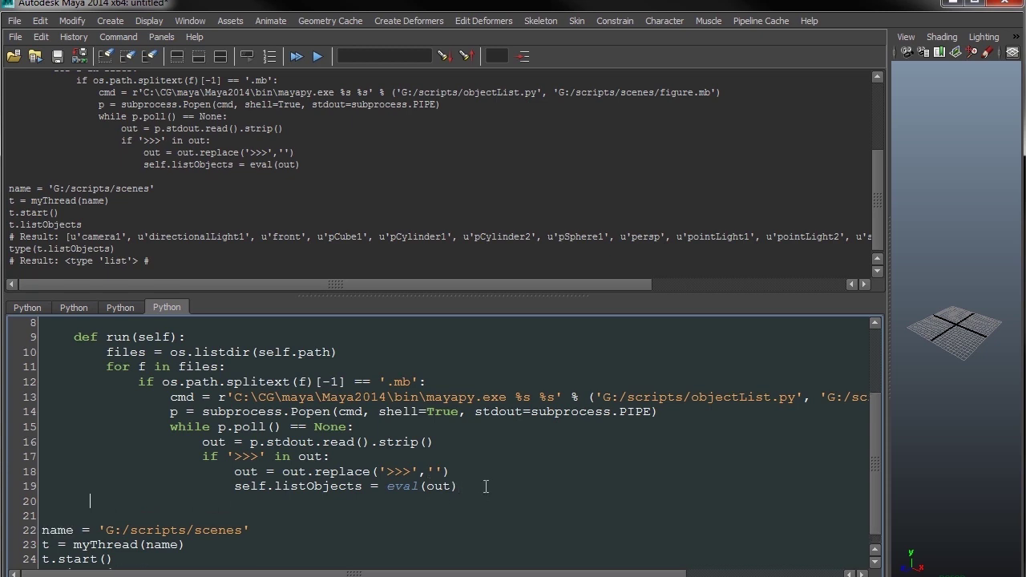
pyautogui.write('def finish(')
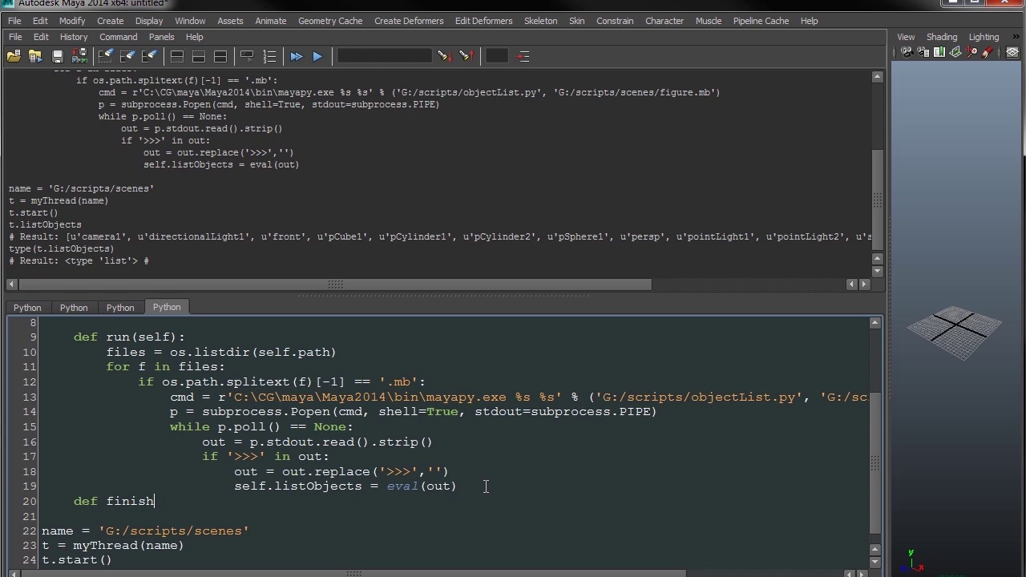
pyautogui.write('self)')
pyautogui.write(':')
pyautogui.press('Return')
pyautogui.write('print self.self.listObjects')
pyautogui.doubleClick(214, 516)
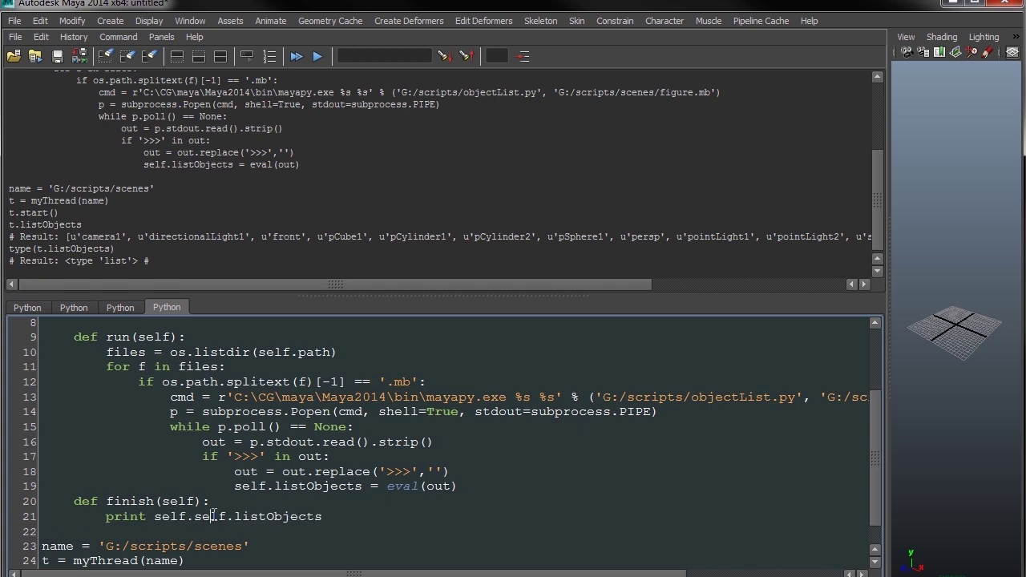
pyautogui.press('Delete')
pyautogui.press('Delete')
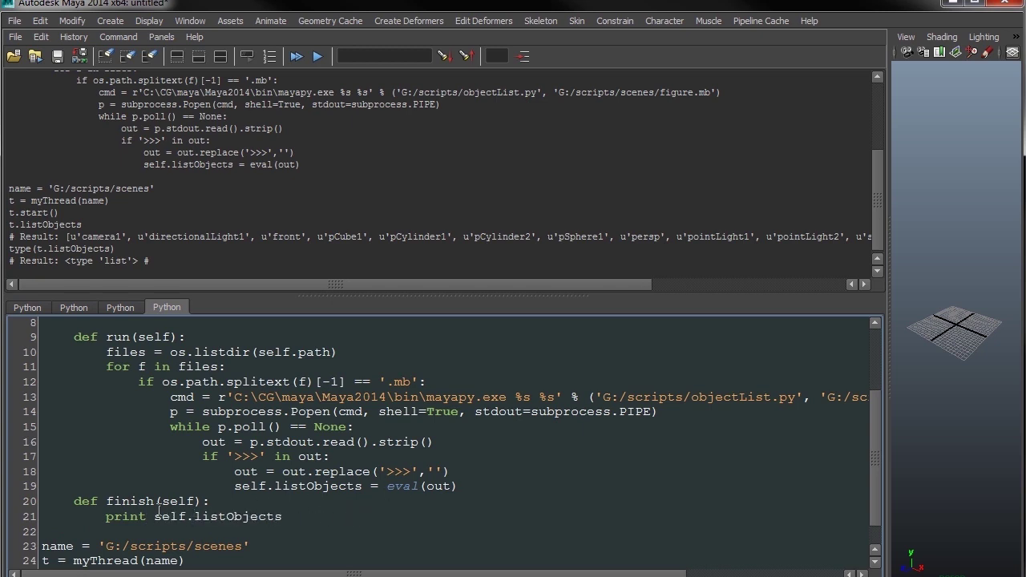
# Step: Call self.finish() after the eval assignment in run and execute the script
pyautogui.click(74, 501)
pyautogui.press('Return')
pyautogui.press('Up')
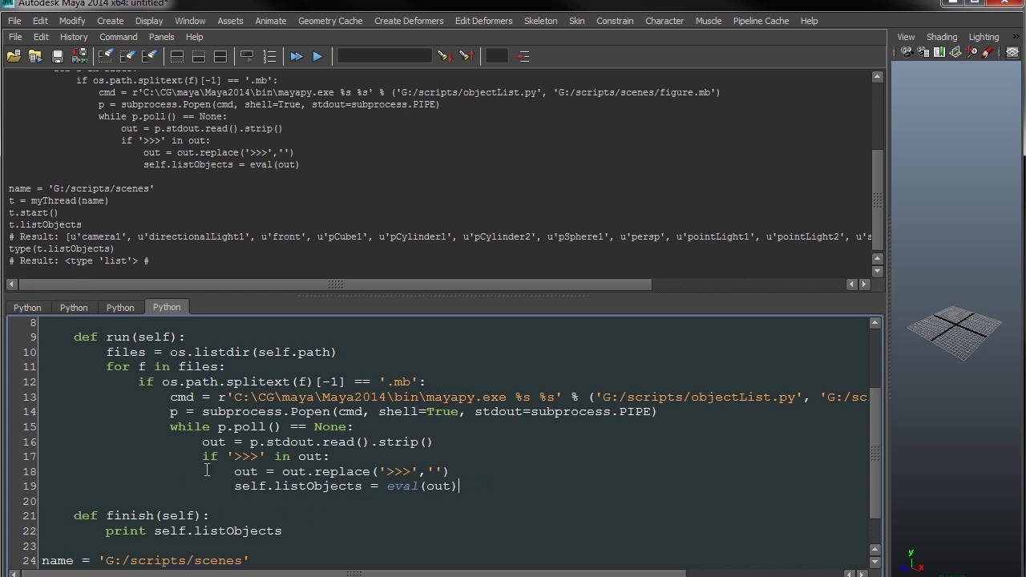
pyautogui.press('Return')
pyautogui.scroll(-1, 206, 469)
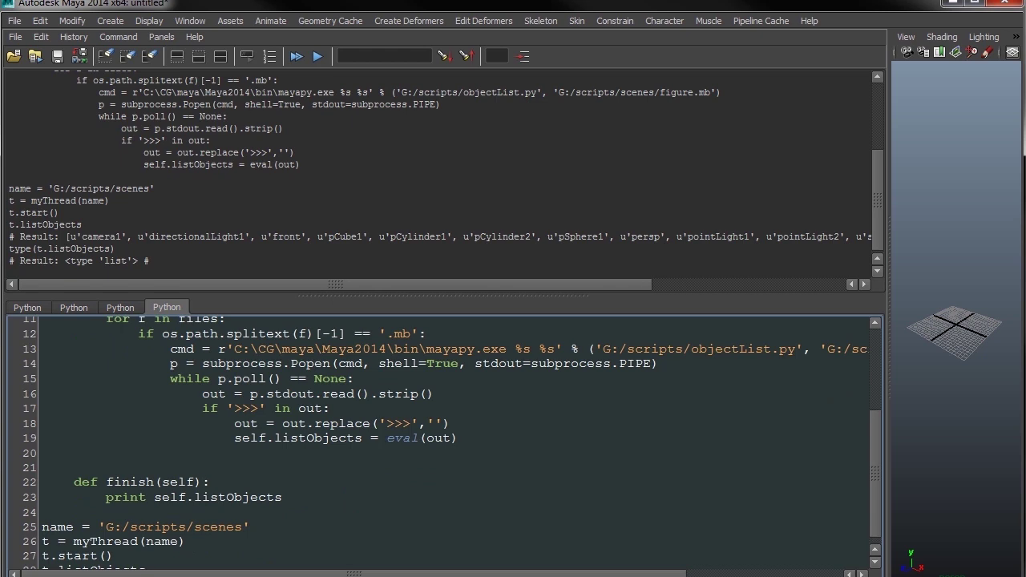
pyautogui.write('self.finish()')
pyautogui.click(297, 57)
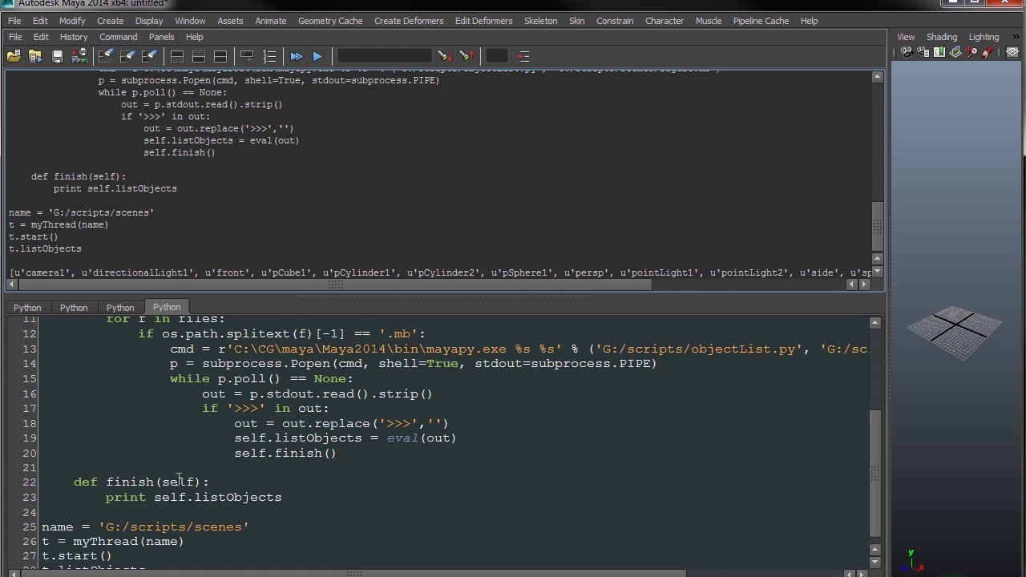
pyautogui.scroll(1, 165, 369)
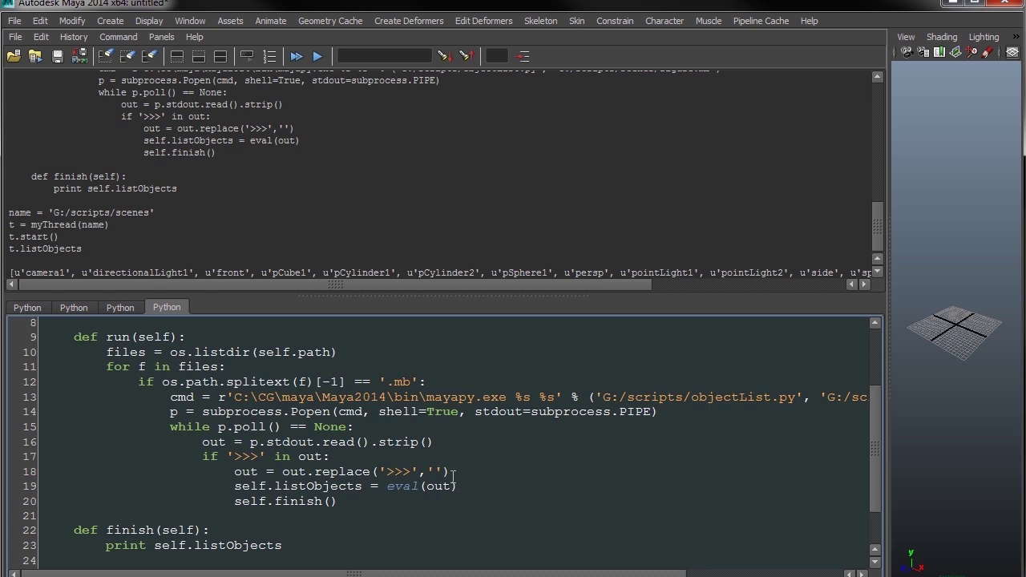
pyautogui.scroll(-2, 453, 475)
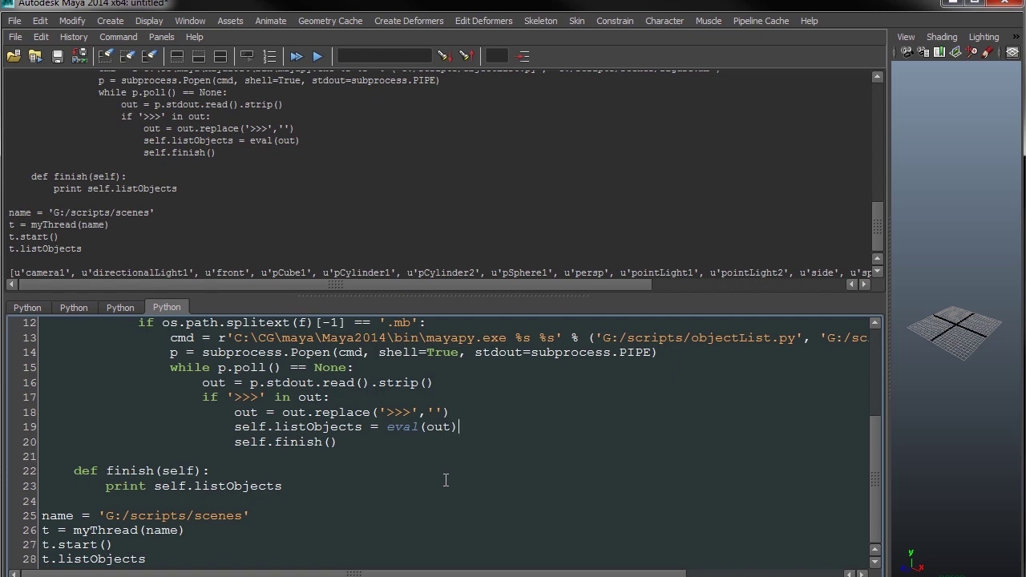
pyautogui.scroll(1, 445, 480)
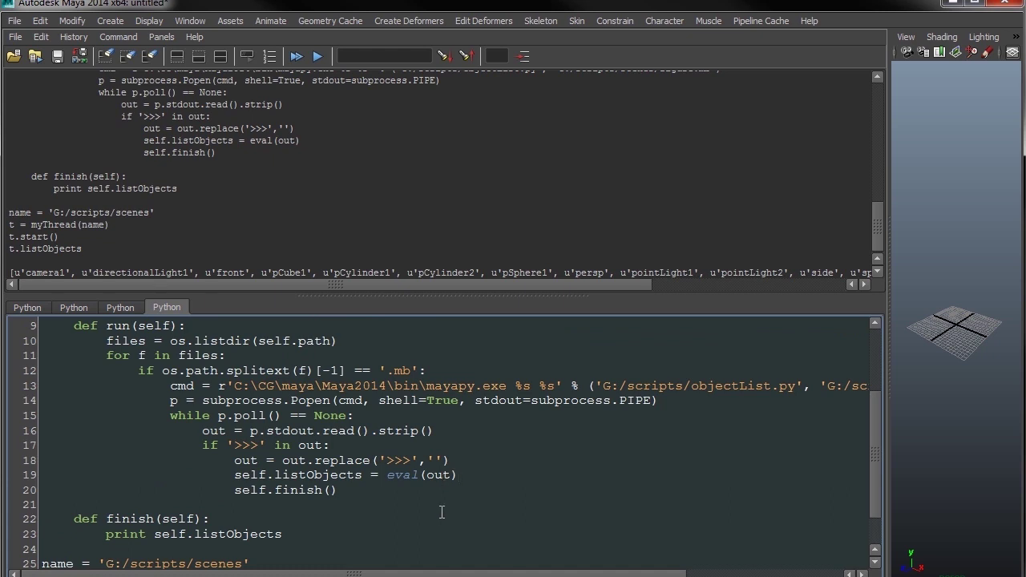
pyautogui.scroll(1, 442, 512)
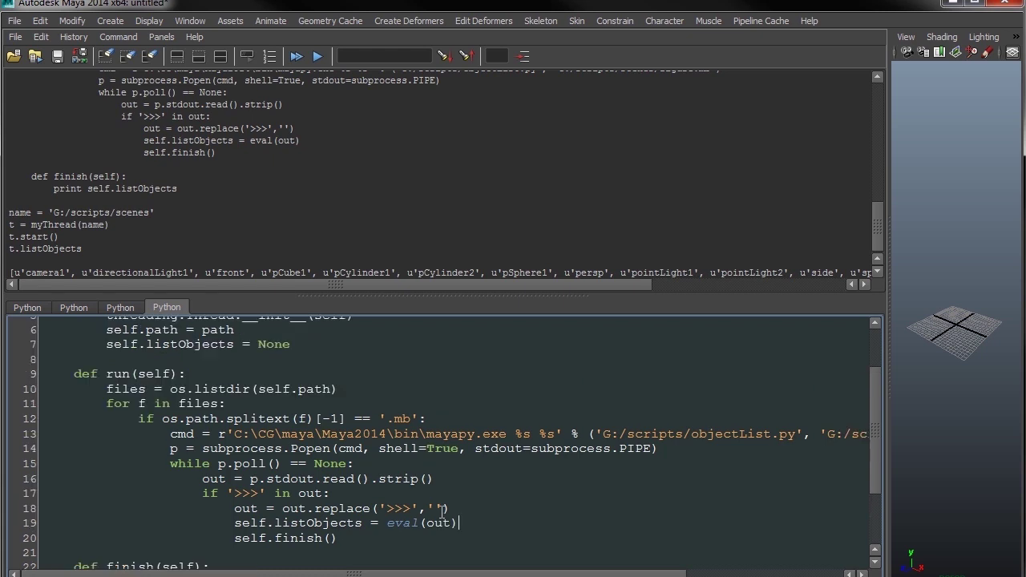
pyautogui.scroll(-1, 442, 509)
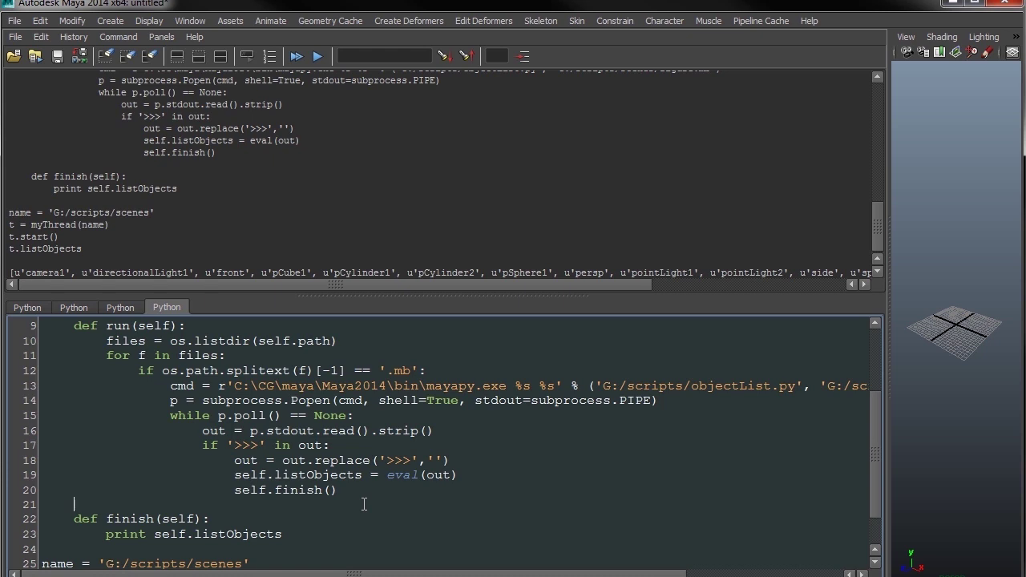
pyautogui.scroll(1, 364, 503)
# Step: Place the insertion point at the end of line 16 after the strip() call
pyautogui.click(516, 484)
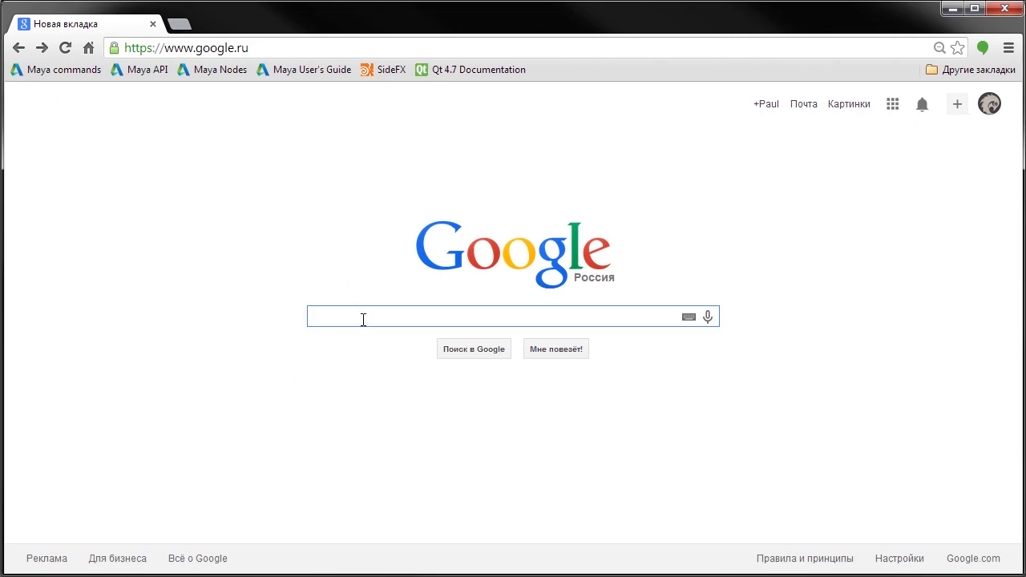
pyautogui.write('json')
pyautogui.press('Return')
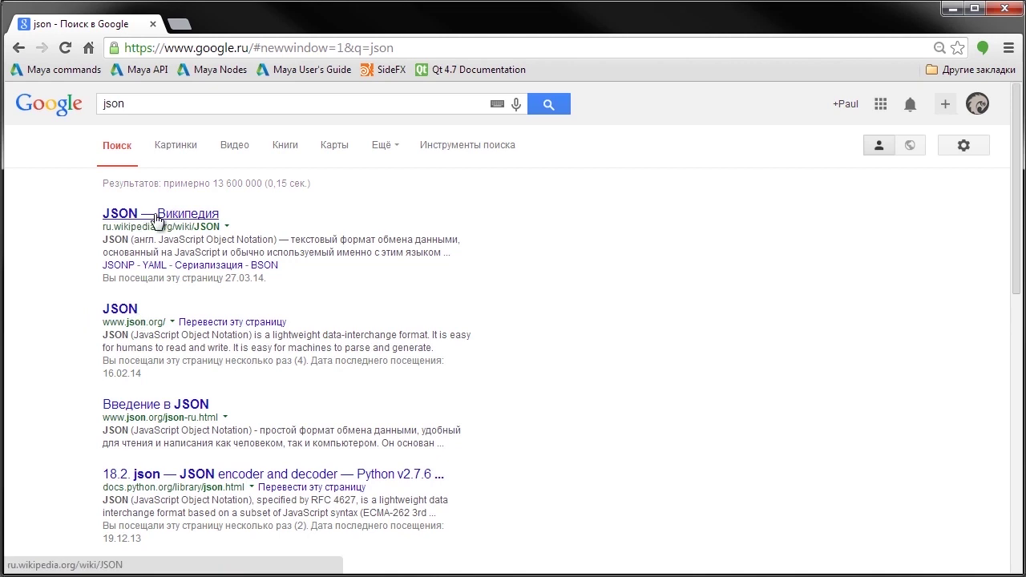
pyautogui.click(121, 310)
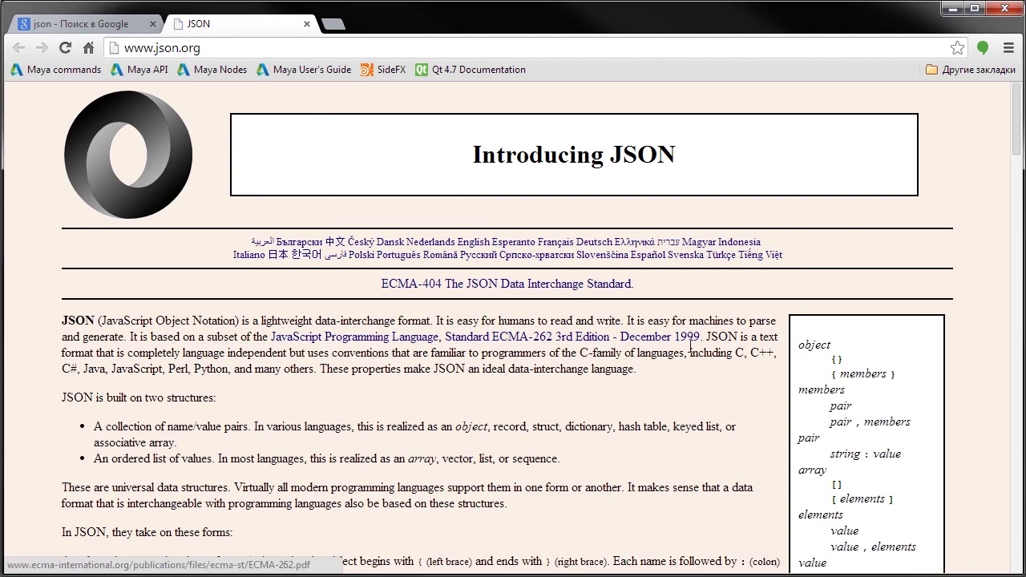
pyautogui.scroll(-3, 712, 378)
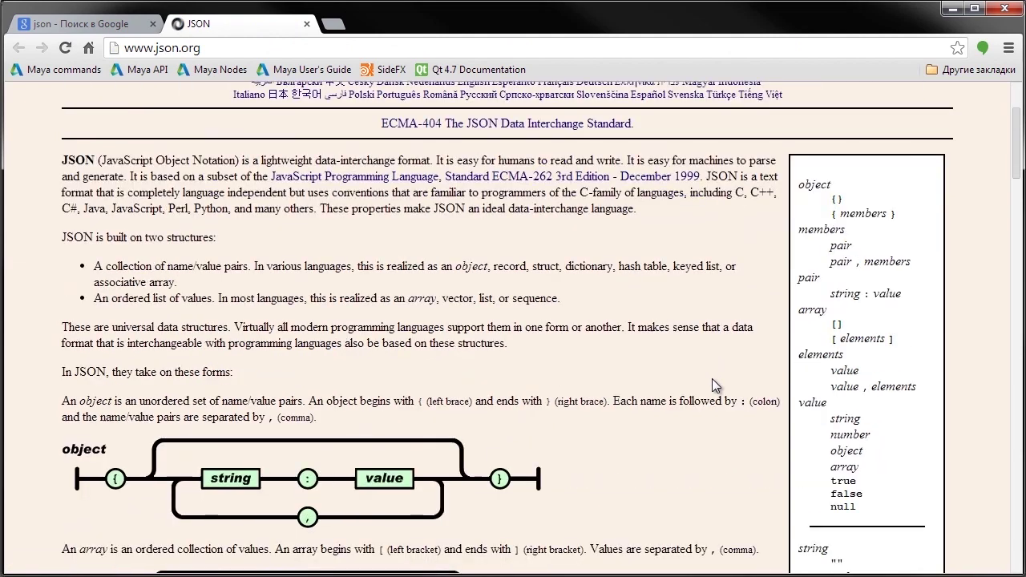
pyautogui.scroll(-1, 713, 384)
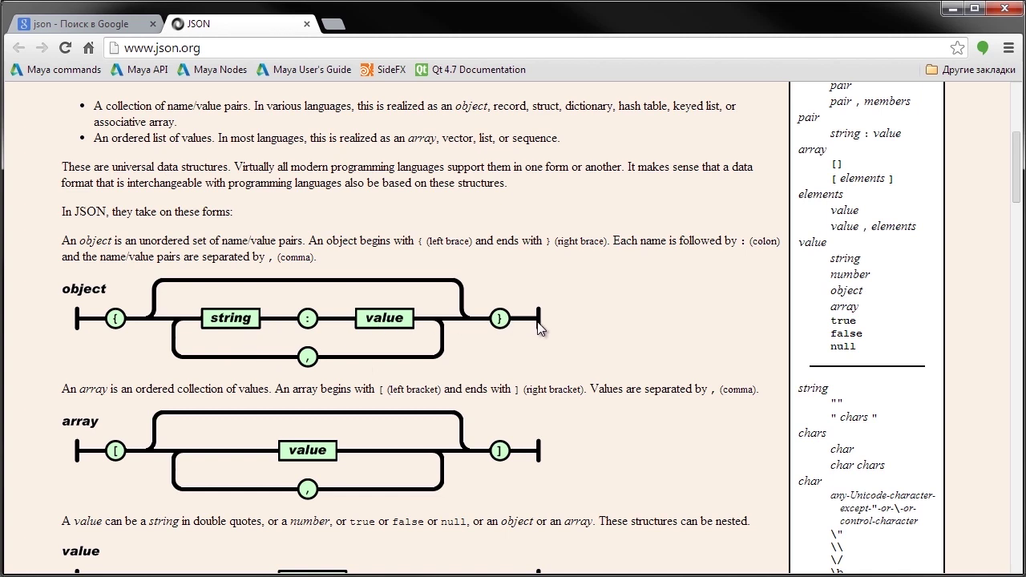
pyautogui.scroll(-1, 521, 329)
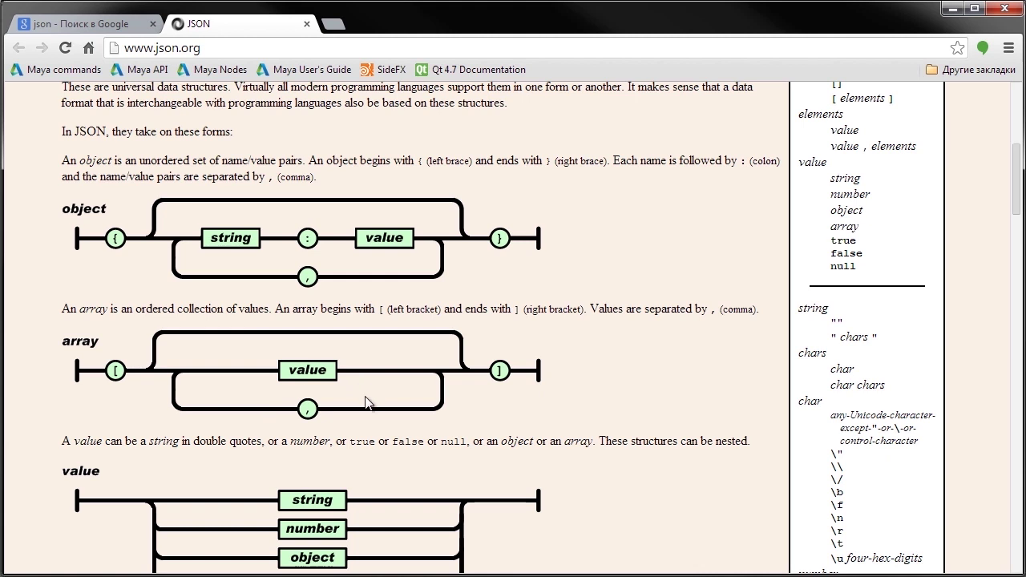
pyautogui.scroll(-1, 294, 425)
pyautogui.scroll(-1, 294, 426)
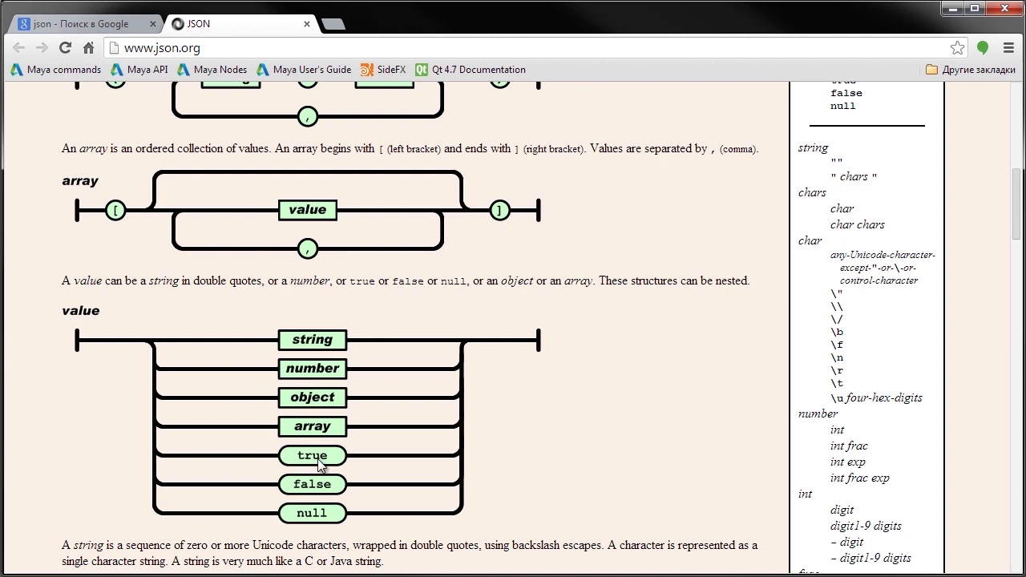
pyautogui.scroll(-1, 537, 455)
pyautogui.scroll(-1, 538, 454)
pyautogui.scroll(-1, 538, 454)
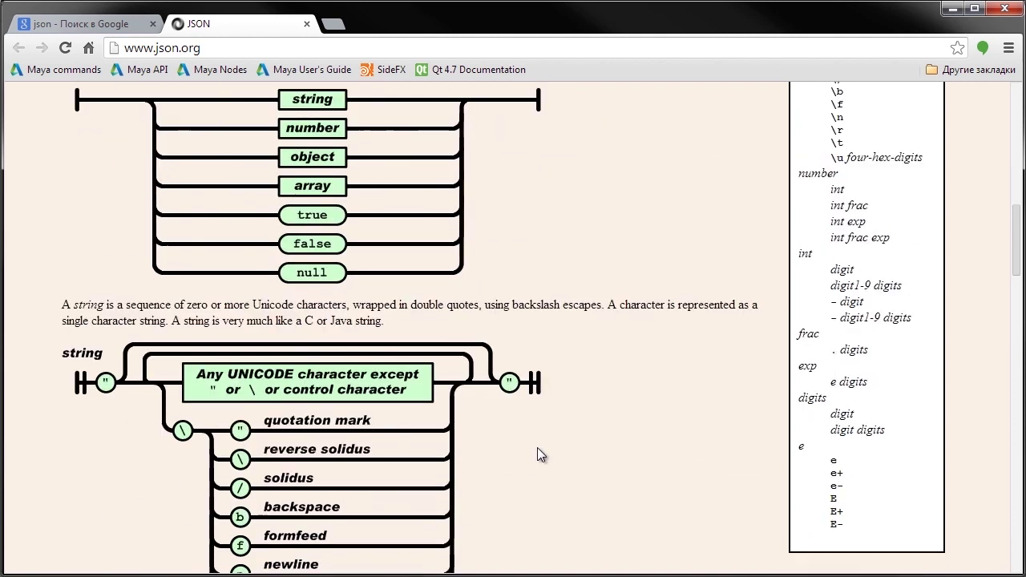
pyautogui.scroll(-1, 539, 452)
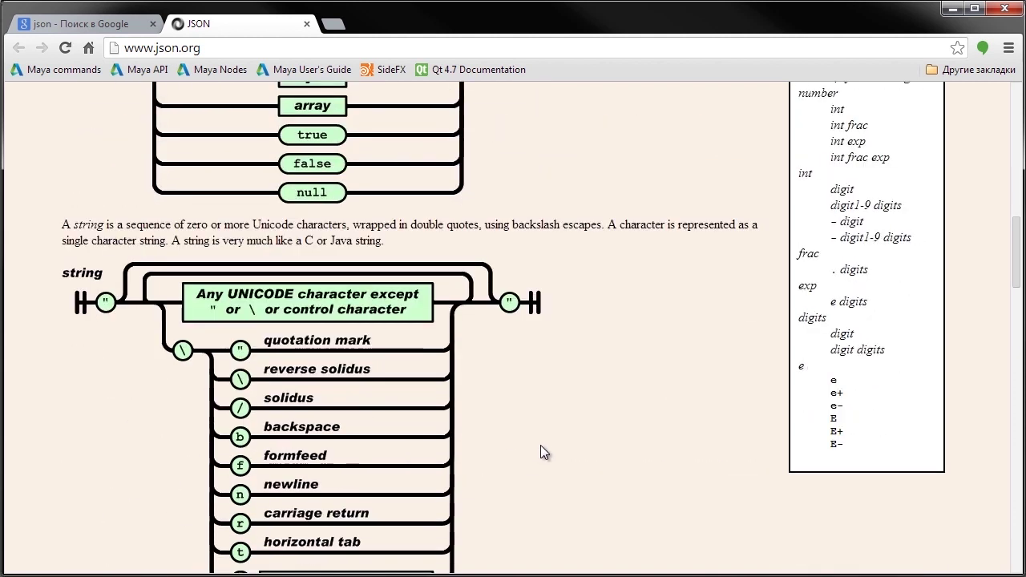
pyautogui.scroll(-1, 541, 446)
pyautogui.scroll(-1, 543, 446)
pyautogui.scroll(-1, 543, 446)
pyautogui.scroll(-1, 542, 446)
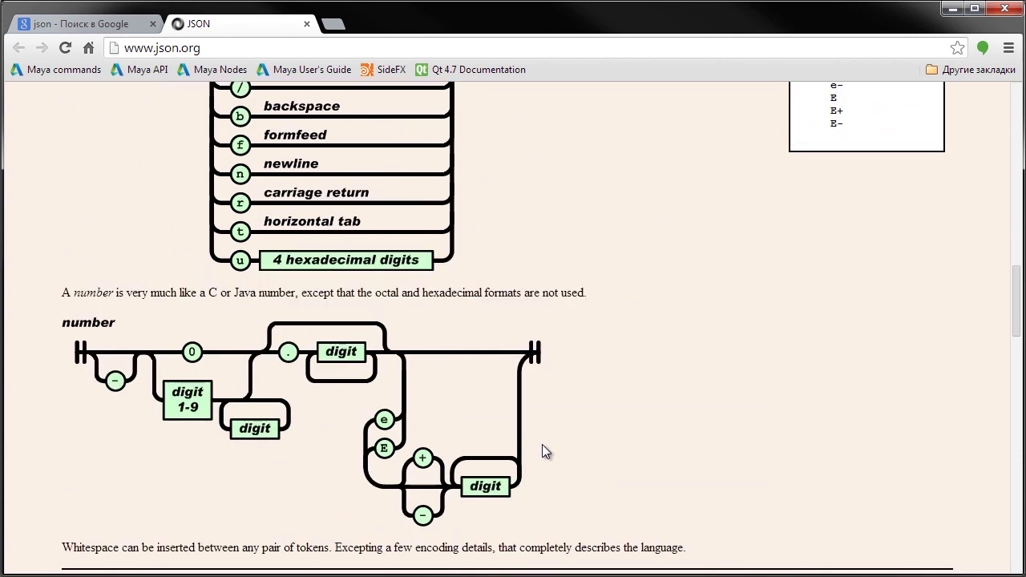
pyautogui.scroll(-1, 542, 451)
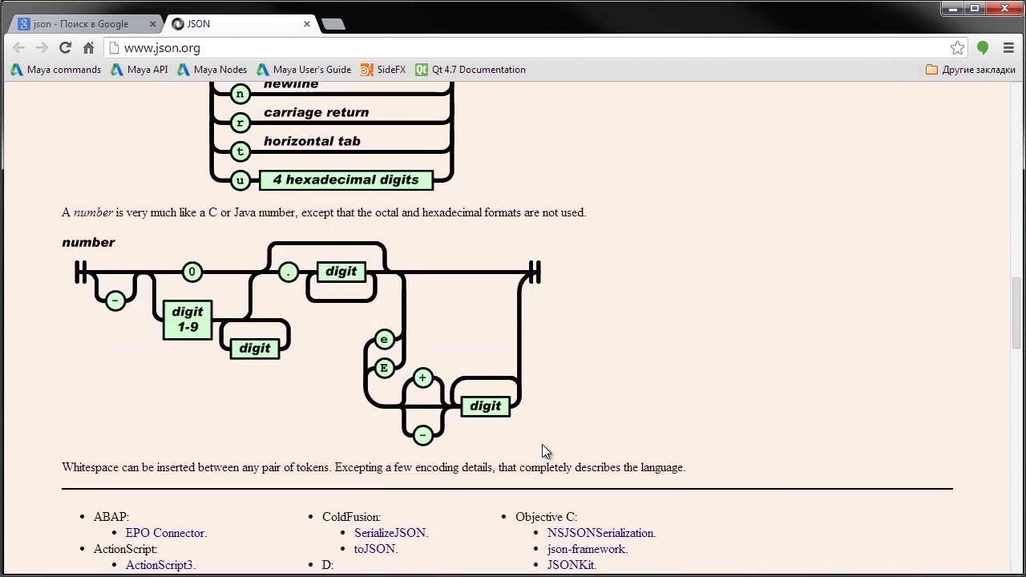
pyautogui.scroll(4, 543, 444)
pyautogui.scroll(4, 545, 445)
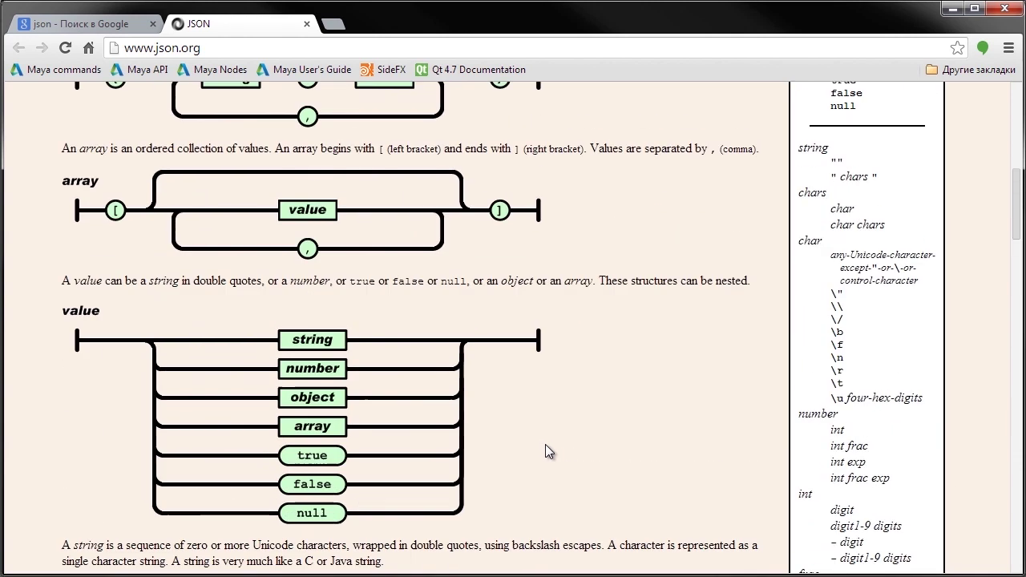
pyautogui.scroll(2, 545, 445)
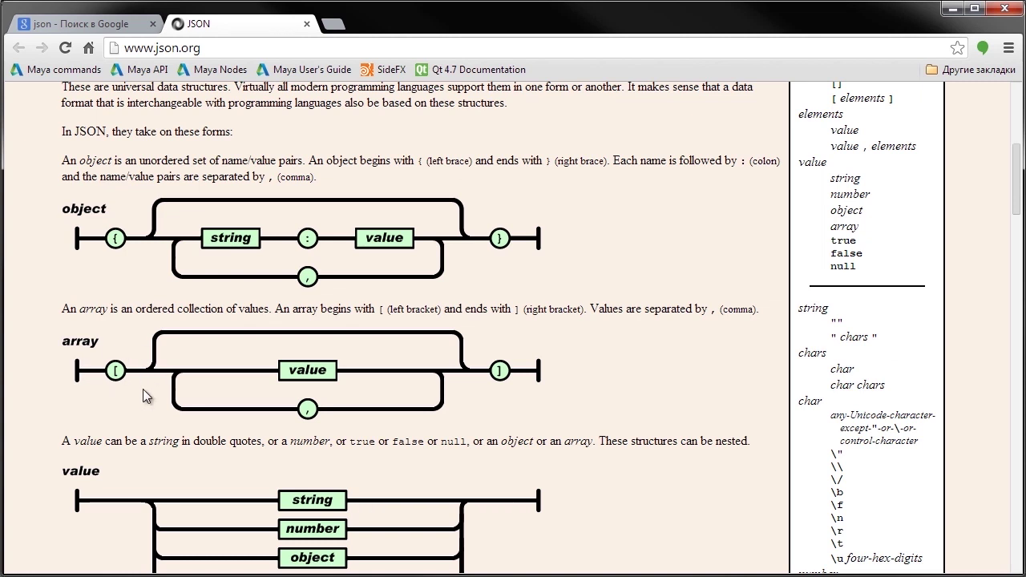
pyautogui.hotkey('ctrl', 'alt', 'e')
# Step: Search Everything for .json files and pick the django-1.4 aggregation.json fixture
pyautogui.write('.json')
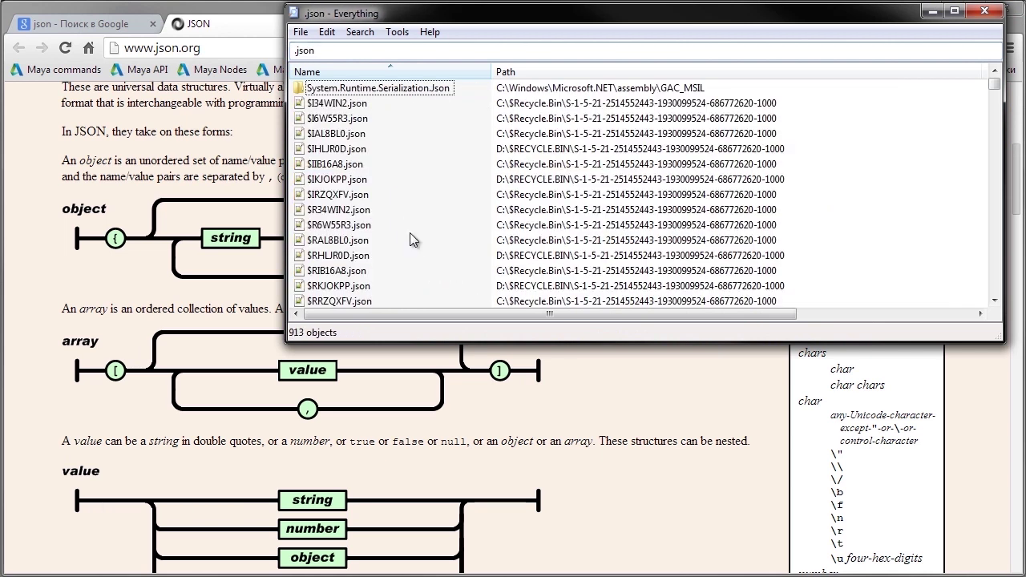
pyautogui.scroll(-2, 423, 244)
pyautogui.scroll(-1, 422, 244)
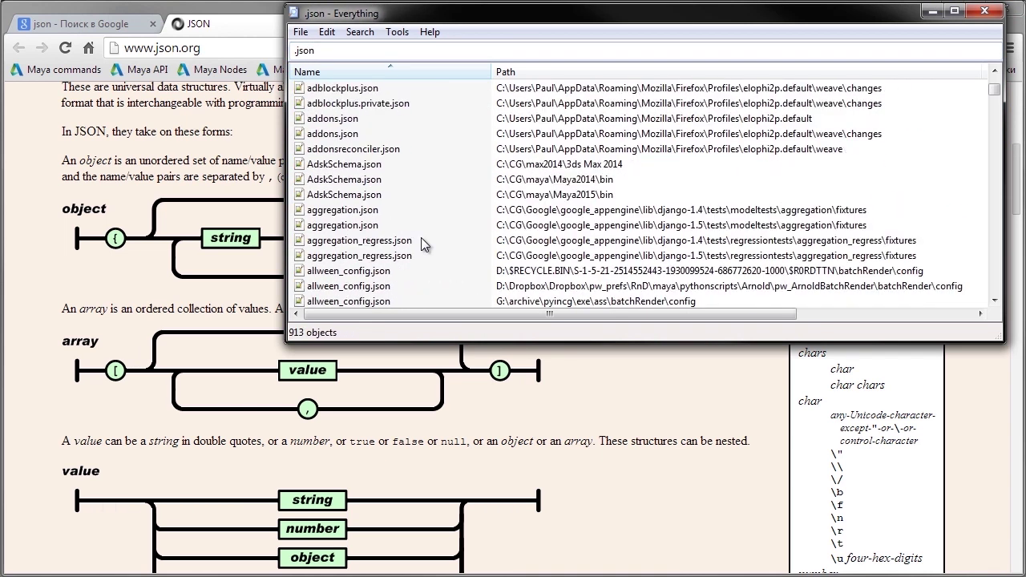
pyautogui.scroll(-1, 423, 244)
pyautogui.click(339, 165)
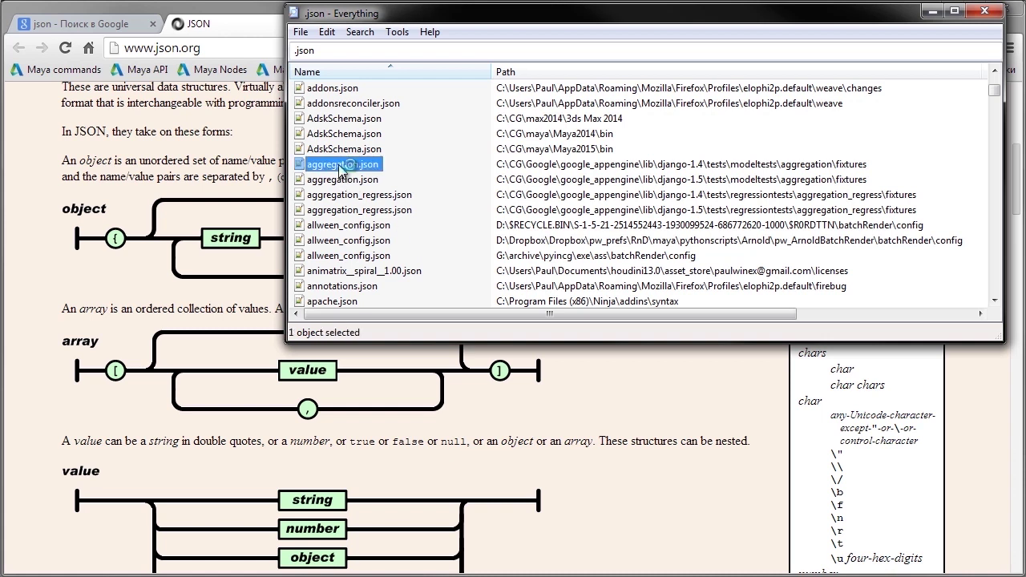
# Step: Open aggregation.json in Notepad++ with Python syntax colouring and enlarge its window
pyautogui.press('Return')
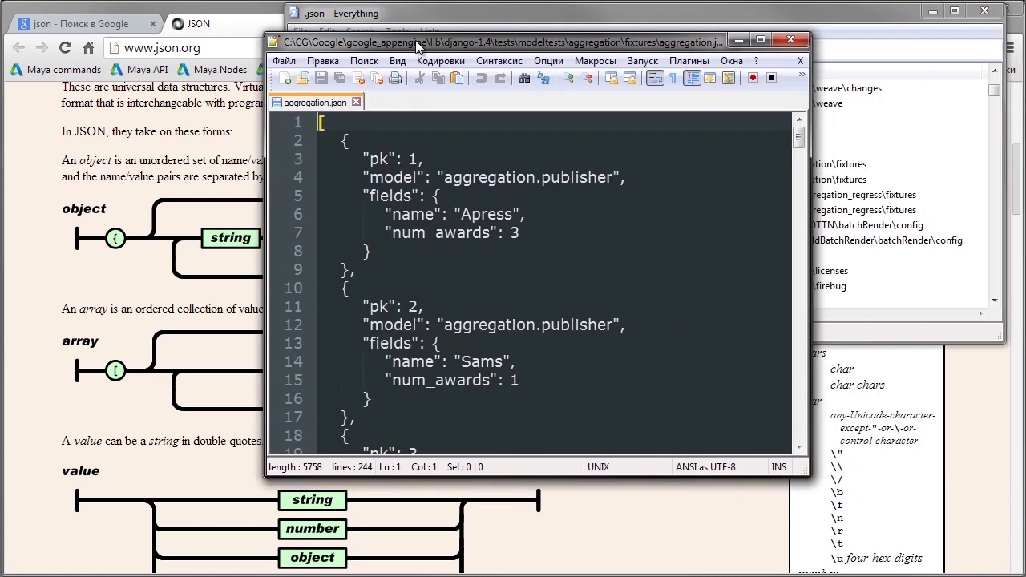
pyautogui.click(427, 70)
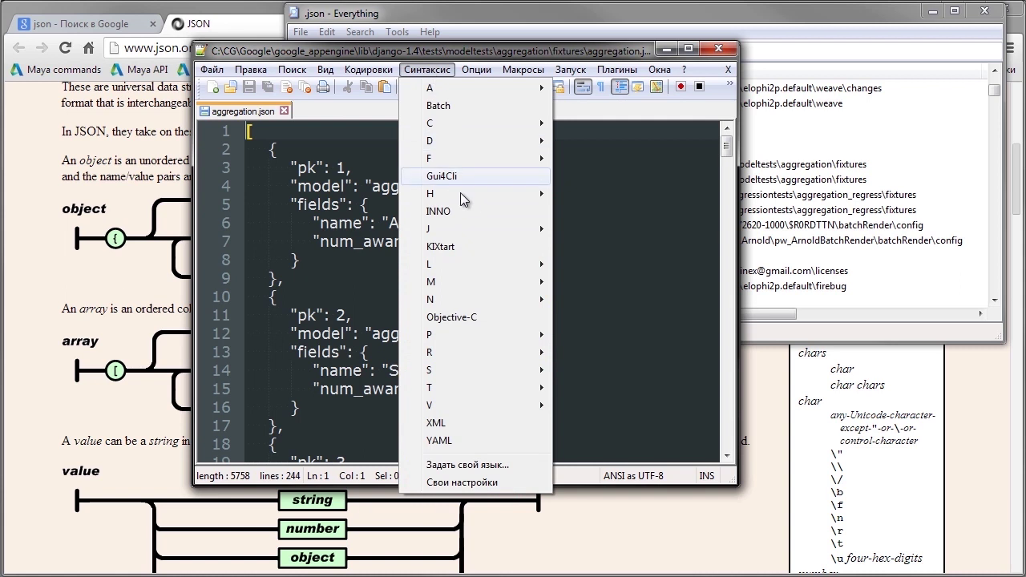
pyautogui.moveTo(449, 335)
pyautogui.click(591, 441)
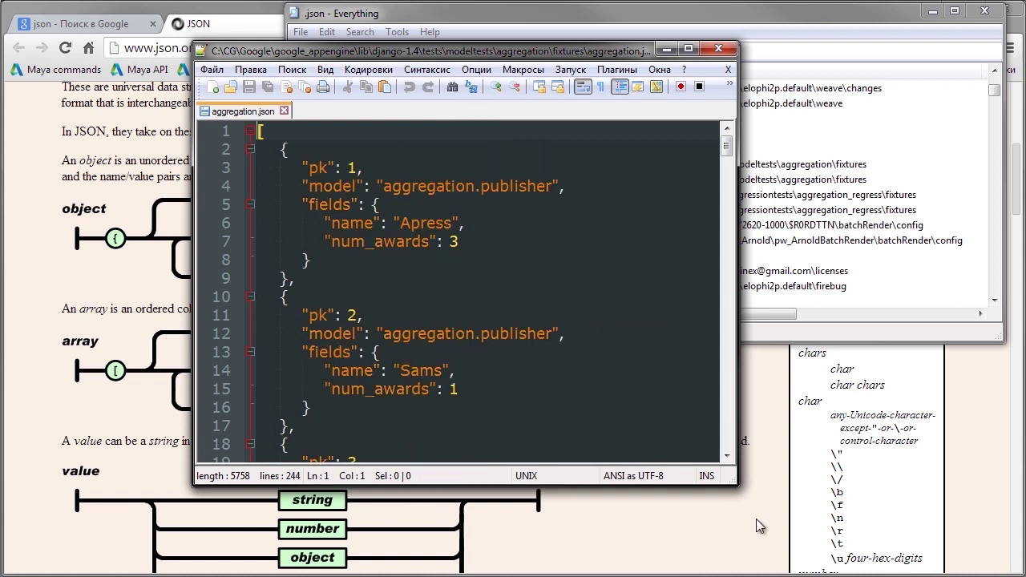
pyautogui.moveTo(738, 486); pyautogui.dragTo(939, 573)
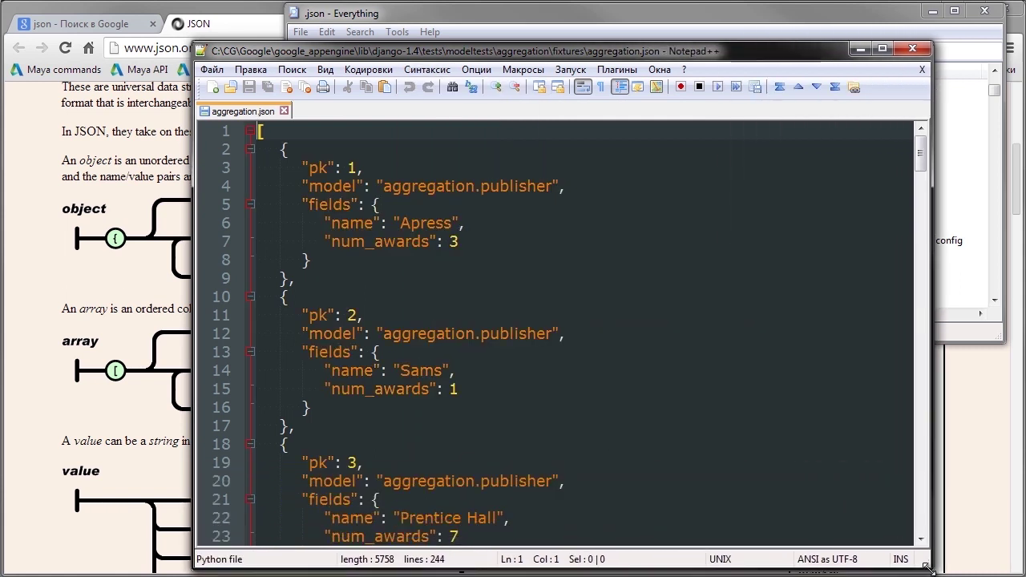
# Step: Browse the file and match the braces of the first three publisher records
pyautogui.click(274, 132)
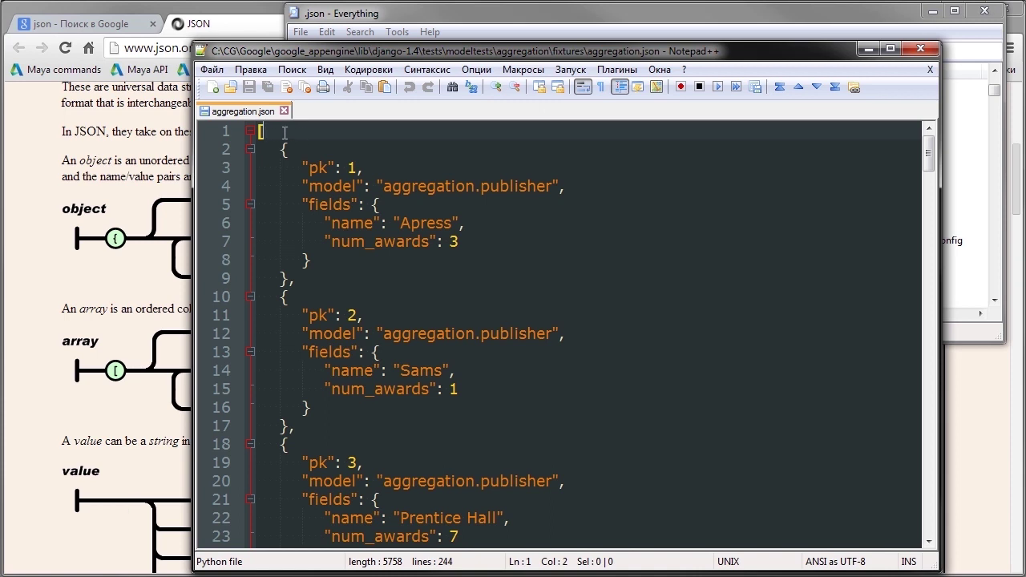
pyautogui.scroll(-4, 561, 332)
pyautogui.scroll(-6, 561, 333)
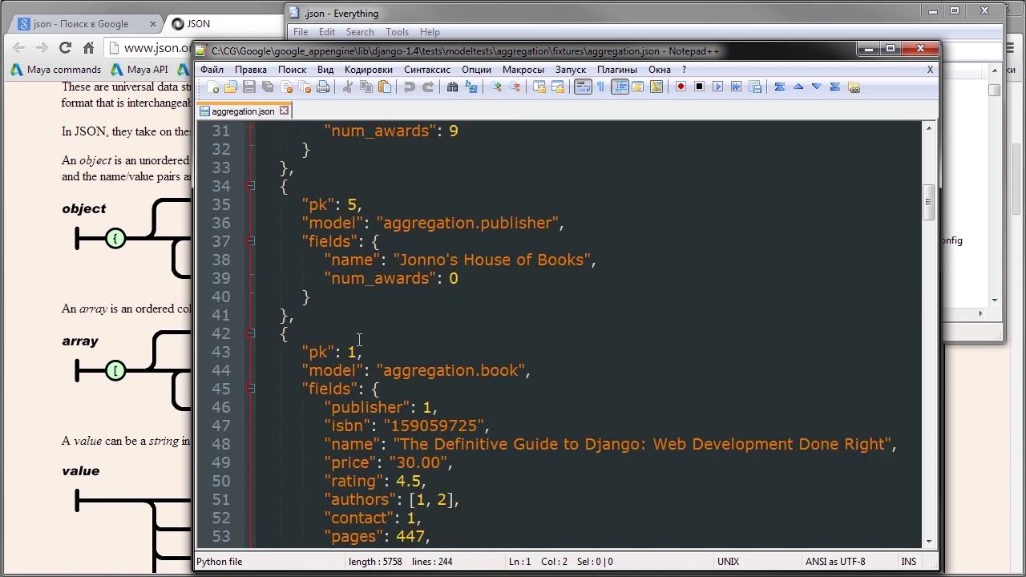
pyautogui.scroll(-3, 561, 332)
pyautogui.moveTo(930, 216); pyautogui.dragTo(934, 520)
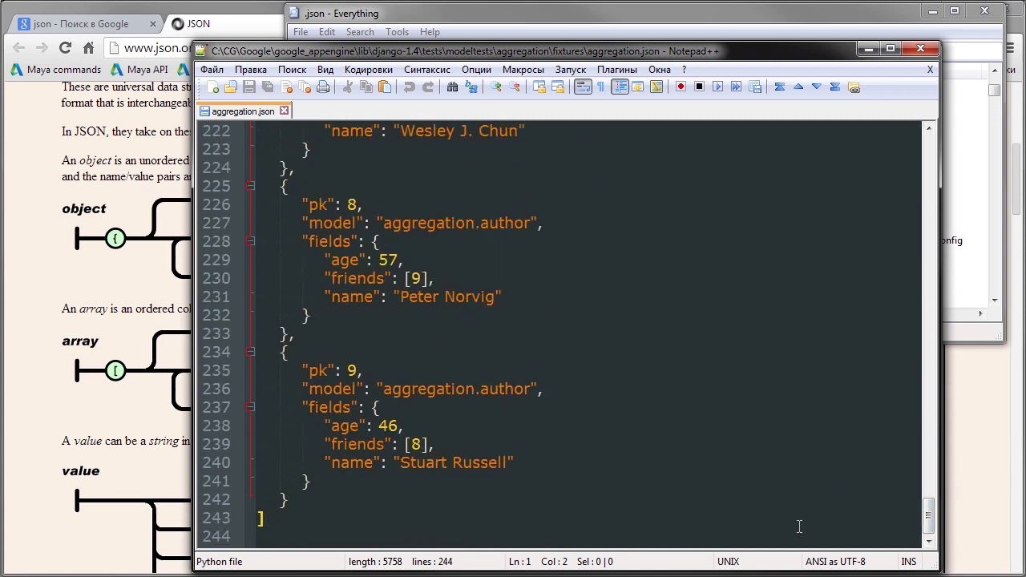
pyautogui.moveTo(930, 523); pyautogui.dragTo(937, 143)
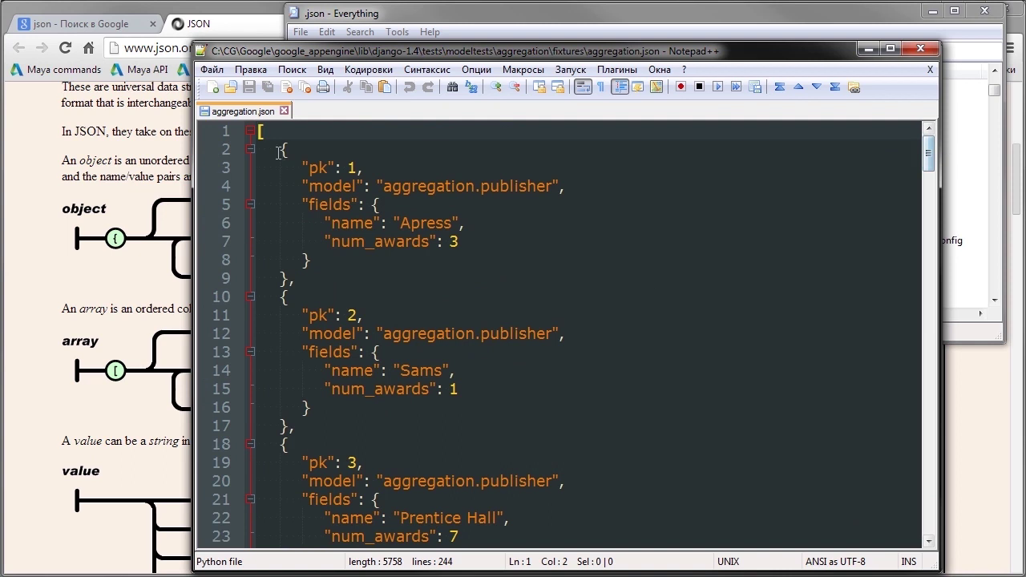
pyautogui.click(288, 149)
pyautogui.click(287, 298)
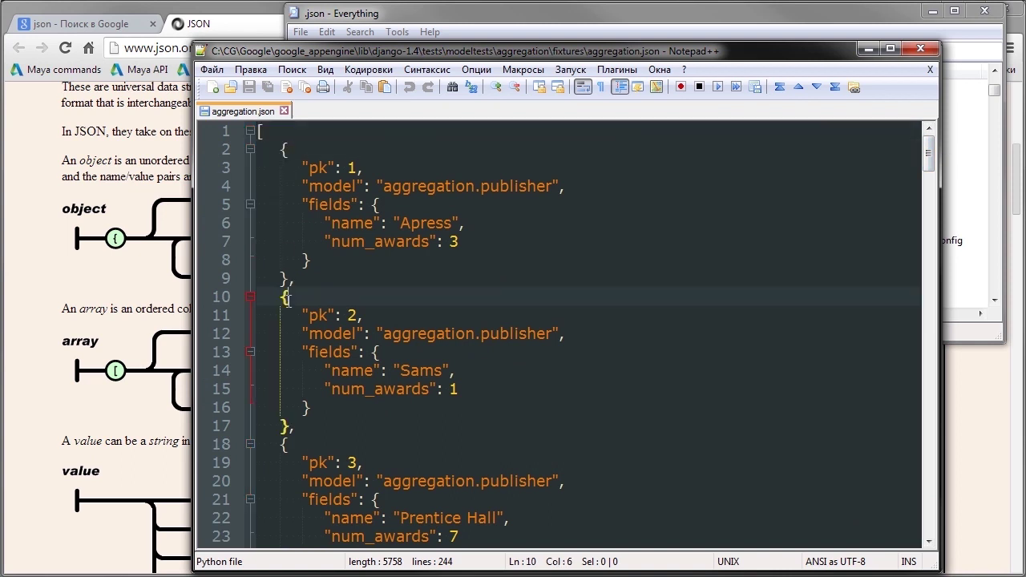
pyautogui.click(288, 444)
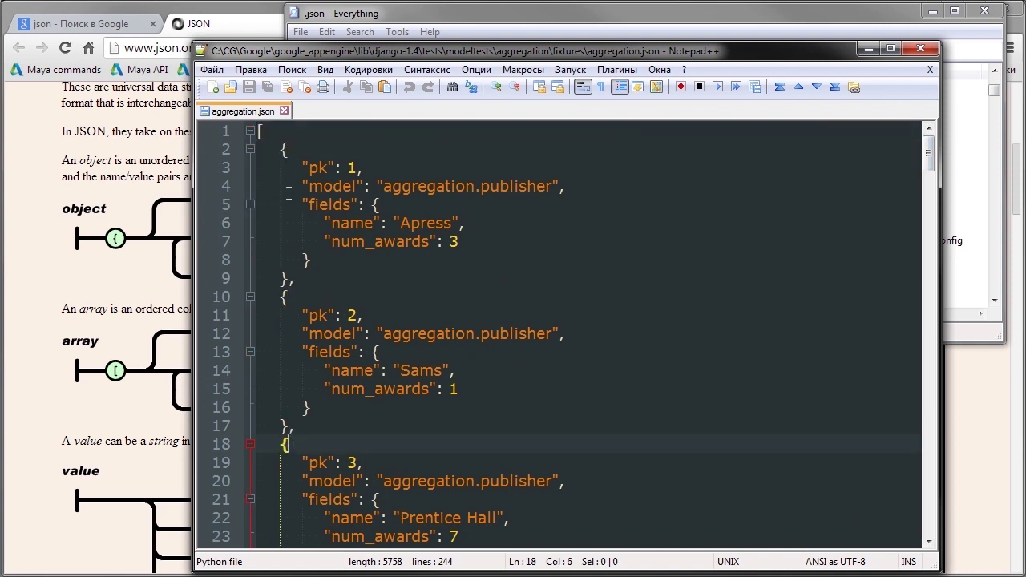
# Step: Collapse the first four publisher records
pyautogui.click(250, 149)
pyautogui.click(250, 186)
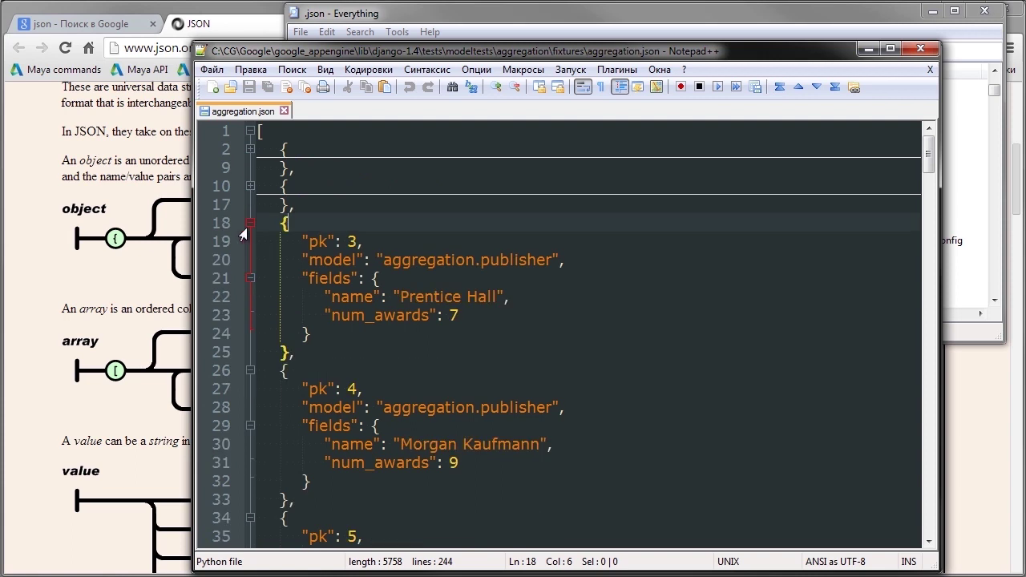
pyautogui.click(250, 223)
pyautogui.click(250, 259)
pyautogui.scroll(-1, 310, 241)
# Step: Inspect the fifth record's keys: pk 5, model, fields, name and authors [1, 2]
pyautogui.click(310, 241)
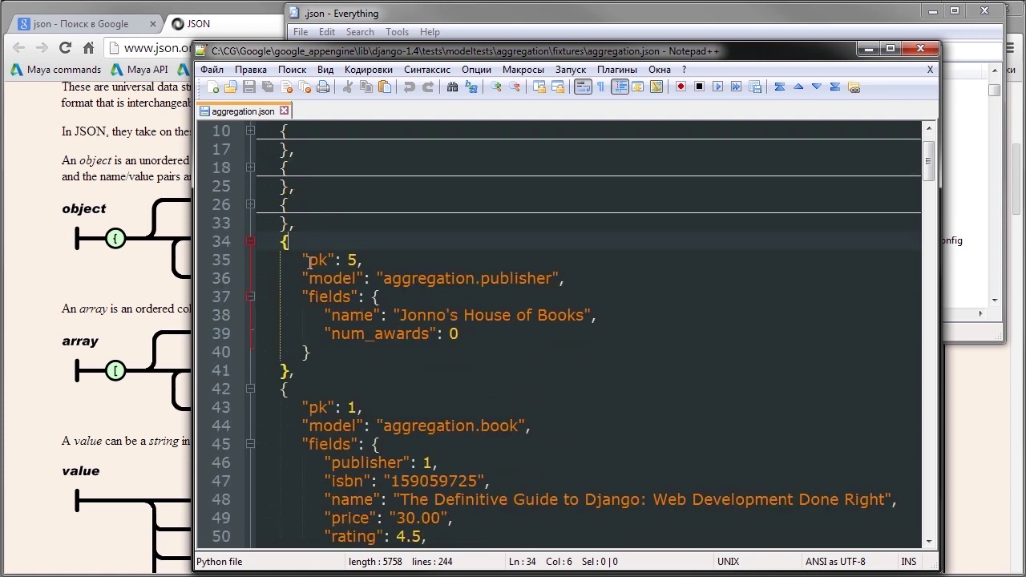
pyautogui.moveTo(309, 260); pyautogui.dragTo(330, 264)
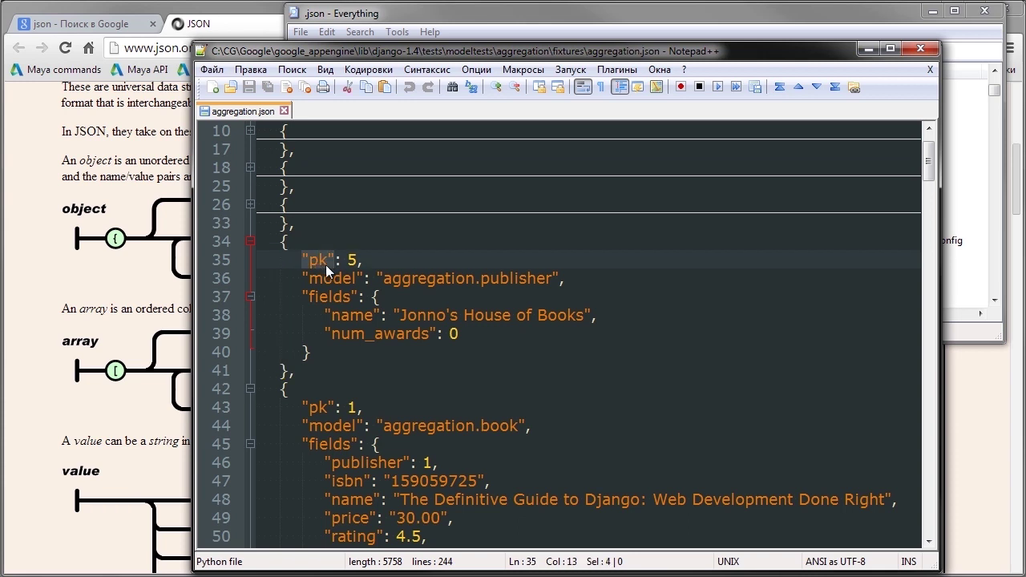
pyautogui.moveTo(347, 260); pyautogui.dragTo(358, 261)
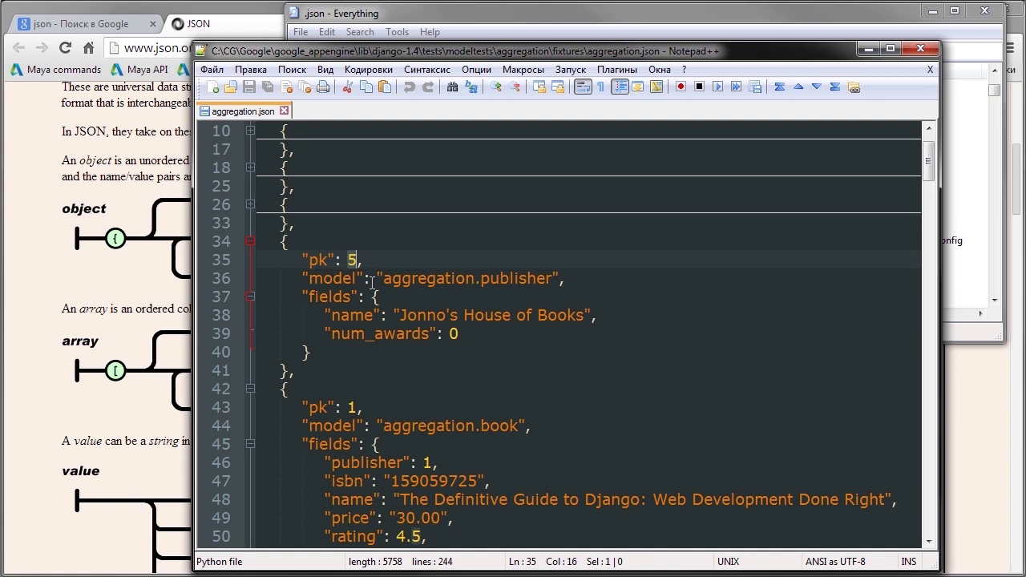
pyautogui.moveTo(303, 278); pyautogui.dragTo(536, 278)
pyautogui.click(302, 297)
pyautogui.moveTo(336, 300); pyautogui.dragTo(358, 298)
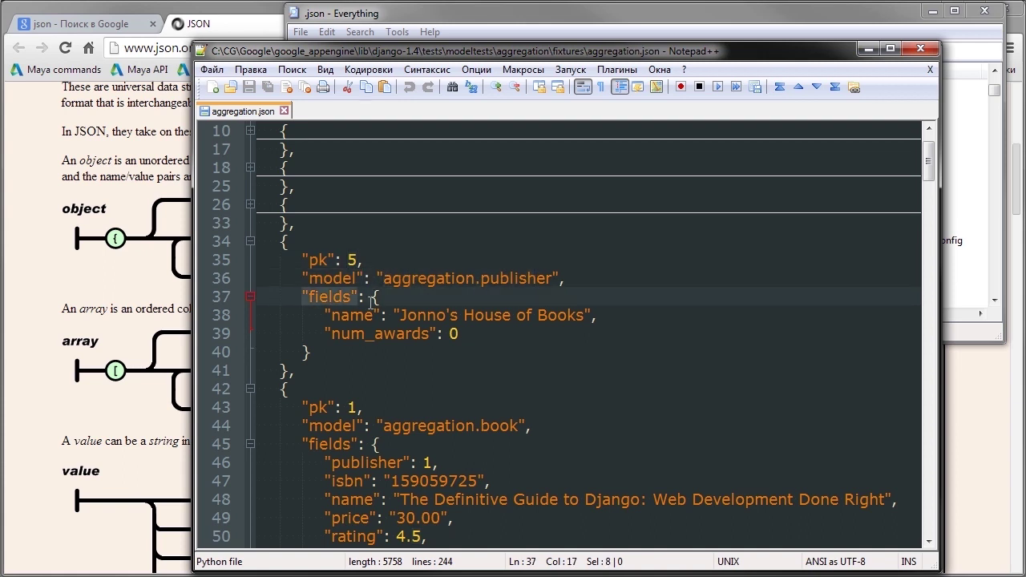
pyautogui.click(380, 298)
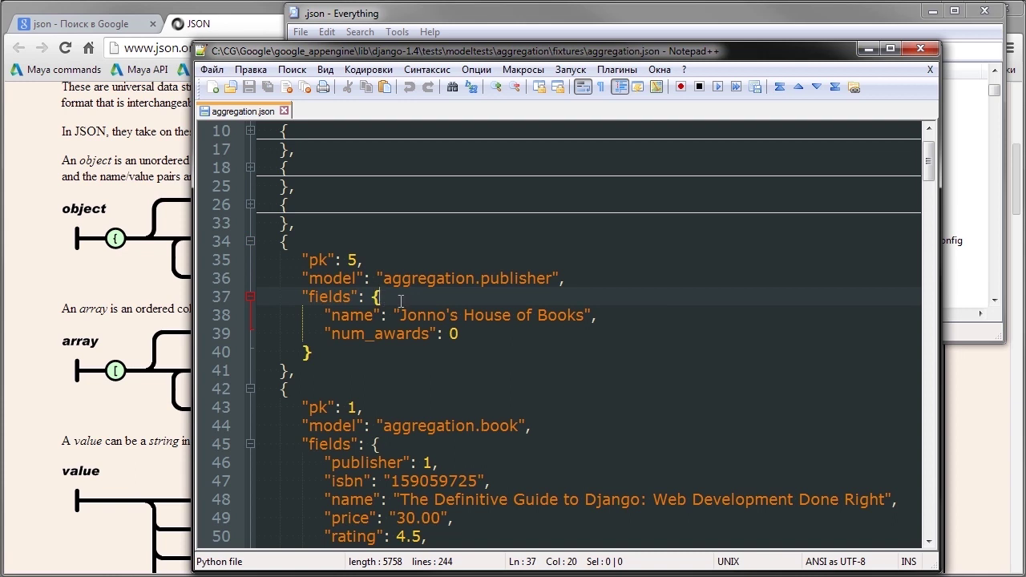
pyautogui.moveTo(324, 315); pyautogui.dragTo(449, 315)
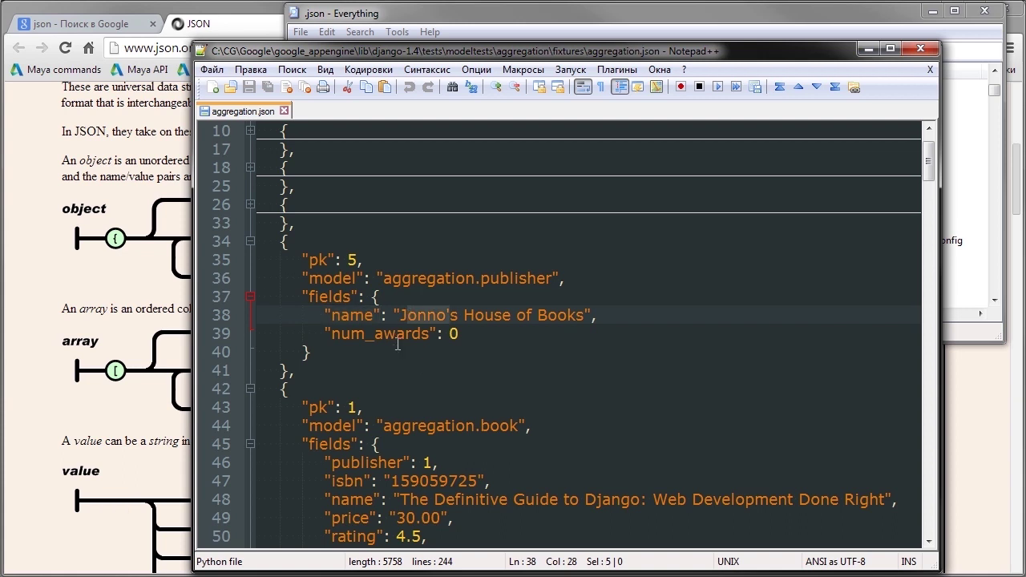
pyautogui.scroll(-2, 351, 393)
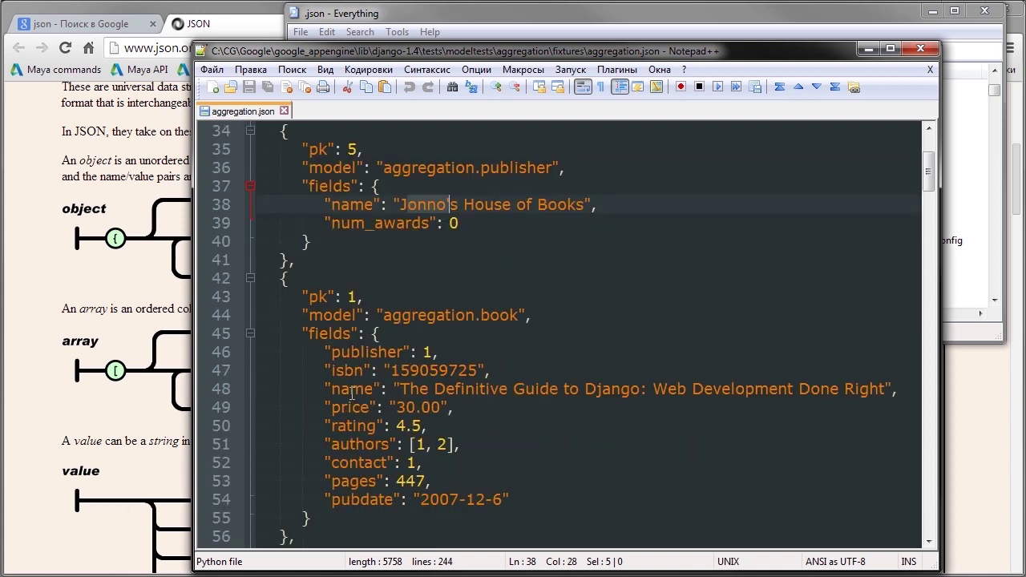
pyautogui.click(410, 444)
pyautogui.moveTo(411, 445); pyautogui.dragTo(459, 445)
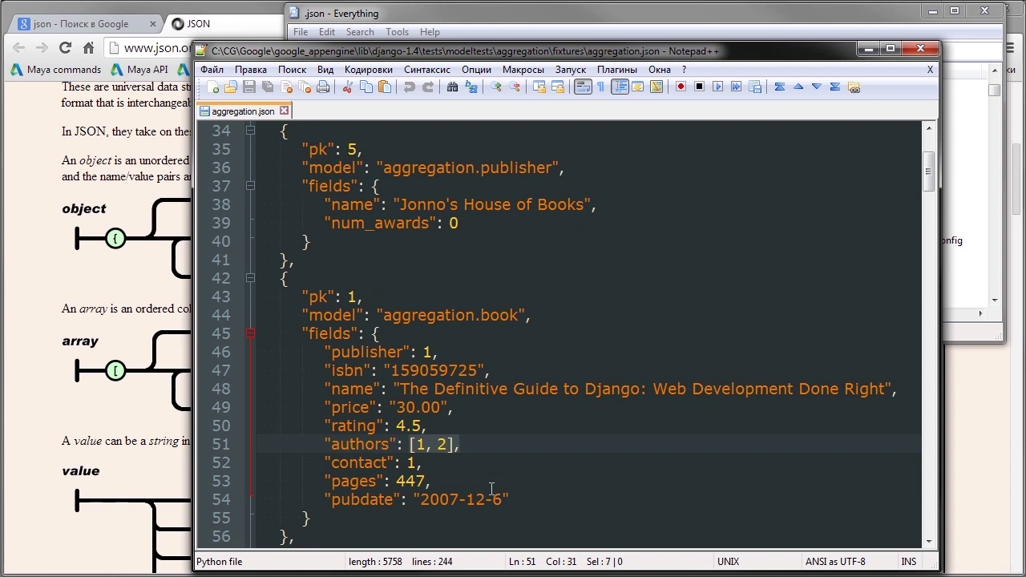
pyautogui.click(478, 448)
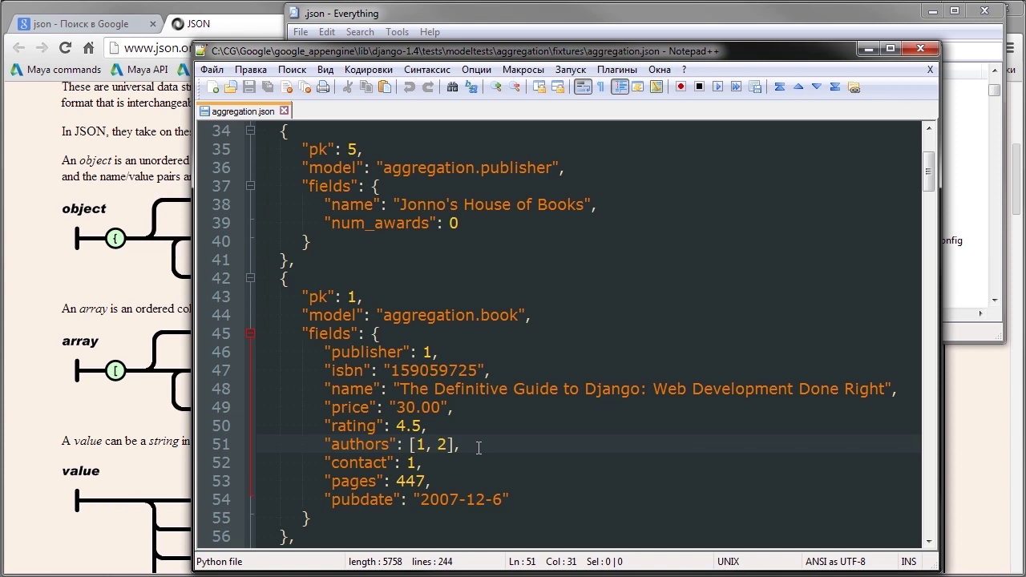
# Step: Scroll through the rest of the file, then move Notepad++ off-screen and close the search window
pyautogui.scroll(-1, 564, 460)
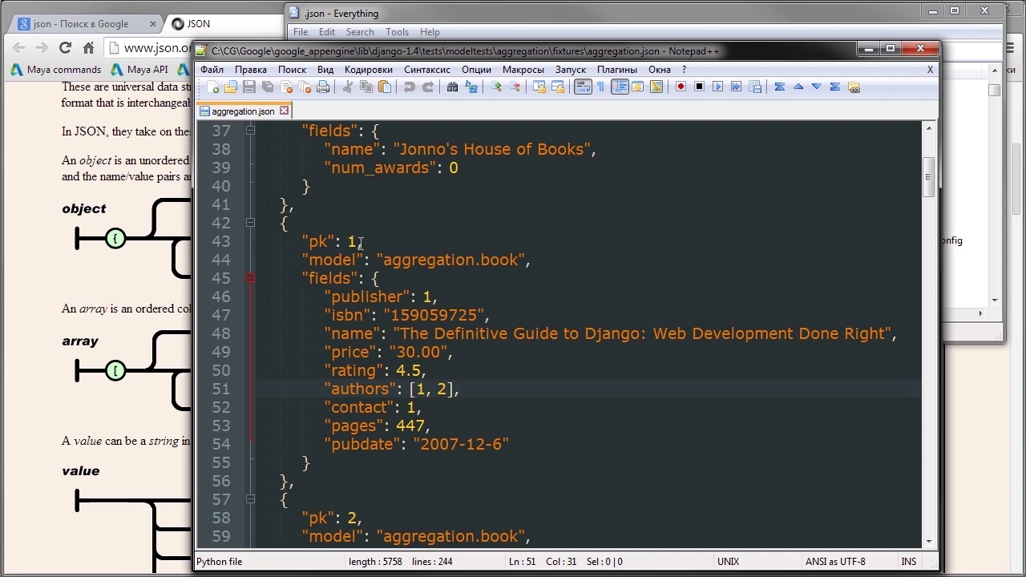
pyautogui.scroll(-1, 392, 417)
pyautogui.scroll(-1, 392, 417)
pyautogui.scroll(3, 392, 418)
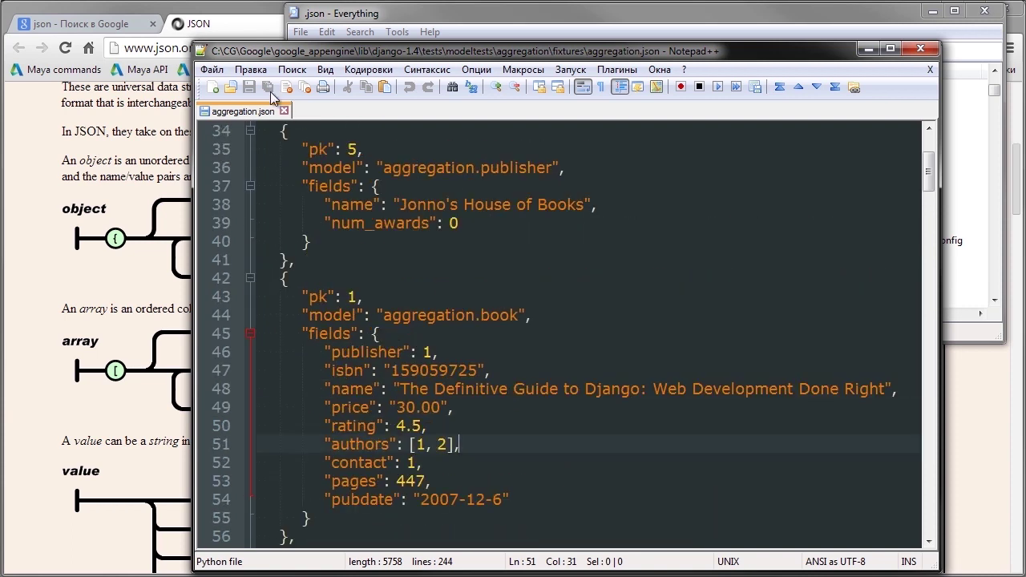
pyautogui.moveTo(240, 50); pyautogui.dragTo(1021, 48)
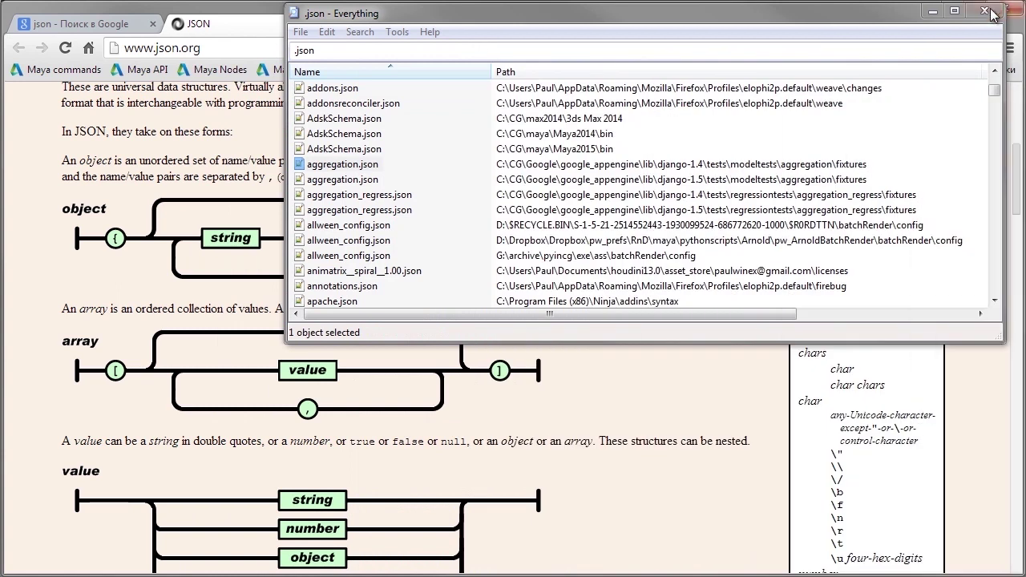
pyautogui.click(990, 13)
# Step: In Maya's Python tab, enter and execute import json
pyautogui.click(953, 11)
pyautogui.click(461, 472)
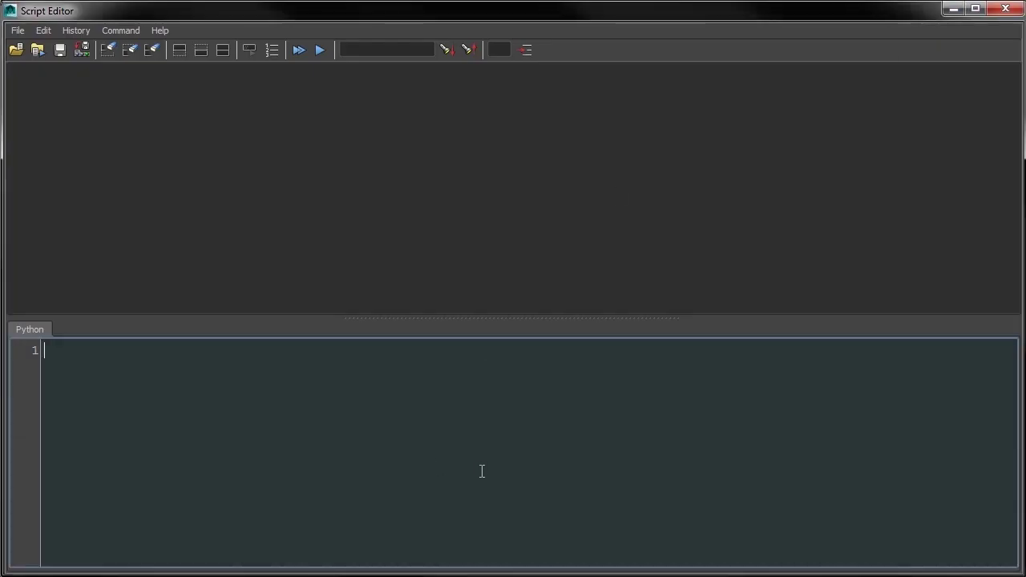
pyautogui.write('import json')
pyautogui.hotkey('ctrl', 'a')
pyautogui.hotkey('ctrl', 'Return')
pyautogui.click(482, 470)
pyautogui.press('Return')
pyautogui.press('Return')
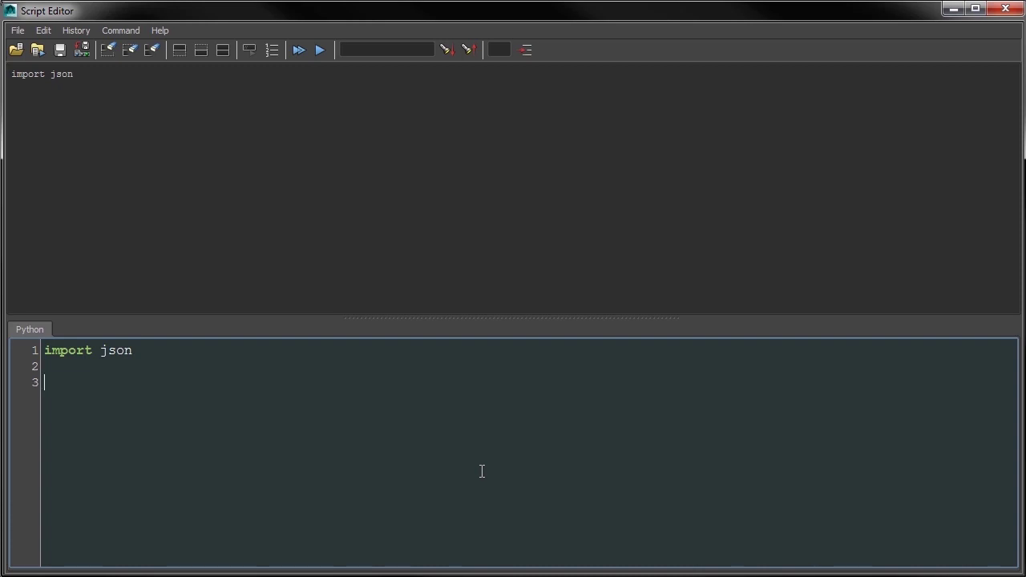
# Step: Define d = [1,2,3,4,5] and execute it
pyautogui.write('d')
pyautogui.write('[]')
pyautogui.write('1,2,3,4,5')
pyautogui.hotkey('shift', 'Home')
pyautogui.hotkey('ctrl', 'Return')
pyautogui.press('End')
pyautogui.press('Return')
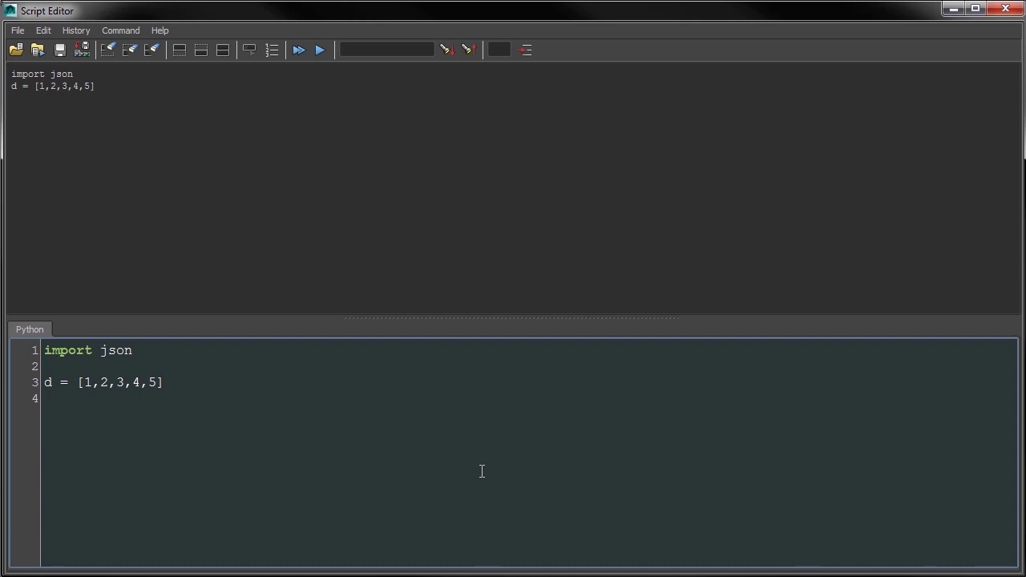
# Step: Execute json.dump(d, open('g:/scripts/data.json', 'w')) to write the list to file
pyautogui.write('son.dump(')
pyautogui.write('d,')
pyautogui.write("open('")
pyautogui.write('c')
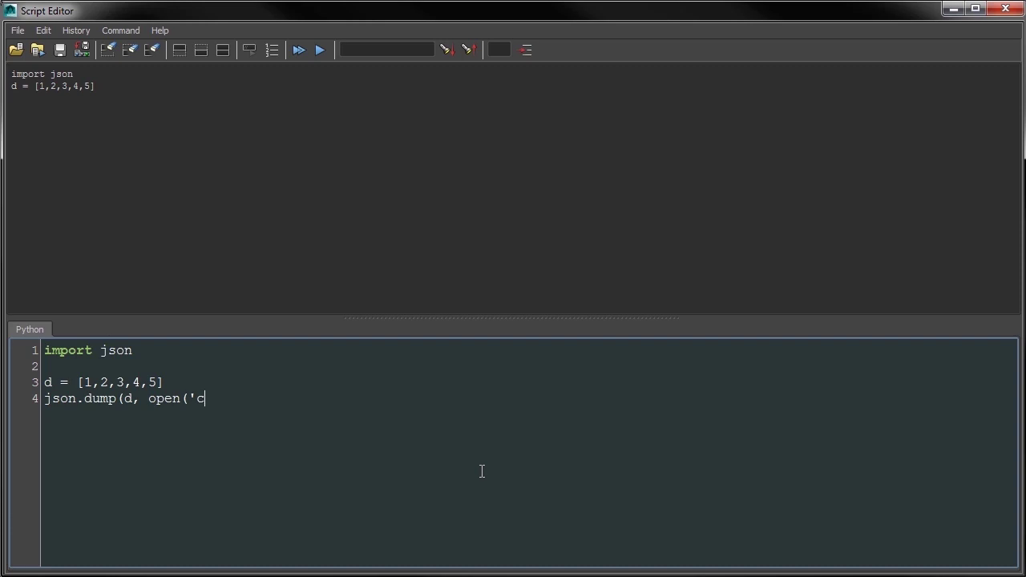
pyautogui.write('g')
pyautogui.write('/scripts/')
pyautogui.write("data.json'")
pyautogui.write(", 'w')")
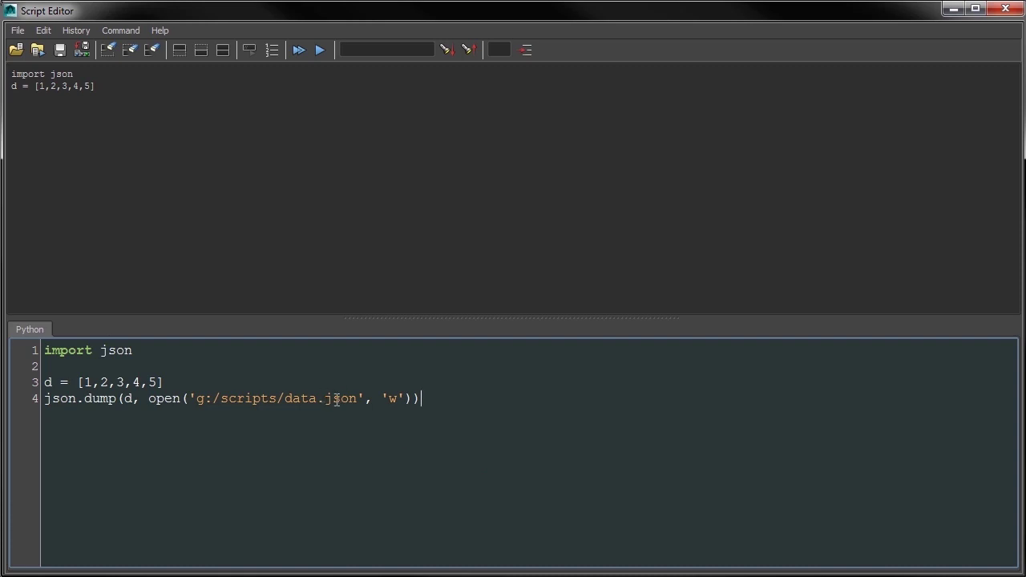
pyautogui.tripleClick(449, 399)
pyautogui.hotkey('ctrl', 'Return')
pyautogui.click(448, 399)
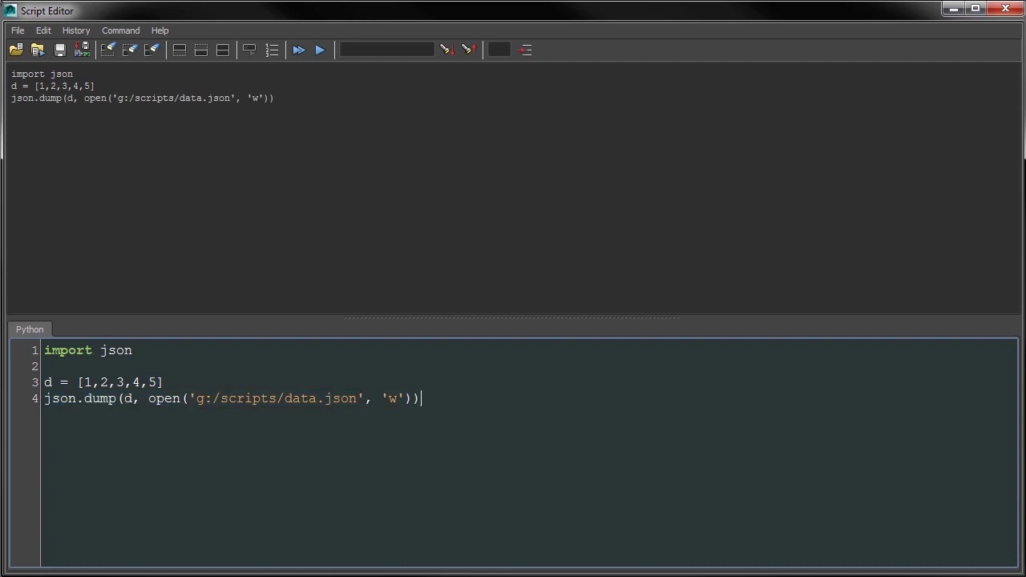
# Step: Open data.json from the scripts folder in Notepad++ with Python syntax colouring
pyautogui.moveTo(812, 133); pyautogui.dragTo(449, 109)
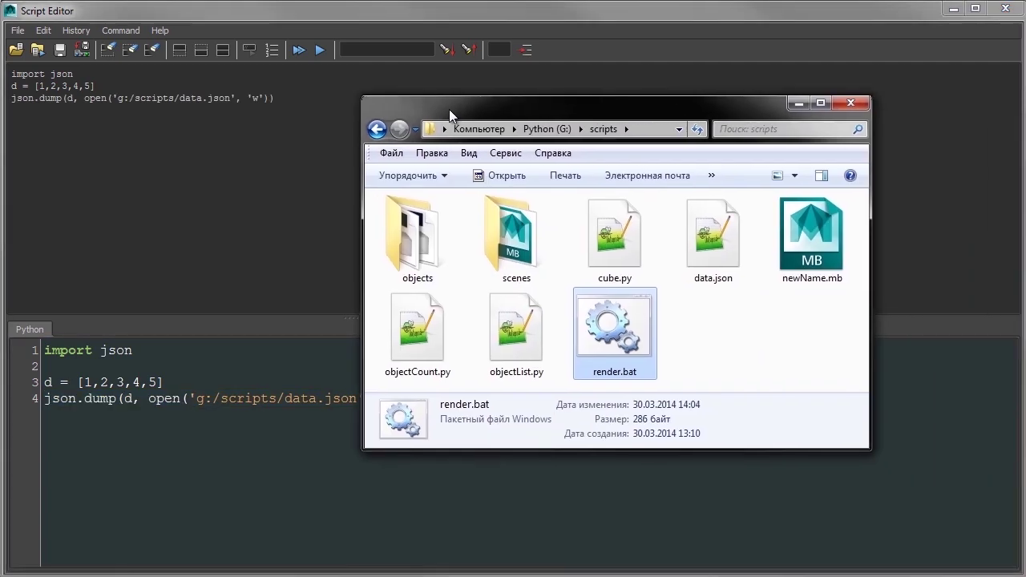
pyautogui.doubleClick(720, 257)
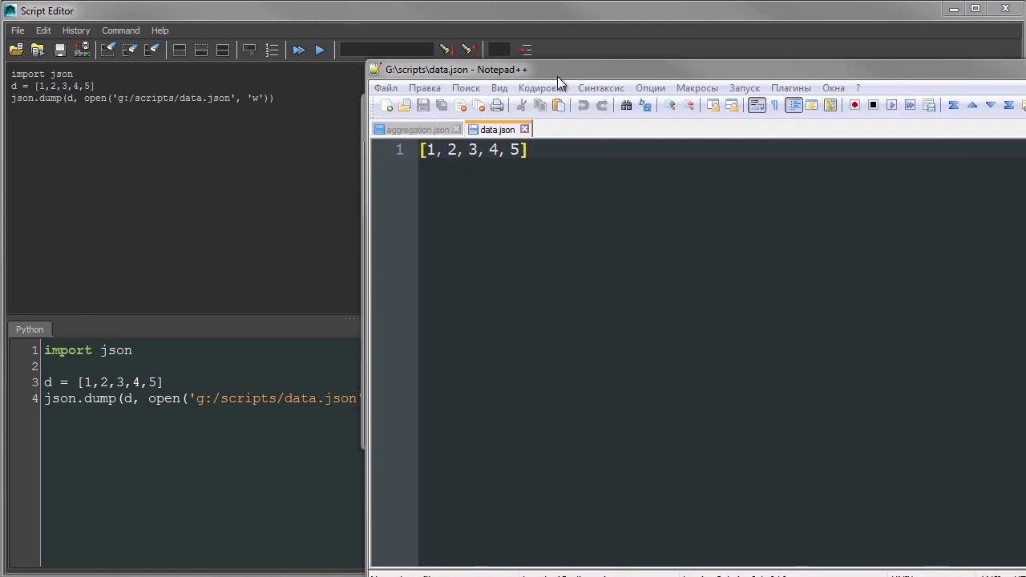
pyautogui.click(568, 101)
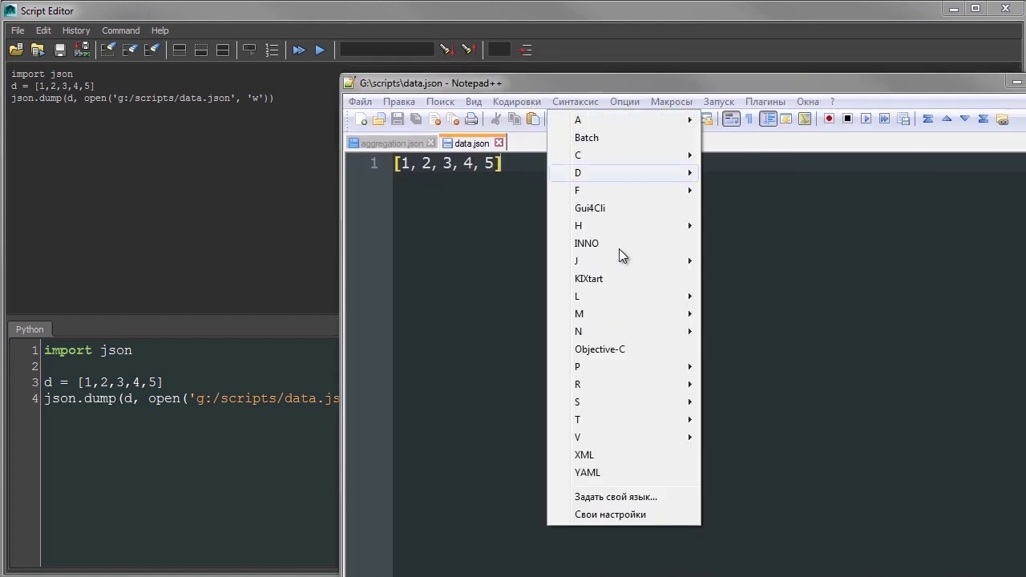
pyautogui.click(790, 471)
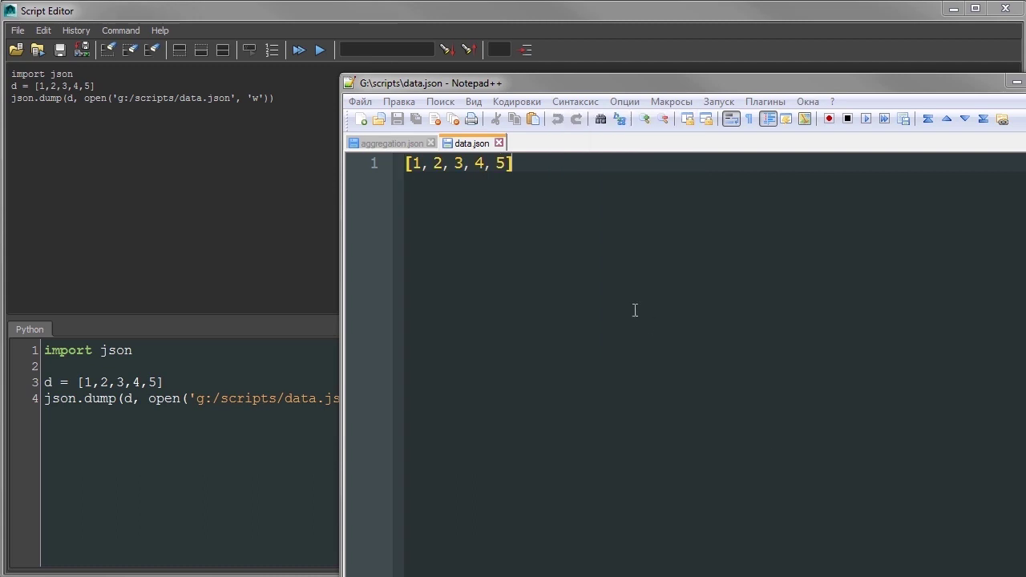
# Step: Move the data.json window aside and bring the Maya script editor back to front
pyautogui.moveTo(378, 83); pyautogui.dragTo(1012, 127)
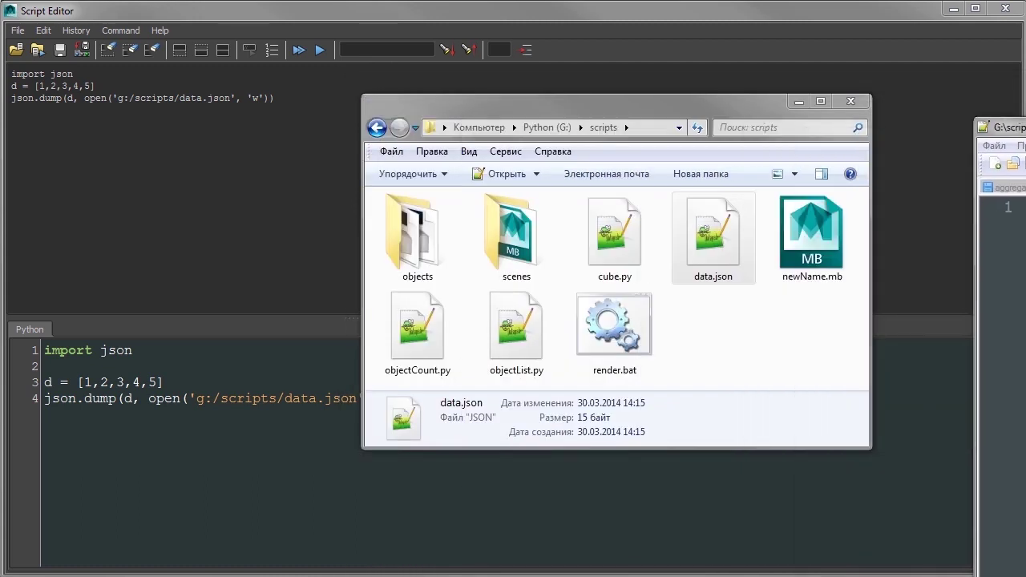
pyautogui.click(186, 380)
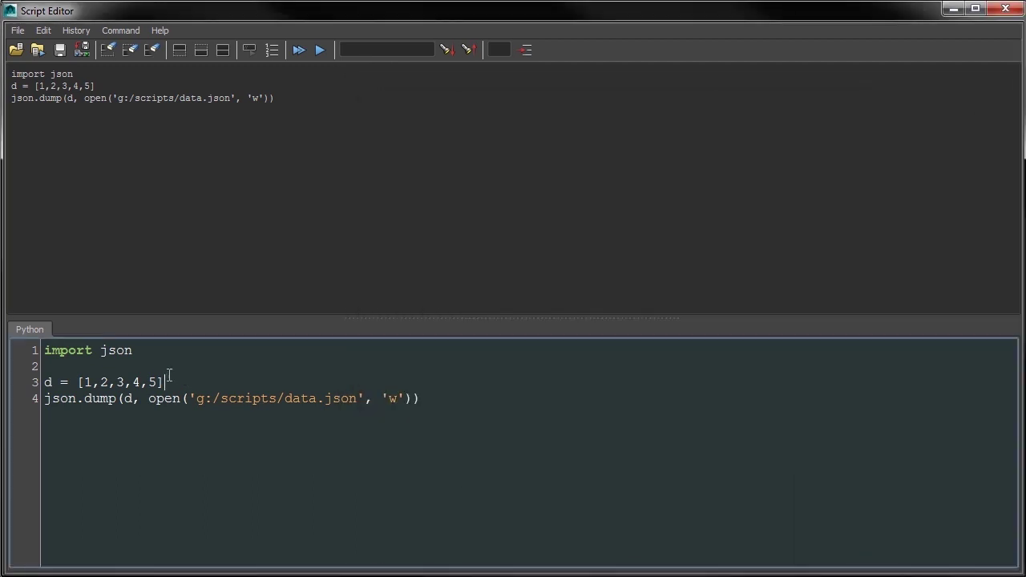
pyautogui.click(953, 9)
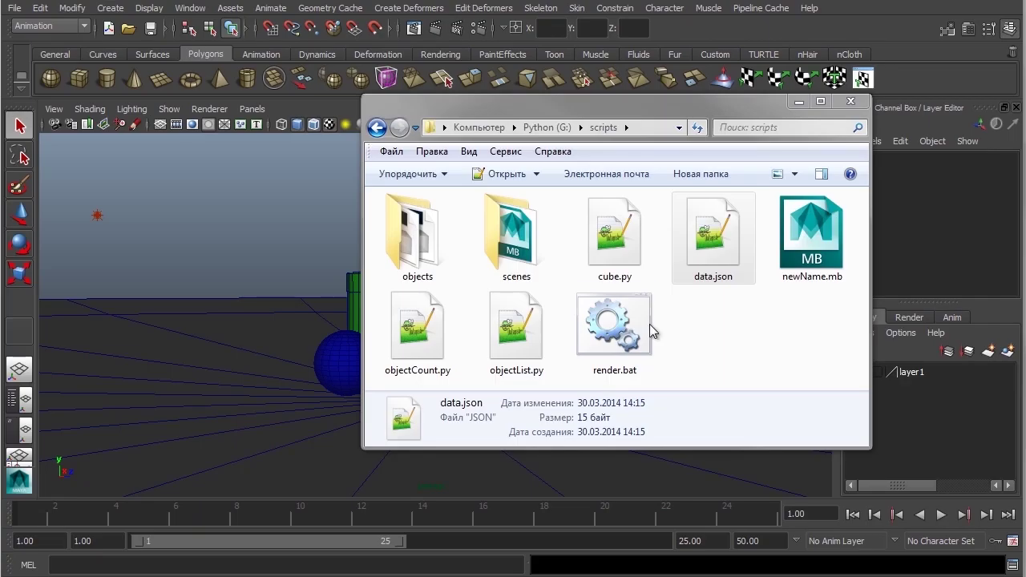
pyautogui.click(798, 101)
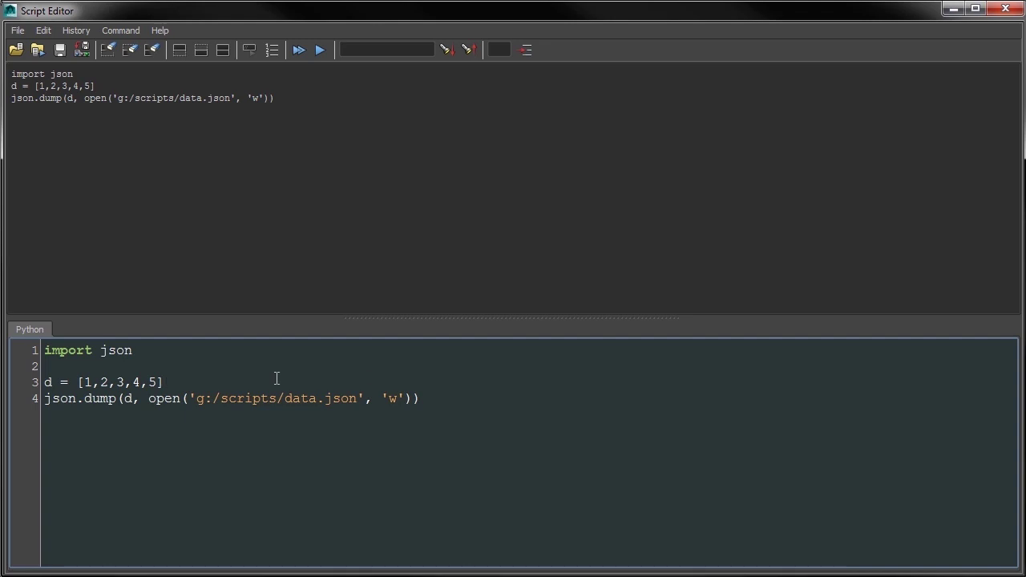
# Step: Replace the number list with cmds.ls(transforms=True) and test-run the call
pyautogui.moveTo(169, 383); pyautogui.dragTo(76, 385)
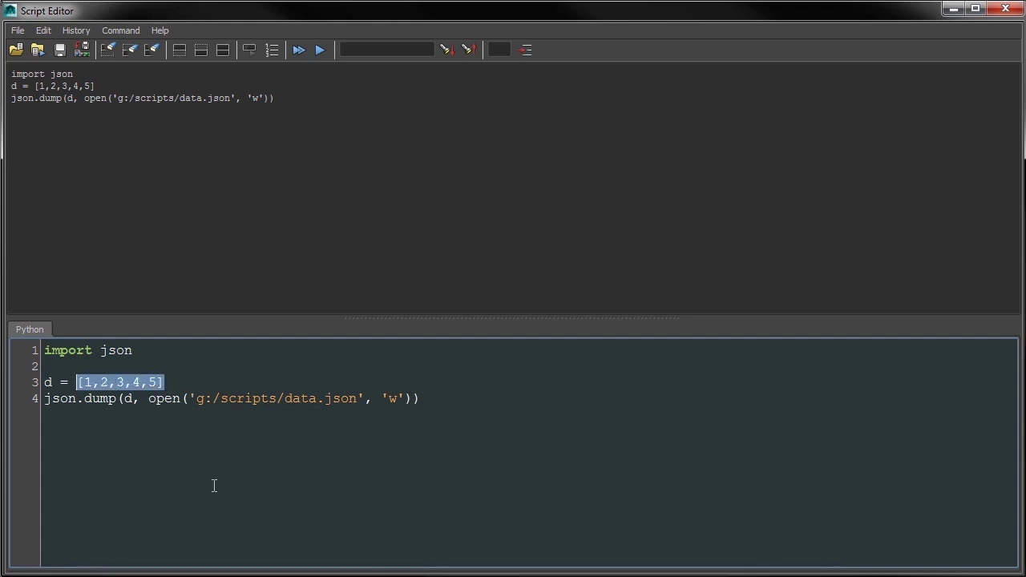
pyautogui.write('cmds.ls(trans')
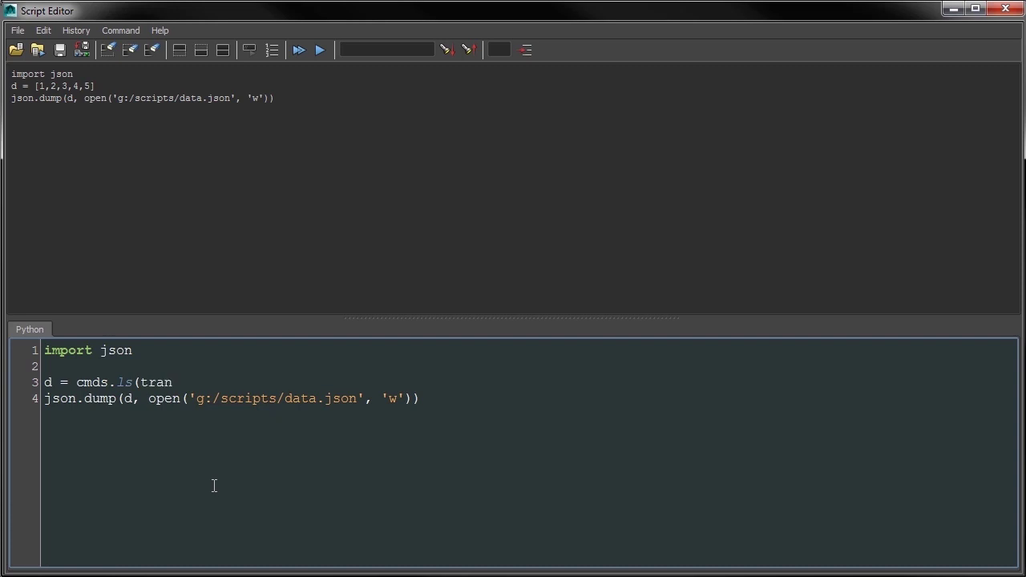
pyautogui.write('ro')
pyautogui.press('BackSpace')
pyautogui.press('BackSpace')
pyautogui.write('forms=True)')
pyautogui.hotkey('shift', 'Left')
pyautogui.hotkey('shift', 'Left')
pyautogui.hotkey('shift', 'Left')
pyautogui.hotkey('shift', 'Left')
pyautogui.hotkey('shift', 'Left')
pyautogui.hotkey('shift', 'Left')
pyautogui.hotkey('shift', 'Left')
pyautogui.hotkey('shift', 'Right')
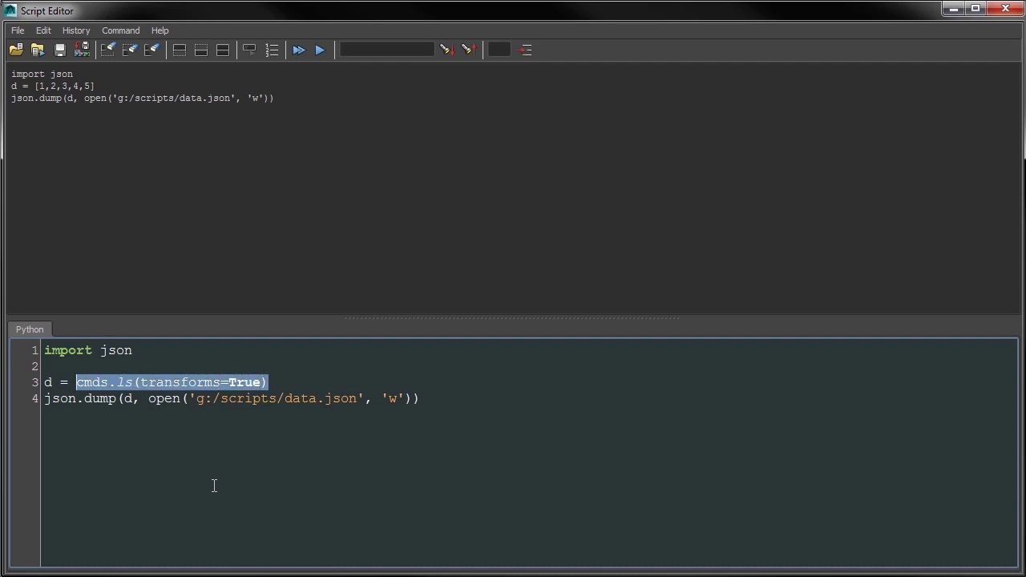
pyautogui.hotkey('ctrl', 'Return')
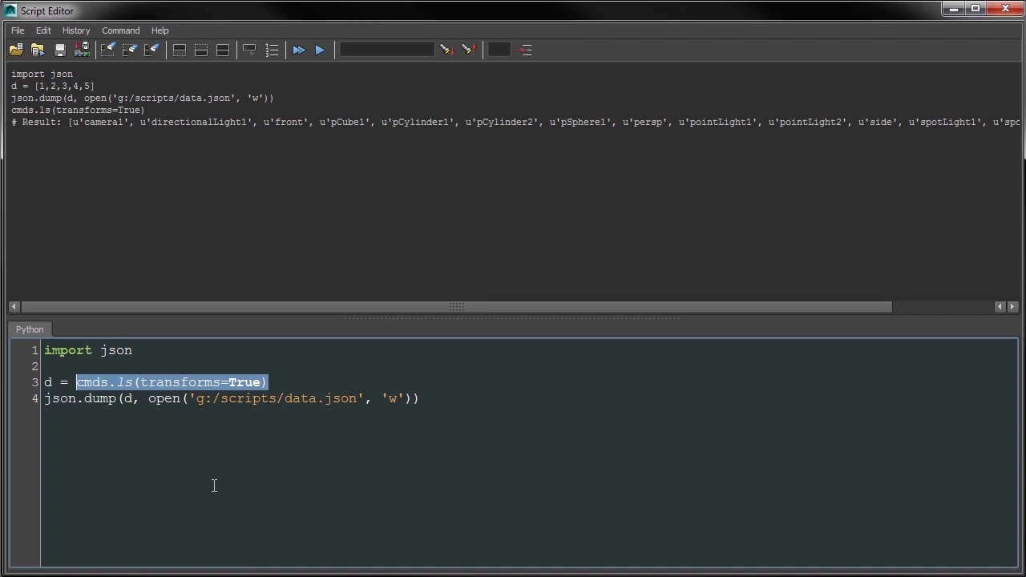
# Step: Run the d assignment and the json.dump line to write transform names to data.json
pyautogui.press('Home')
pyautogui.hotkey('shift', 'End')
pyautogui.hotkey('ctrl', 'Return')
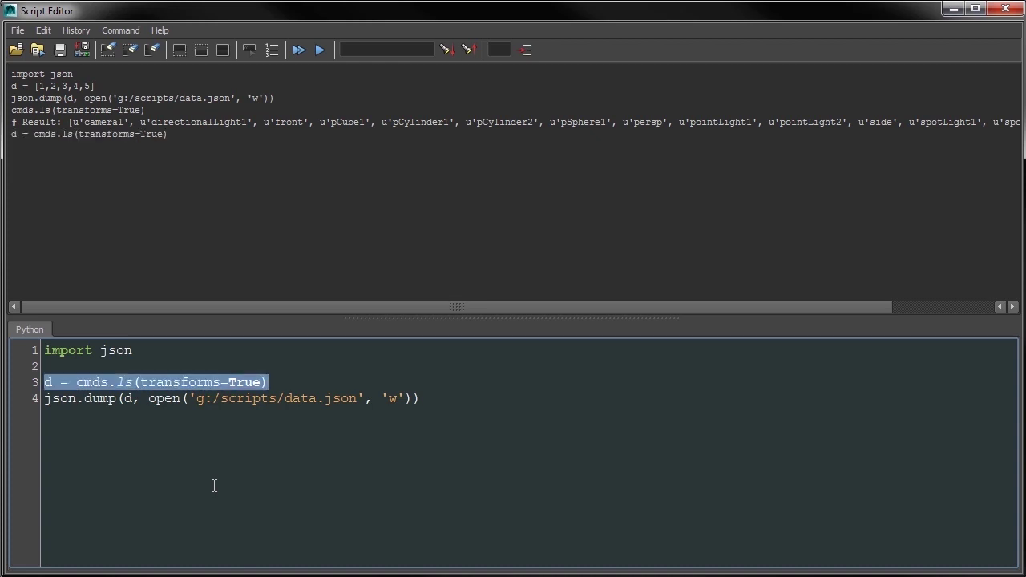
pyautogui.press('Down')
pyautogui.press('Home')
pyautogui.hotkey('shift', 'End')
pyautogui.hotkey('ctrl', 'Return')
pyautogui.click(214, 485)
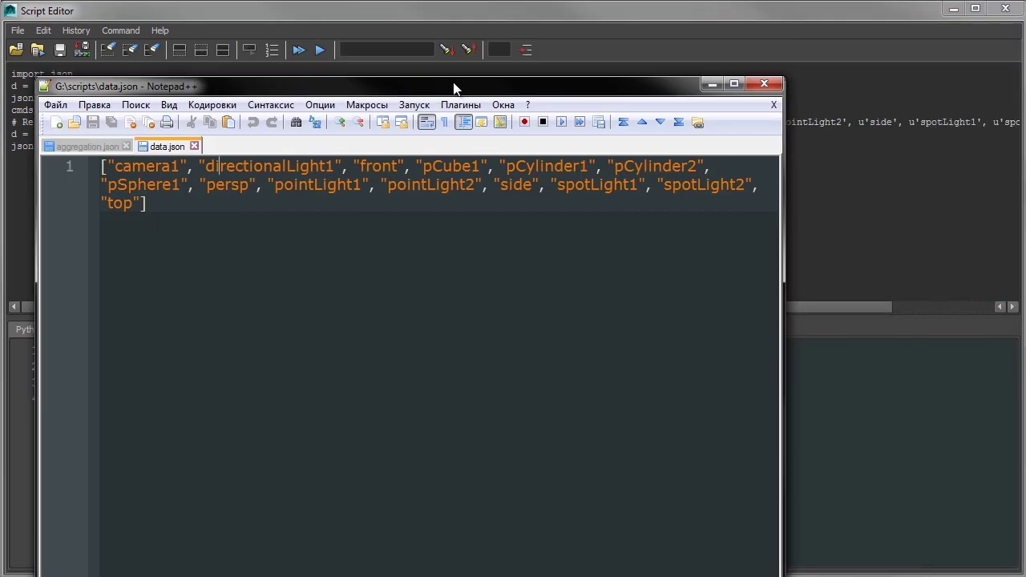
# Step: Compare the single-line data.json with the indented aggregation.json in Notepad++
pyautogui.moveTo(453, 86); pyautogui.dragTo(548, 68)
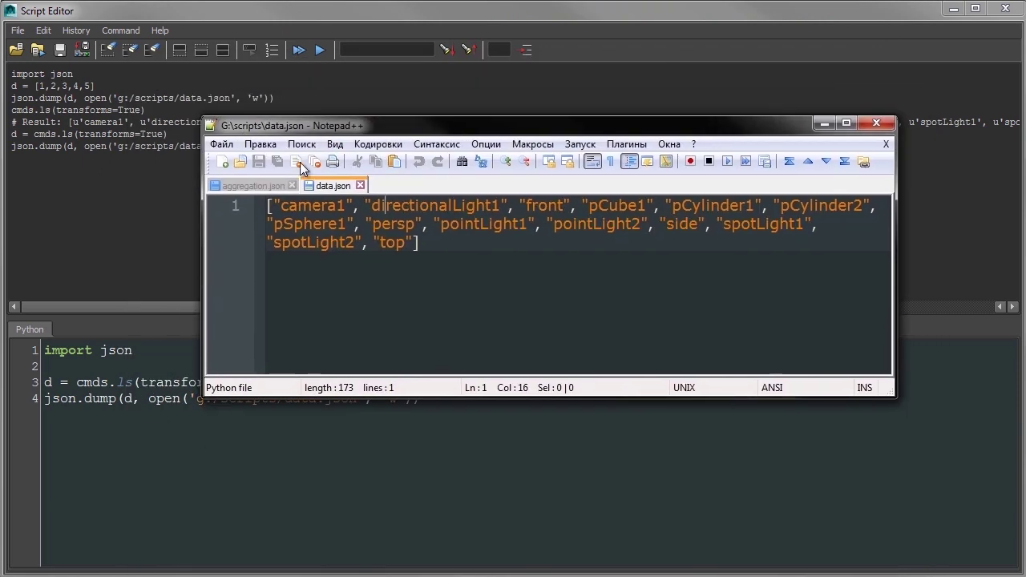
pyautogui.moveTo(940, 408)
pyautogui.mouseDown()
pyautogui.moveTo(908, 404)
pyautogui.moveTo(776, 542)
pyautogui.moveTo(745, 556)
pyautogui.mouseUp()
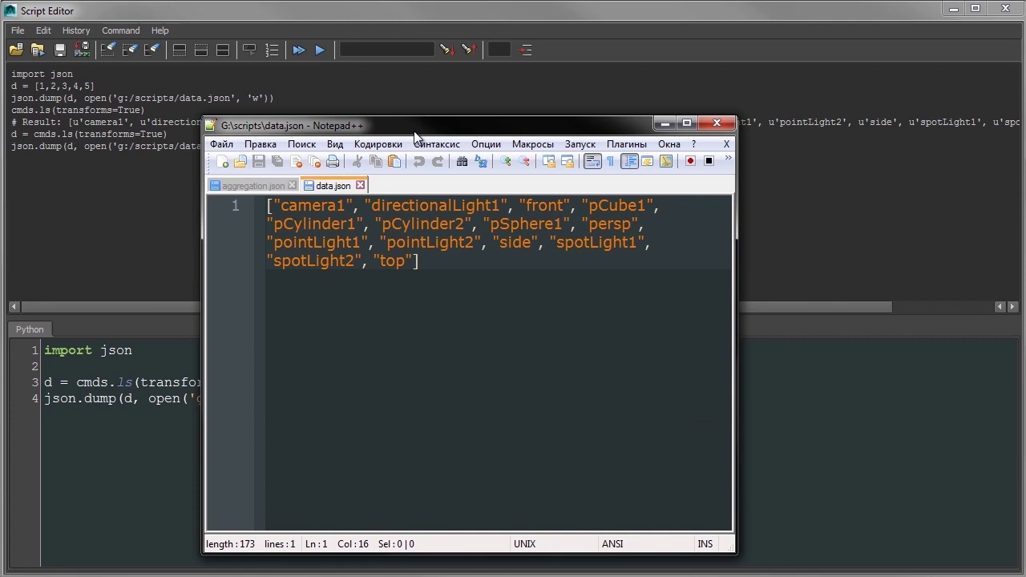
pyautogui.moveTo(416, 128); pyautogui.dragTo(545, 138)
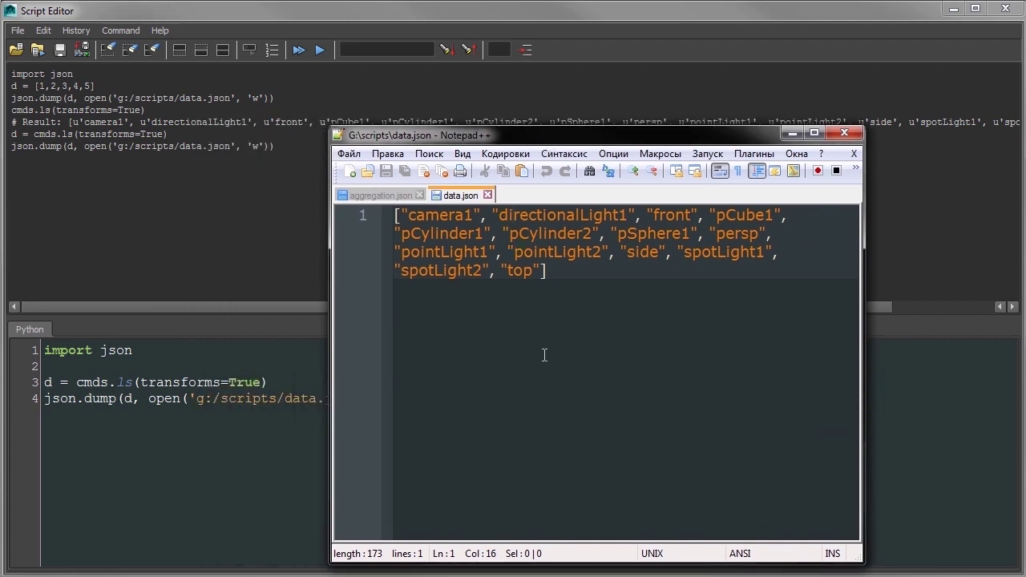
pyautogui.click(380, 195)
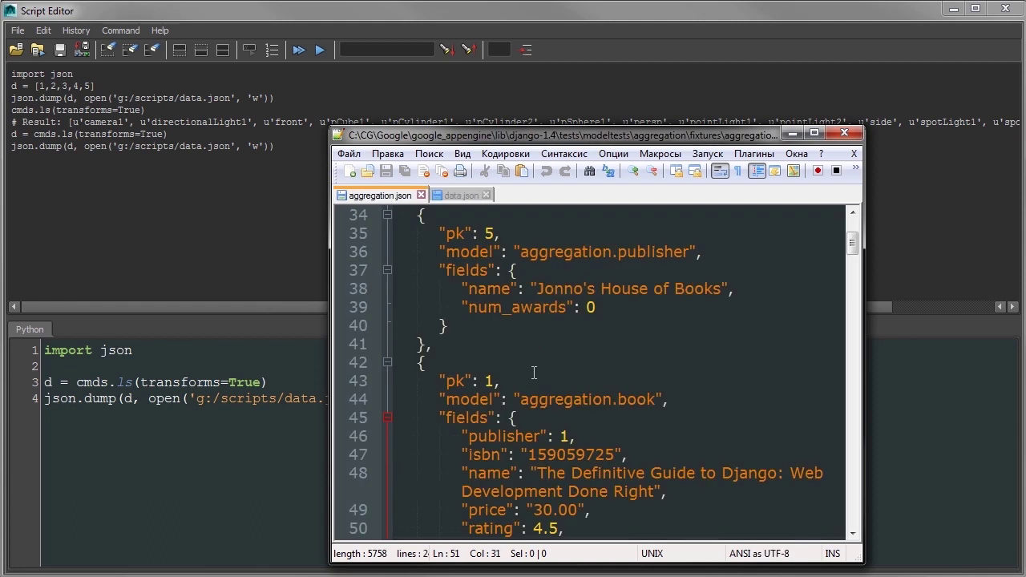
pyautogui.scroll(3, 521, 307)
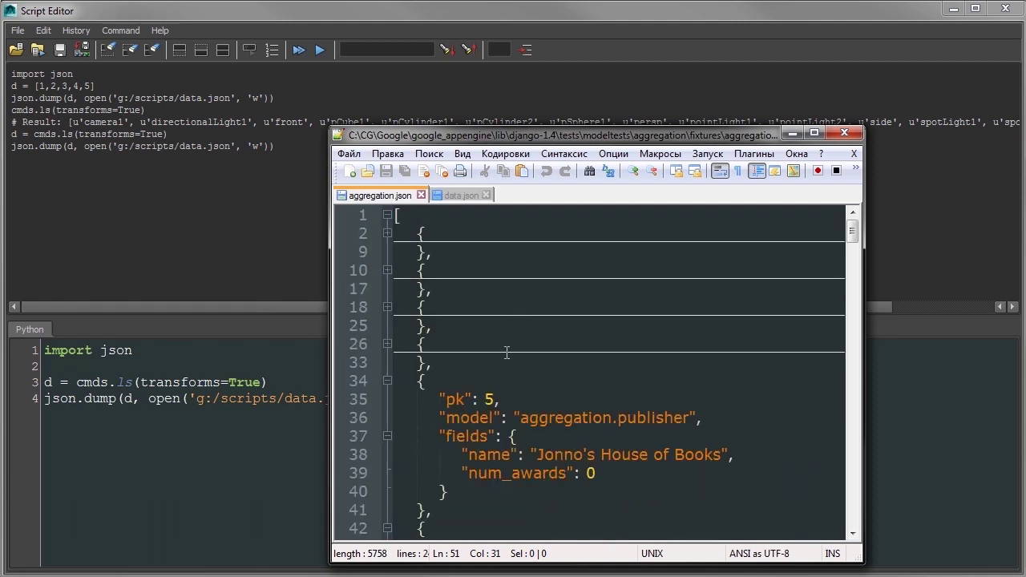
pyautogui.scroll(-2, 506, 349)
pyautogui.click(456, 193)
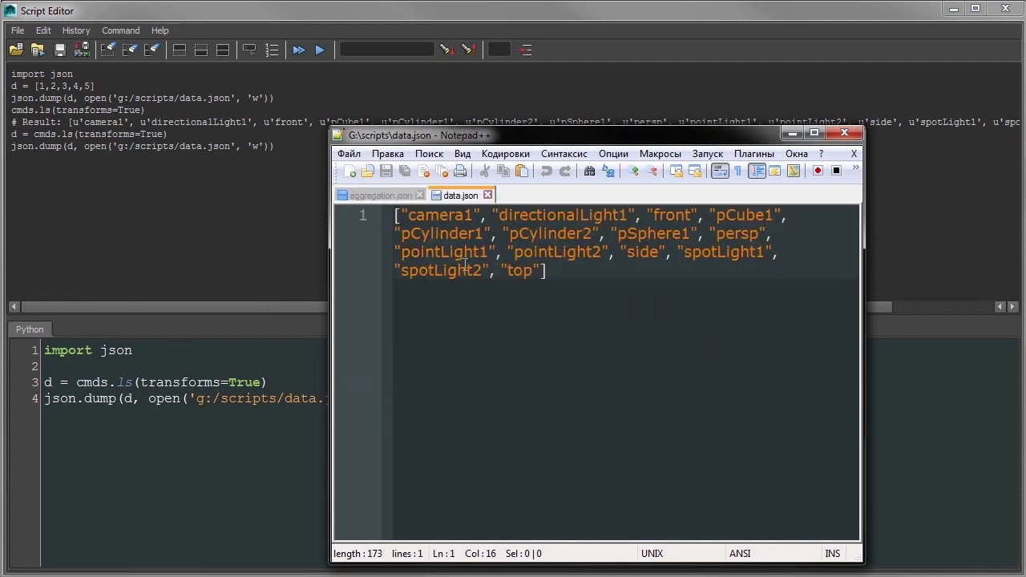
pyautogui.moveTo(388, 137); pyautogui.dragTo(914, 119)
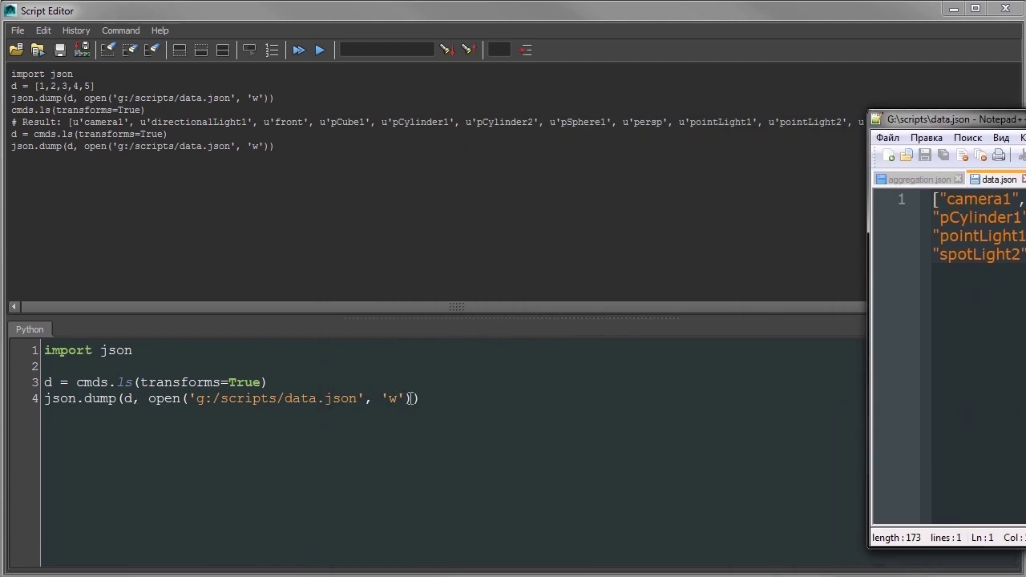
# Step: Add indent=4 to the json.dump call and run it
pyautogui.click(490, 496)
pyautogui.write(', ')
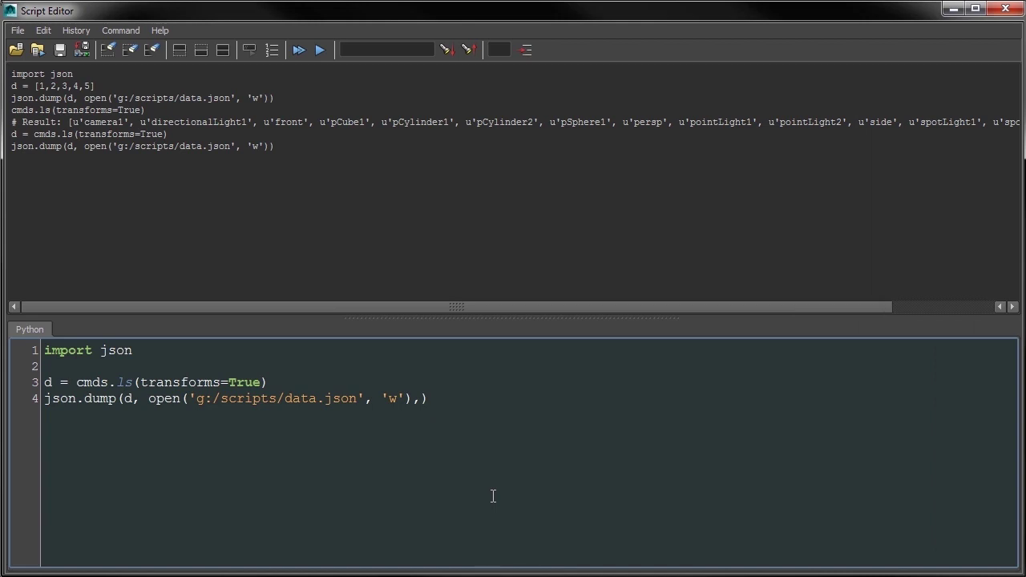
pyautogui.write('indent=4')
pyautogui.press('End')
pyautogui.hotkey('shift', 'Home')
pyautogui.hotkey('ctrl', 'Return')
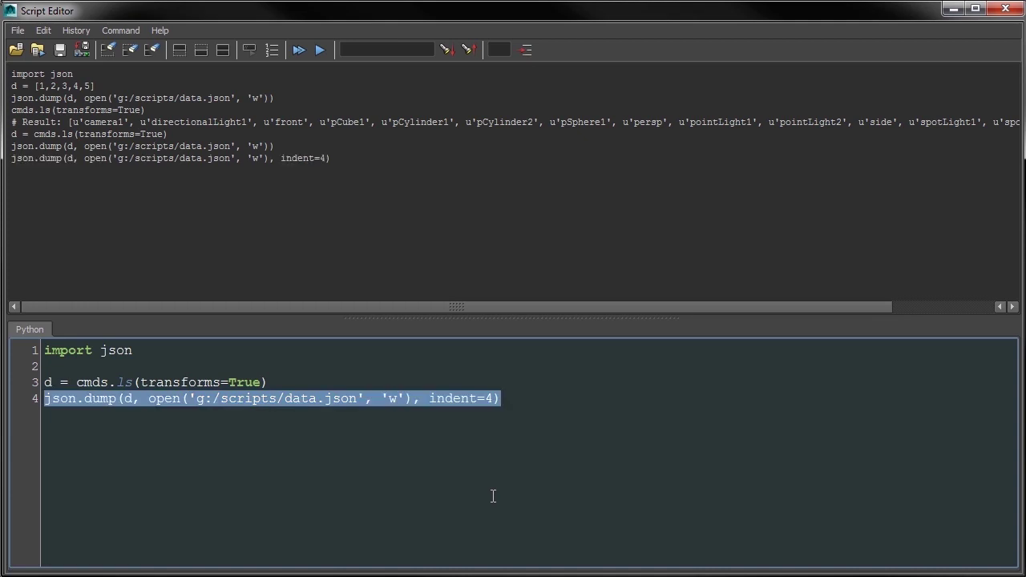
# Step: Reload the modified data.json in Notepad++ to check the indented names
pyautogui.click(493, 496)
pyautogui.hotkey('alt', 'Tab')
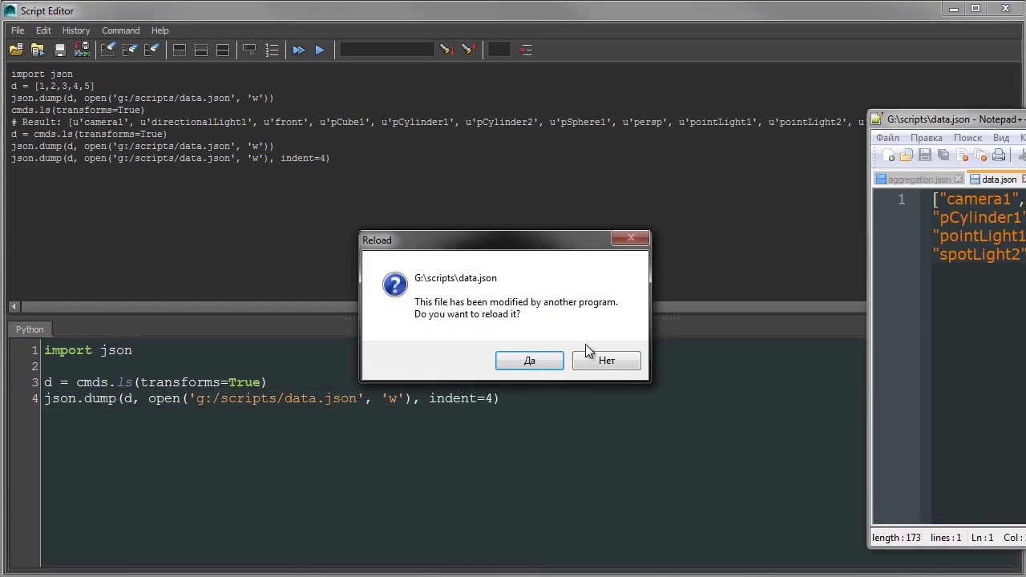
pyautogui.click(528, 361)
pyautogui.moveTo(984, 127)
pyautogui.mouseDown()
pyautogui.moveTo(511, 87)
pyautogui.moveTo(541, 89)
pyautogui.mouseUp()
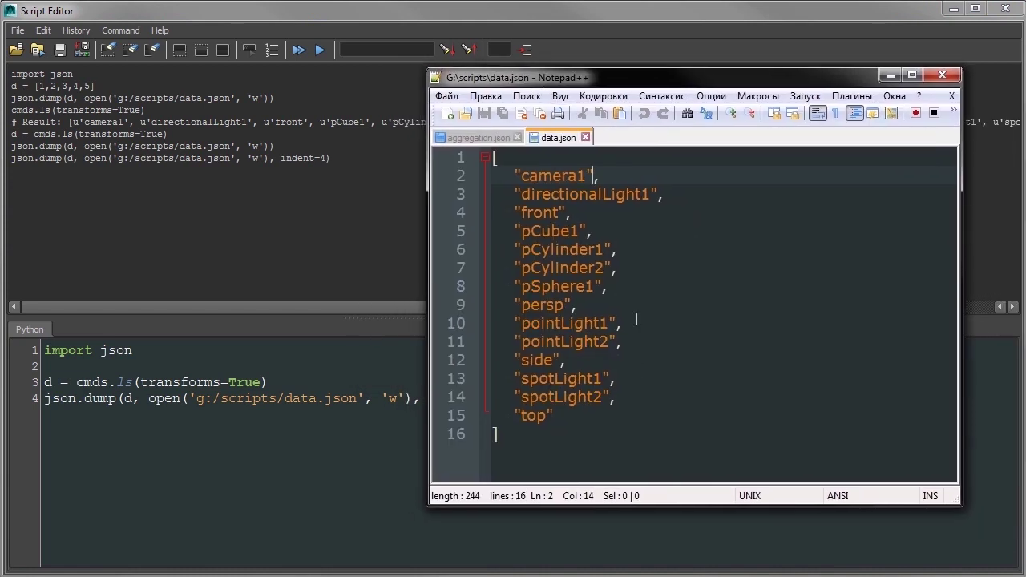
pyautogui.moveTo(501, 81)
pyautogui.mouseDown()
pyautogui.moveTo(959, 148)
pyautogui.moveTo(1024, 148)
pyautogui.mouseUp()
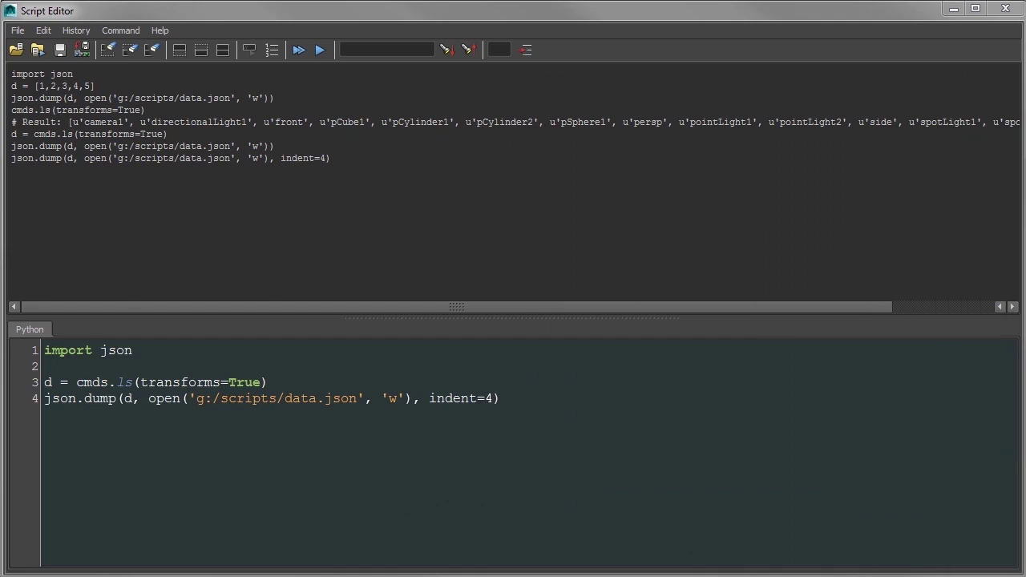
# Step: Rename the list variable to objects and add d = {'objects': objects}, running both lines
pyautogui.doubleClick(47, 383)
pyautogui.write('objects')
pyautogui.click(46, 398)
pyautogui.press('Return')
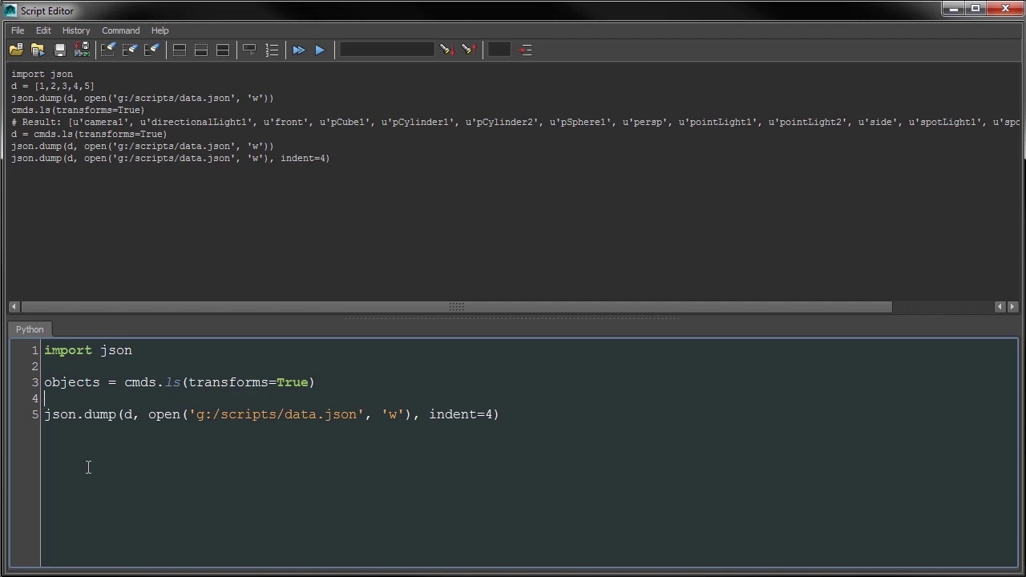
pyautogui.write('d')
pyautogui.write("'objects'")
pyautogui.write("':")
pyautogui.write('objects')
pyautogui.write('=')
pyautogui.hotkey('shift', 'End')
pyautogui.hotkey('ctrl', 'Return')
pyautogui.press('Left')
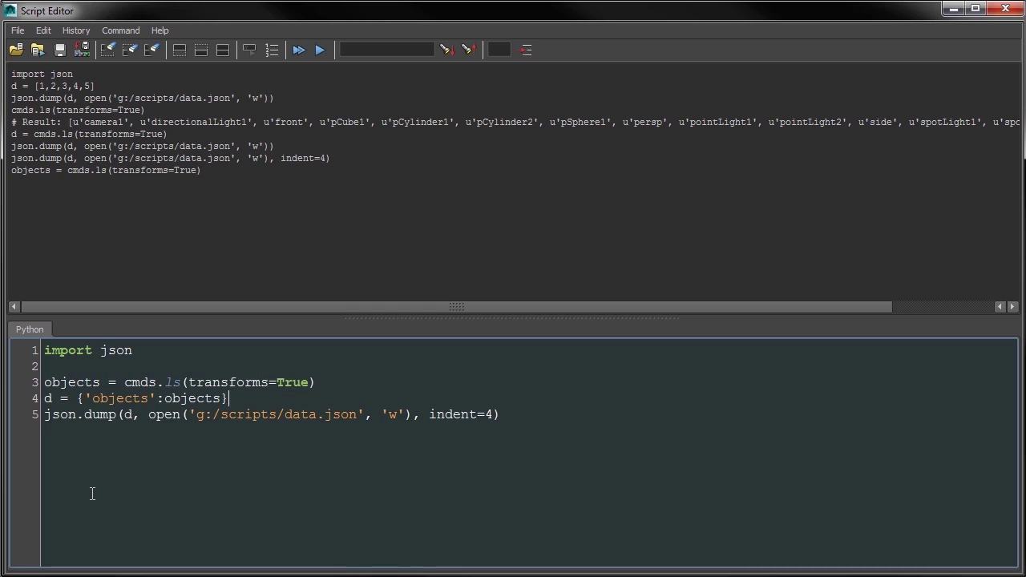
pyautogui.hotkey('shift', 'Home')
pyautogui.hotkey('ctrl', 'Return')
# Step: Rerun json.dump and inspect the "objects" key and its list in data.json
pyautogui.press('Down')
pyautogui.hotkey('shift', 'End')
pyautogui.hotkey('ctrl', 'Return')
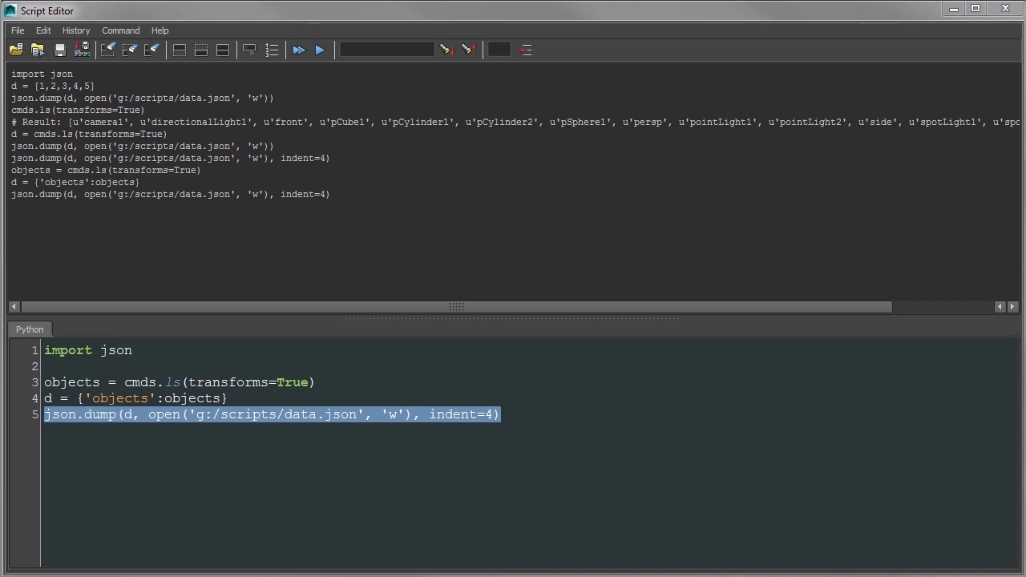
pyautogui.moveTo(893, 104); pyautogui.dragTo(561, 76)
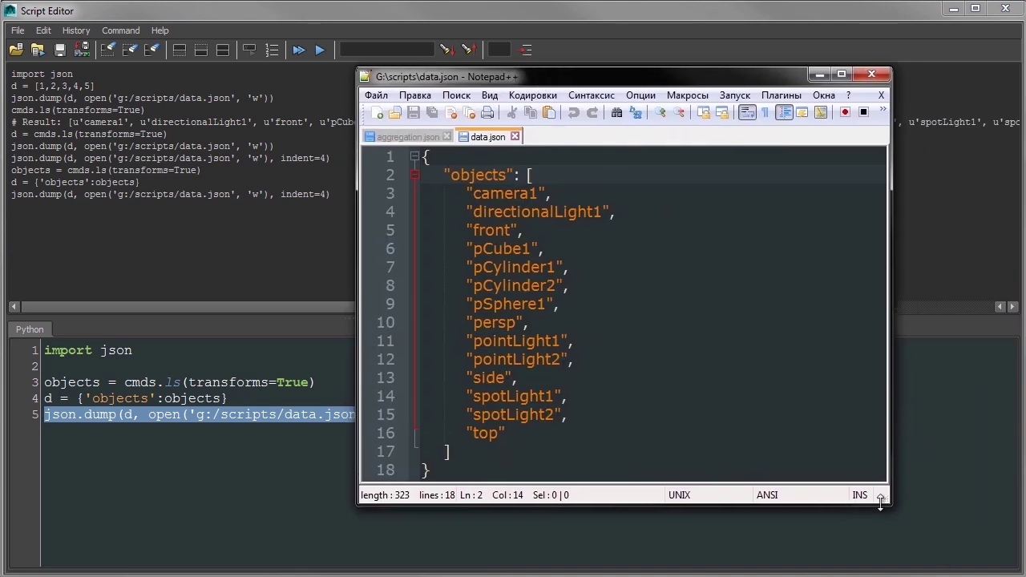
pyautogui.moveTo(879, 501); pyautogui.dragTo(965, 568)
pyautogui.press('Up')
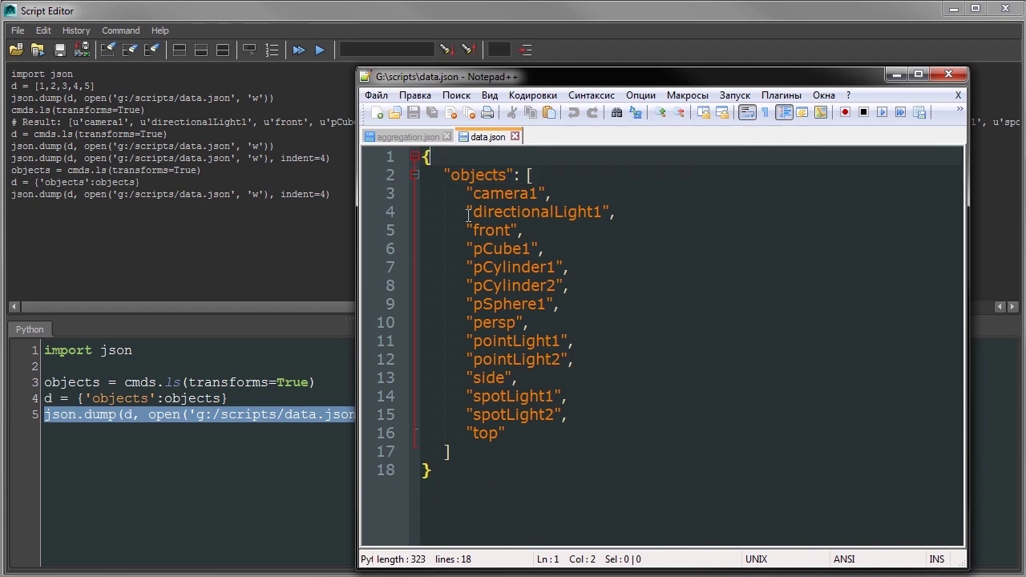
pyautogui.click(514, 175)
pyautogui.doubleClick(463, 174)
pyautogui.click(532, 175)
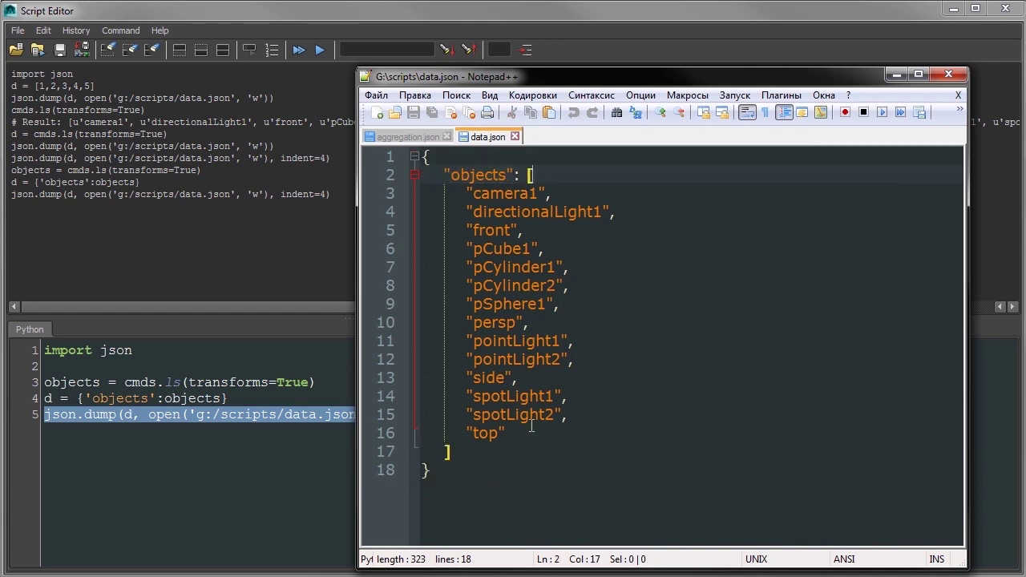
pyautogui.moveTo(488, 78); pyautogui.dragTo(1025, 68)
pyautogui.click(228, 391)
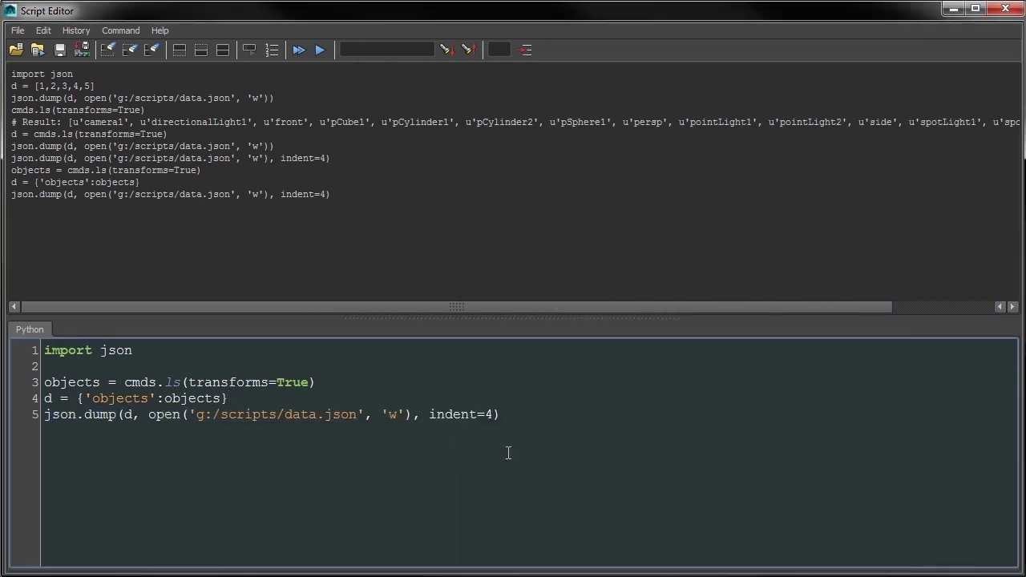
# Step: Insert d[123] = 123 before json.dump and run both lines
pyautogui.press('Return')
pyautogui.write('d[')
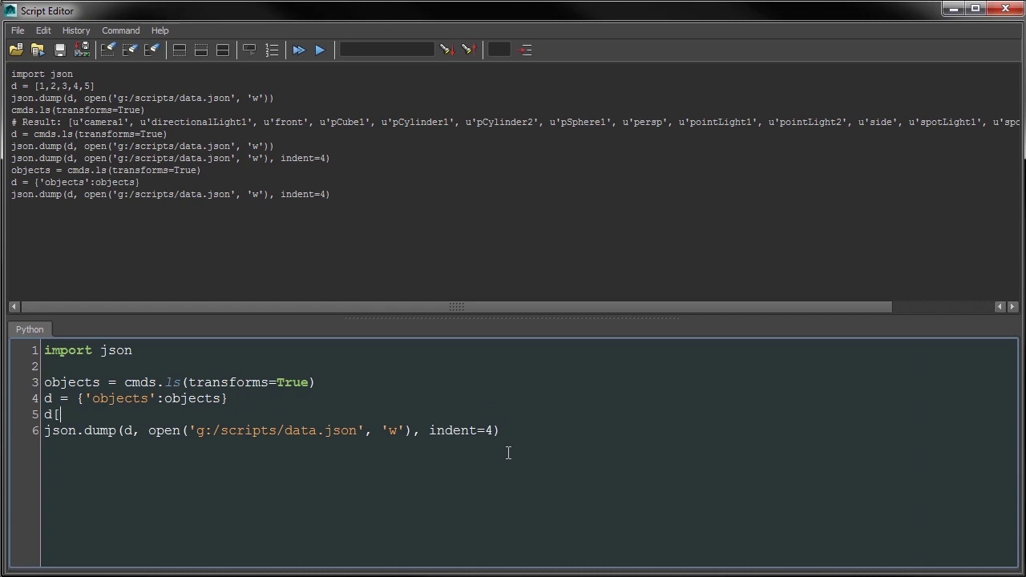
pyautogui.write('123')
pyautogui.write('] = 123')
pyautogui.hotkey('shift', 'Home')
pyautogui.hotkey('ctrl', 'Return')
pyautogui.press('Down')
pyautogui.hotkey('shift', 'End')
pyautogui.hotkey('ctrl', 'Return')
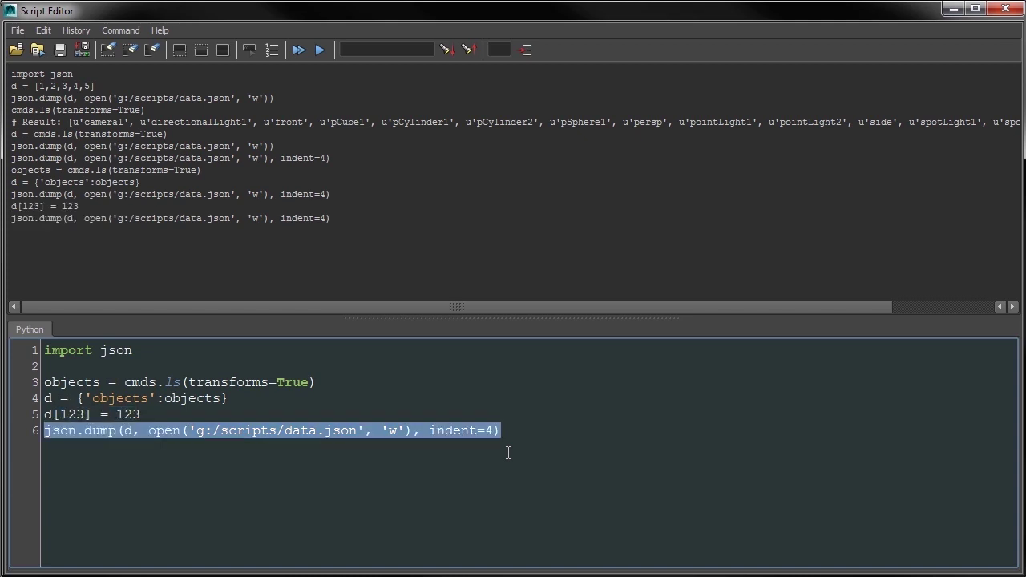
# Step: Reload data.json and check the new "123": 123 entry with its string key
pyautogui.hotkey('alt', 'Tab')
pyautogui.click(525, 362)
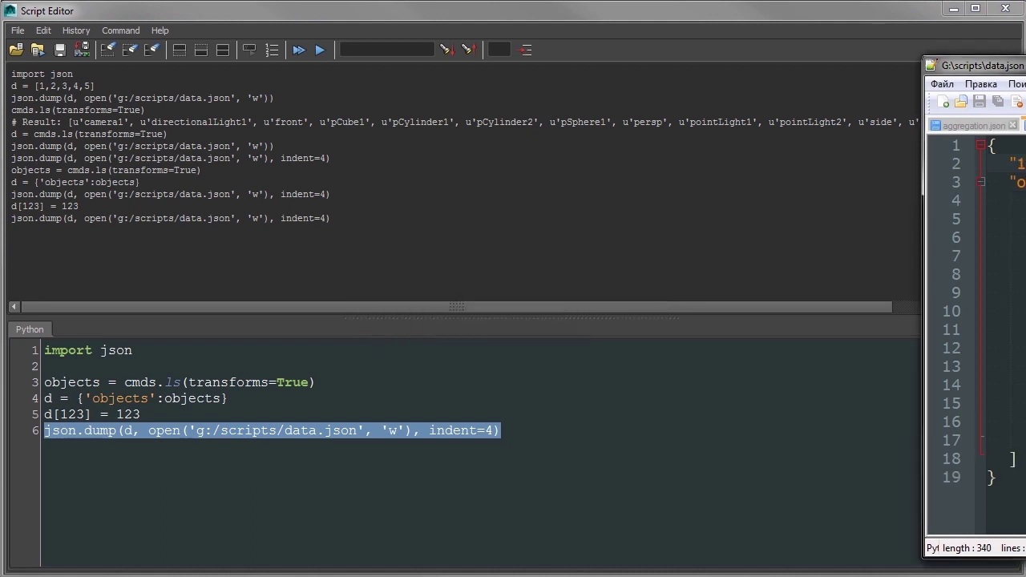
pyautogui.moveTo(973, 65); pyautogui.dragTo(459, 74)
pyautogui.doubleClick(508, 173)
pyautogui.moveTo(535, 173); pyautogui.dragTo(494, 173)
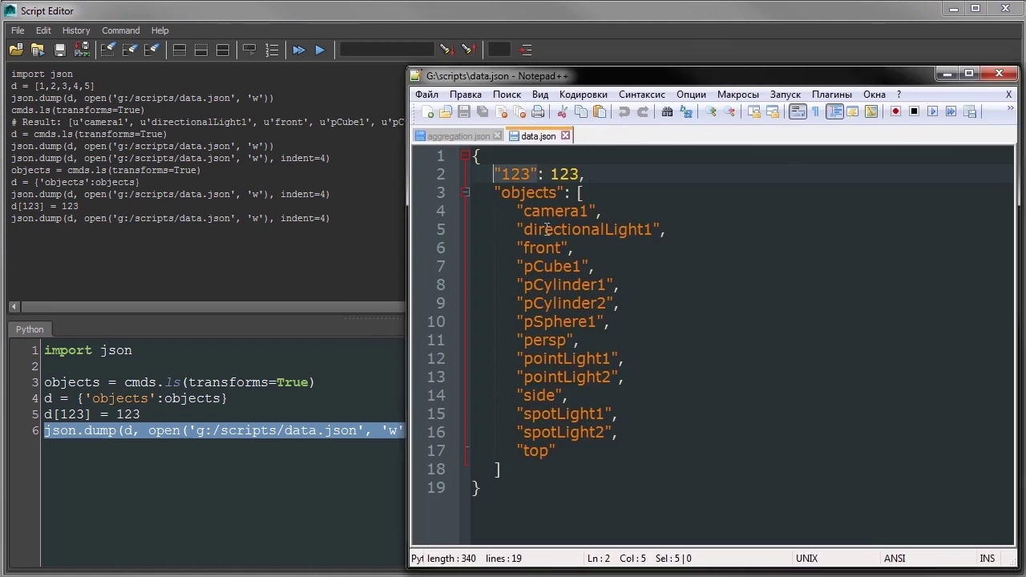
pyautogui.click(518, 171)
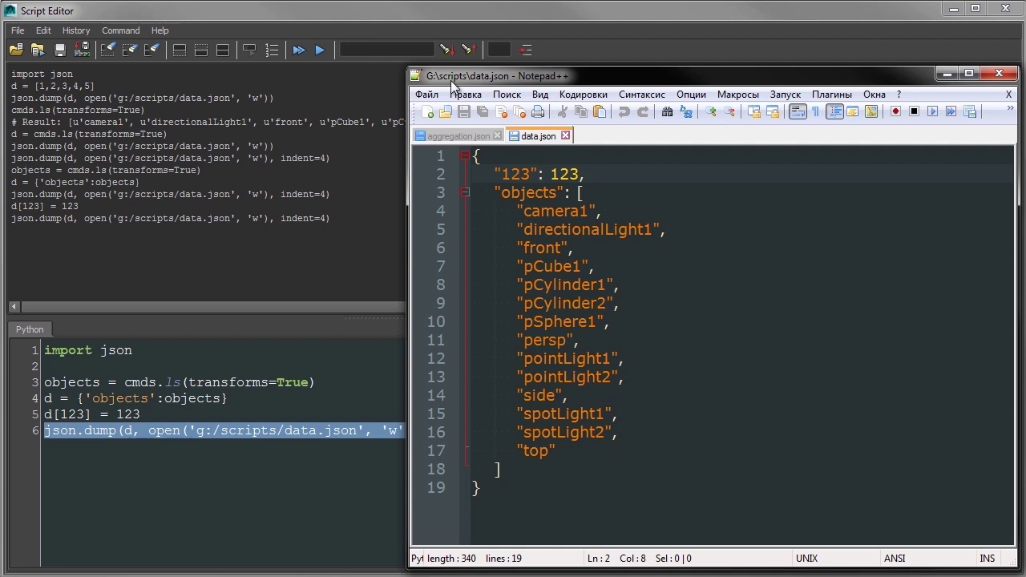
pyautogui.moveTo(465, 75); pyautogui.dragTo(1018, 95)
pyautogui.click(715, 251)
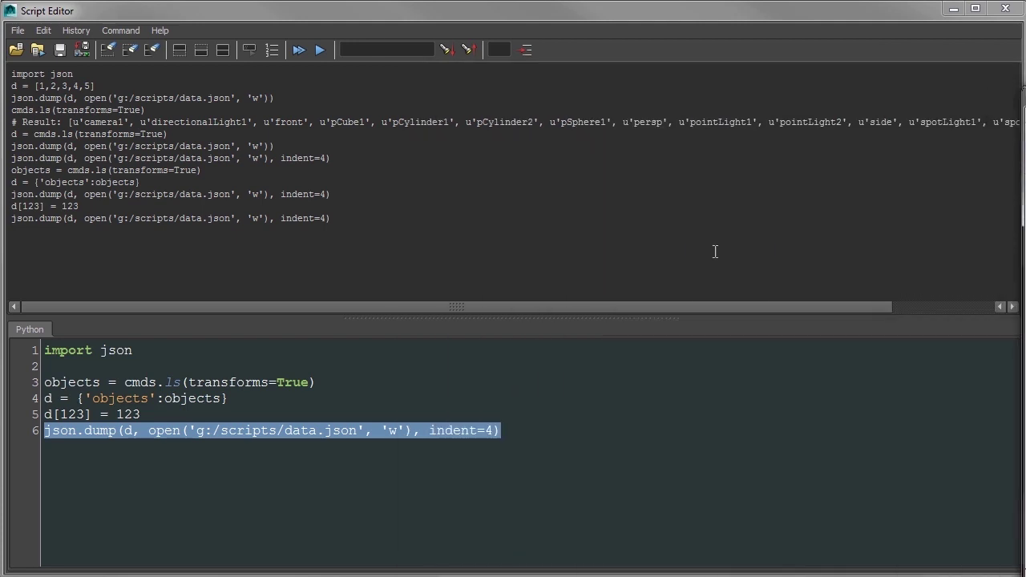
# Step: Change line 5 from d[123] to d['count'] = len(objects)
pyautogui.doubleClick(80, 415)
pyautogui.write("'count'")
pyautogui.press('BackSpace')
pyautogui.press('BackSpace')
pyautogui.press('BackSpace')
pyautogui.write('len(objects')
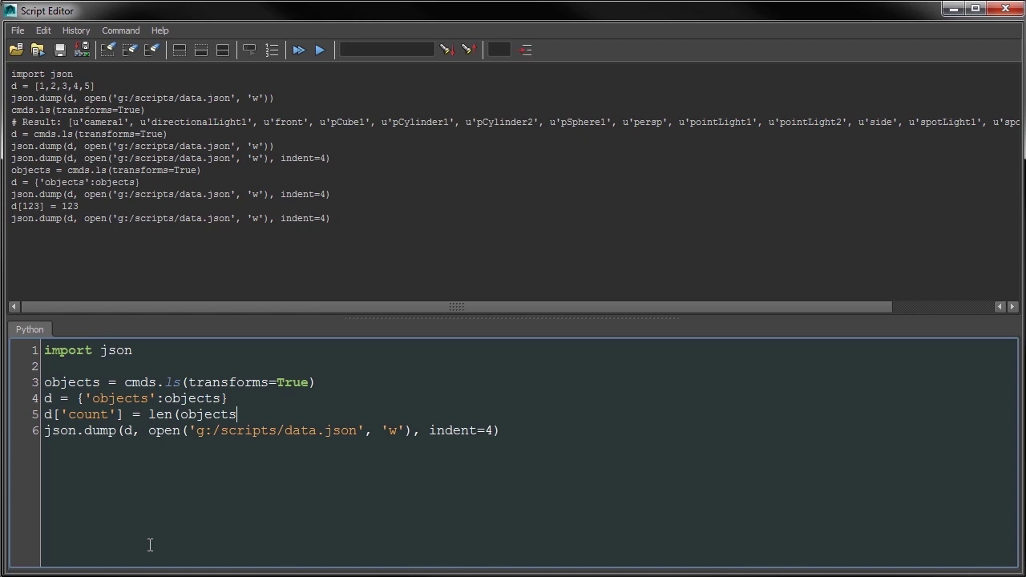
# Step: Run lines 3–5 and the json.dump line, then confirm data.json shows "count": 14
pyautogui.hotkey('shift', 'Home')
pyautogui.press('Up')
pyautogui.press('Up')
pyautogui.hotkey('shift', 'Down')
pyautogui.hotkey('shift', 'Down')
pyautogui.hotkey('shift', 'End')
pyautogui.hotkey('ctrl', 'Return')
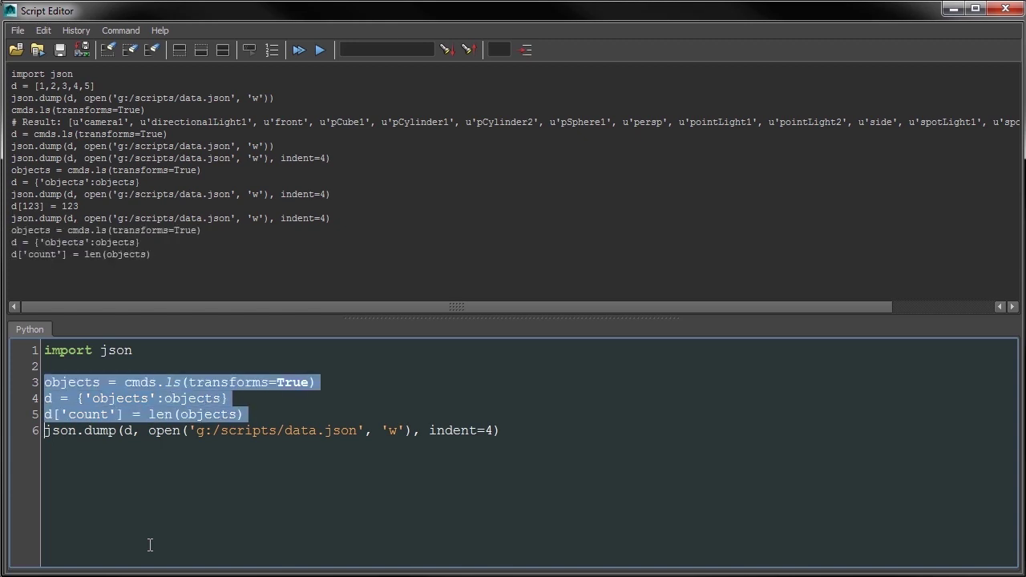
pyautogui.press('Home')
pyautogui.hotkey('shift', 'End')
pyautogui.hotkey('ctrl', 'Return')
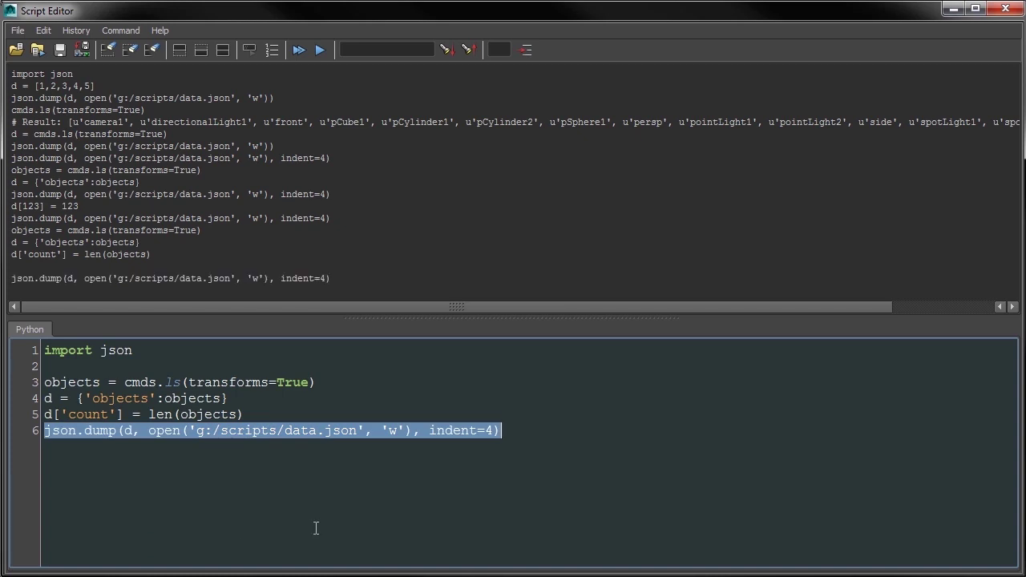
pyautogui.press('End')
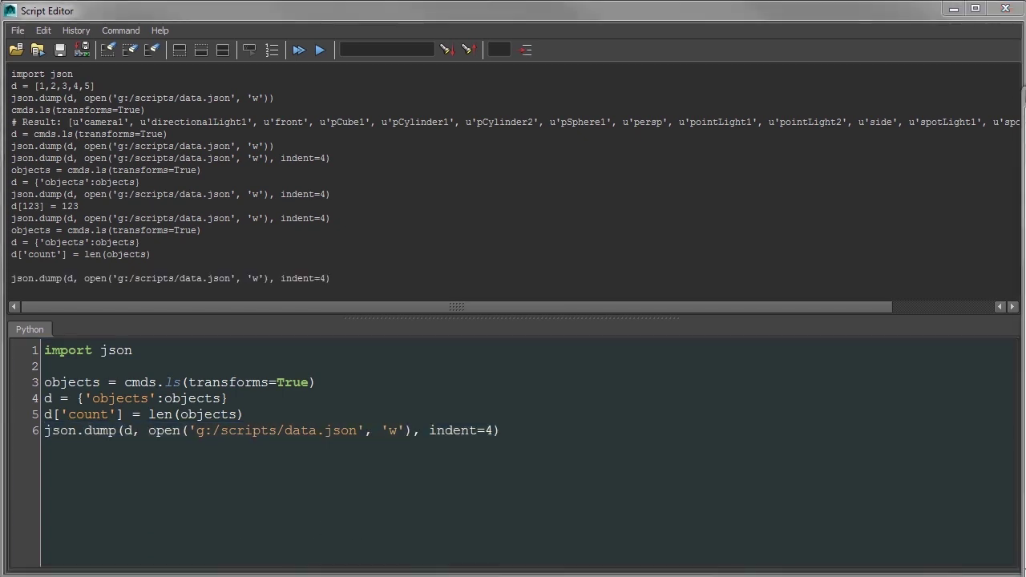
pyautogui.moveTo(810, 77); pyautogui.dragTo(320, 72)
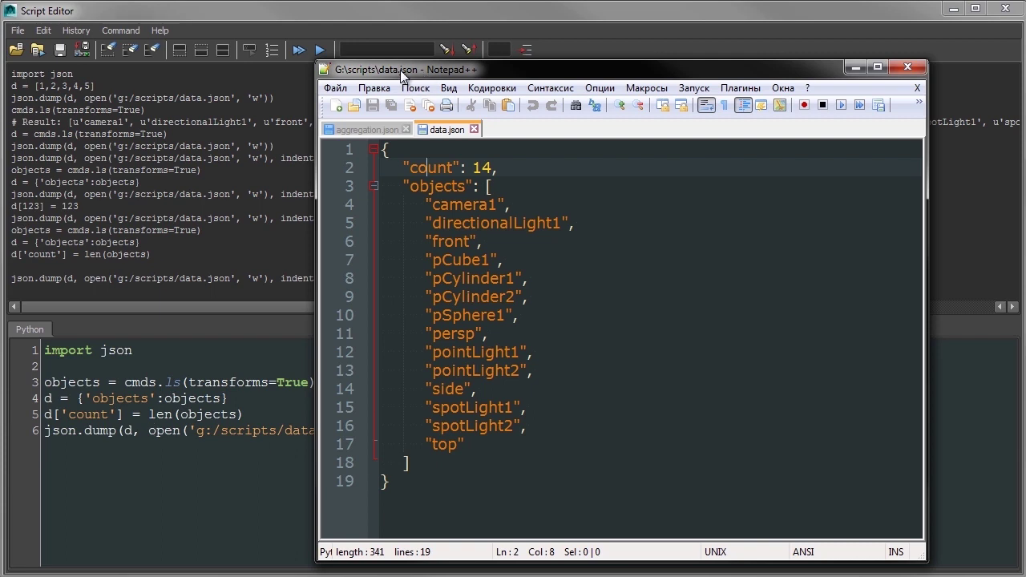
pyautogui.moveTo(400, 70); pyautogui.dragTo(1025, 59)
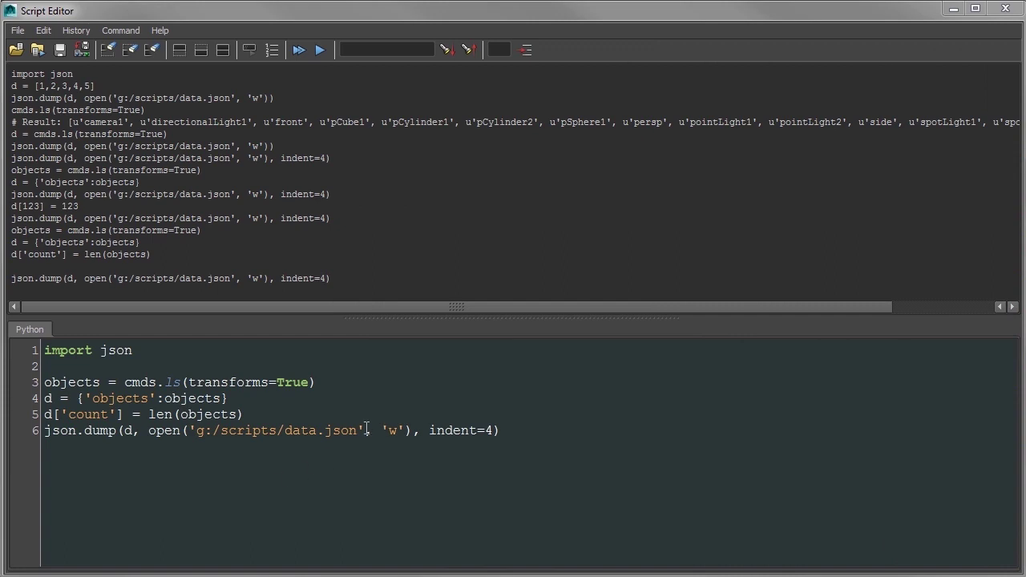
# Step: Add and run data = json.load(open('g:/scripts/data.json')) on line 8
pyautogui.moveTo(365, 430); pyautogui.dragTo(190, 430)
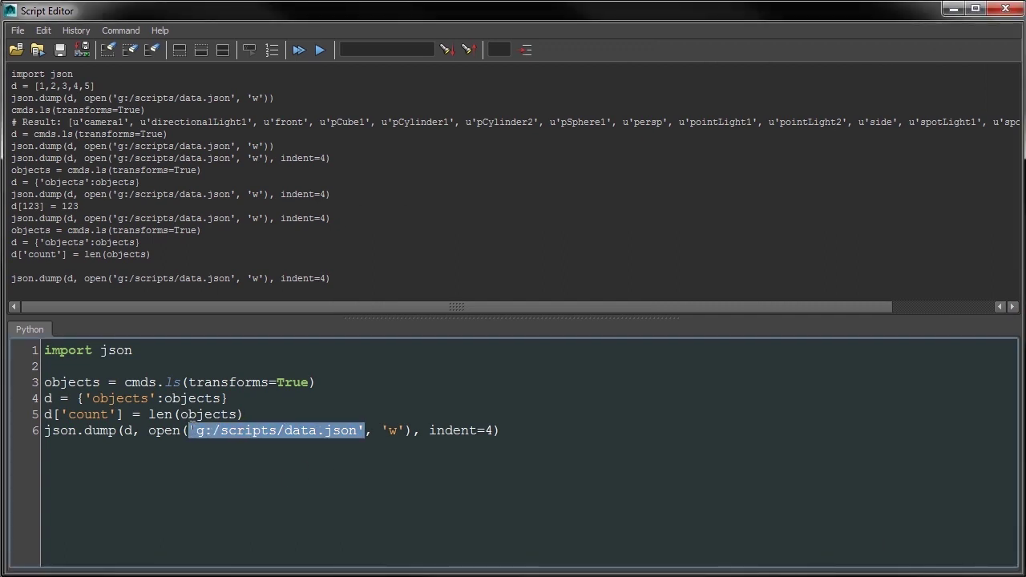
pyautogui.click(366, 469)
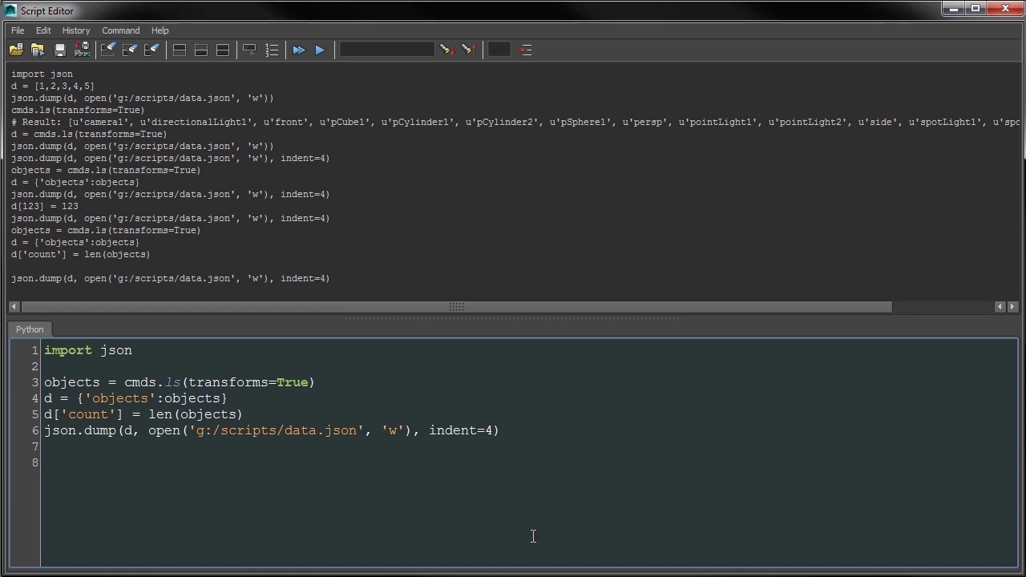
pyautogui.write('data = json.load(')
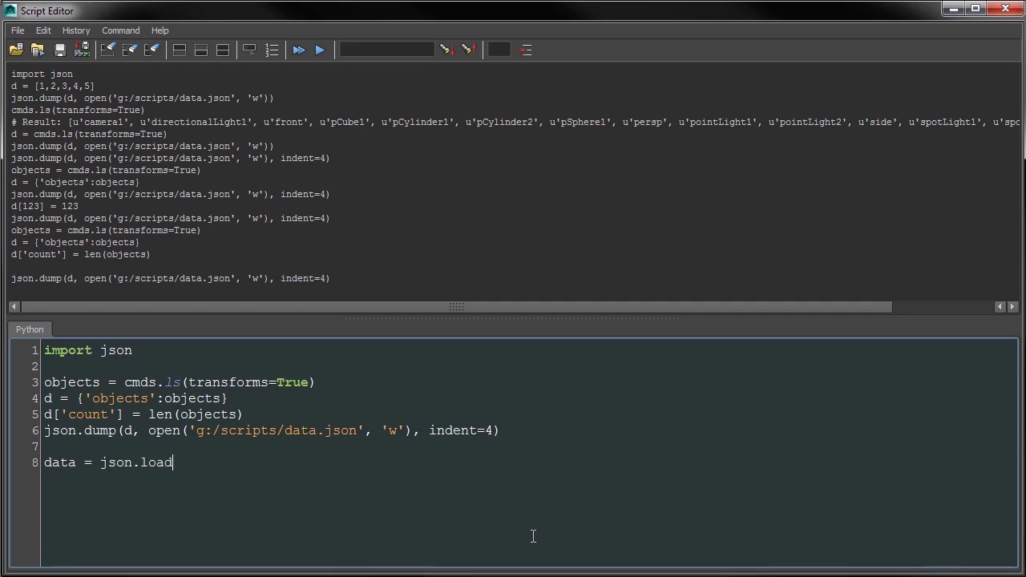
pyautogui.write('open(')
pyautogui.write("'g:/scripts/data.json'")
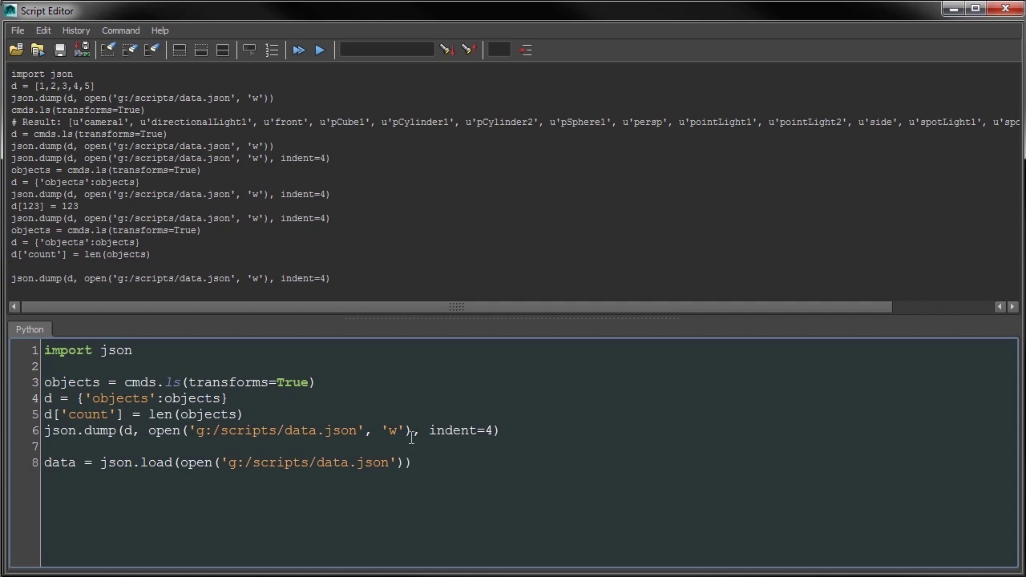
pyautogui.moveTo(406, 431); pyautogui.dragTo(380, 431)
pyautogui.moveTo(433, 462); pyautogui.dragTo(42, 463)
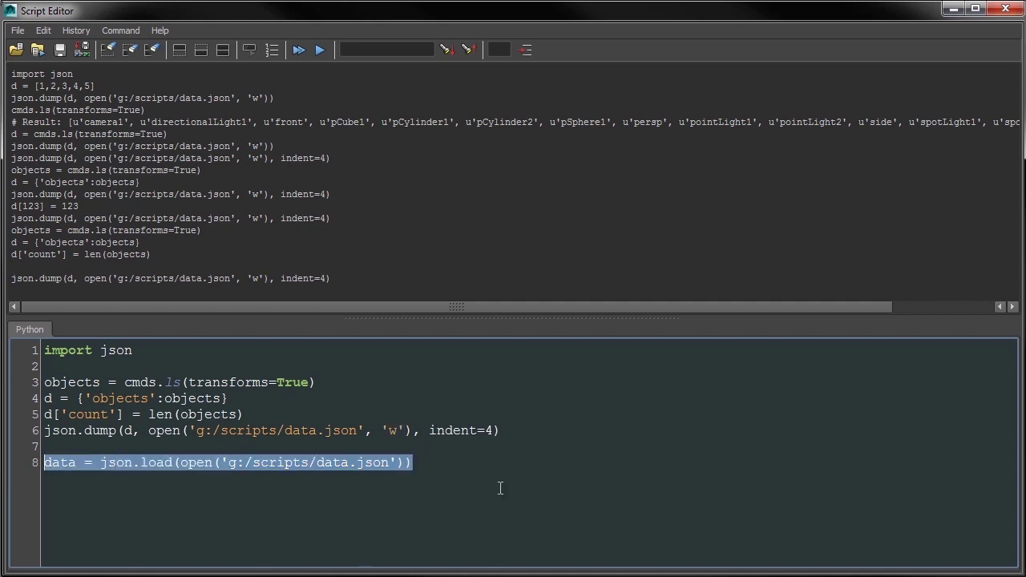
pyautogui.hotkey('ctrl', 'Return')
# Step: Execute data to print {'count': 14, 'objects': [...]} and compare it with data.json
pyautogui.click(739, 484)
pyautogui.press('Home')
pyautogui.hotkey('shift', 'Right')
pyautogui.hotkey('shift', 'Right')
pyautogui.hotkey('shift', 'Right')
pyautogui.hotkey('shift', 'Right')
pyautogui.hotkey('ctrl', 'Return')
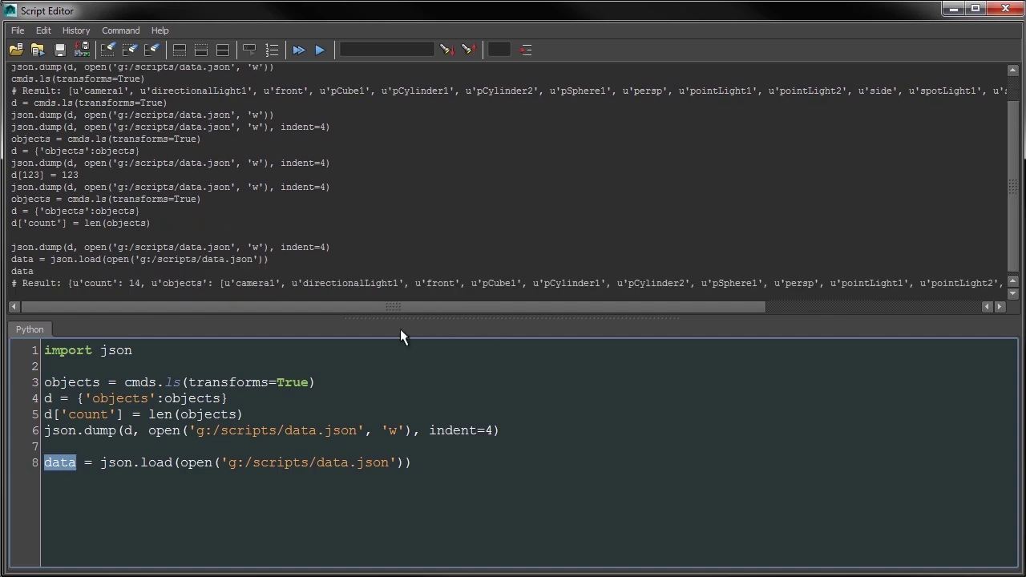
pyautogui.moveTo(226, 302); pyautogui.dragTo(240, 298)
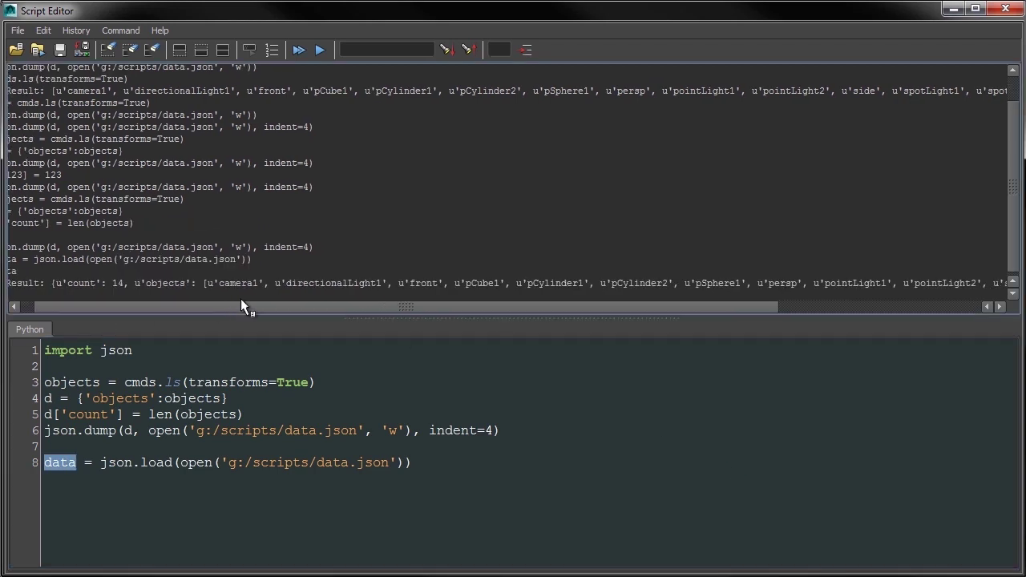
pyautogui.click(73, 480)
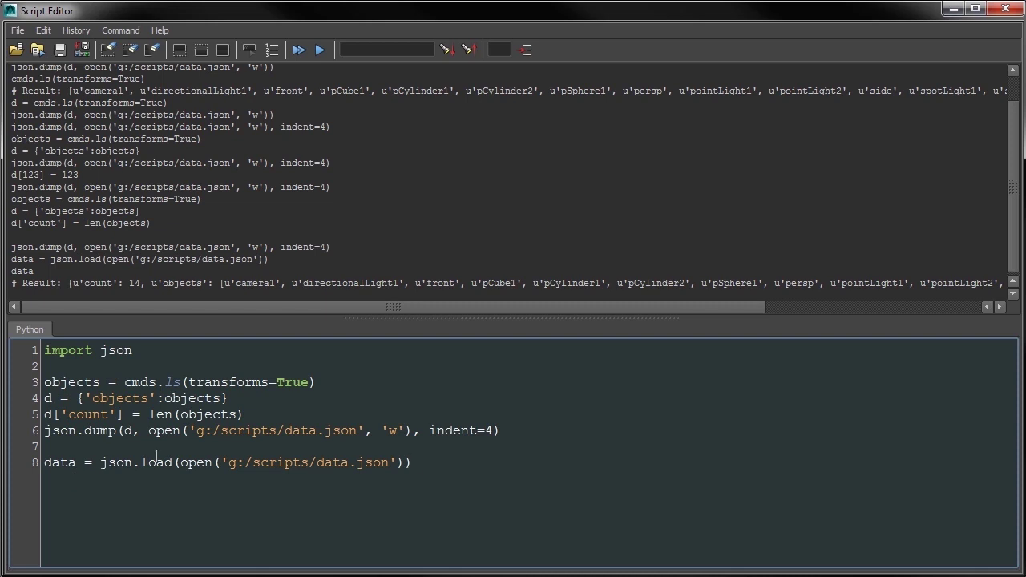
pyautogui.moveTo(576, 48); pyautogui.dragTo(541, 48)
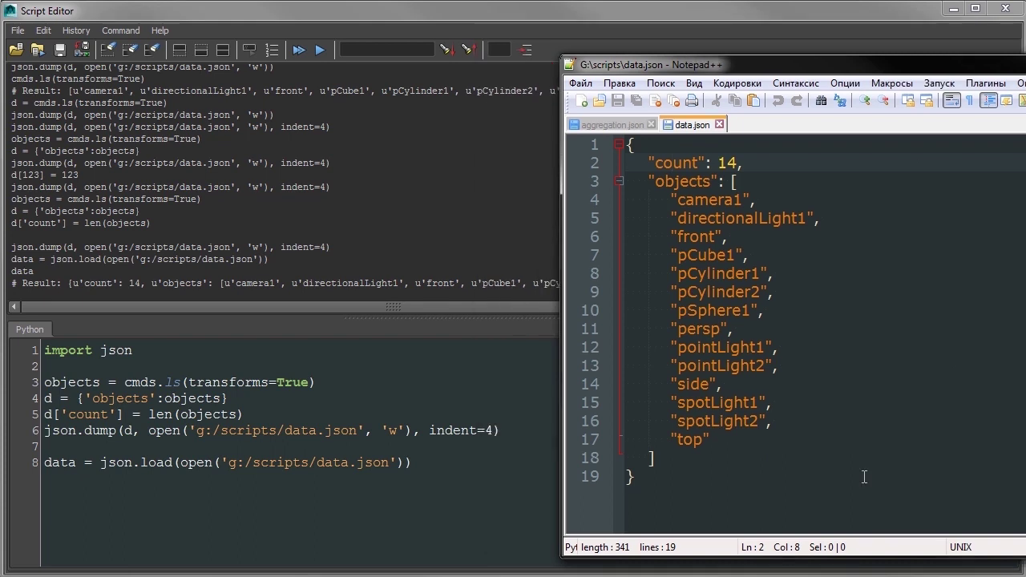
pyautogui.moveTo(766, 273); pyautogui.dragTo(671, 273)
pyautogui.moveTo(717, 182); pyautogui.dragTo(654, 181)
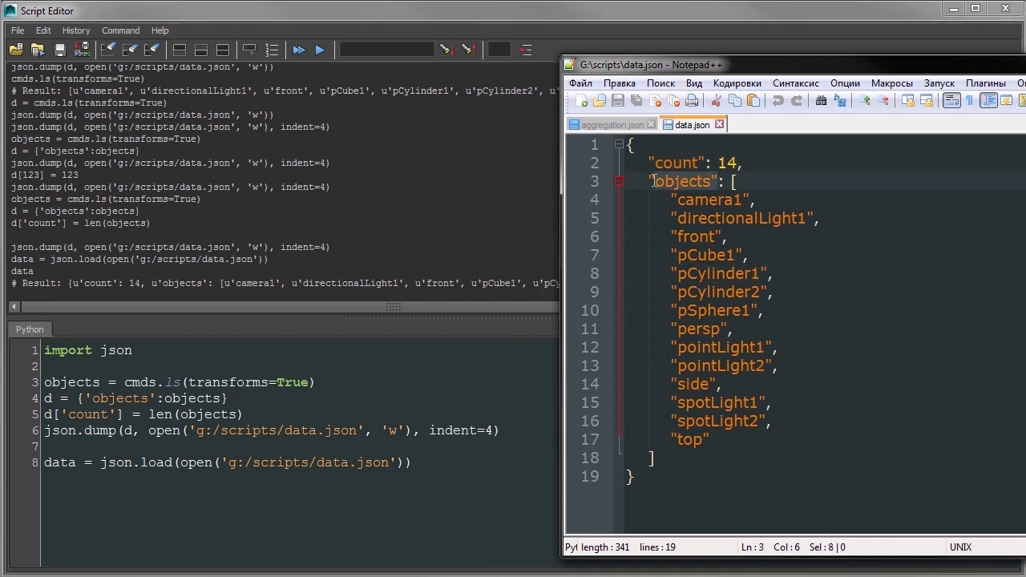
pyautogui.moveTo(750, 199); pyautogui.dragTo(670, 200)
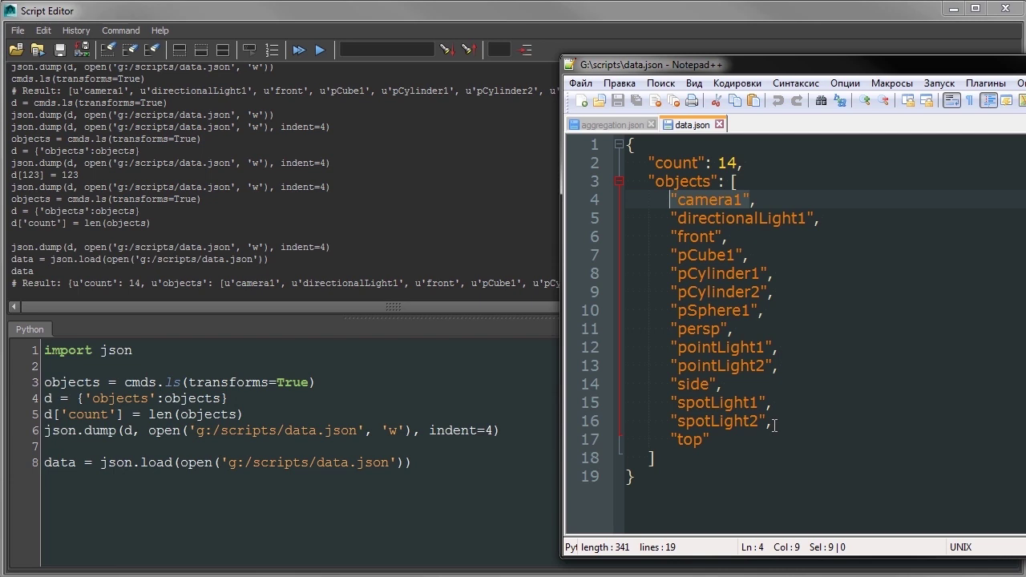
pyautogui.click(775, 424)
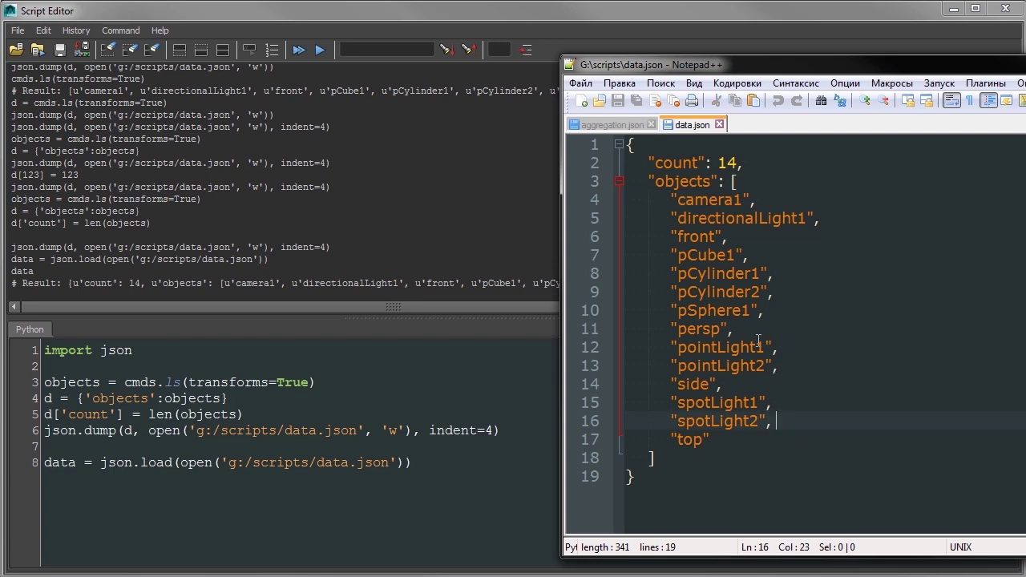
pyautogui.moveTo(672, 347); pyautogui.dragTo(772, 347)
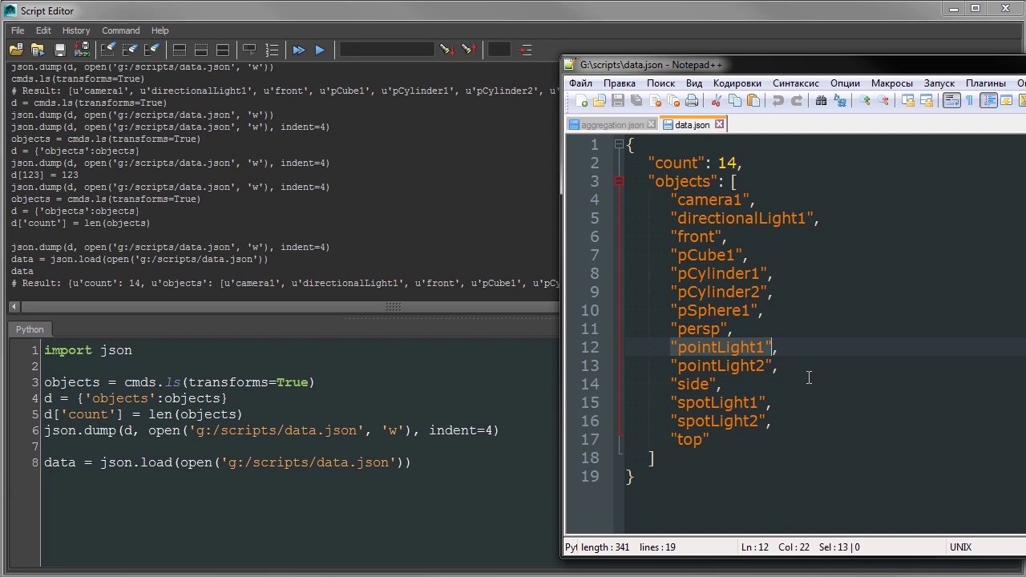
pyautogui.click(801, 350)
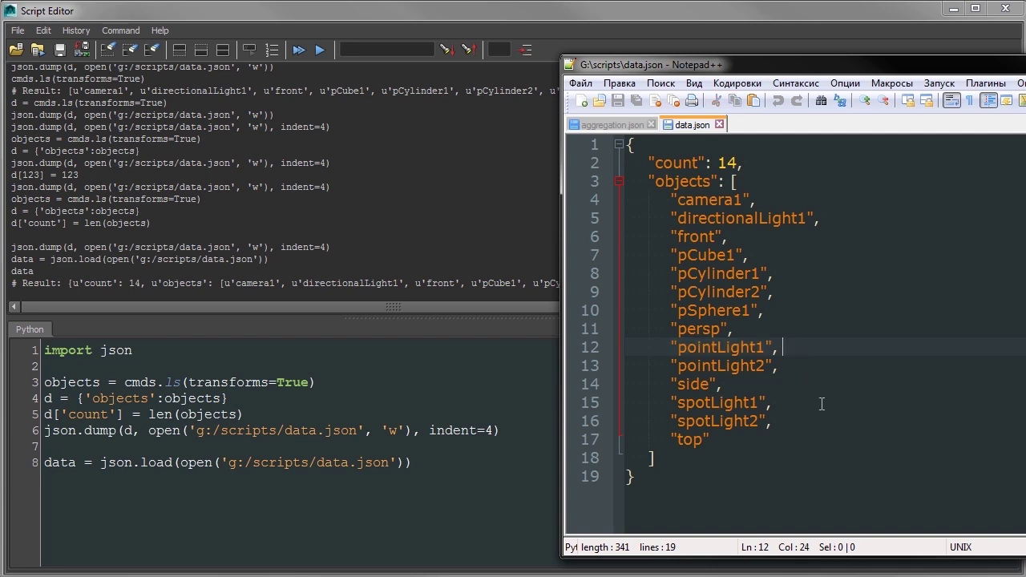
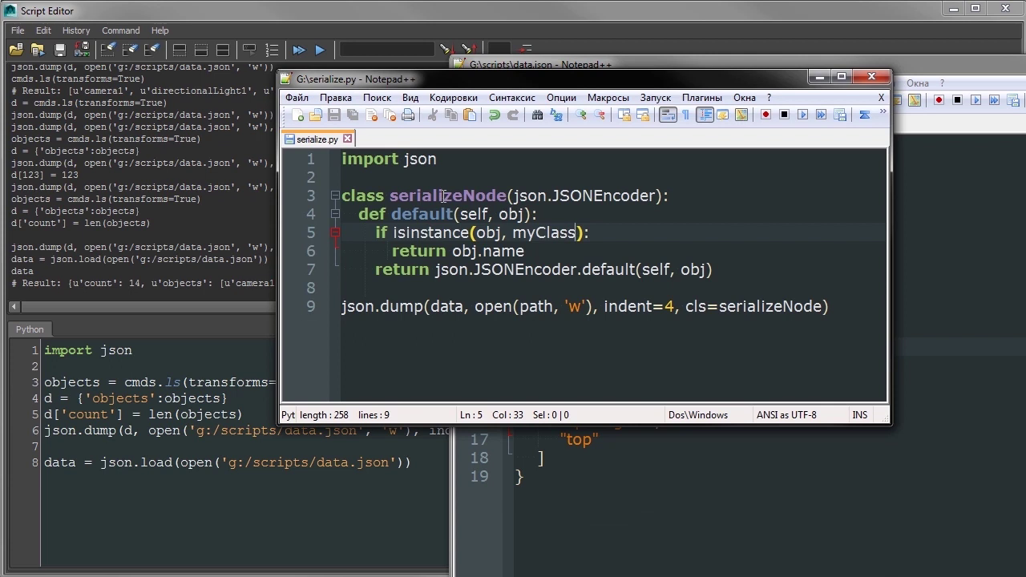
# Step: Highlight the serializeNode class, its json.JSONEncoder parent, the default(obj) method and its isinstance check
pyautogui.doubleClick(443, 195)
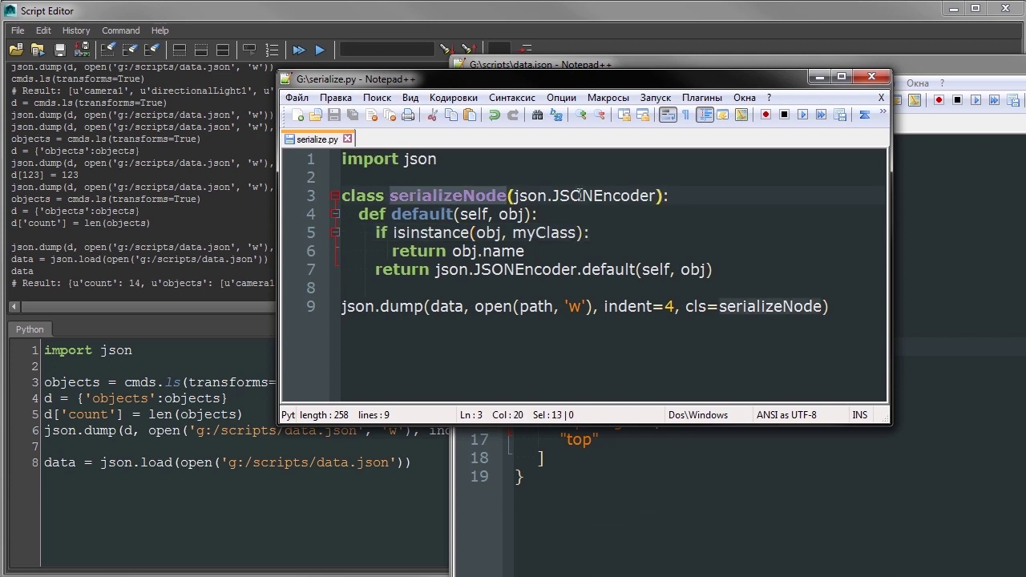
pyautogui.moveTo(512, 196); pyautogui.dragTo(657, 196)
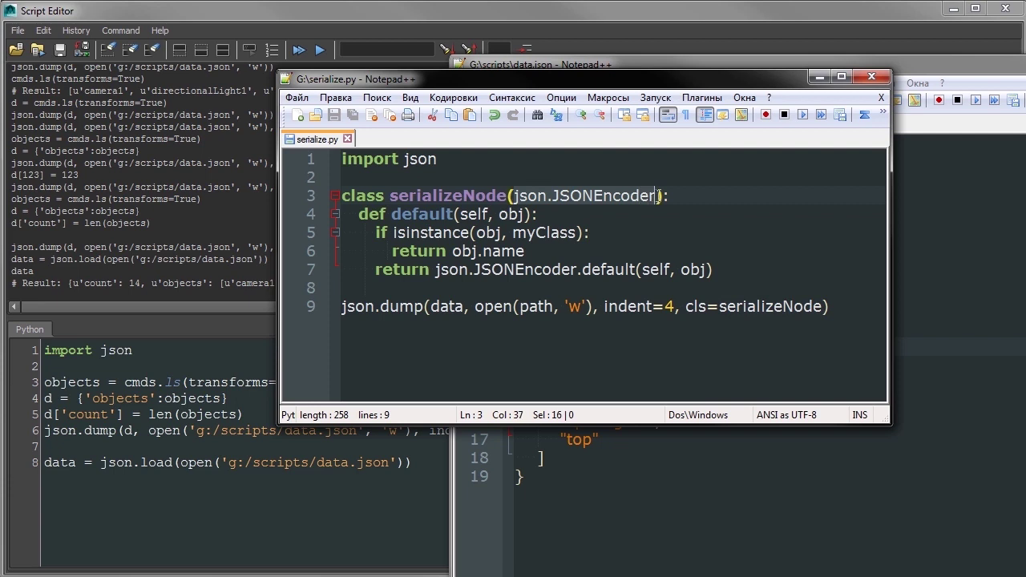
pyautogui.doubleClick(413, 215)
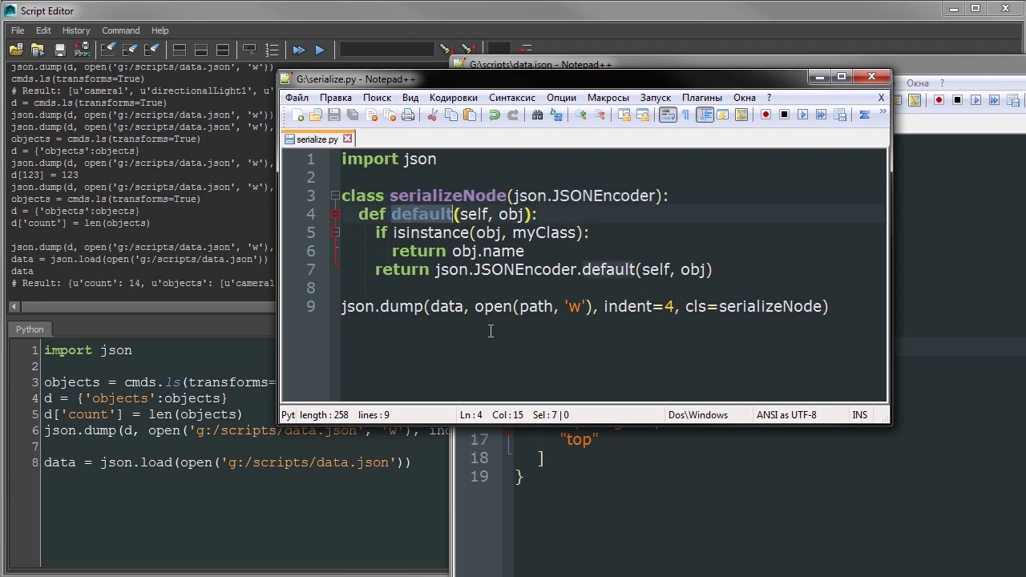
pyautogui.doubleClick(510, 214)
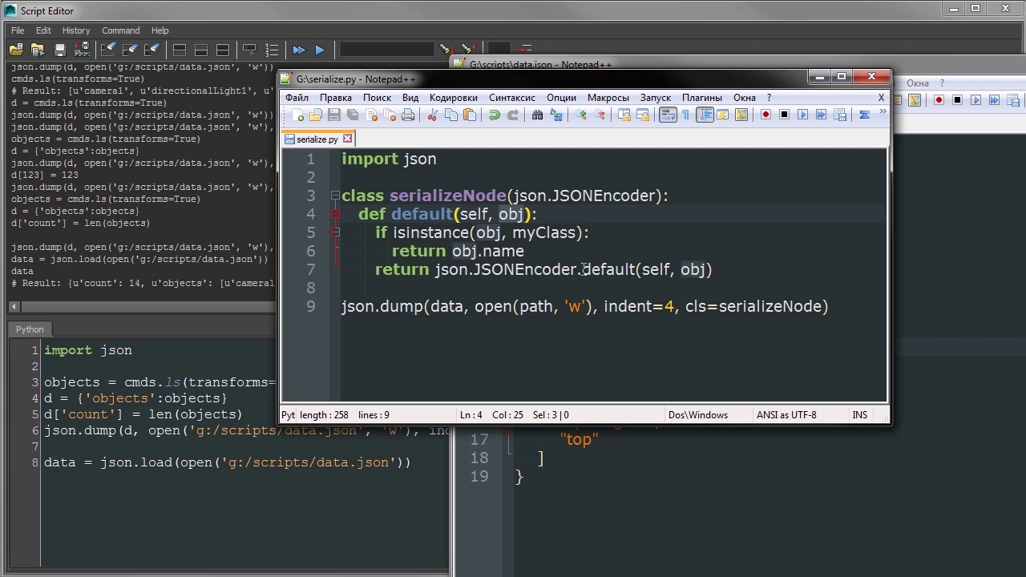
pyautogui.moveTo(392, 233); pyautogui.dragTo(575, 232)
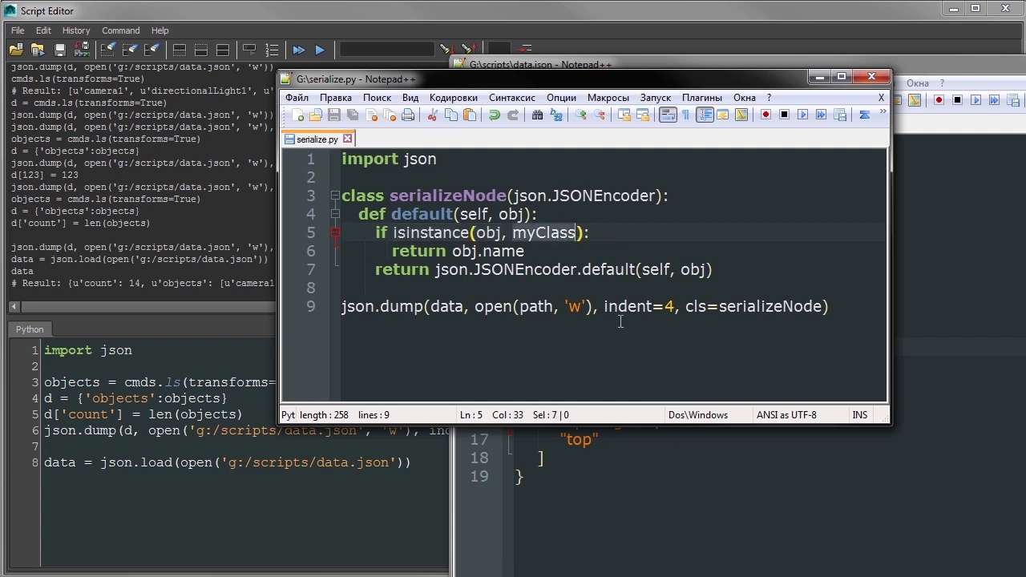
# Step: Highlight obj.name on line 6 and myClass in the isinstance check
pyautogui.click(522, 251)
pyautogui.moveTo(522, 251); pyautogui.dragTo(454, 253)
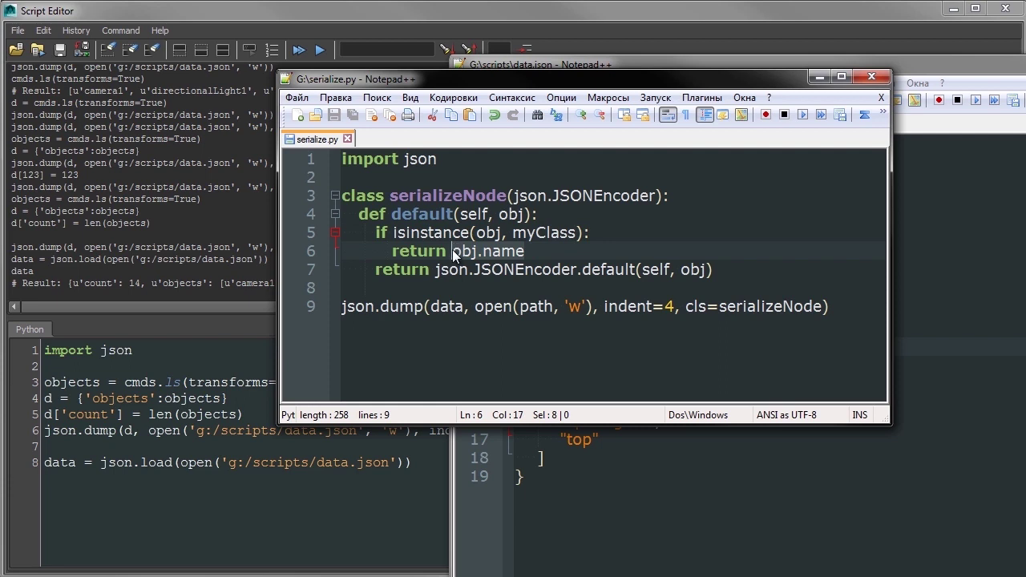
pyautogui.press('End')
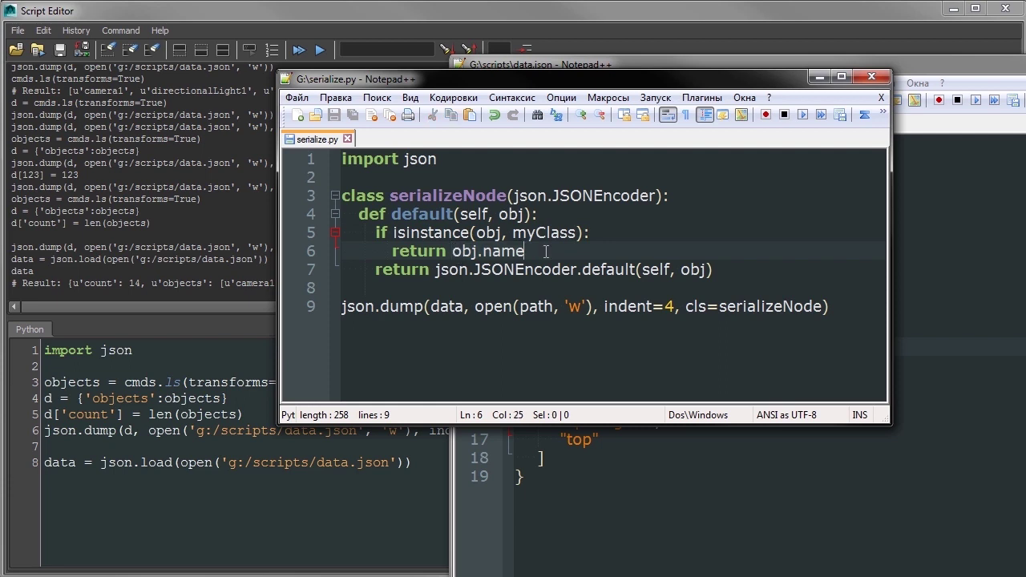
pyautogui.moveTo(483, 253); pyautogui.dragTo(526, 252)
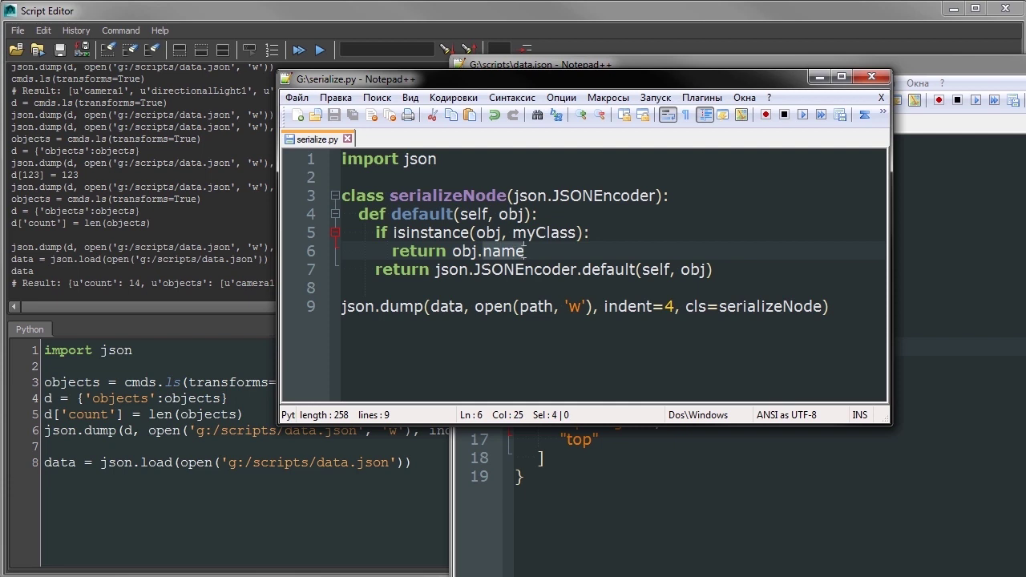
pyautogui.click(575, 250)
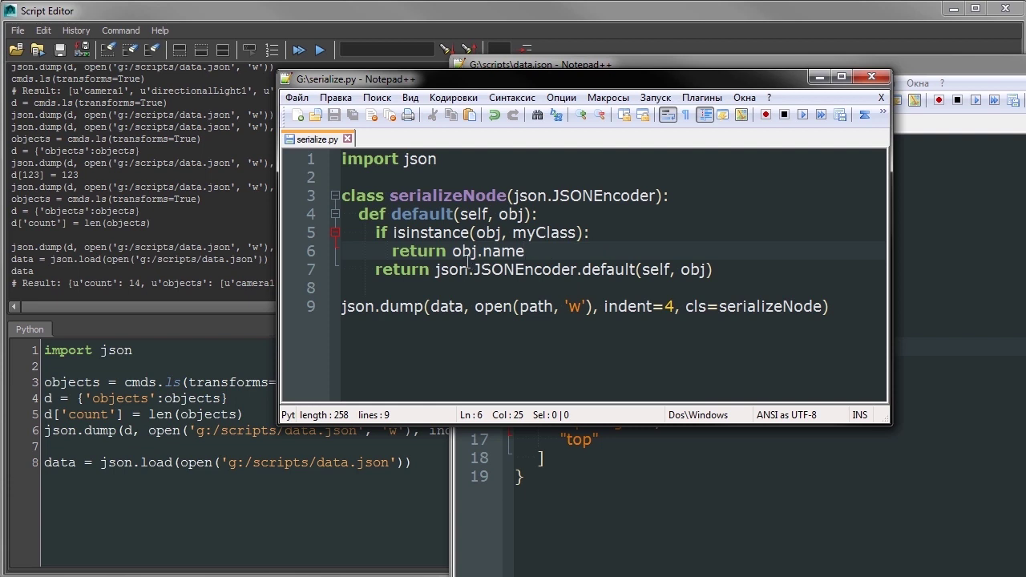
pyautogui.click(511, 232)
pyautogui.moveTo(526, 232); pyautogui.dragTo(575, 233)
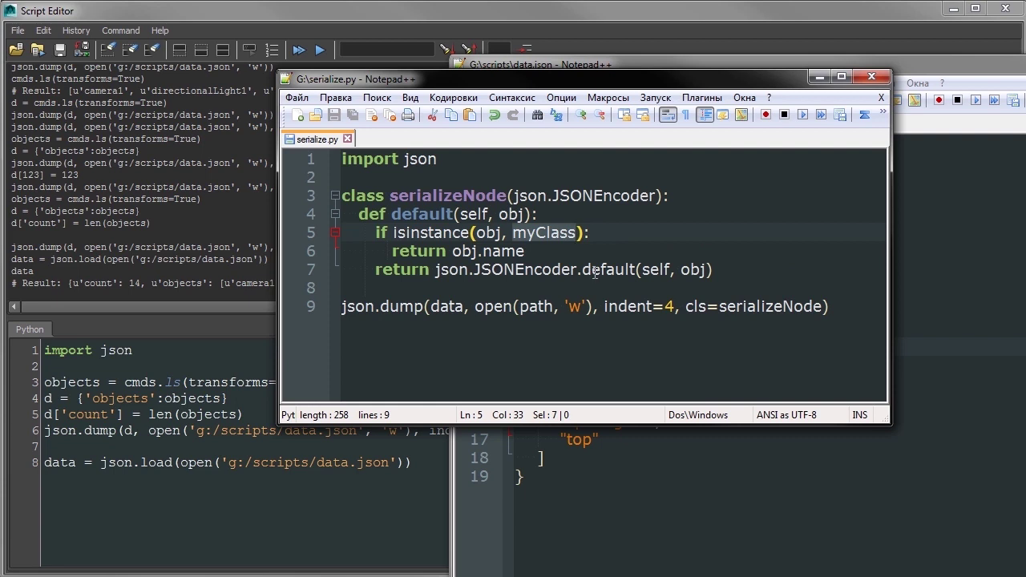
# Step: Highlight the fallback JSONEncoder.default return, then json.dump with open(path, 'w') and cls=serializeNode
pyautogui.moveTo(435, 270); pyautogui.dragTo(717, 270)
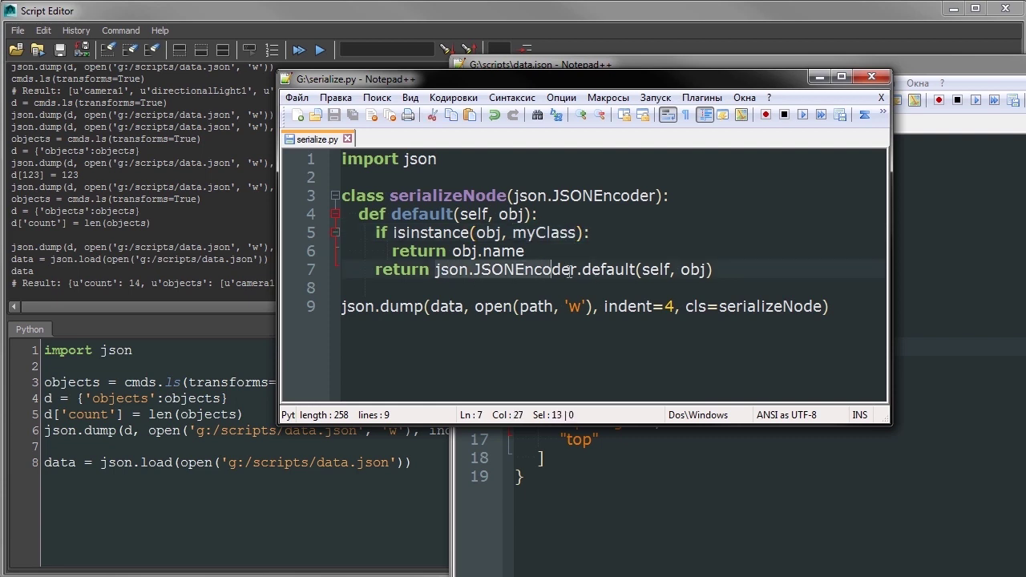
pyautogui.click(728, 274)
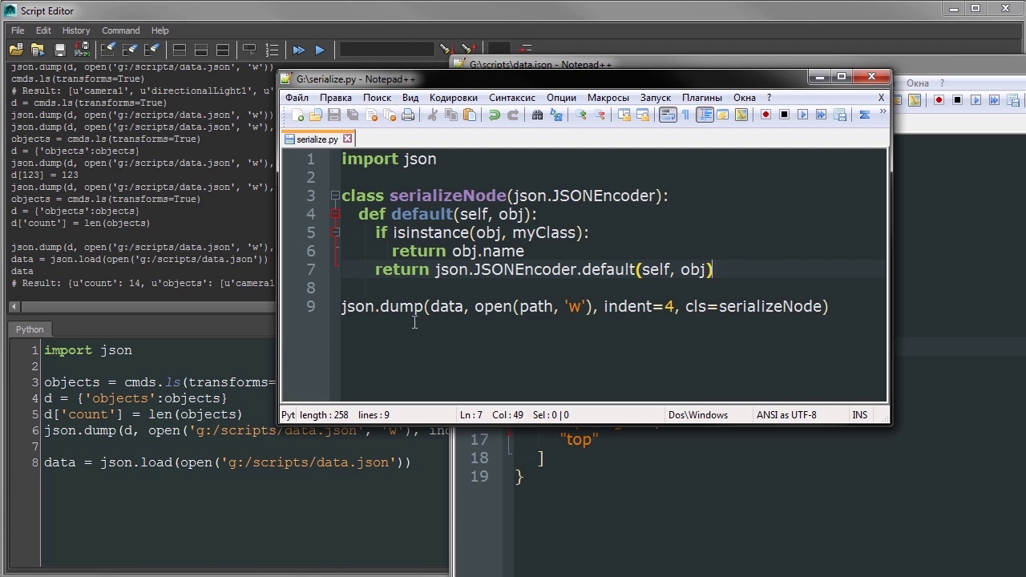
pyautogui.moveTo(380, 306); pyautogui.dragTo(430, 308)
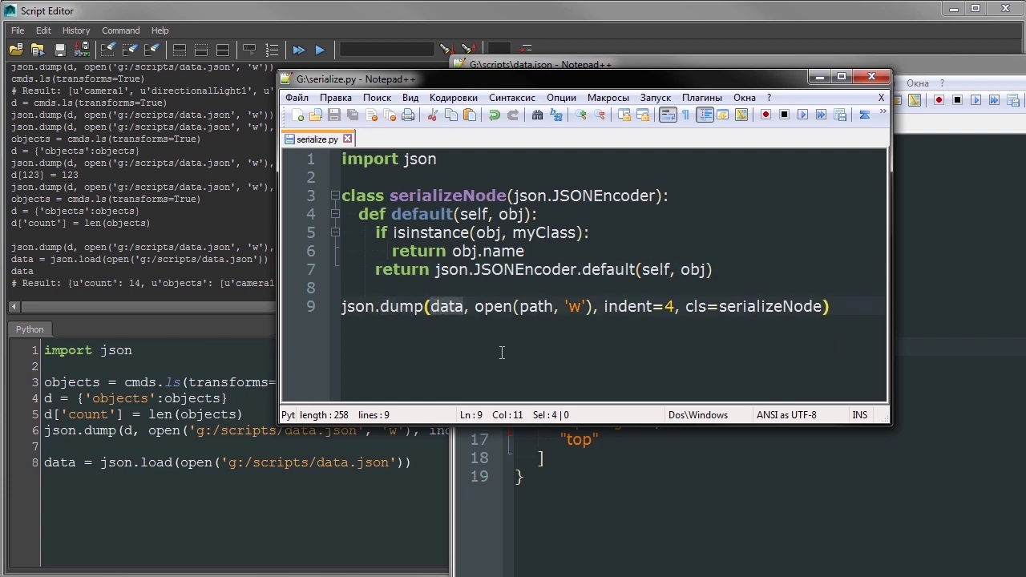
pyautogui.moveTo(475, 306); pyautogui.dragTo(685, 308)
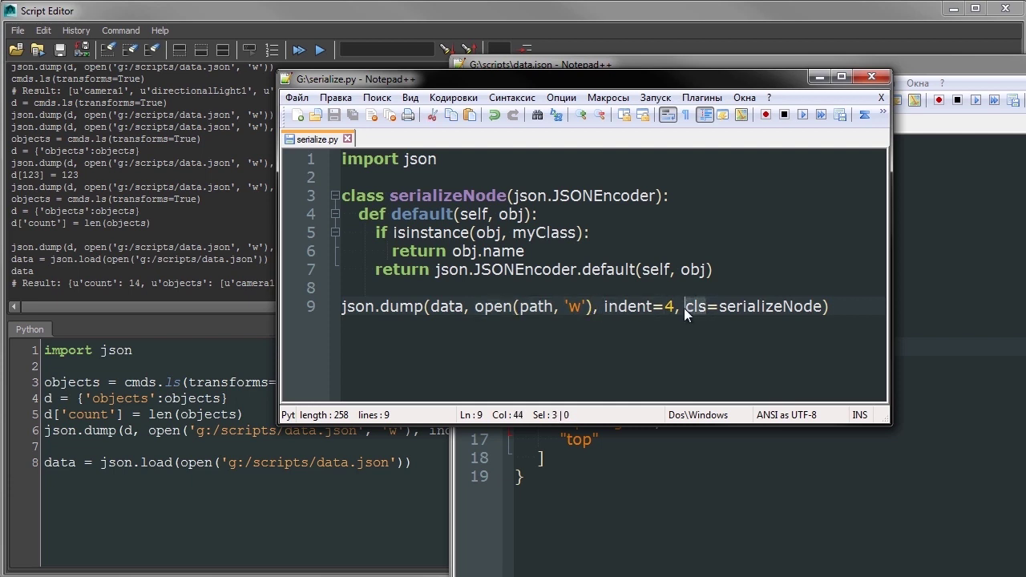
pyautogui.doubleClick(765, 308)
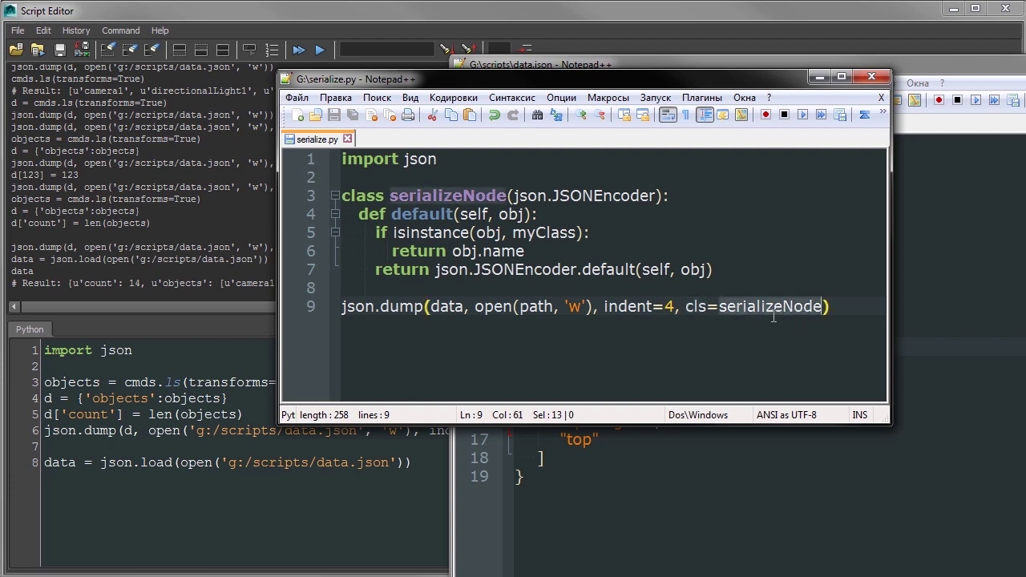
pyautogui.click(849, 312)
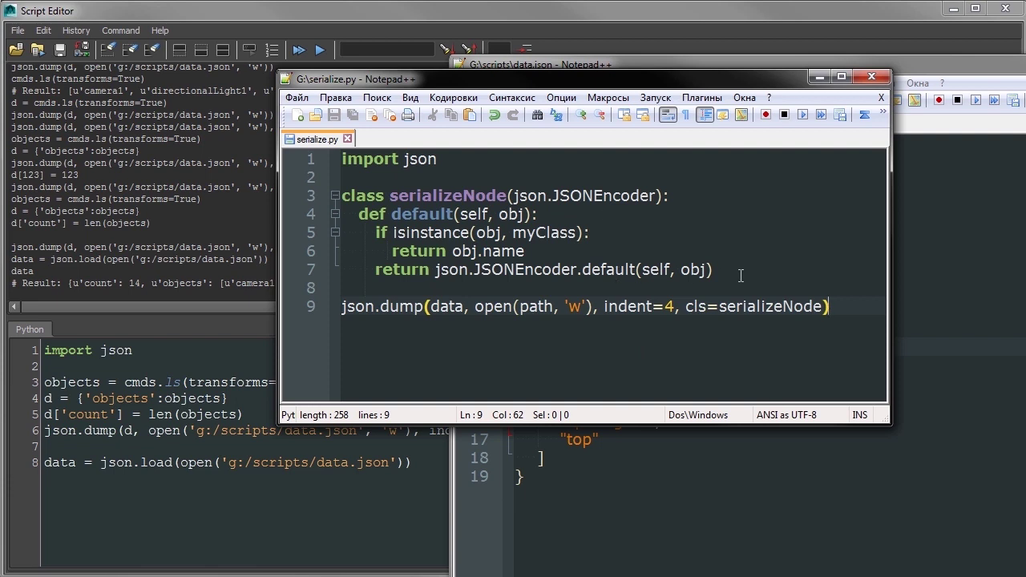
pyautogui.moveTo(373, 233); pyautogui.dragTo(599, 234)
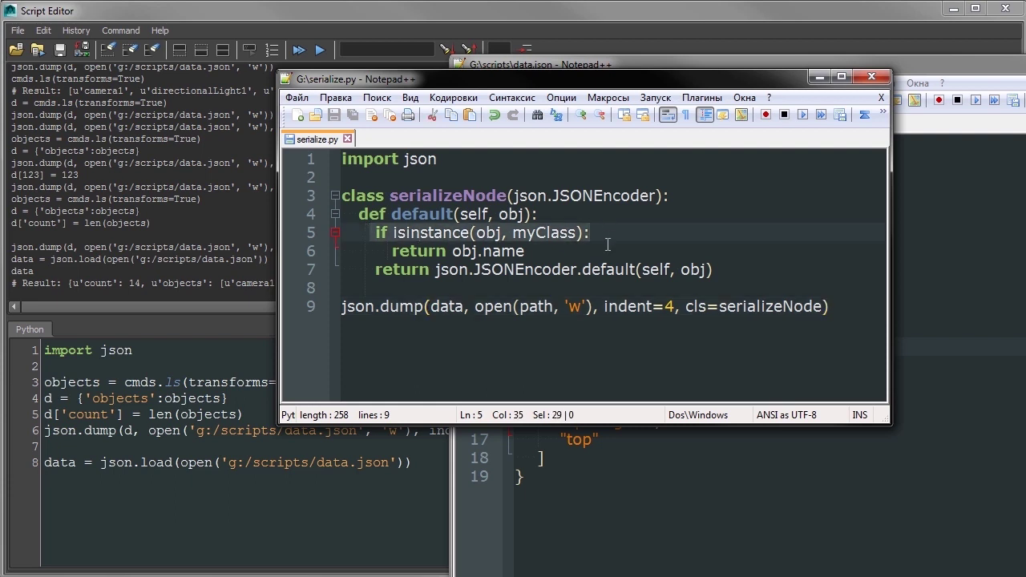
pyautogui.press('Down')
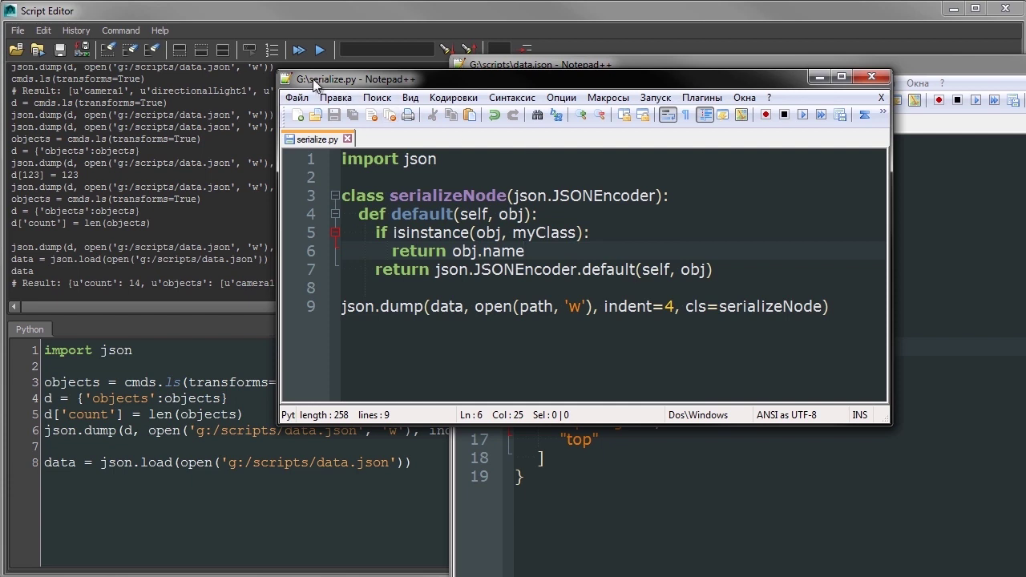
# Step: Move the serialize.py window aside to reveal data.json and close aggregation.json
pyautogui.moveTo(298, 78); pyautogui.dragTo(1025, 78)
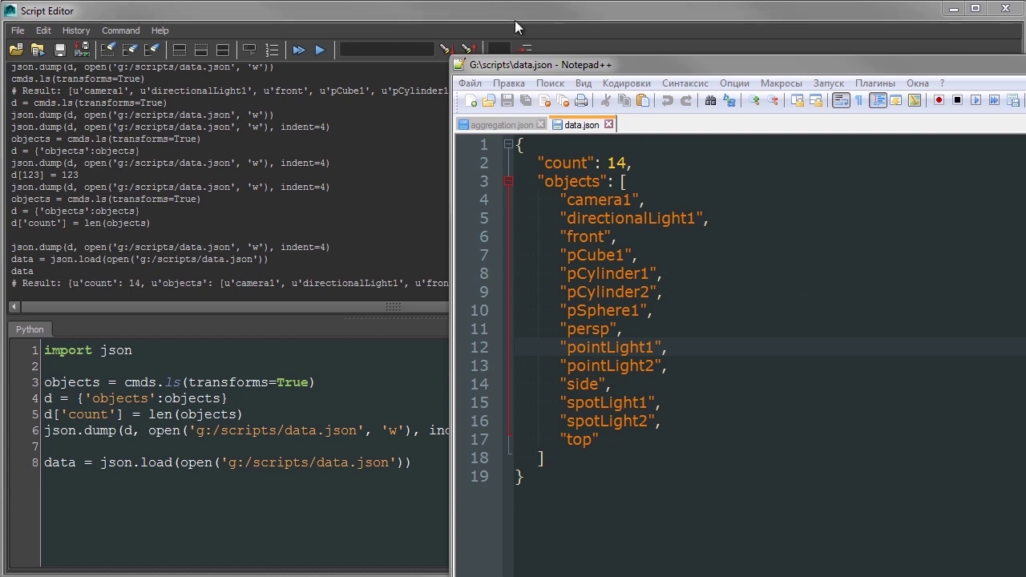
pyautogui.moveTo(559, 72); pyautogui.dragTo(577, 68)
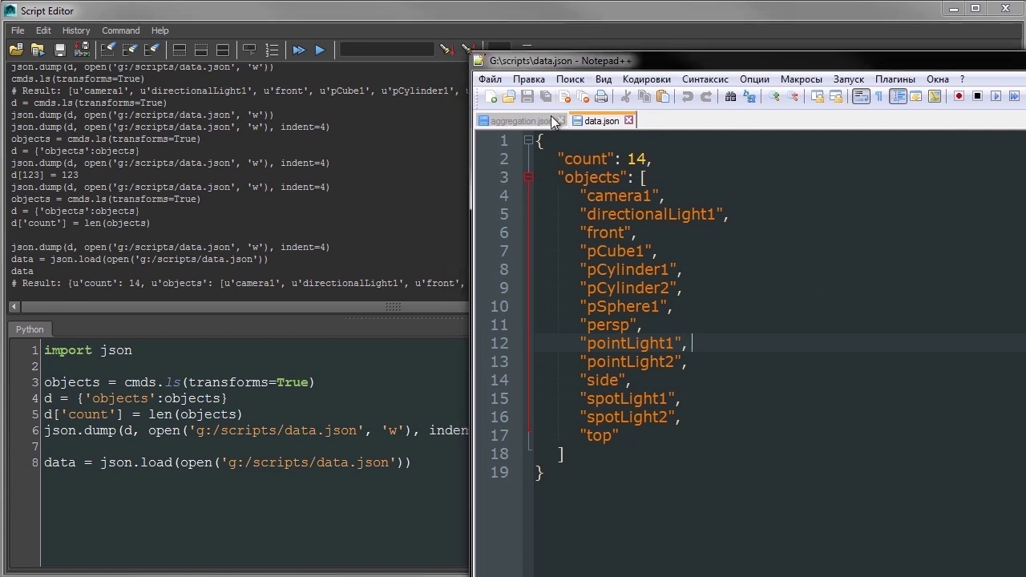
pyautogui.click(558, 122)
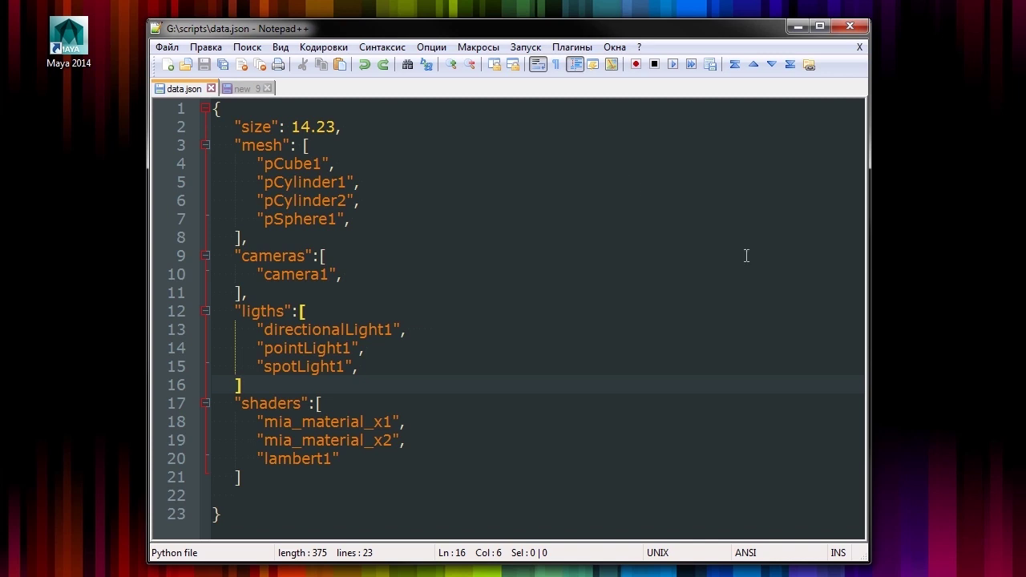
# Step: In the new 9 note, add a tab-indented 'datetime' line on line 22 below lambert1
pyautogui.click(240, 88)
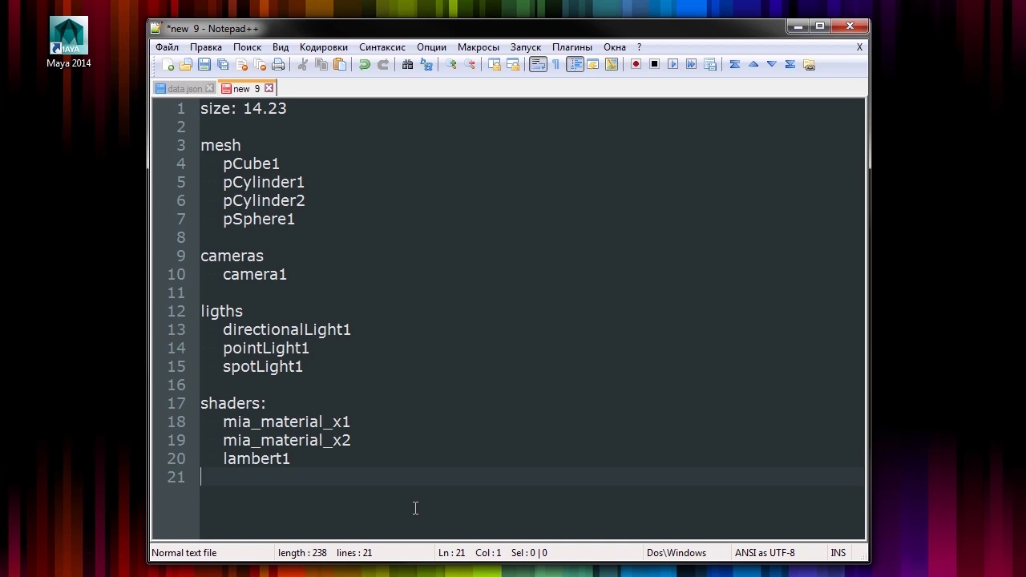
pyautogui.press('Return')
pyautogui.press('Tab')
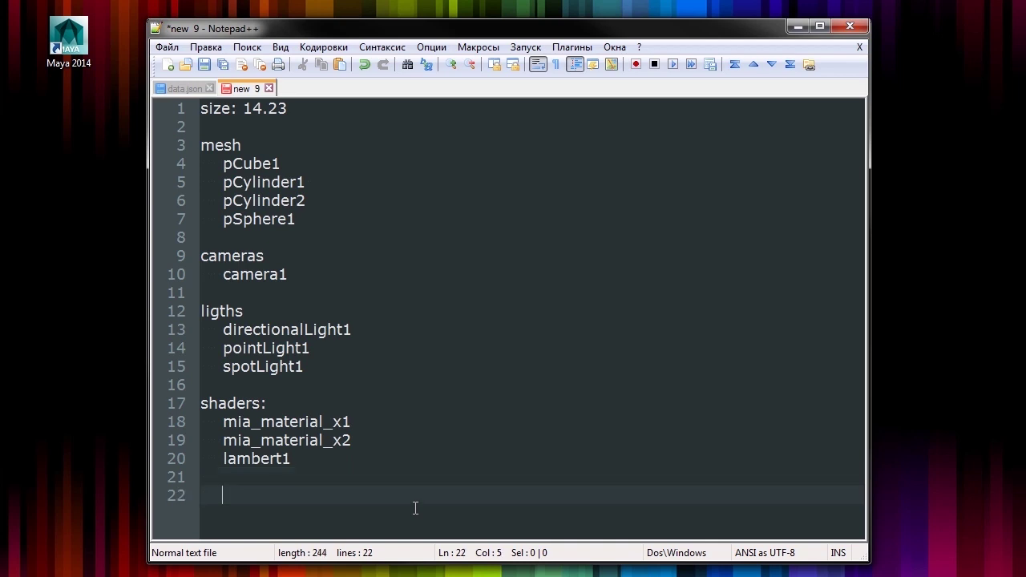
pyautogui.write('date')
pyautogui.write('time')
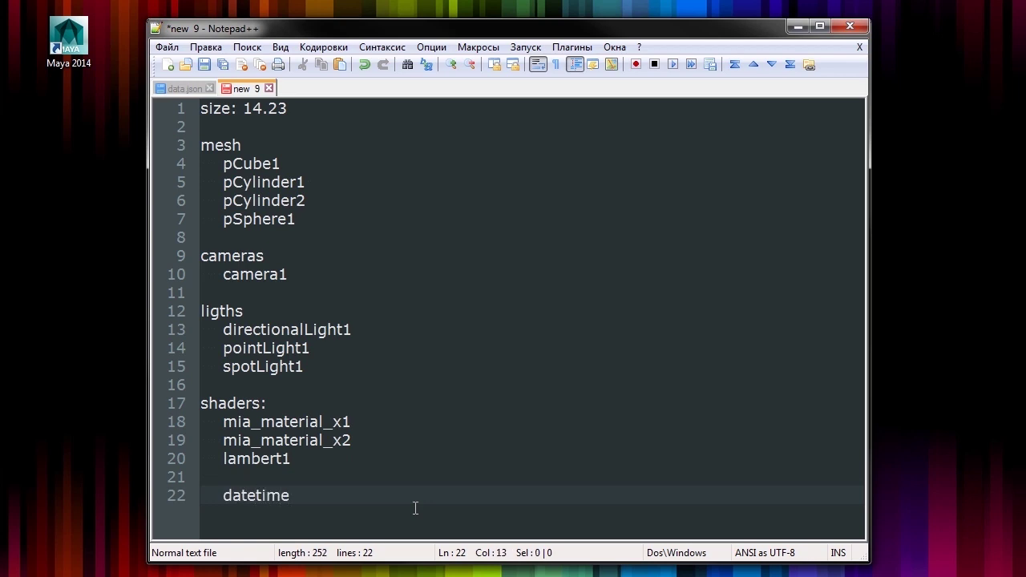